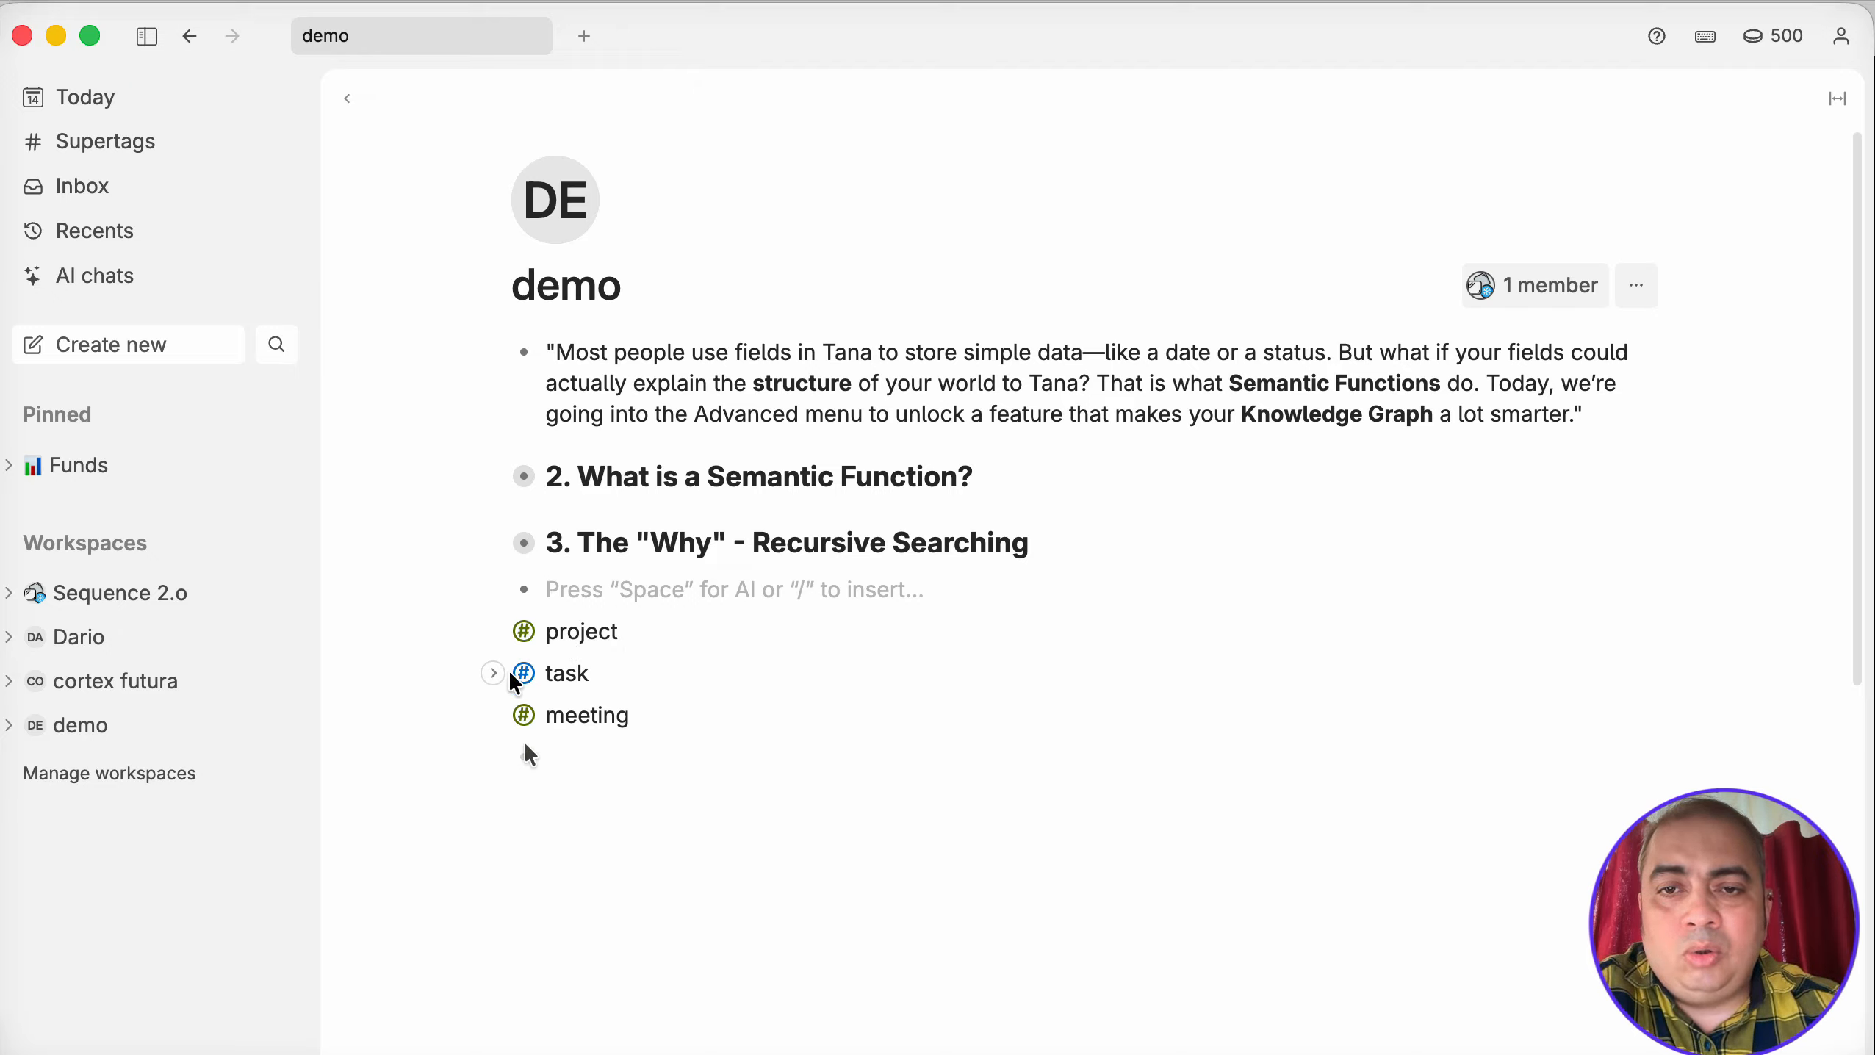
Add a node reading "Master Project for ABC inc." below the meeting supertag, leaving an empty line between them.
click(610, 781)
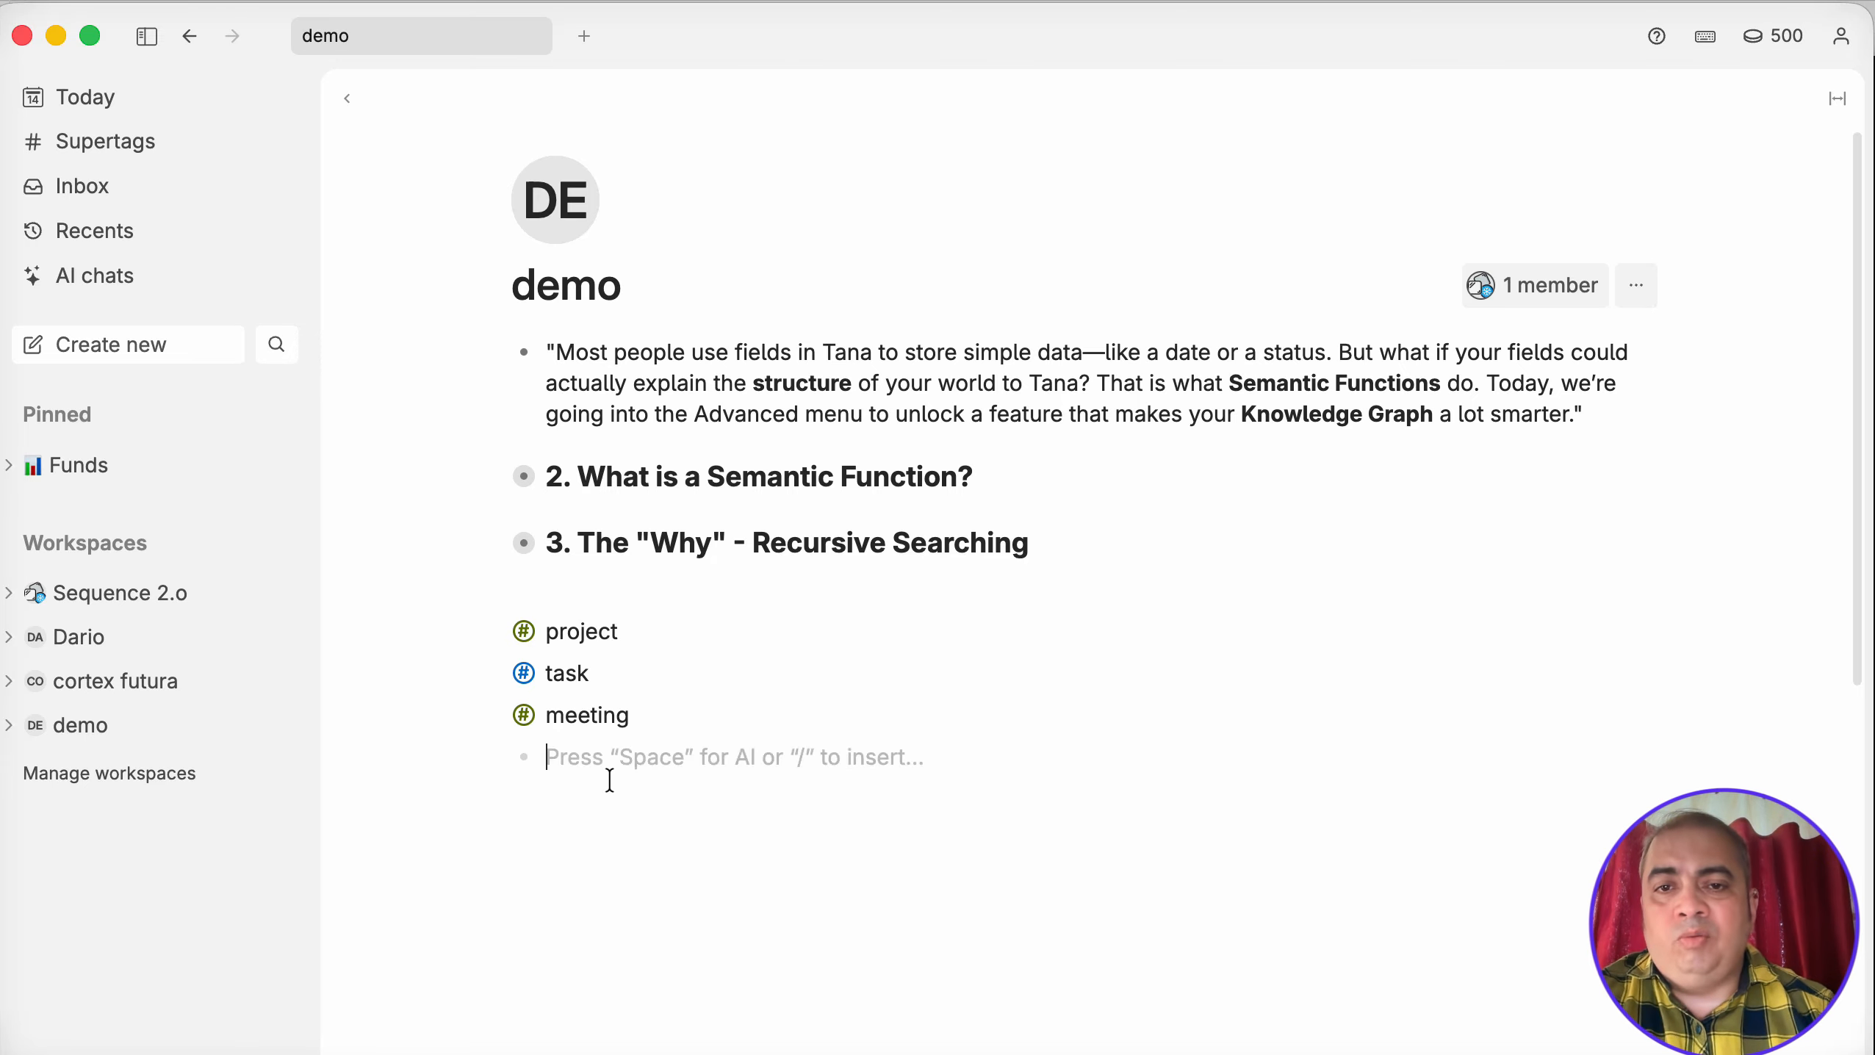
key(Return)
text(Mast)
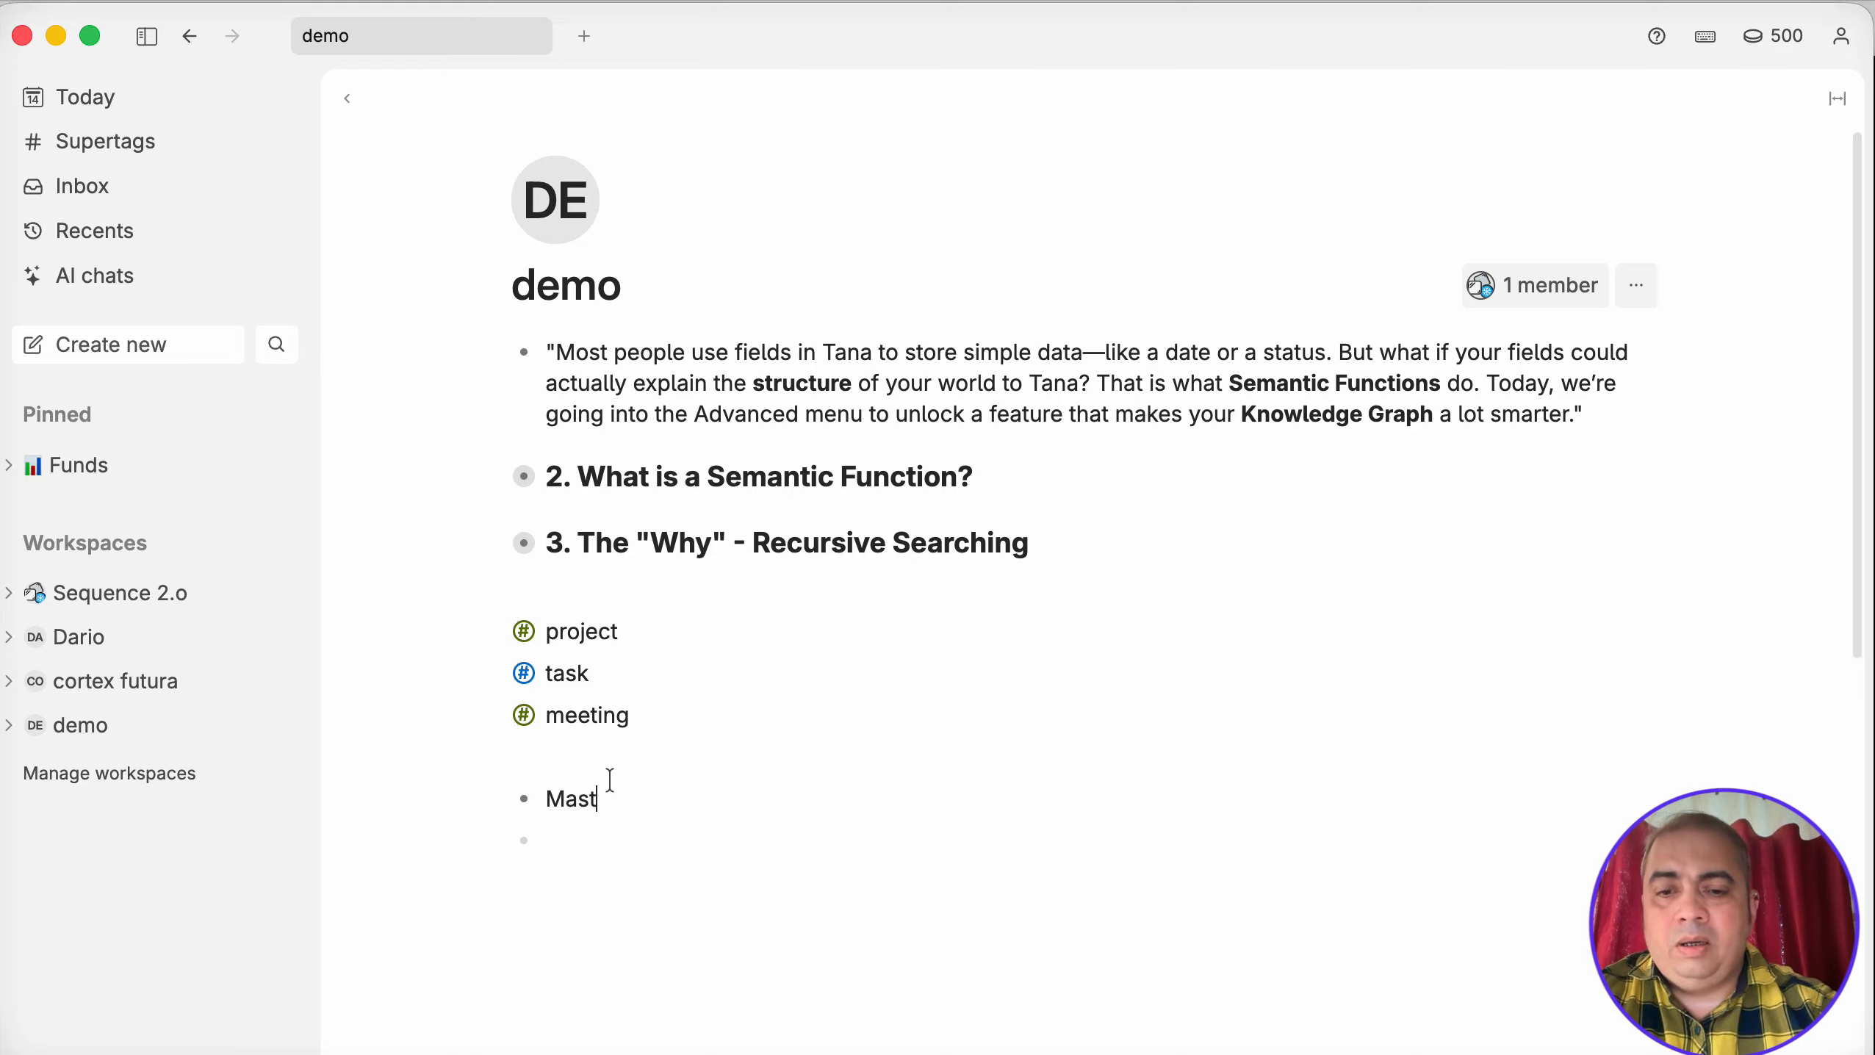
text(er Pro)
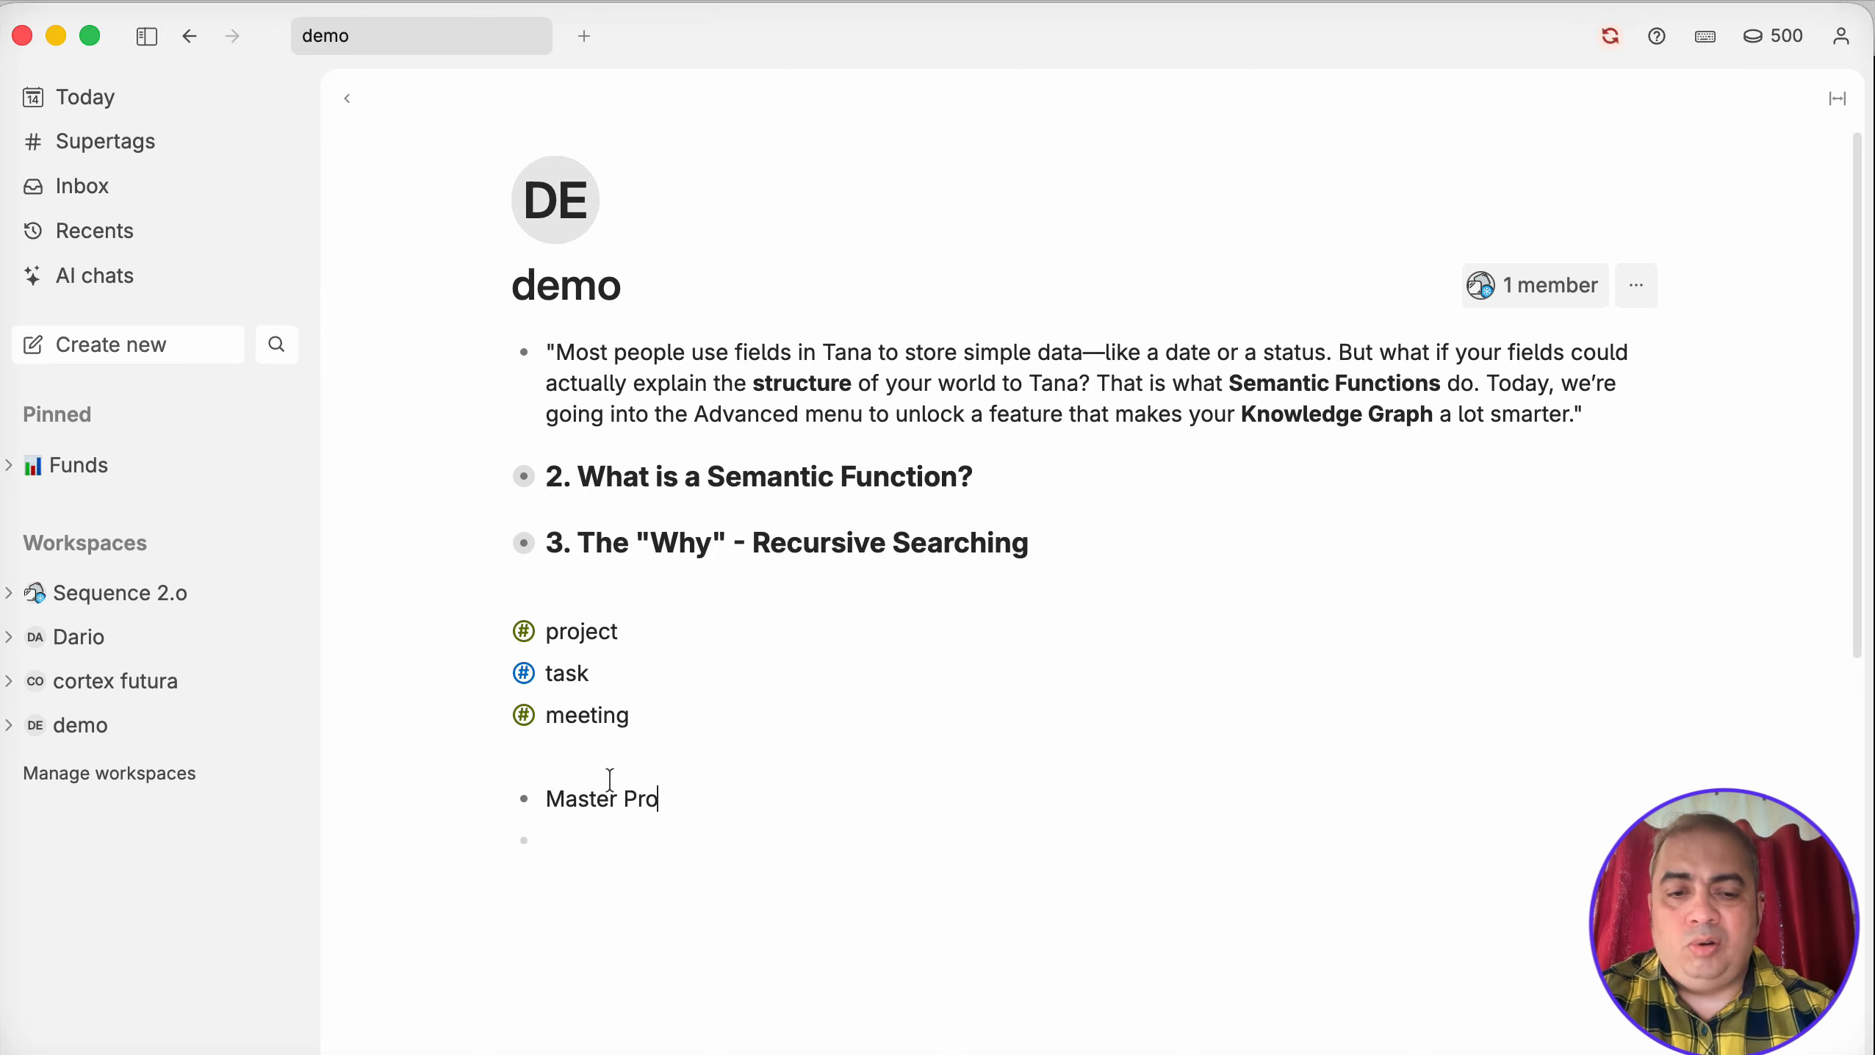
text(ject for )
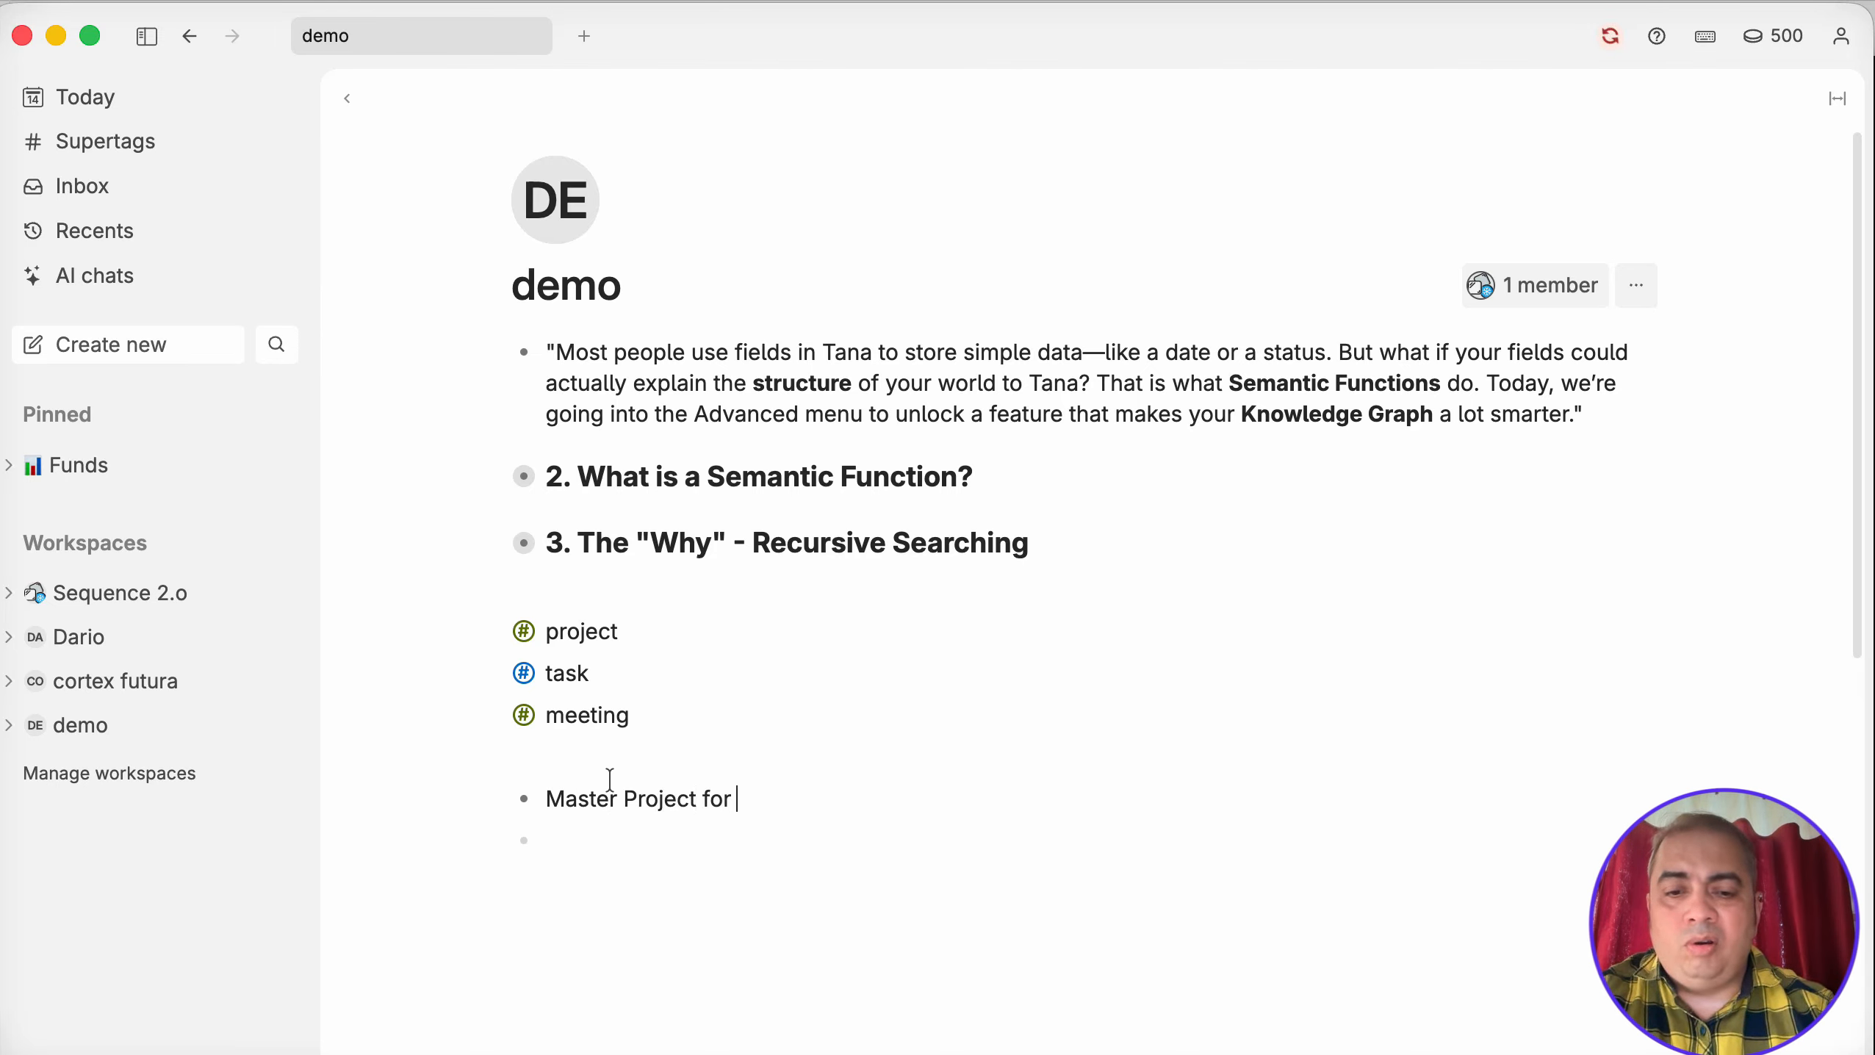
text(ABC inc.)
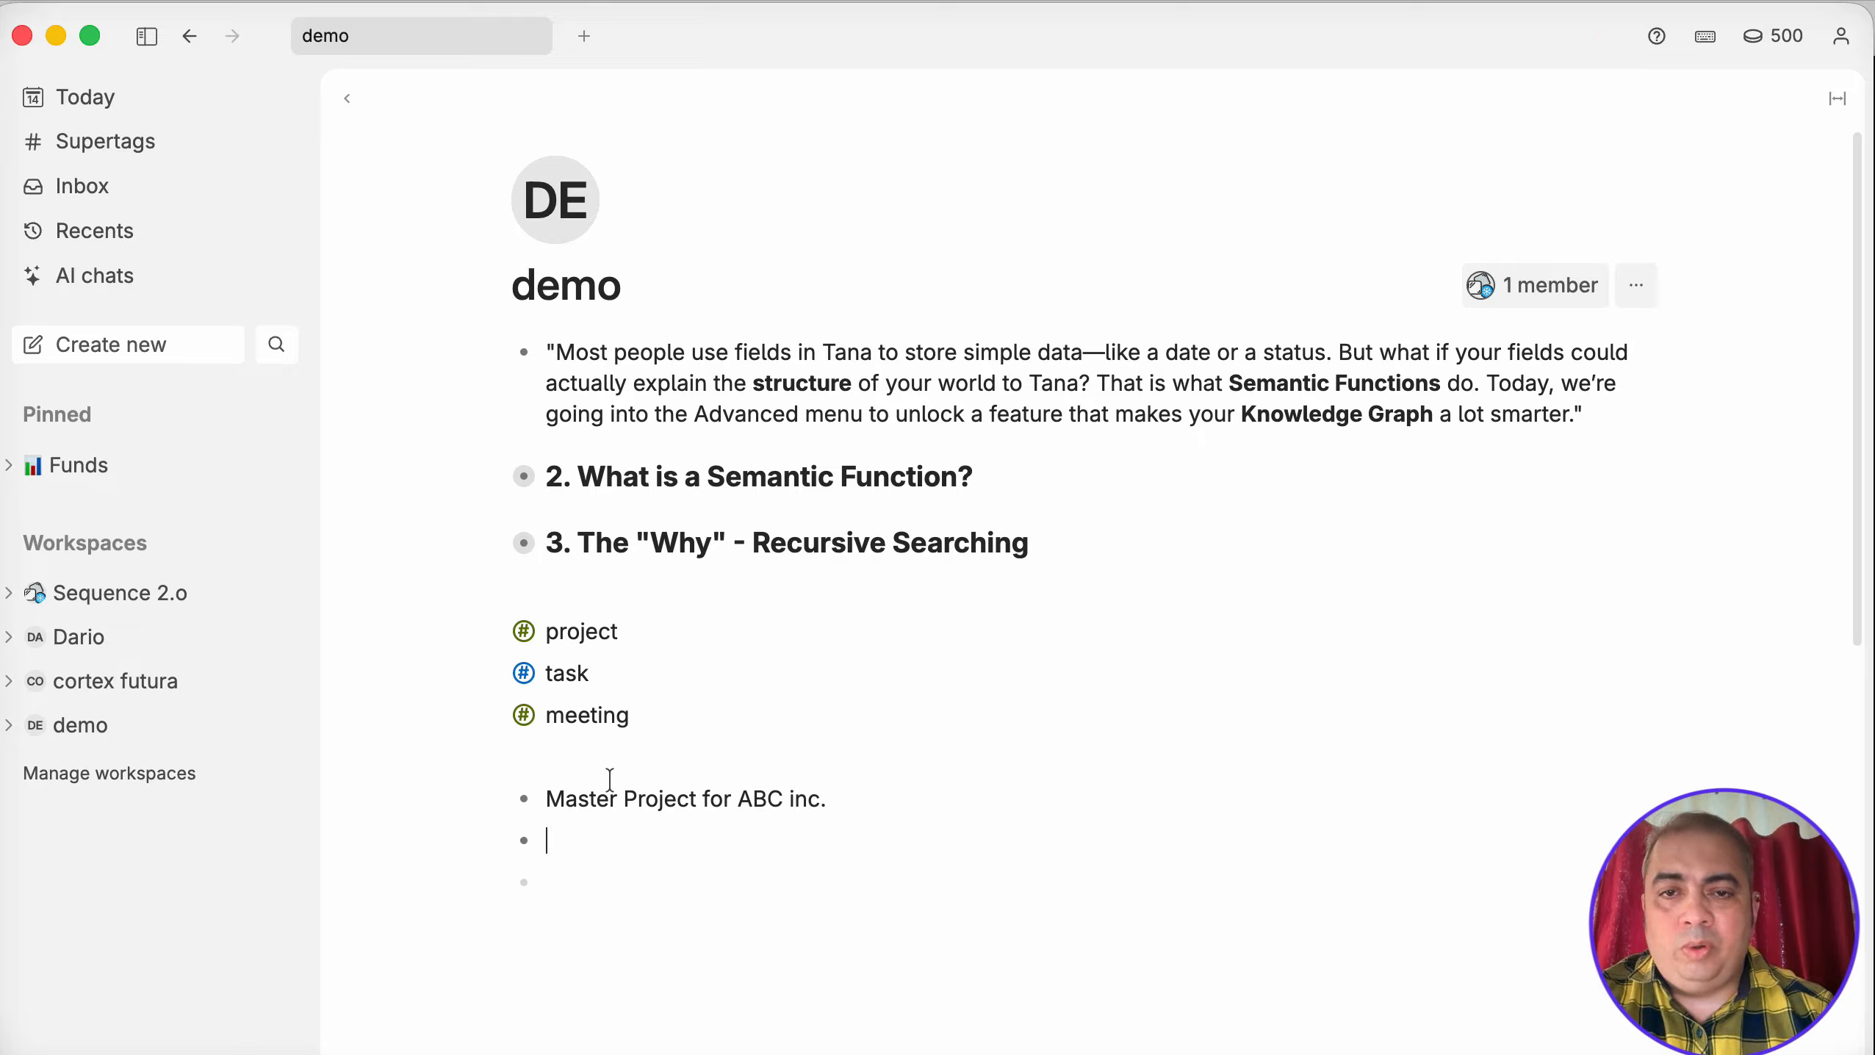
Add a node reading "meeting regarding the Project ABC" below the master project node.
text(mee)
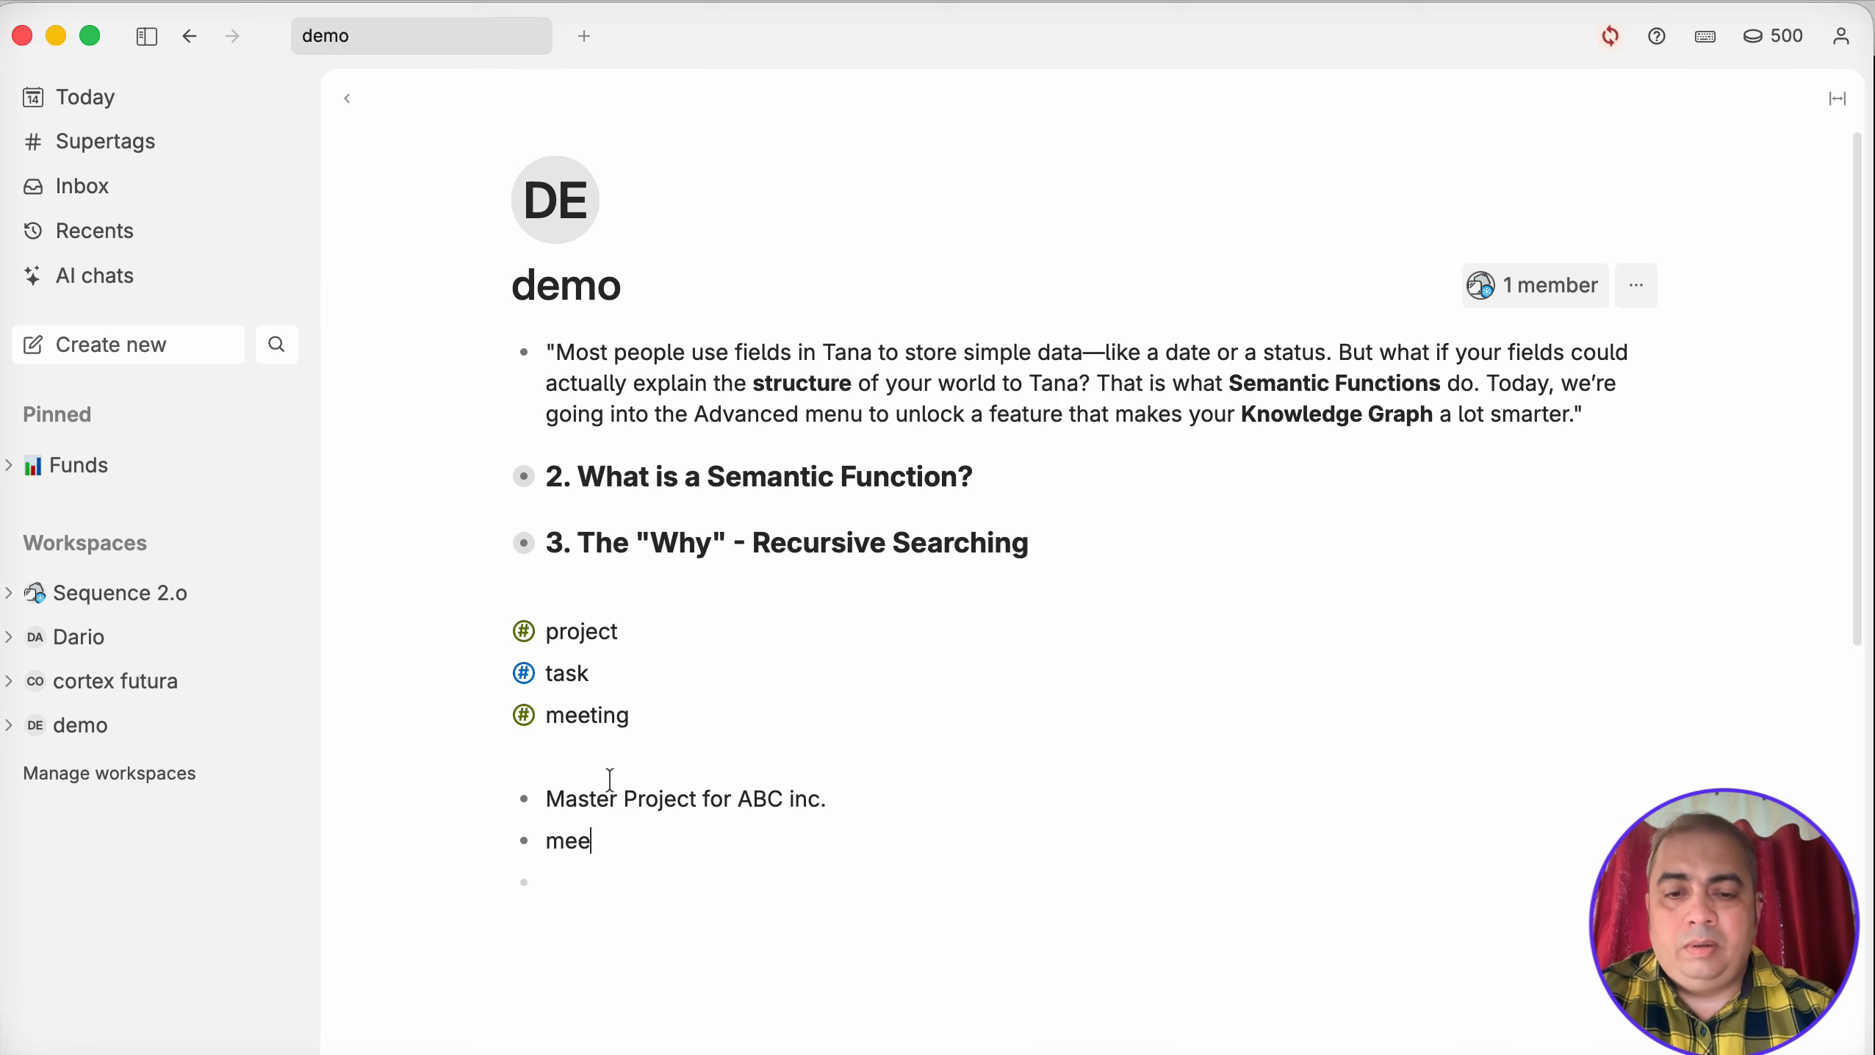
text(ting )
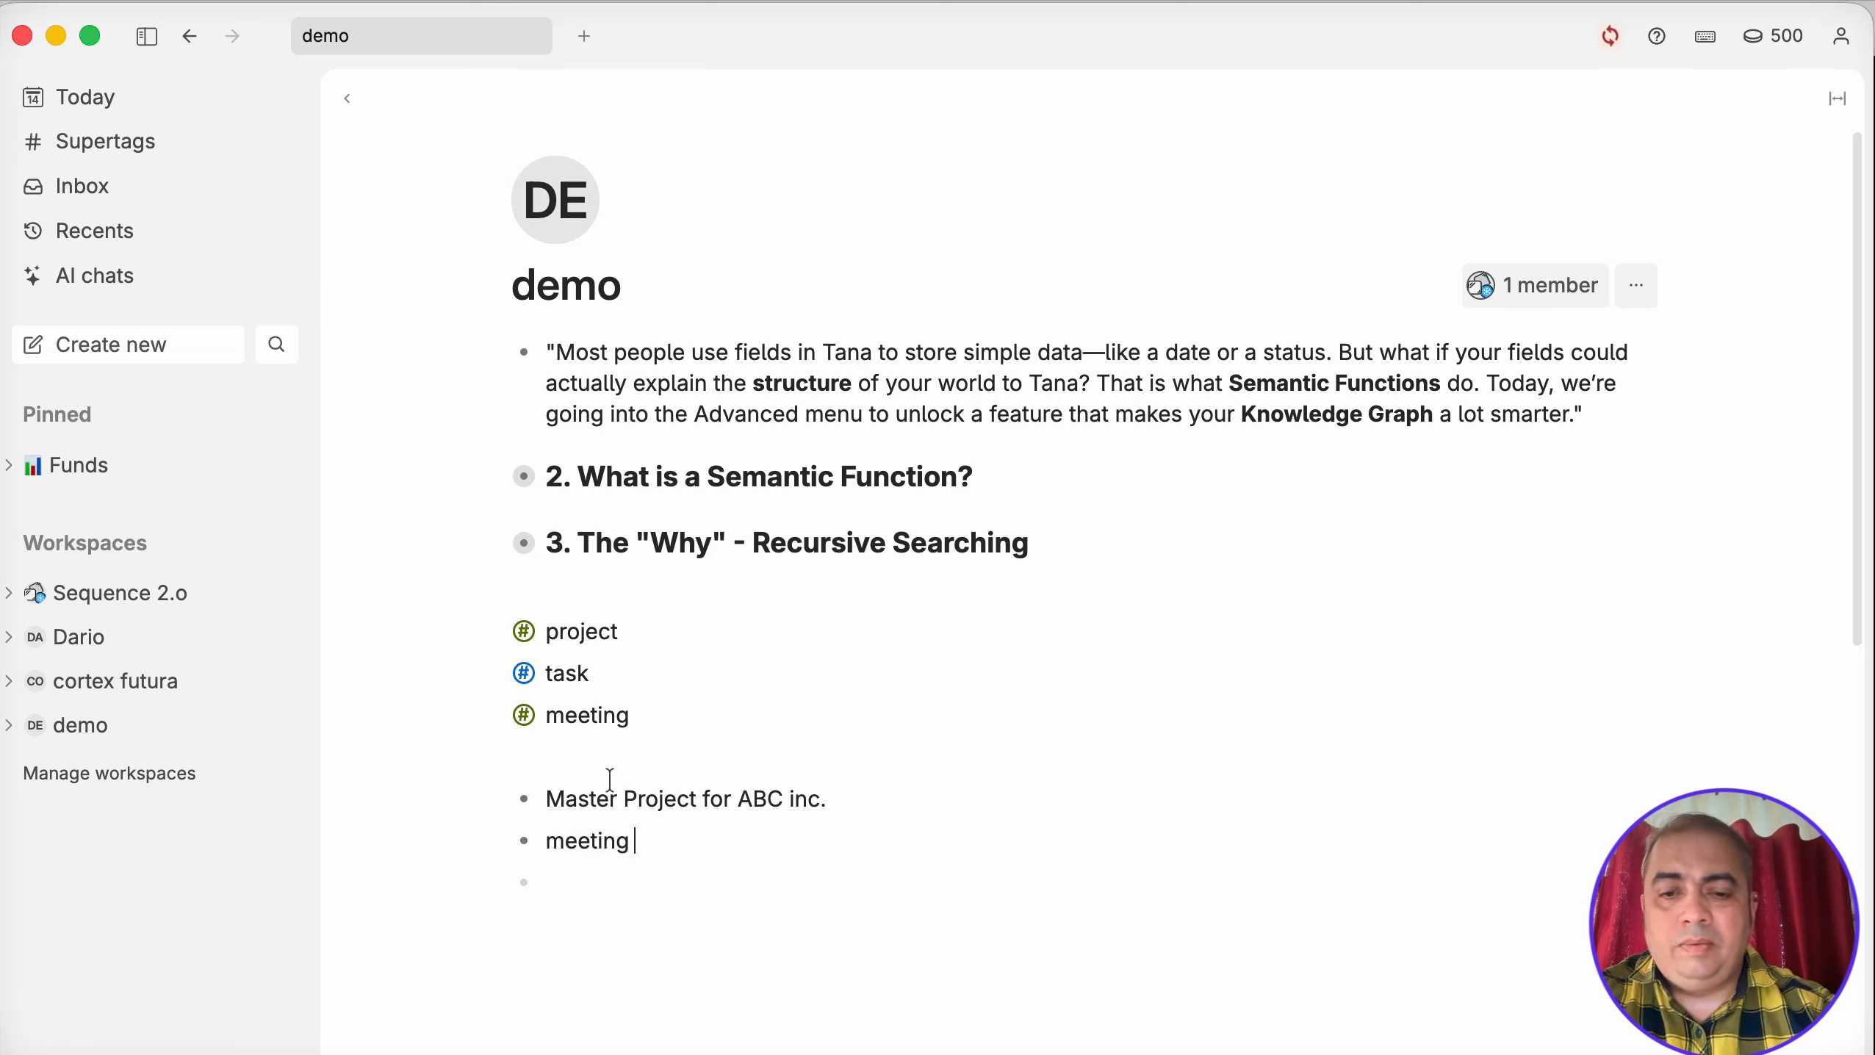
text(w)
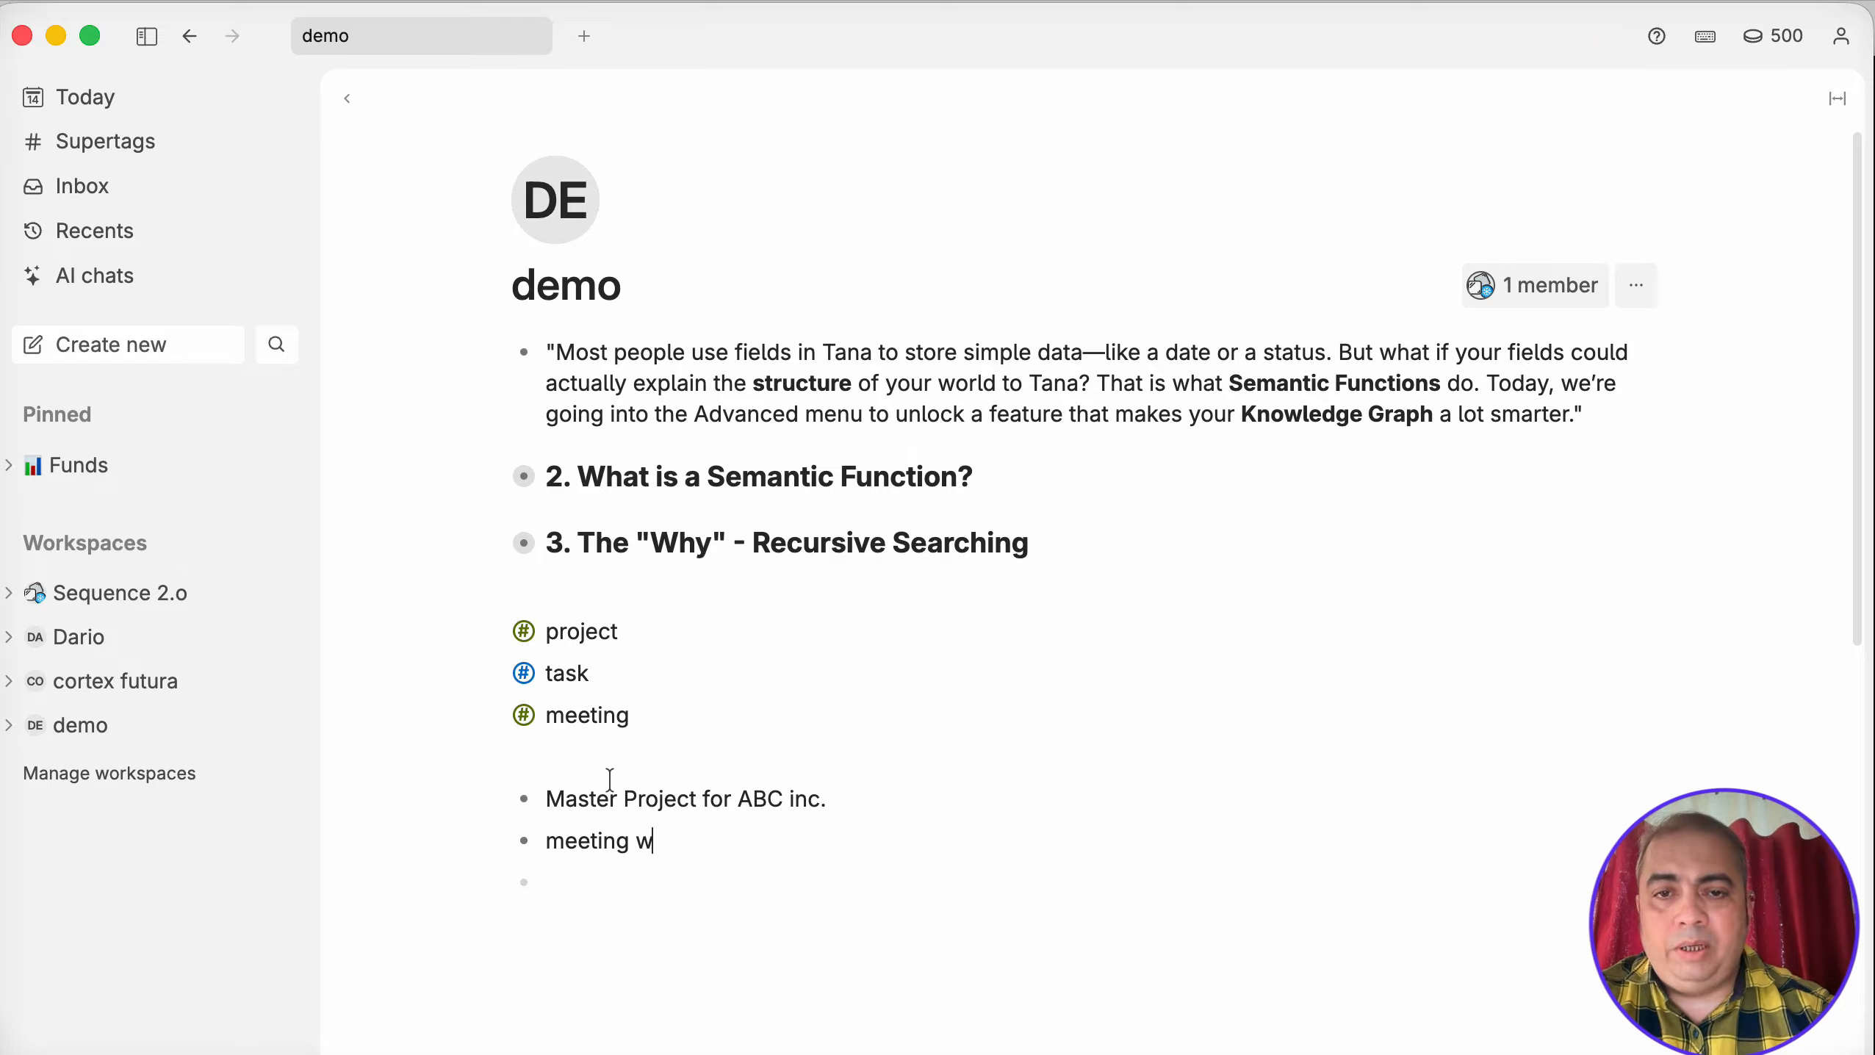
text(iregar)
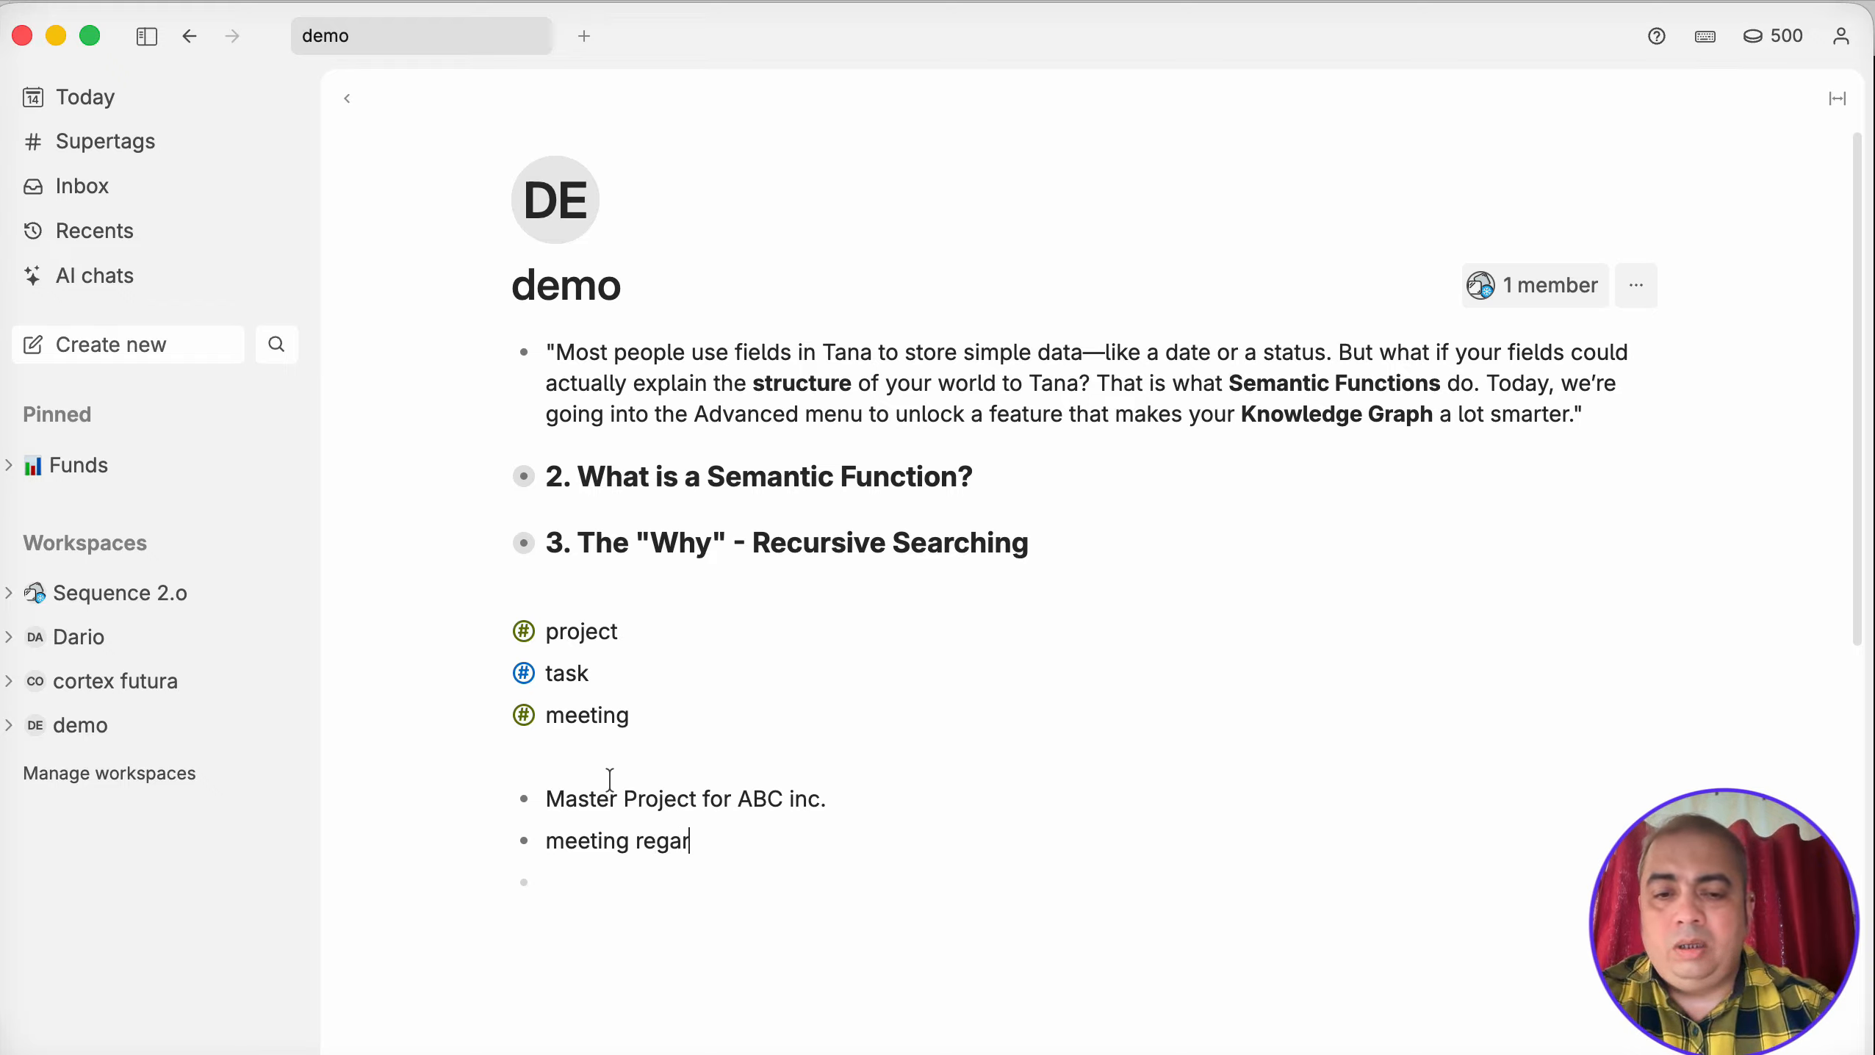
text(ding the )
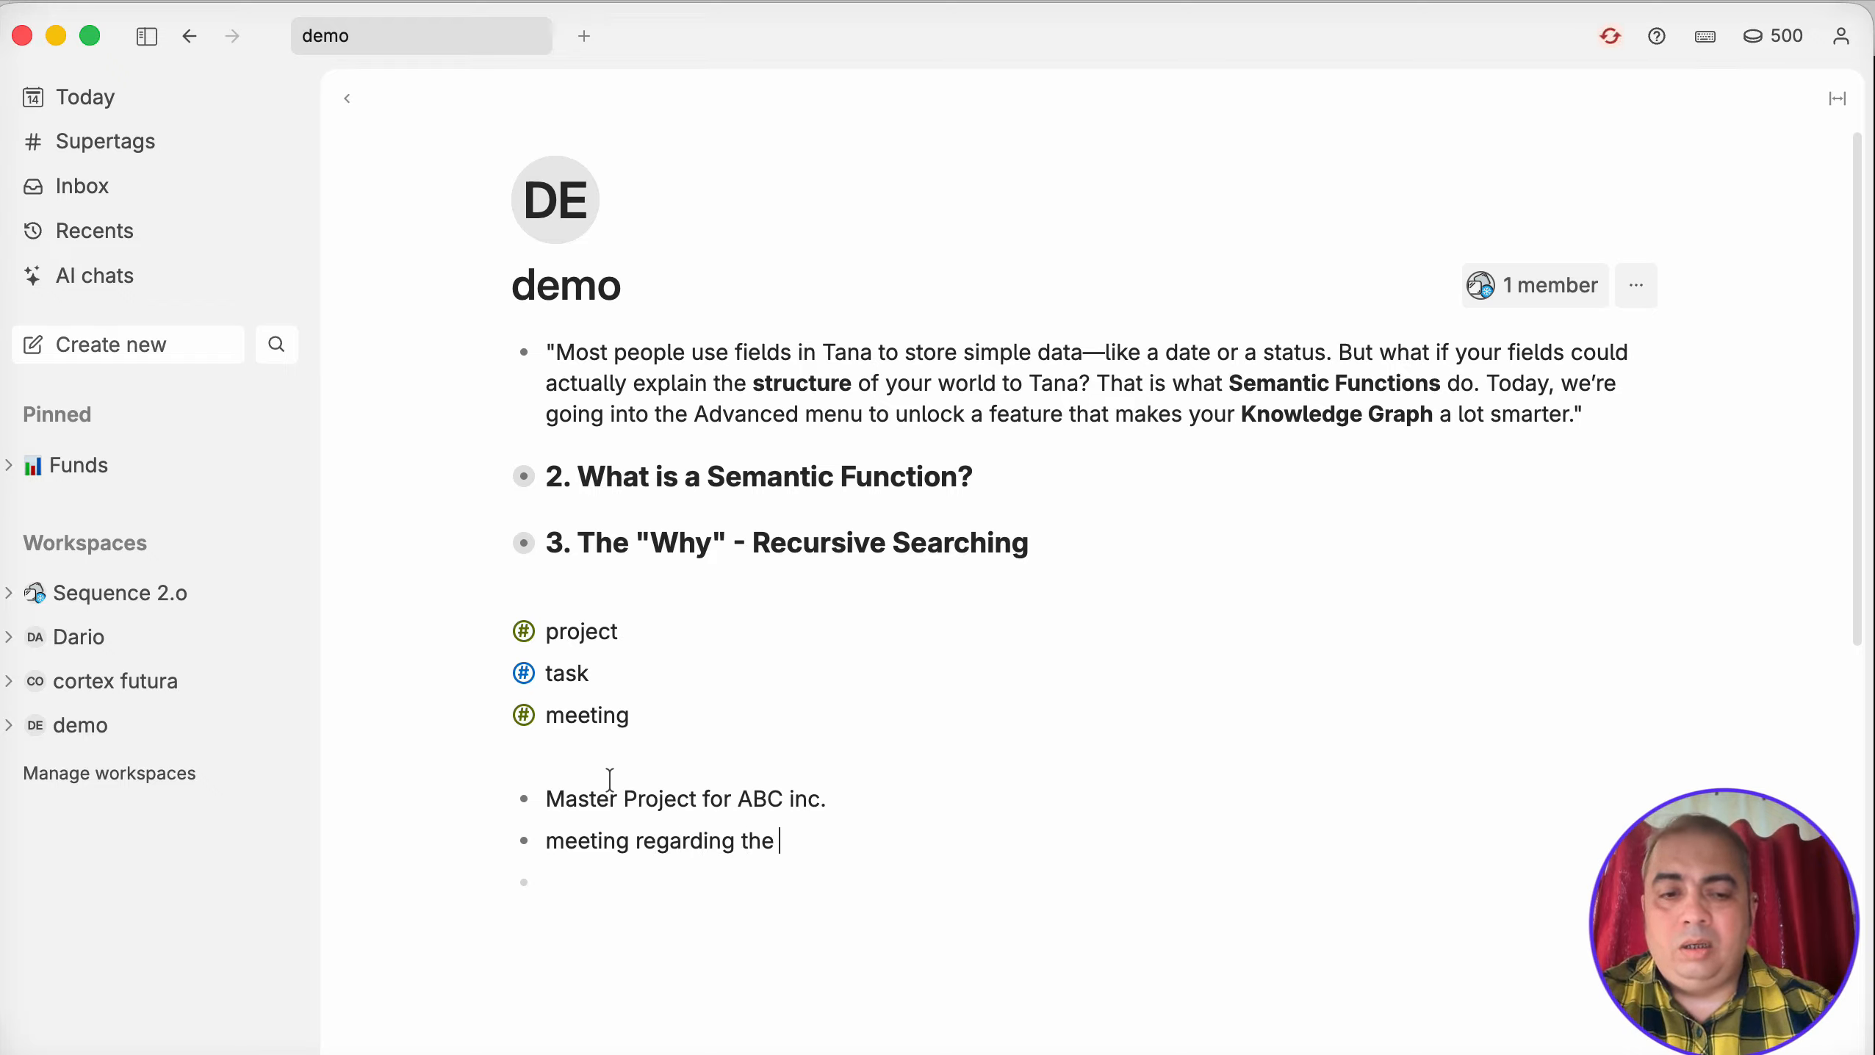
text(Projec)
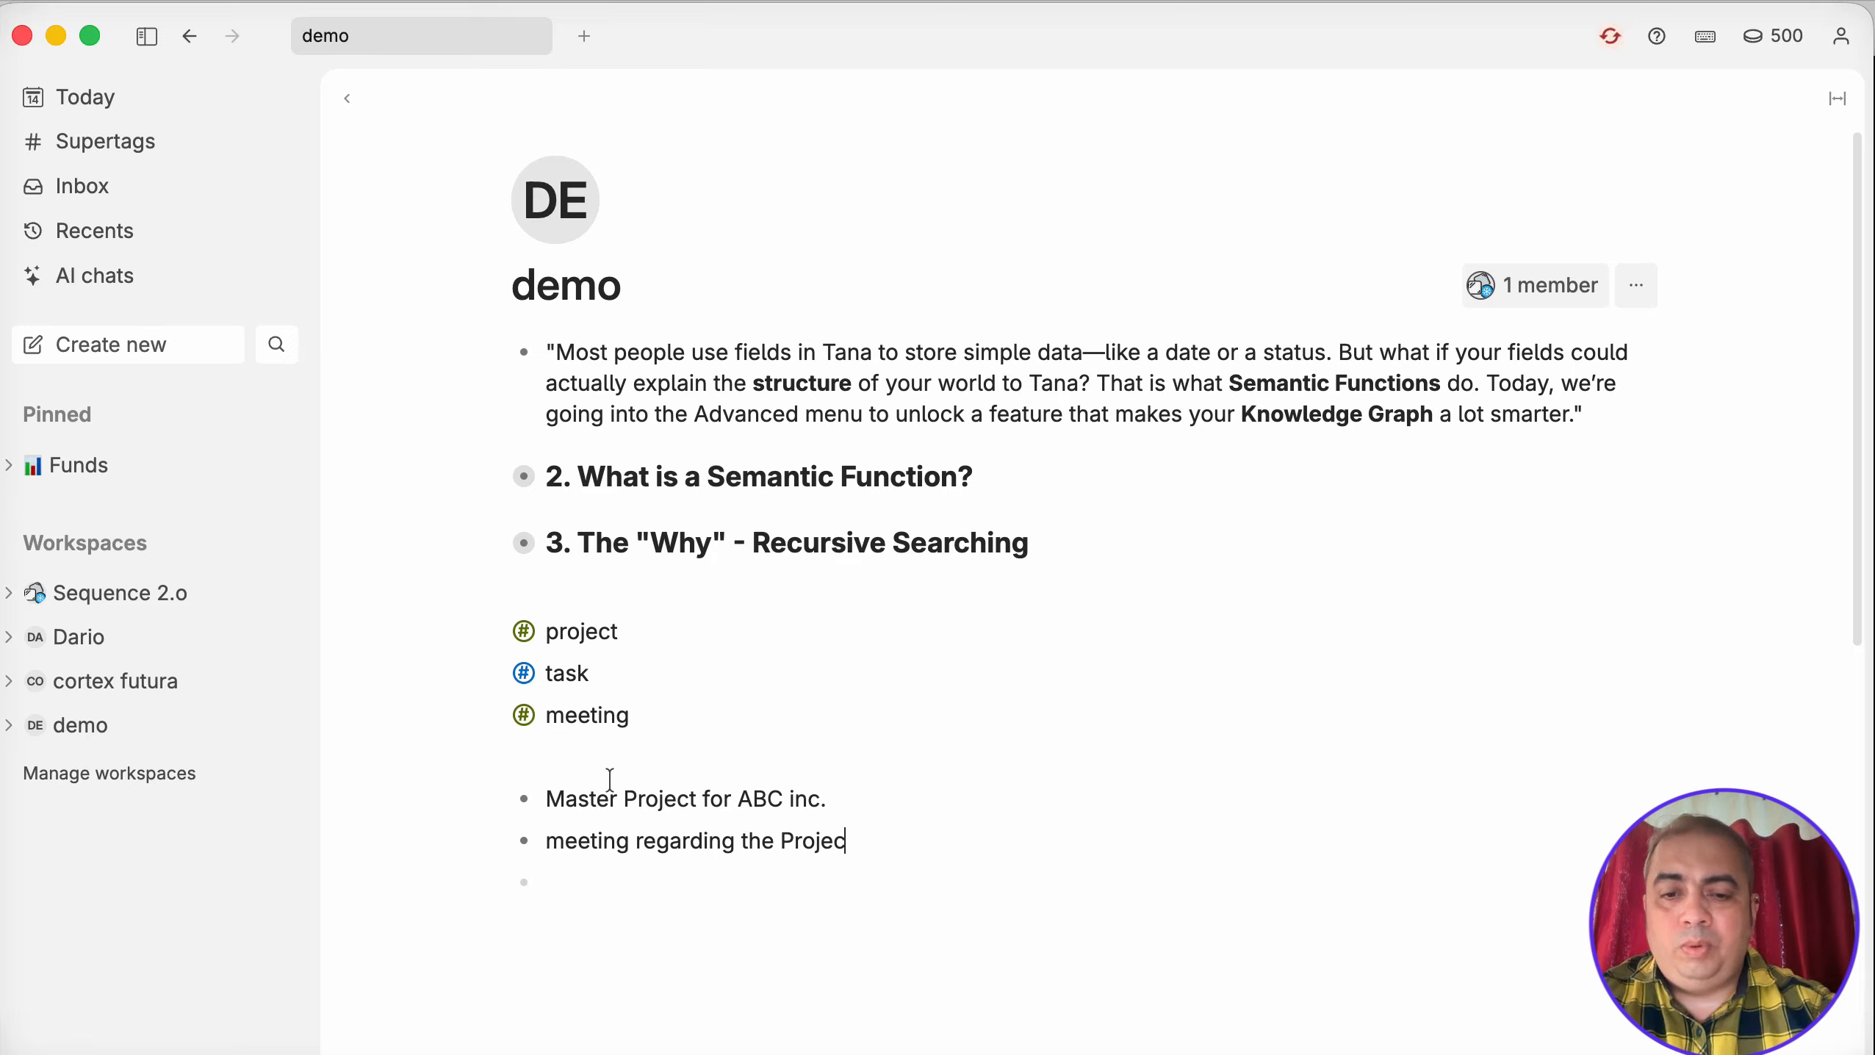
text(t ABC)
key(Return)
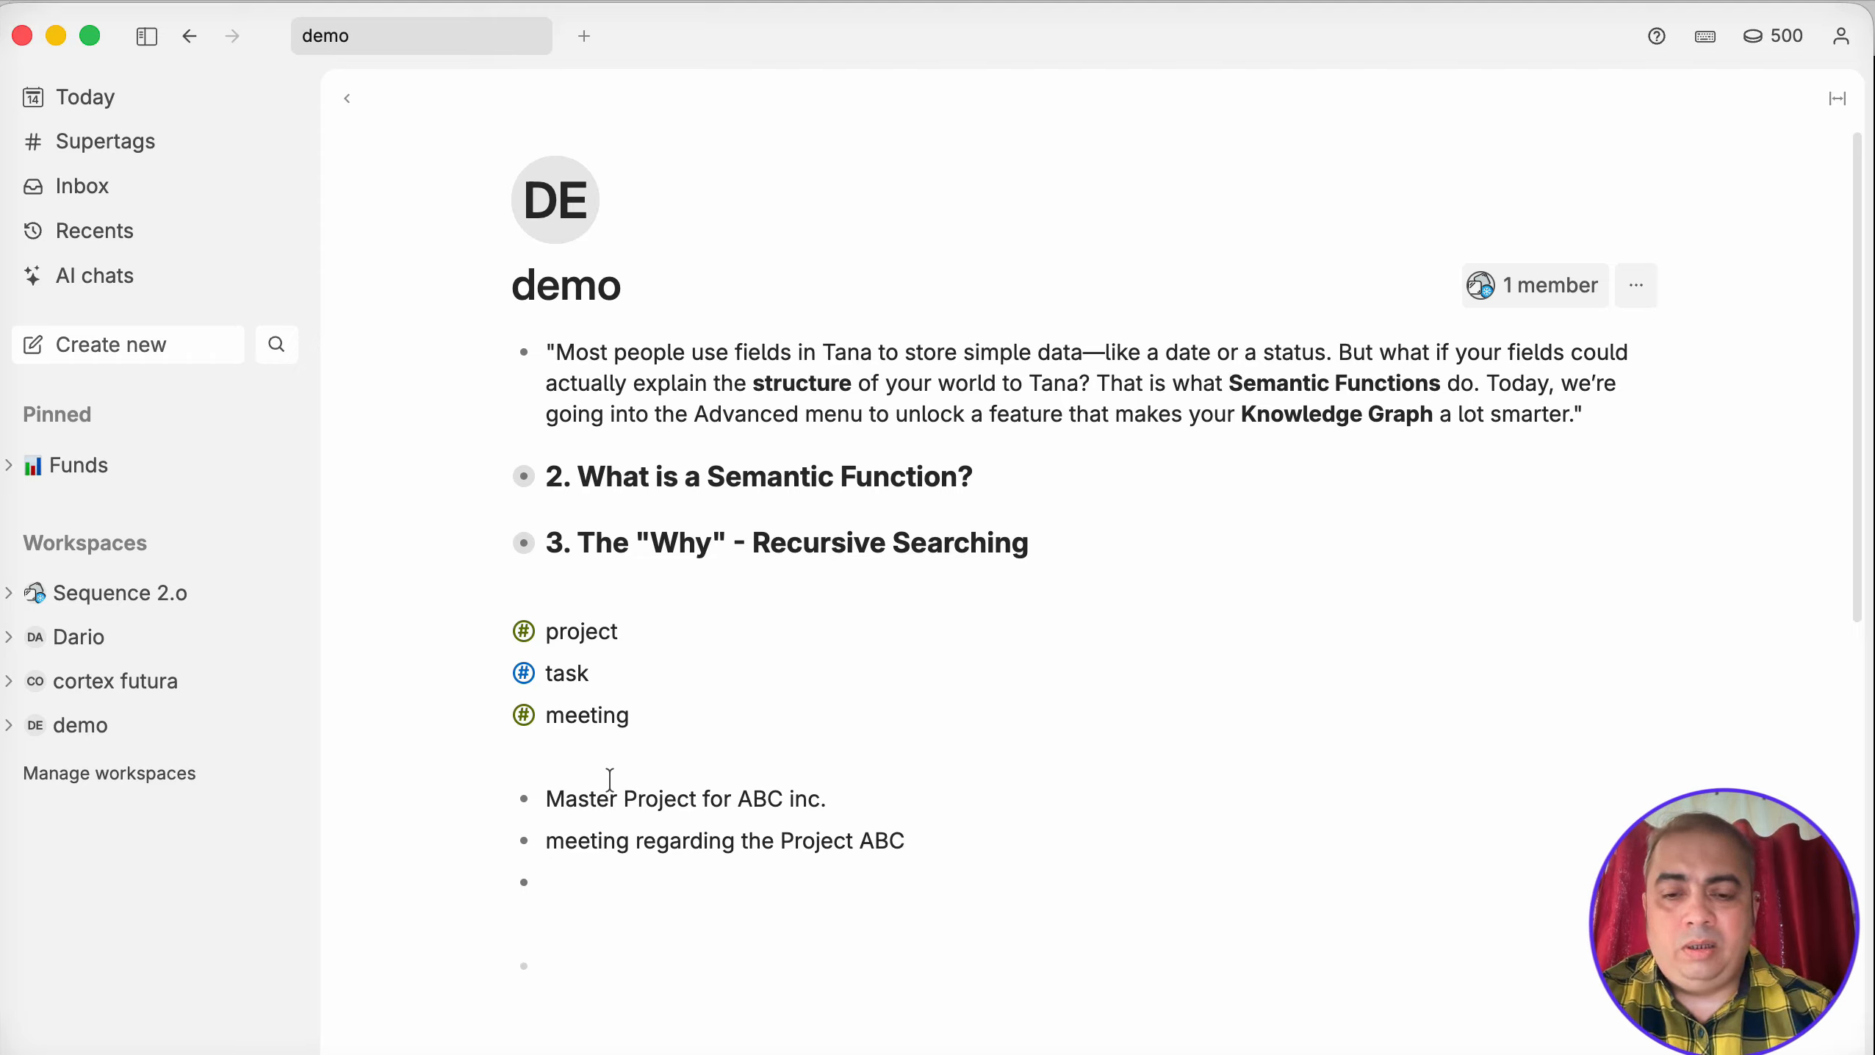
Add a node reading "Sub project 1" below the meeting node.
text(Sub pr)
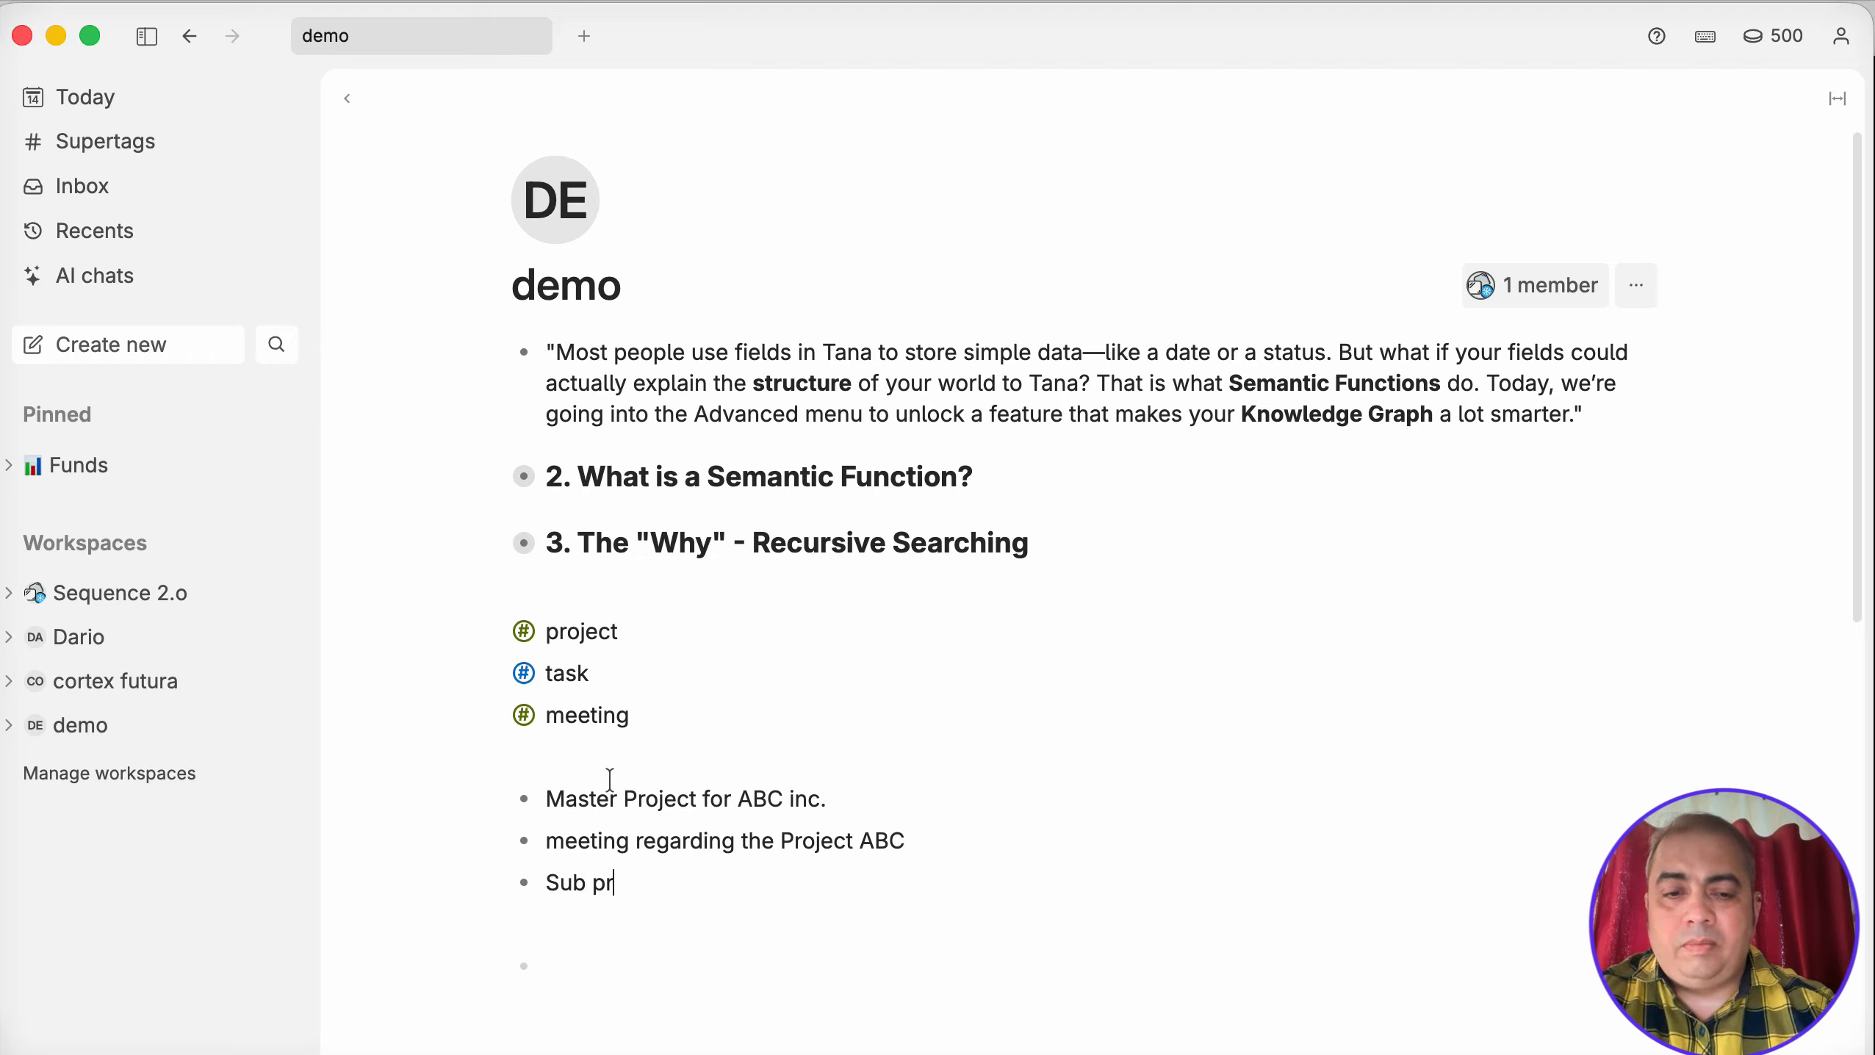
text(oject for)
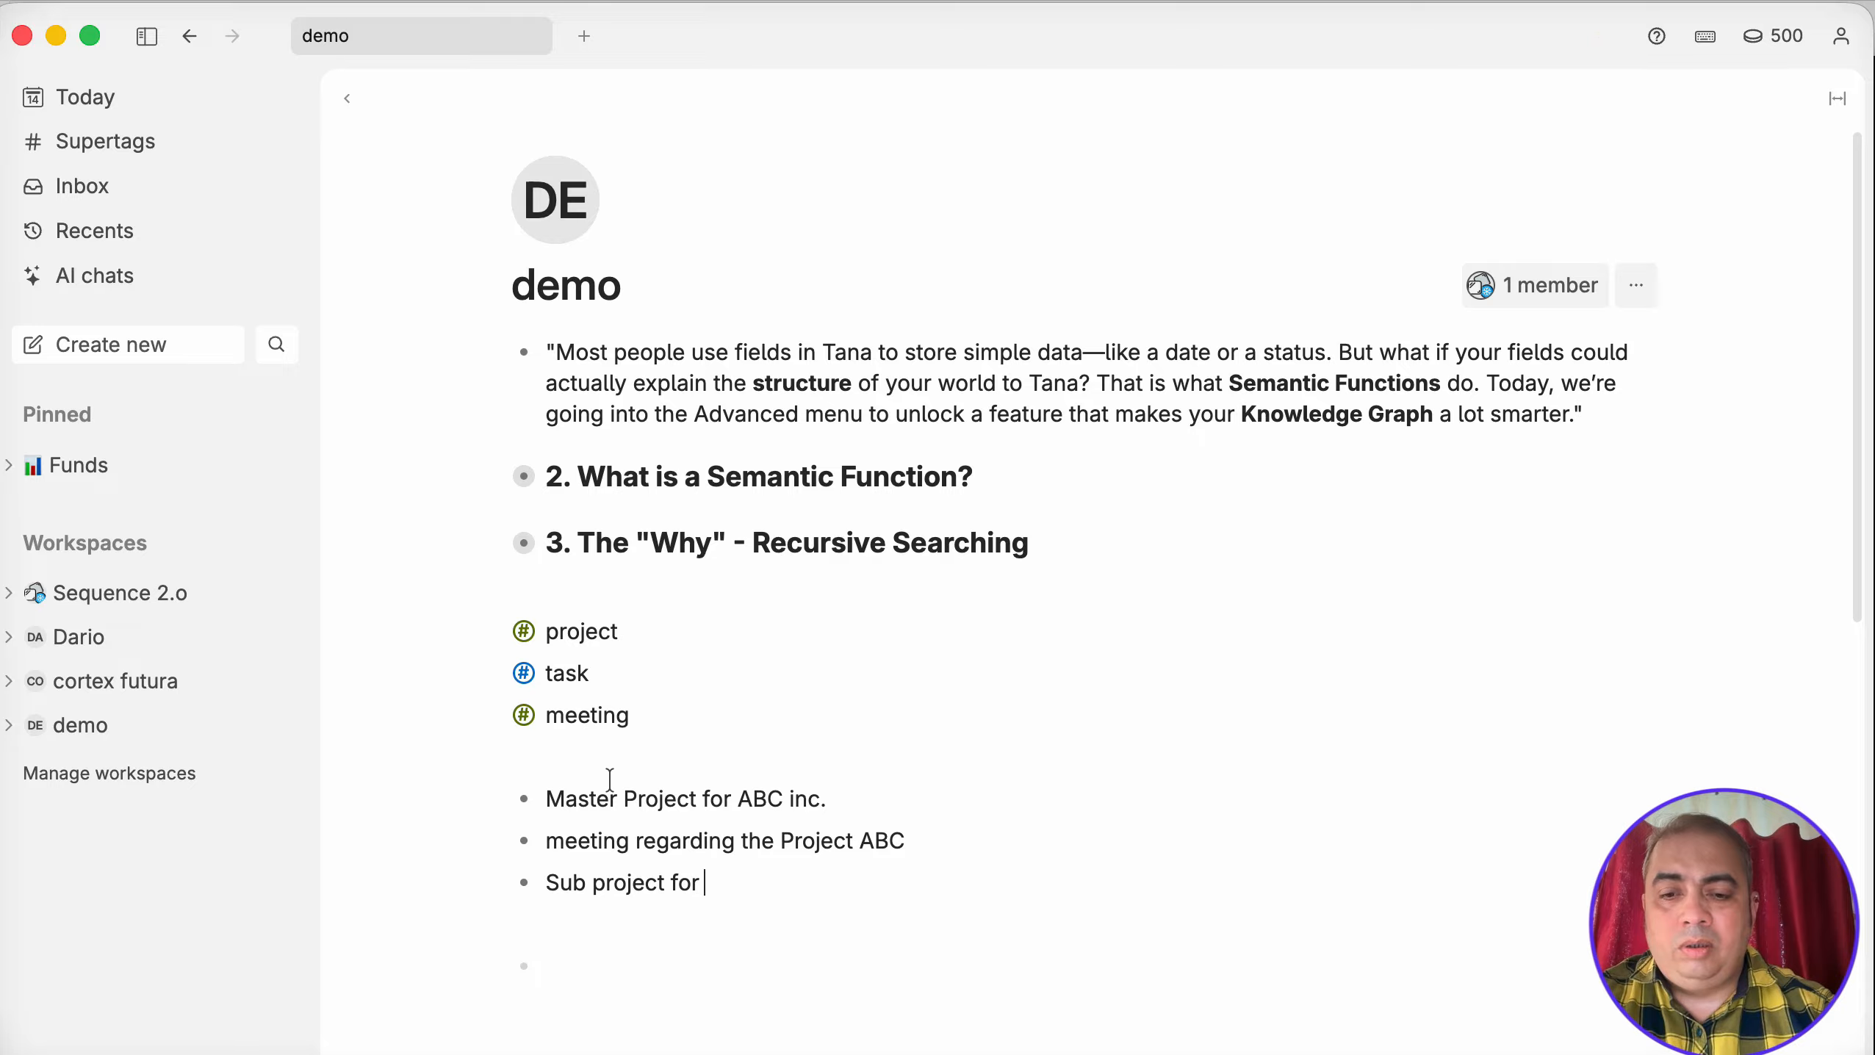
key(BackSpace)
key(BackSpace)
text(1)
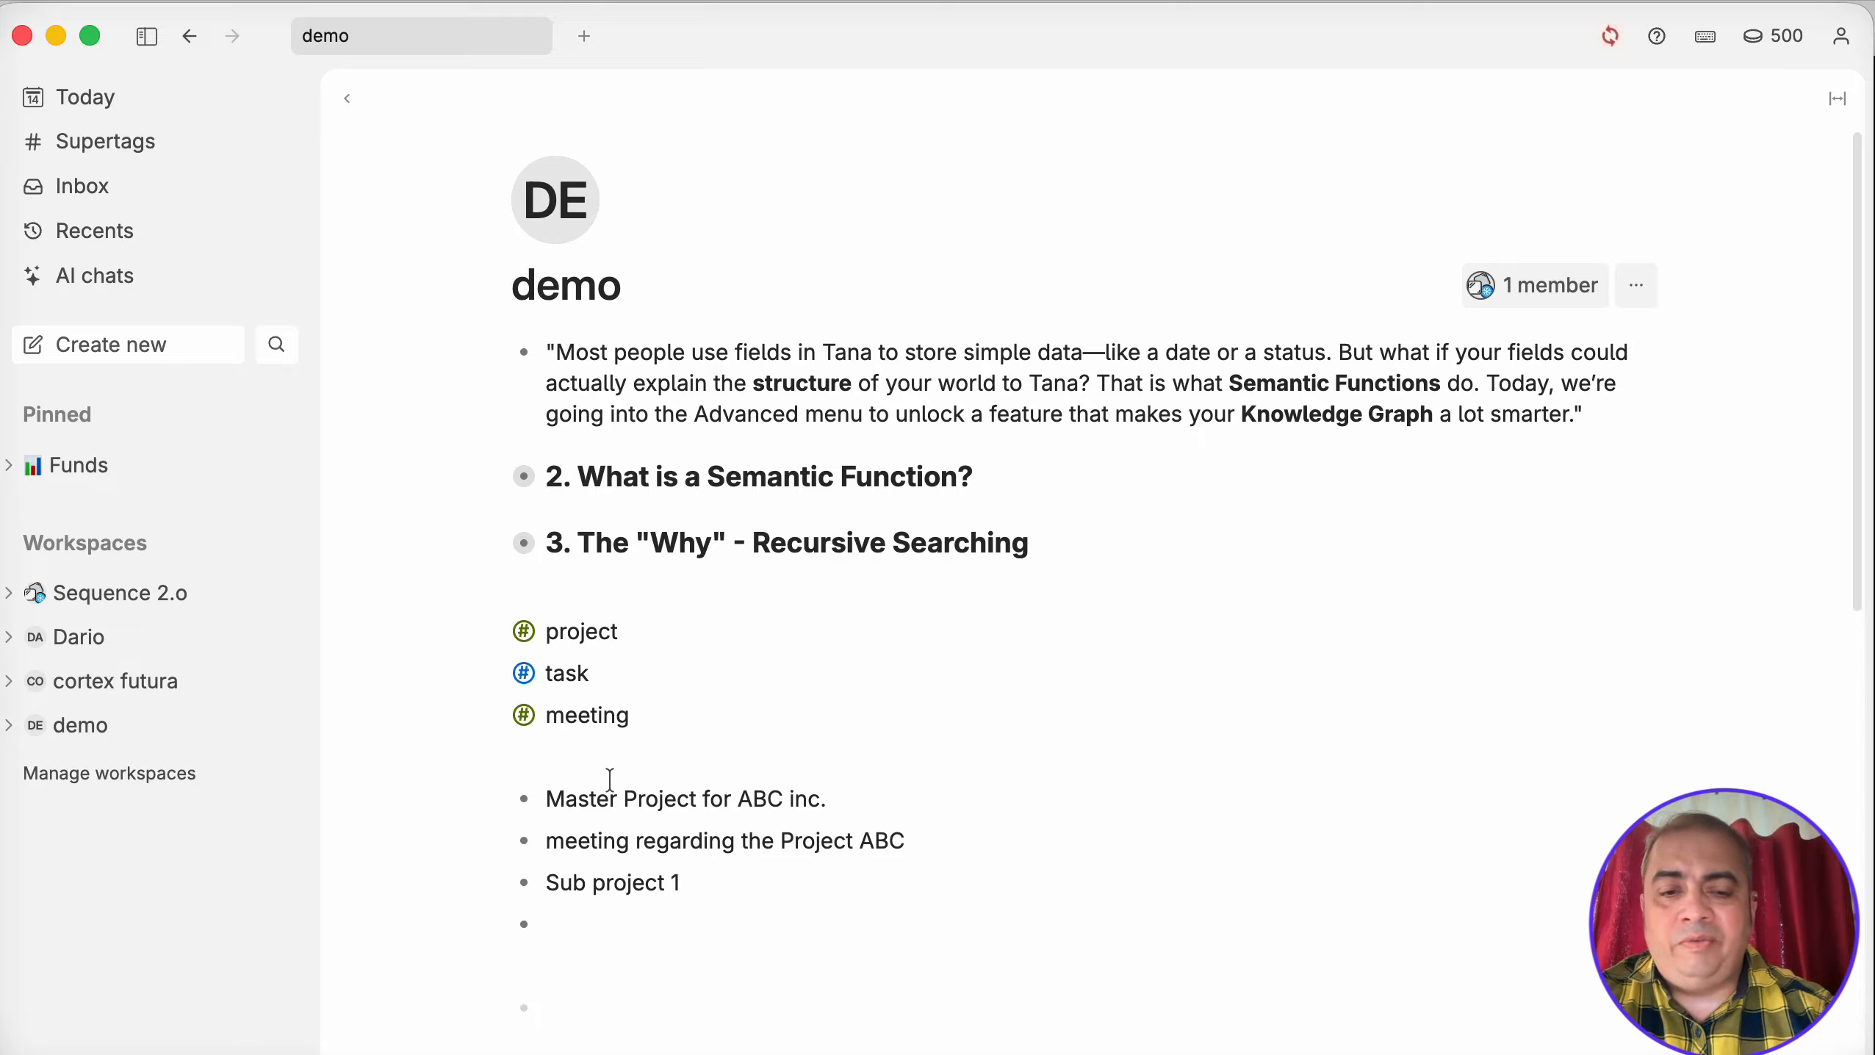
Add two nodes below Sub project 1, reading "Sample task1" and "subtask 1".
text(Sampl)
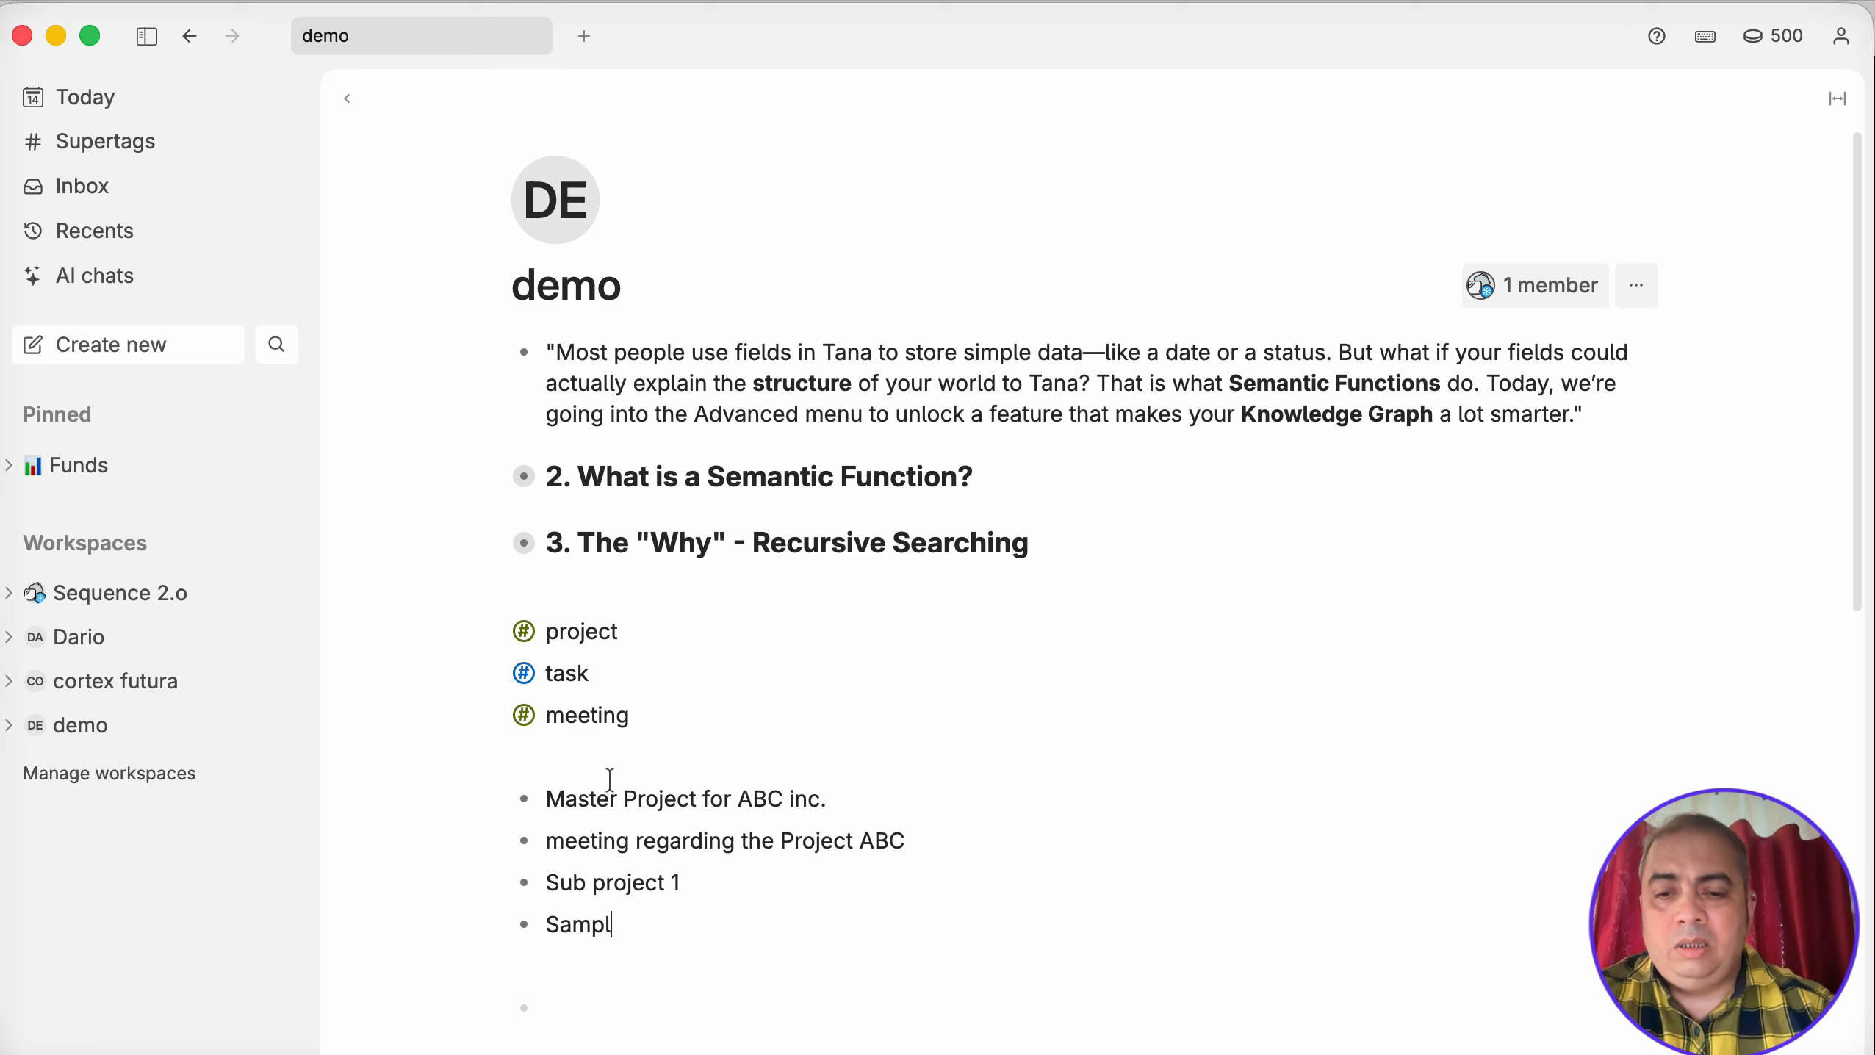
text(e task1)
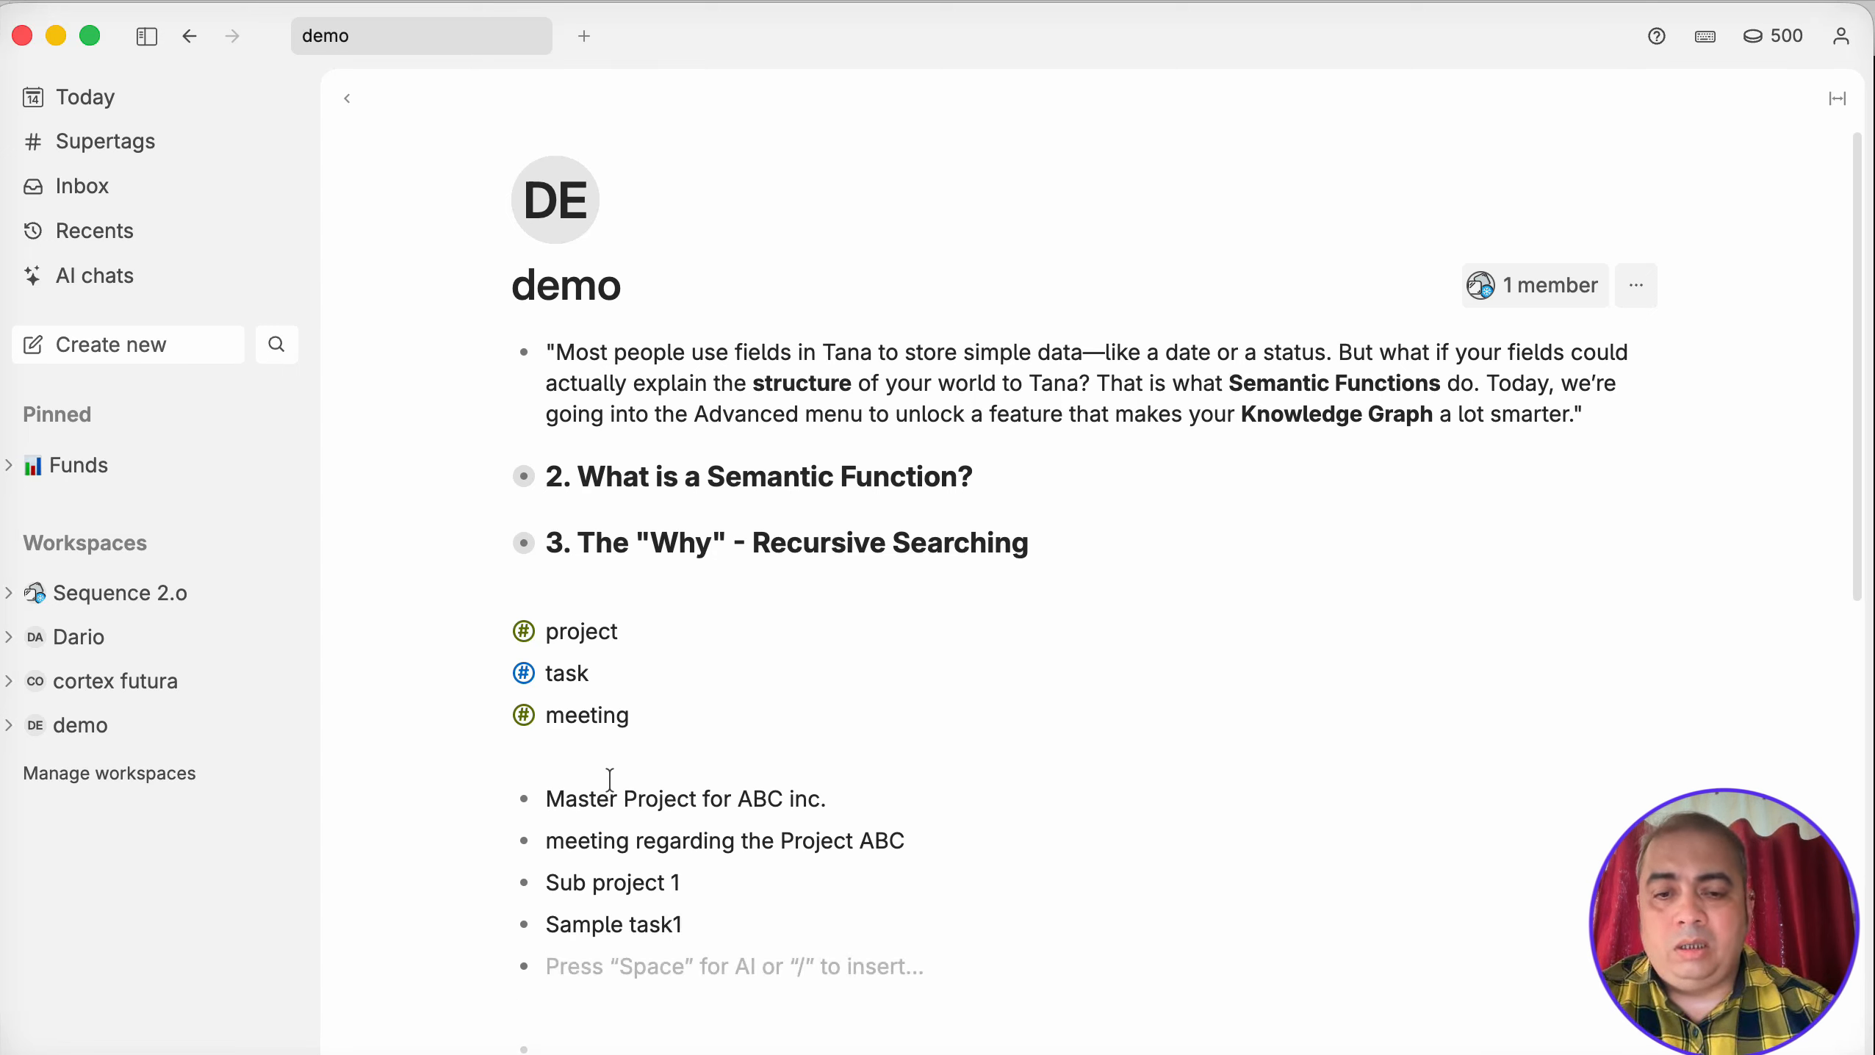
text(subtask 1)
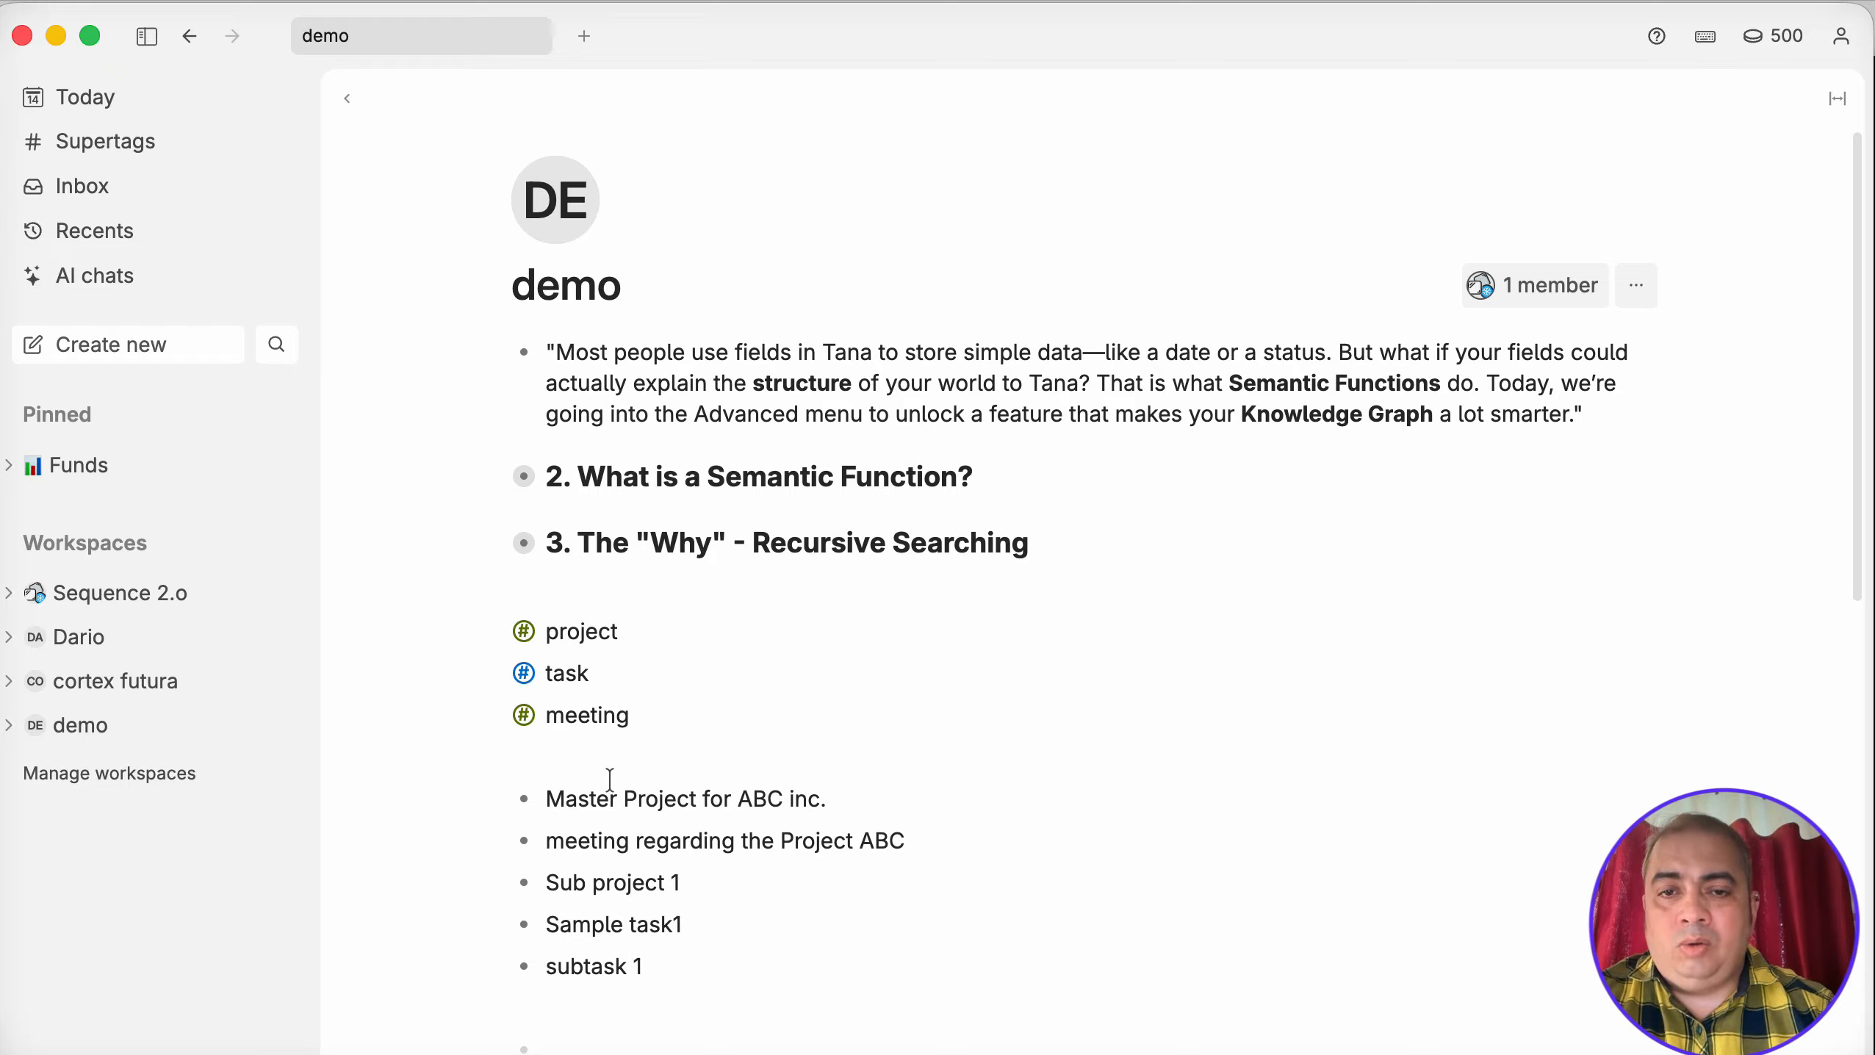
Apply the task supertag to the Sample task1 and subtask 1 nodes together.
key(Escape)
key(shift+Up)
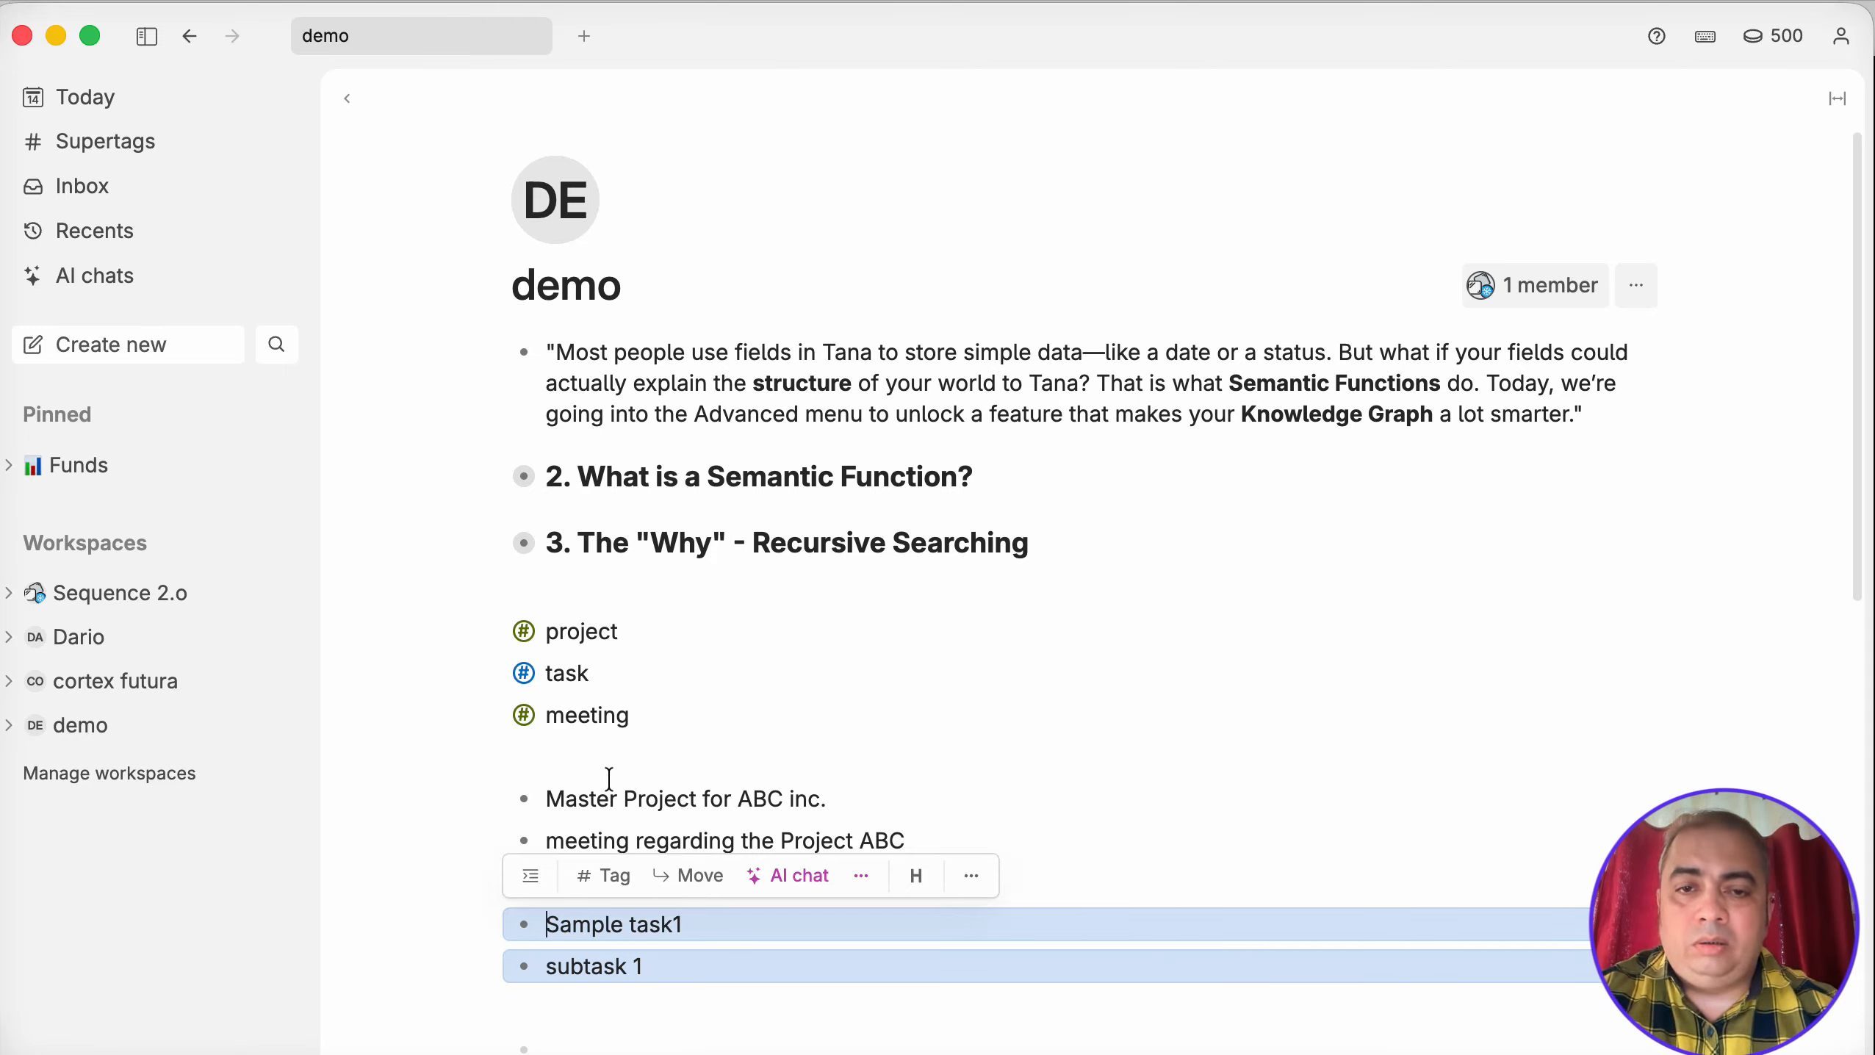
text(#ta)
key(Return)
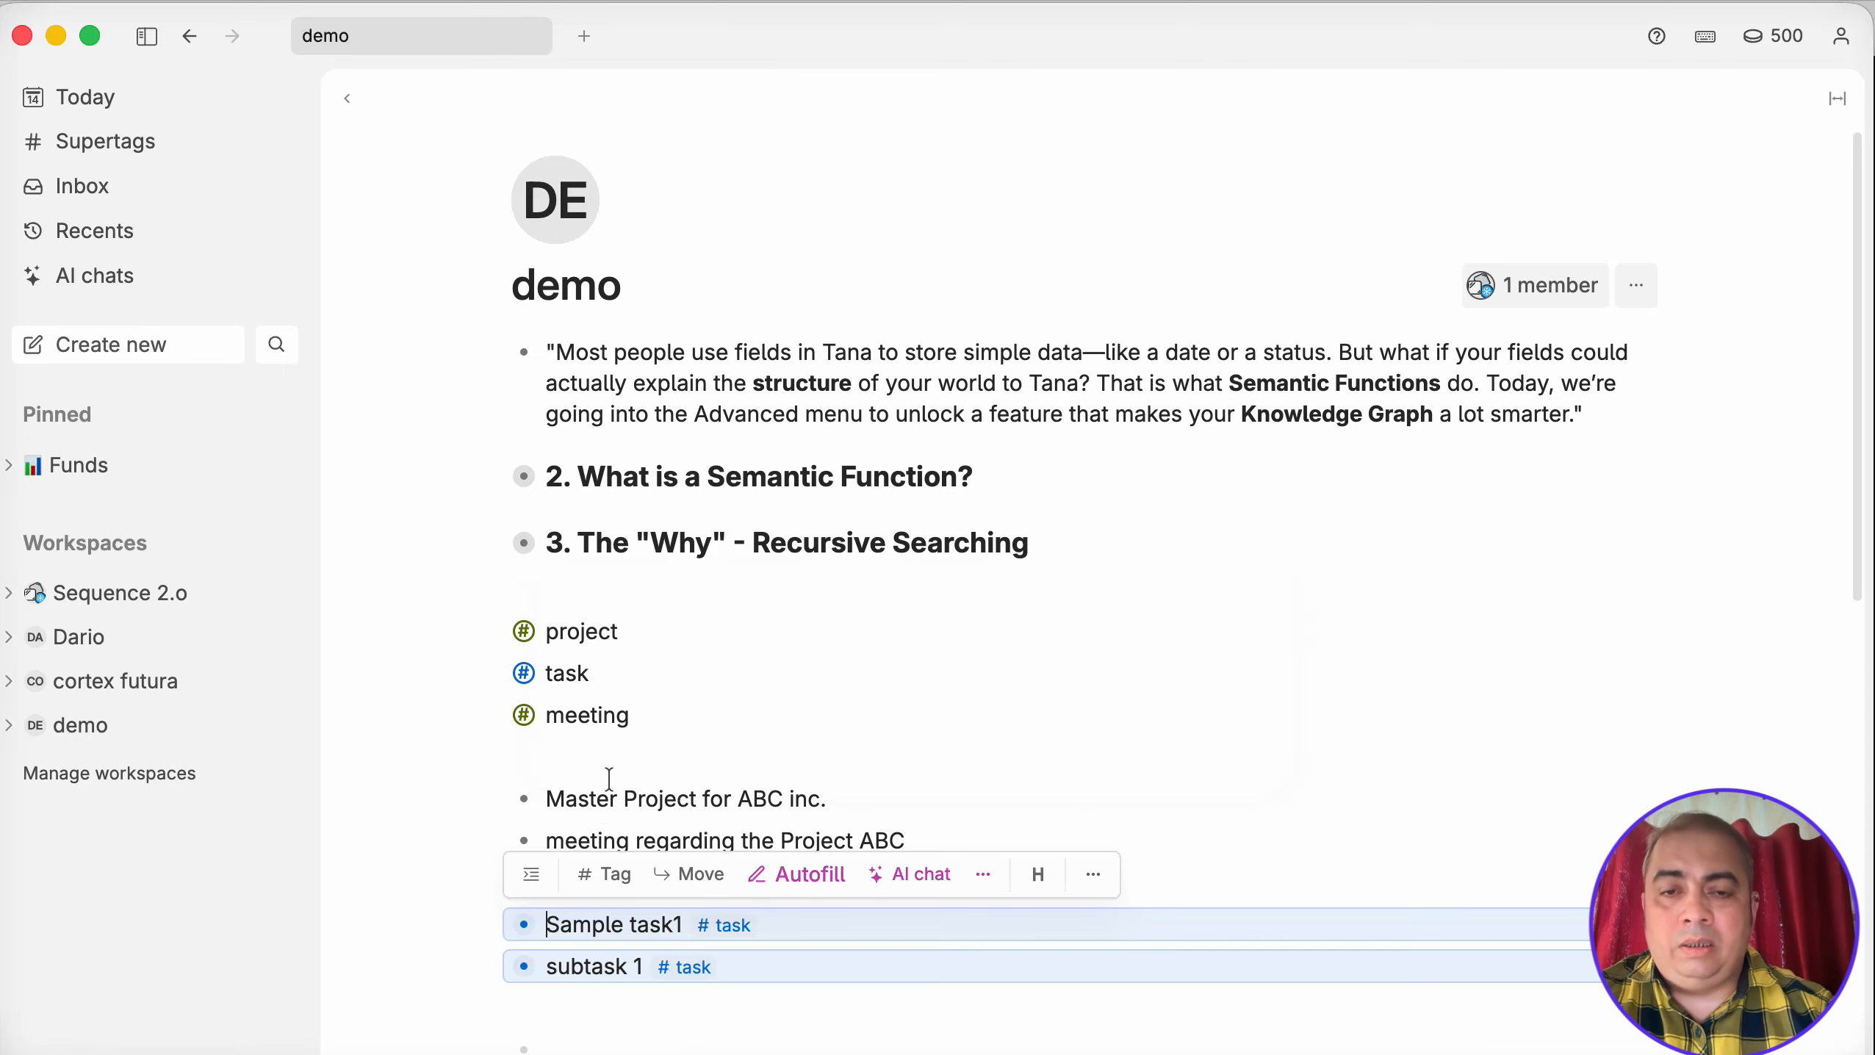
Apply the meeting supertag to the "meeting regarding the Project ABC" node.
click(1059, 801)
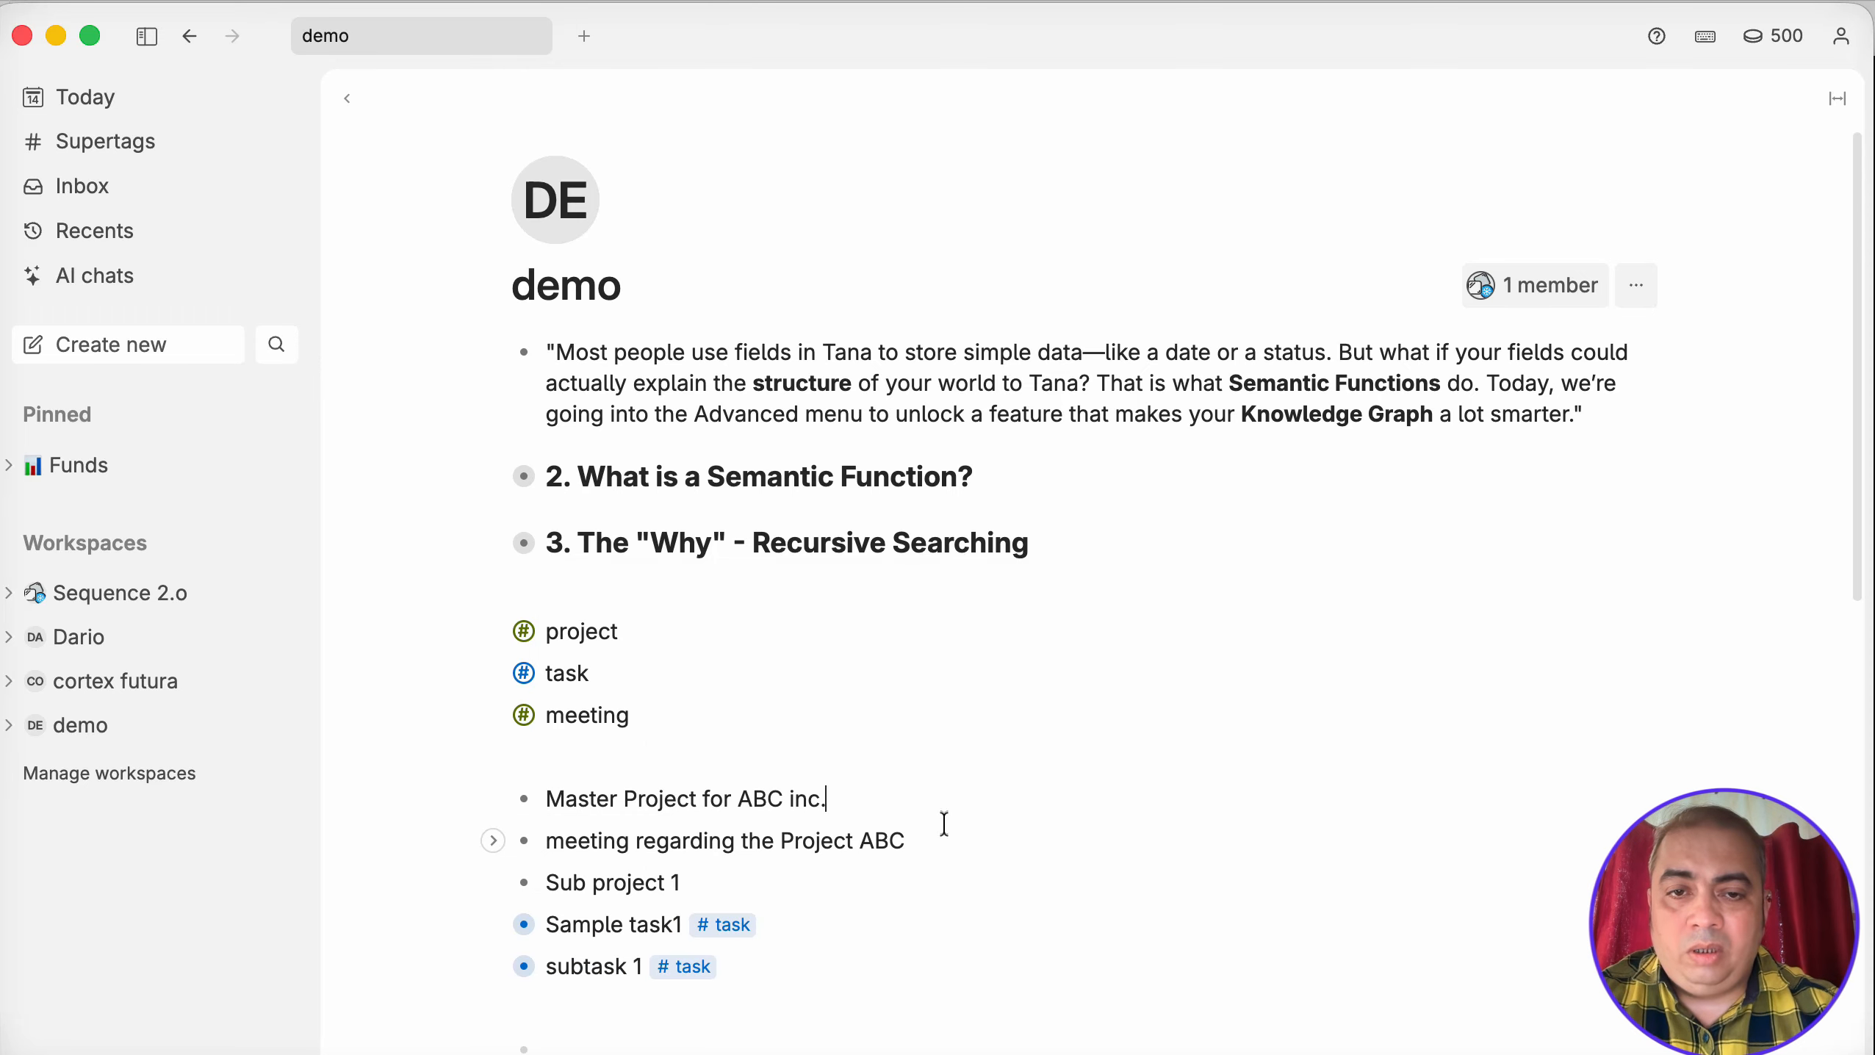
click(950, 839)
text(#me)
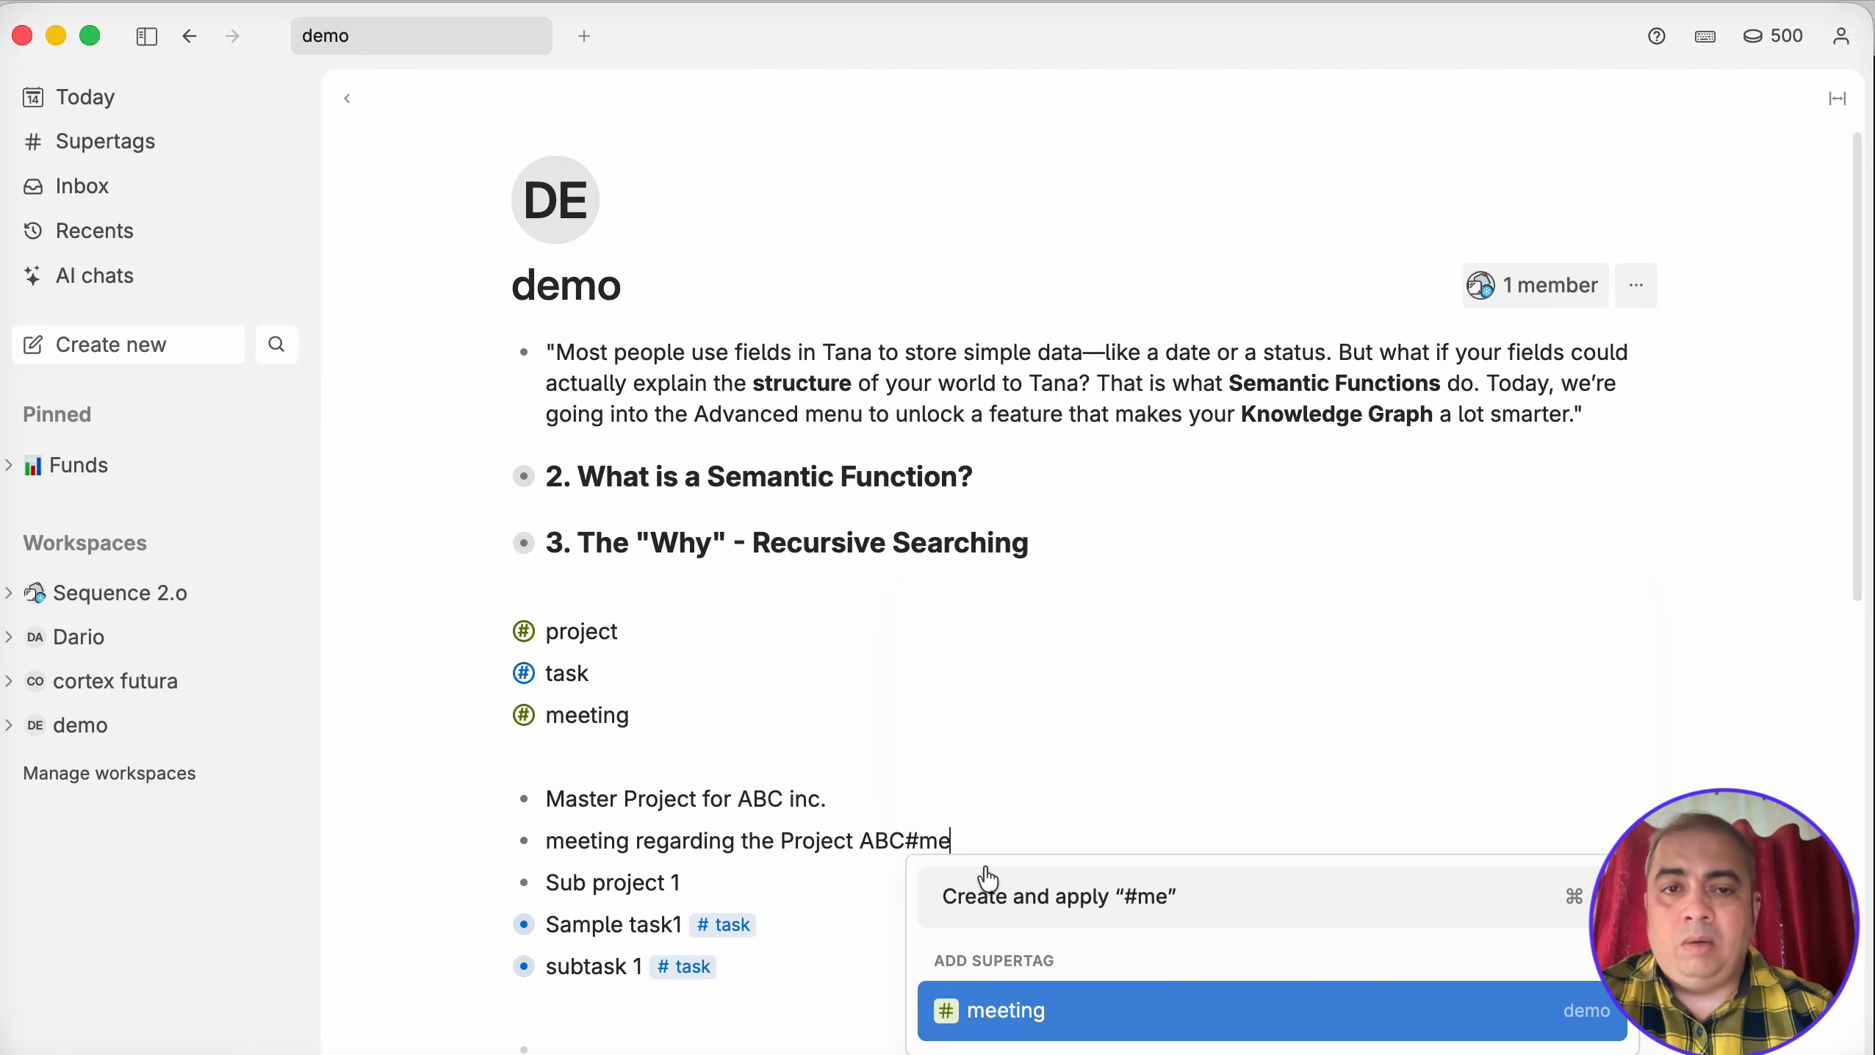
key(Return)
Apply the project supertag to the Sub project 1 node and the Master Project for ABC inc. node.
click(701, 881)
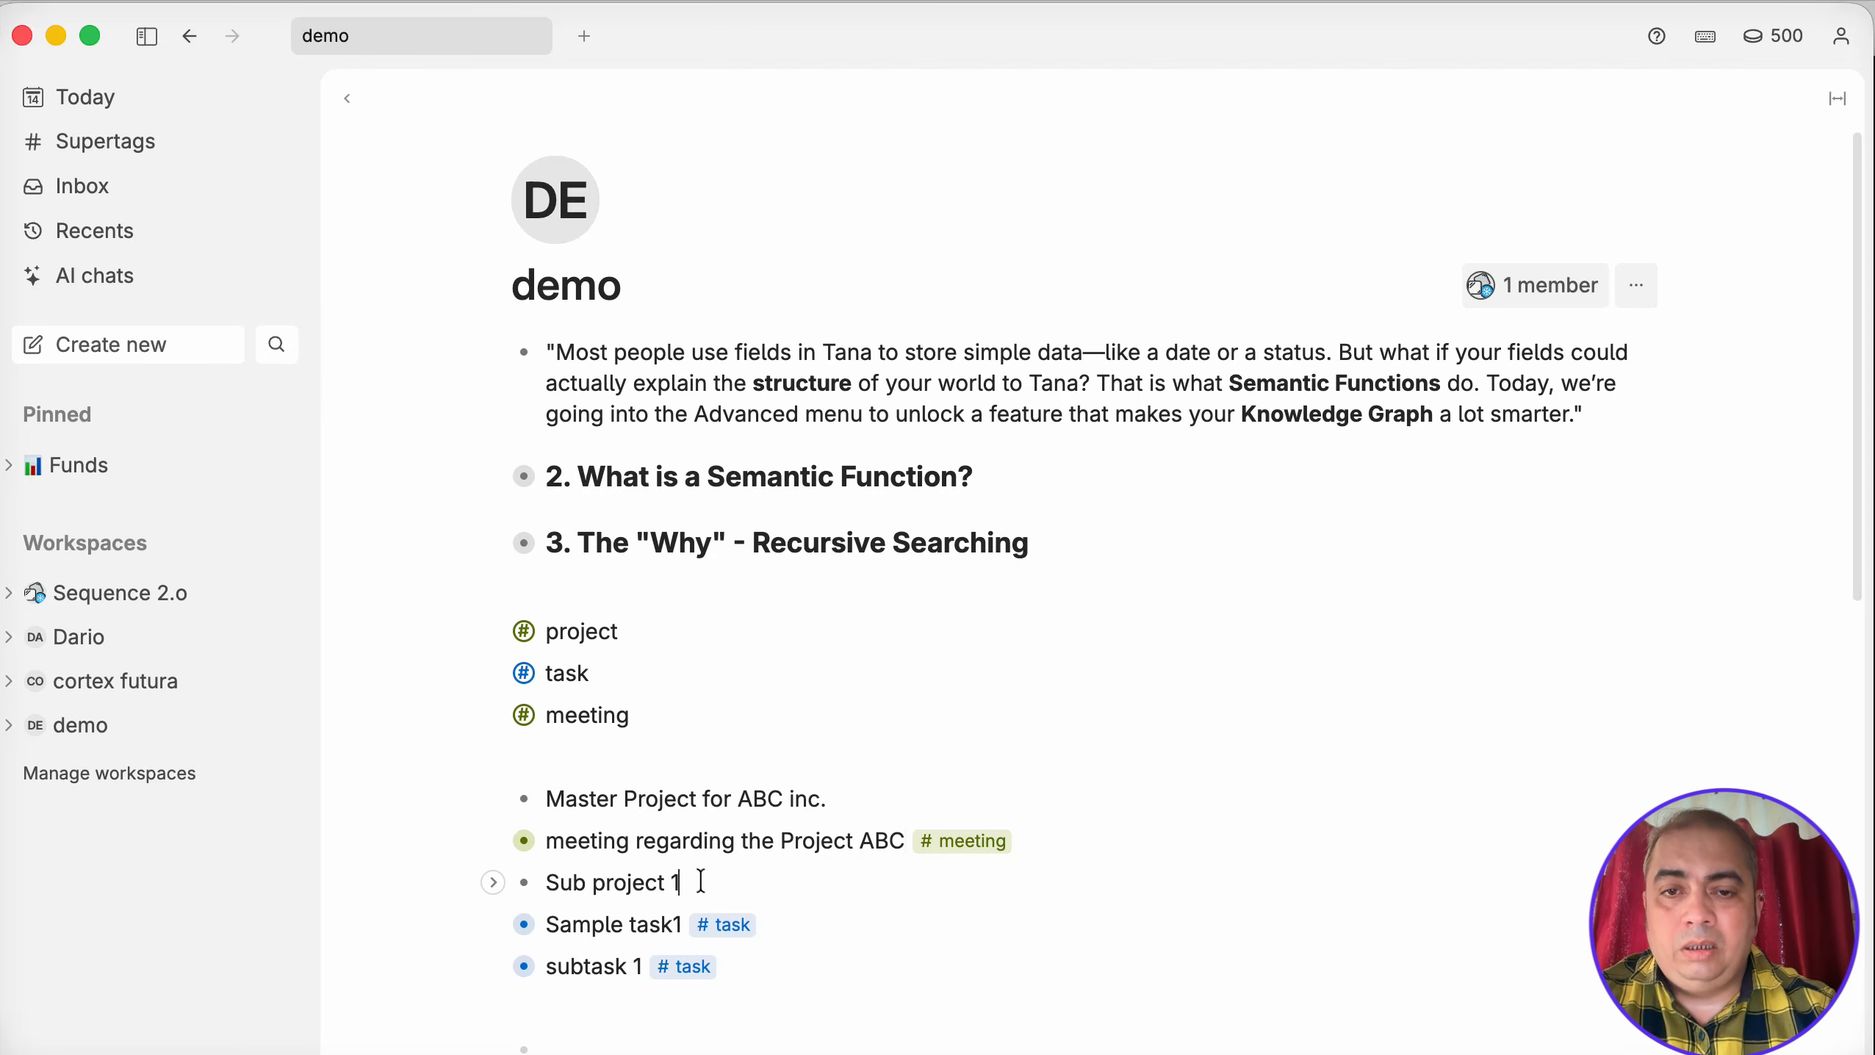
text(# )
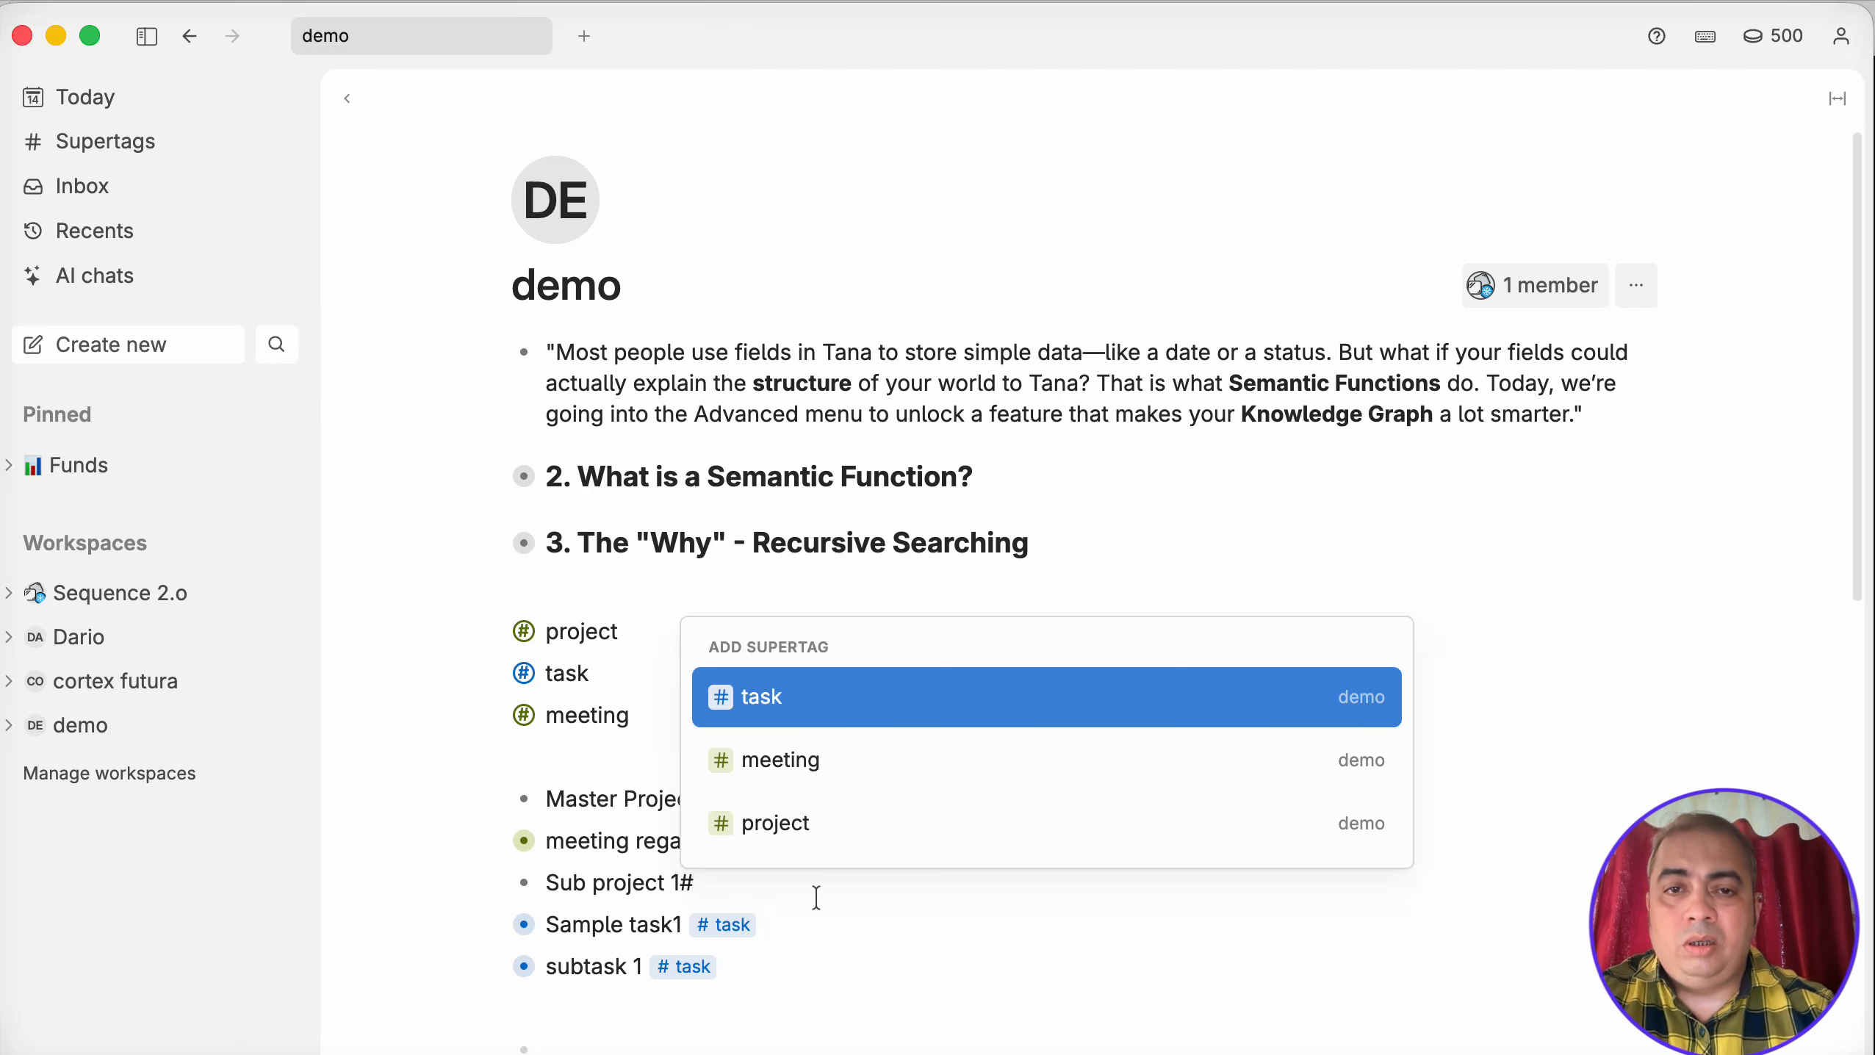
text(pr)
key(Return)
click(870, 789)
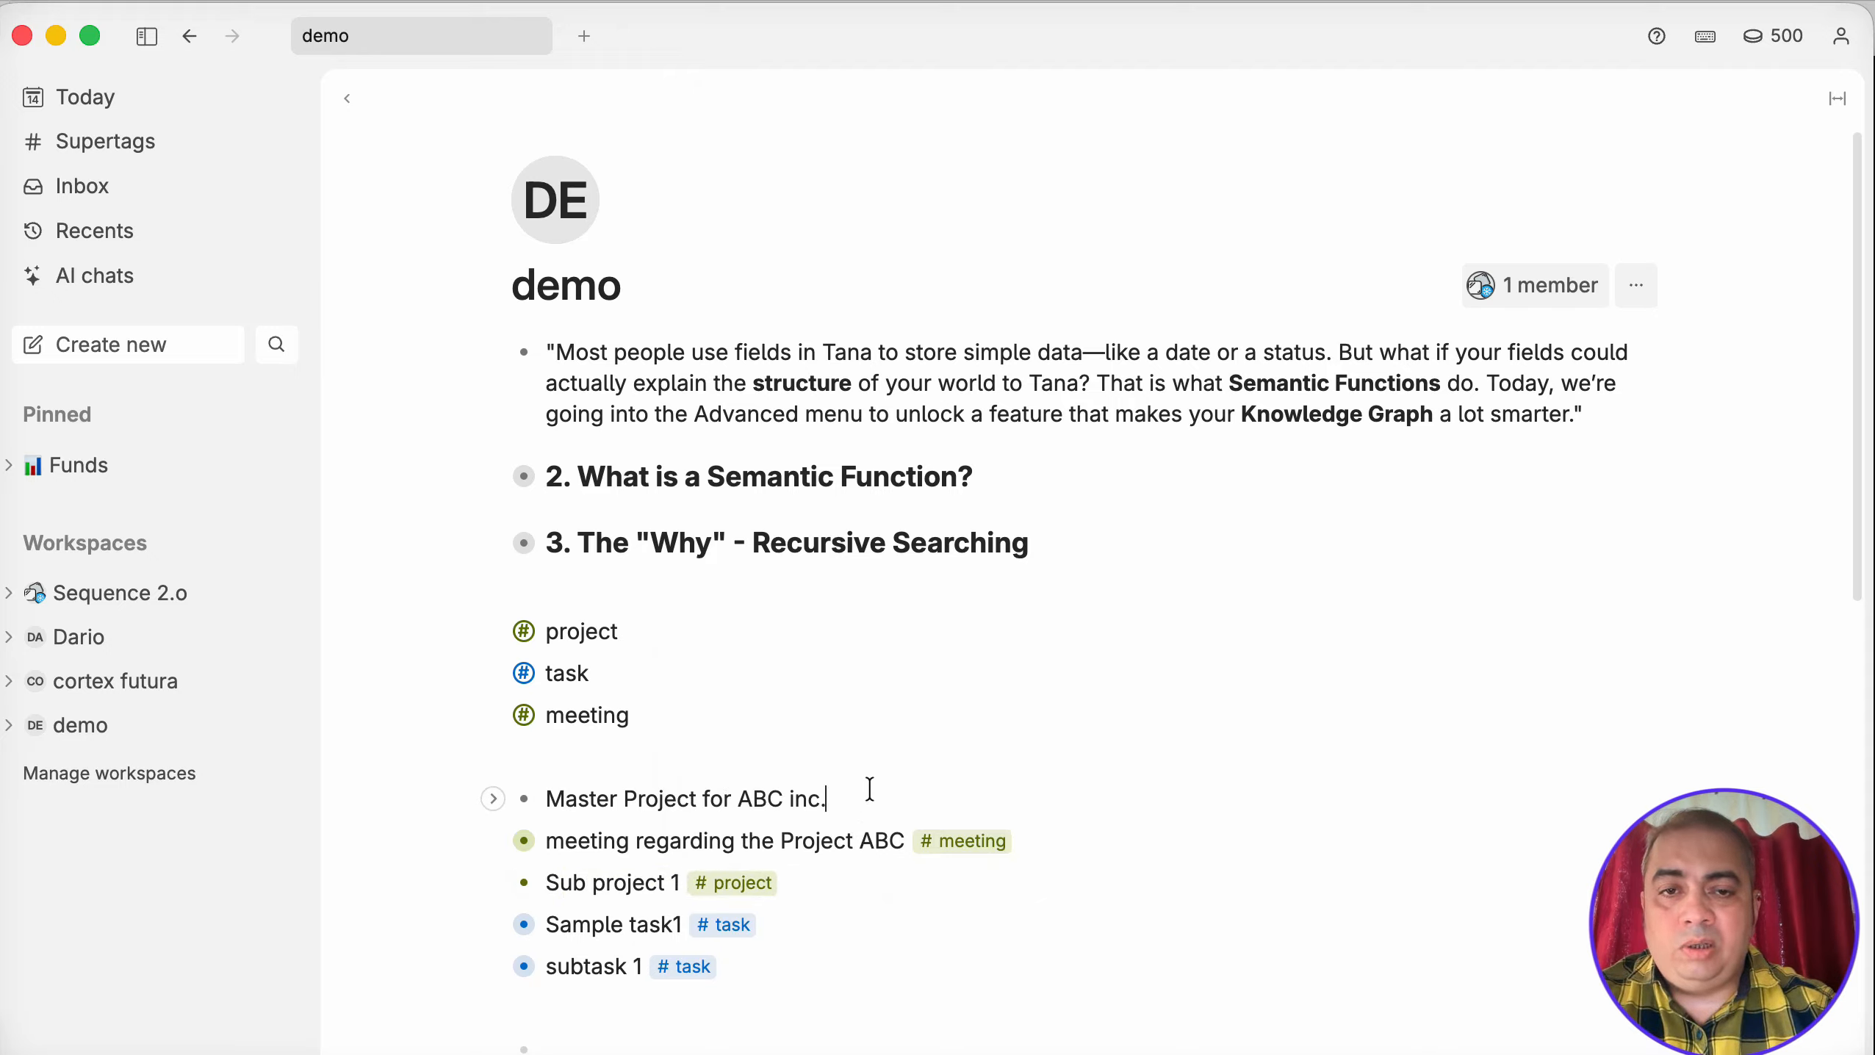
text(#pro)
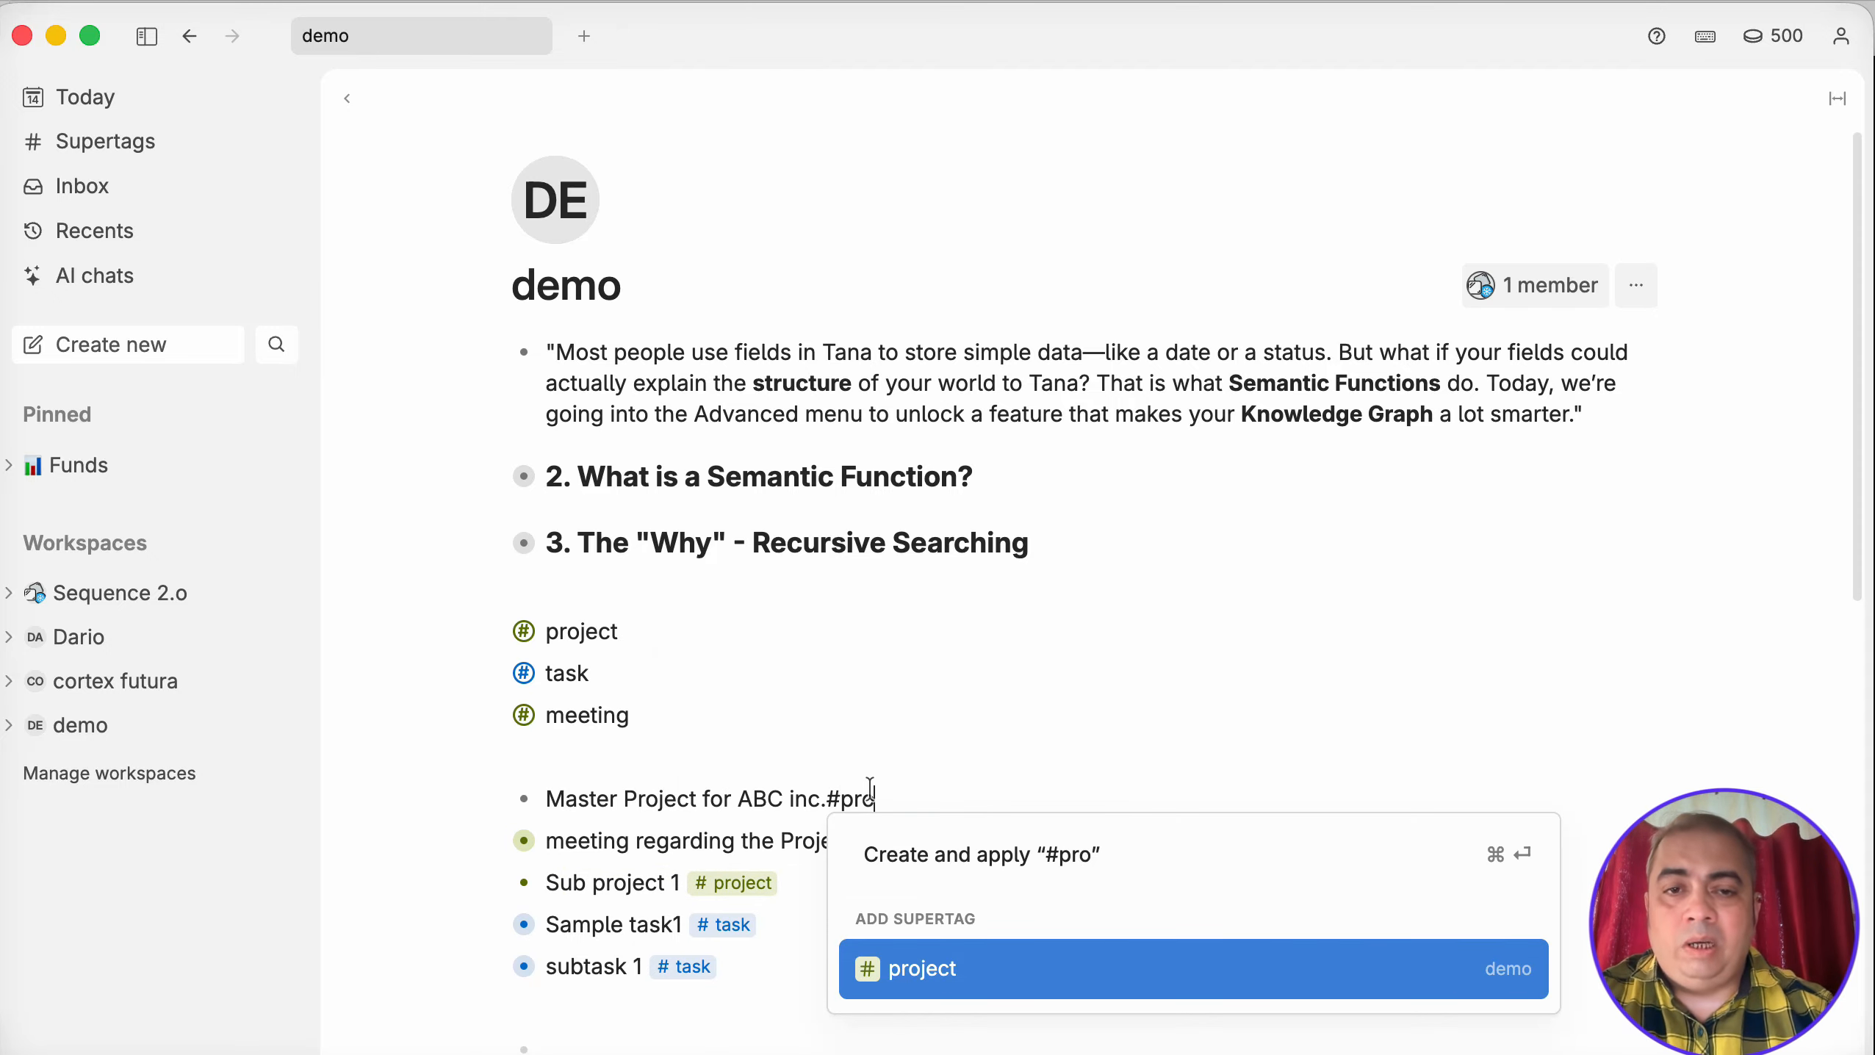
key(Return)
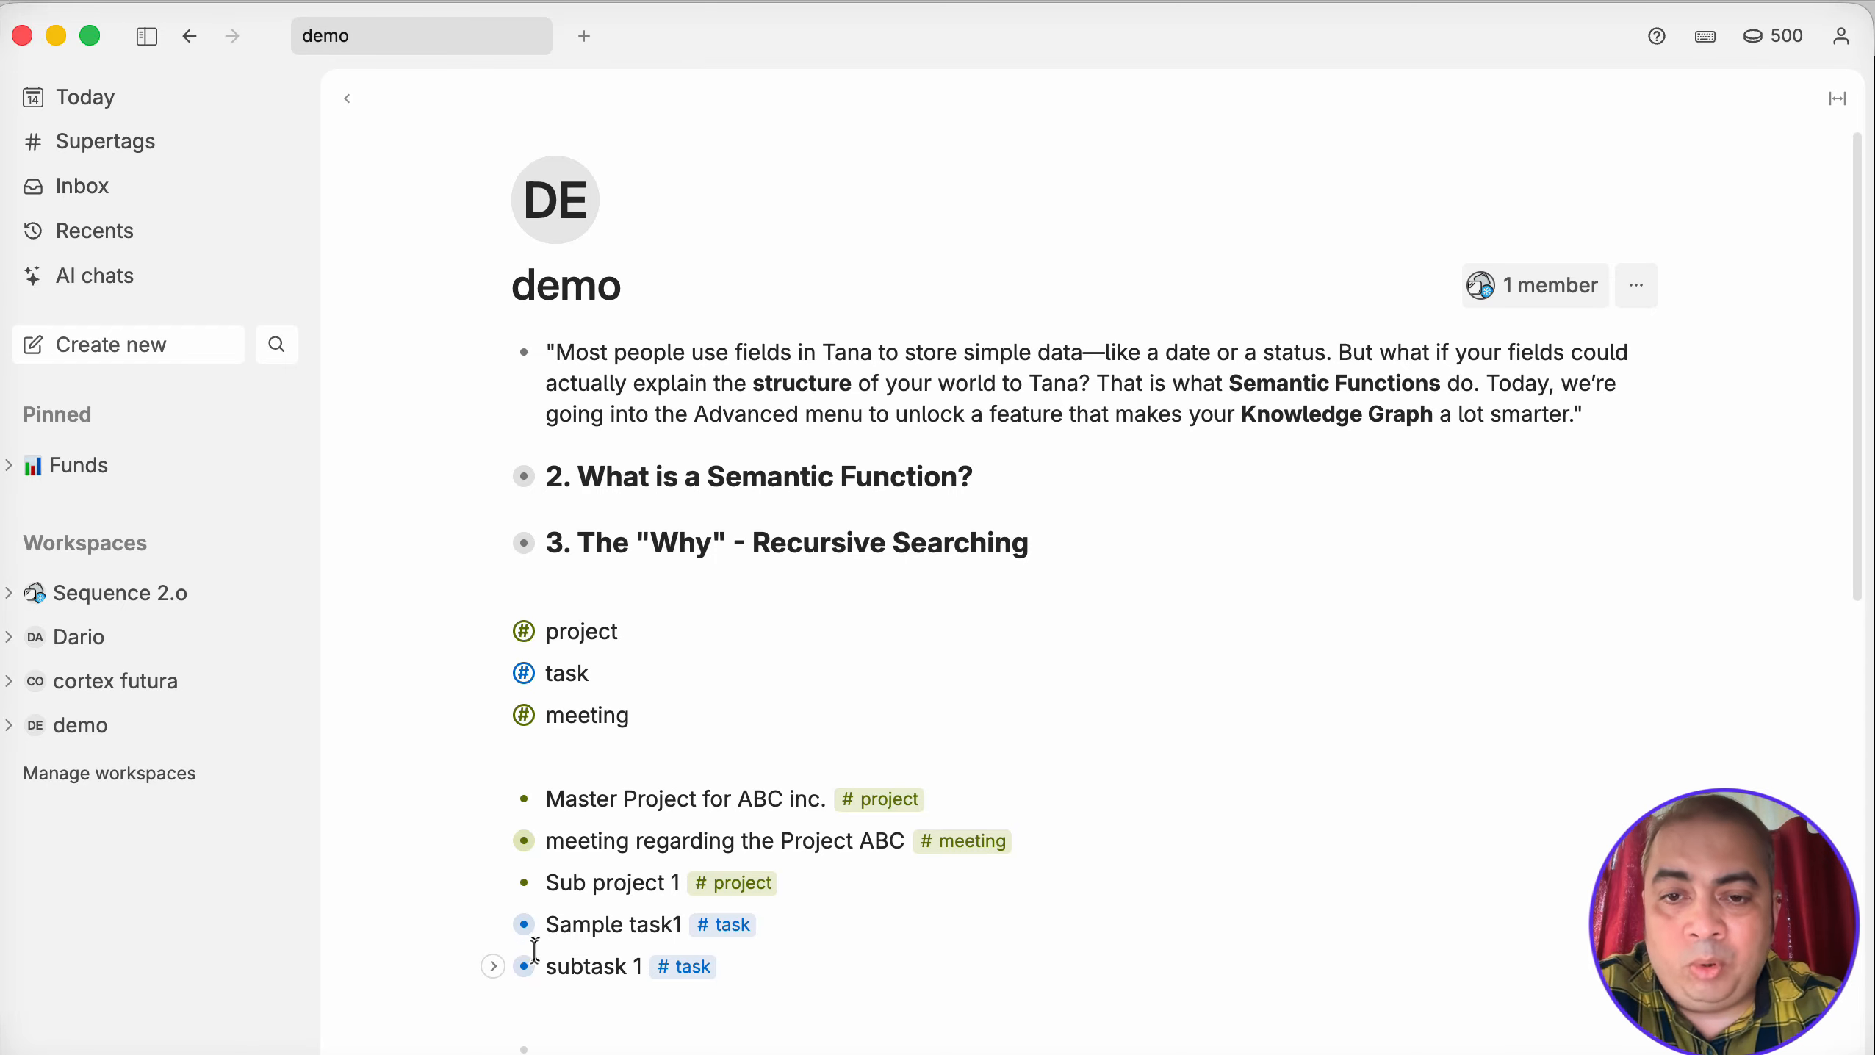
Expand subtask 1 and set its Related Project field to Sub project 1.
click(493, 966)
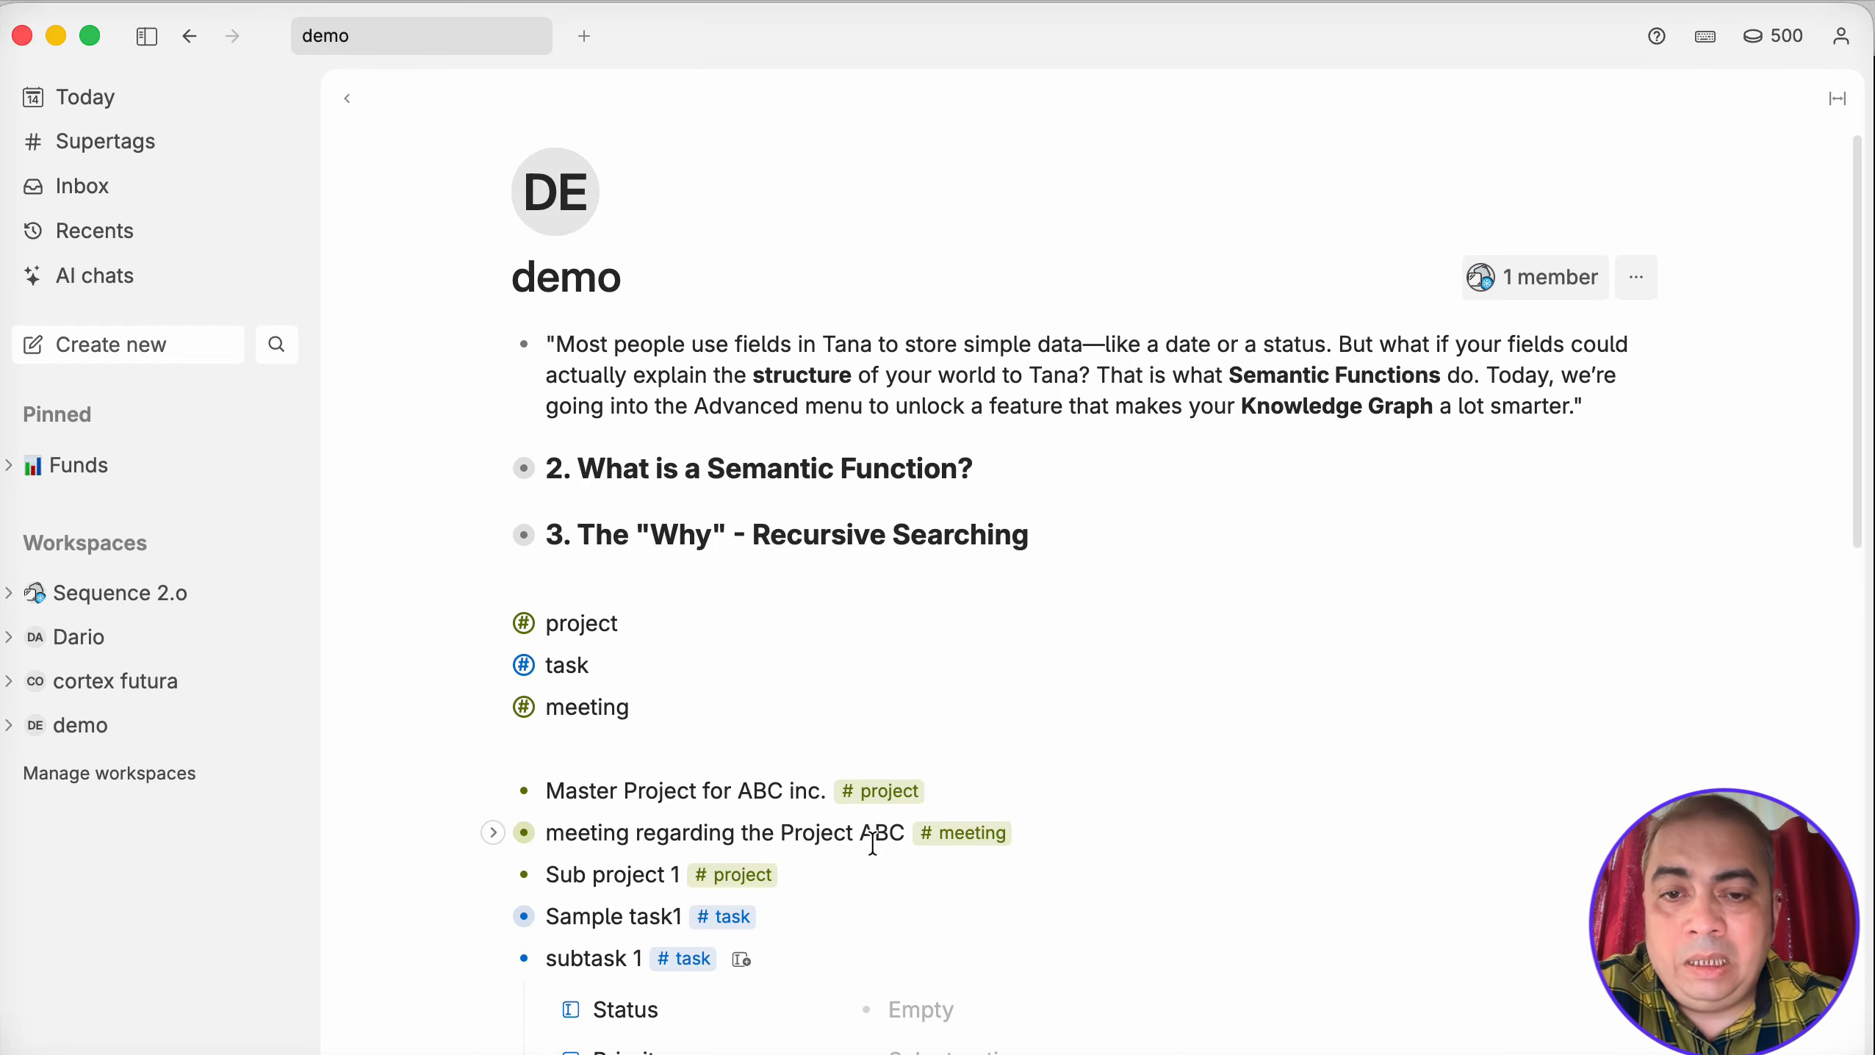
scroll(873, 842, down, 5)
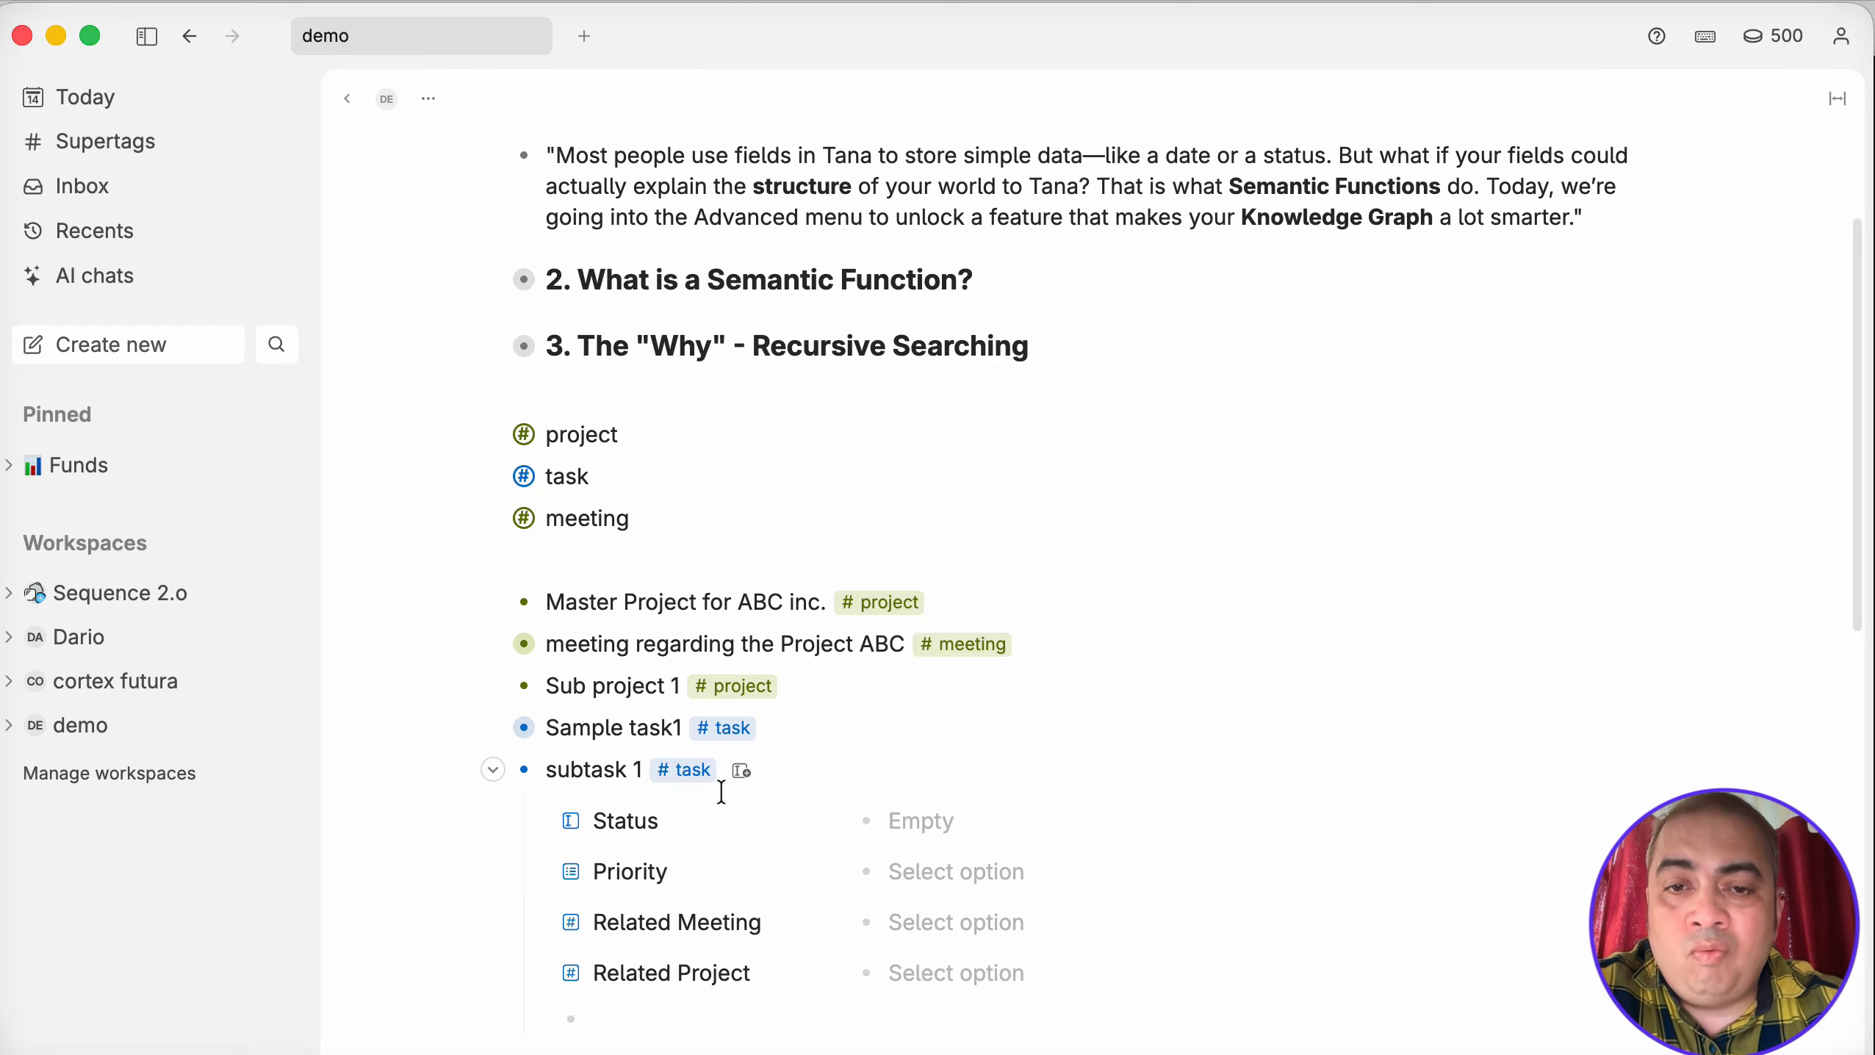
scroll(765, 849, down, 1)
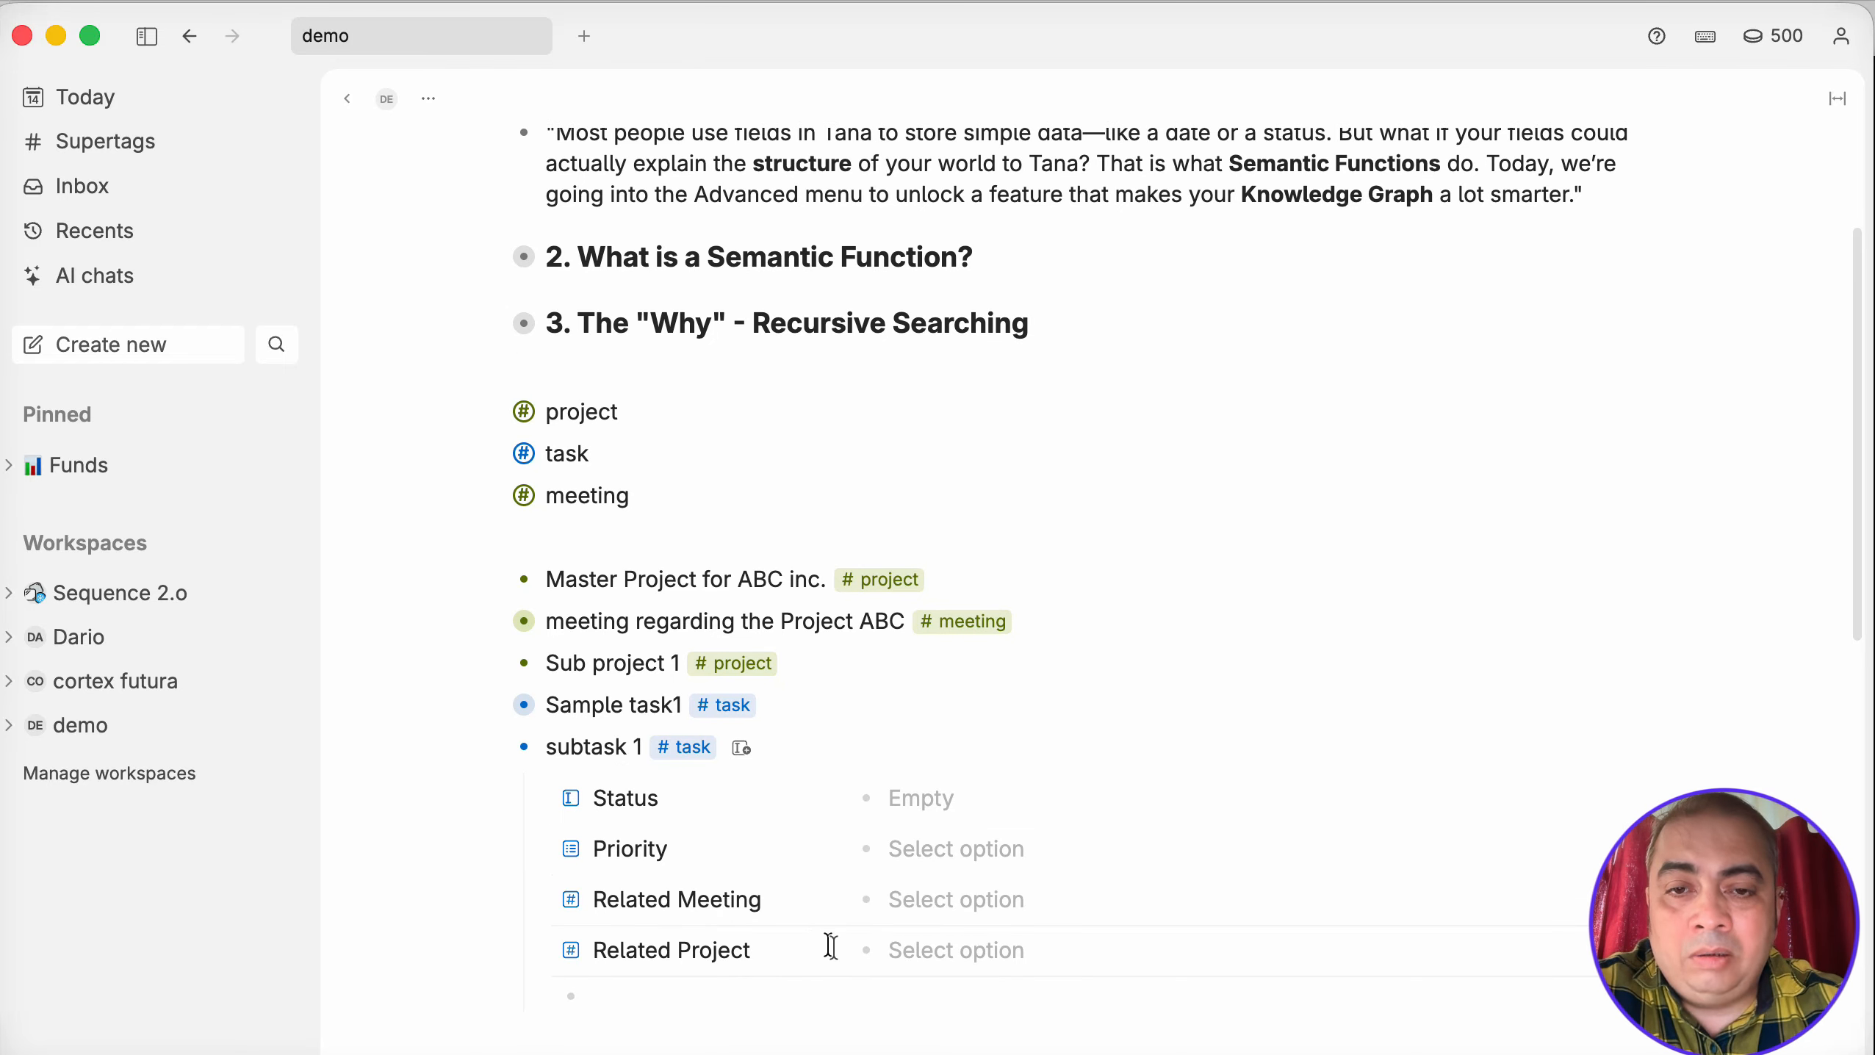
click(982, 950)
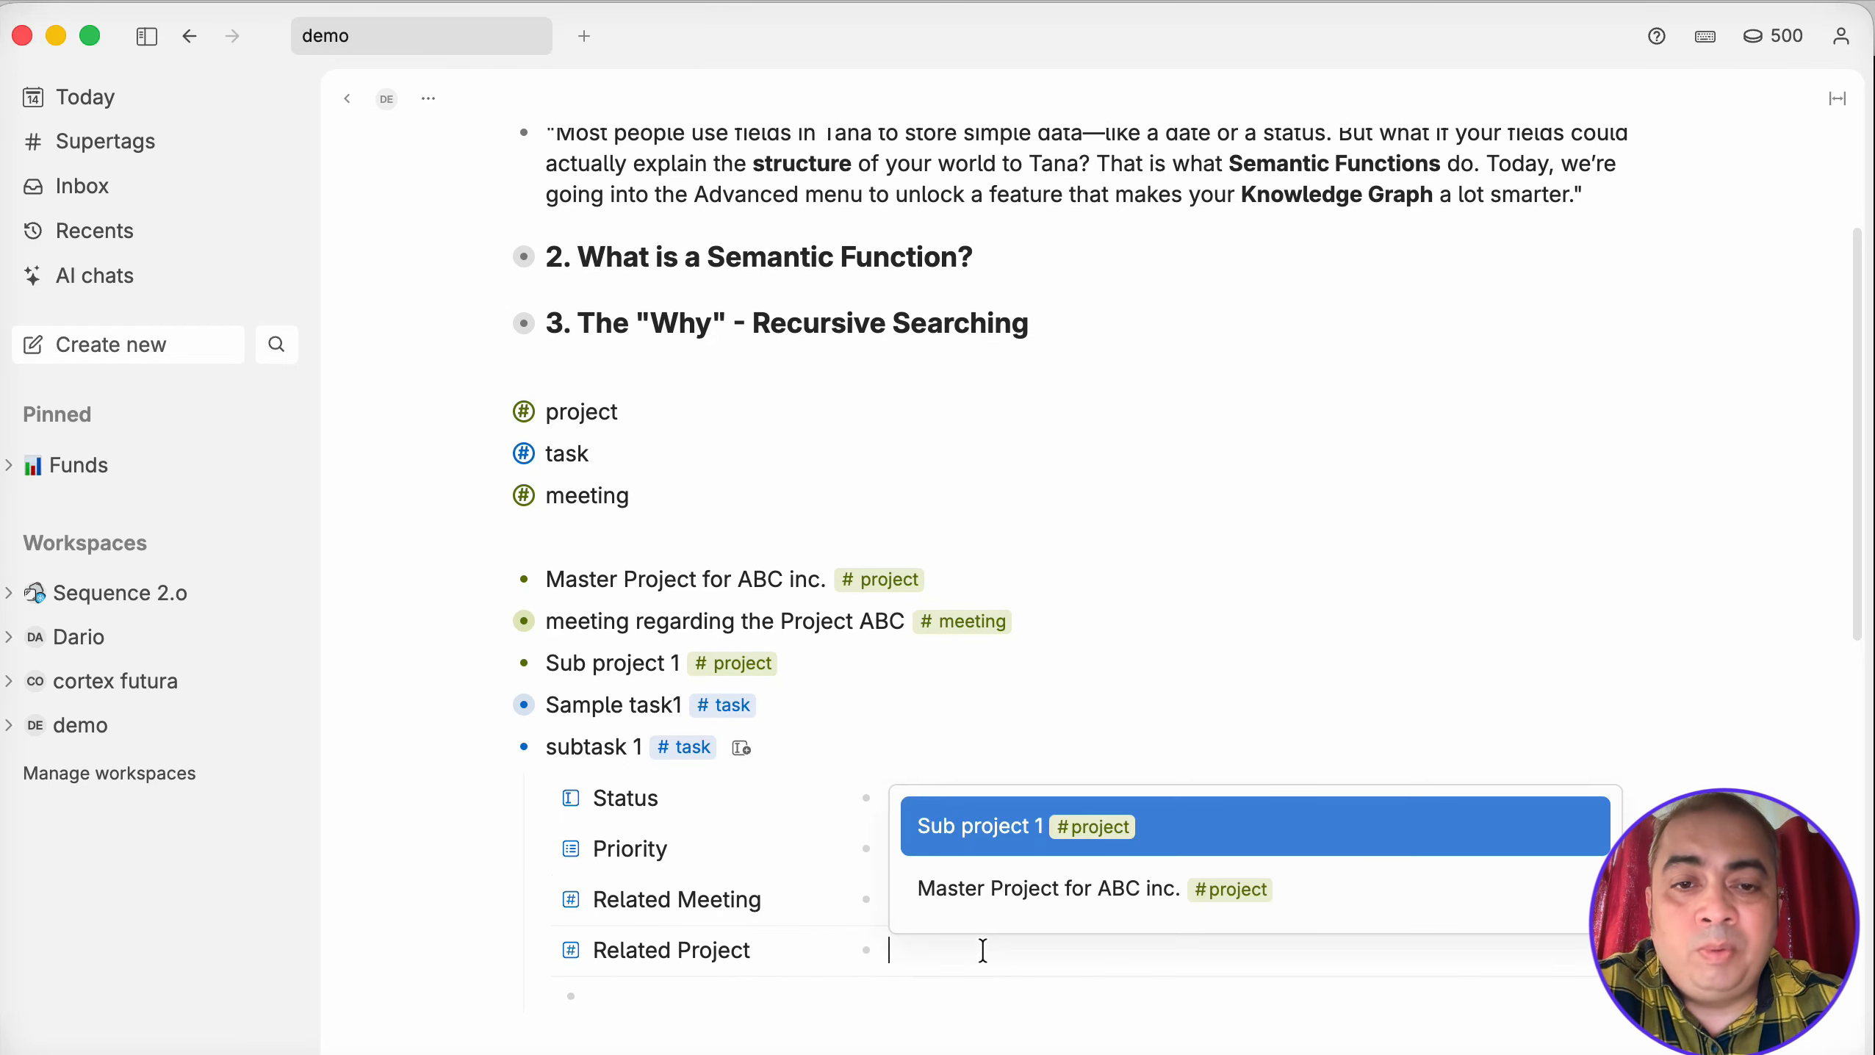
click(990, 843)
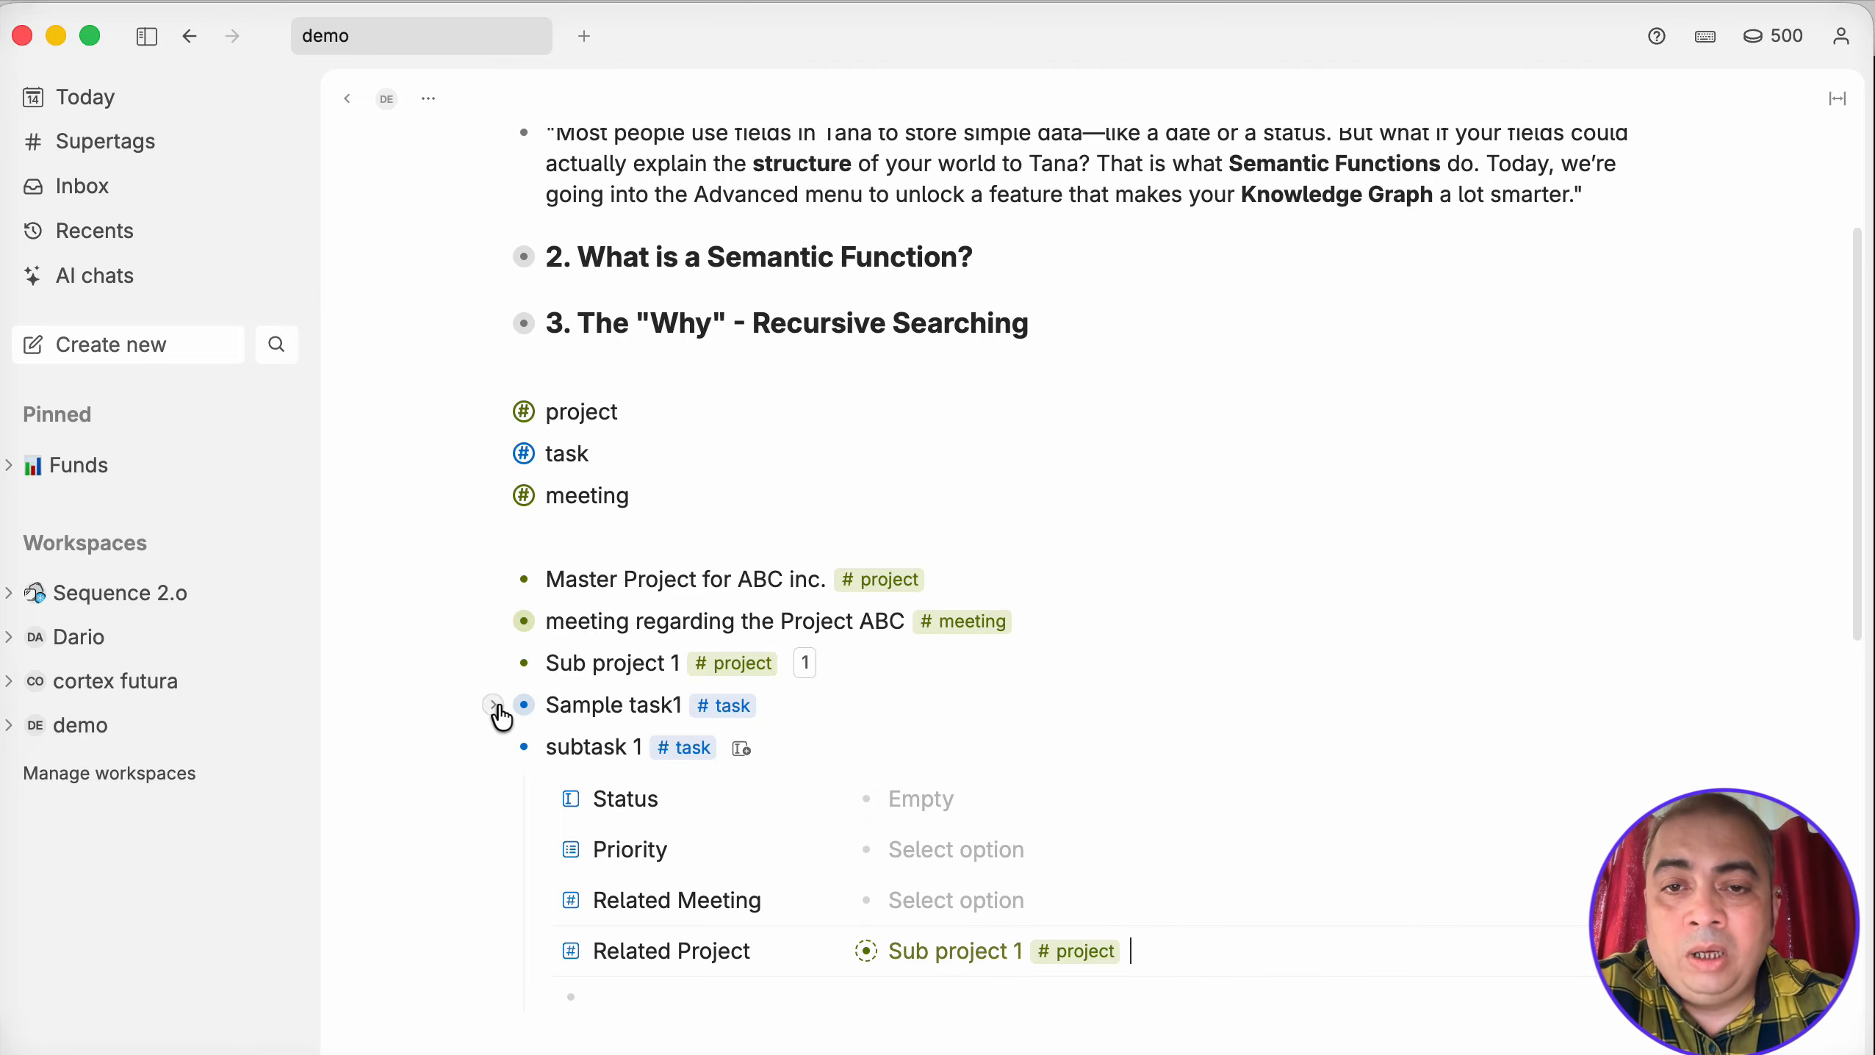
Expand Sample task1 and set its Related Project field to Master Project for ABC inc.
click(504, 706)
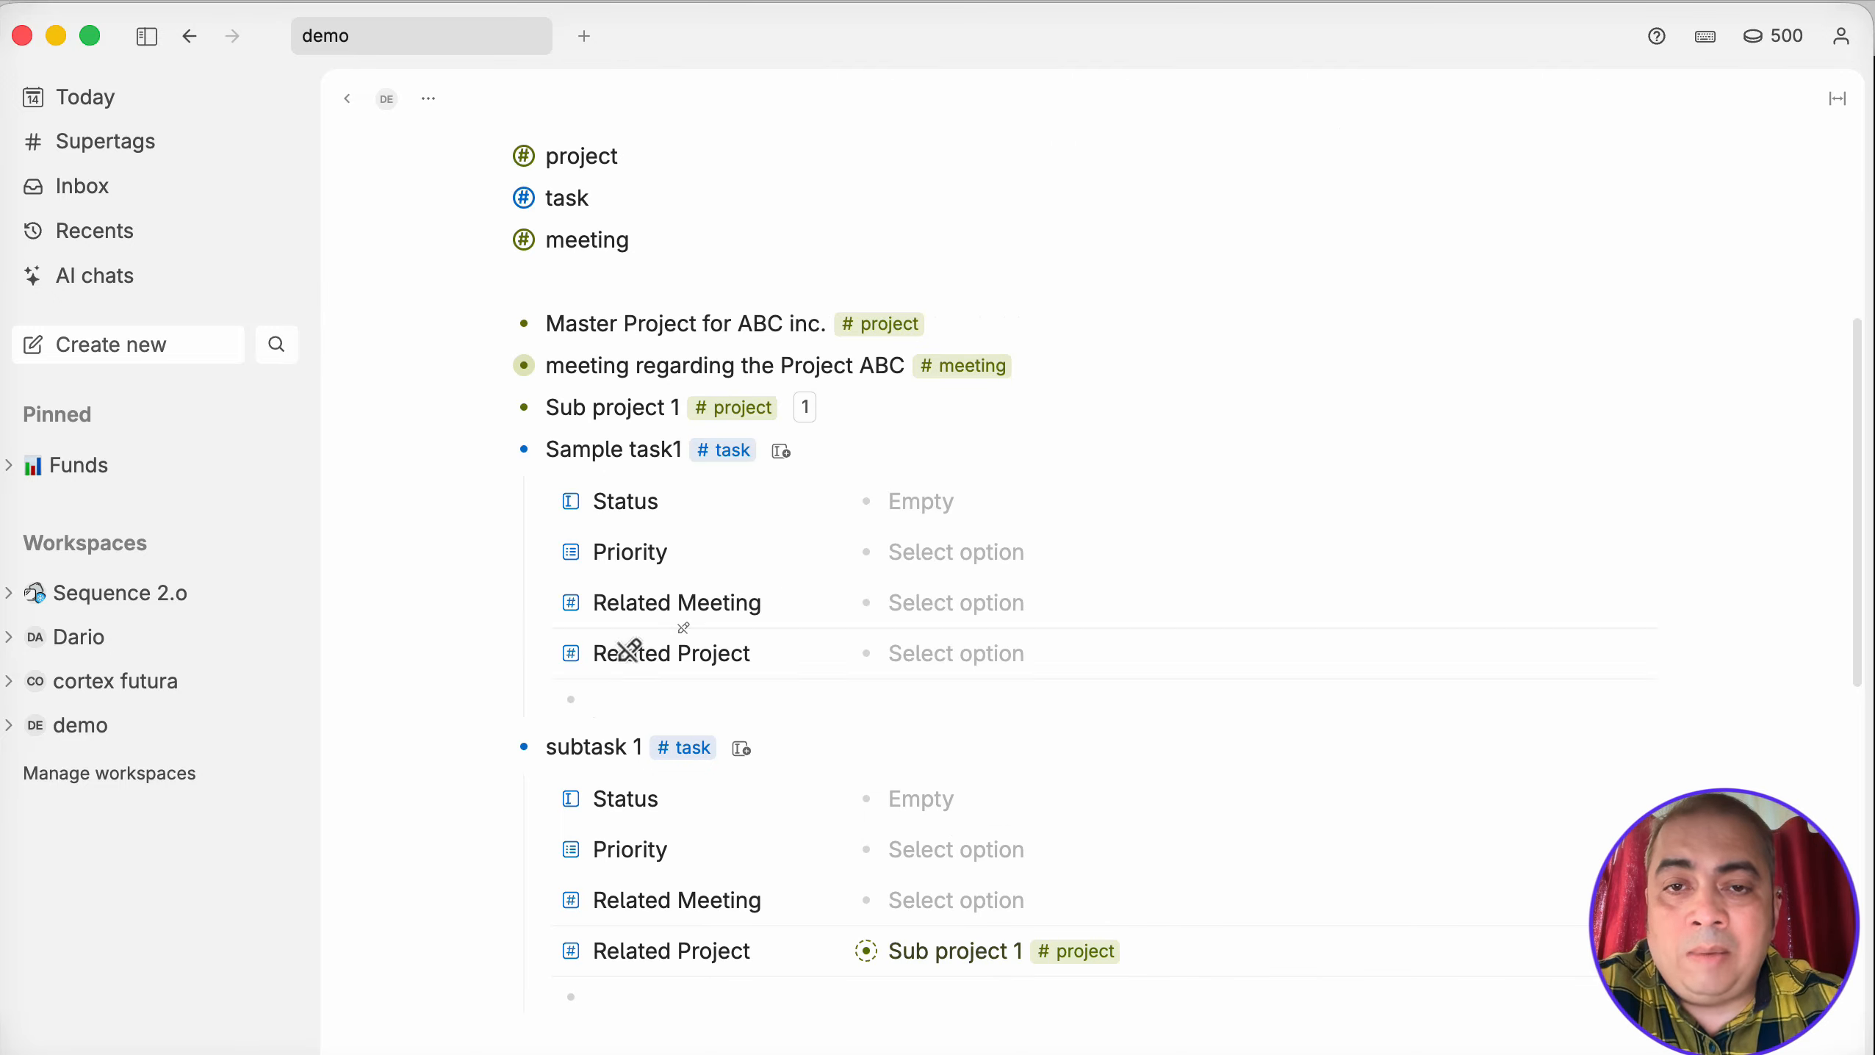
click(979, 647)
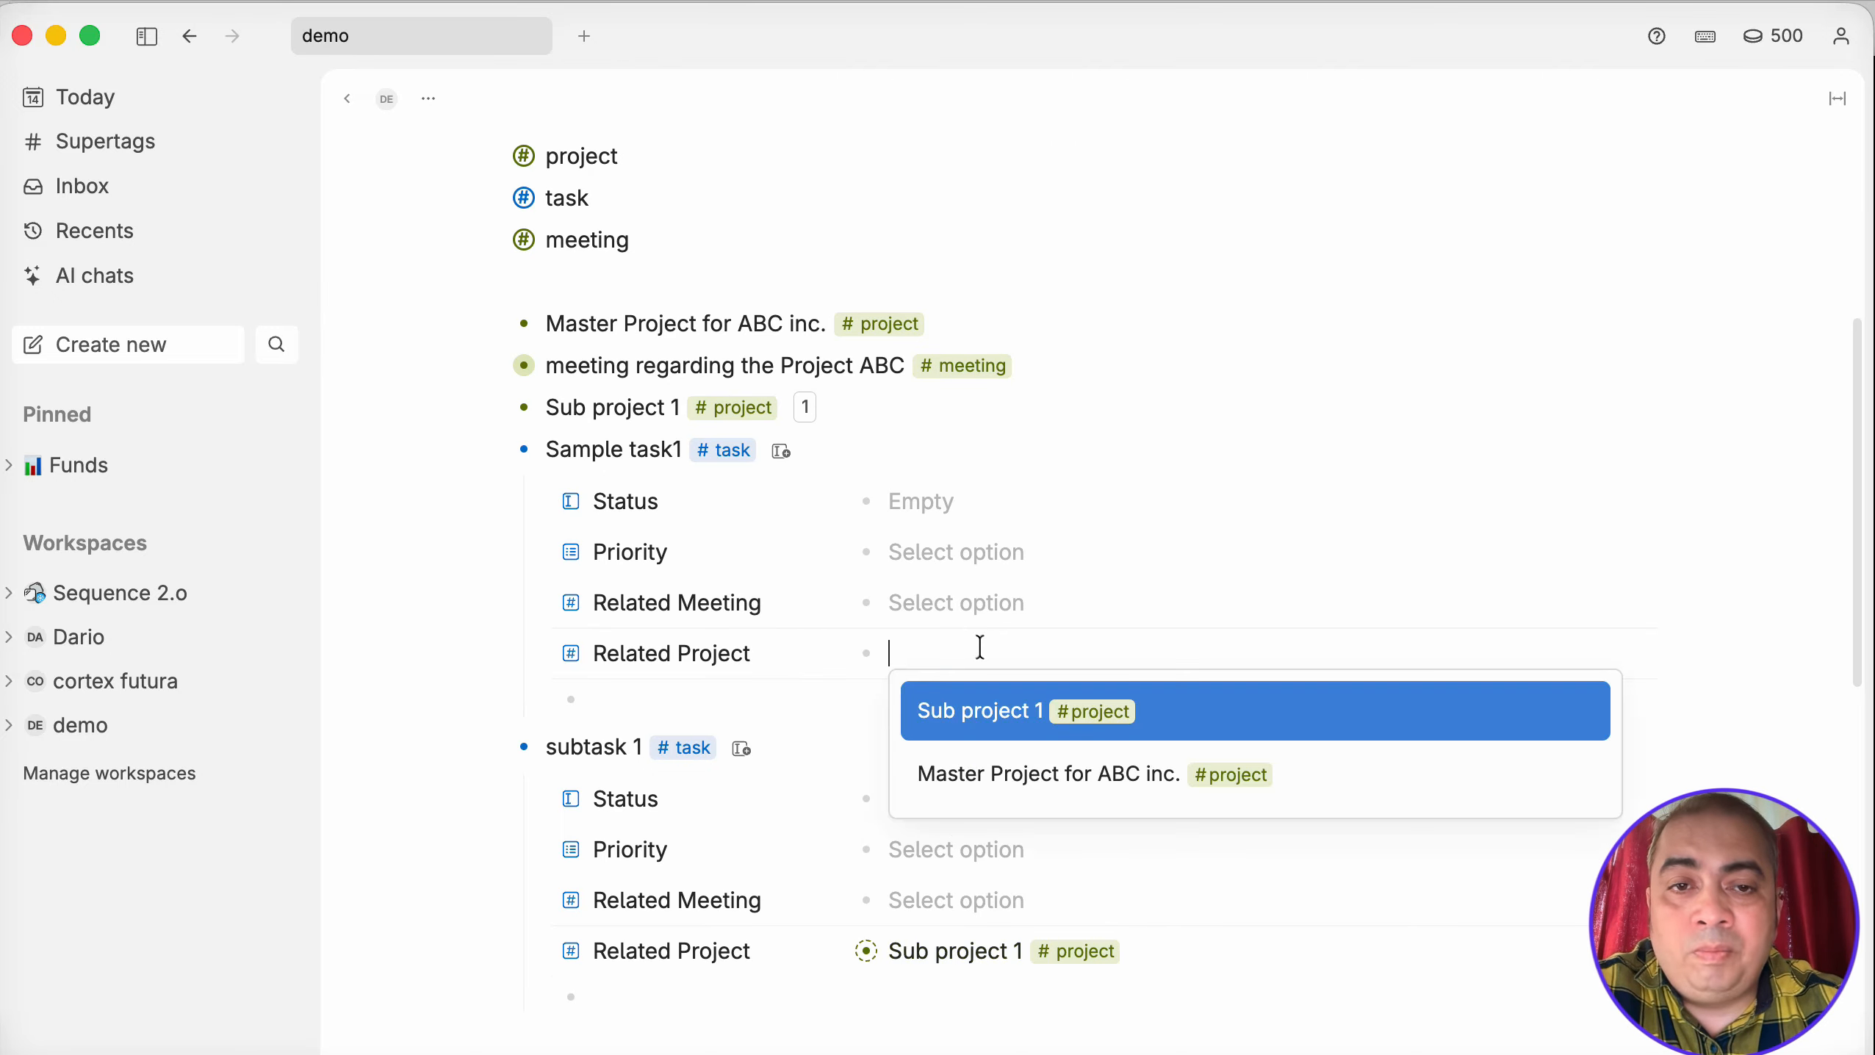
click(985, 777)
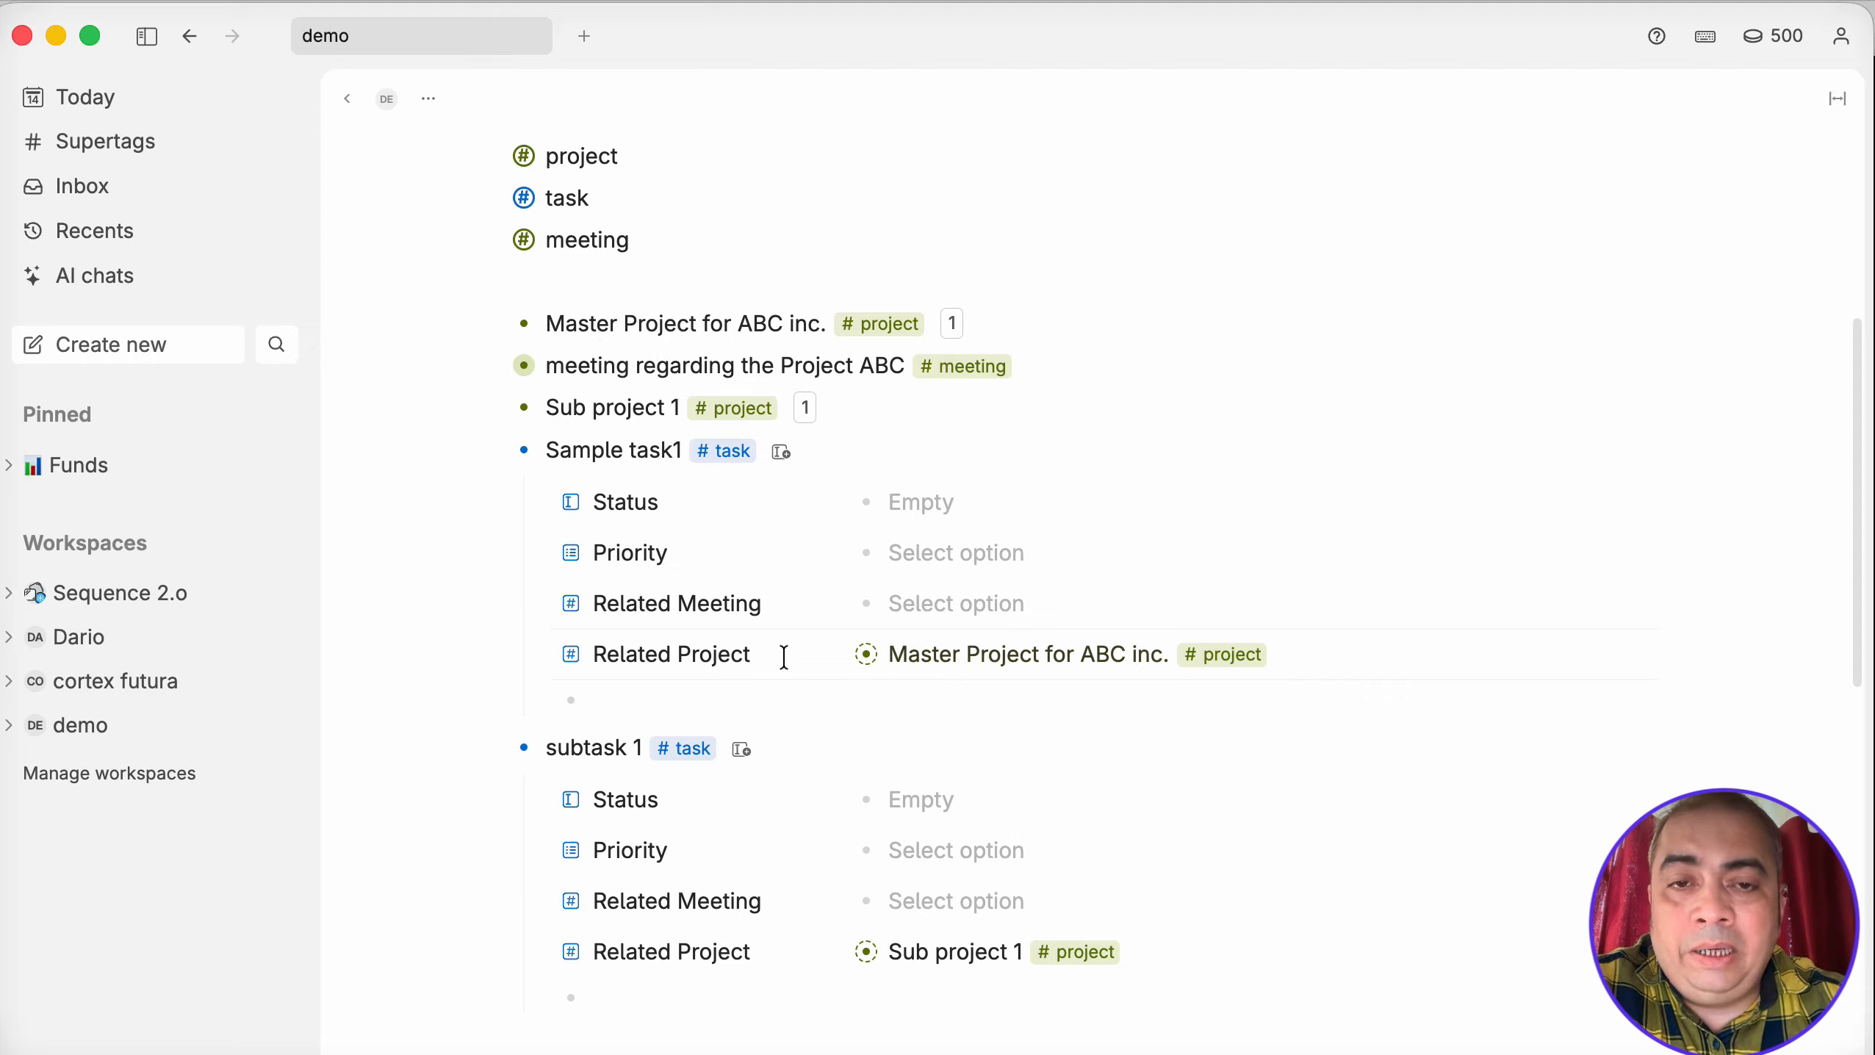
drag(782, 657, 1028, 655)
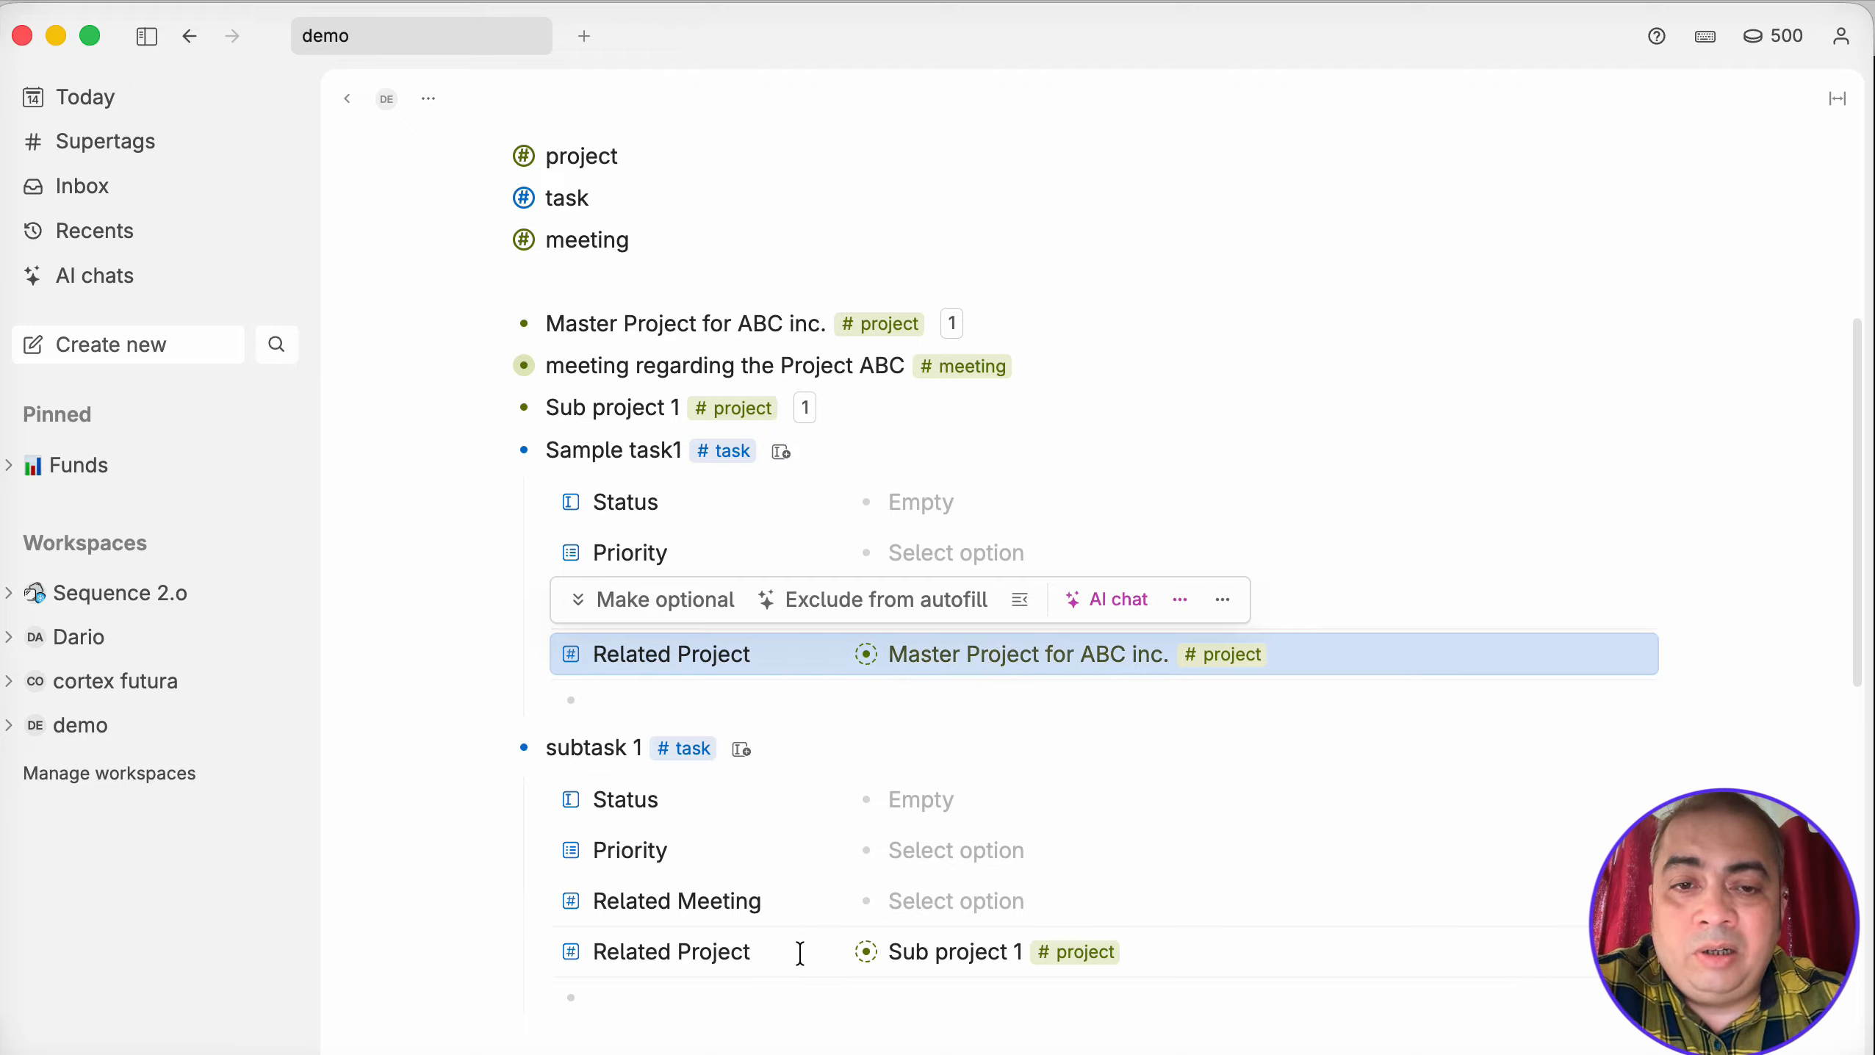
drag(797, 950, 903, 950)
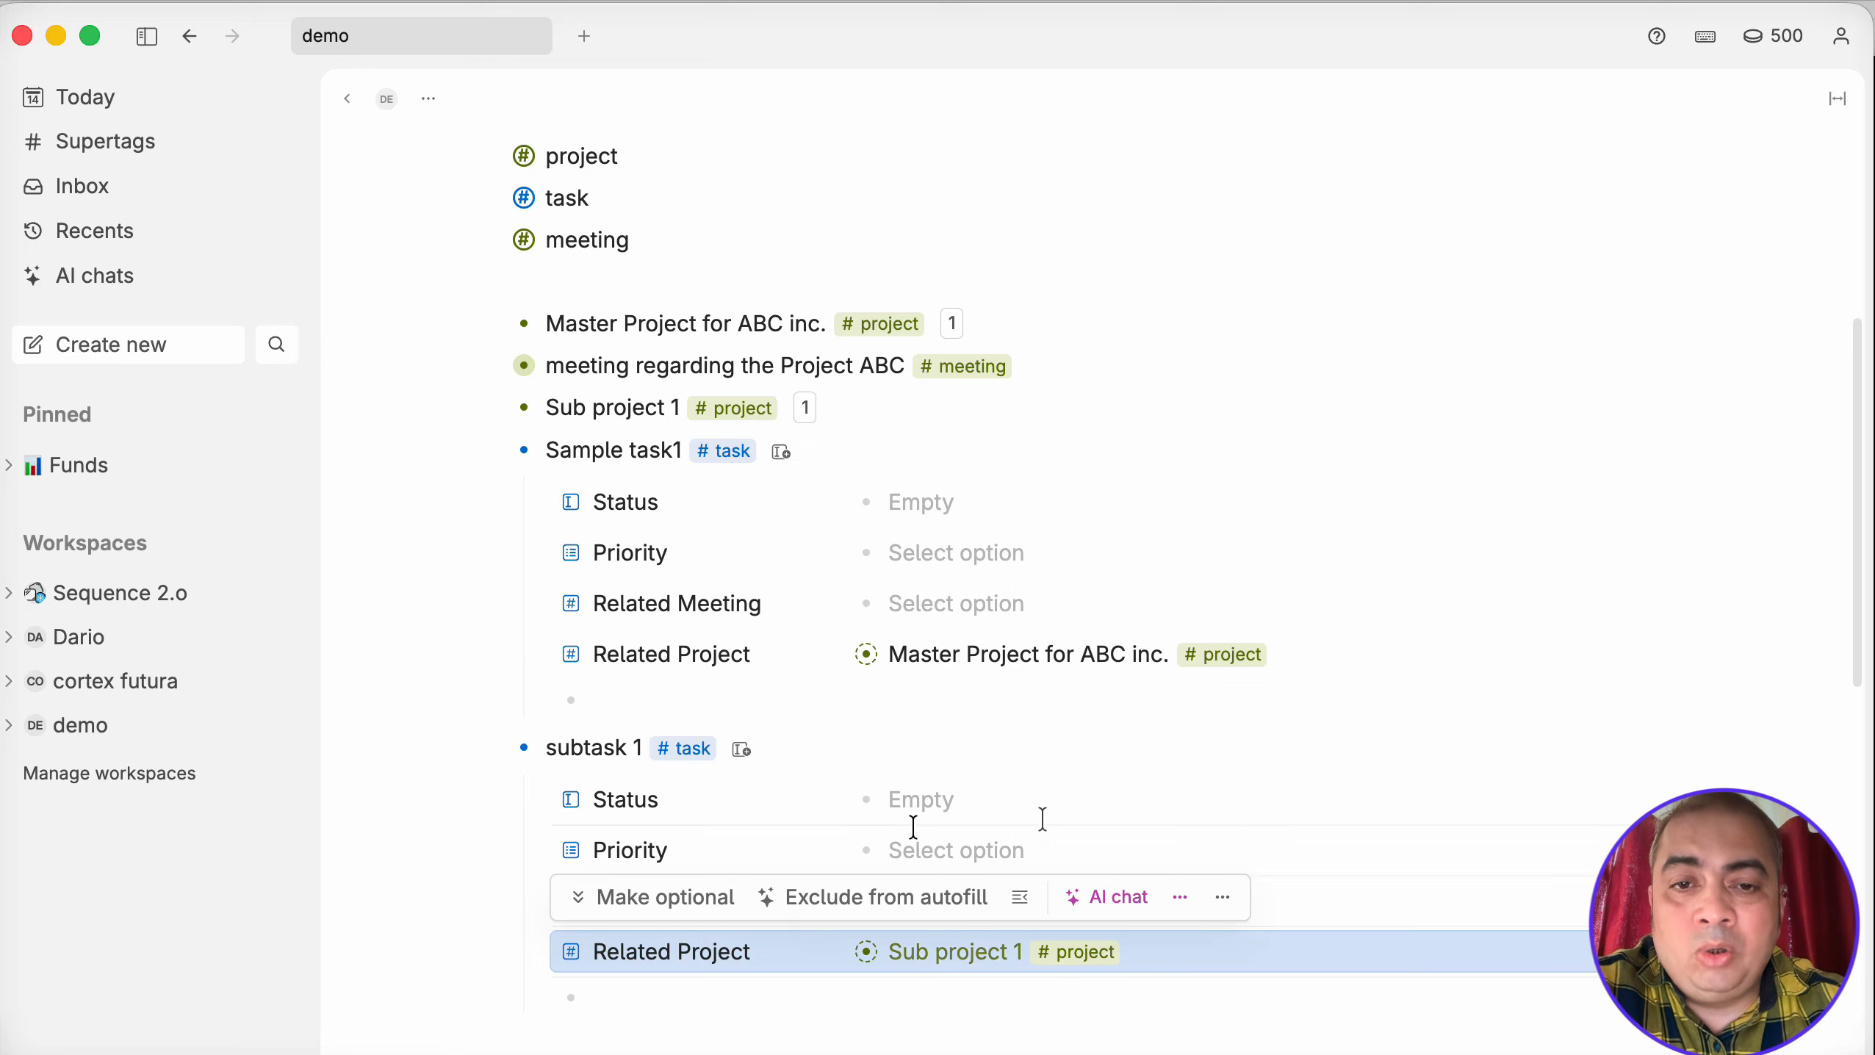
click(1320, 797)
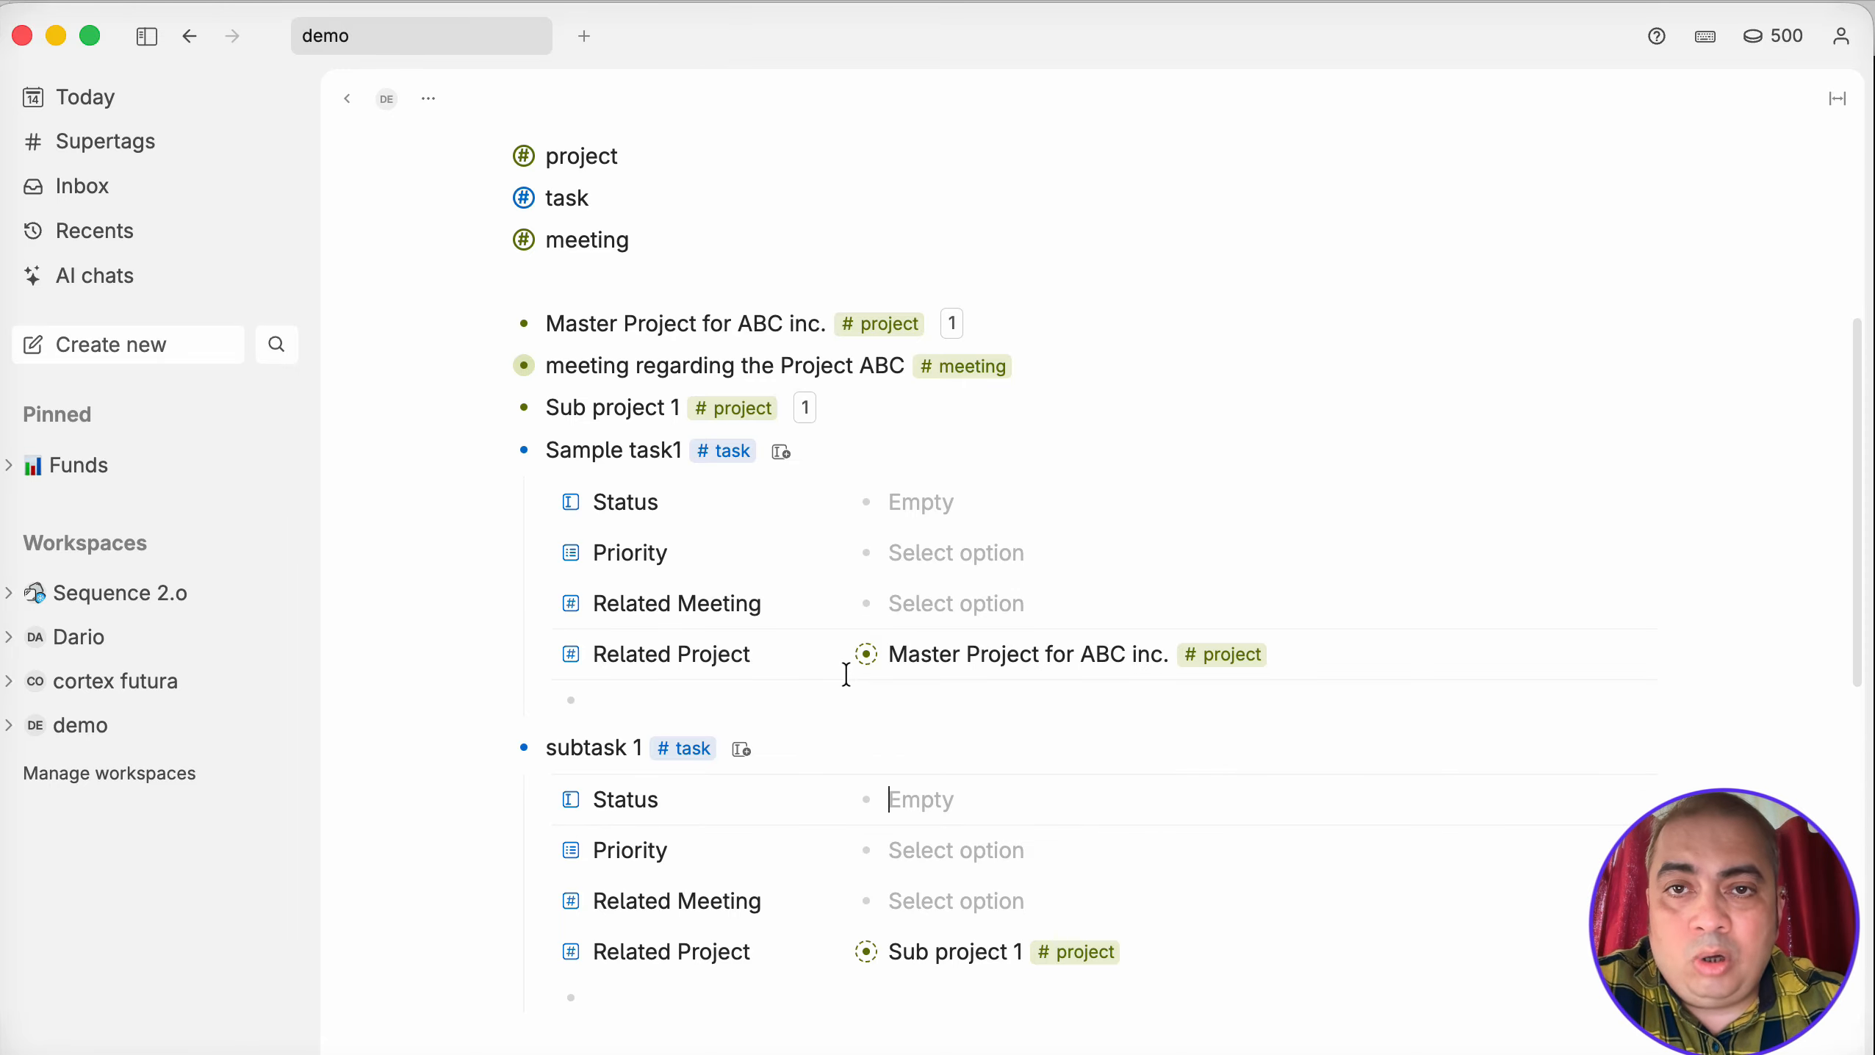
scroll(846, 674, up, 1)
scroll(846, 674, down, 1)
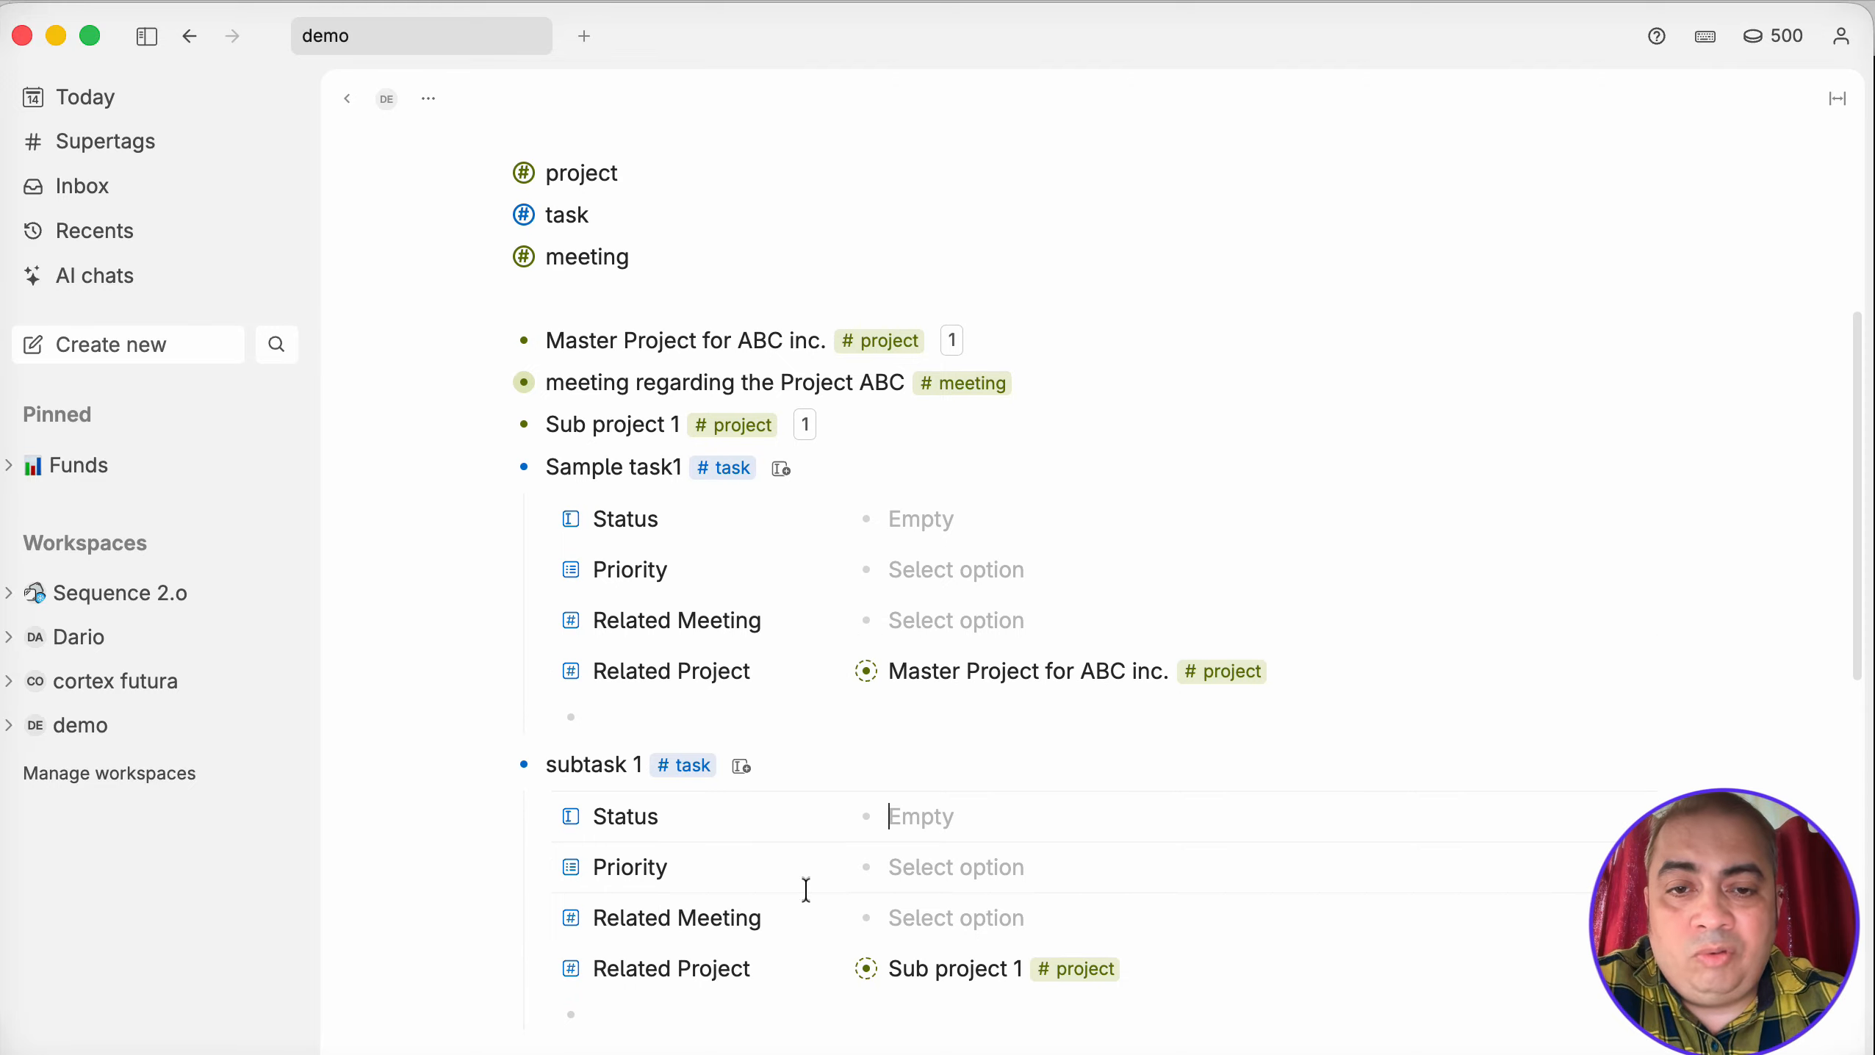
Clear the Related Meeting and Related Project fields of subtask 1.
click(790, 916)
drag(790, 917, 1090, 982)
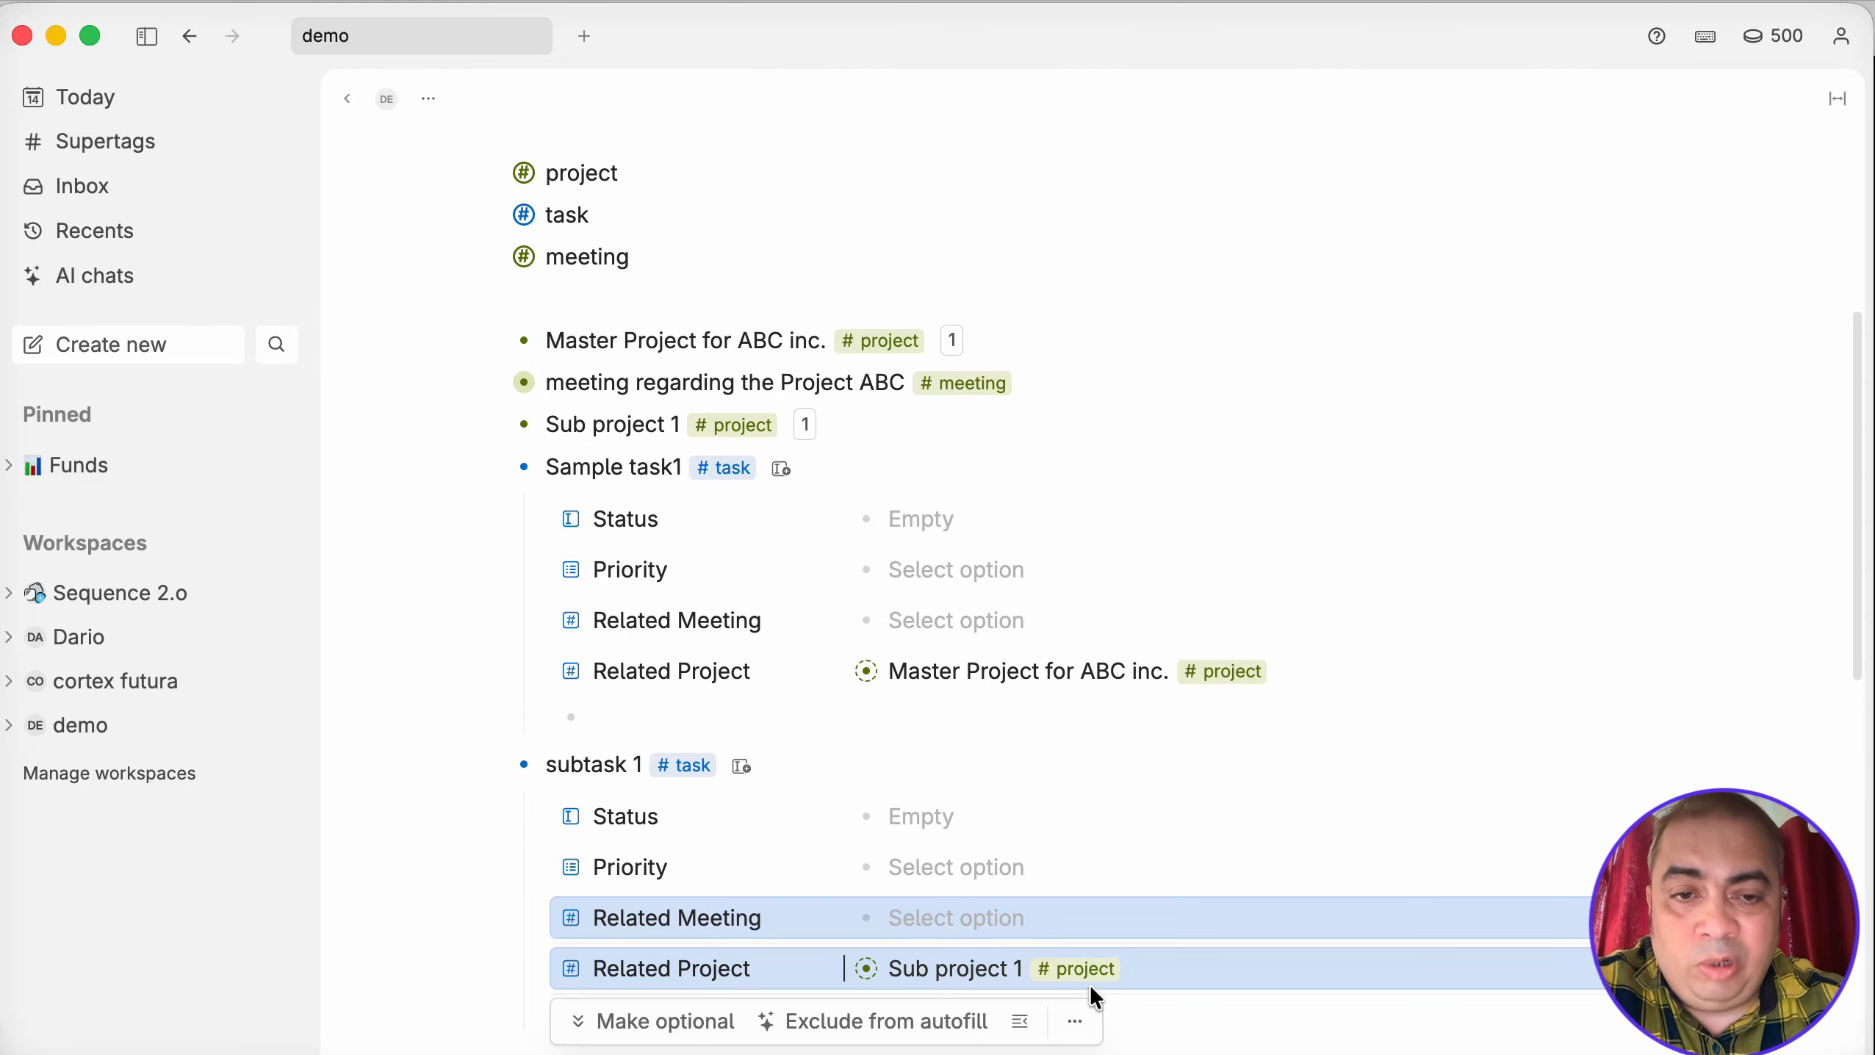
key(BackSpace)
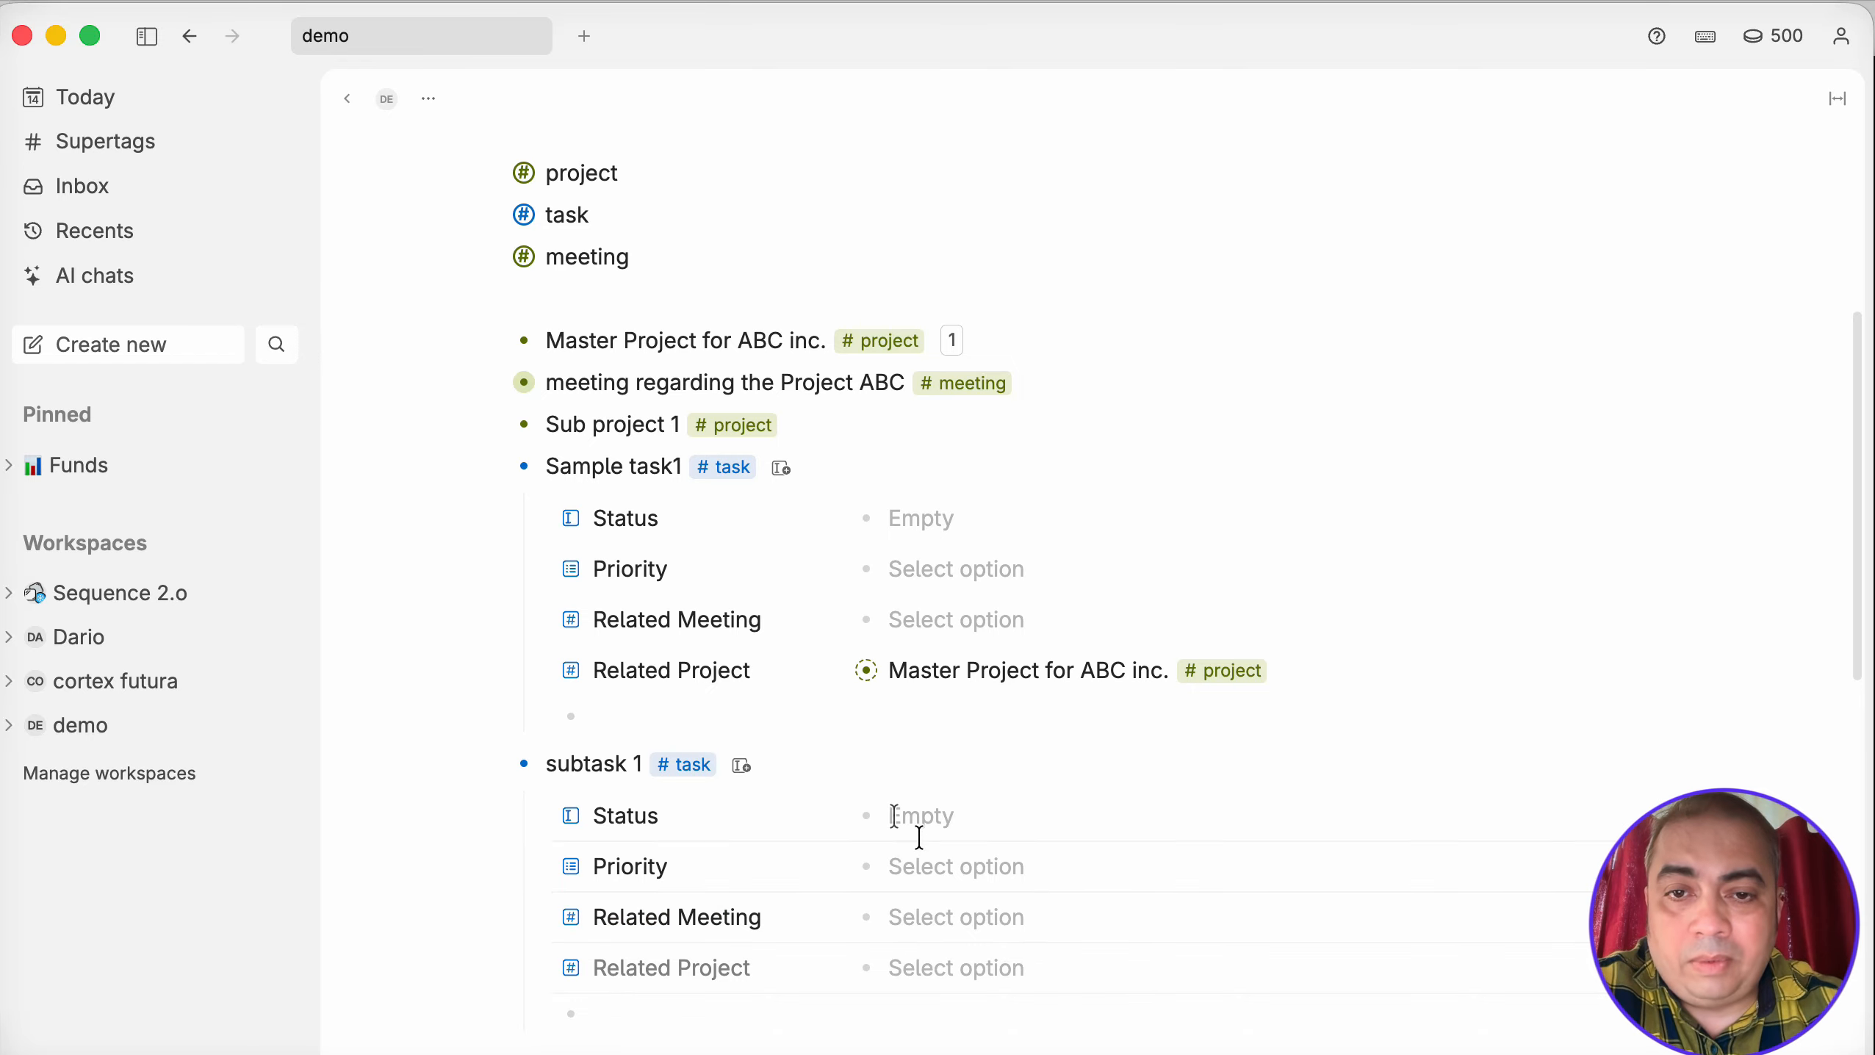
Delete the Related Meeting and Related Project fields from the task supertag's content template and return to the demo workspace.
click(693, 765)
click(817, 926)
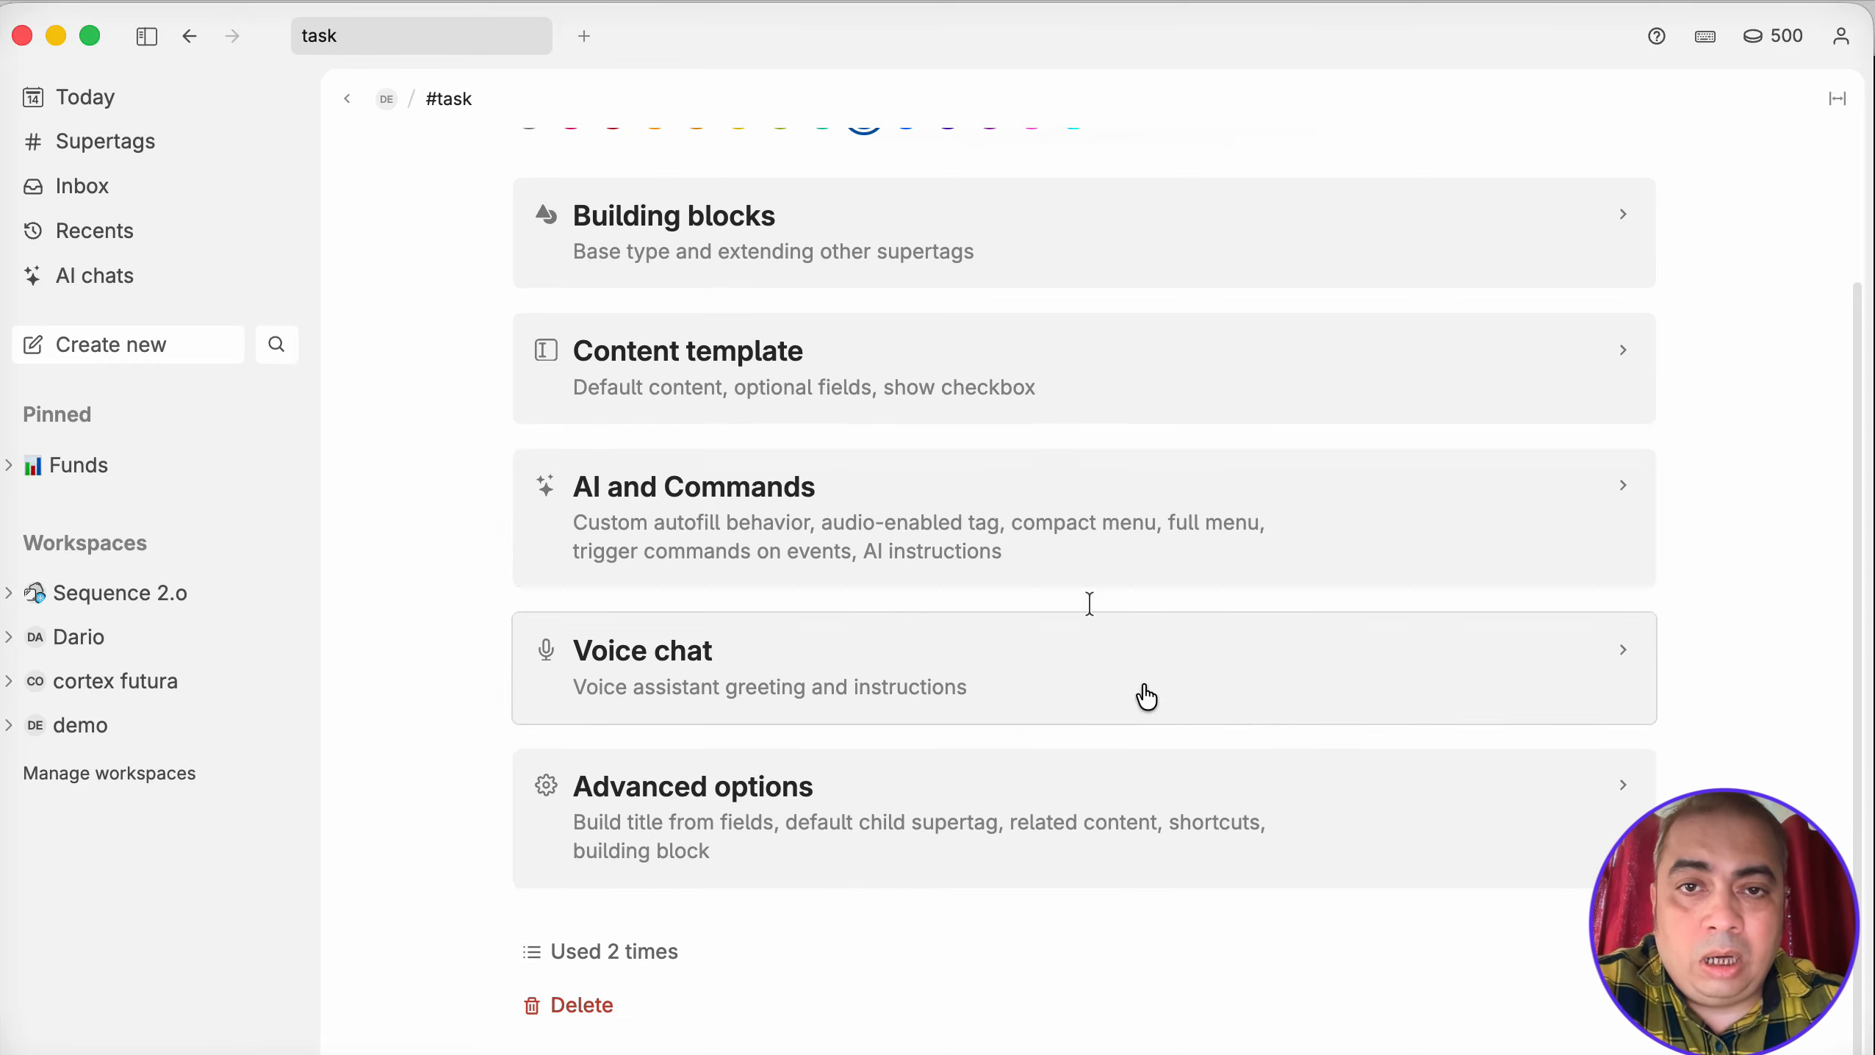
click(754, 373)
drag(762, 663, 836, 720)
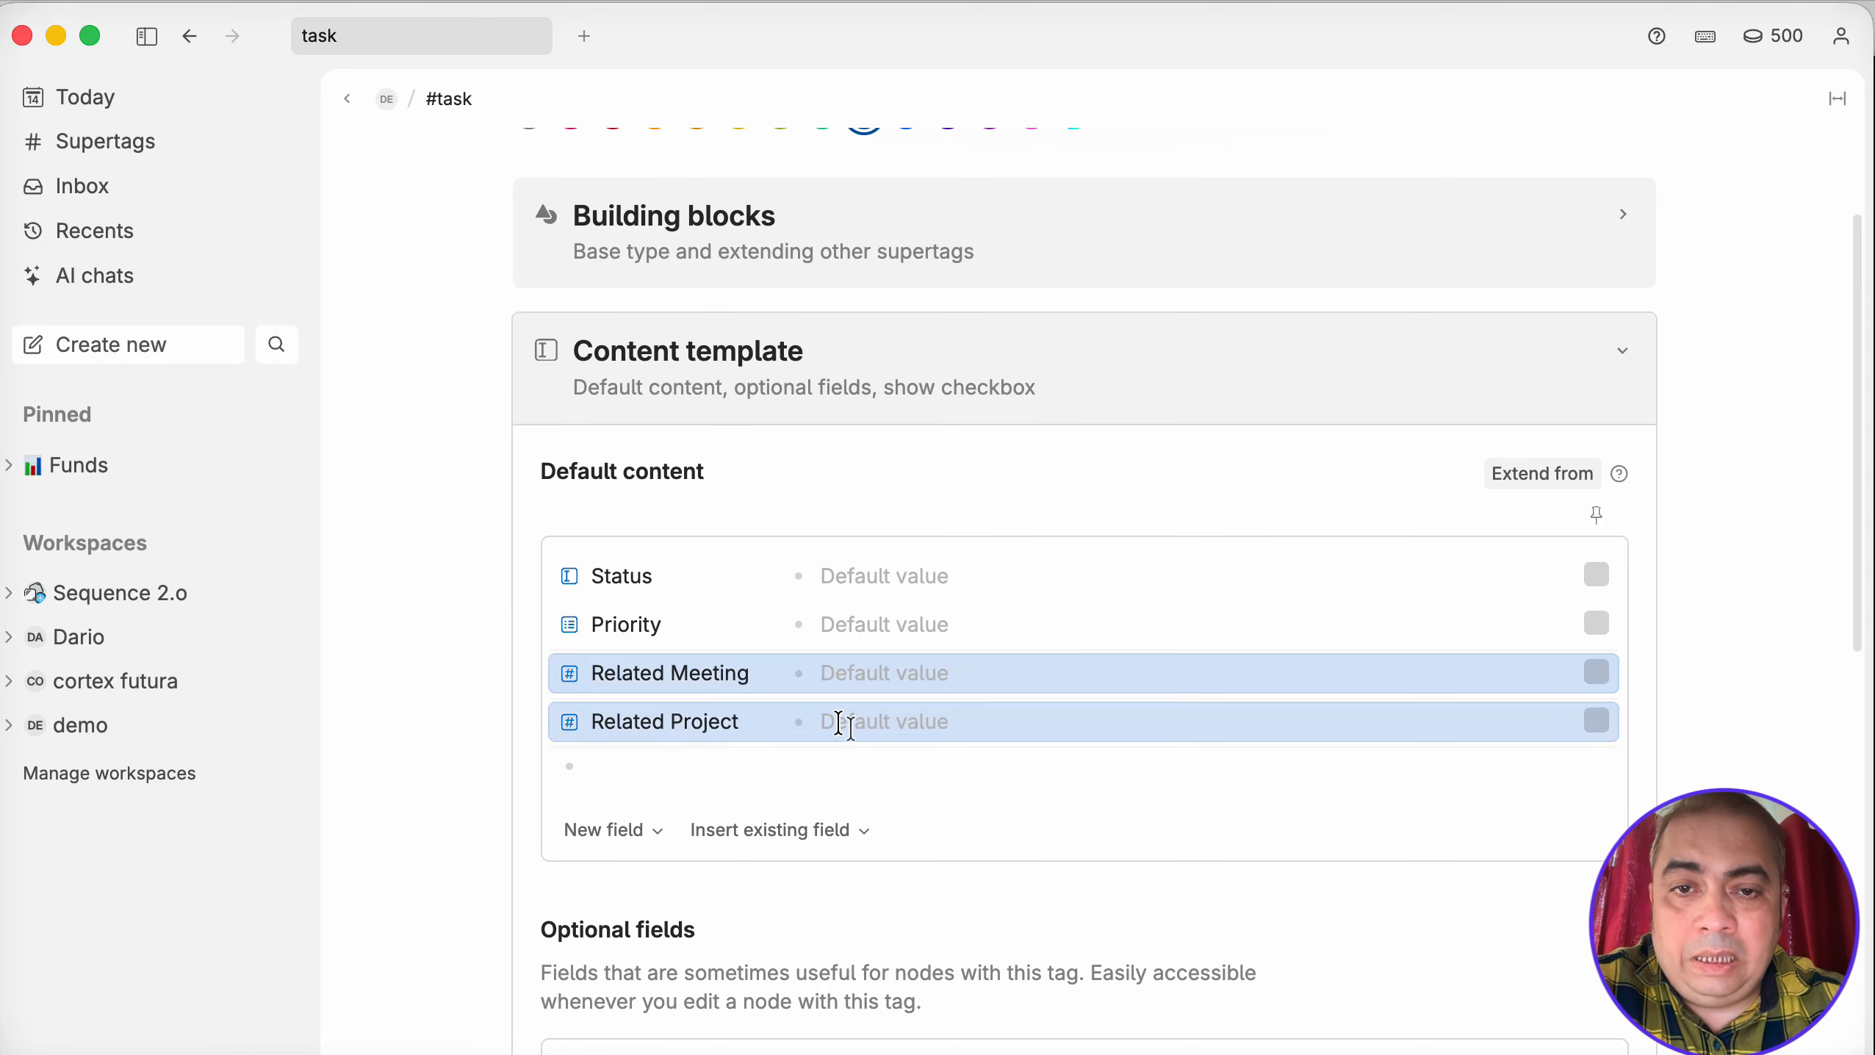
key(BackSpace)
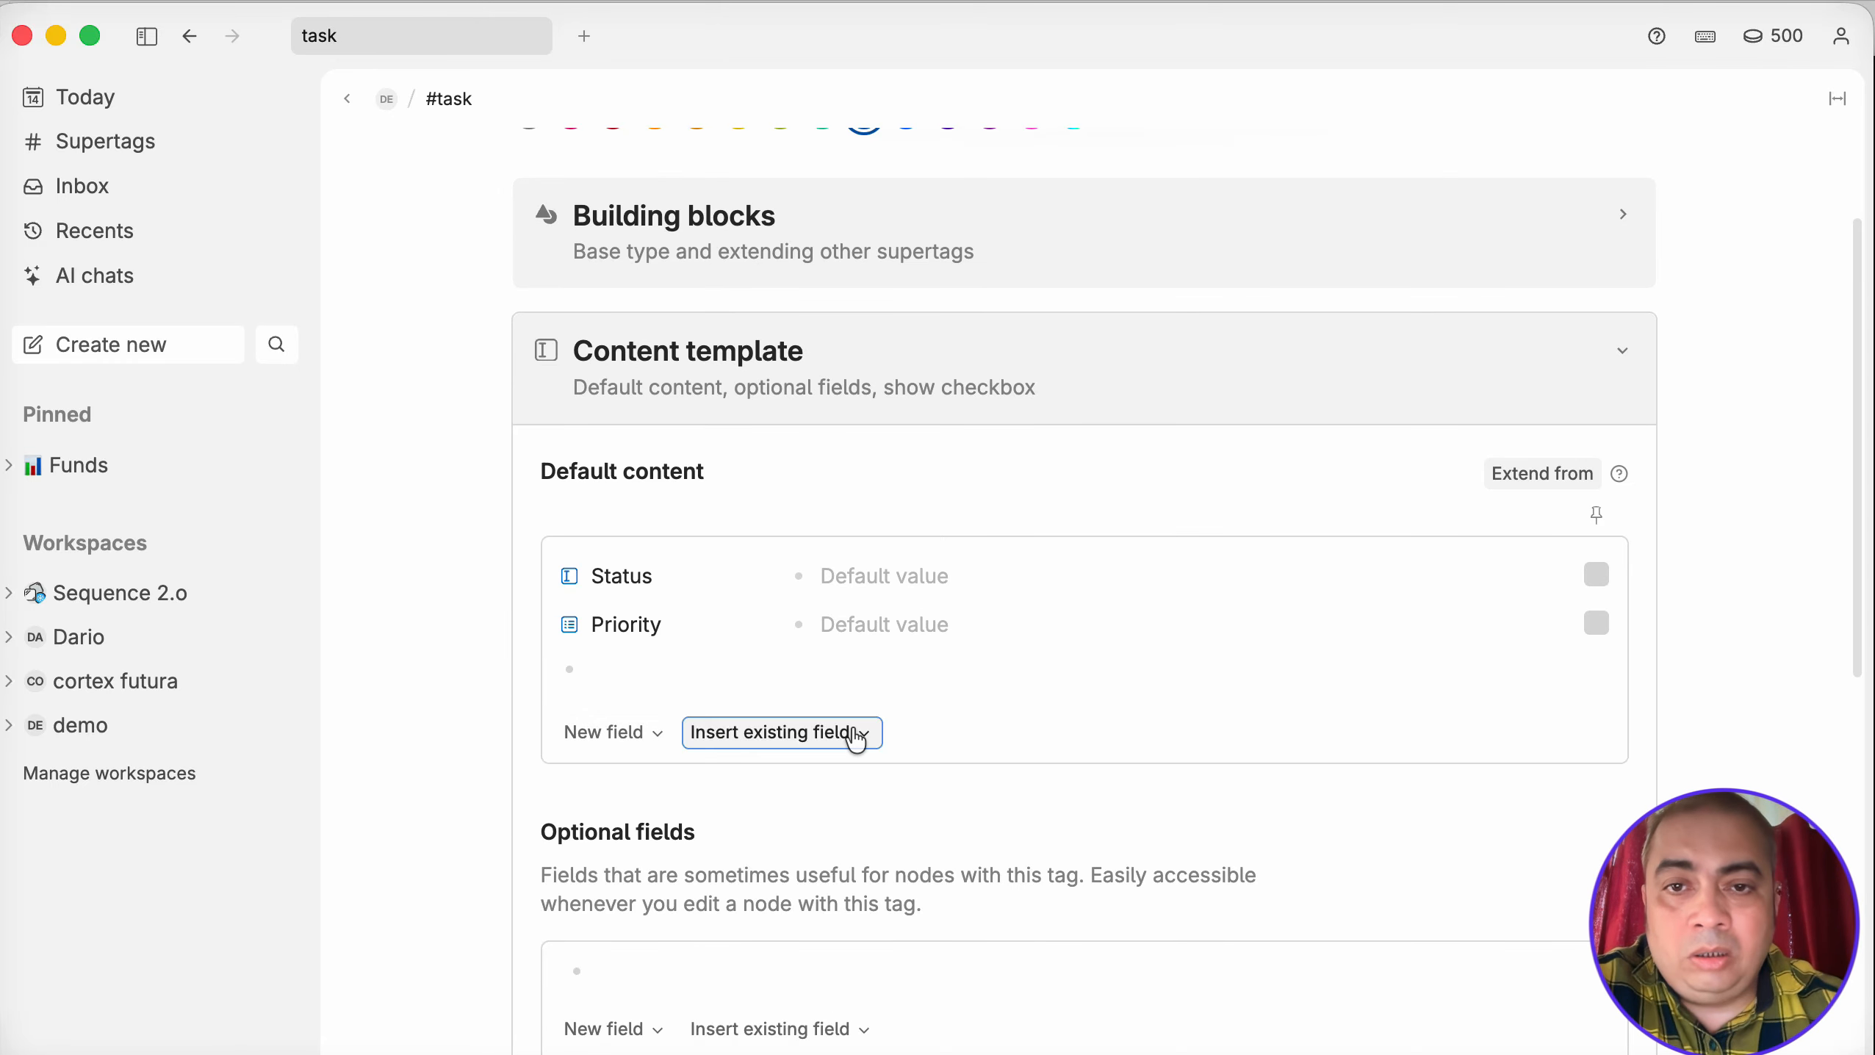
click(348, 101)
Open the meeting supertag's configuration and delete the Related Tasks and Related Projects fields from its default content.
scroll(753, 871, down, 3)
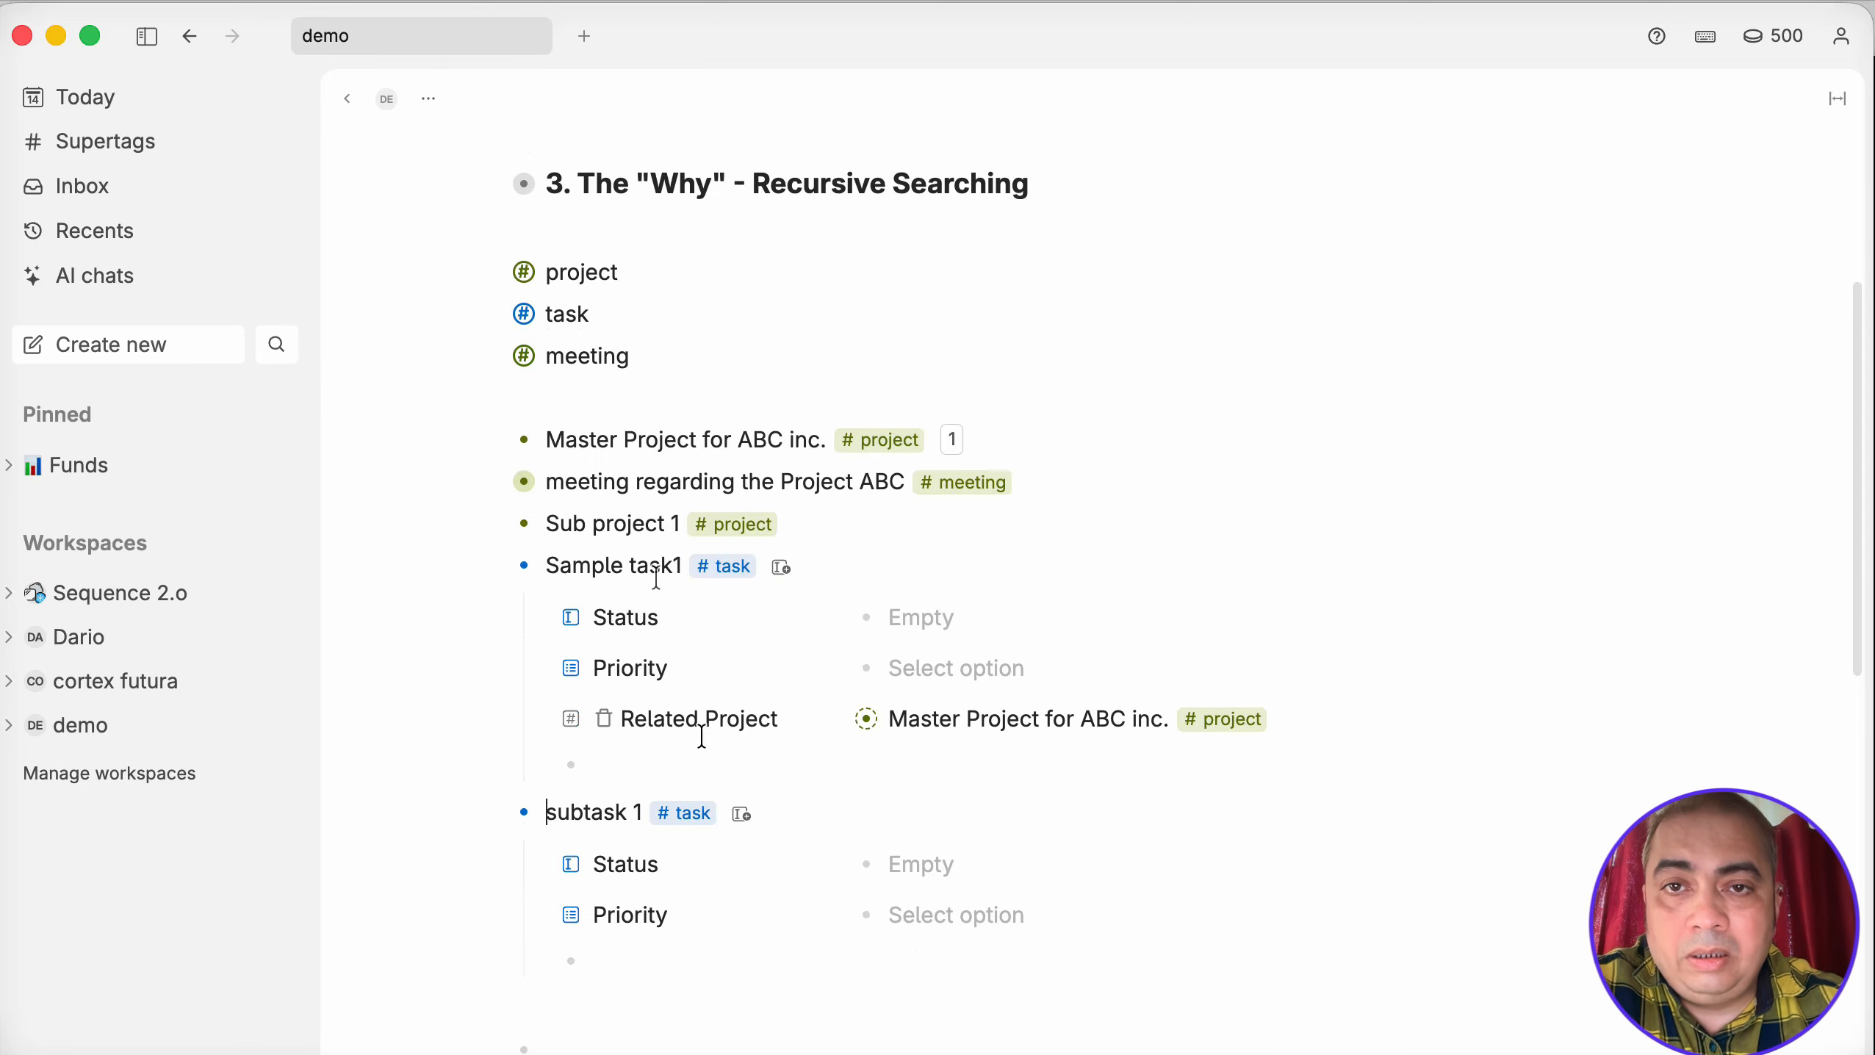
right_click(528, 362)
click(605, 377)
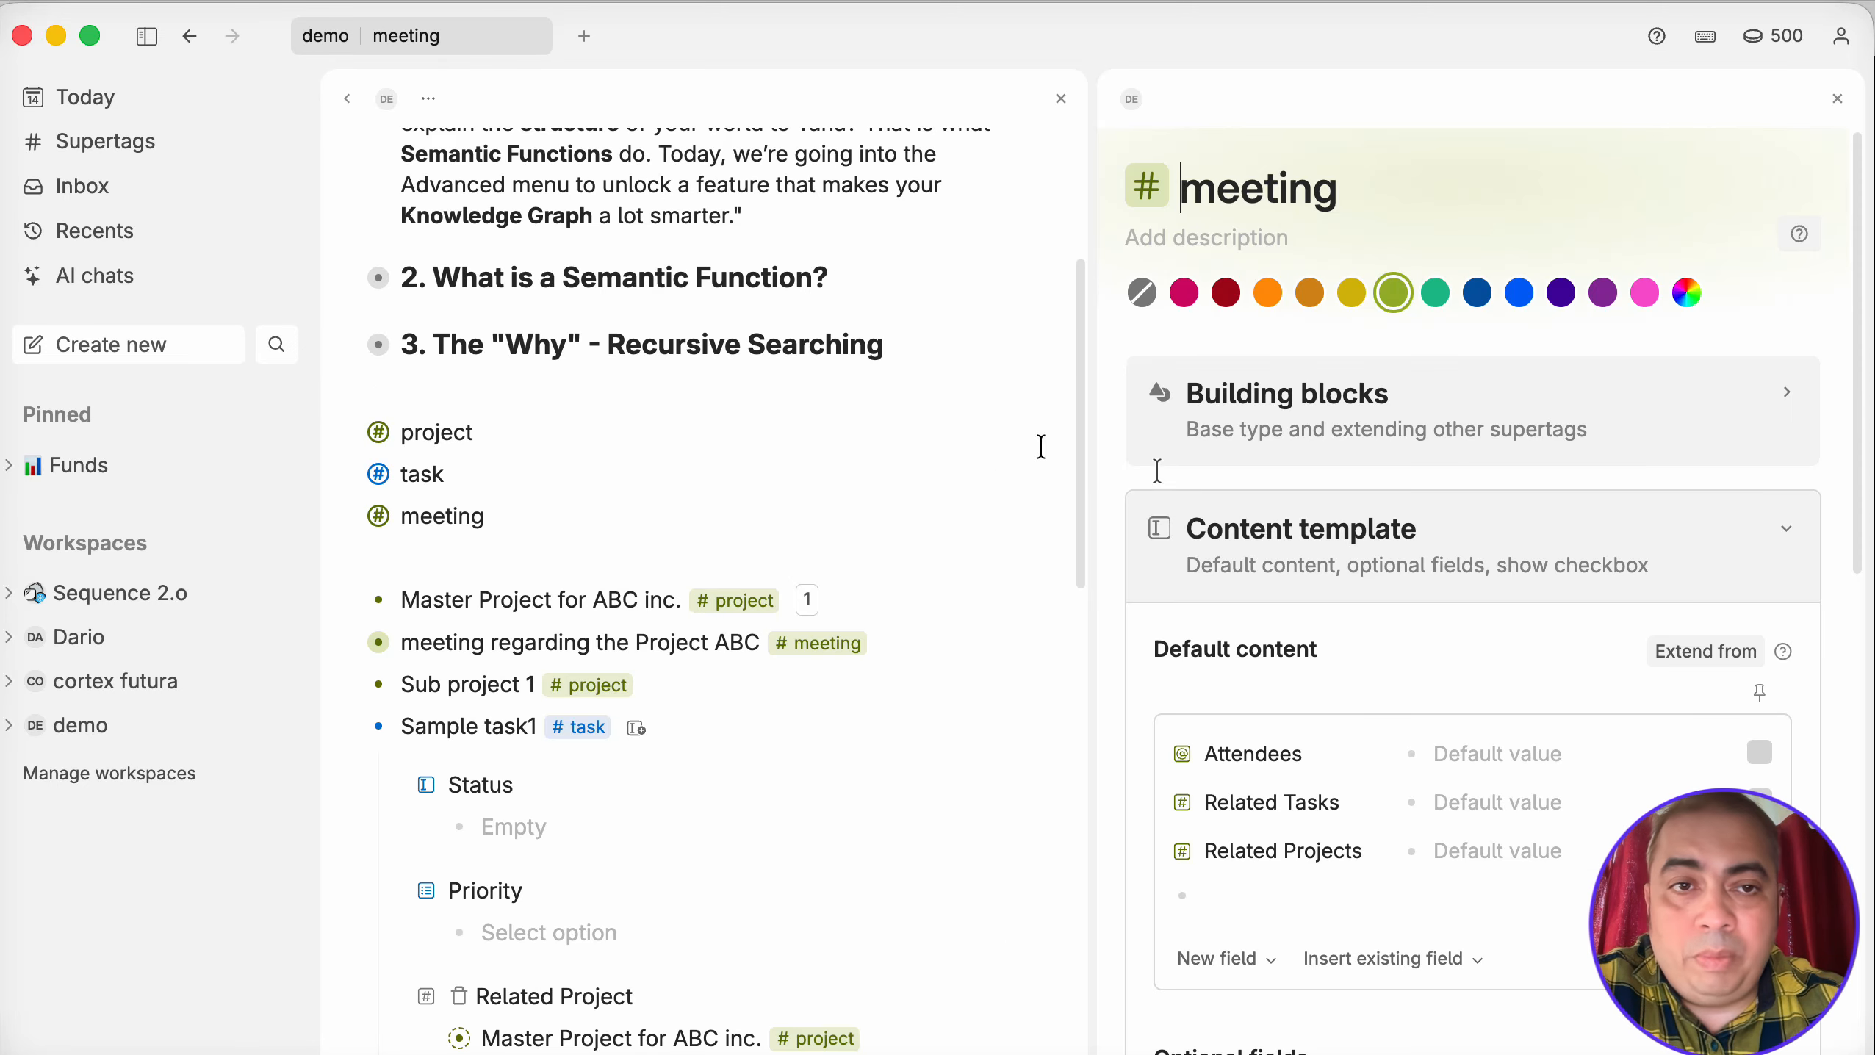
drag(1360, 804, 1470, 883)
key(BackSpace)
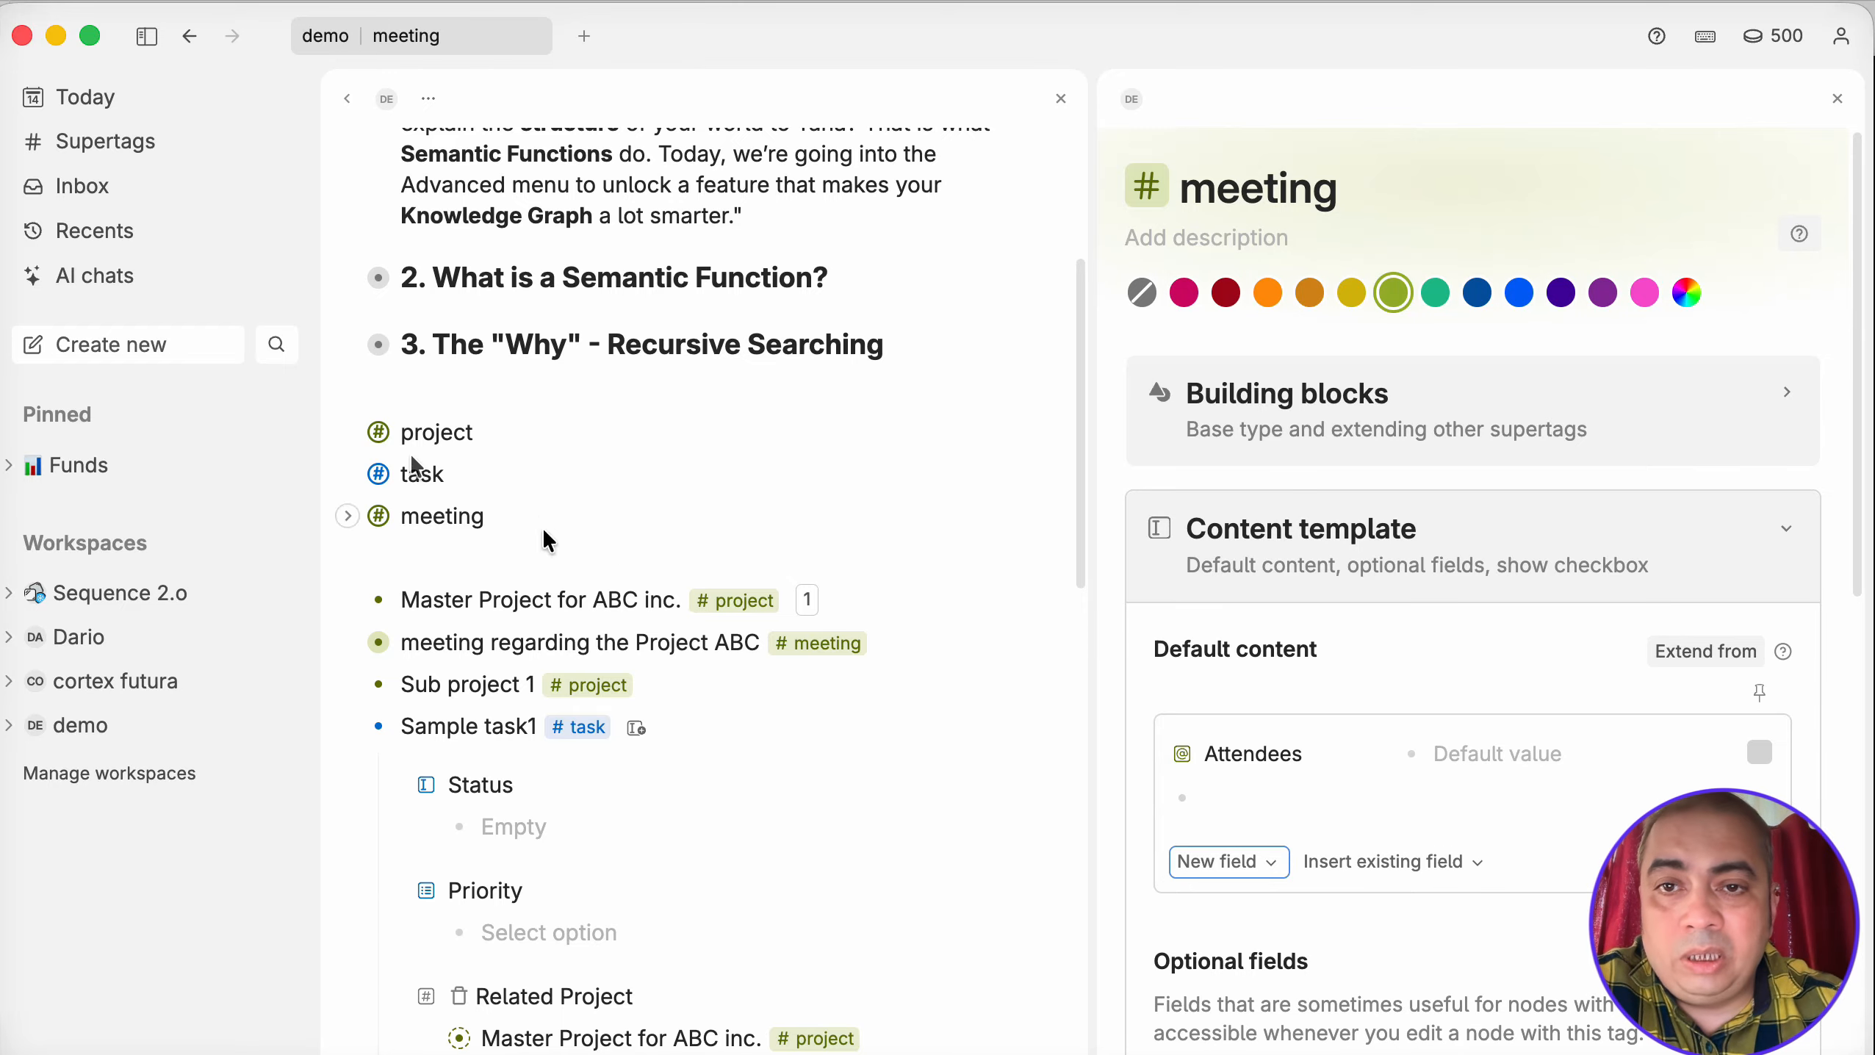
Open the project supertag's configuration, without the meeting configuration beside it, and add the Priority field to its default content.
click(457, 458)
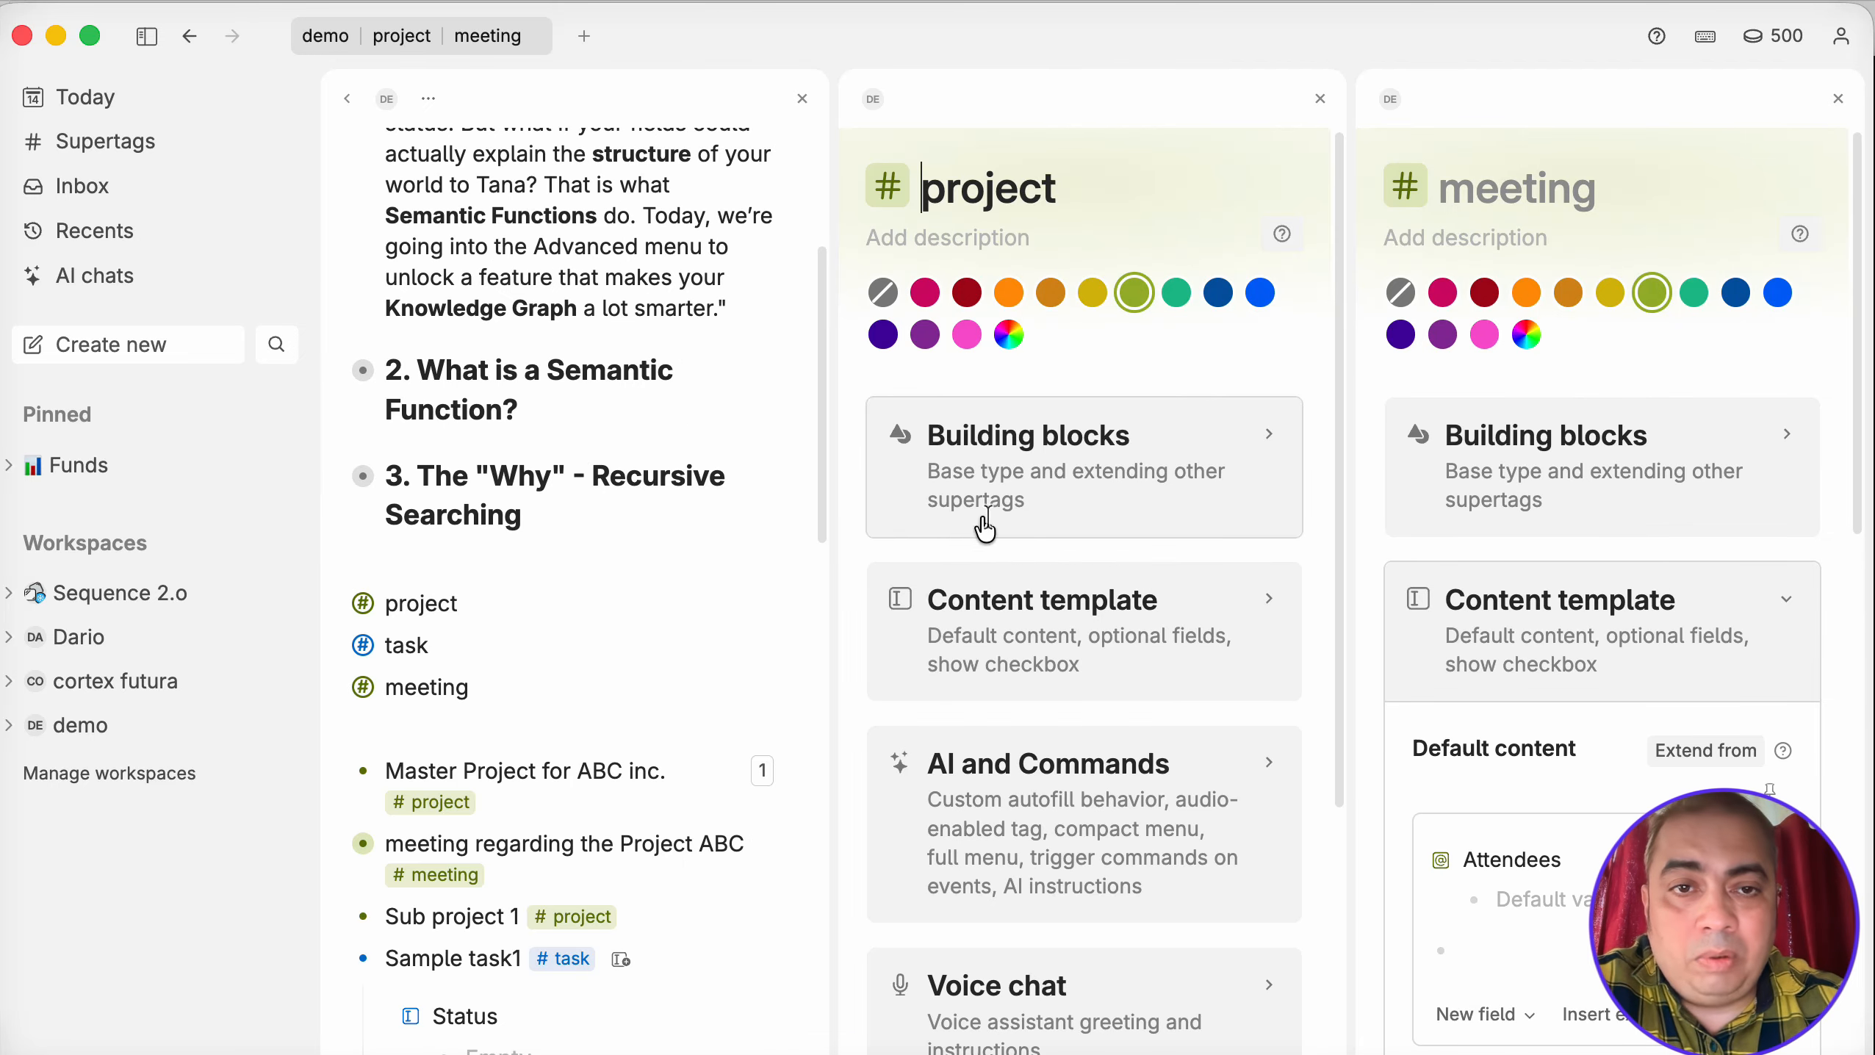
click(1018, 591)
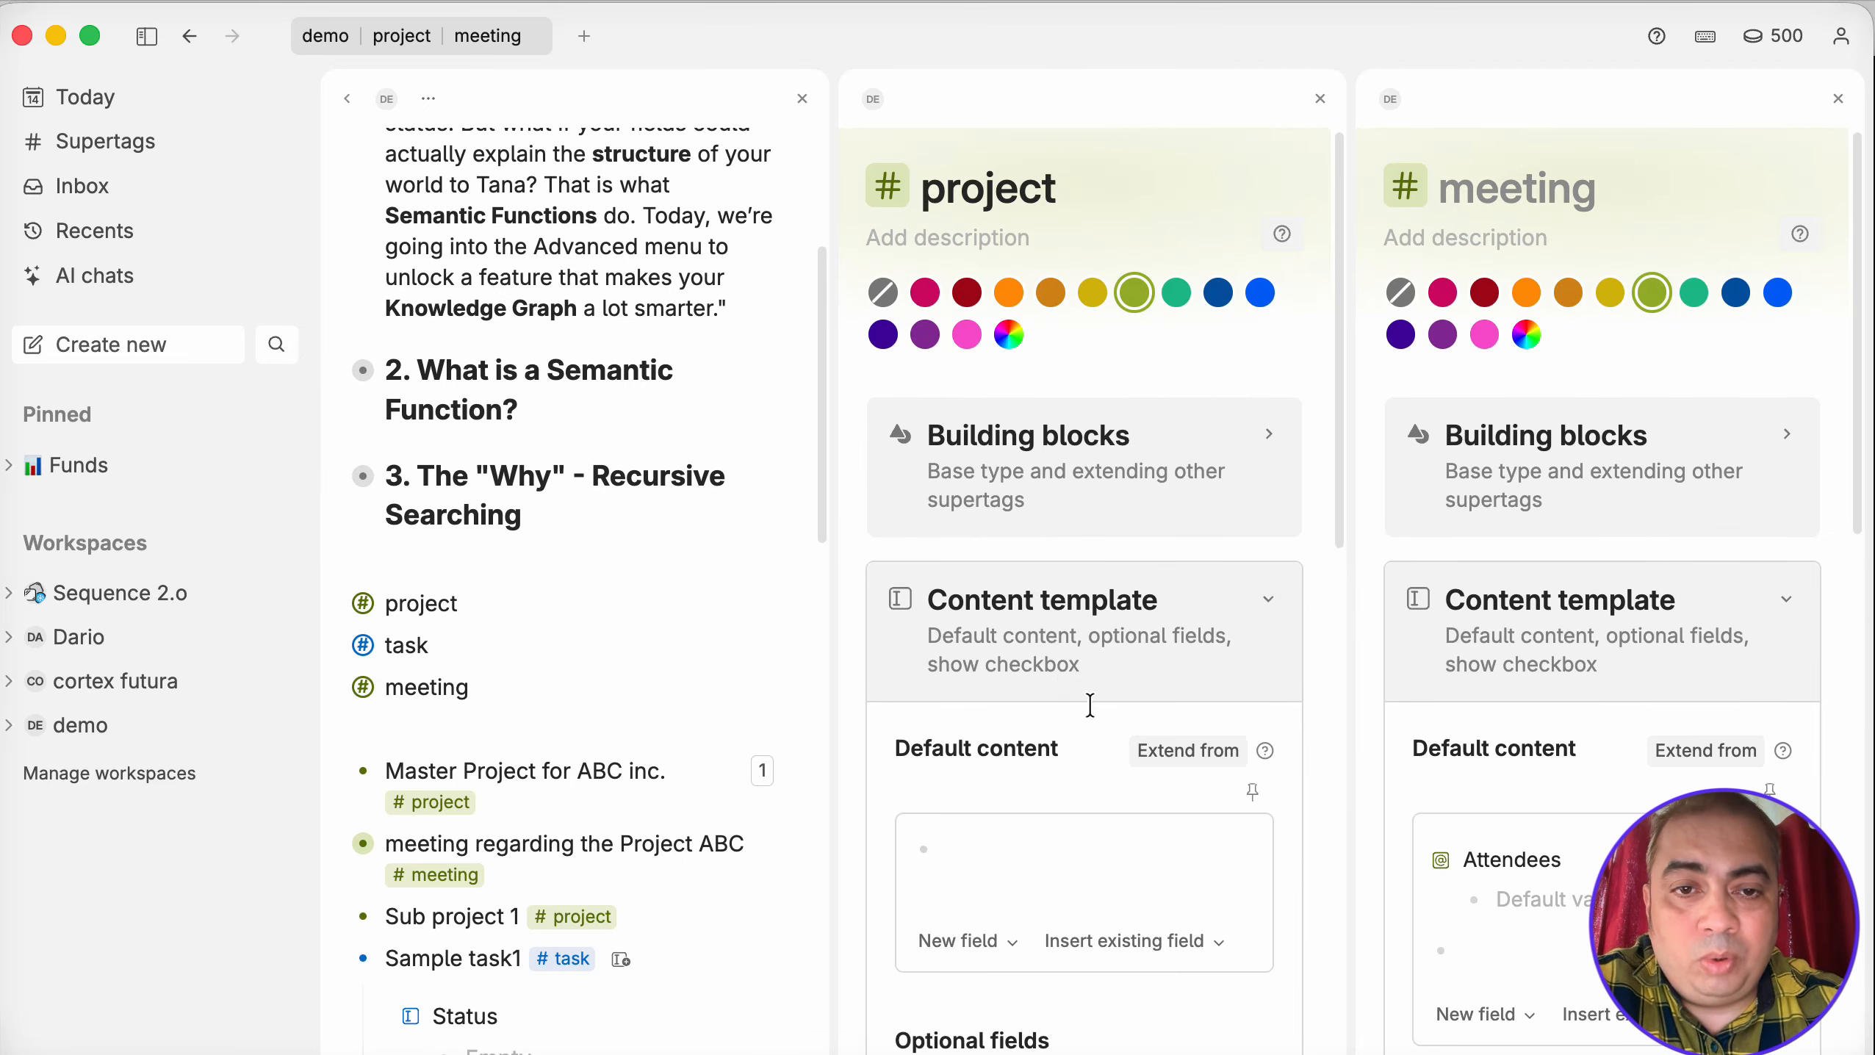
click(1838, 99)
click(1292, 731)
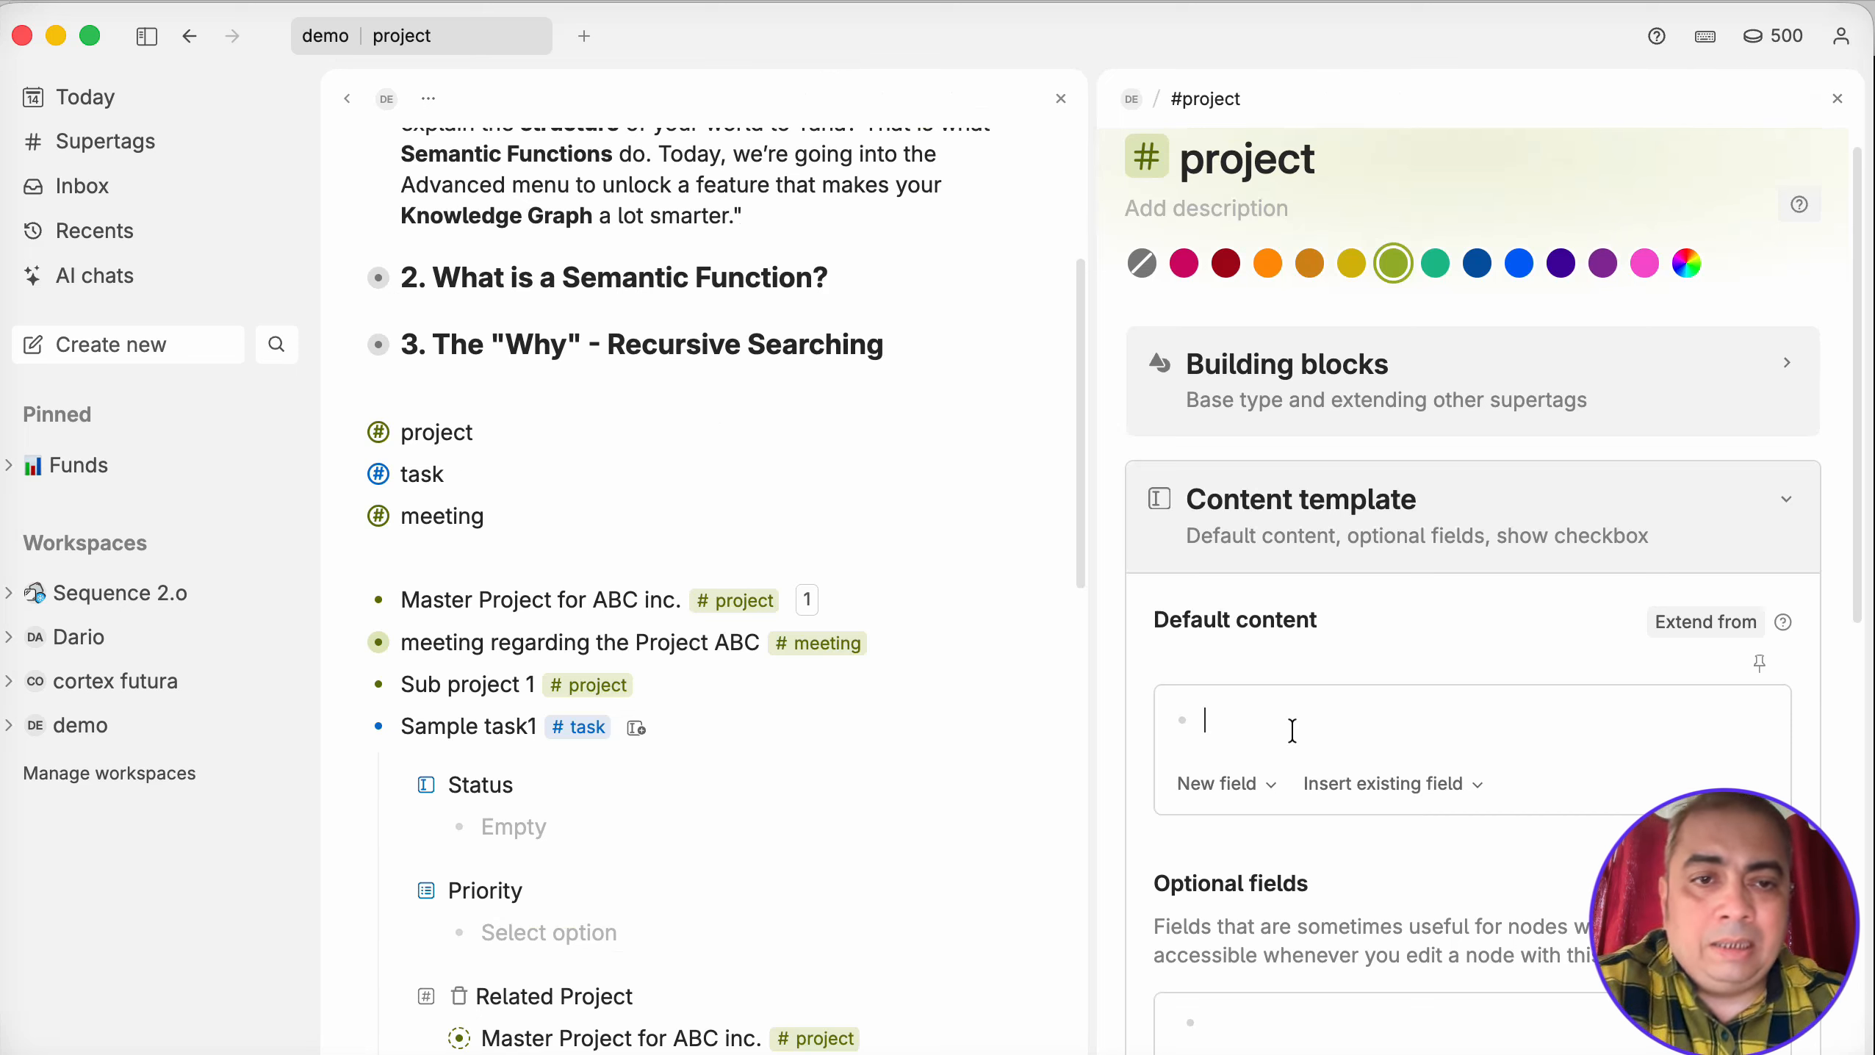
text(>)
text(P)
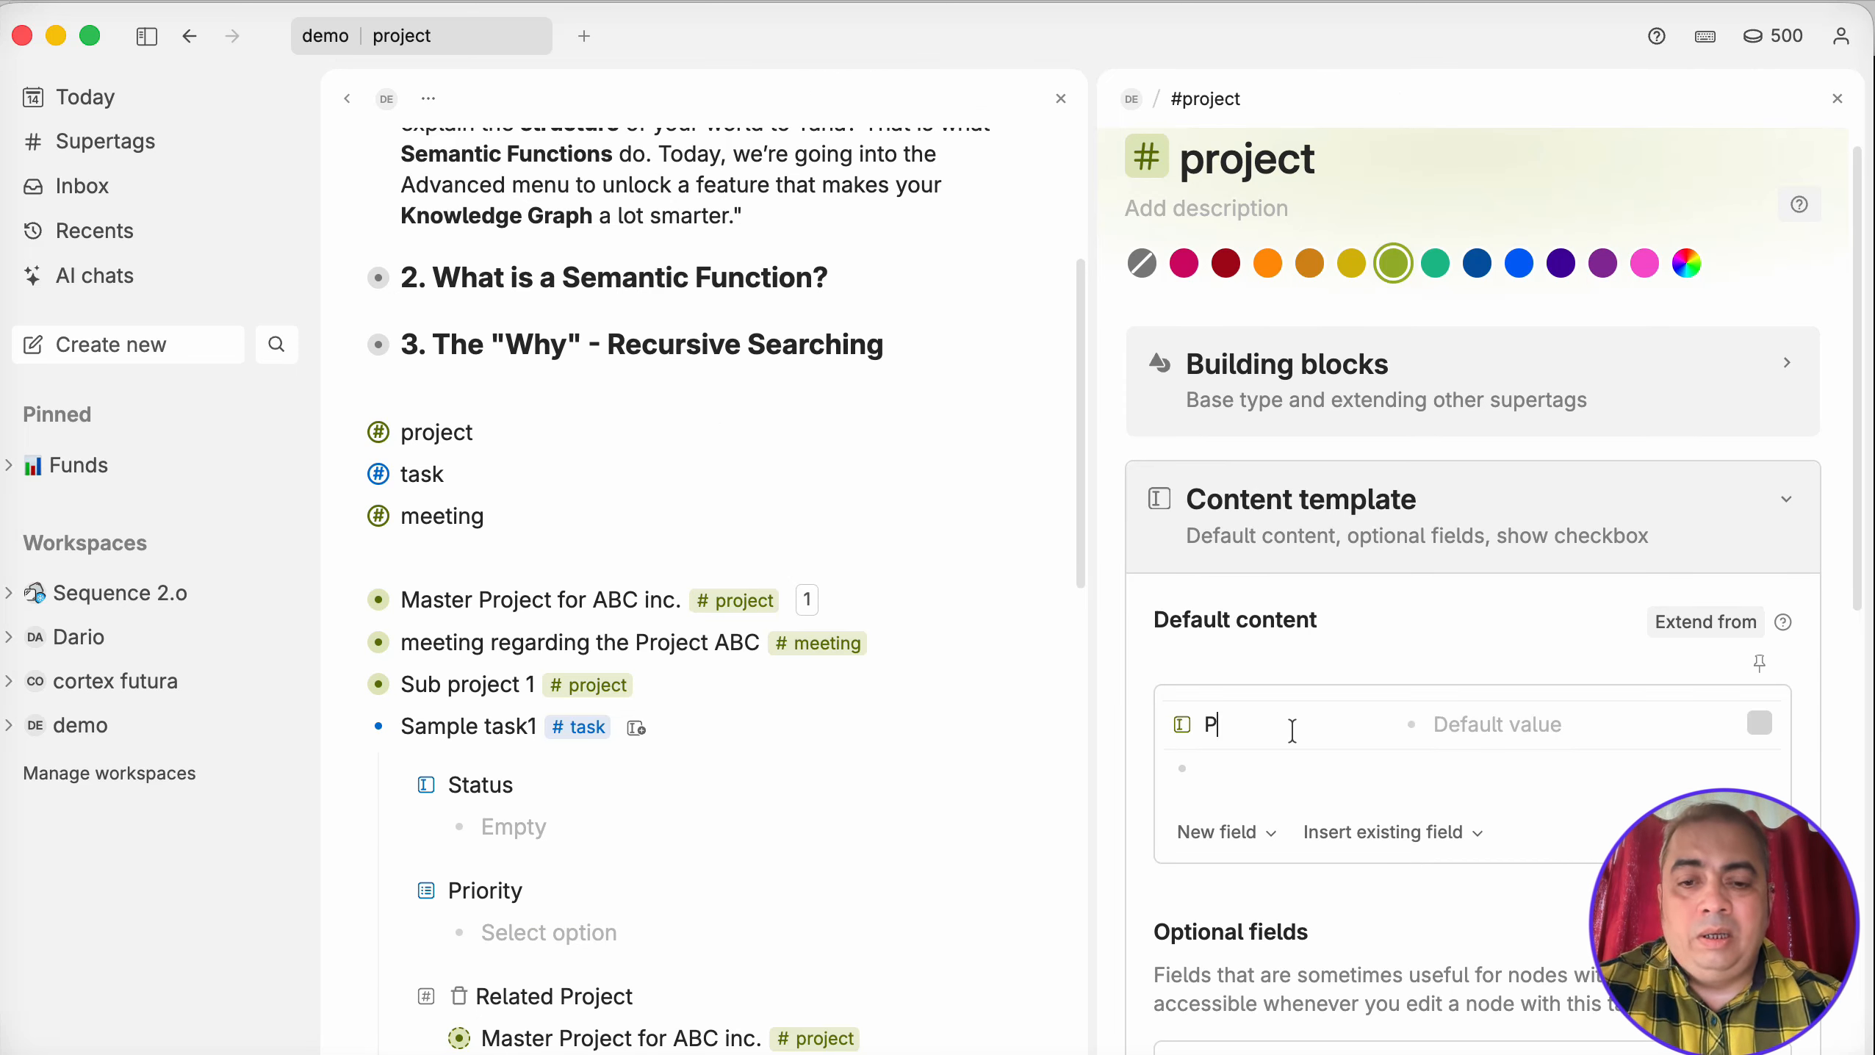
text(ri)
key(Return)
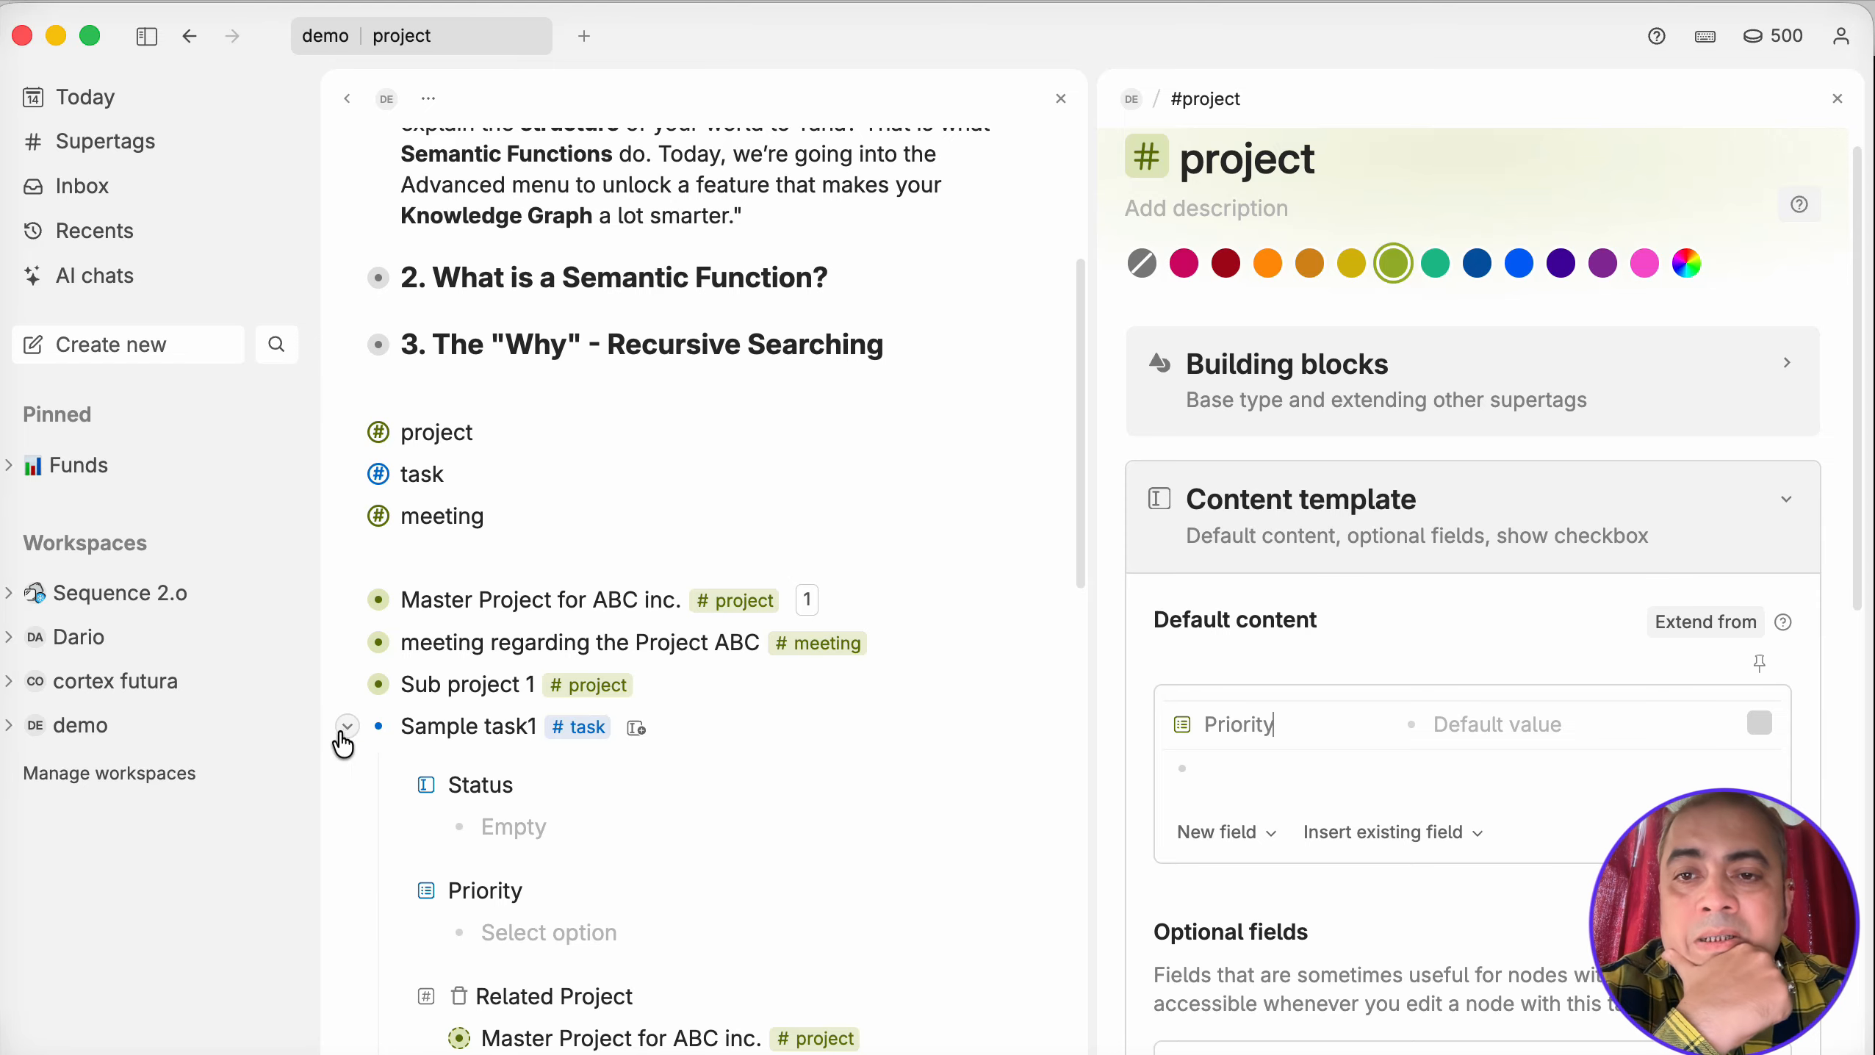
Collapse Sample task1 and subtask 1 and close the project supertag's configuration.
click(347, 729)
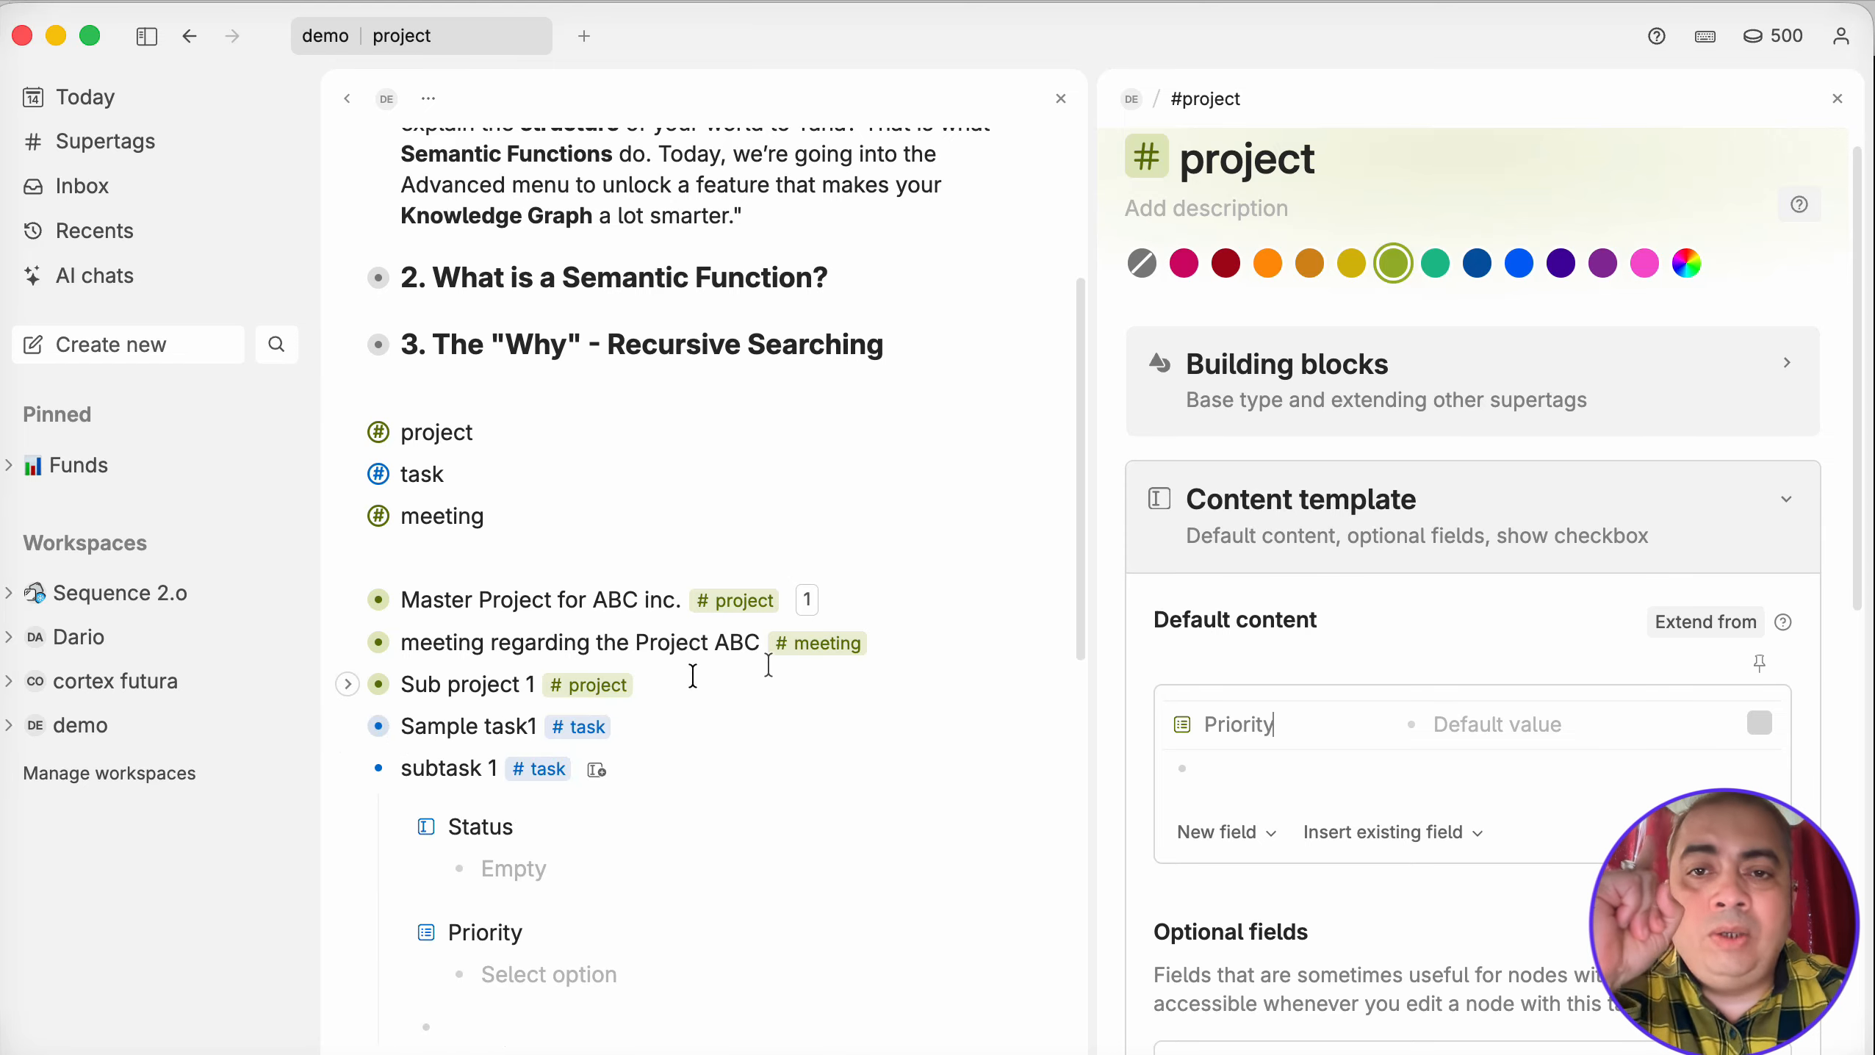
click(1822, 107)
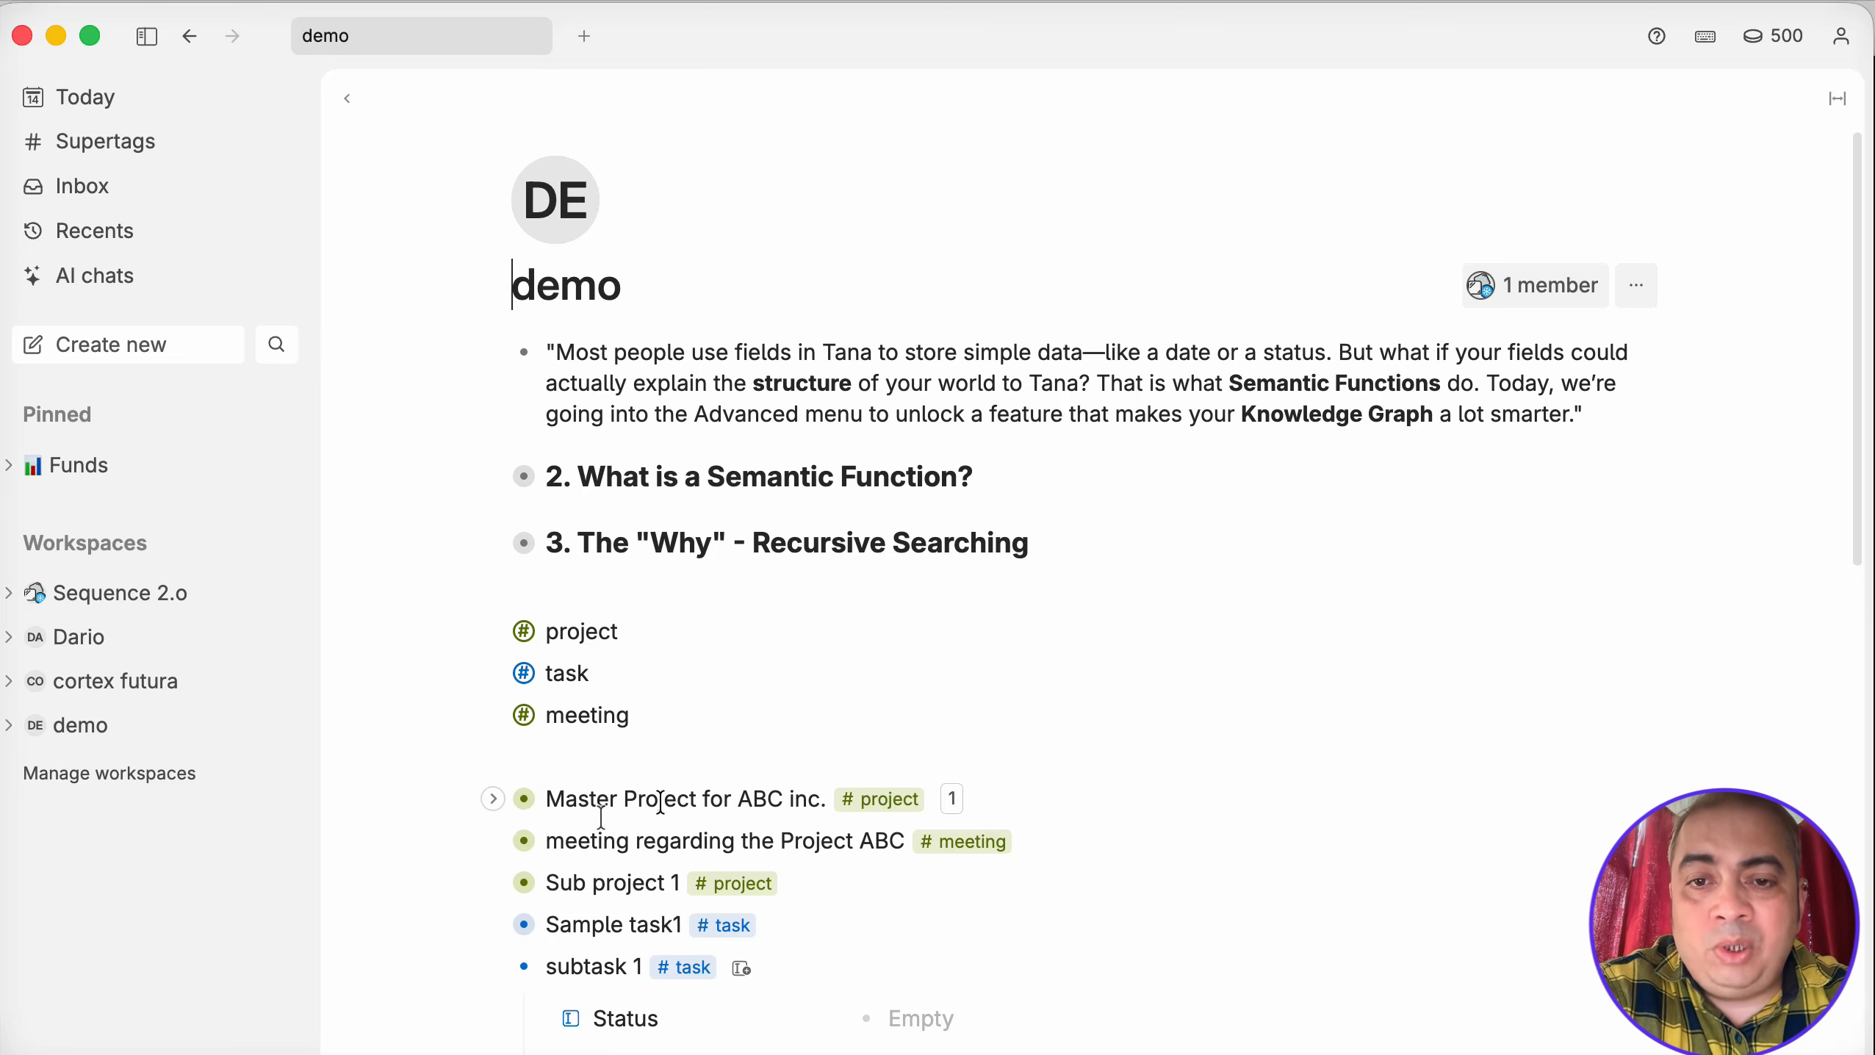
click(495, 969)
scroll(731, 931, down, 3)
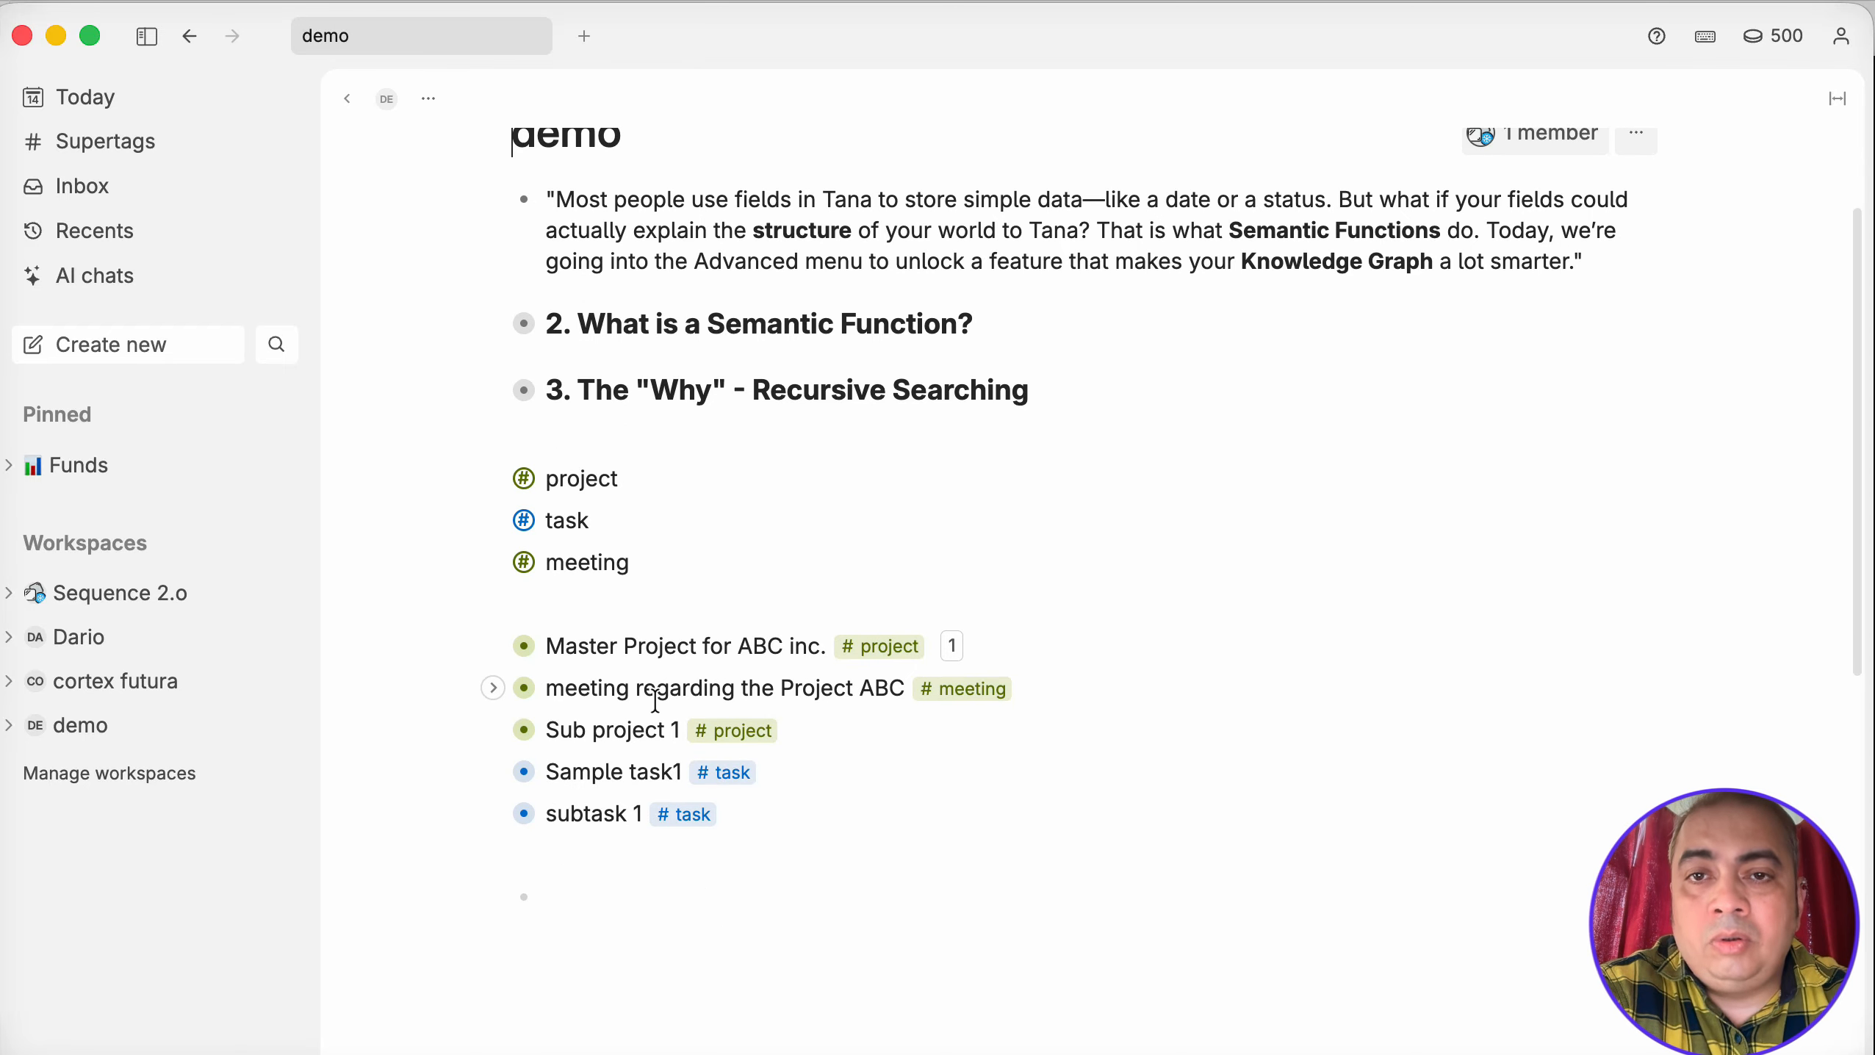
Insert a new node named "context" directly above the project supertag node.
click(698, 564)
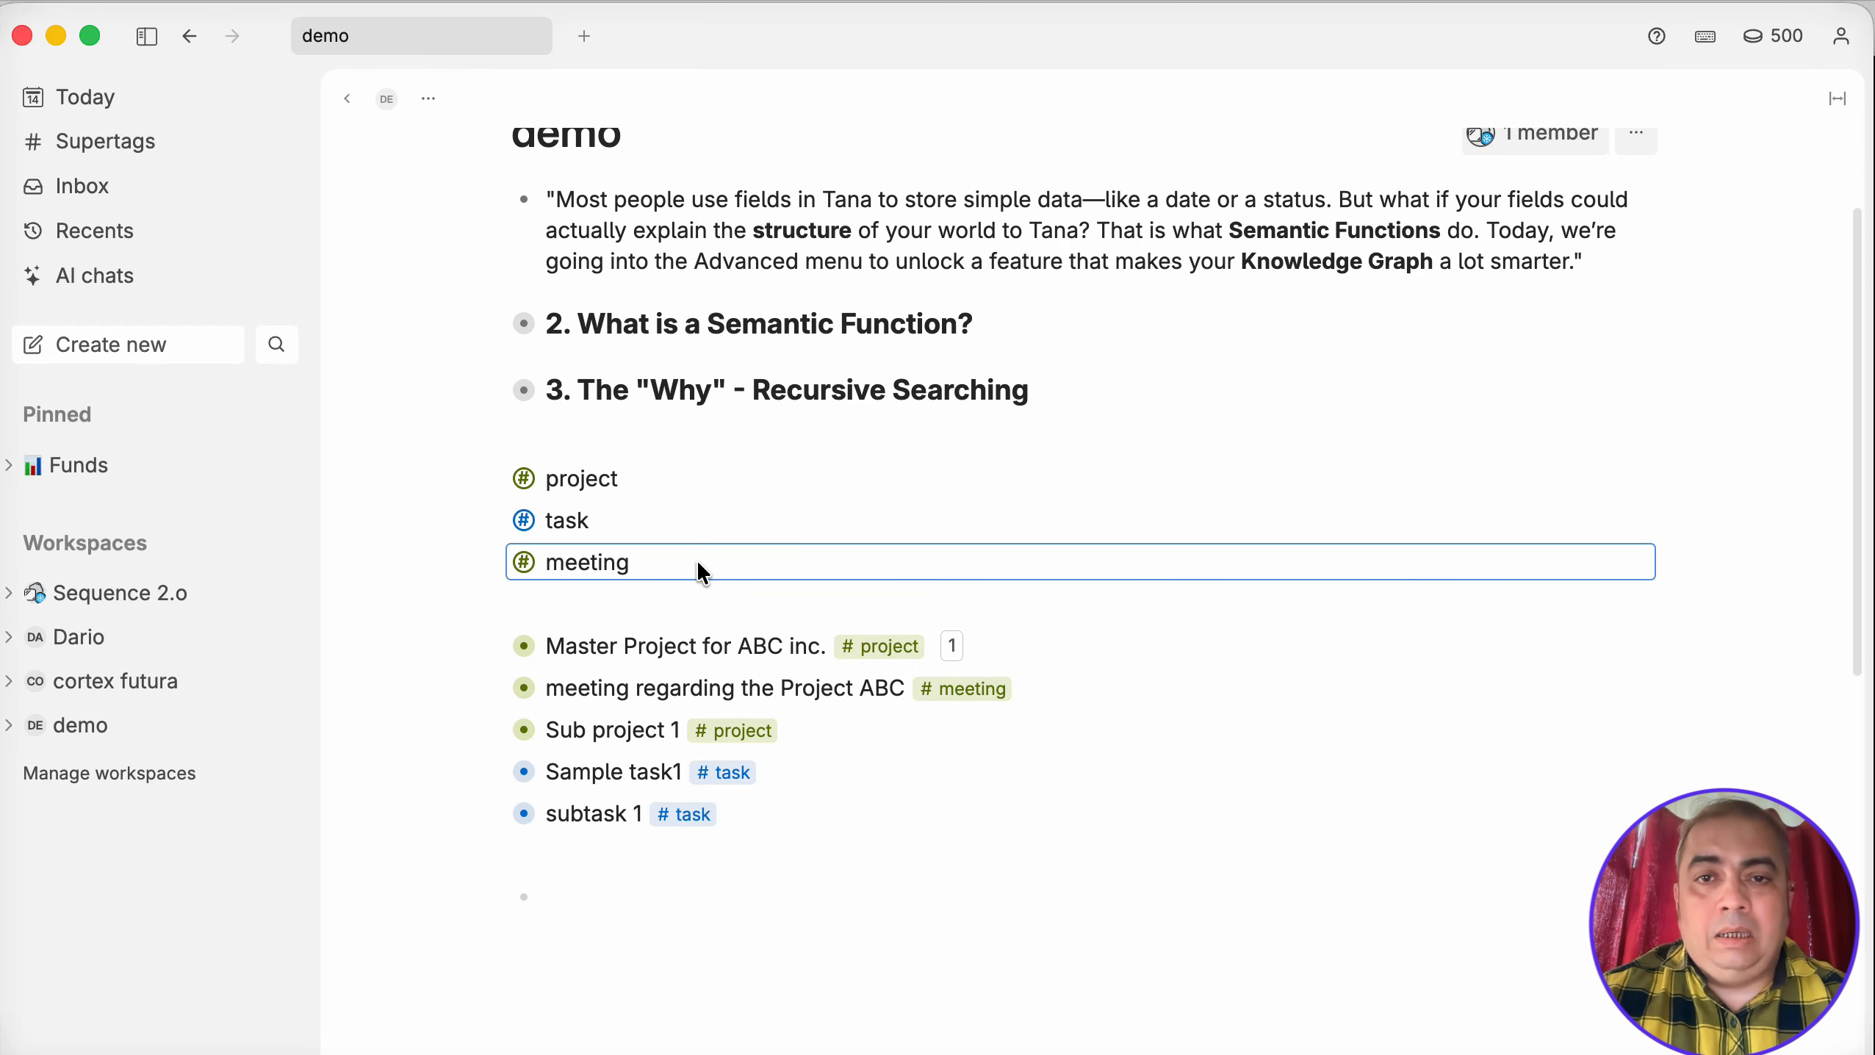
key(Right)
key(Up)
key(Up)
key(Left)
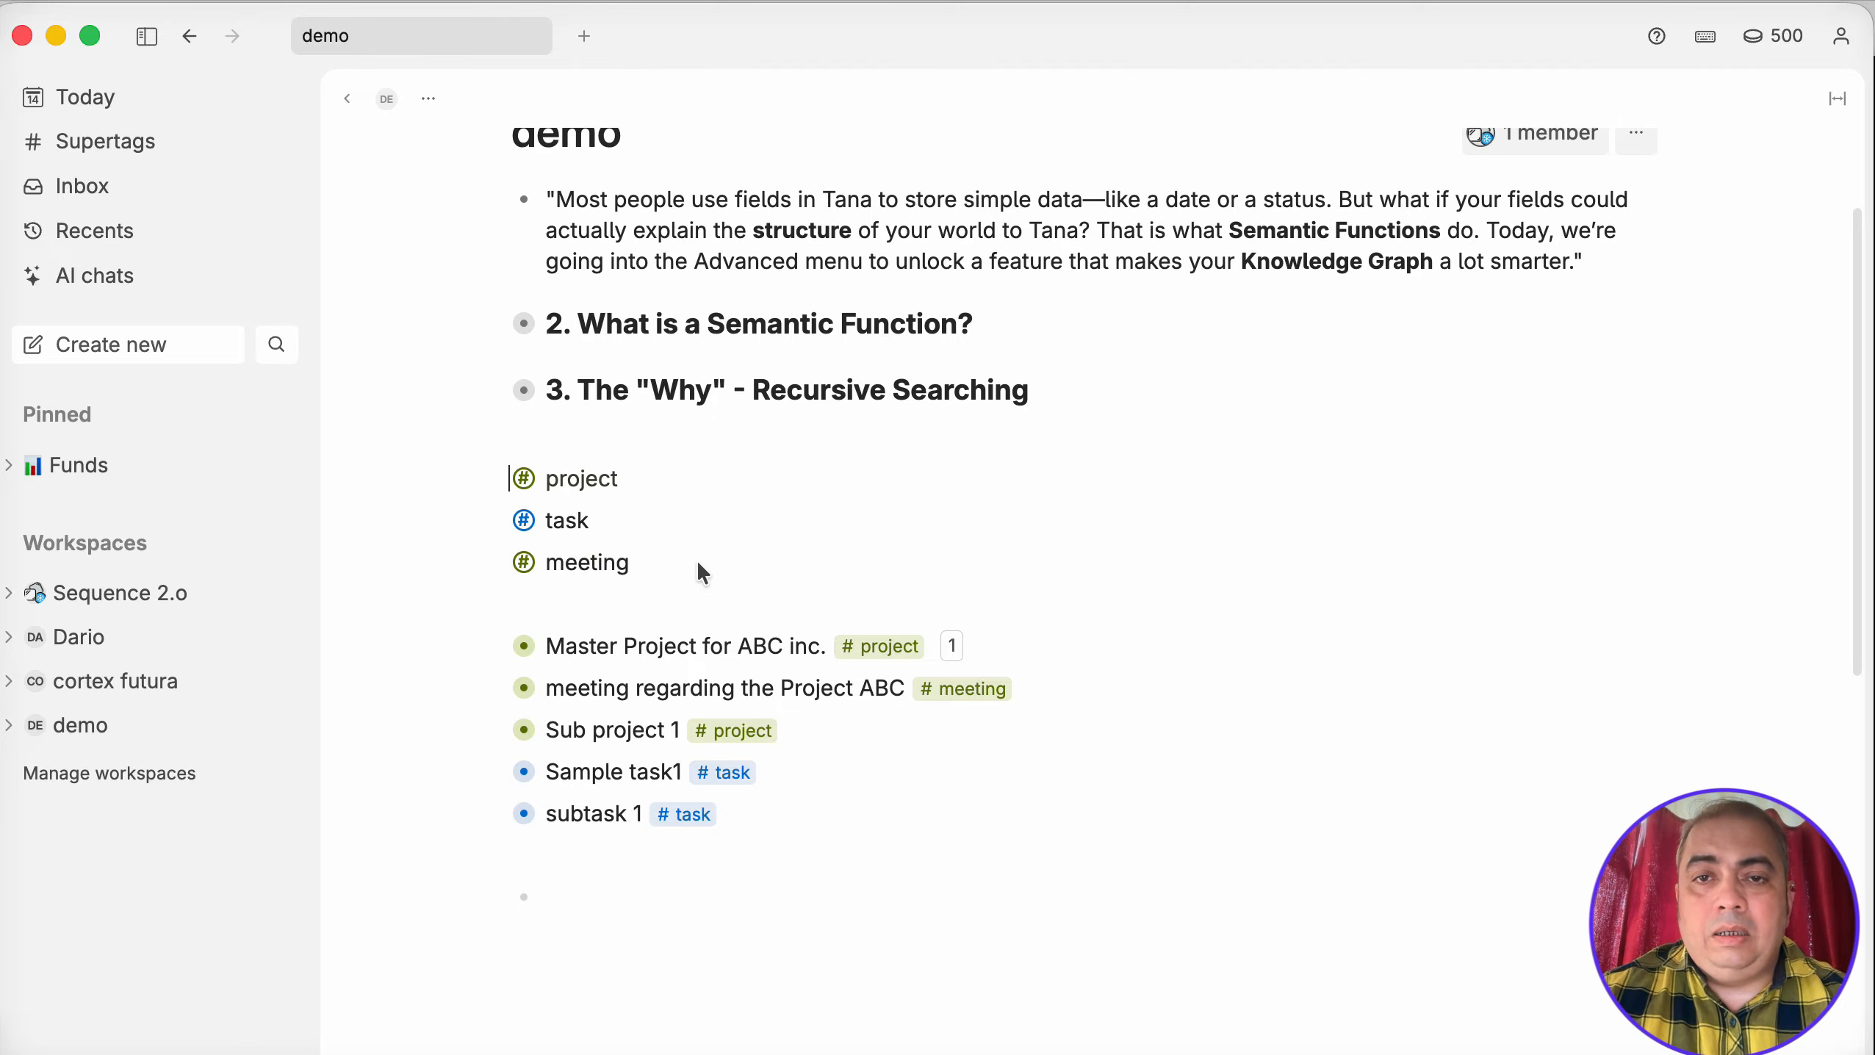
key(Return)
text(contect)
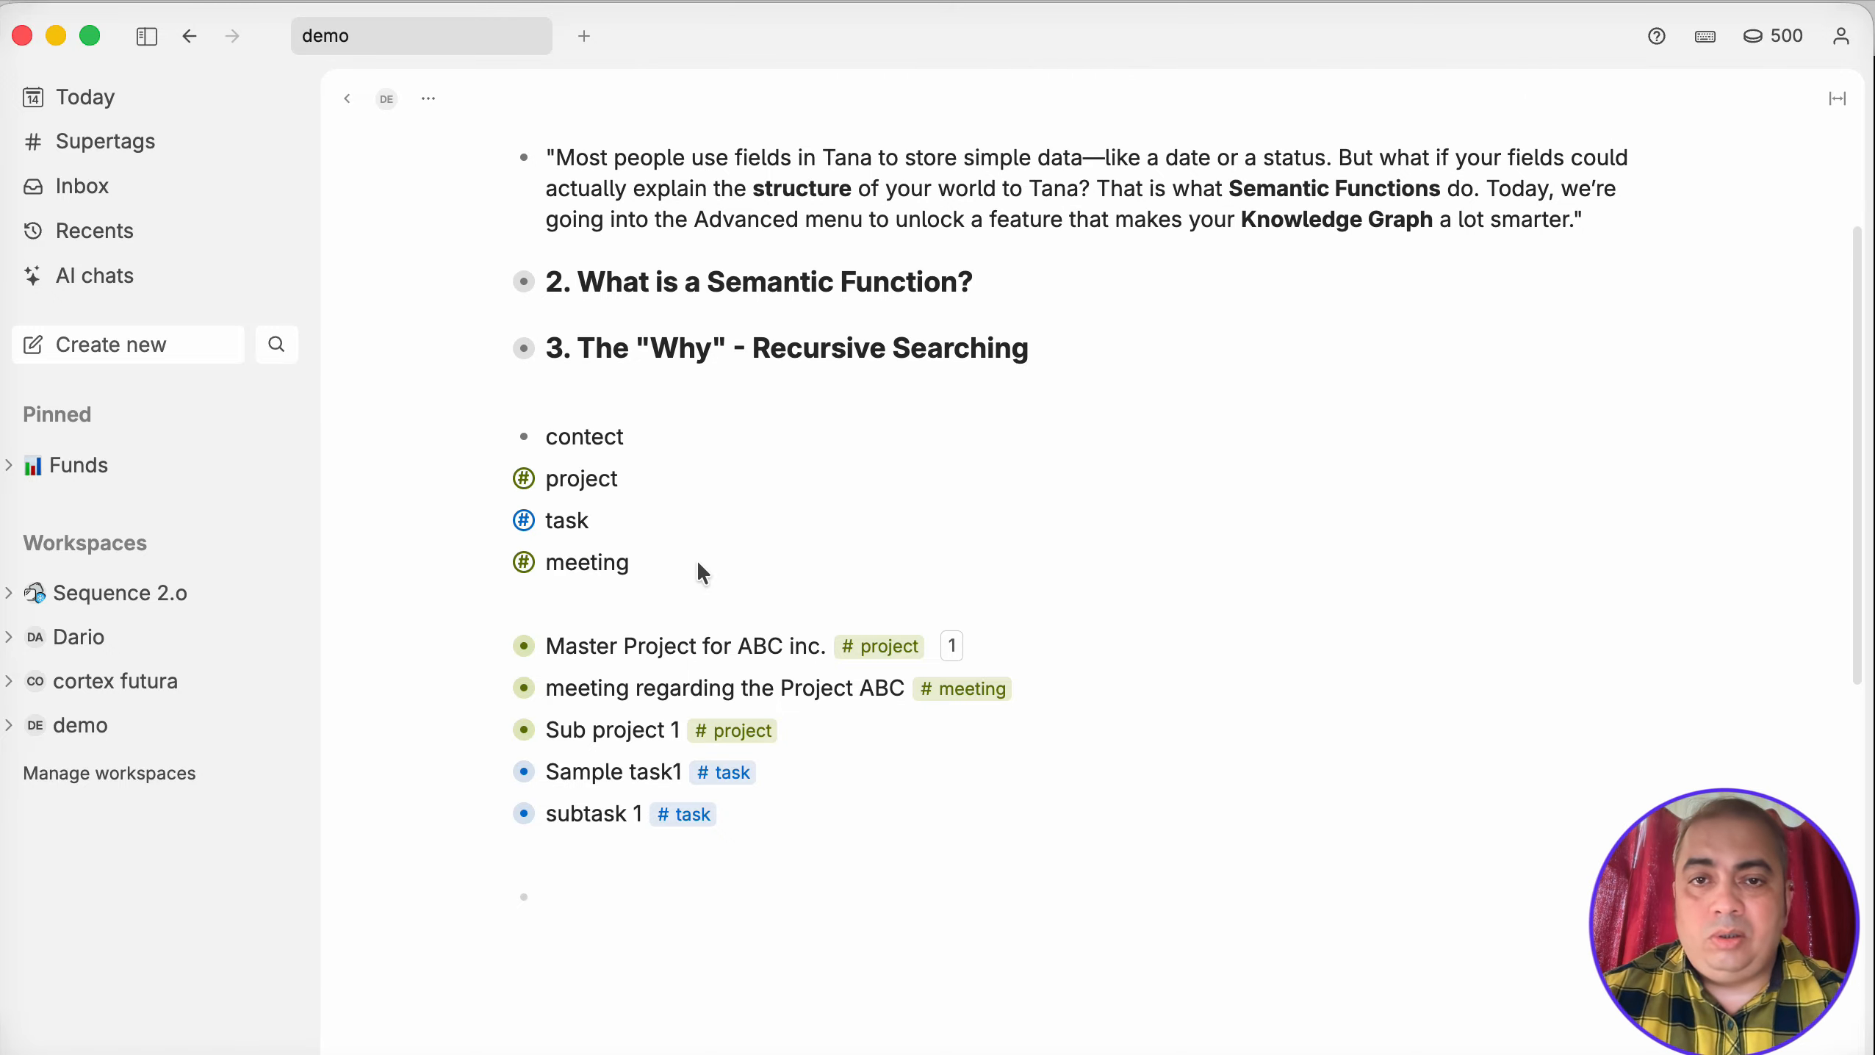
key(BackSpace)
key(BackSpace)
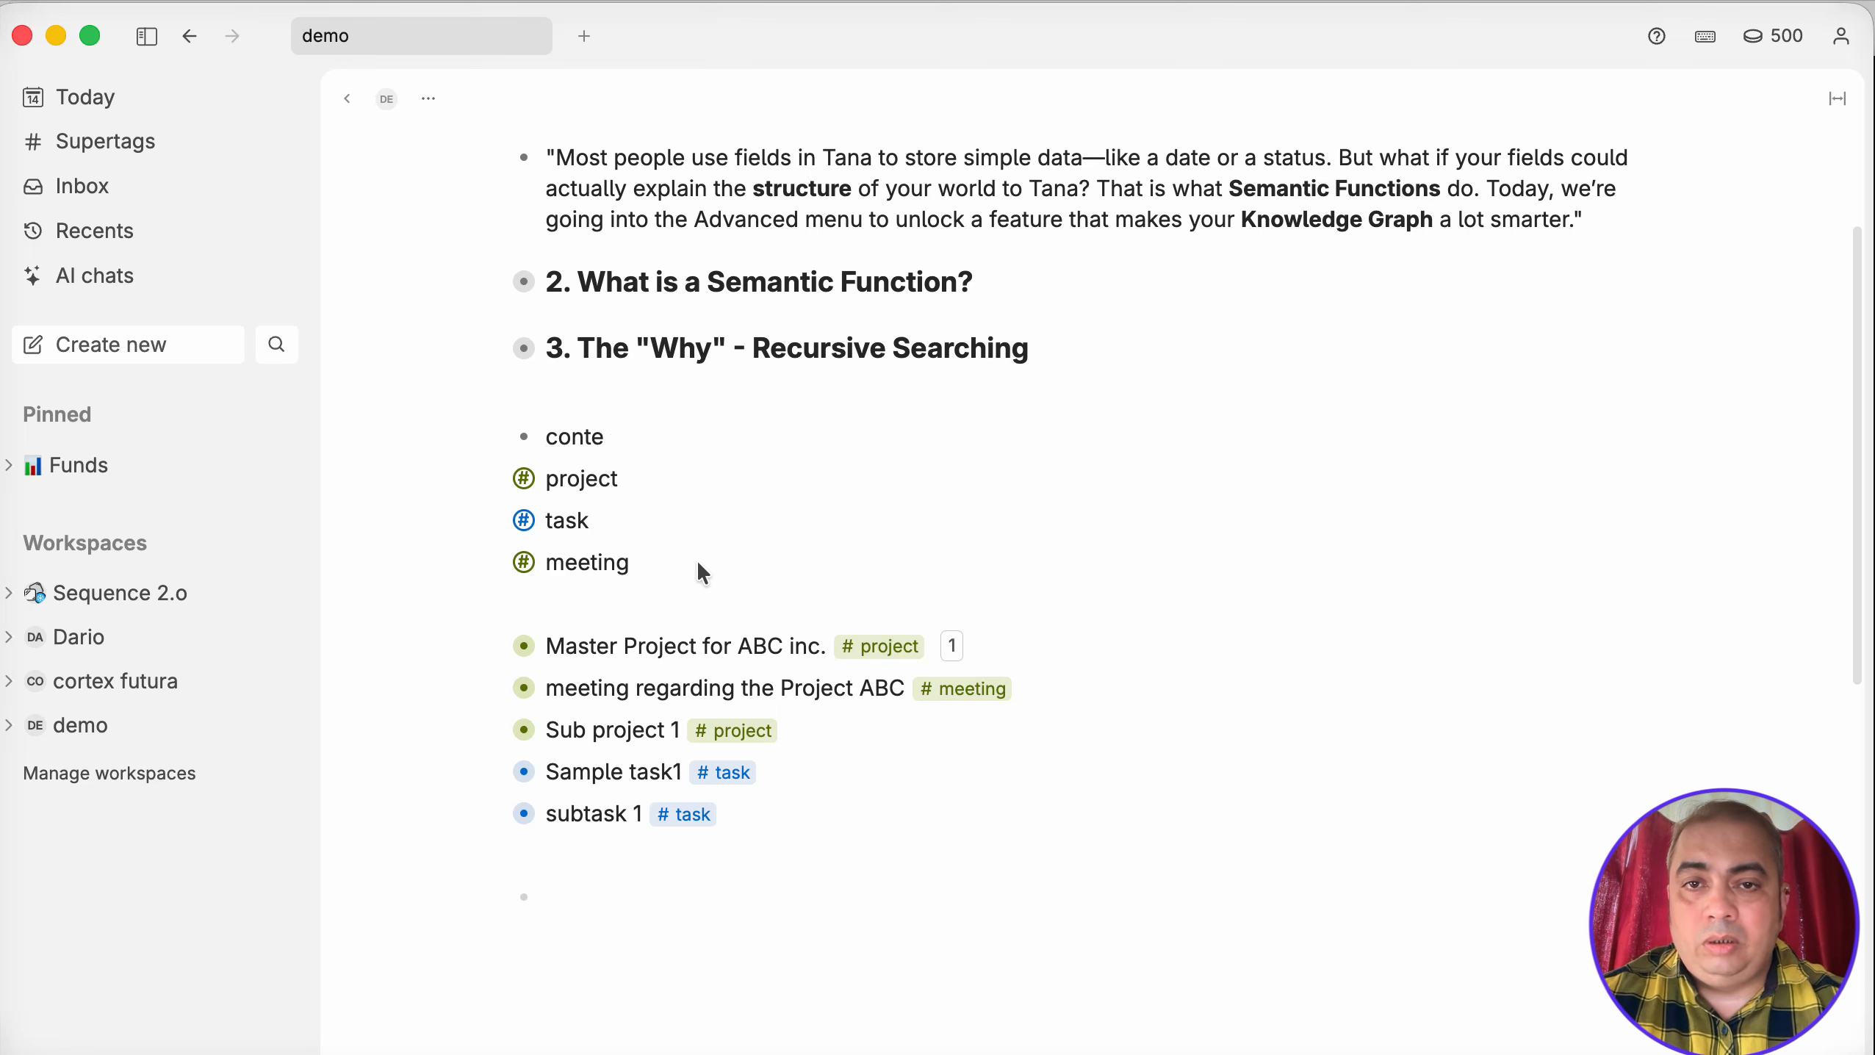
text(xt)
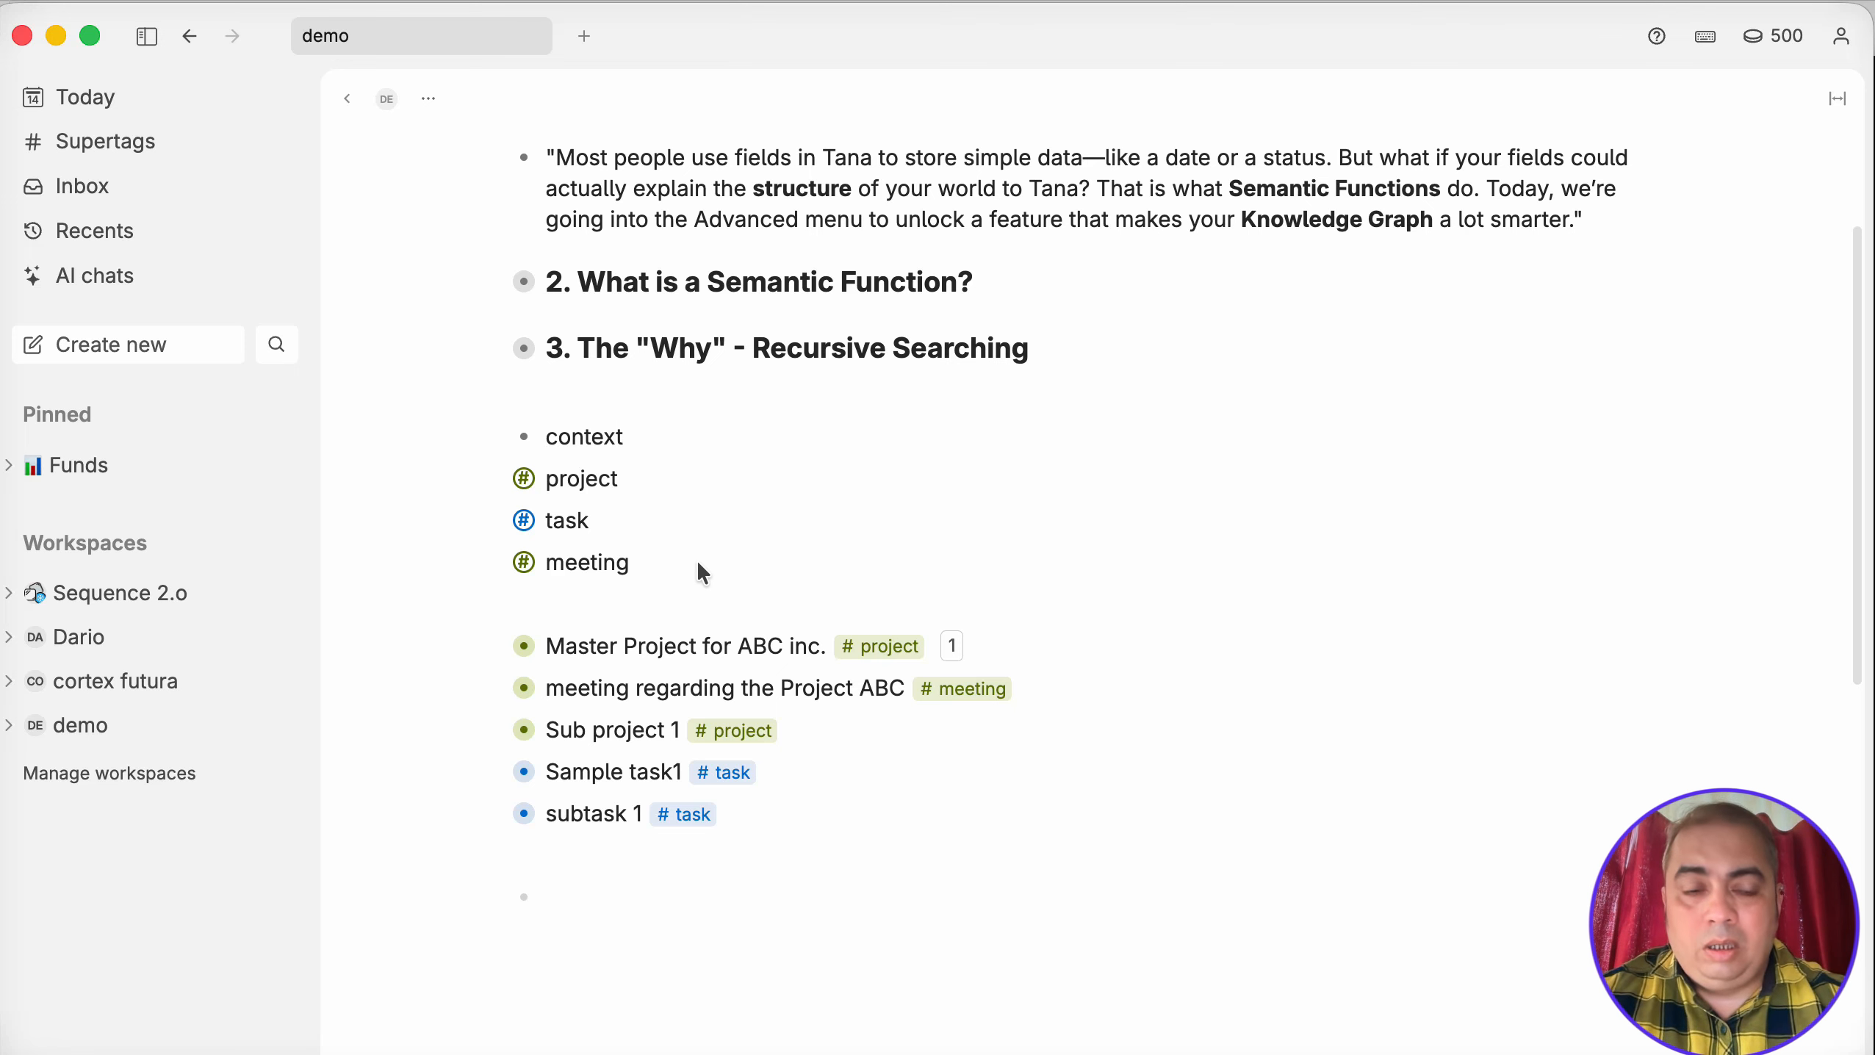
Convert the context node to a supertag.
key(super+k)
text(con)
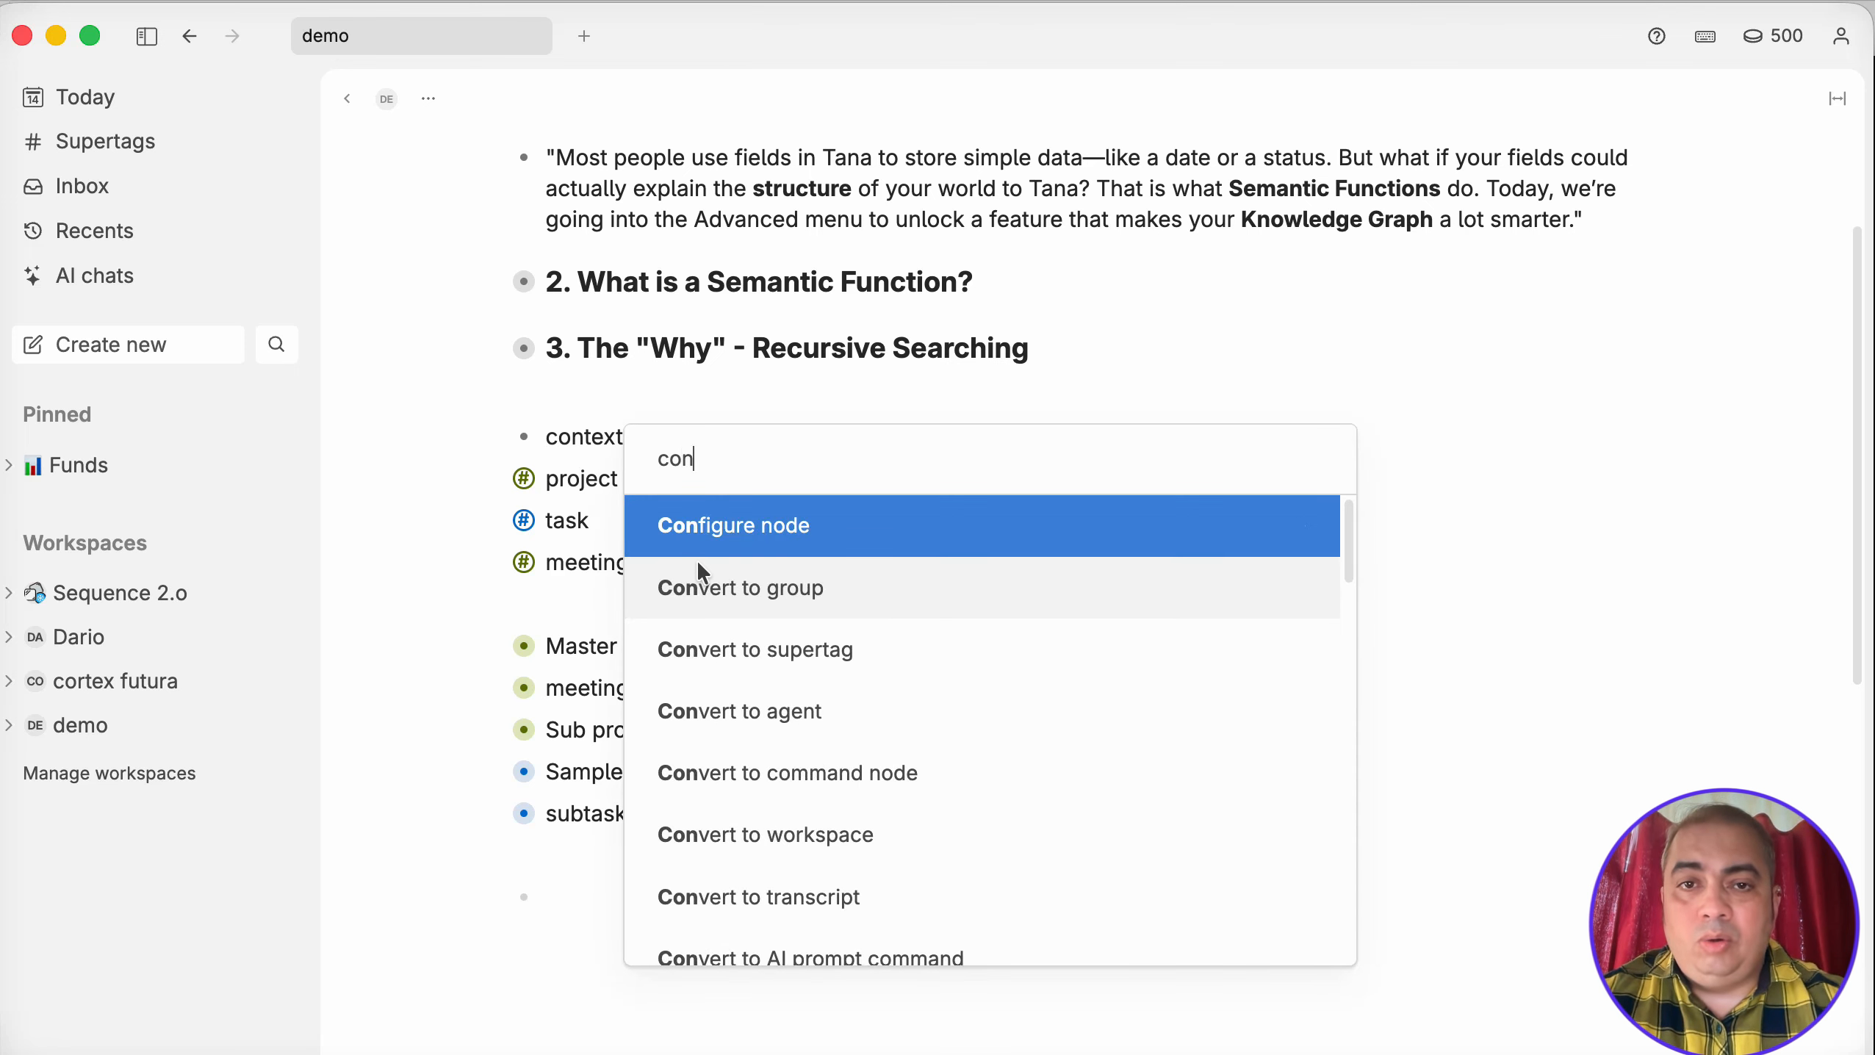
key(Down)
key(Down)
key(Return)
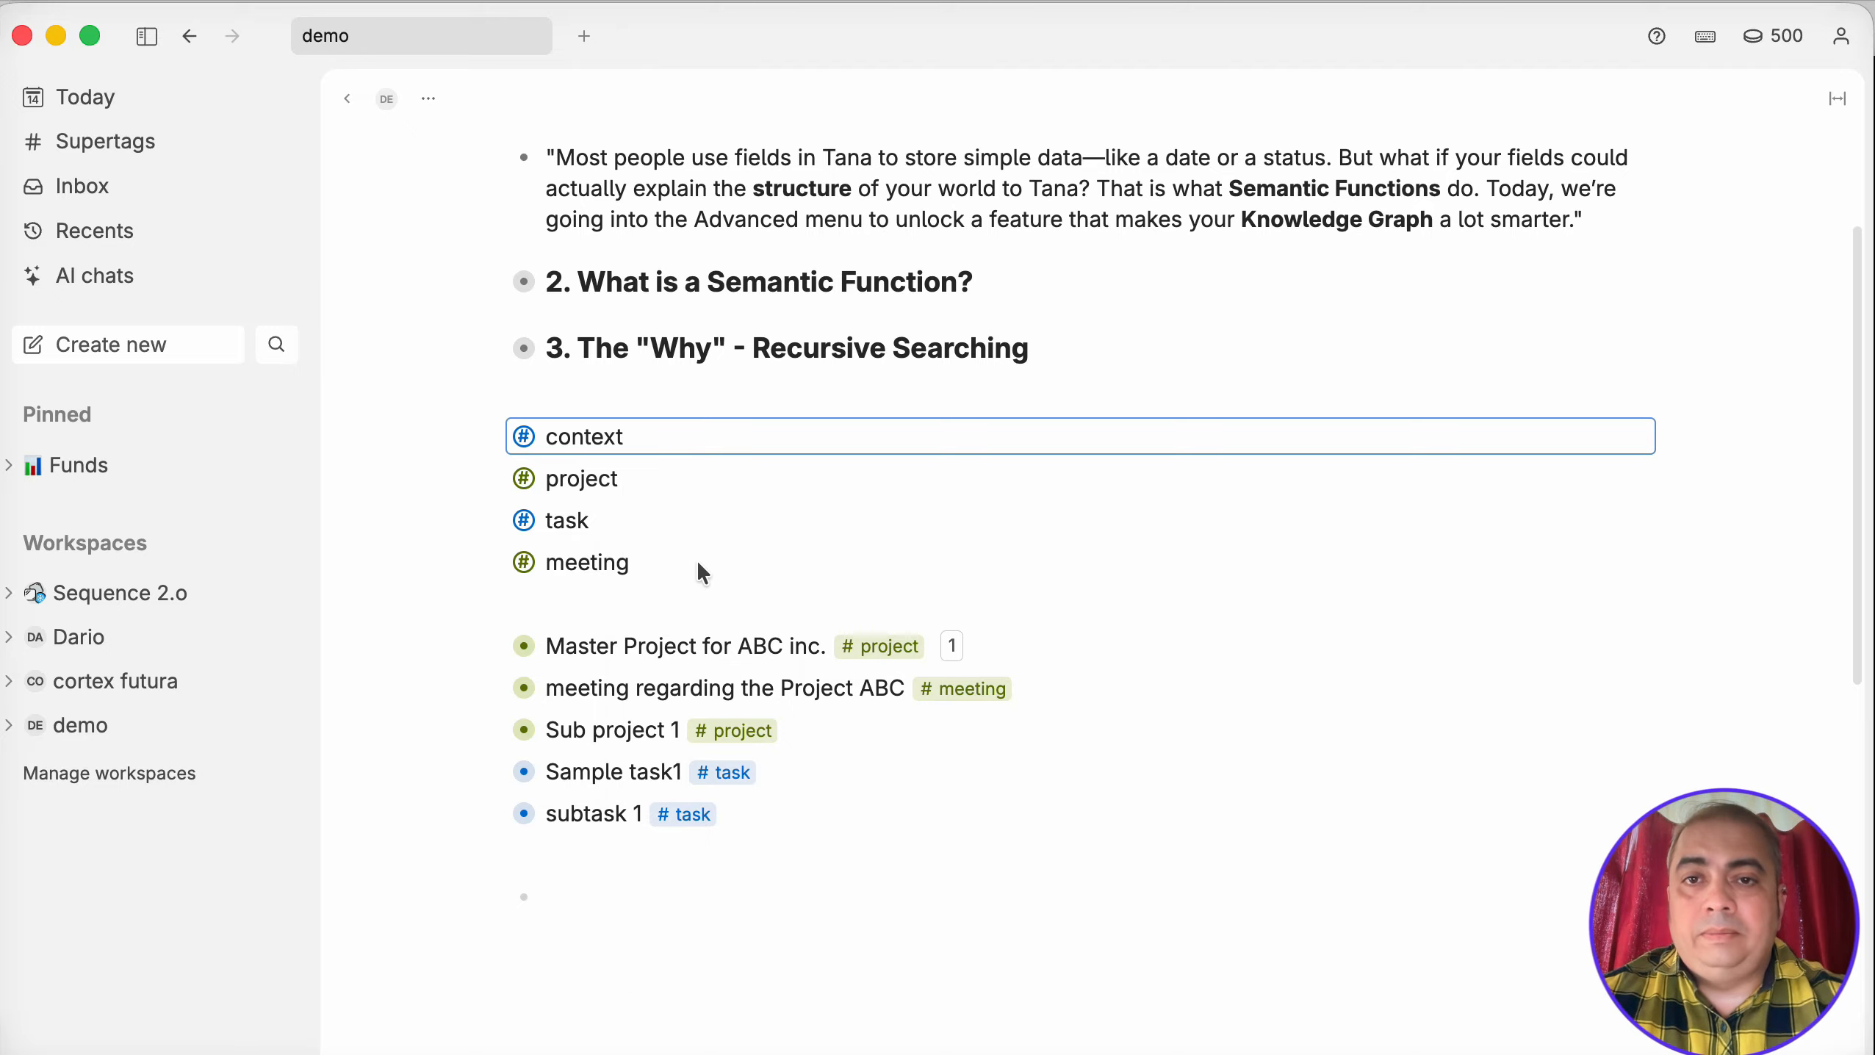
Open the context supertag's configuration and add a field named "Context" to its default content.
right_click(529, 441)
click(583, 455)
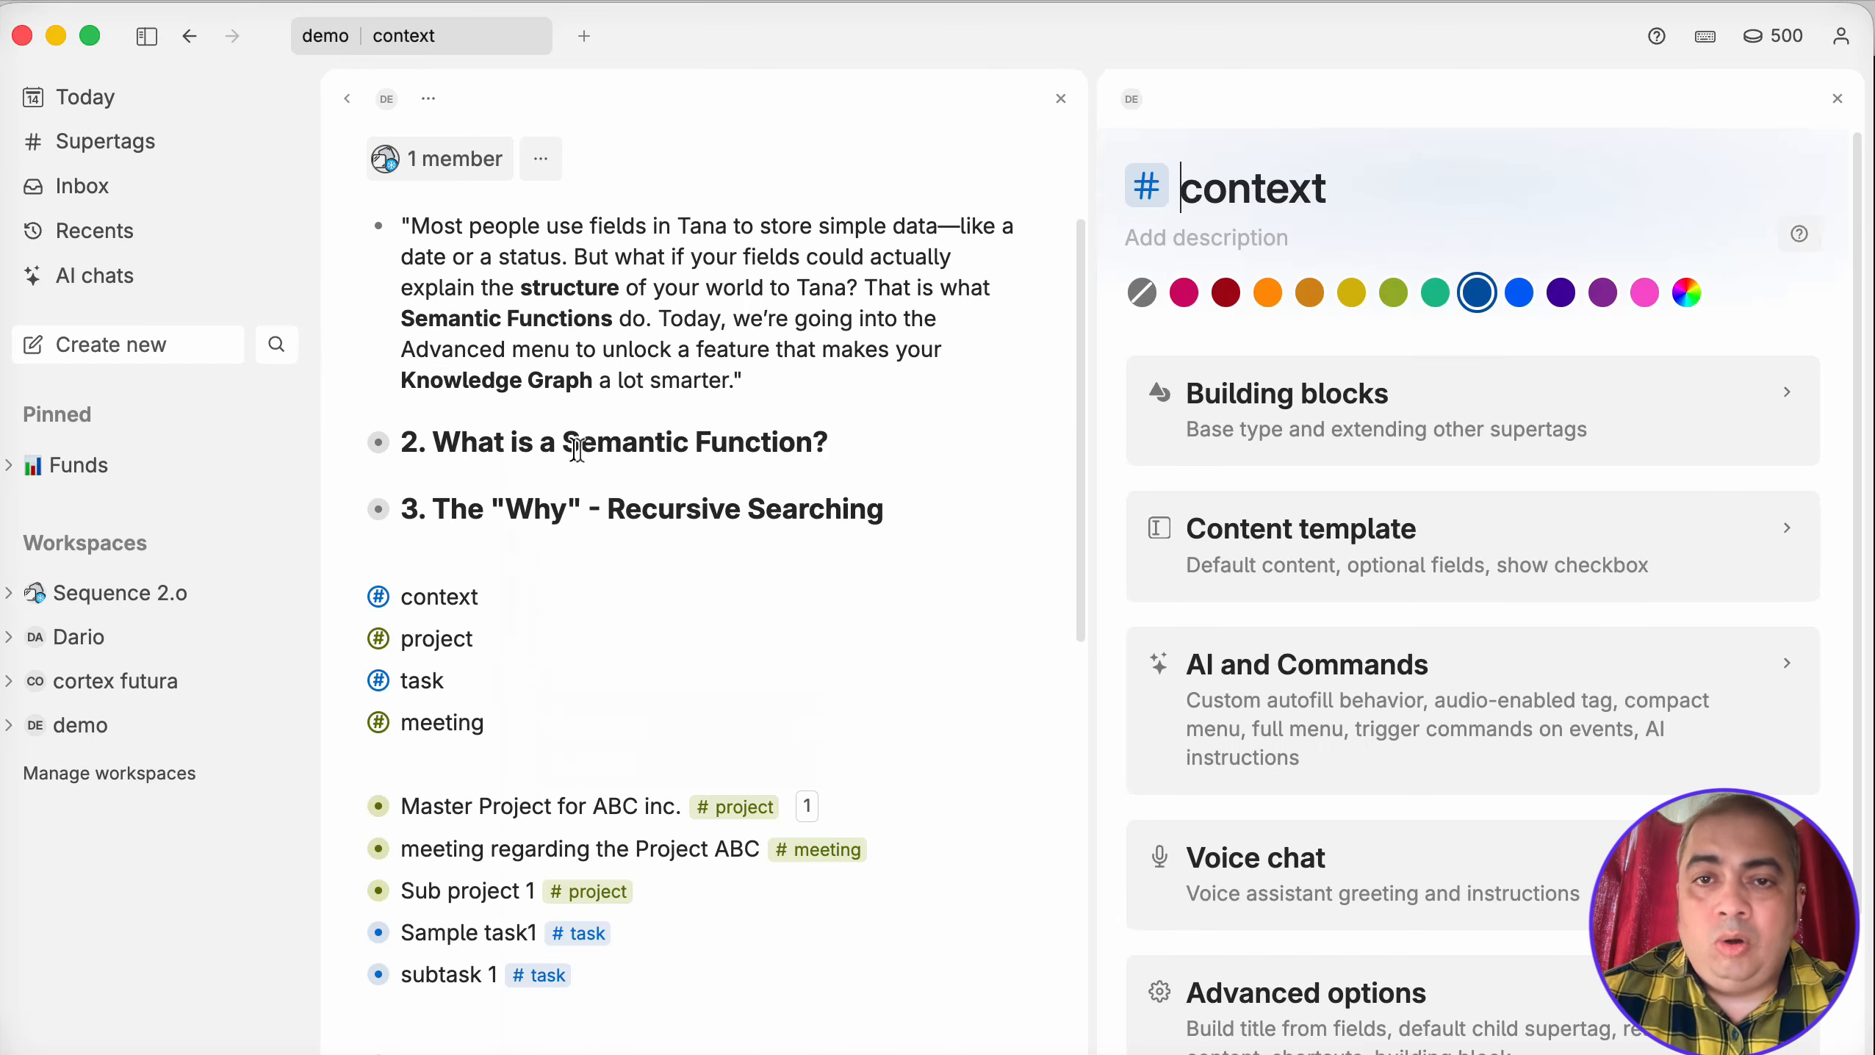
click(1185, 563)
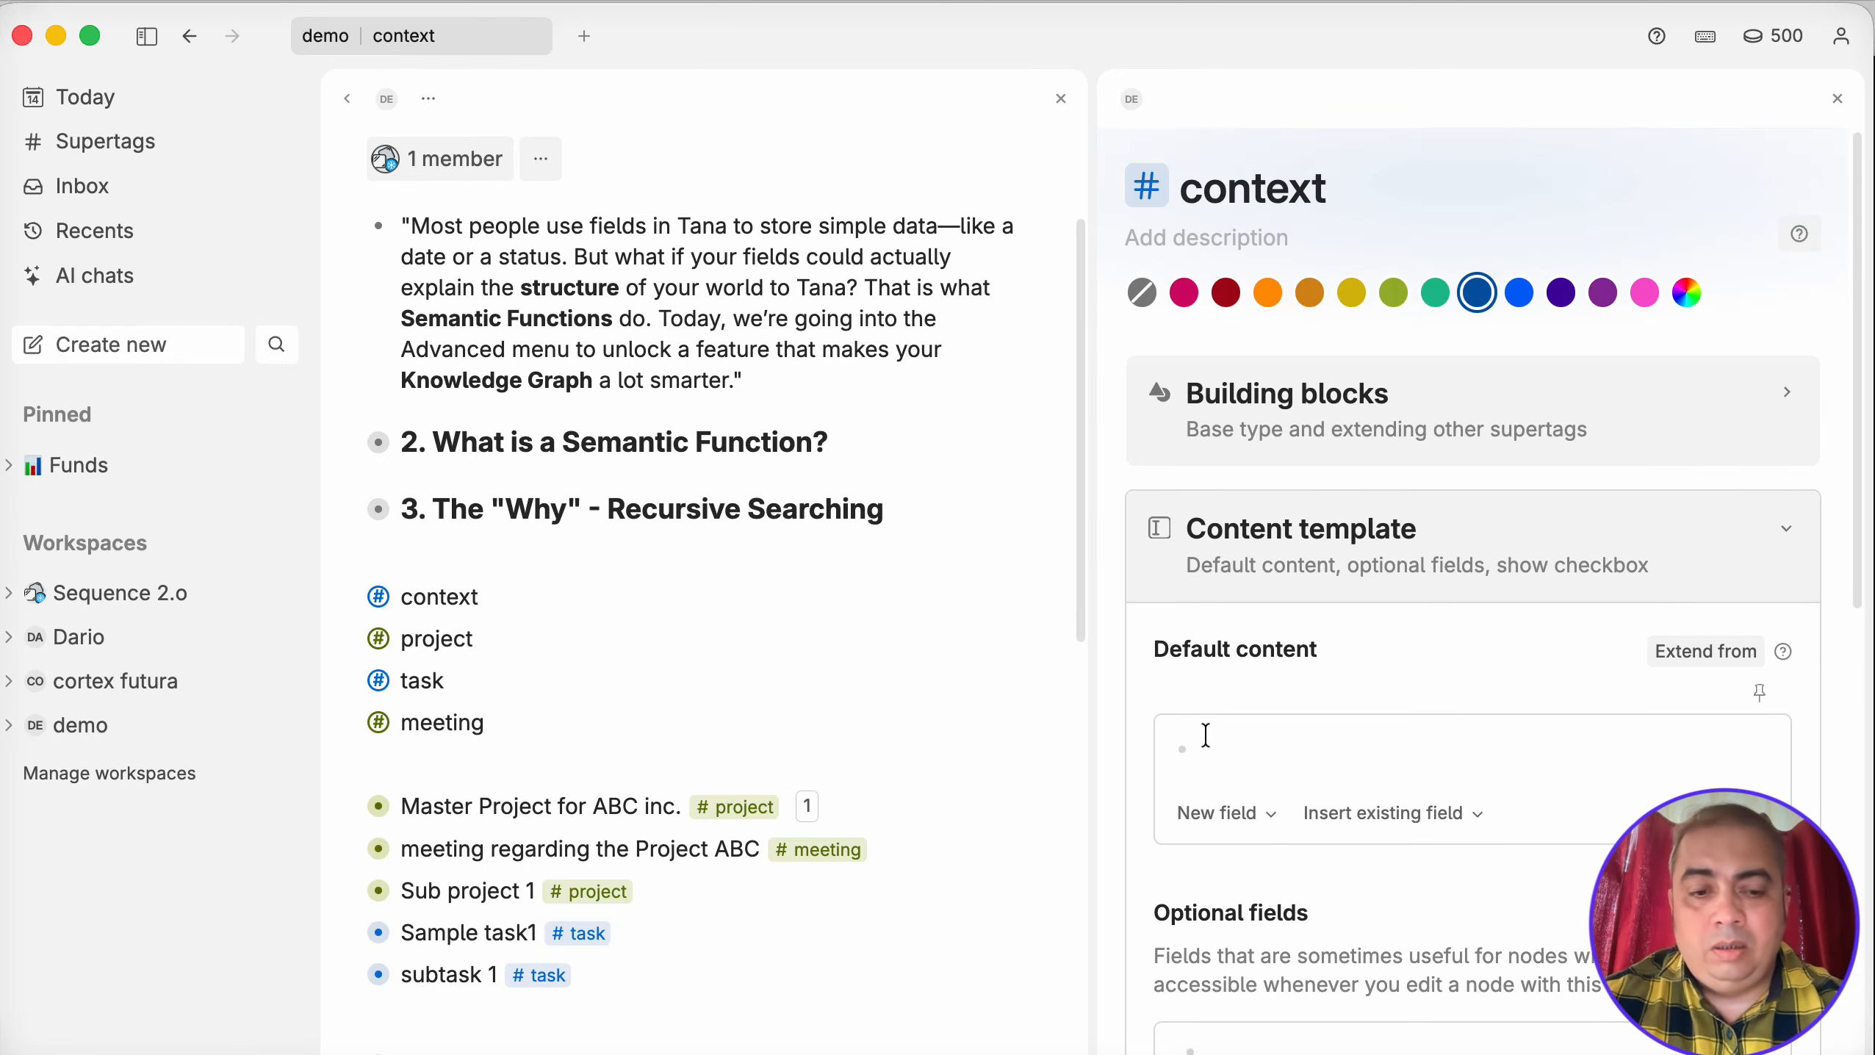
text(>)
text(Context)
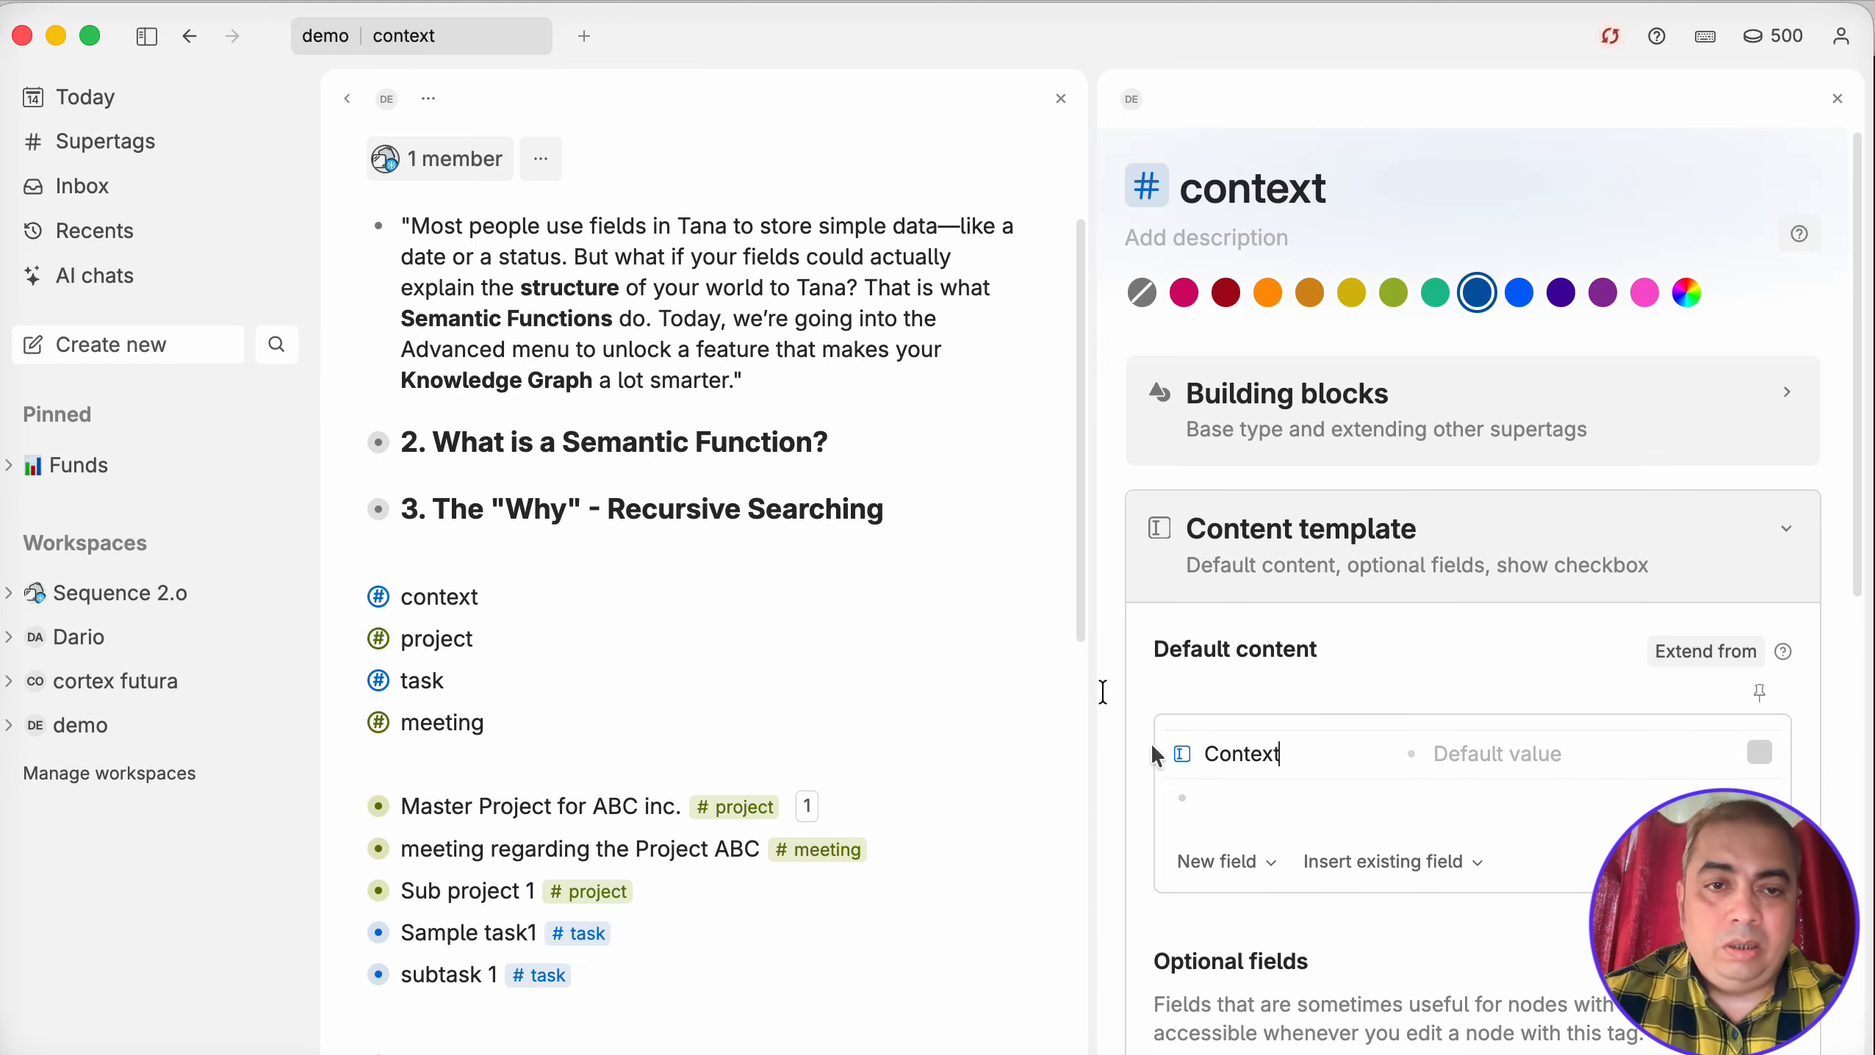
Configure the Context field with the type Options from supertag and choose context as its source supertag.
click(1182, 757)
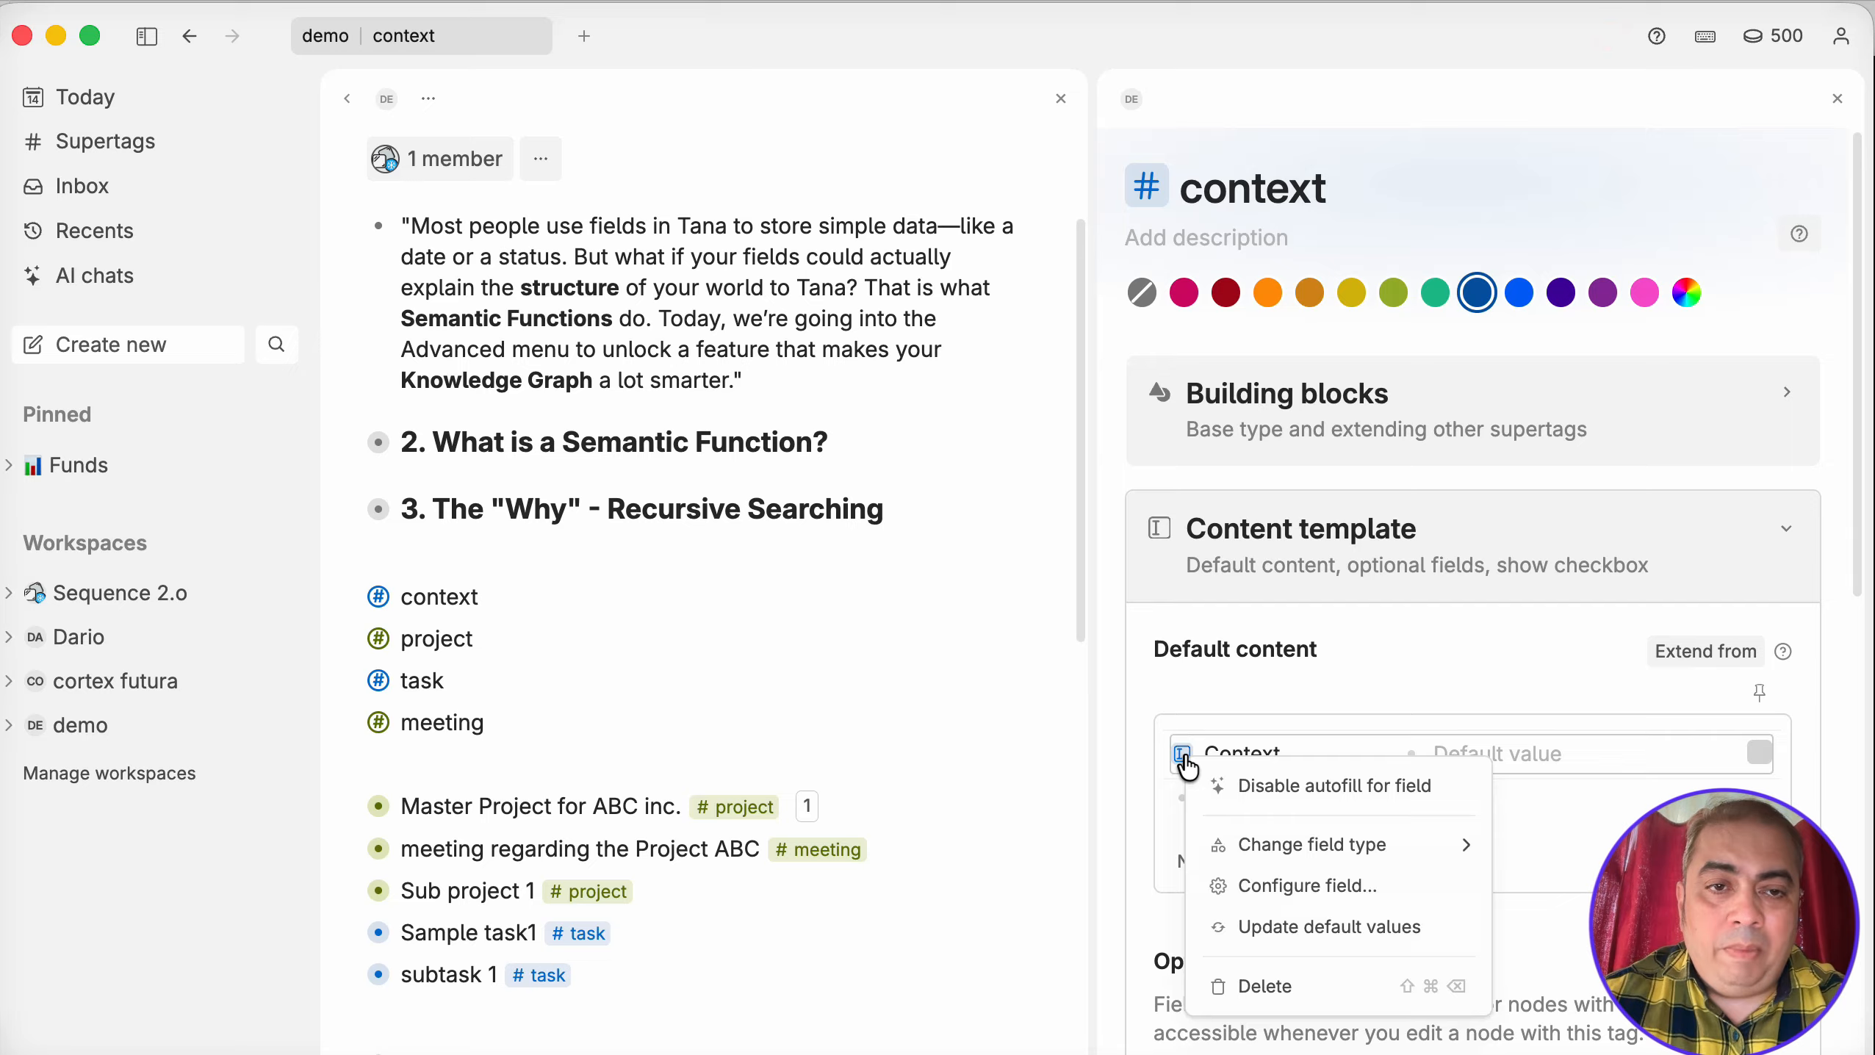
click(1306, 885)
click(1495, 337)
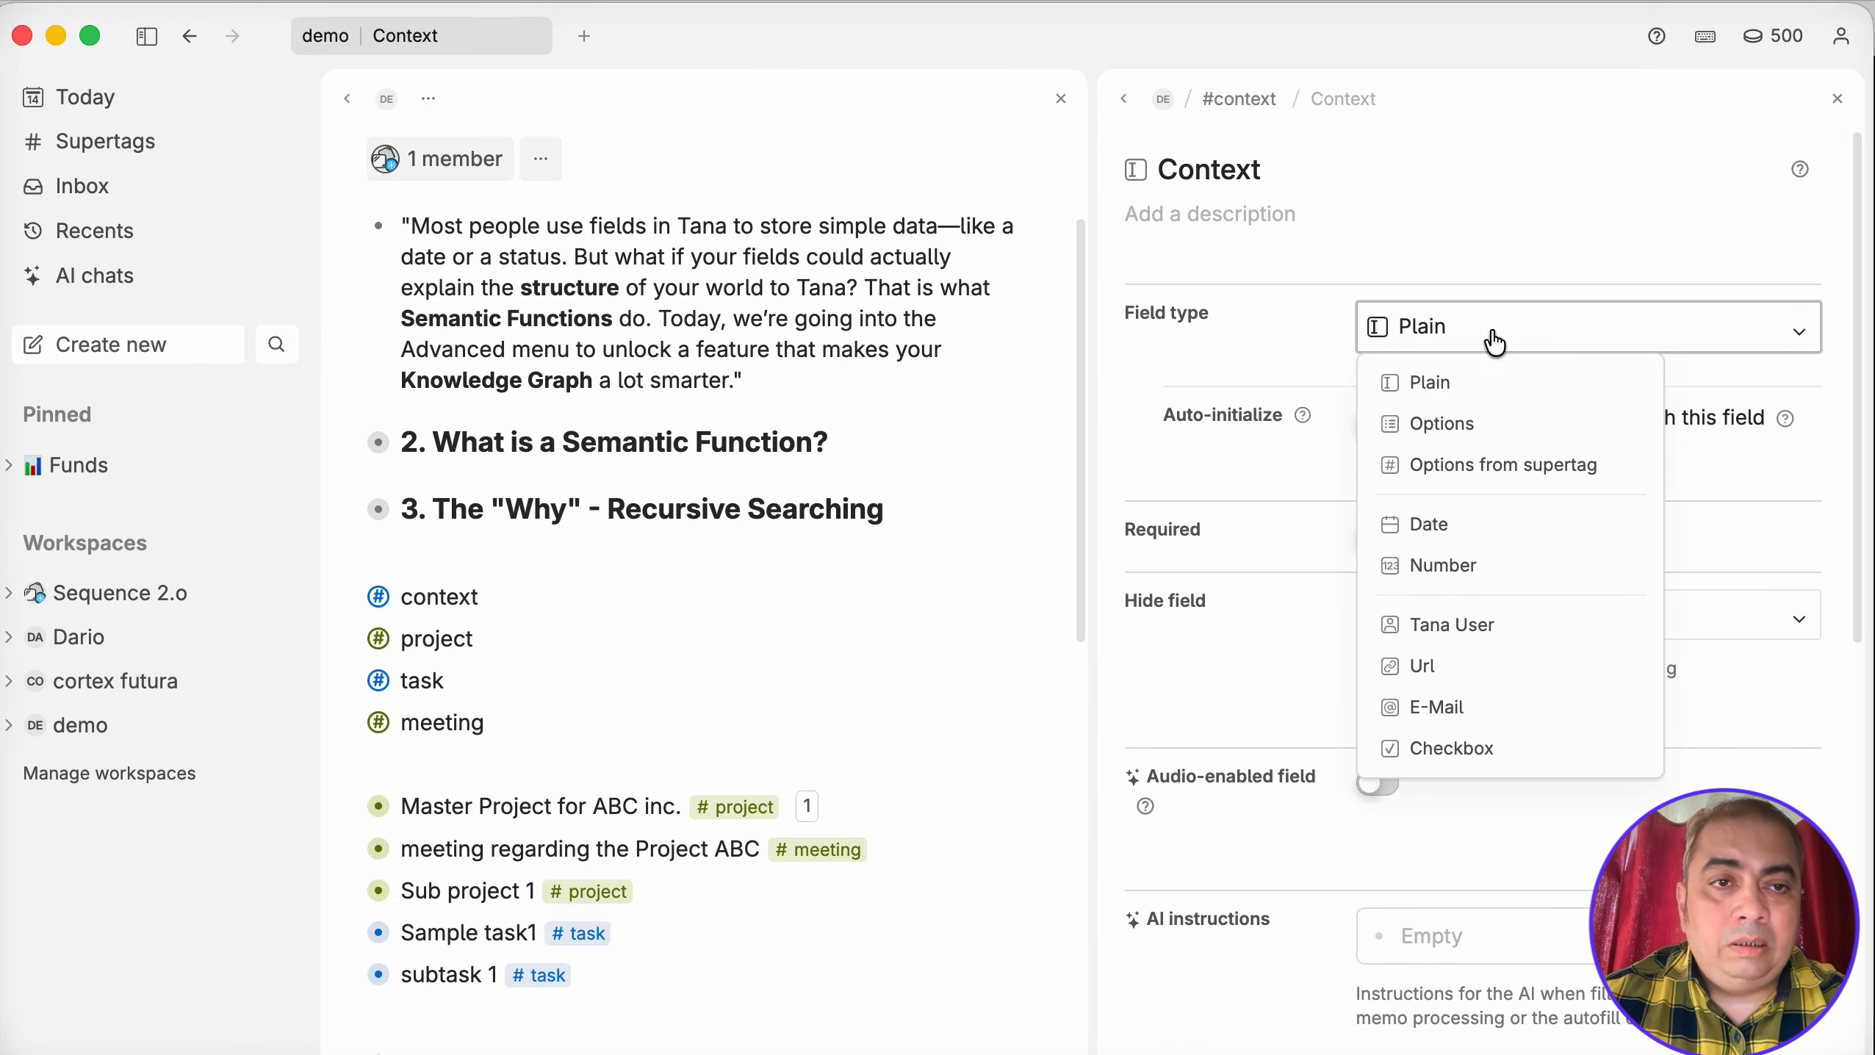
click(1514, 466)
click(1466, 418)
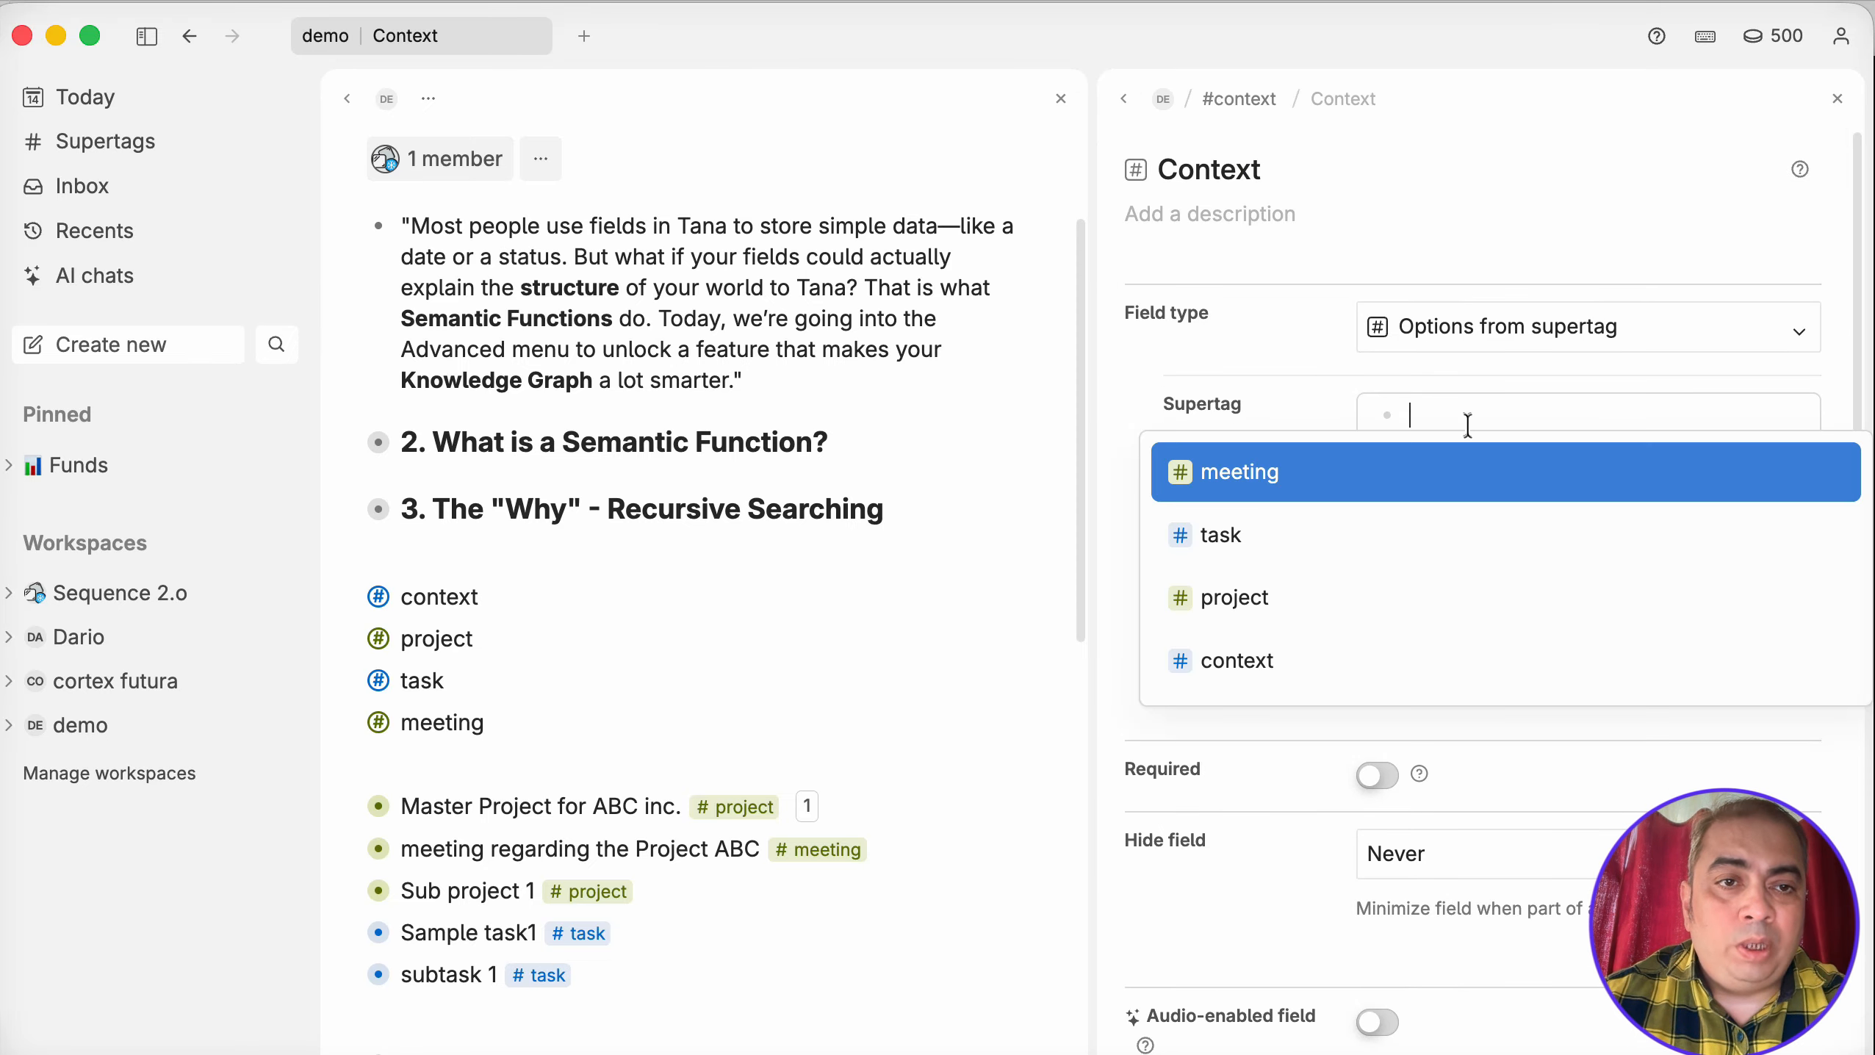
click(1267, 661)
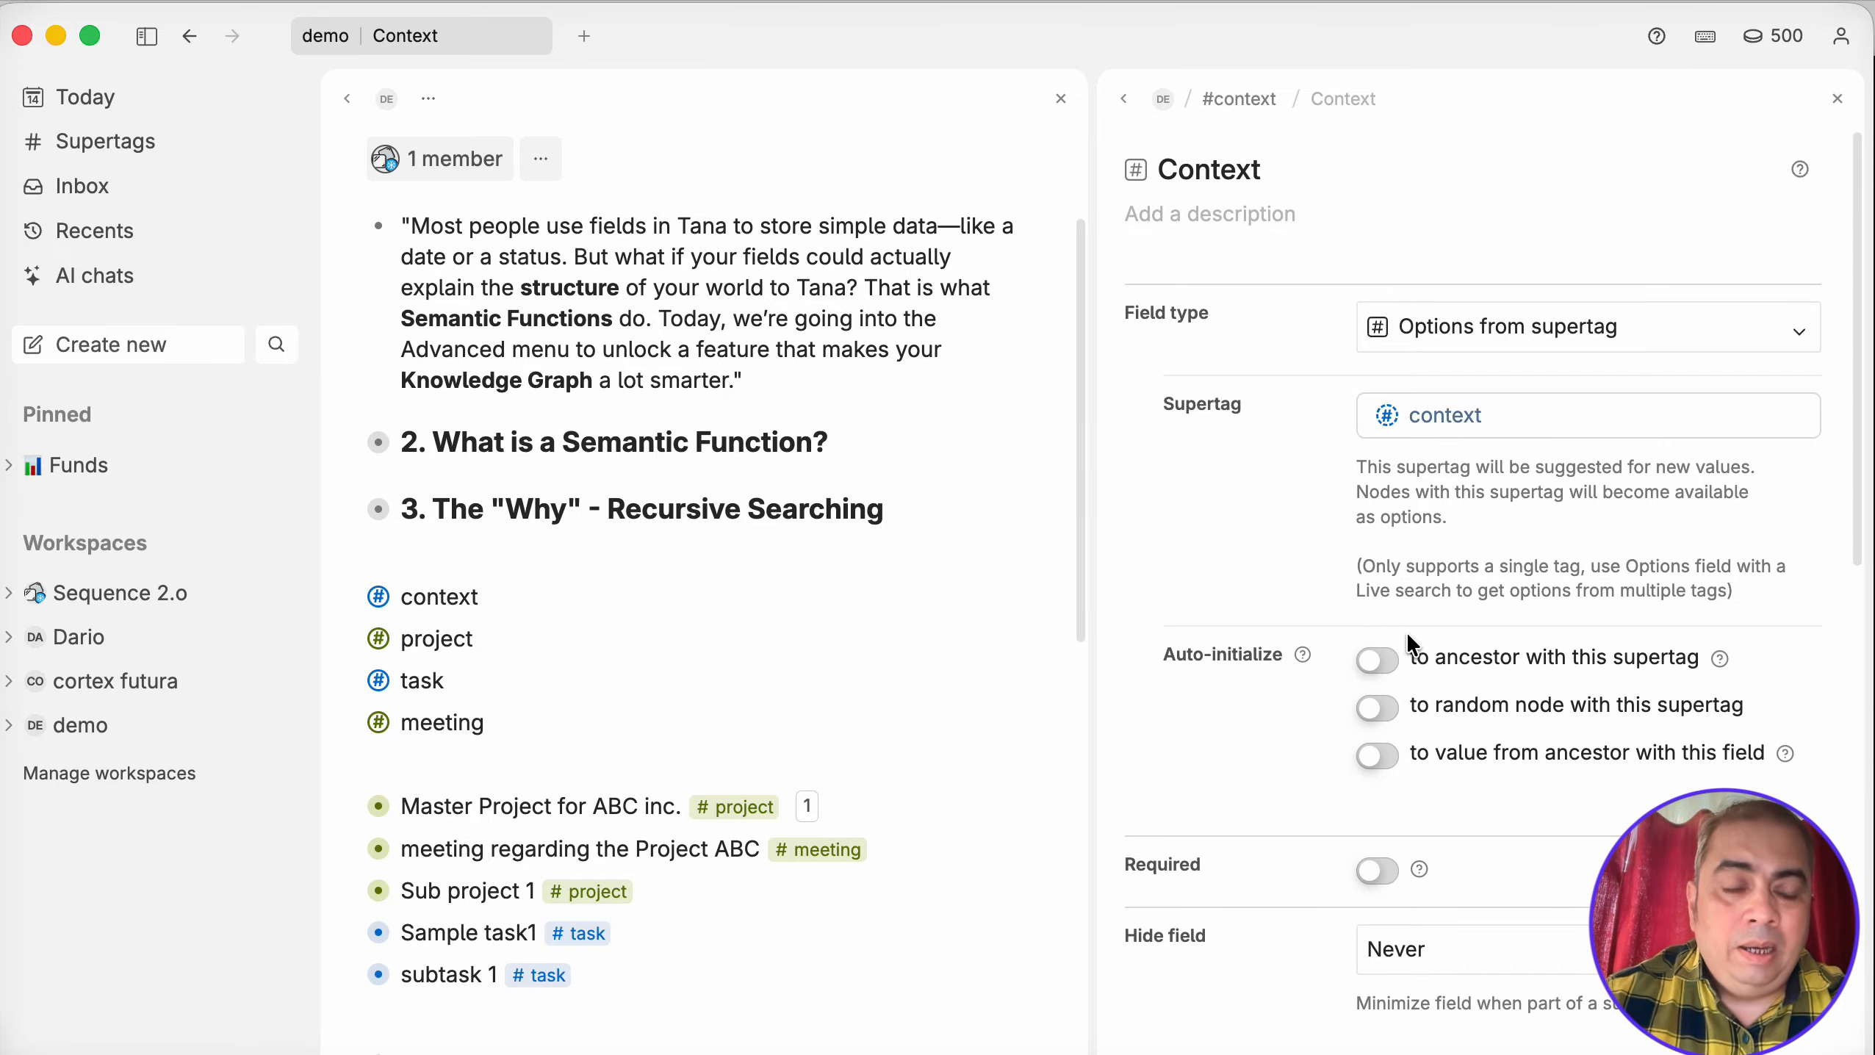
Enable the semantic function for the Context field in its advanced settings, choose the function type, and close the field configuration.
scroll(1521, 635, down, 10)
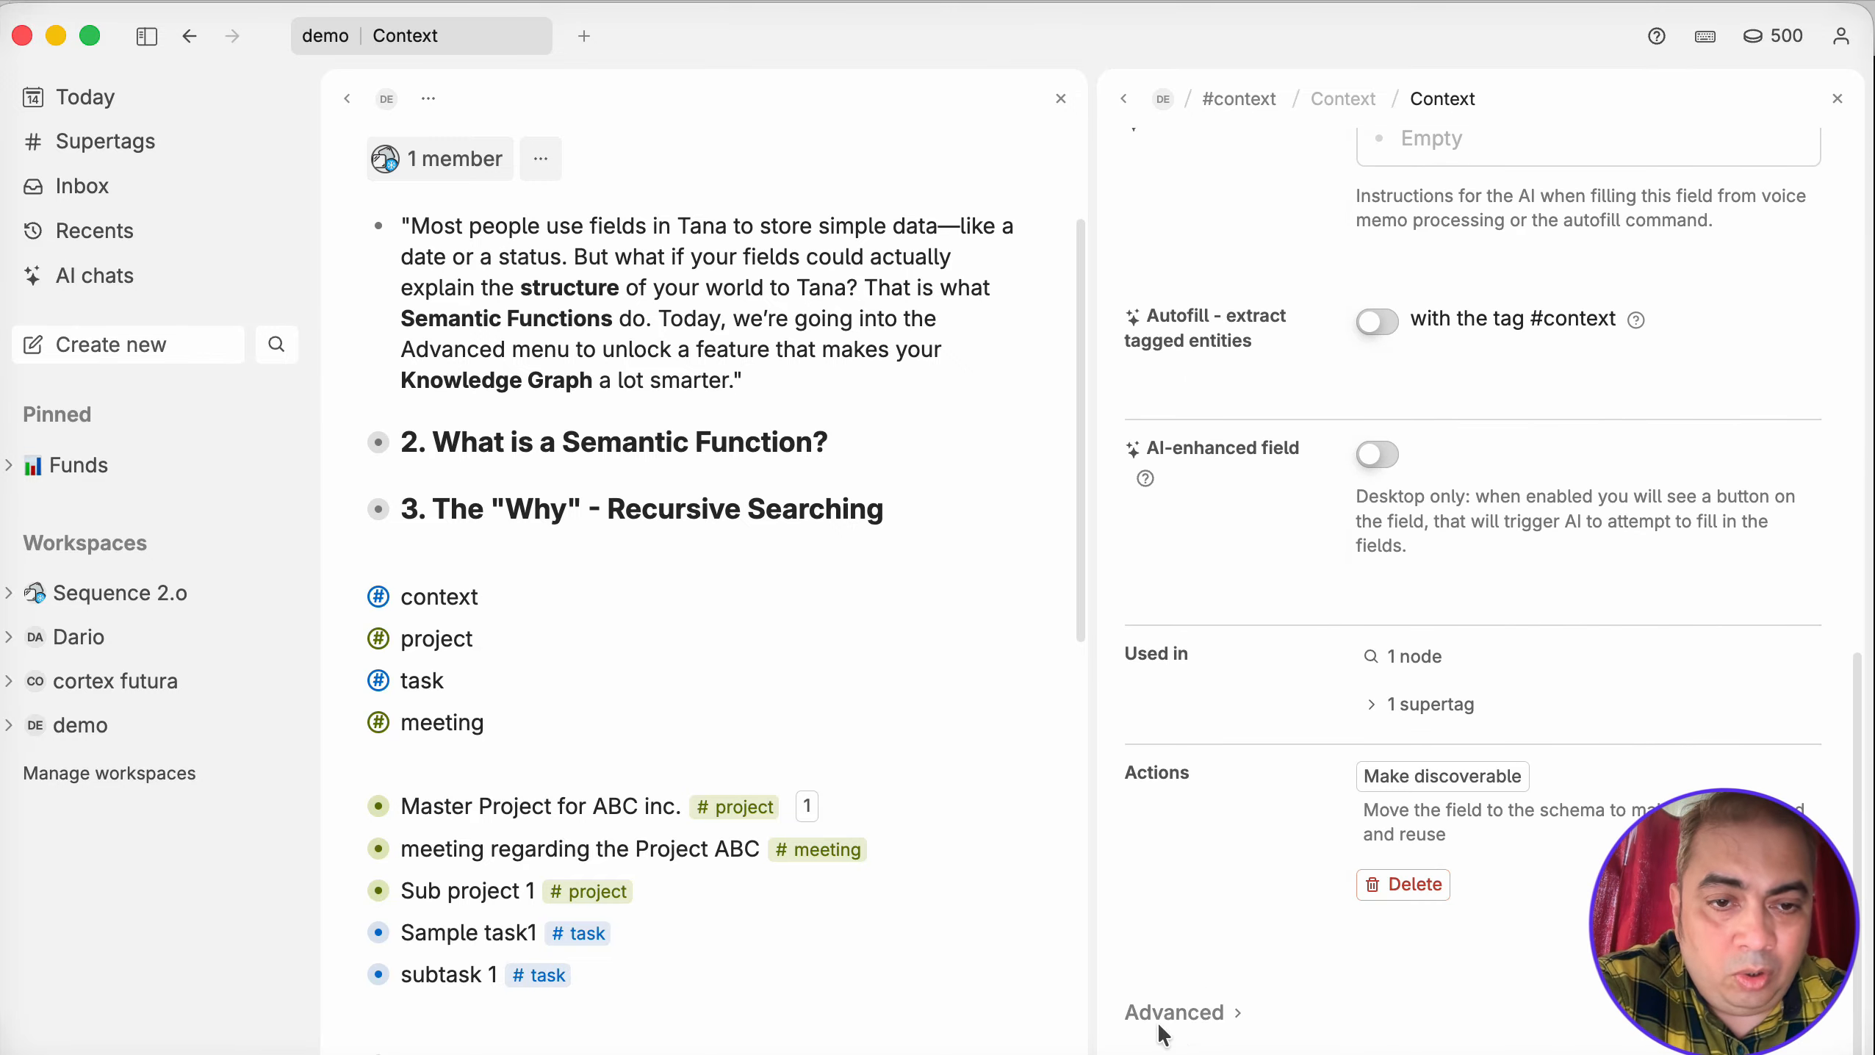
click(1216, 1015)
scroll(1314, 979, down, 5)
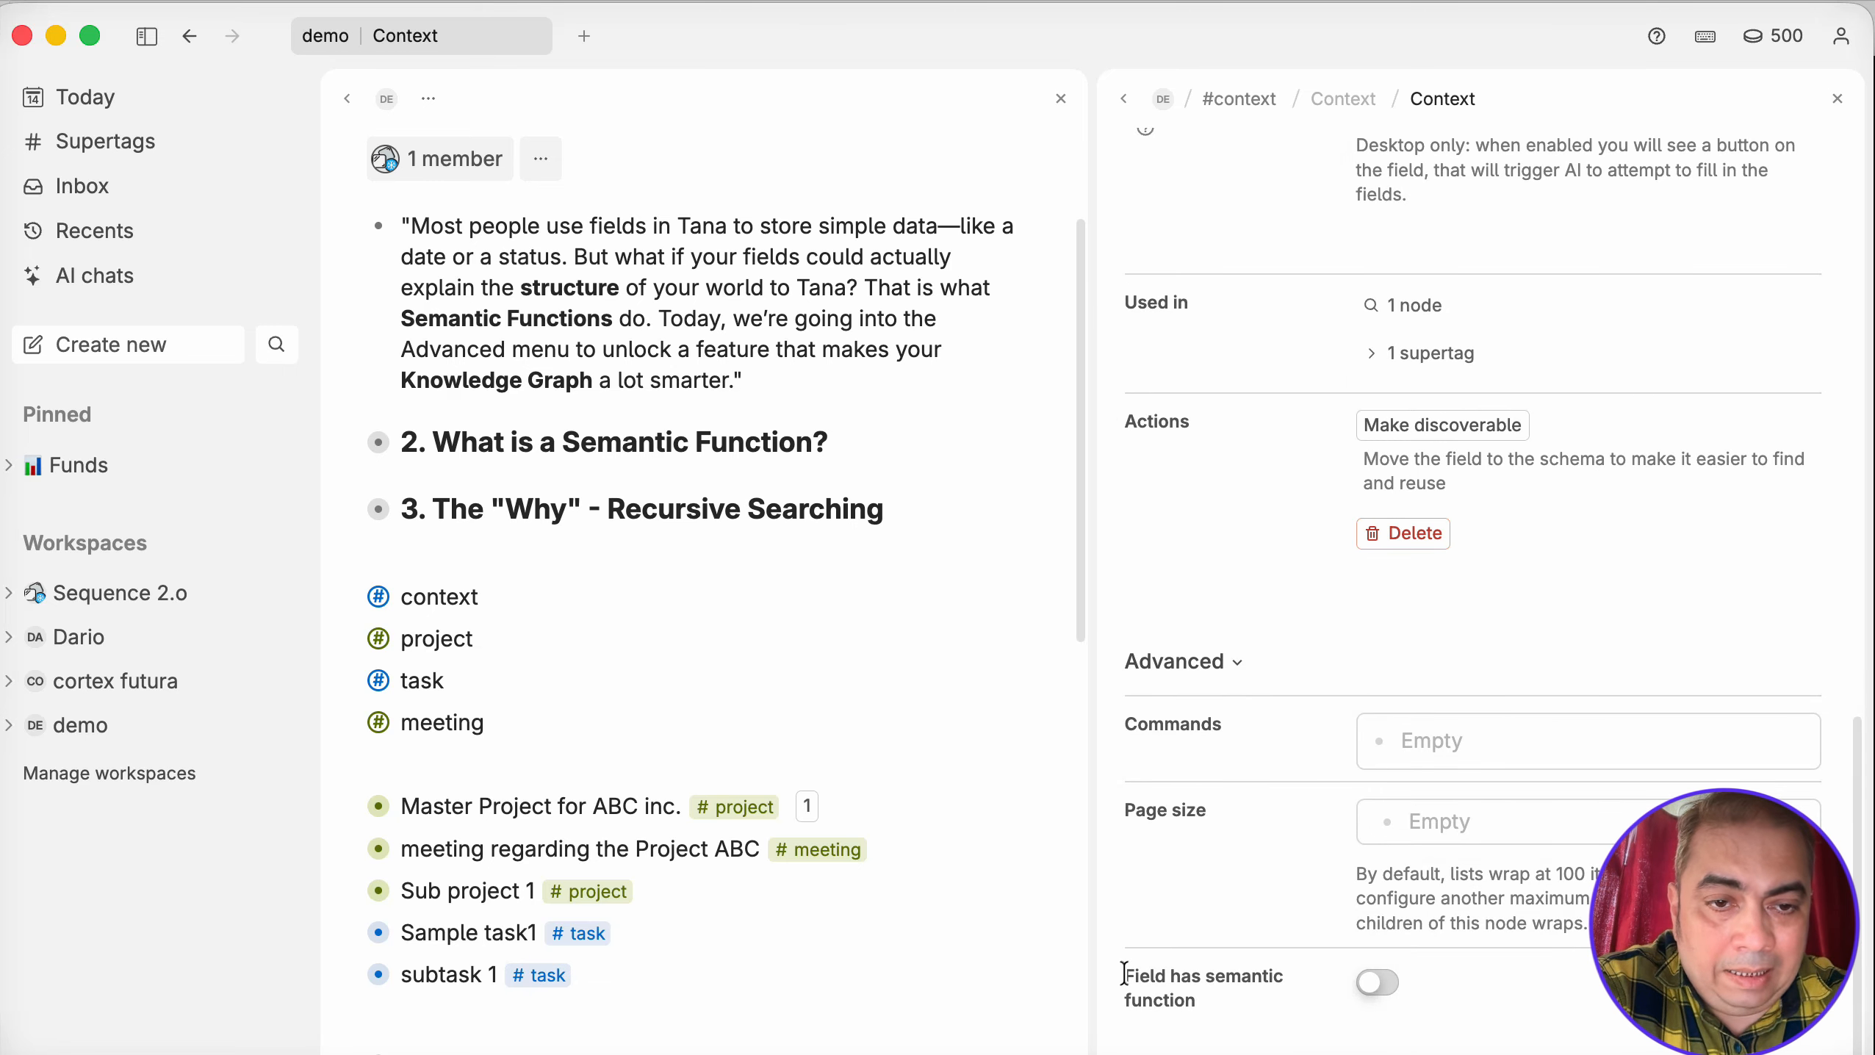
drag(1124, 974, 1207, 1002)
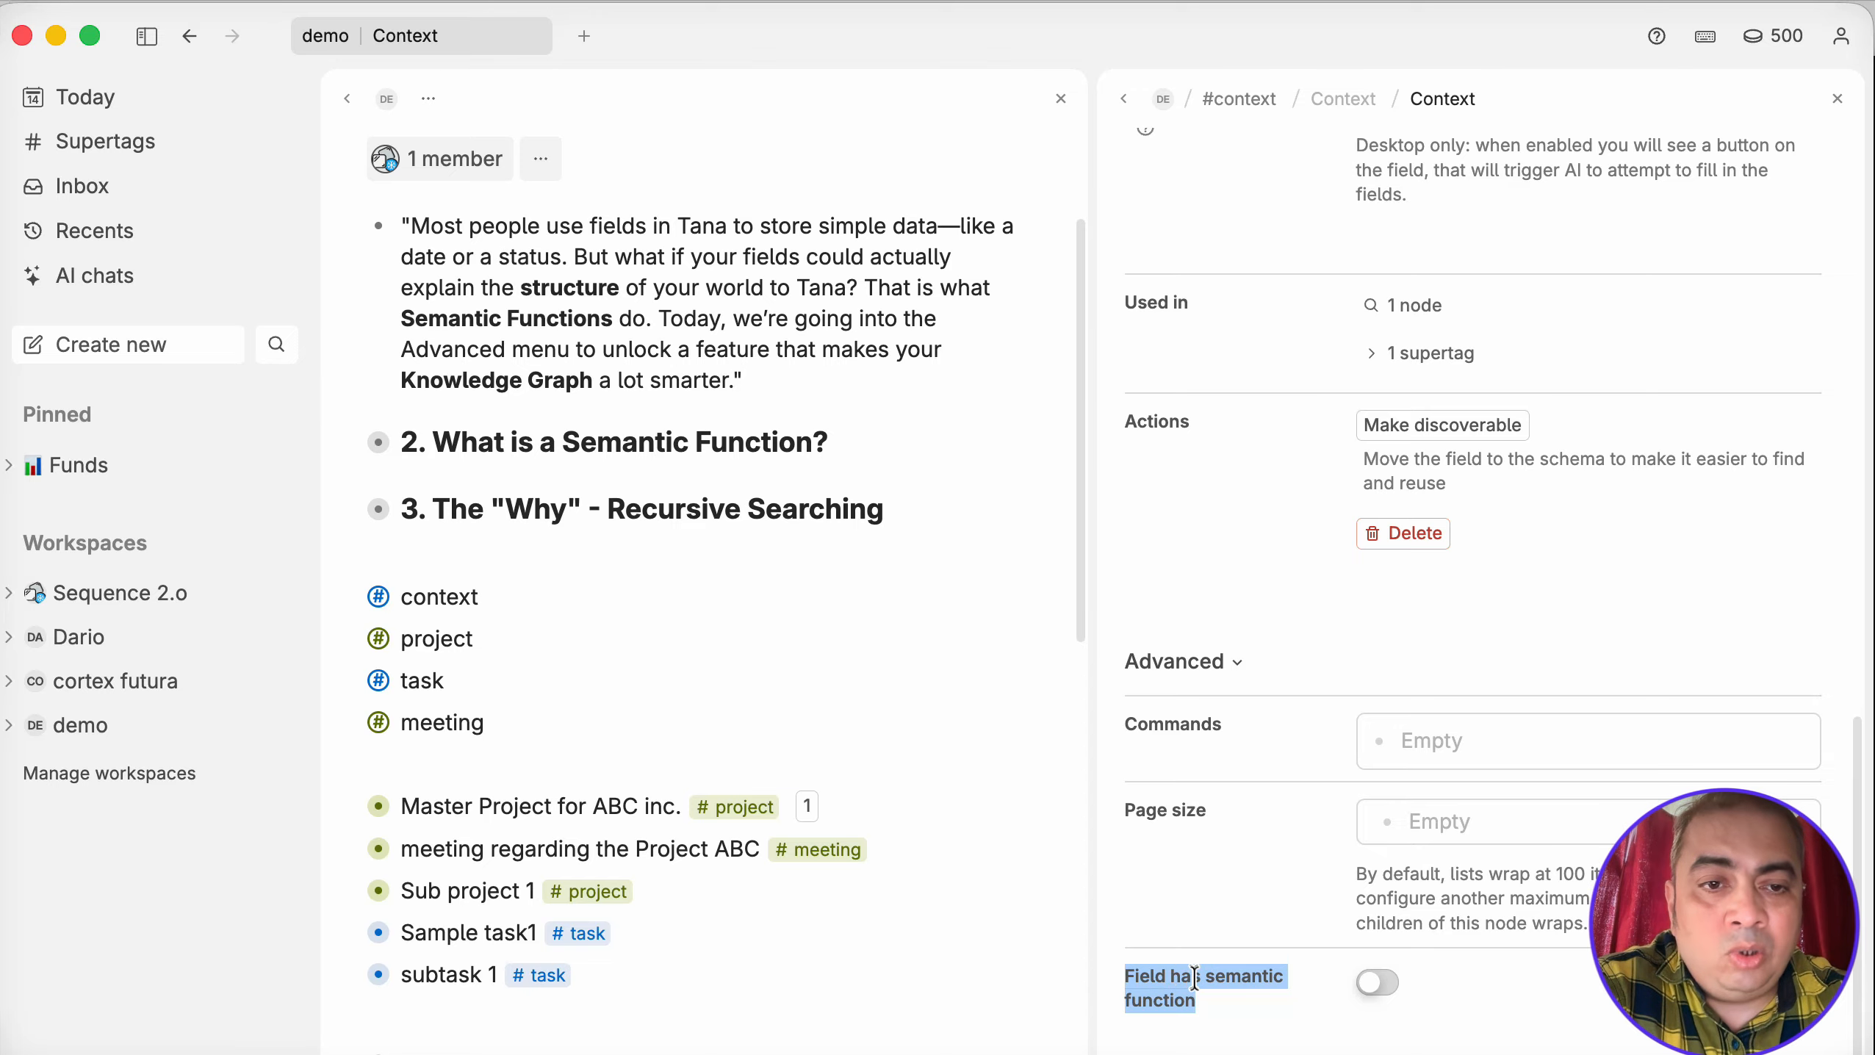
click(1378, 984)
scroll(1478, 983, down, 2)
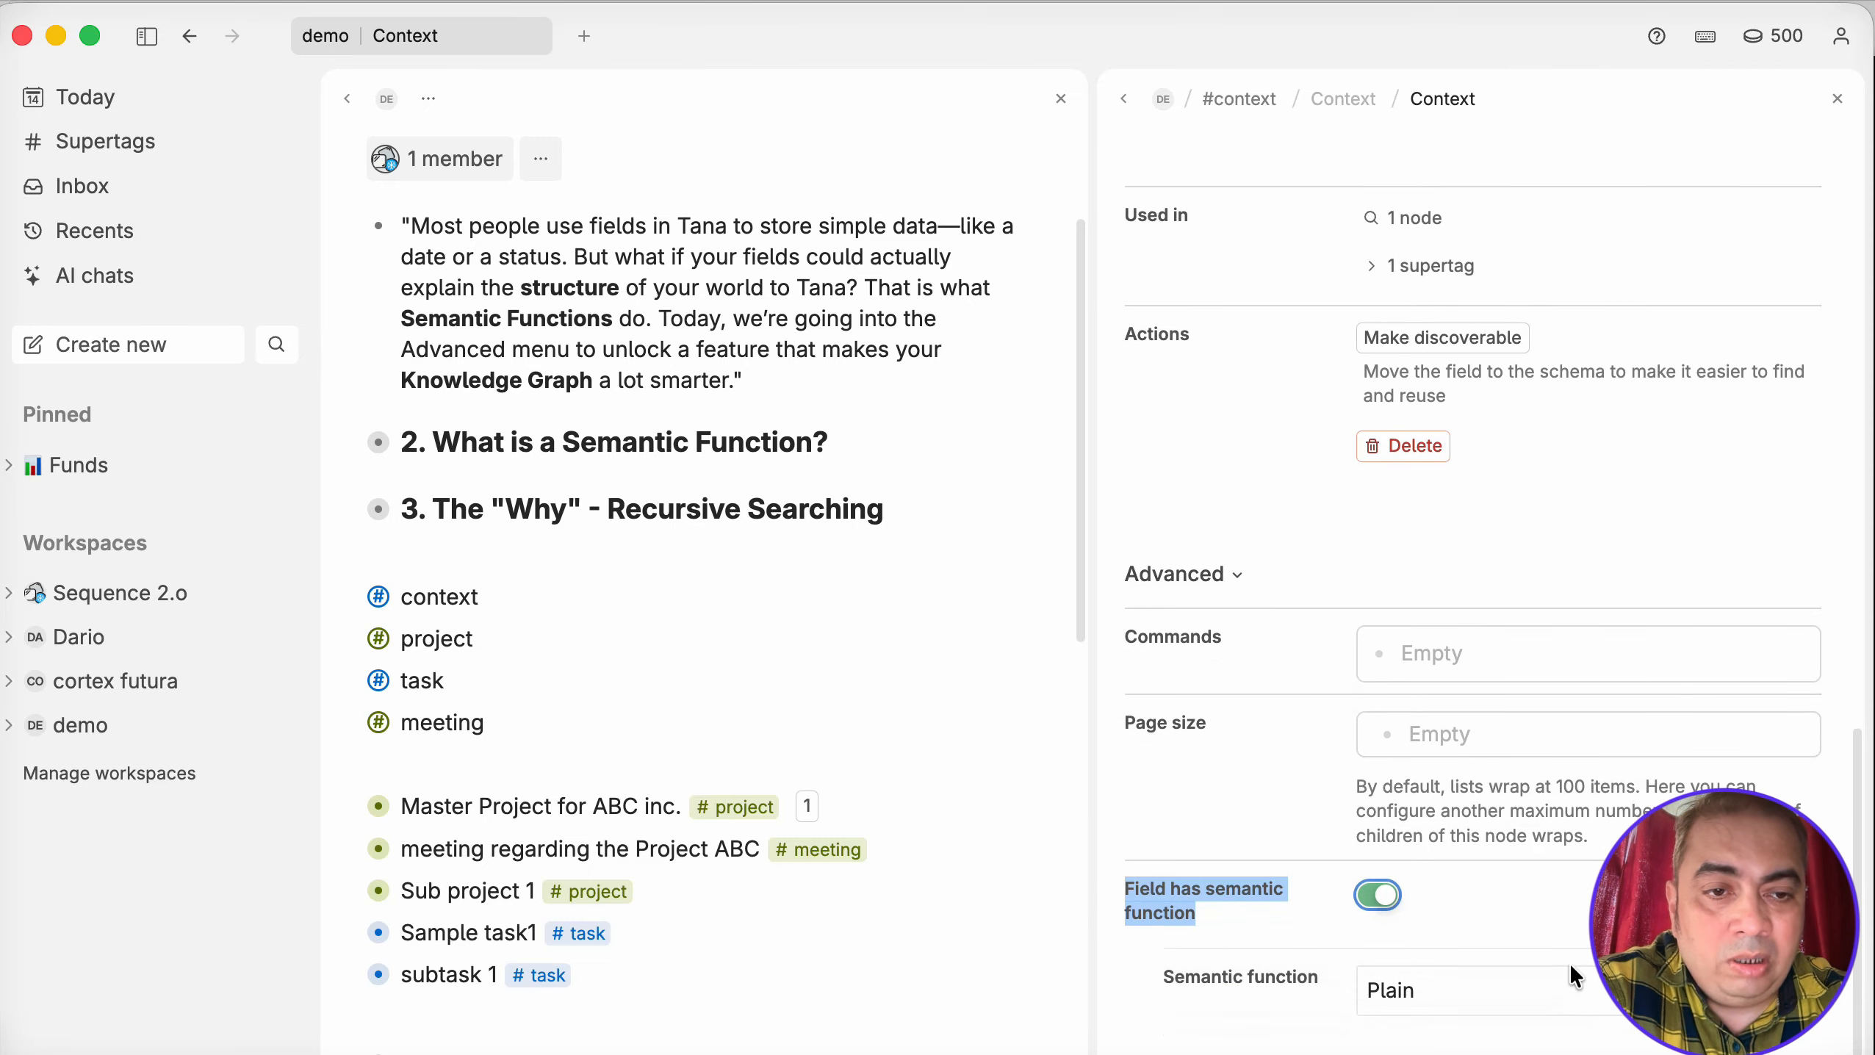
click(1443, 1001)
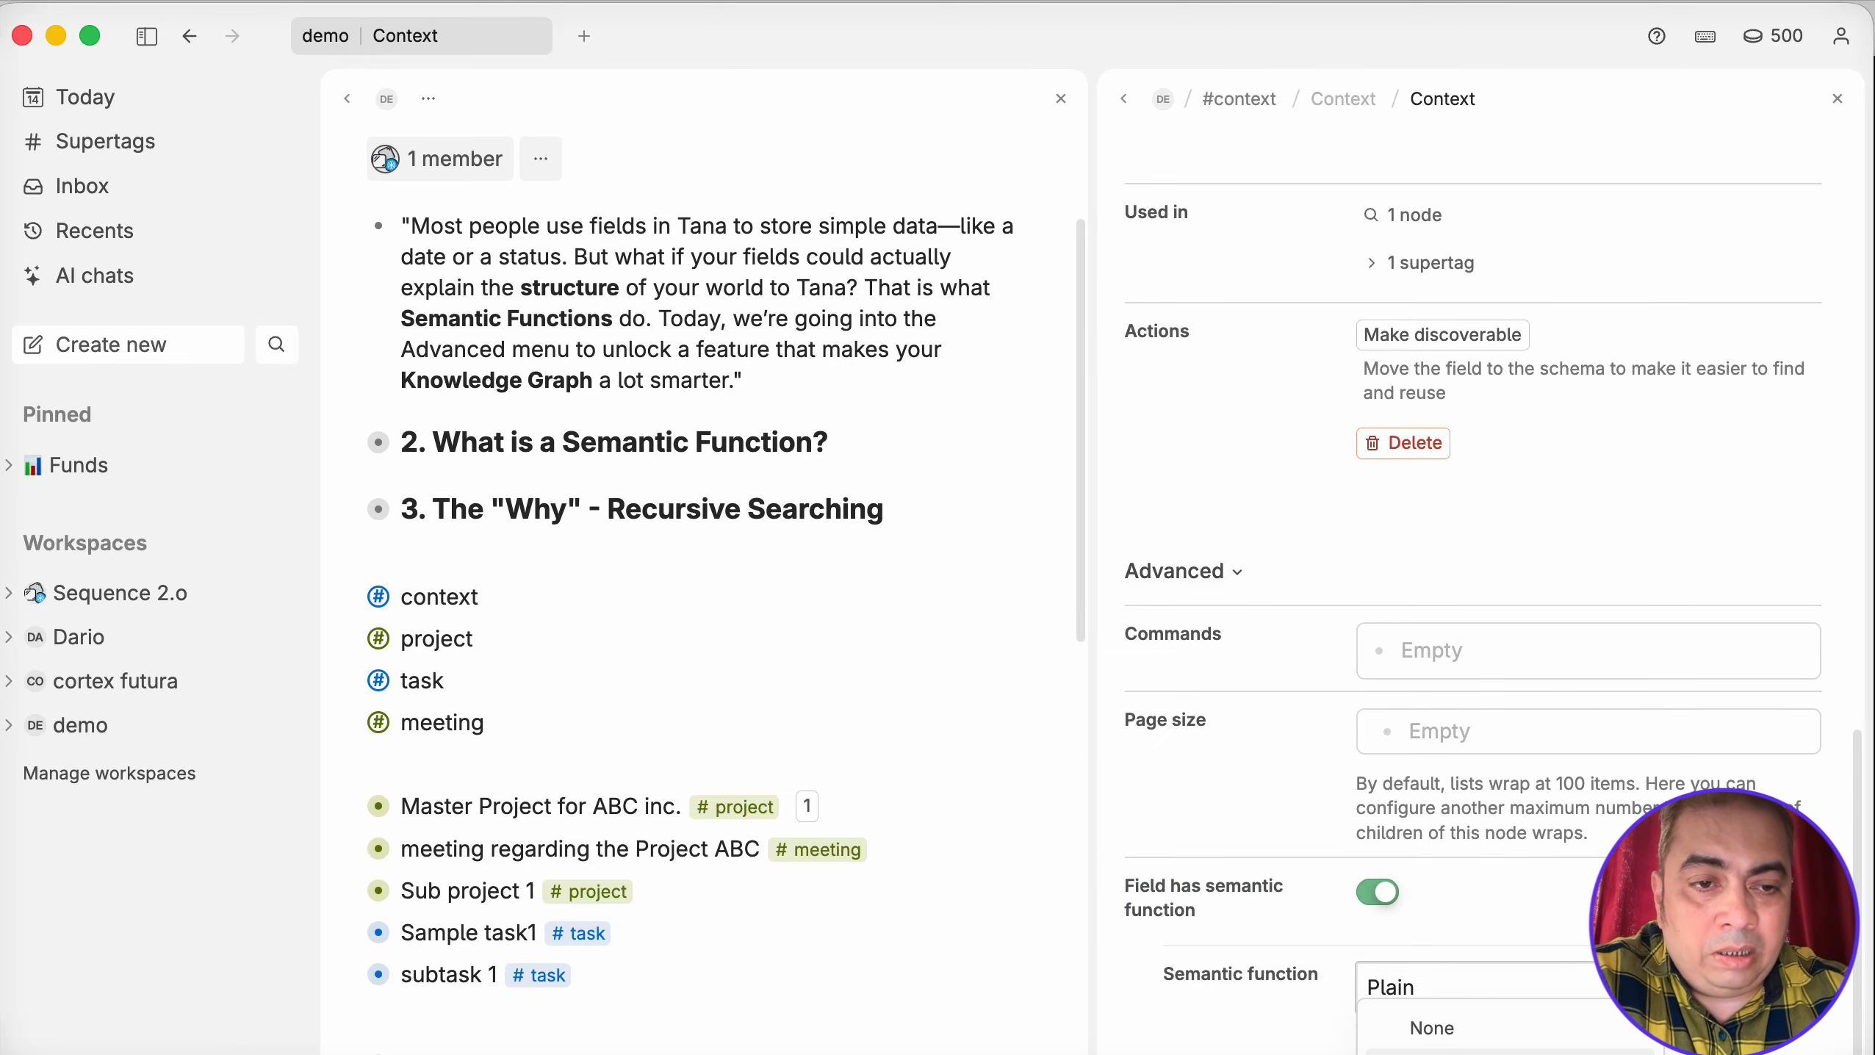
click(1441, 1053)
scroll(1611, 728, up, 10)
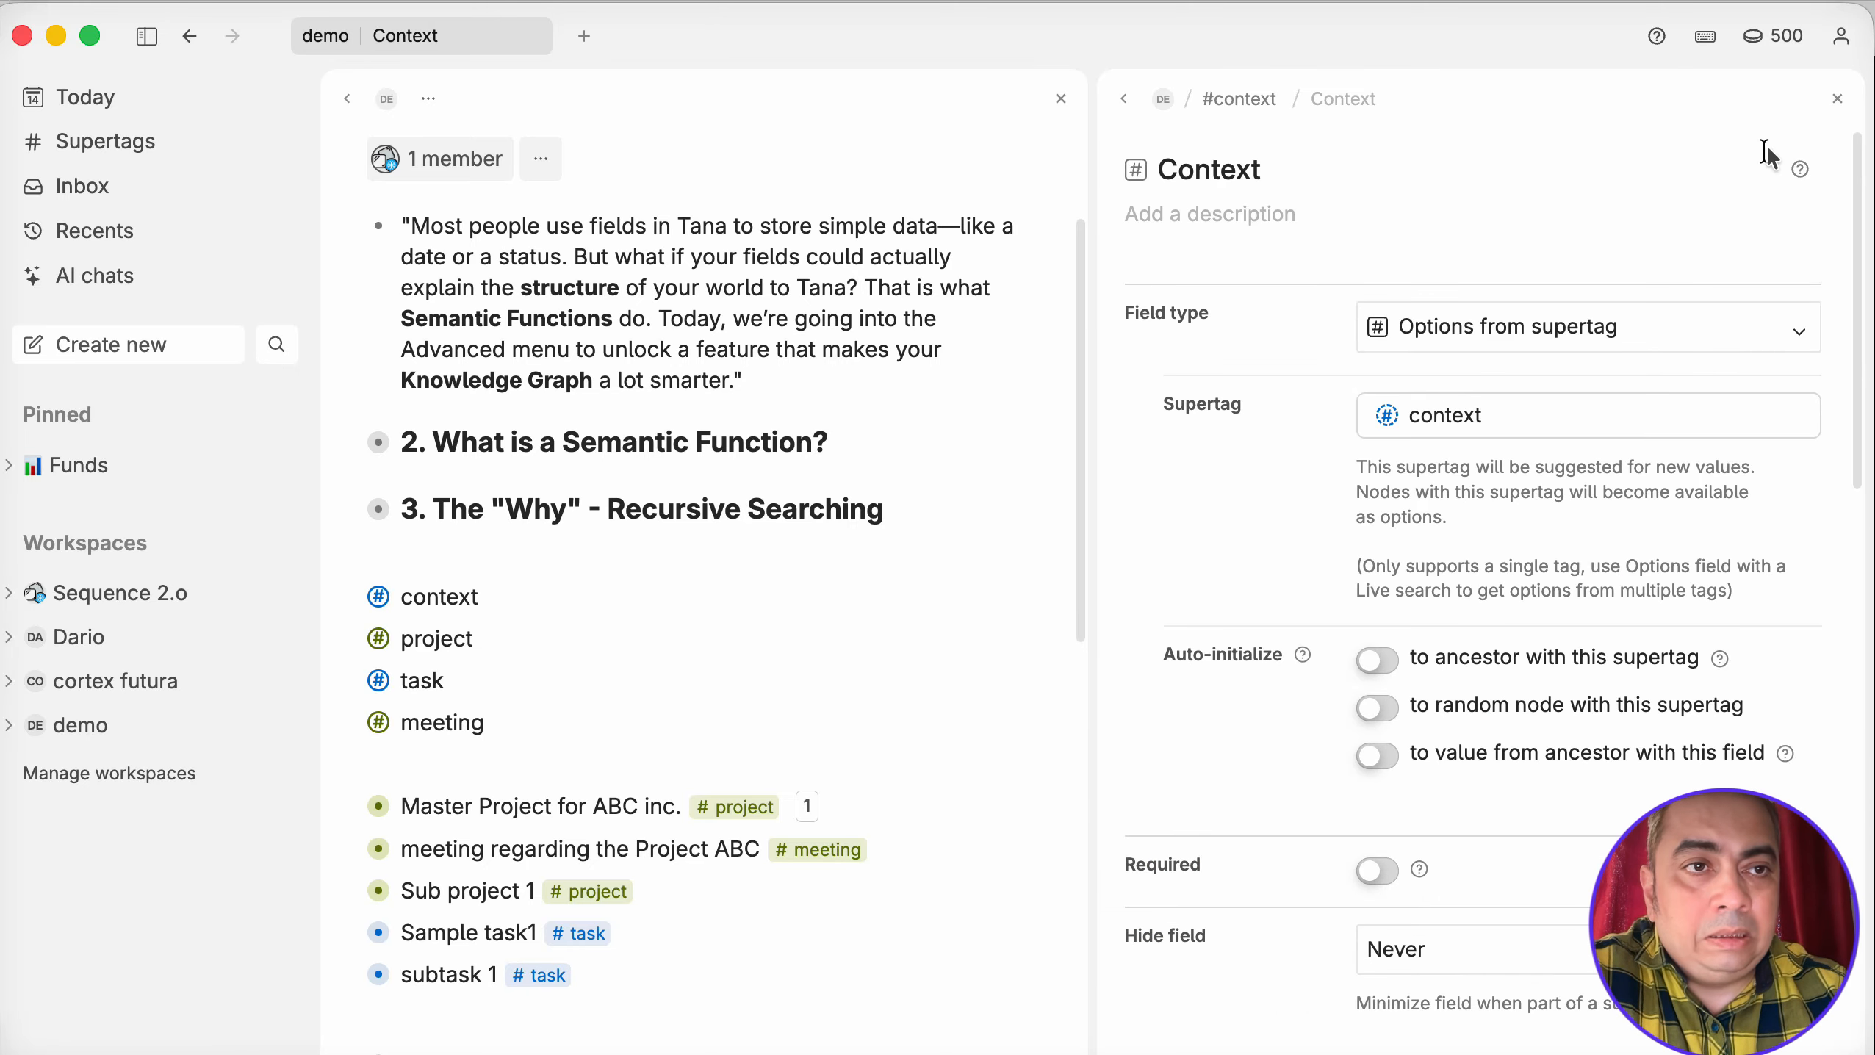
click(1838, 102)
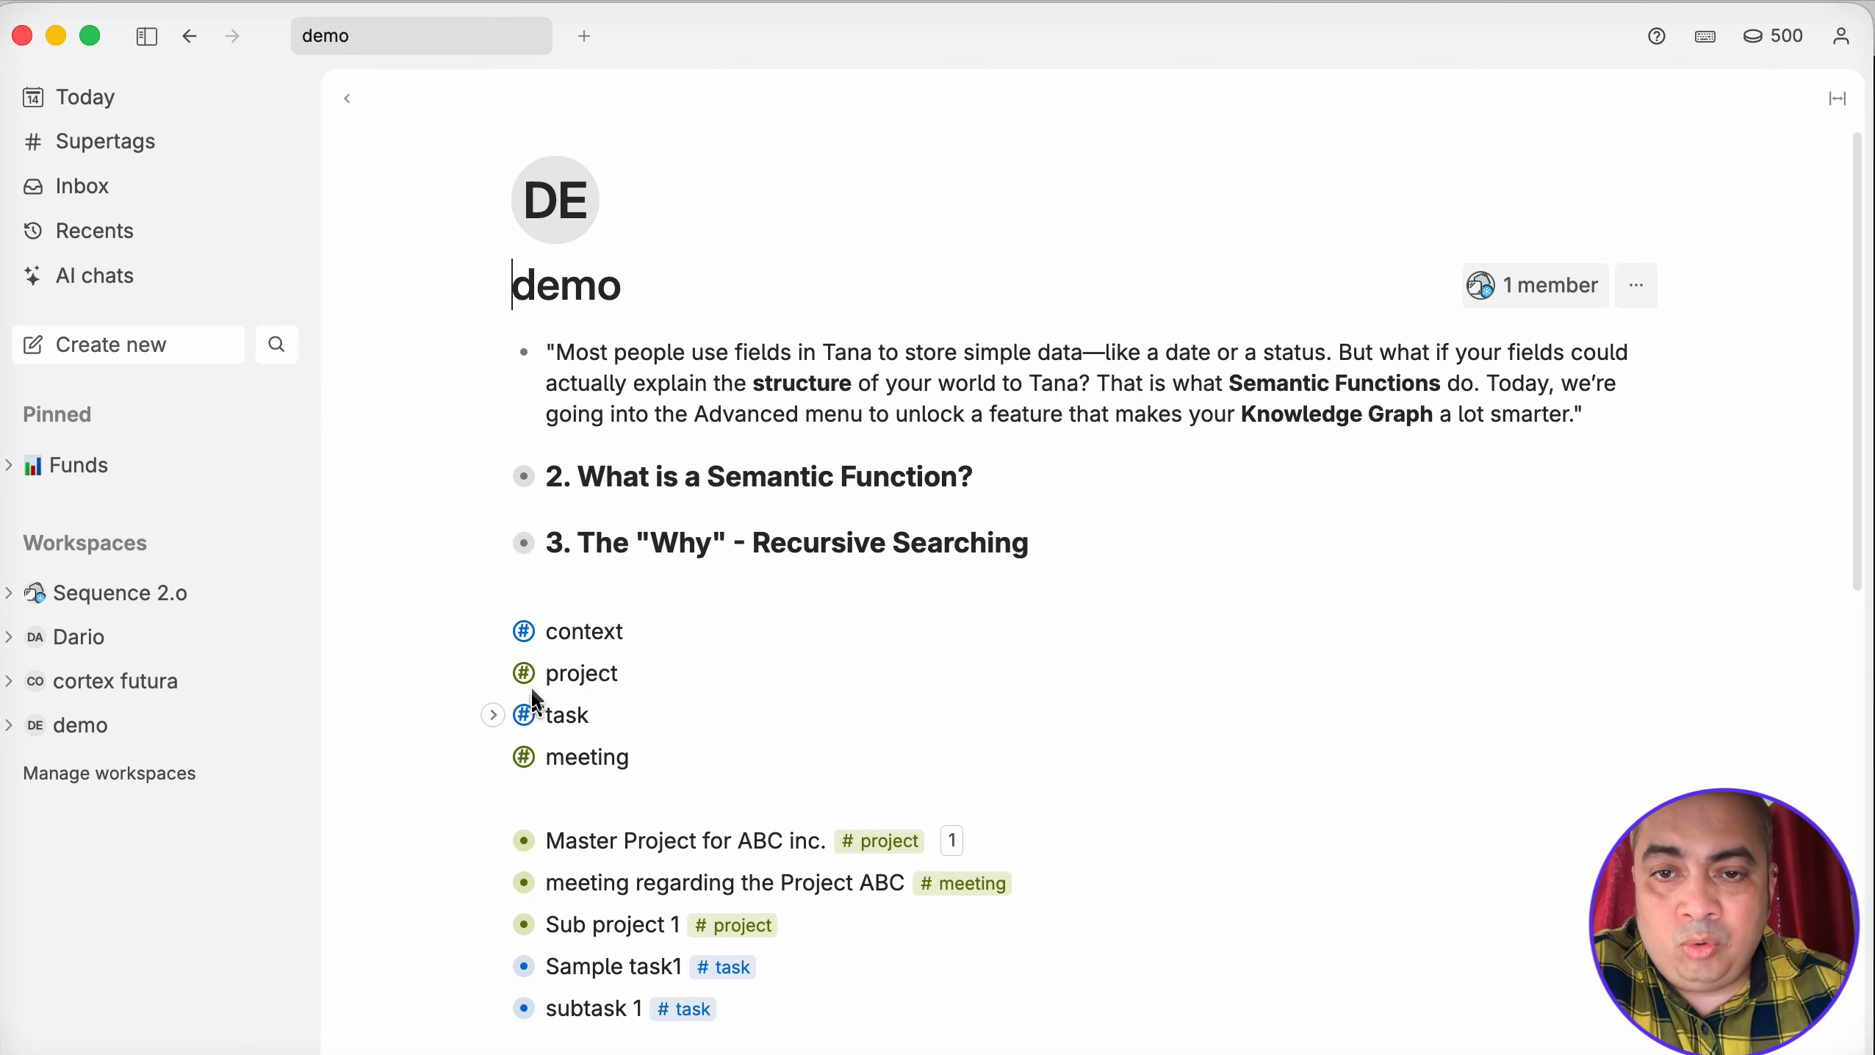
Open the project supertag's configuration and extend its default content from the context supertag.
mouse_move(521, 640)
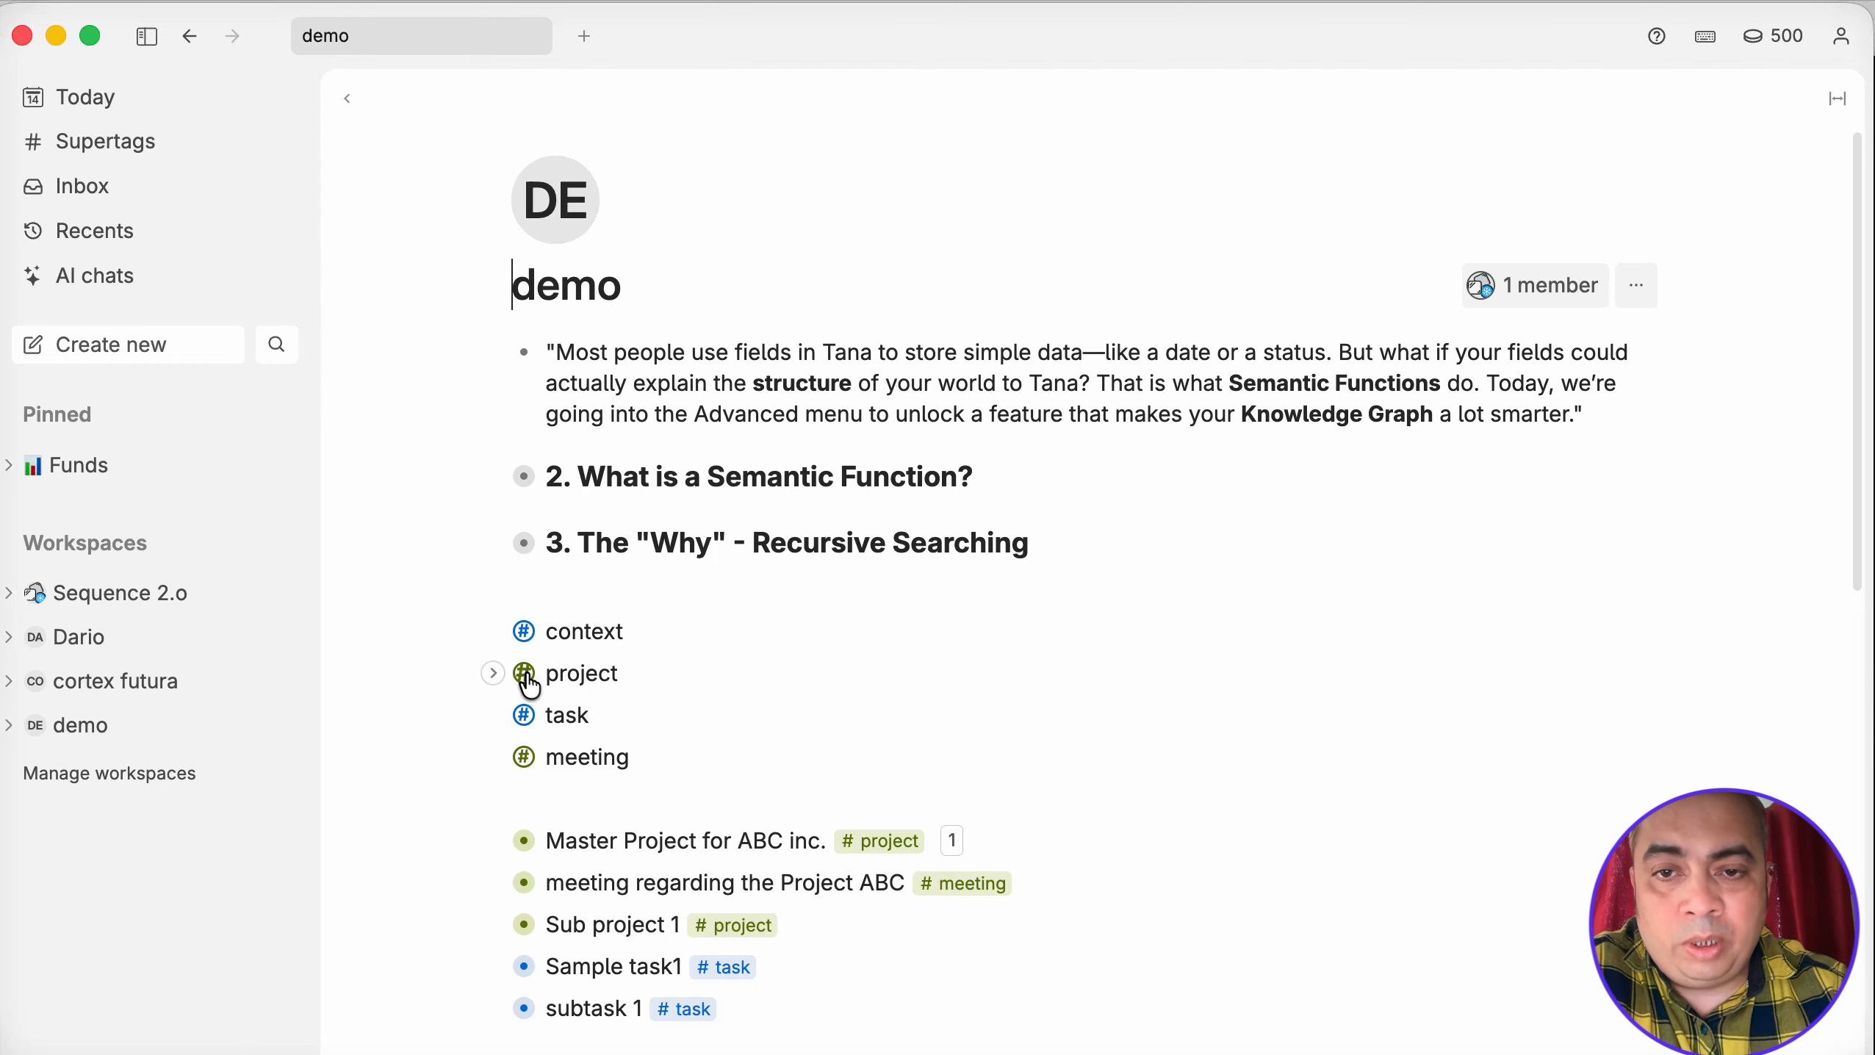
right_click(526, 673)
click(663, 481)
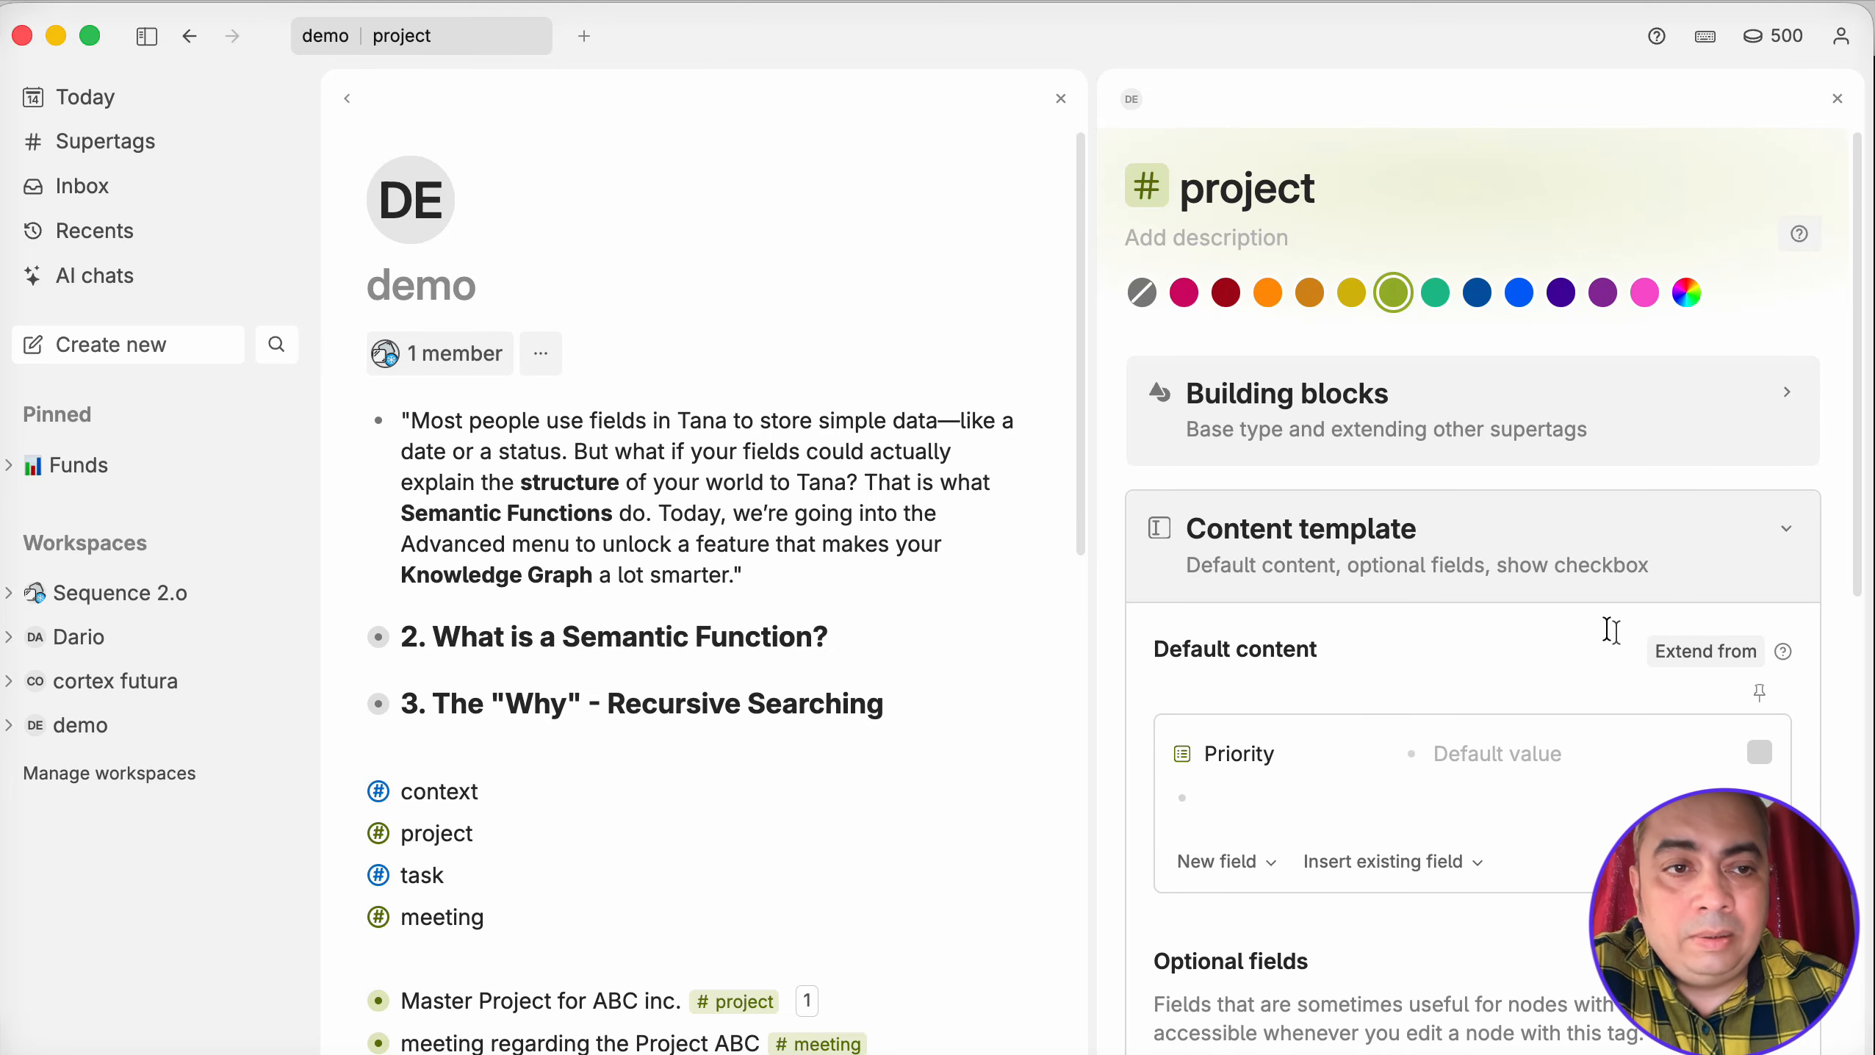
click(1692, 652)
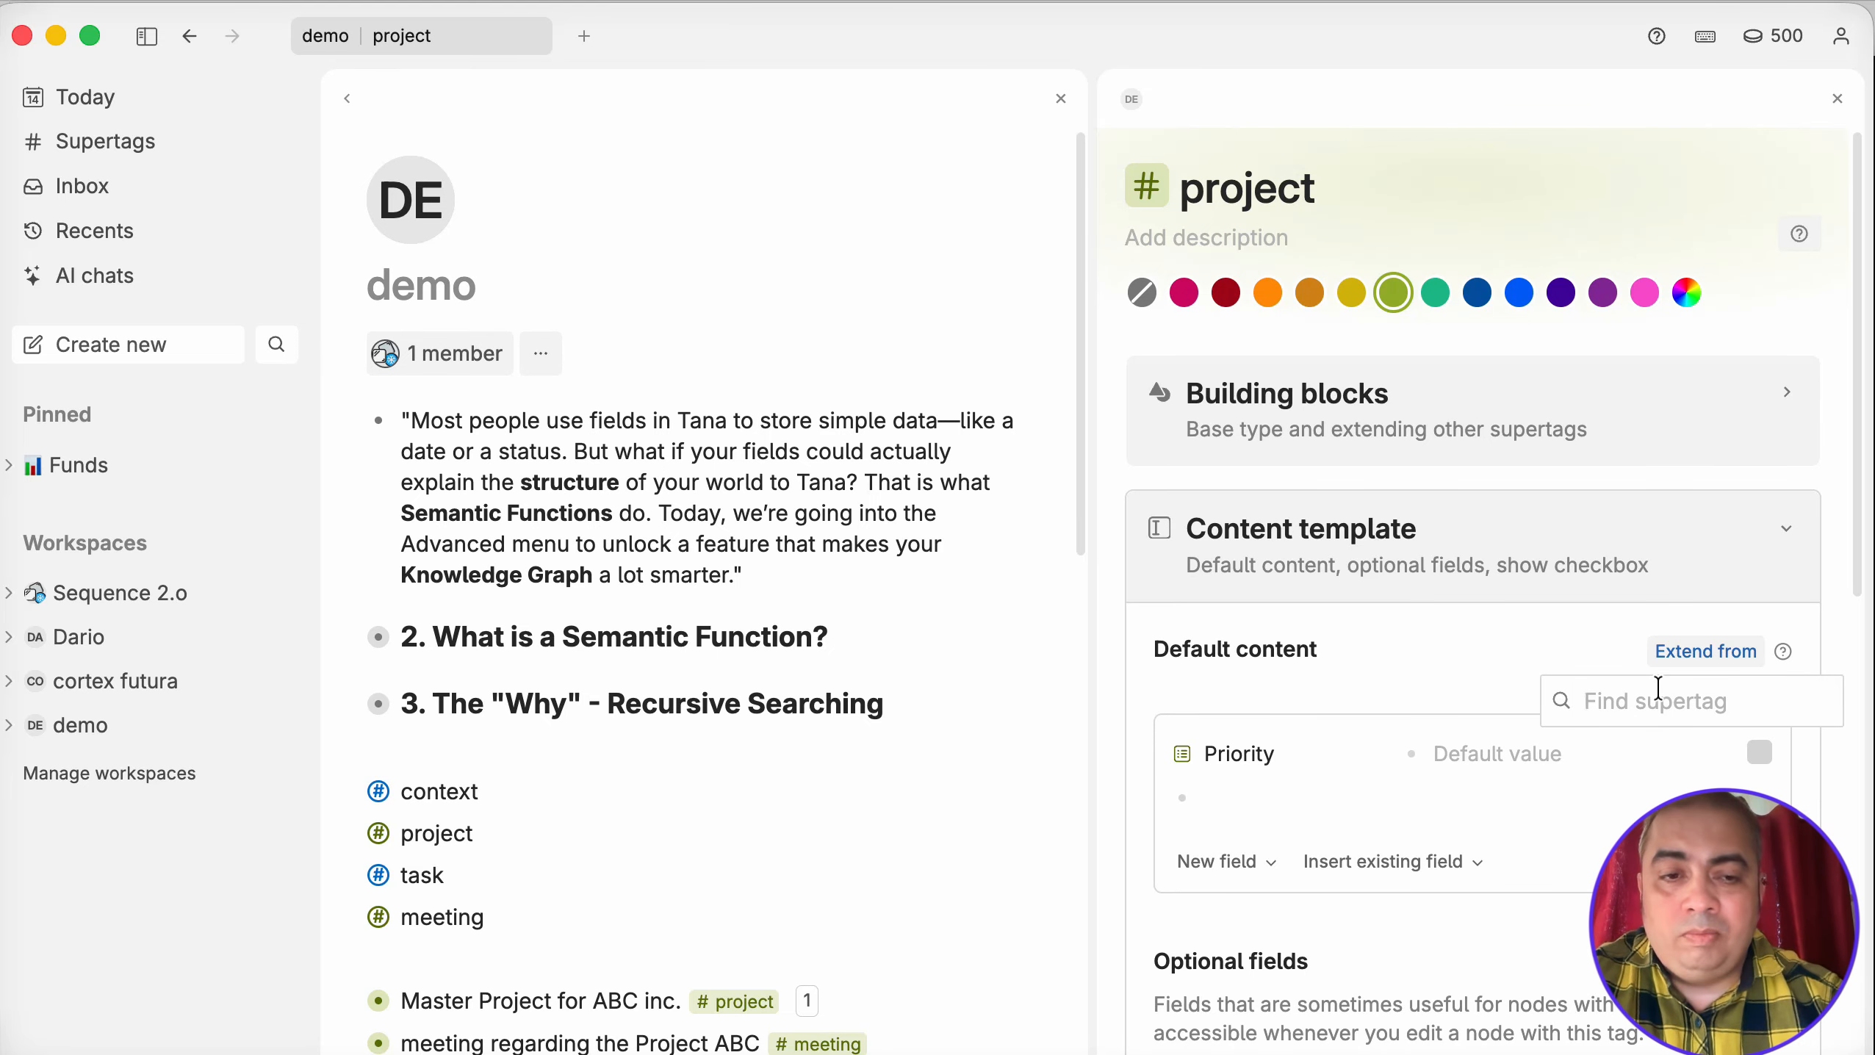
text(co)
key(Return)
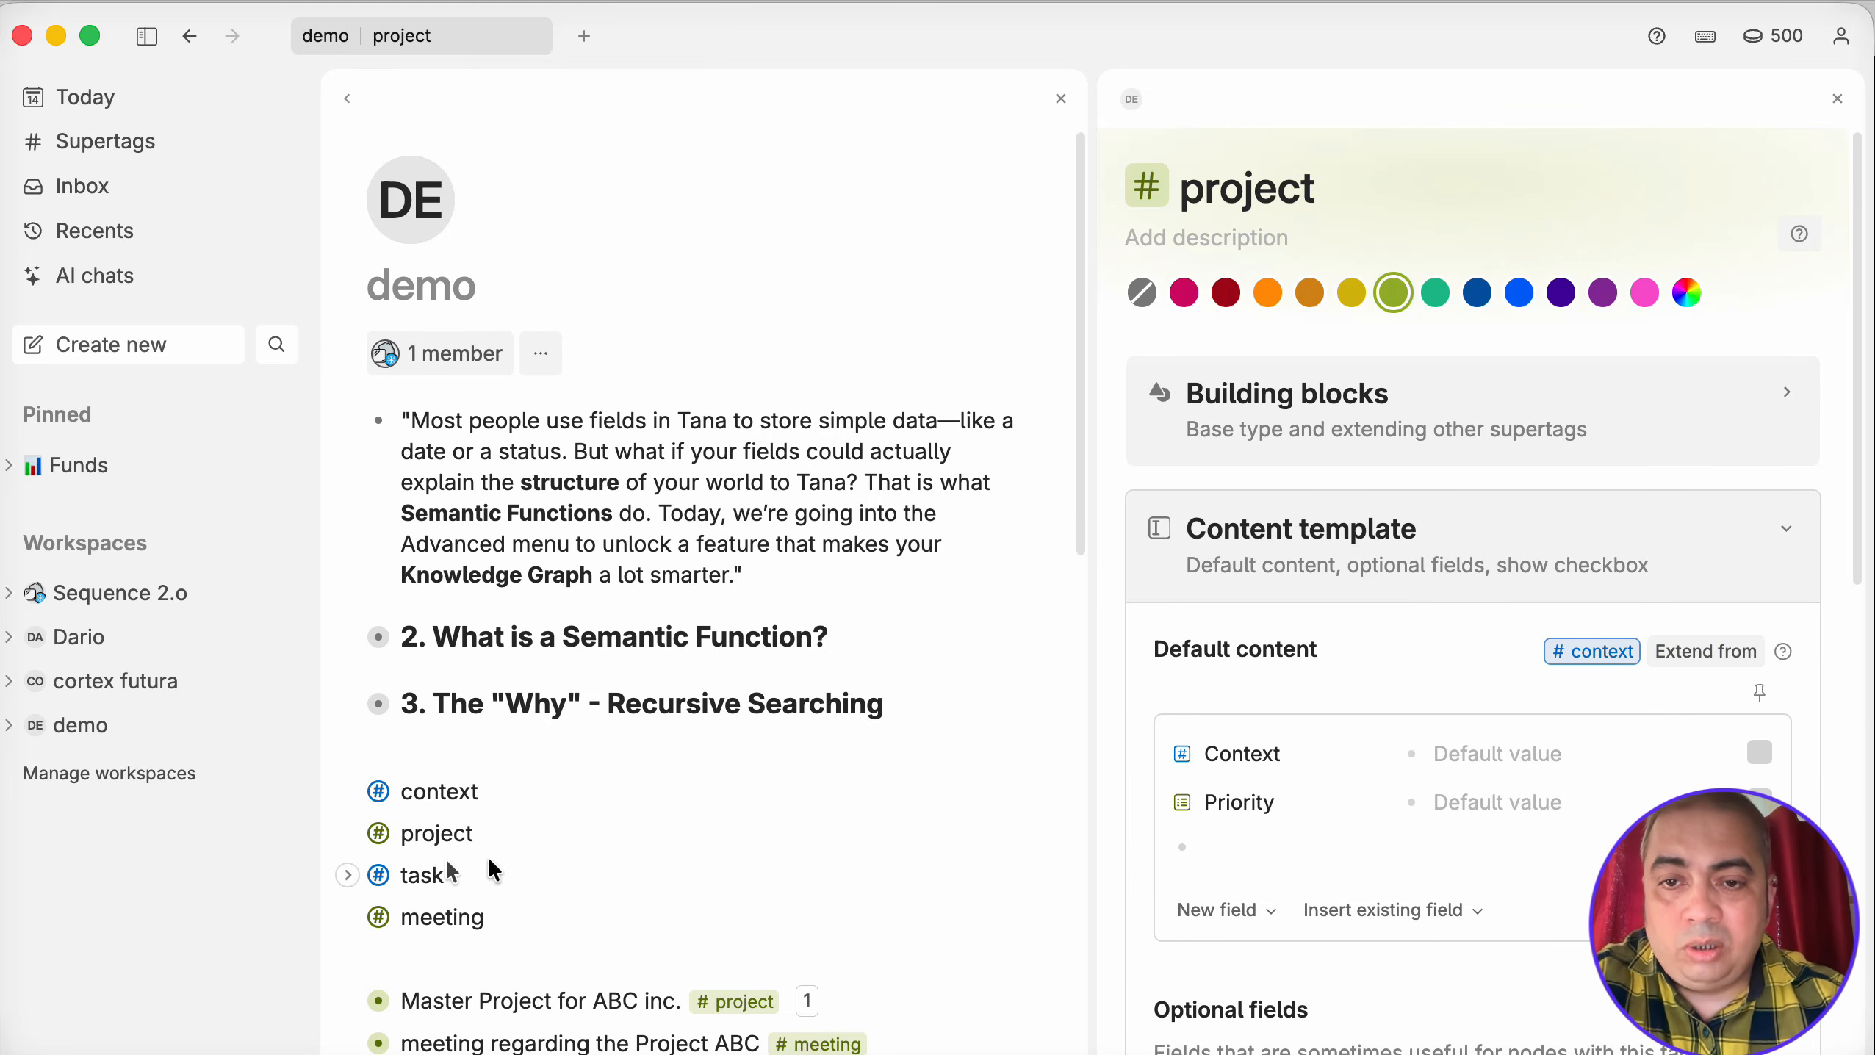
Extend the task supertag's default content from the context supertag, and close the task and project configurations.
right_click(378, 876)
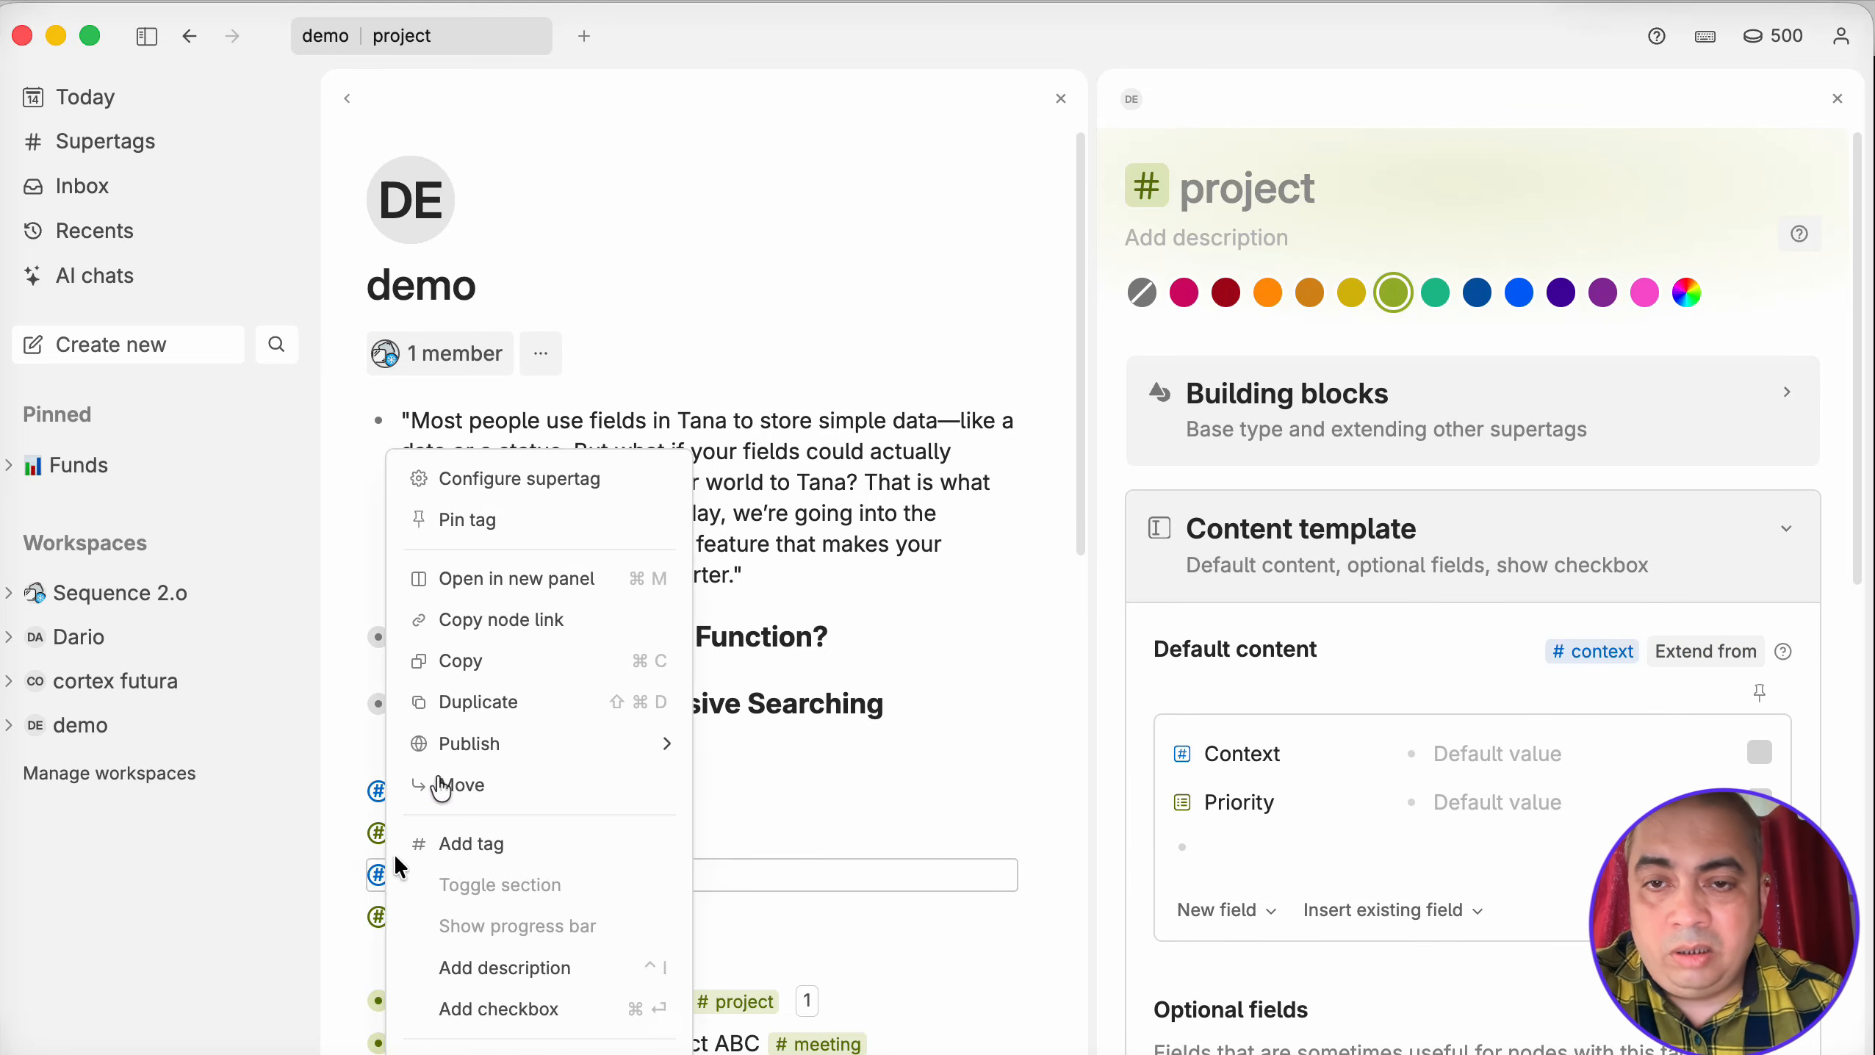
click(550, 494)
click(1169, 768)
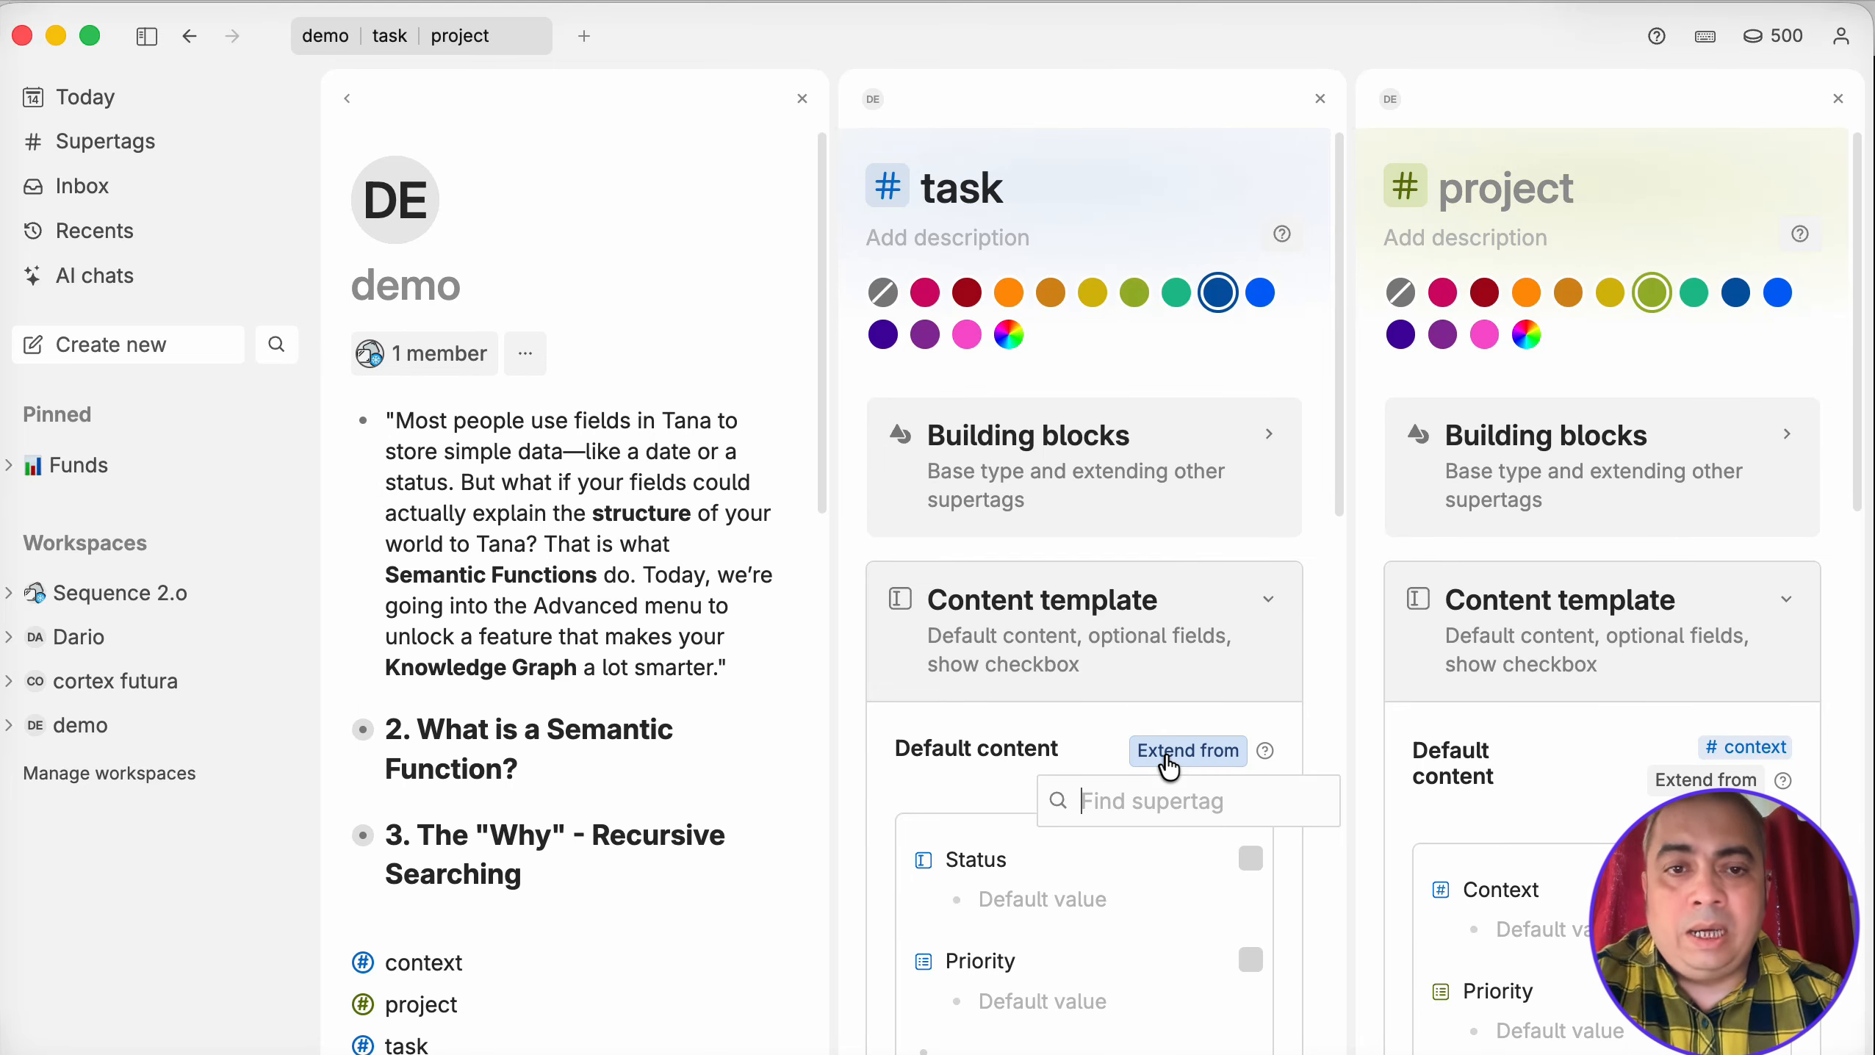
text(con)
key(Return)
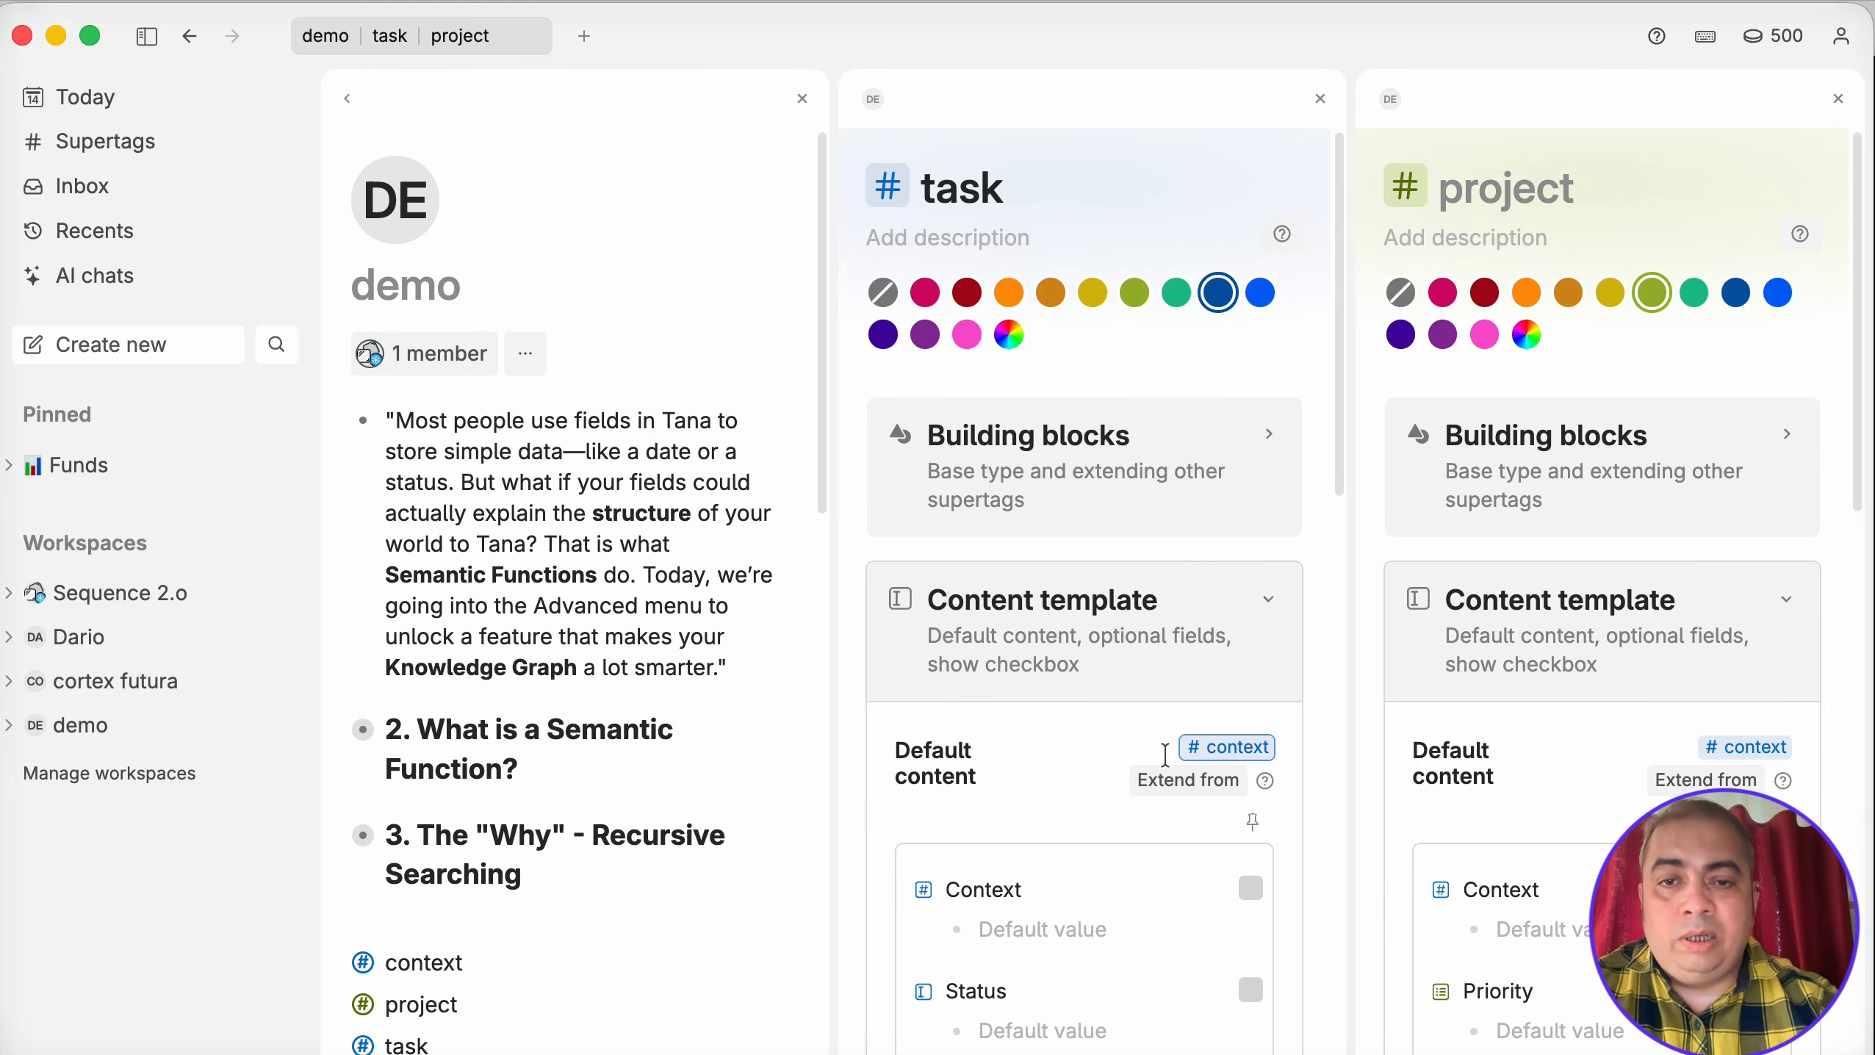
click(1321, 100)
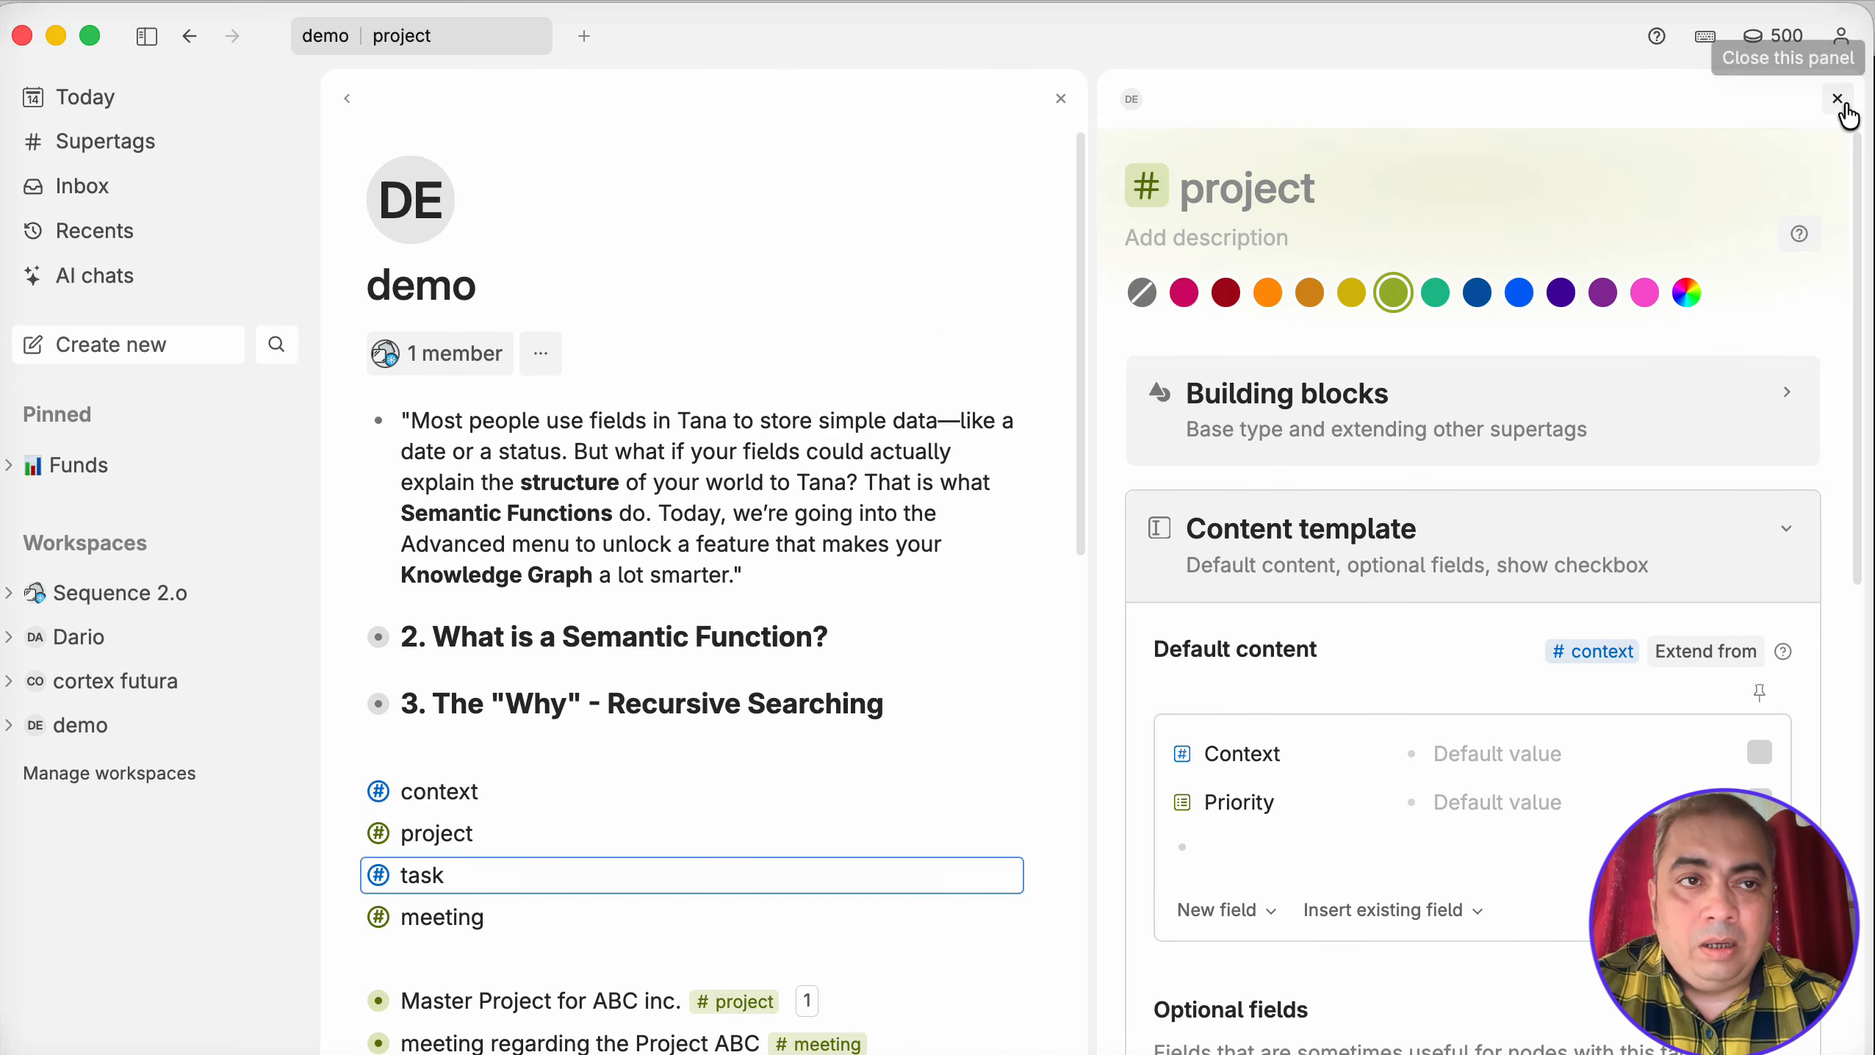
click(1840, 100)
Open the meeting supertag's configuration and extend its default content from the context supertag.
right_click(533, 767)
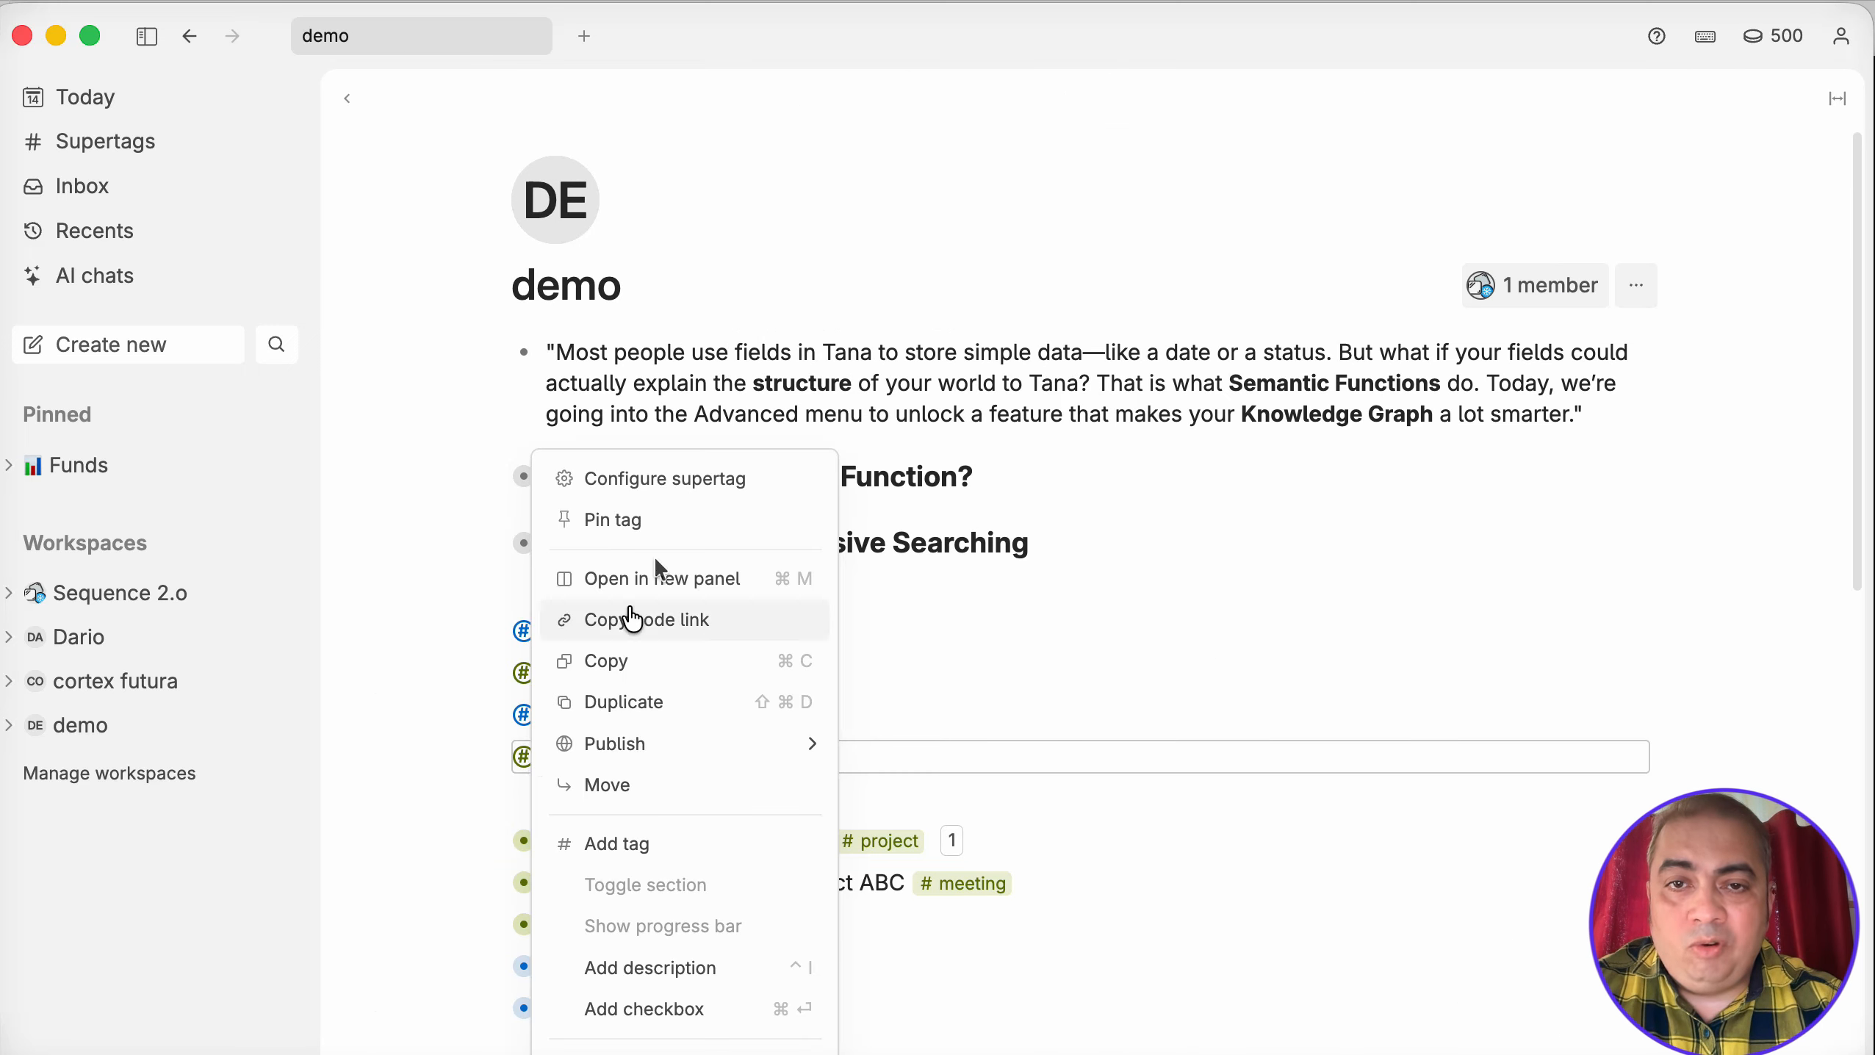
click(687, 481)
click(1692, 653)
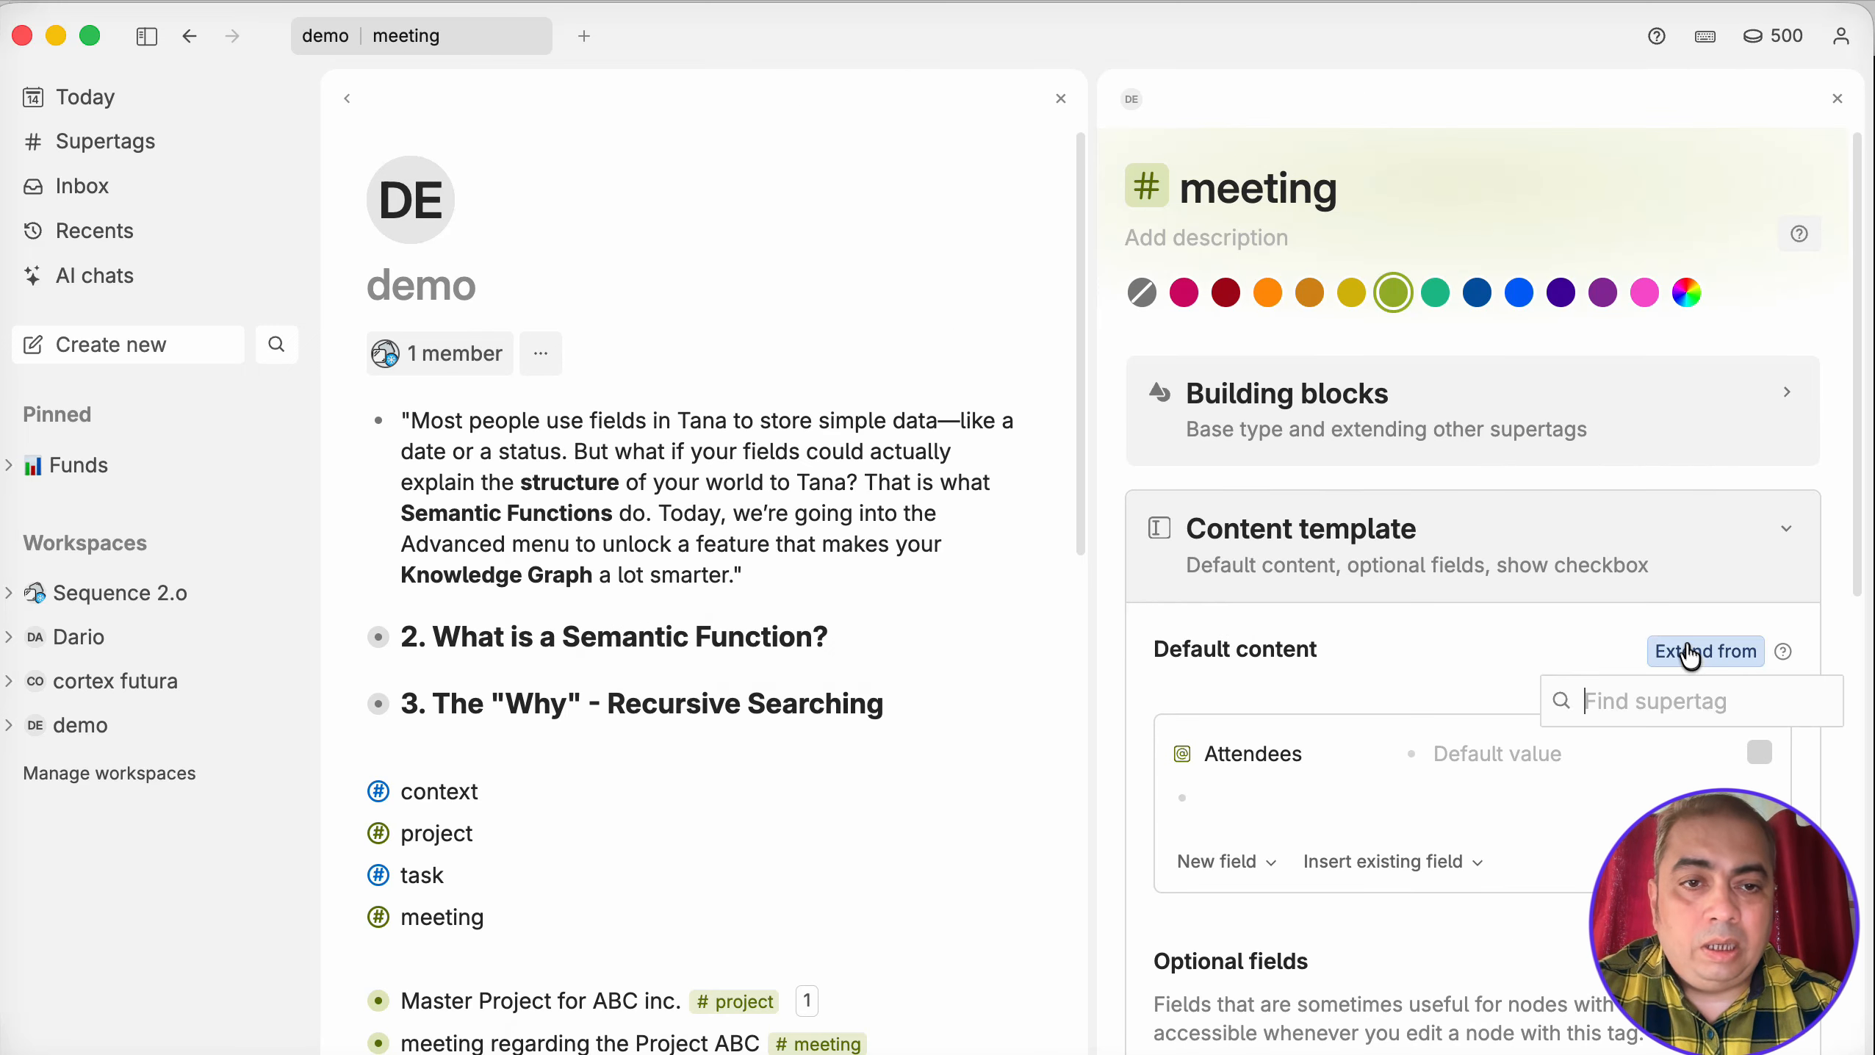
text(con)
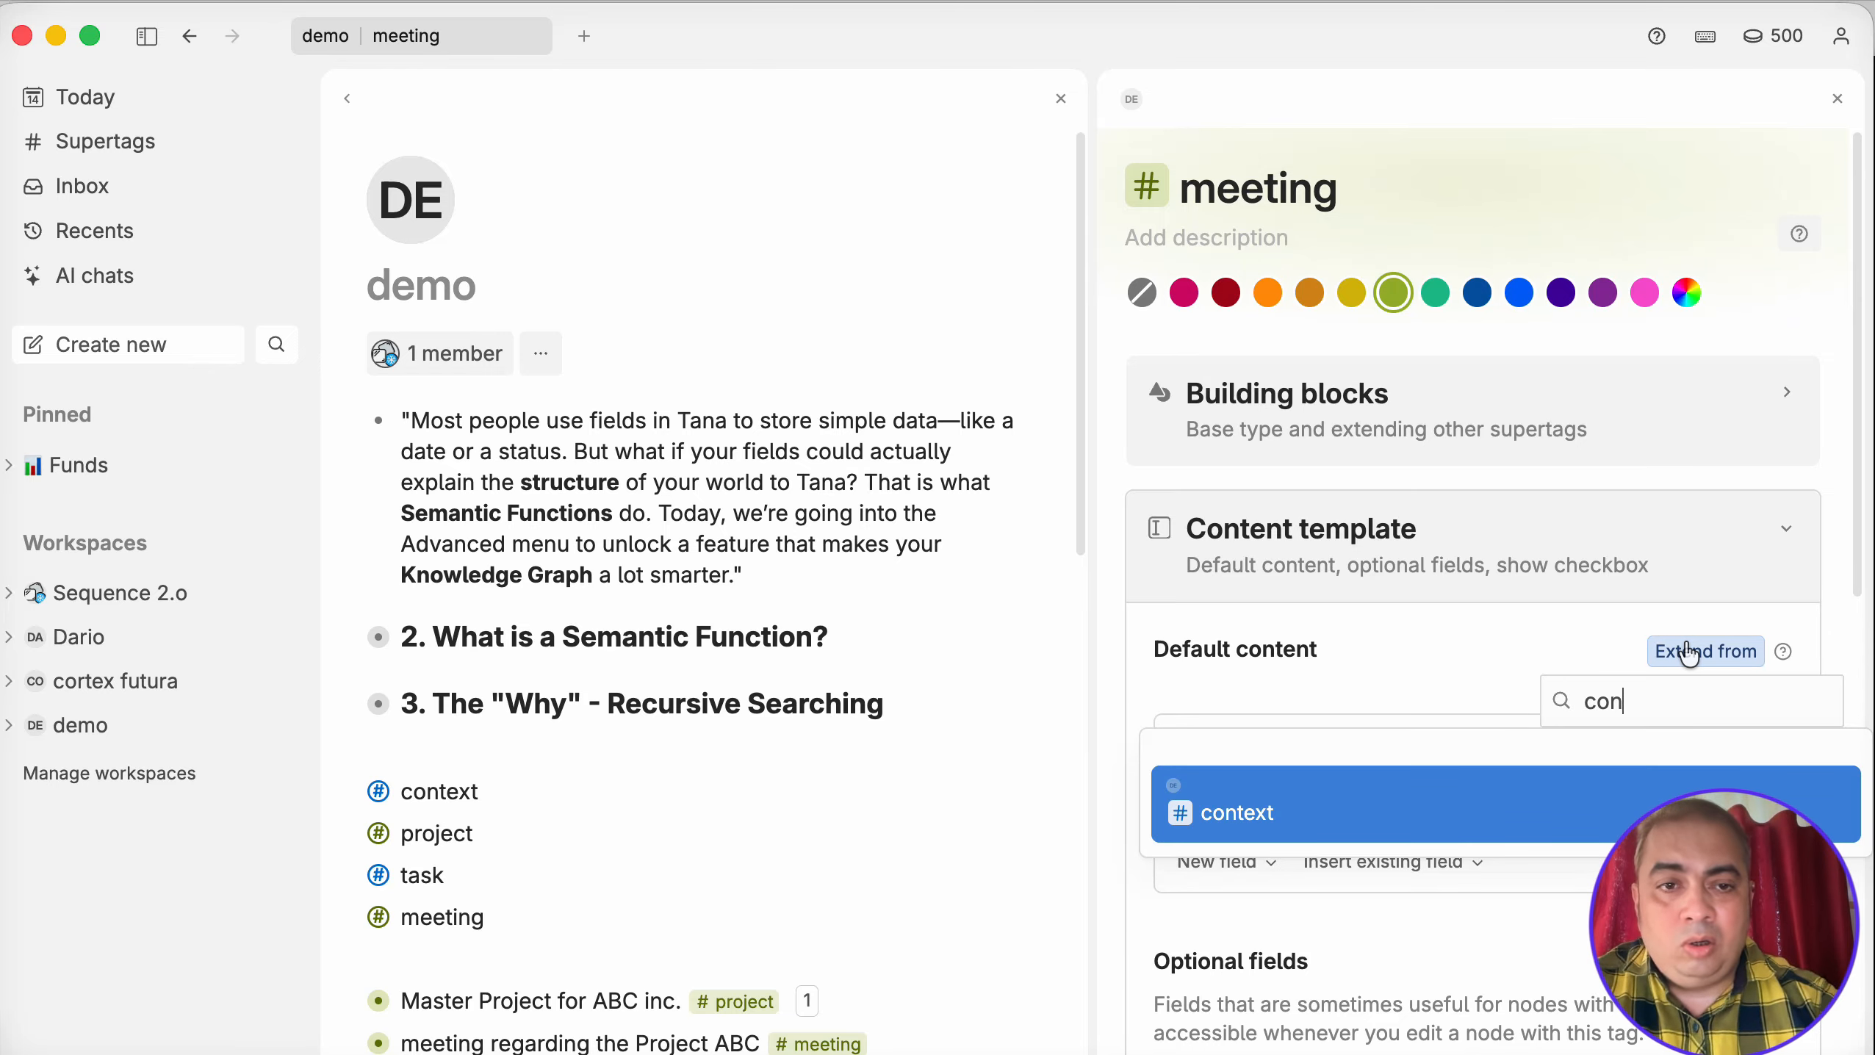
key(Return)
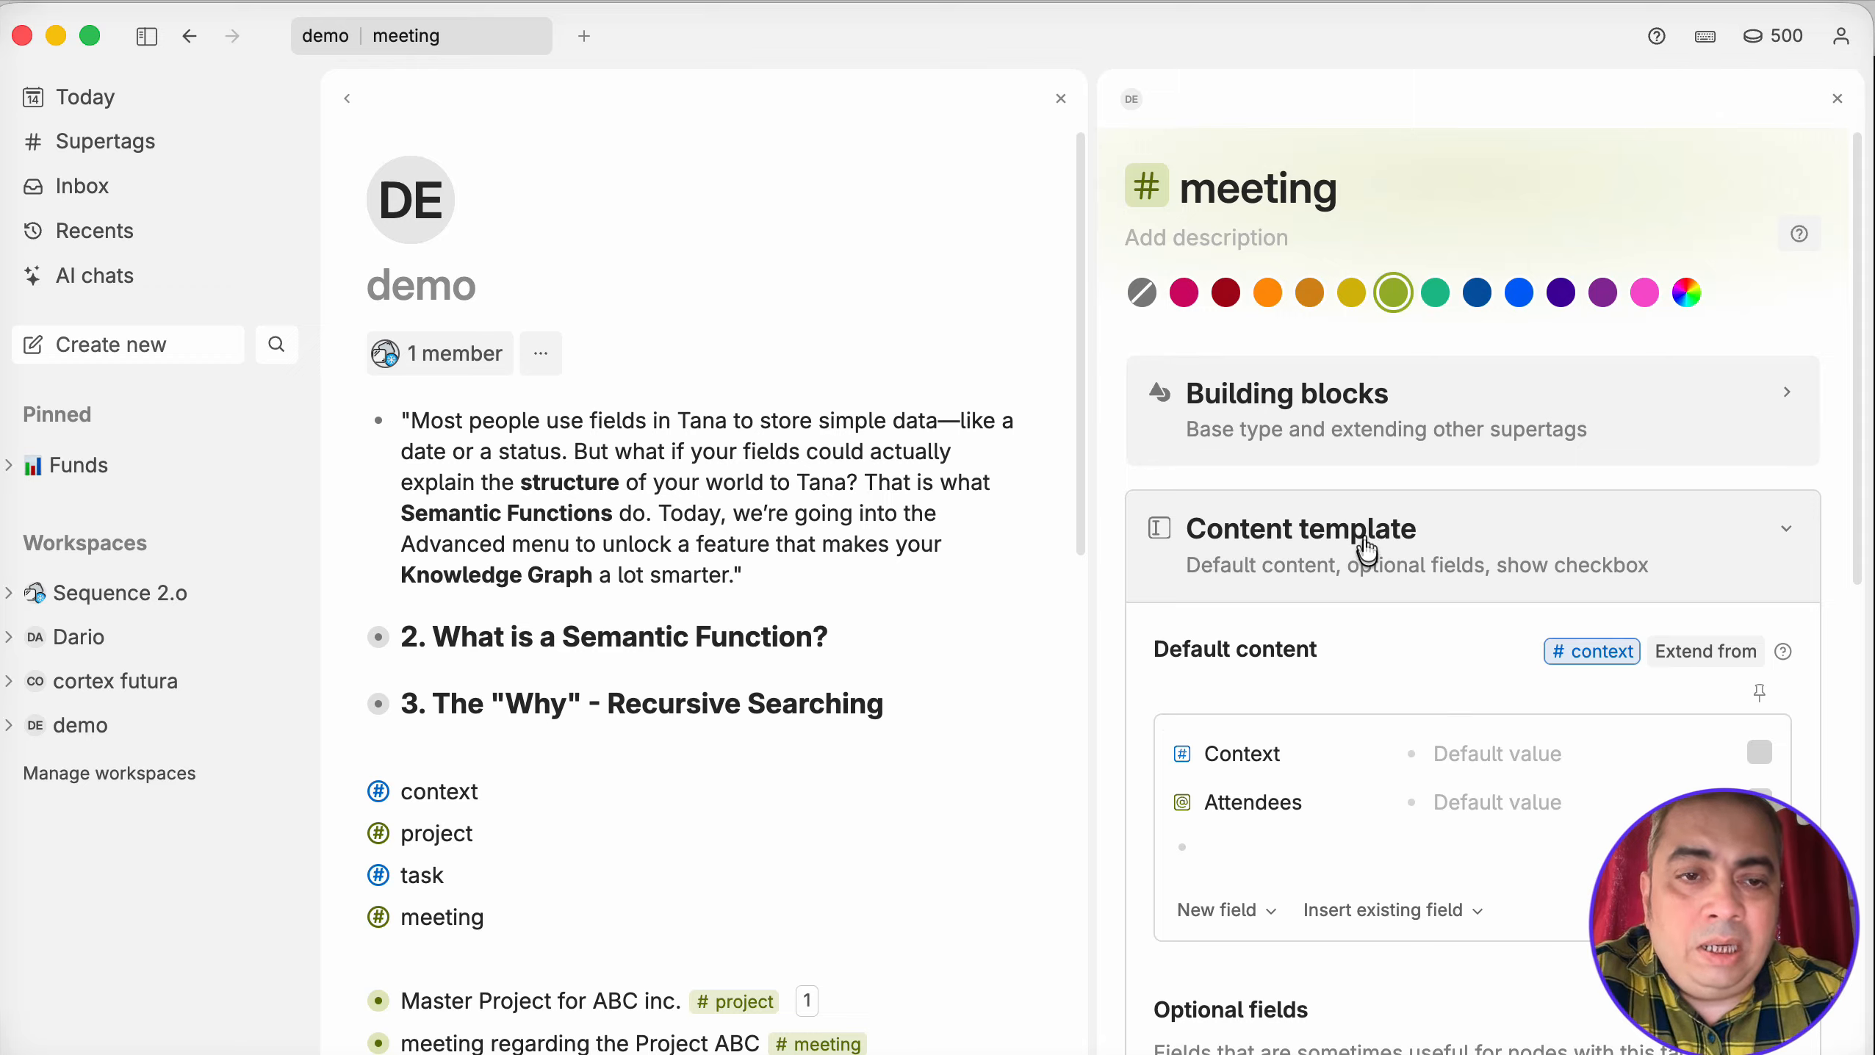
Delete the Attendees field from the meeting supertag's default content and close its configuration.
click(1335, 802)
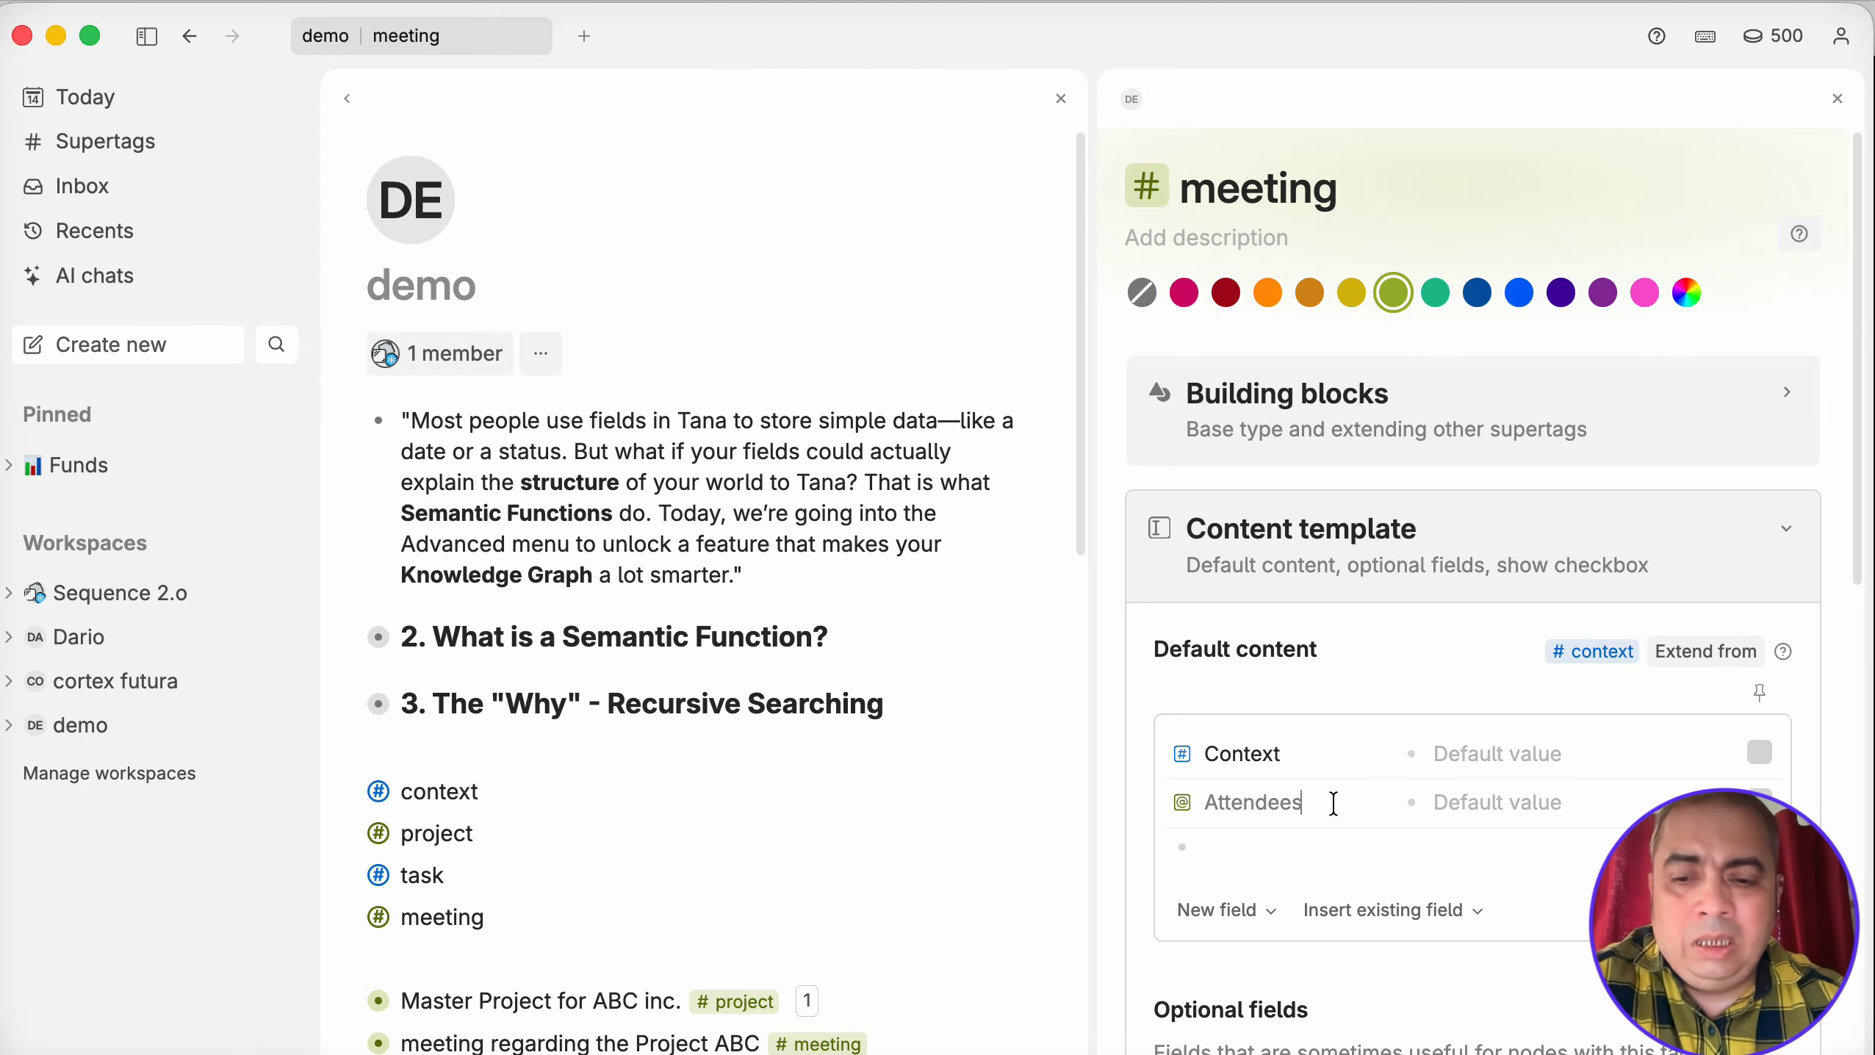
key(super+shift+BackSpace)
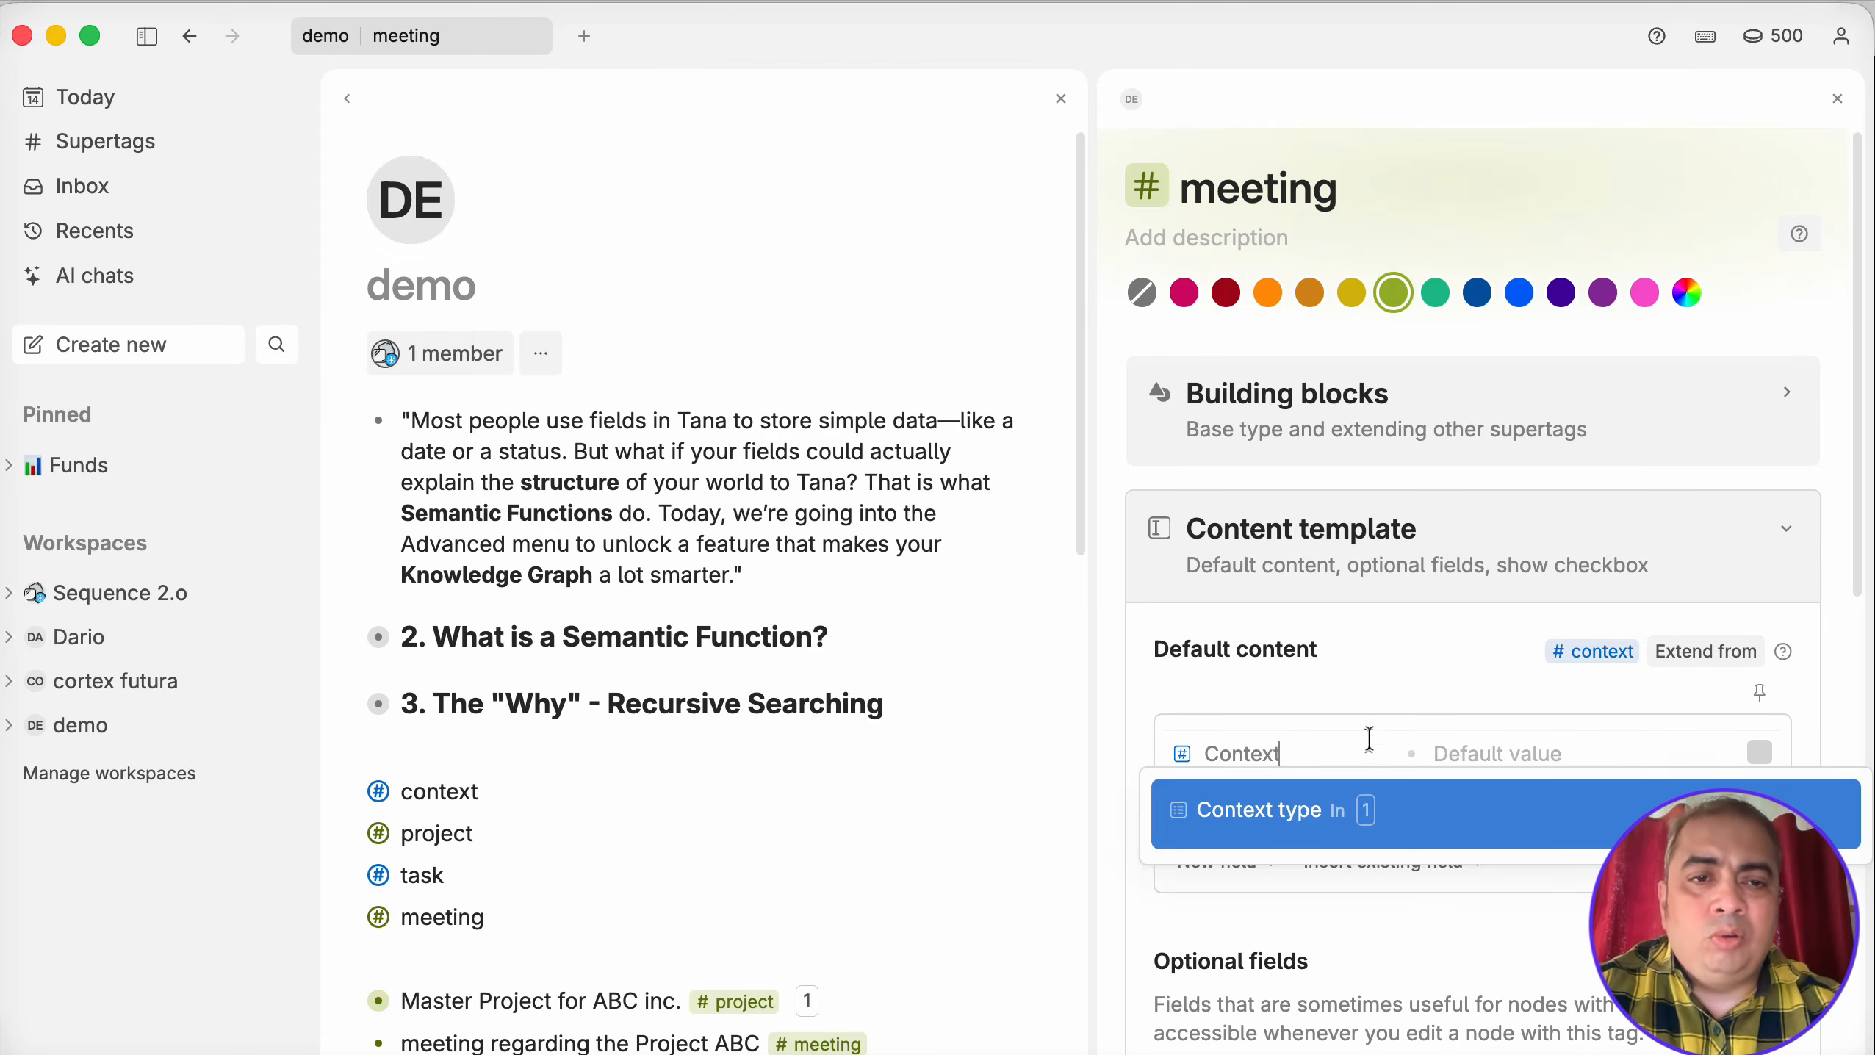
click(1370, 724)
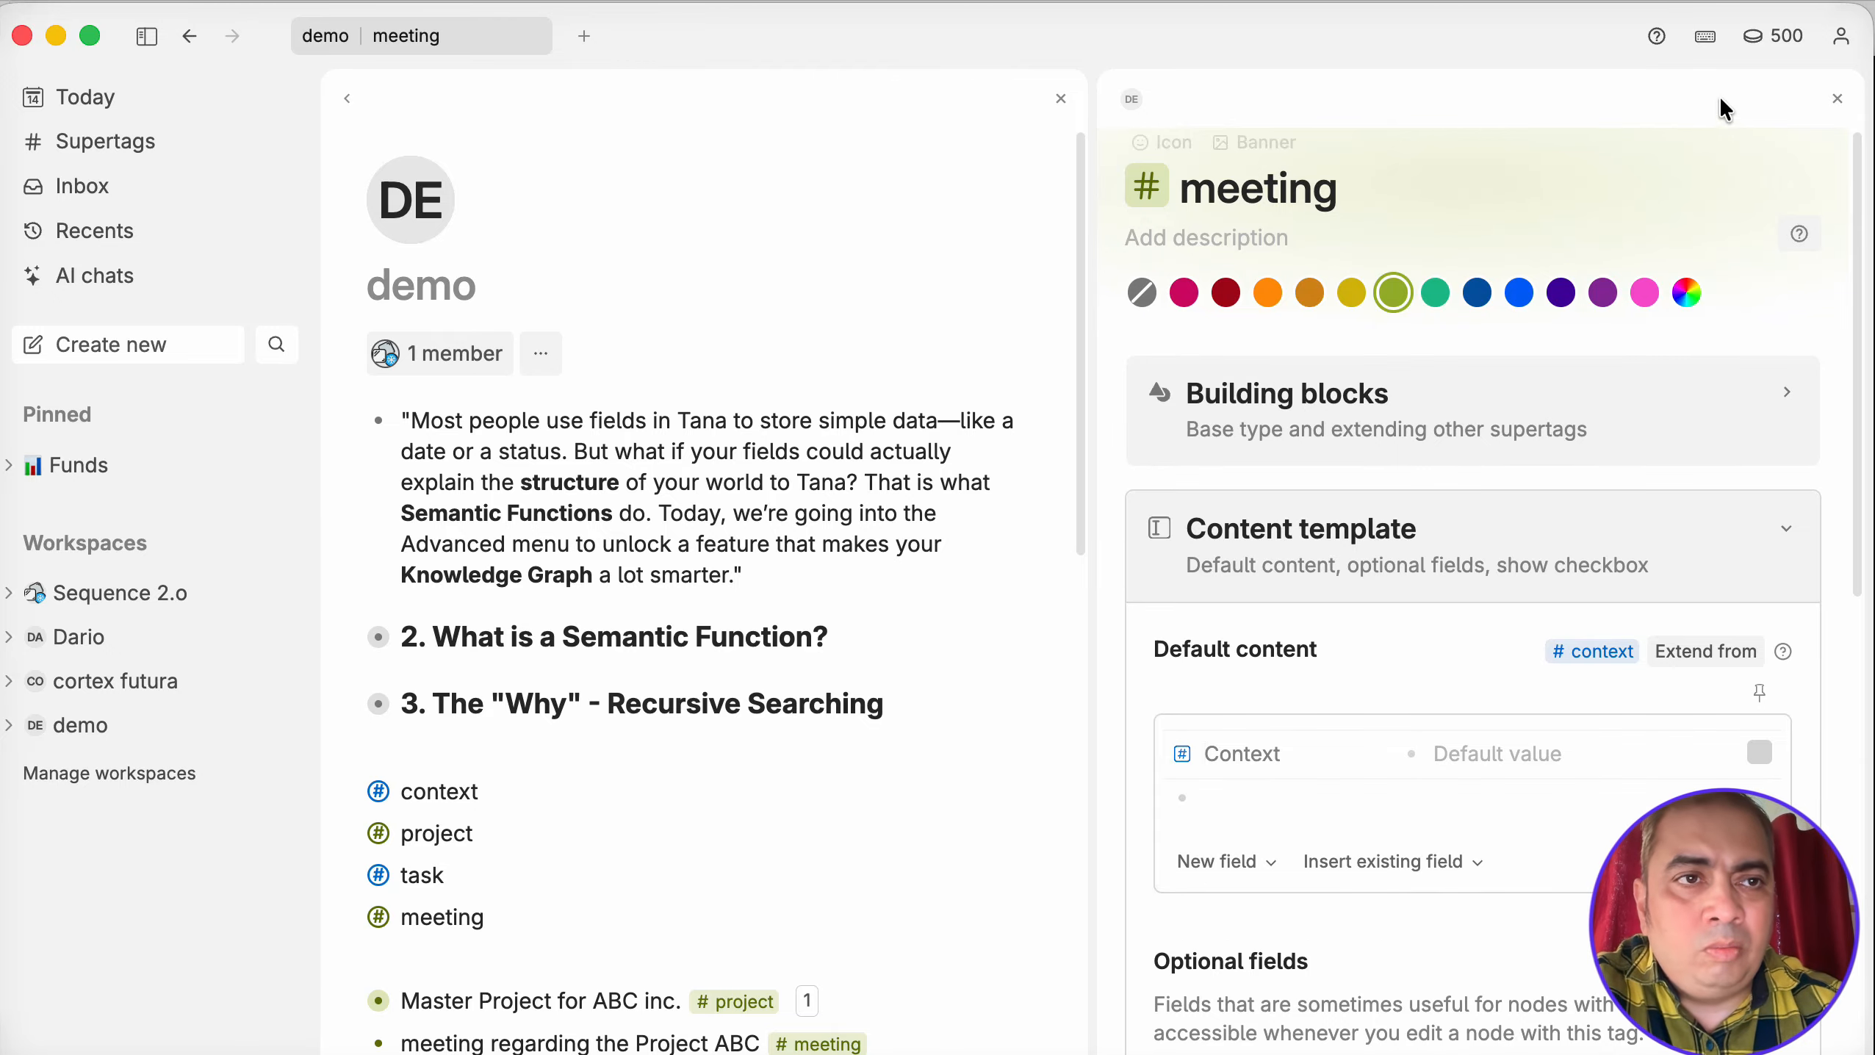
click(1839, 104)
Expand the subtask 1, Sample task1, Sub project 1, meeting and Master Project for ABC inc. nodes to show their fields.
scroll(888, 691, down, 1)
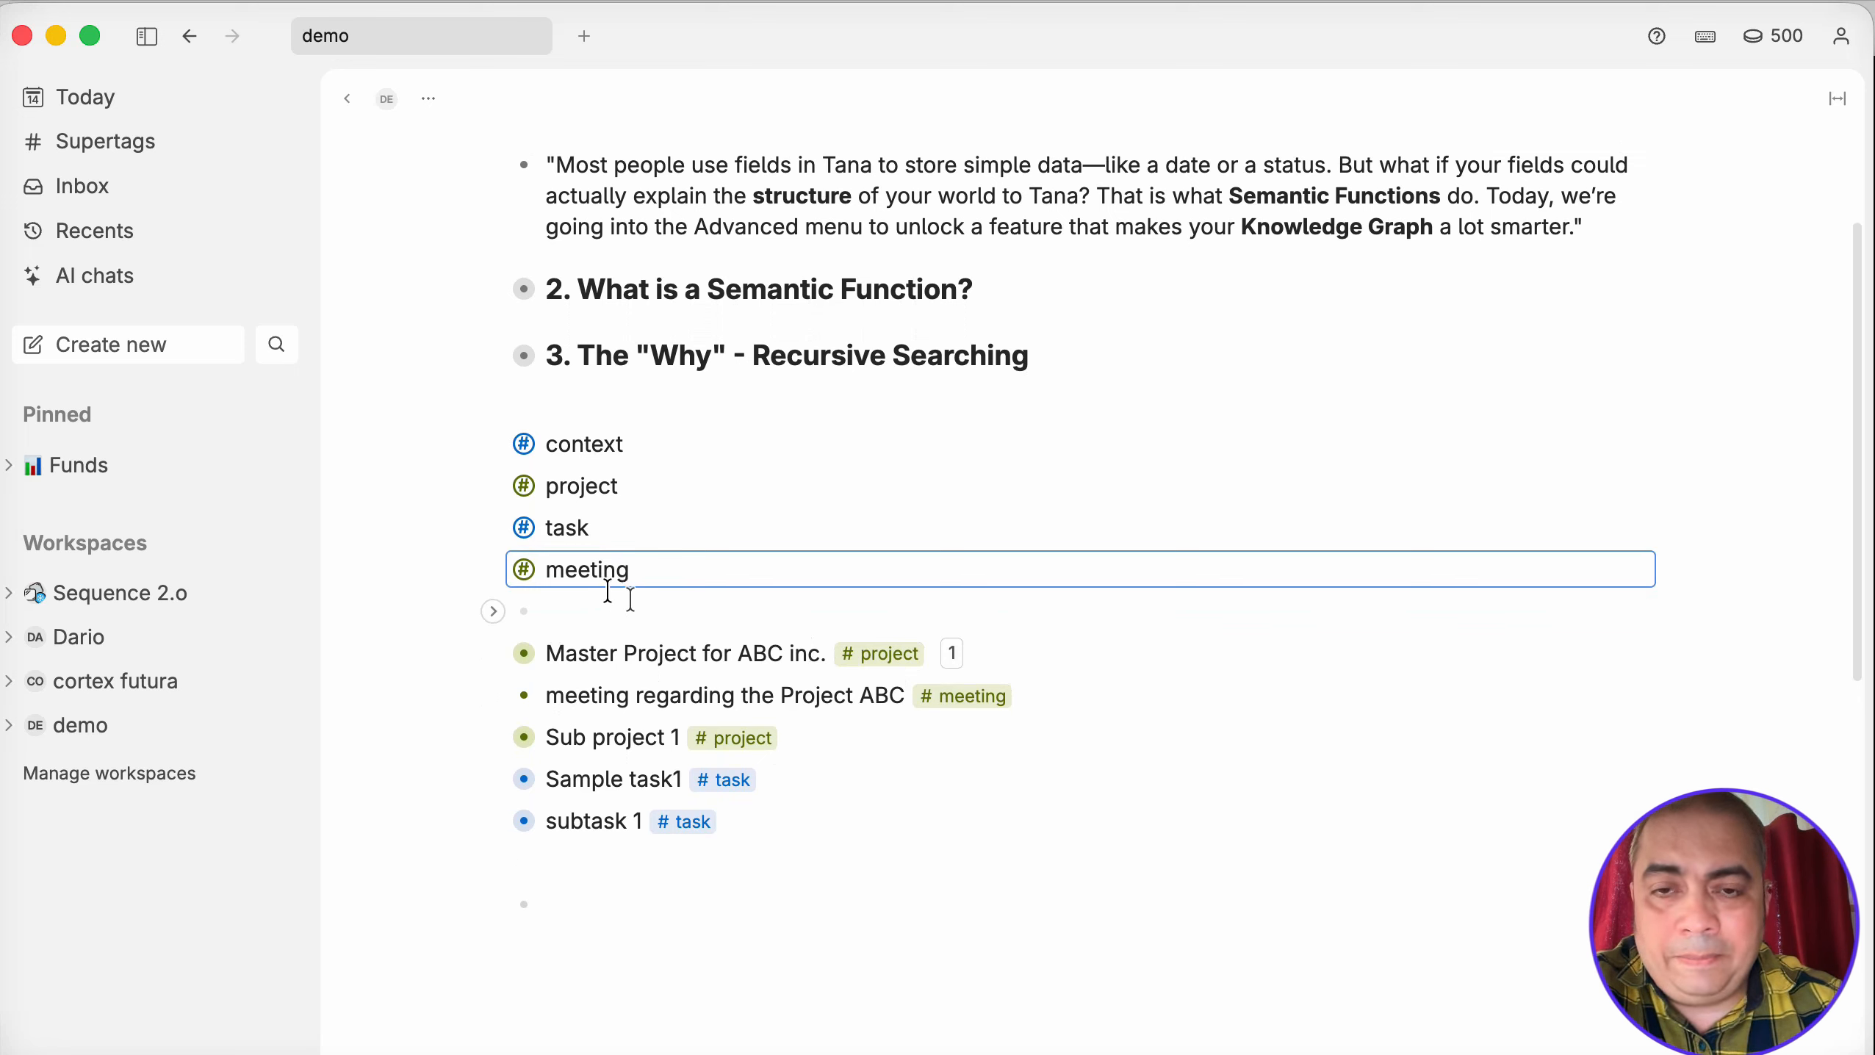
click(493, 822)
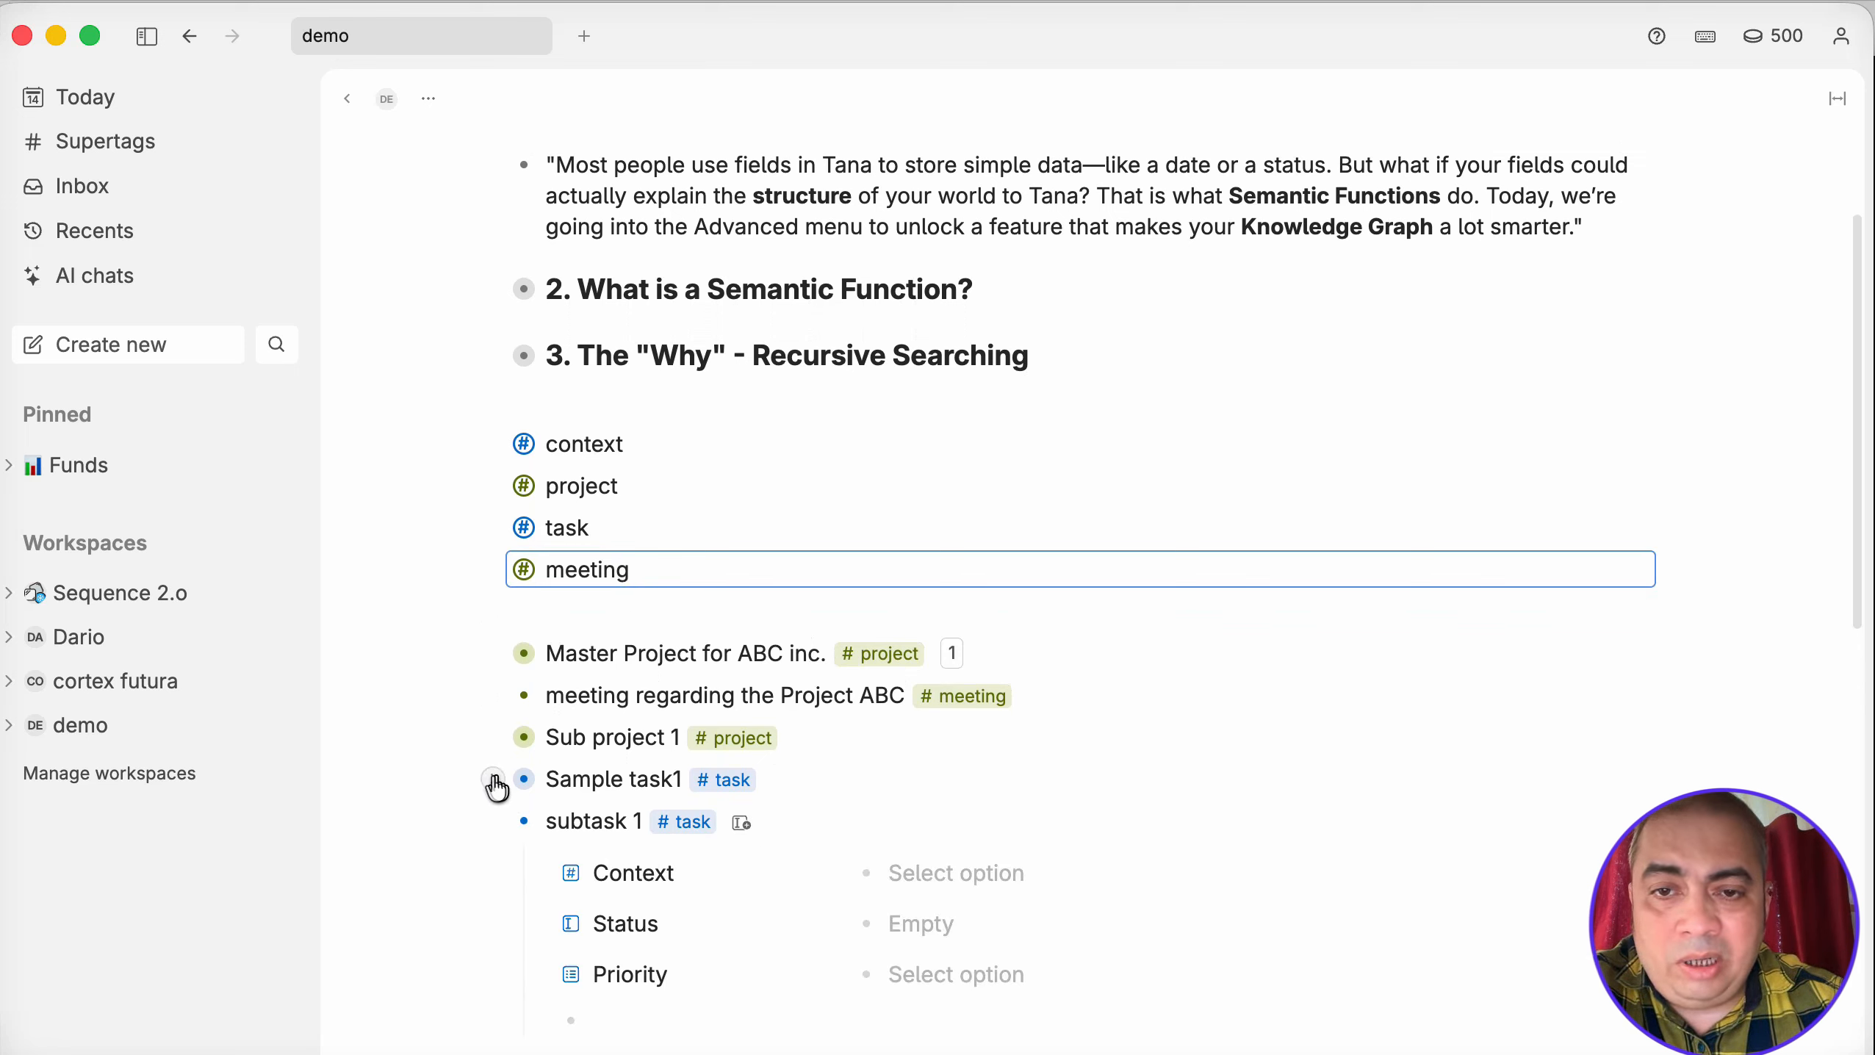
click(491, 781)
click(495, 738)
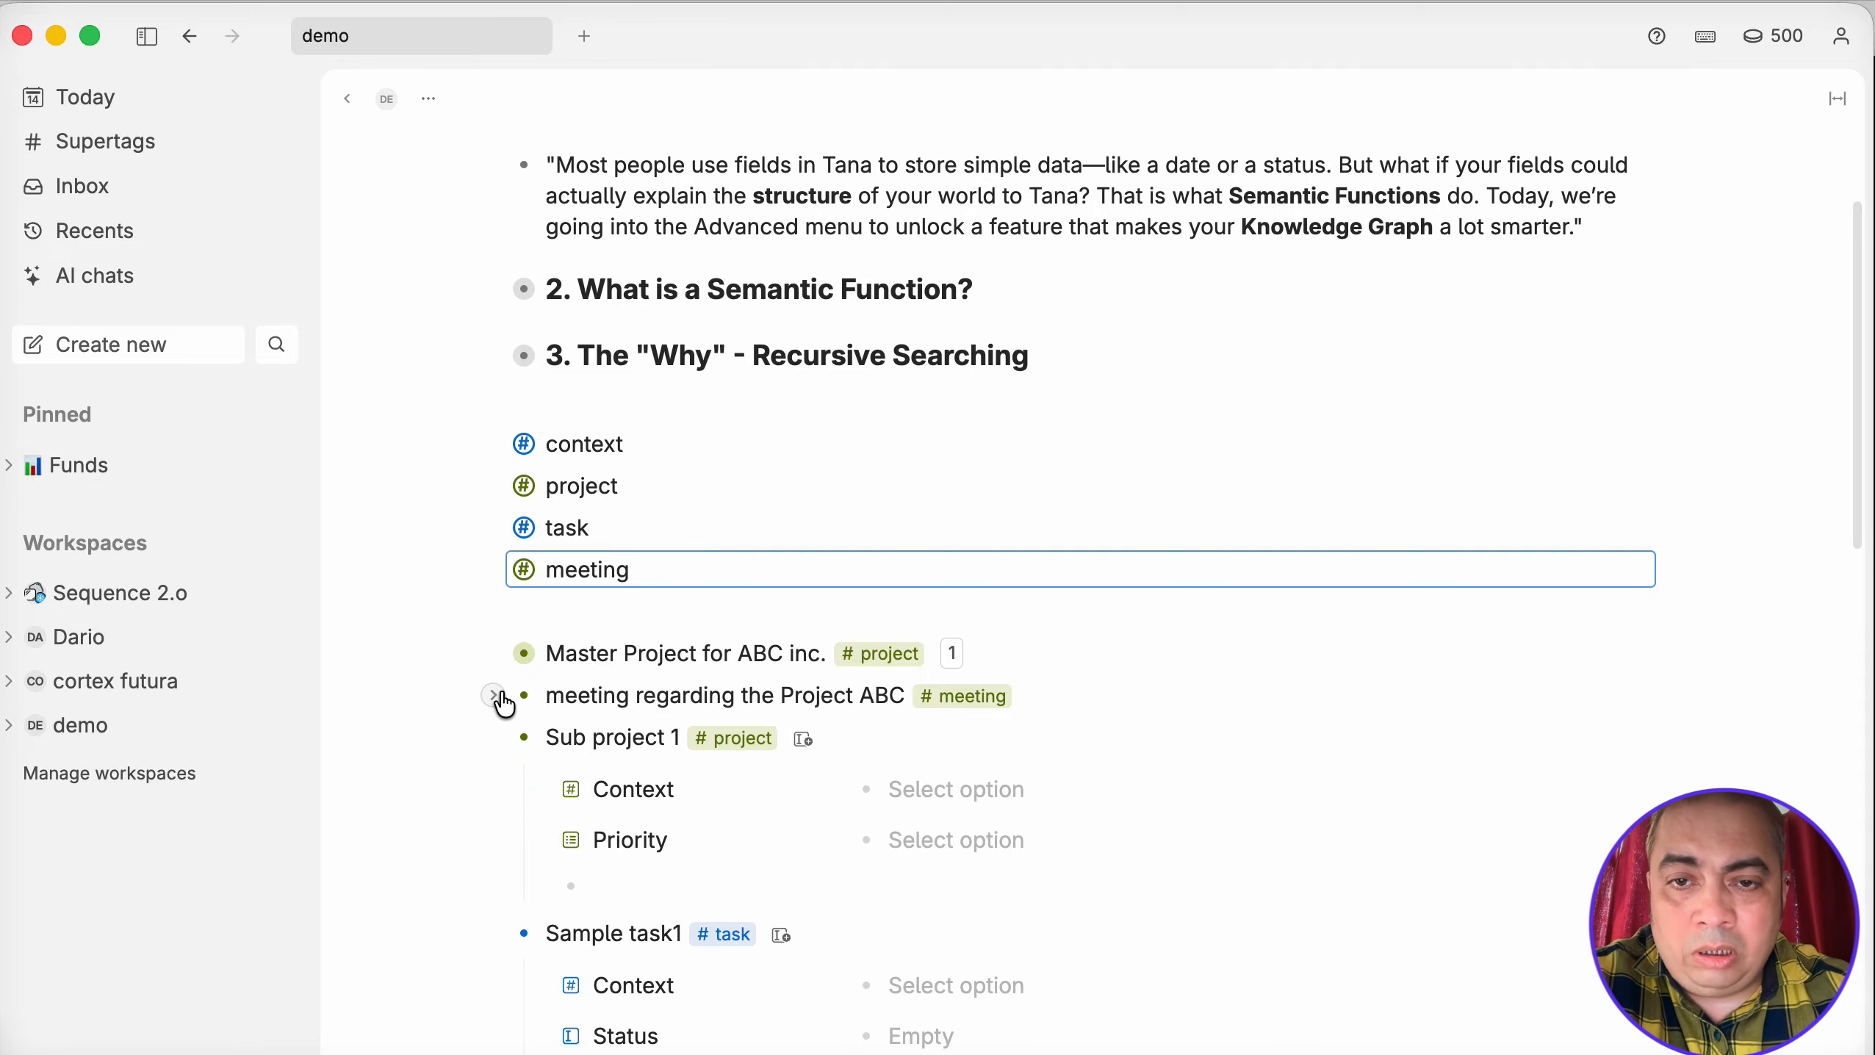
click(495, 696)
click(492, 655)
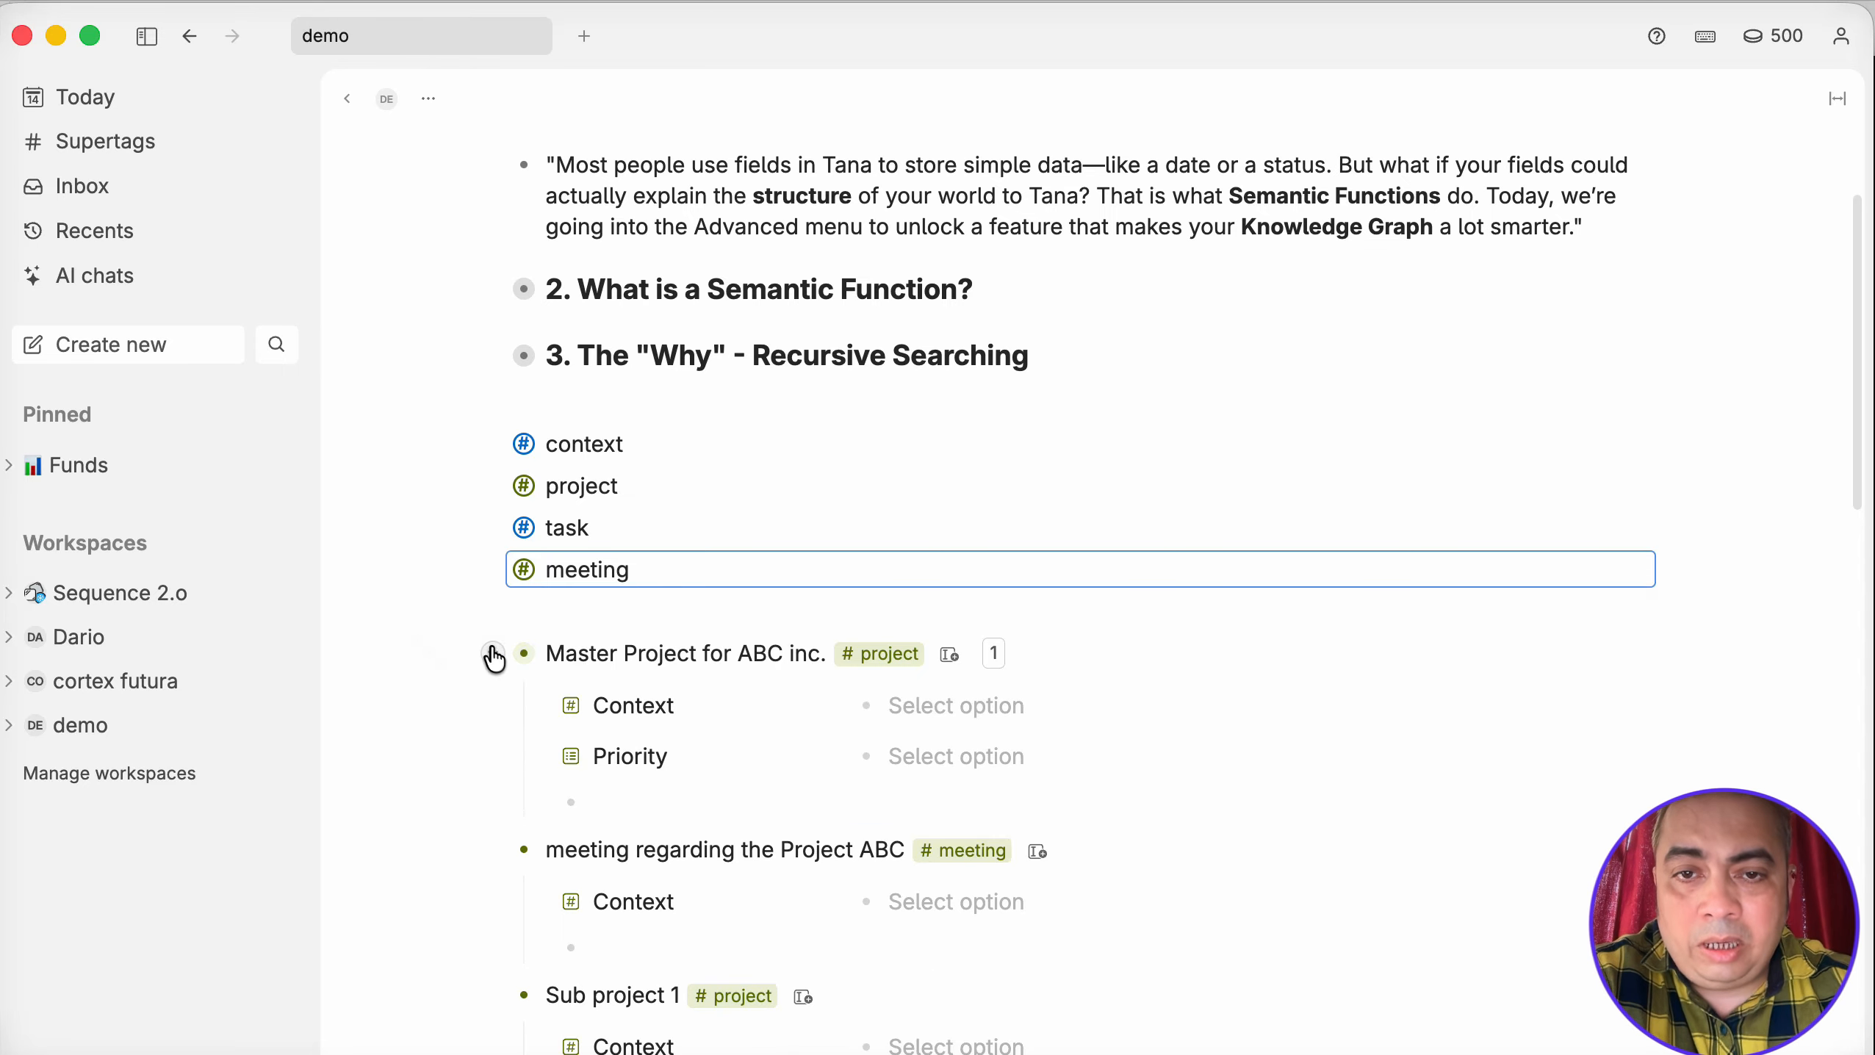
Delete the leftover Related Project field from the Sample task1 node.
scroll(1176, 788, down, 10)
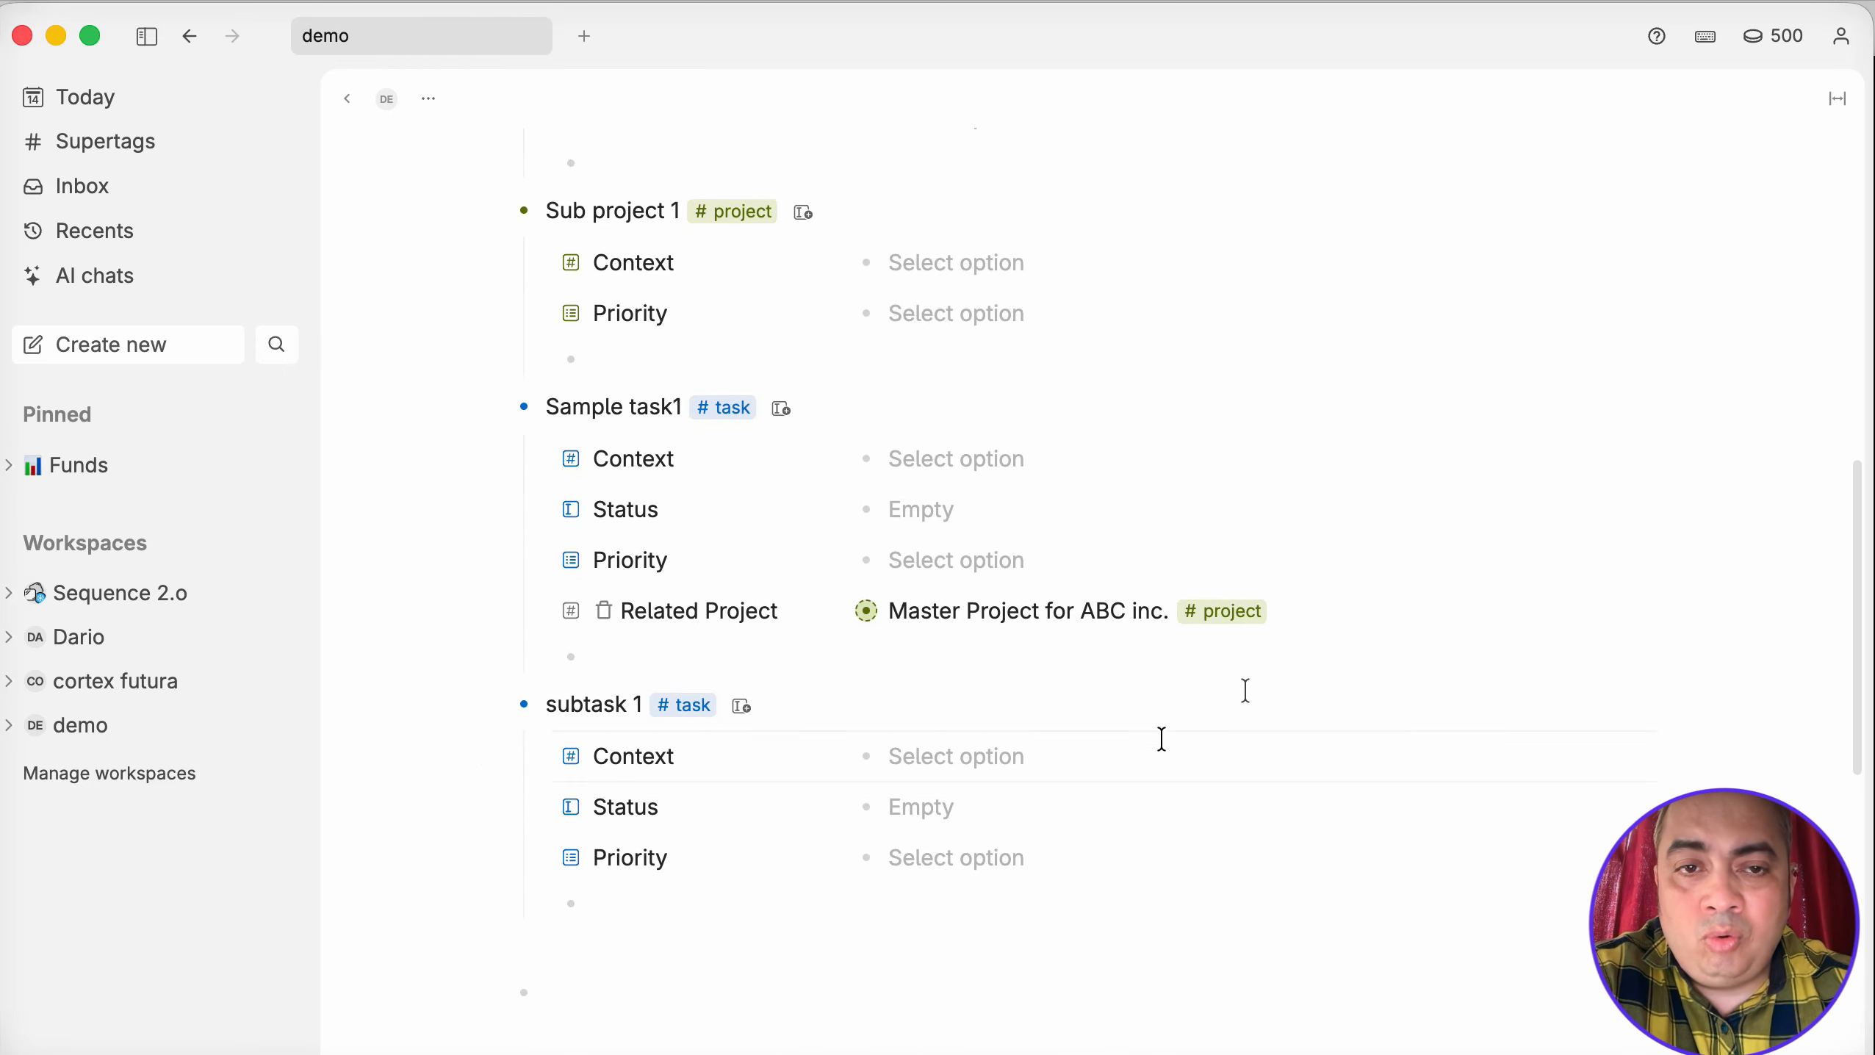
click(794, 615)
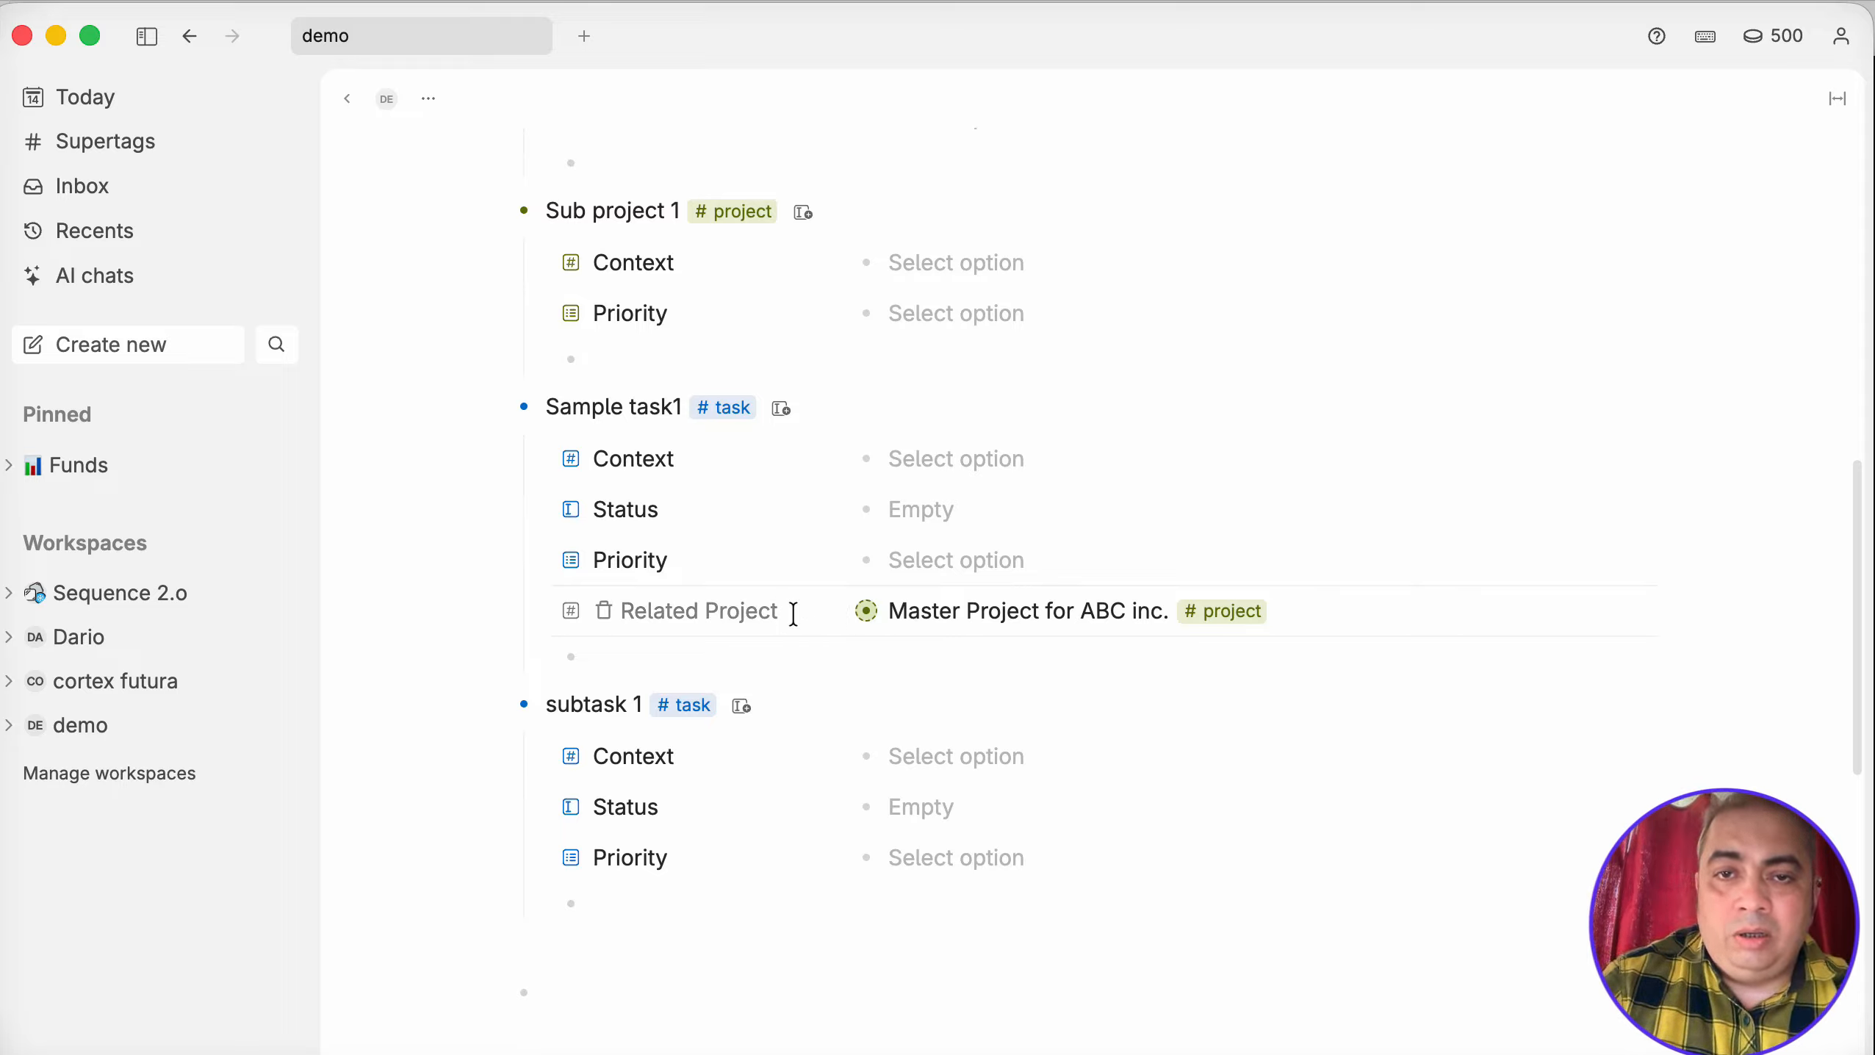
key(super+shift+BackSpace)
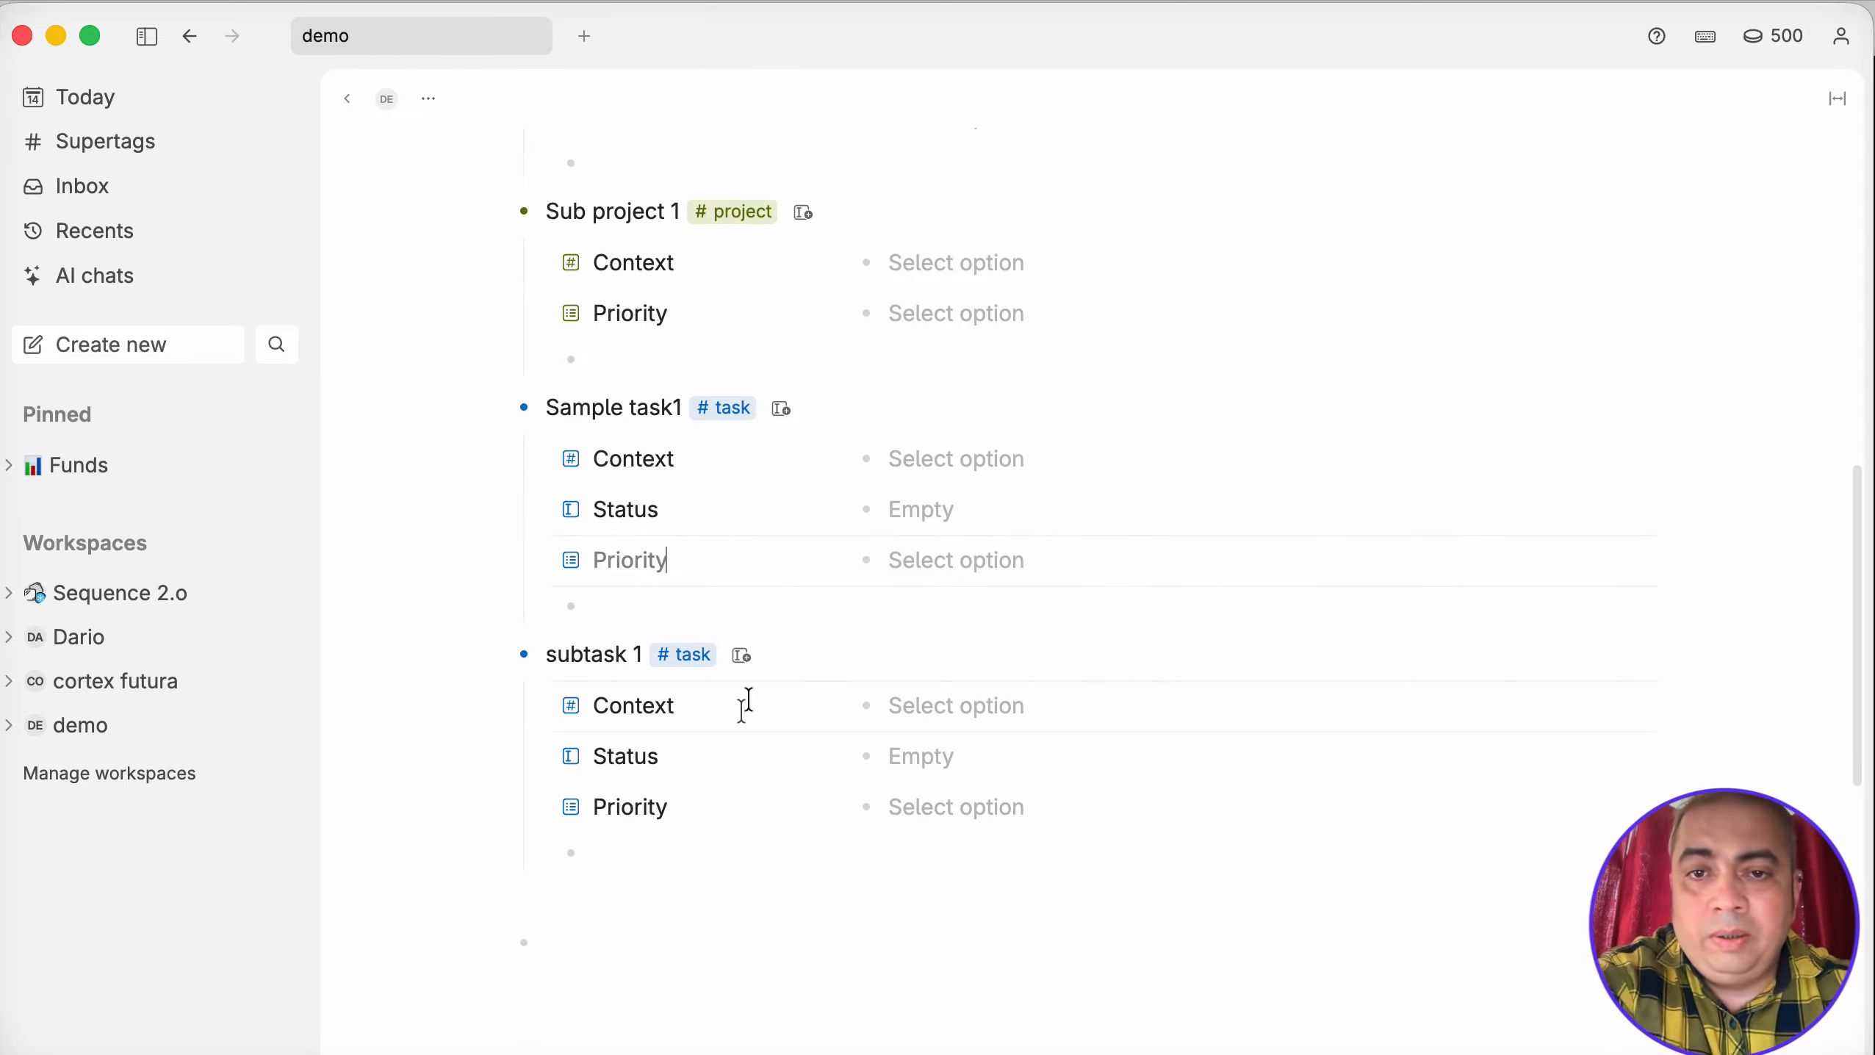
Set the Context field of subtask 1 to Sample task1.
click(995, 704)
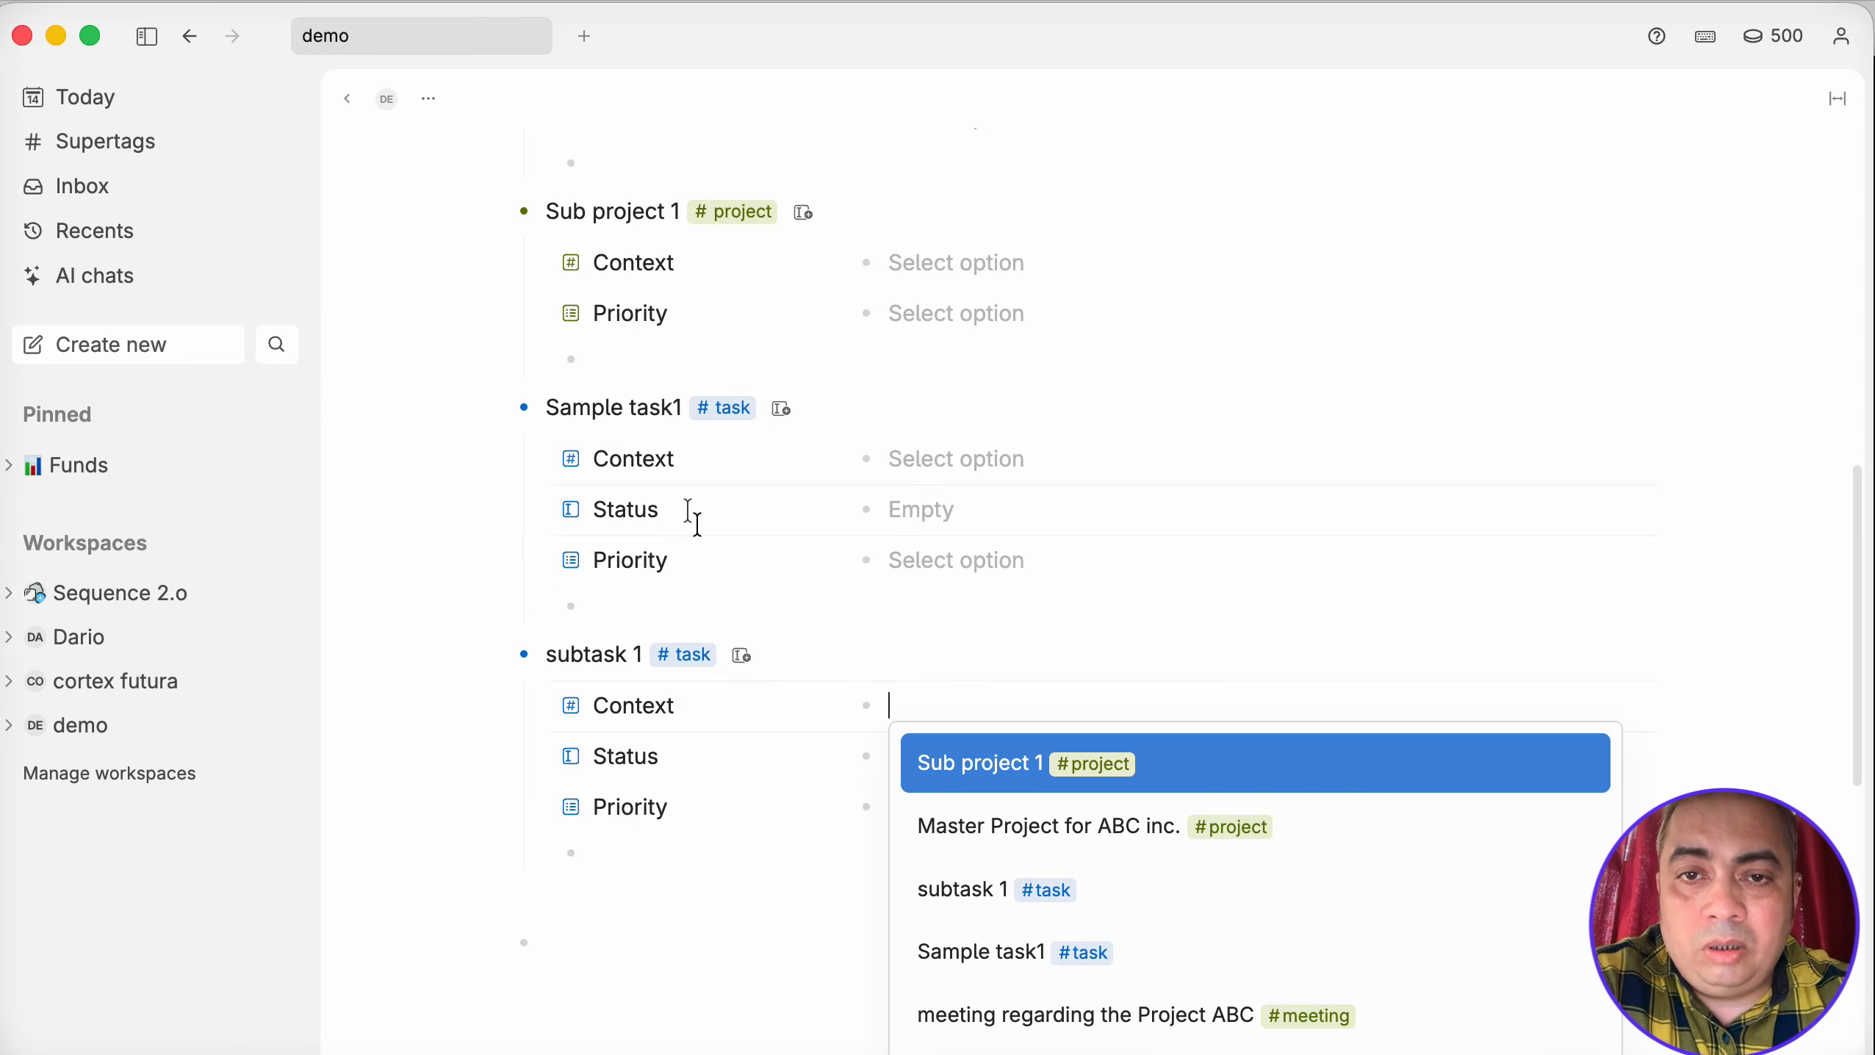
click(975, 947)
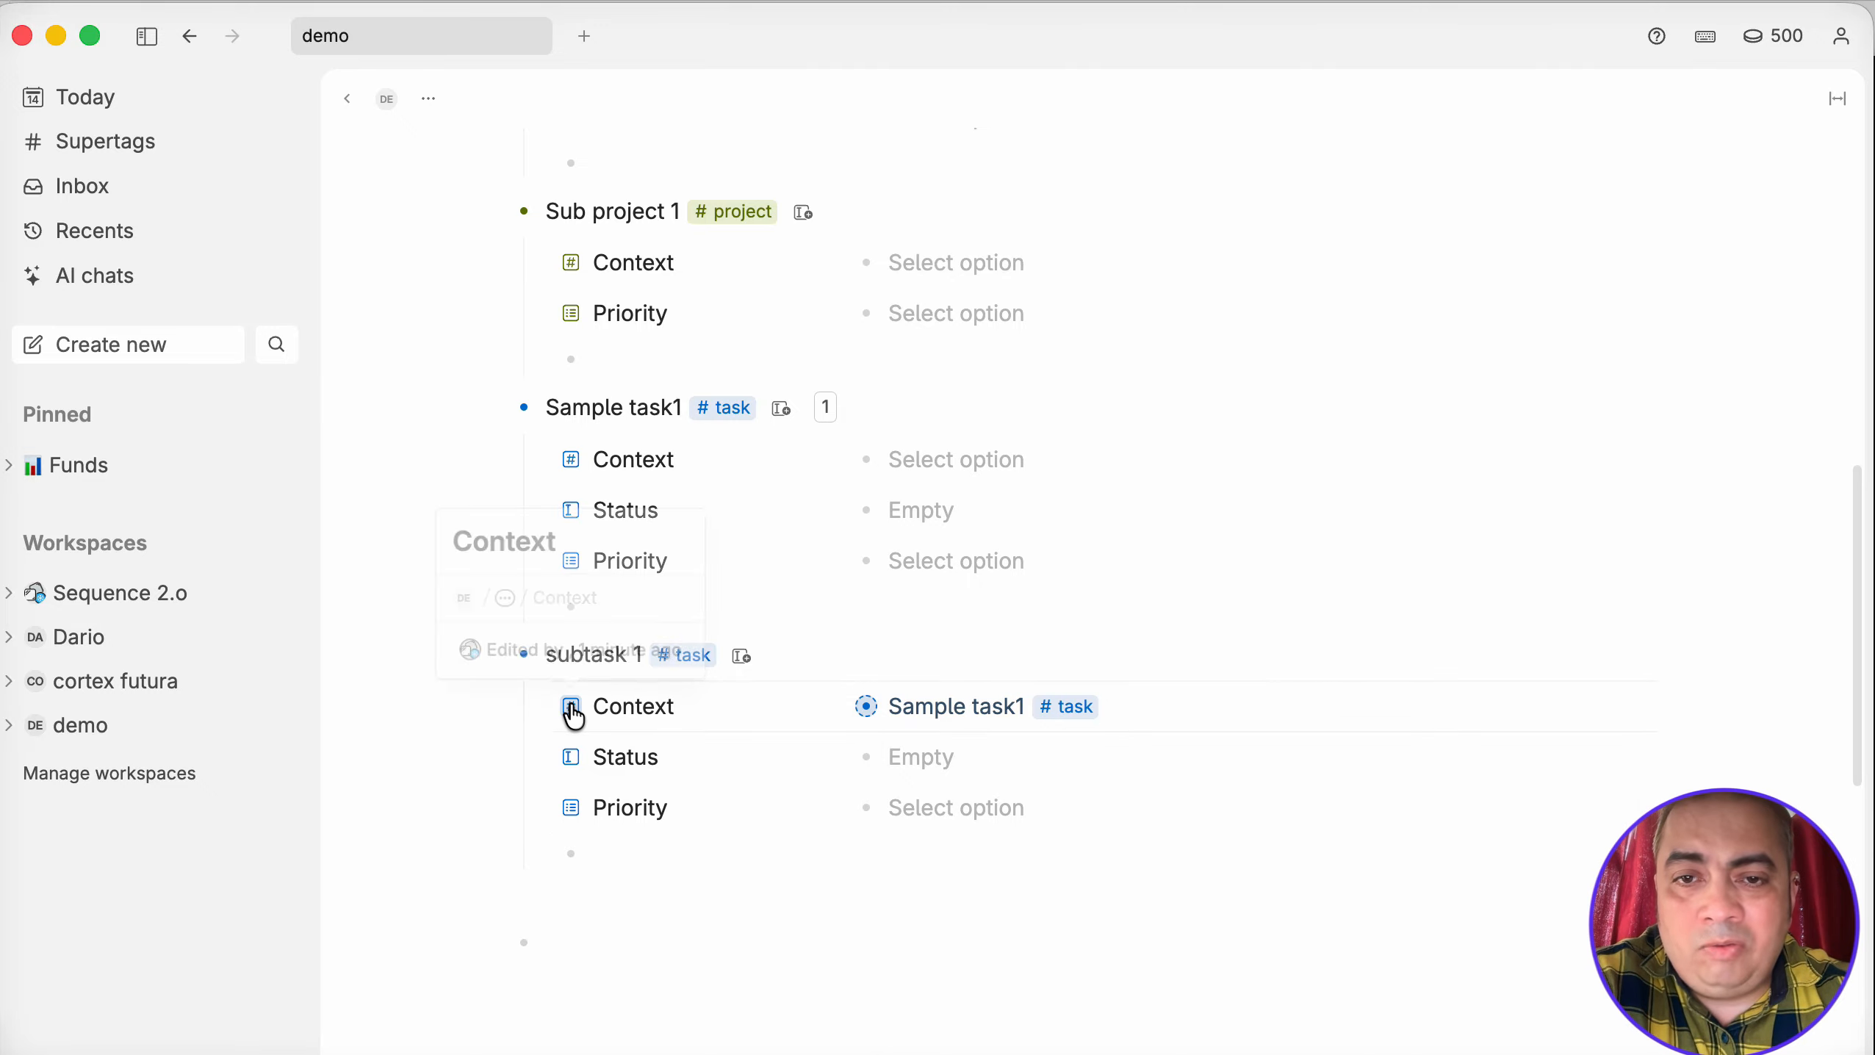
Open the context supertag's configuration and rename its Context field to "Related to".
scroll(858, 694, up, 15)
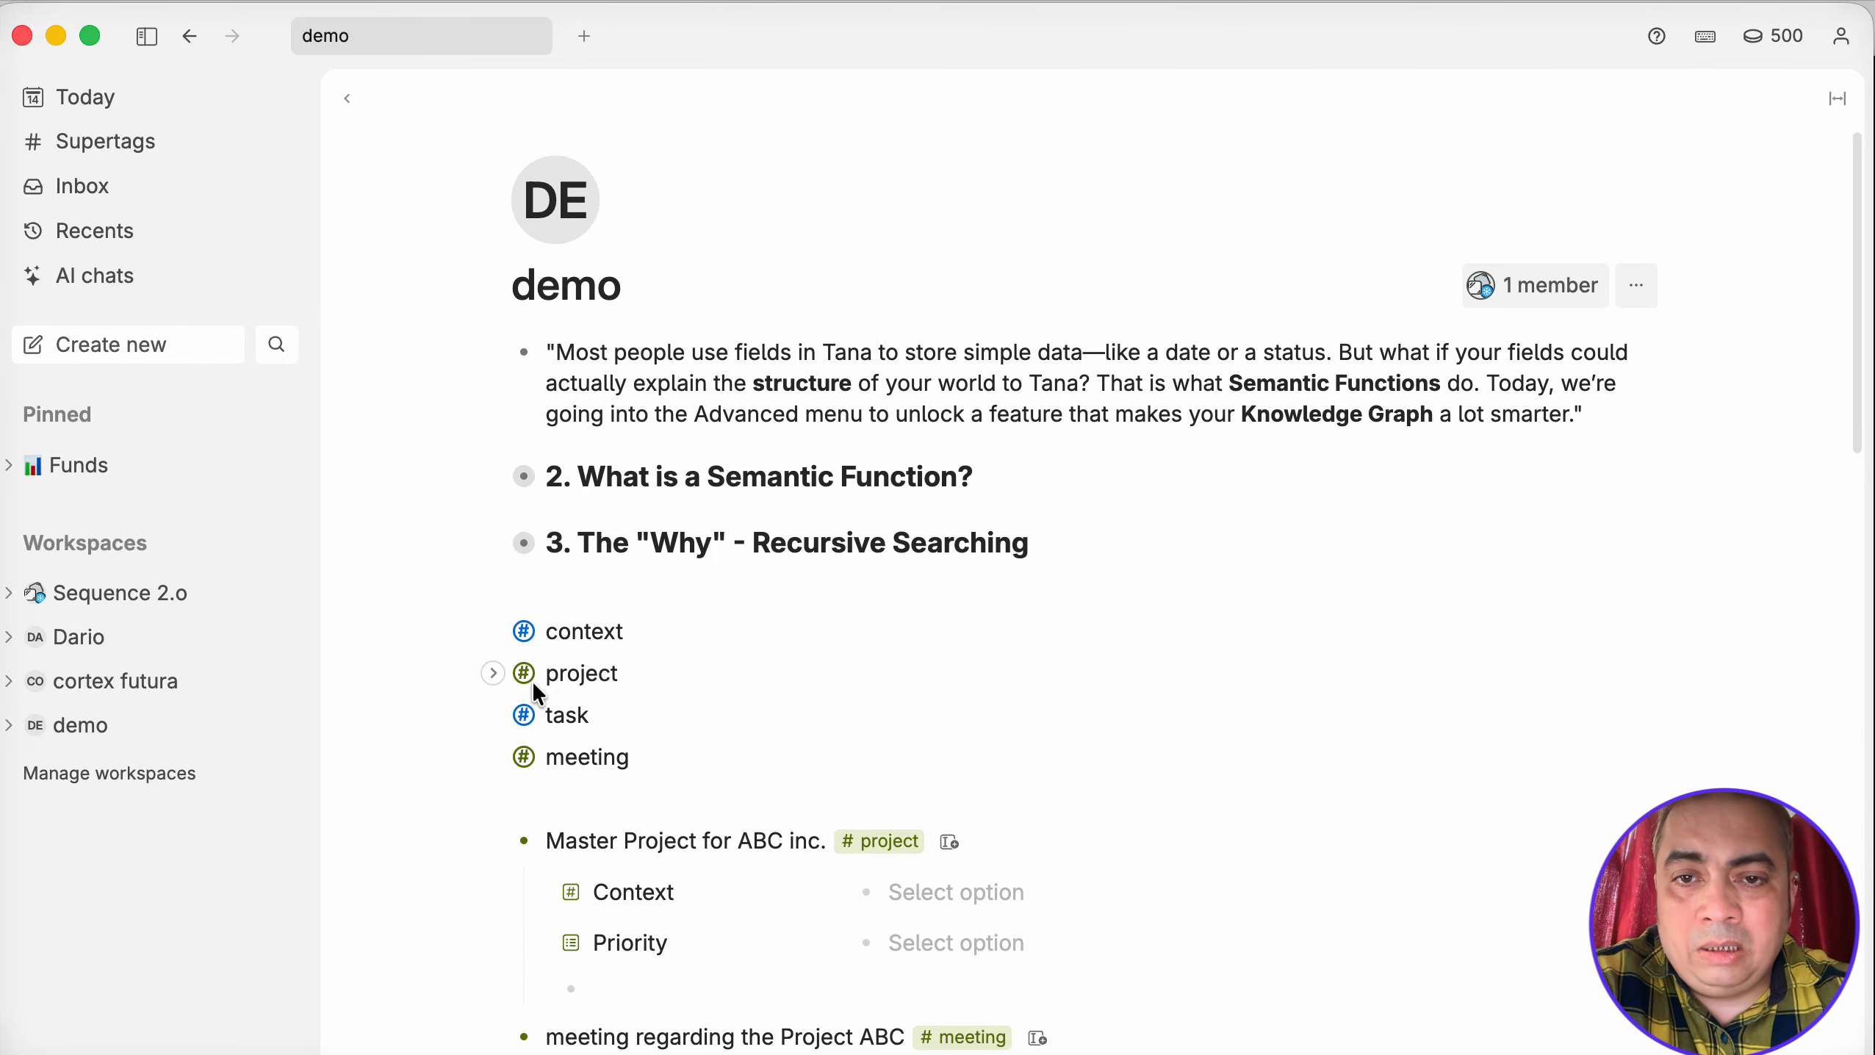
right_click(524, 631)
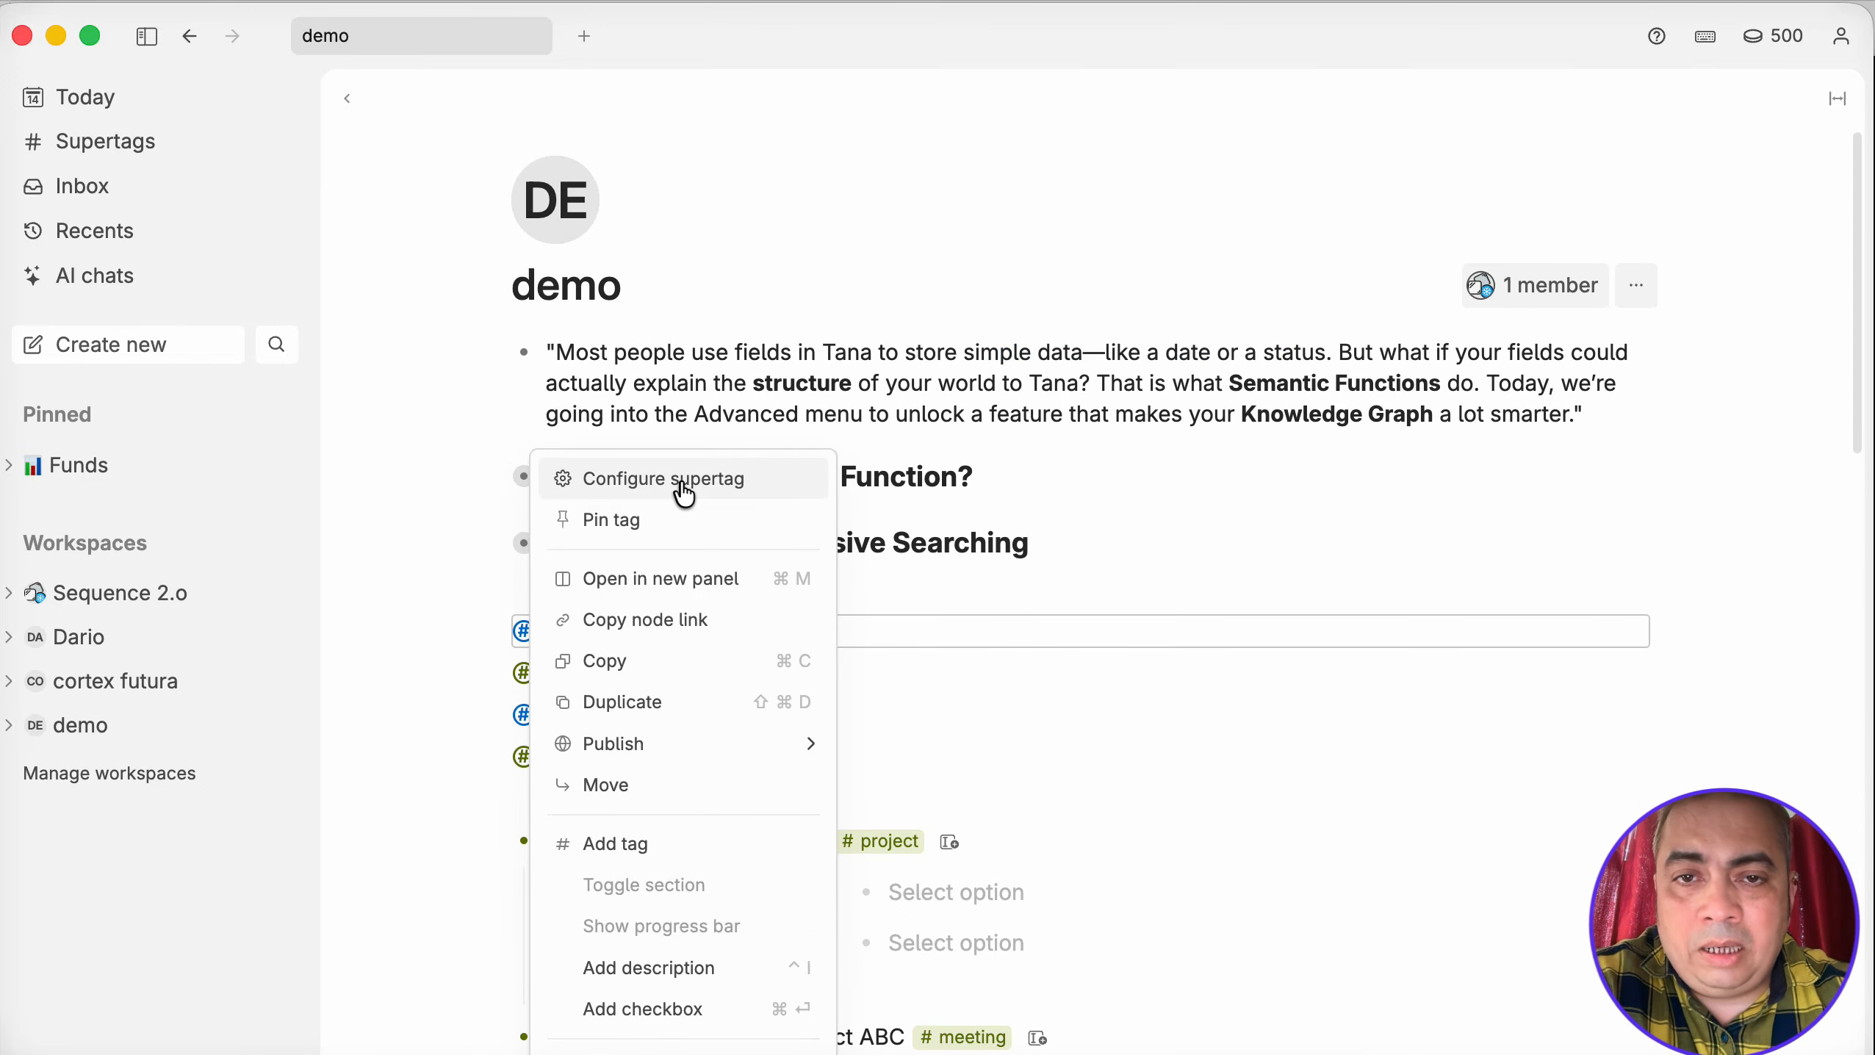
click(683, 481)
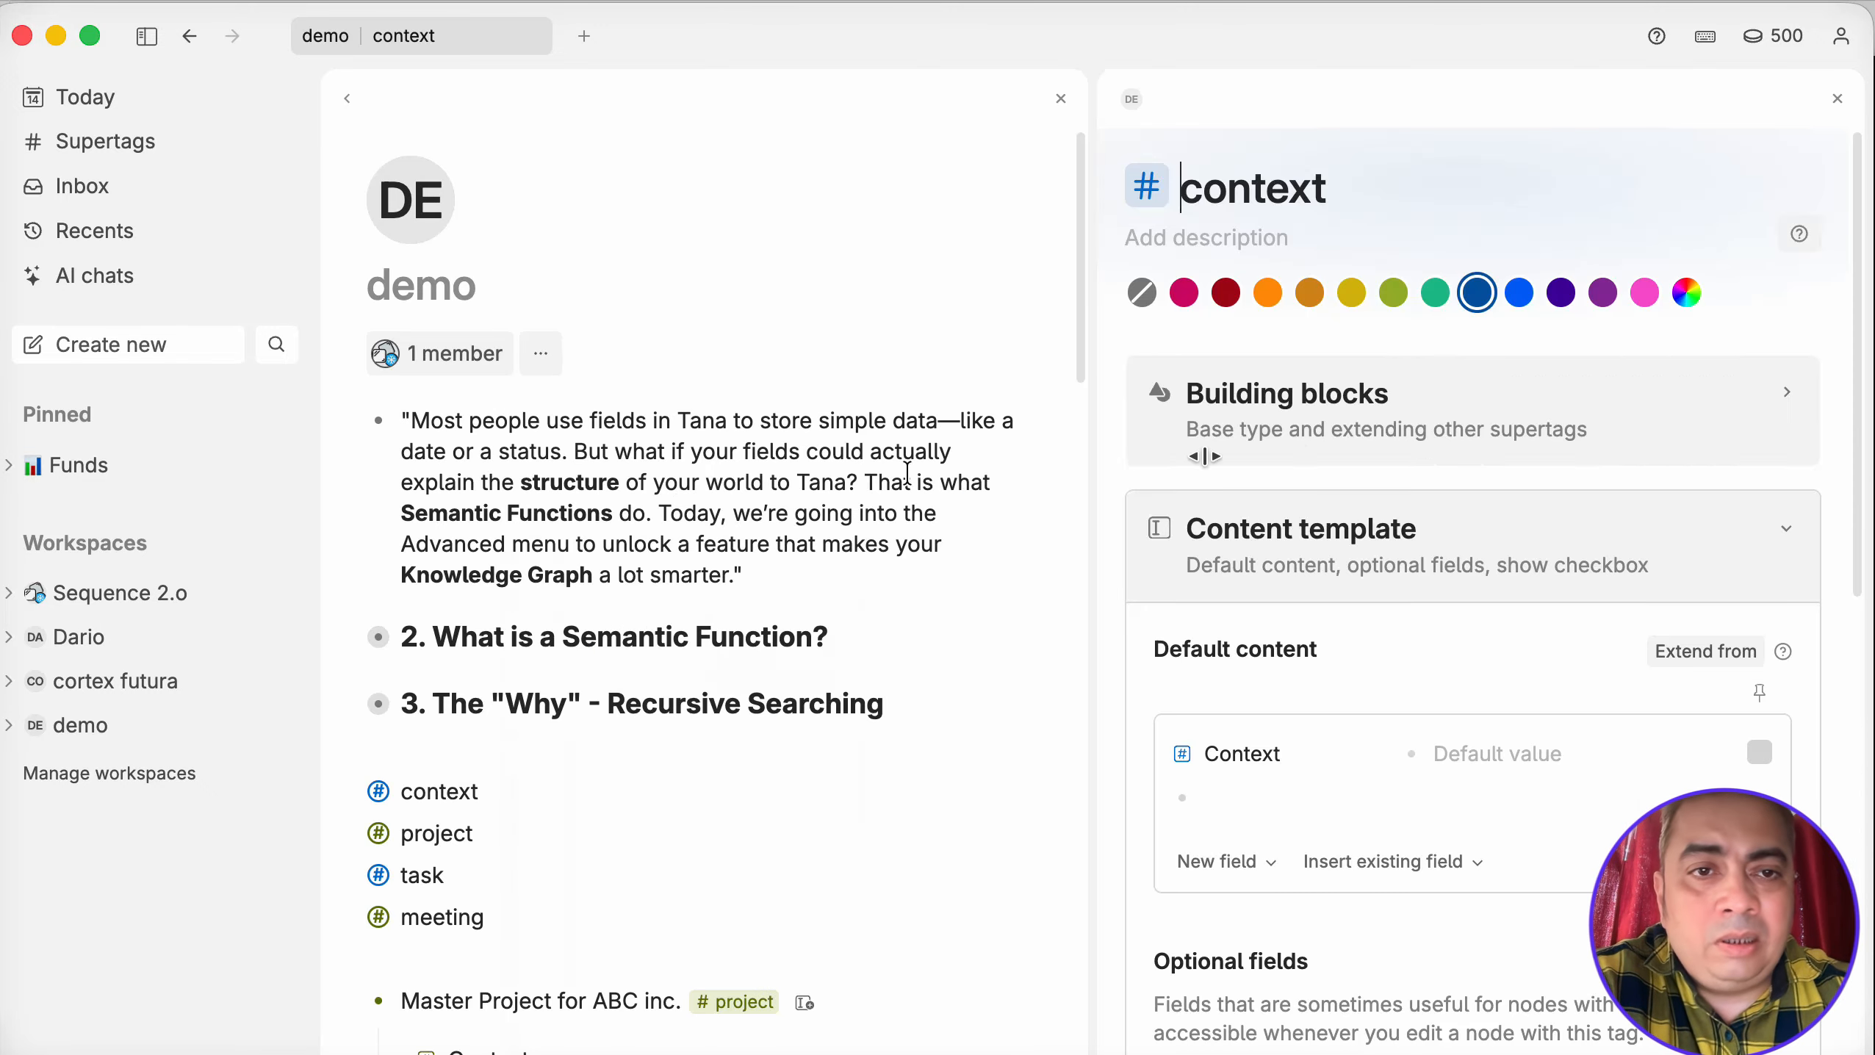
double_click(1306, 748)
text(Related to)
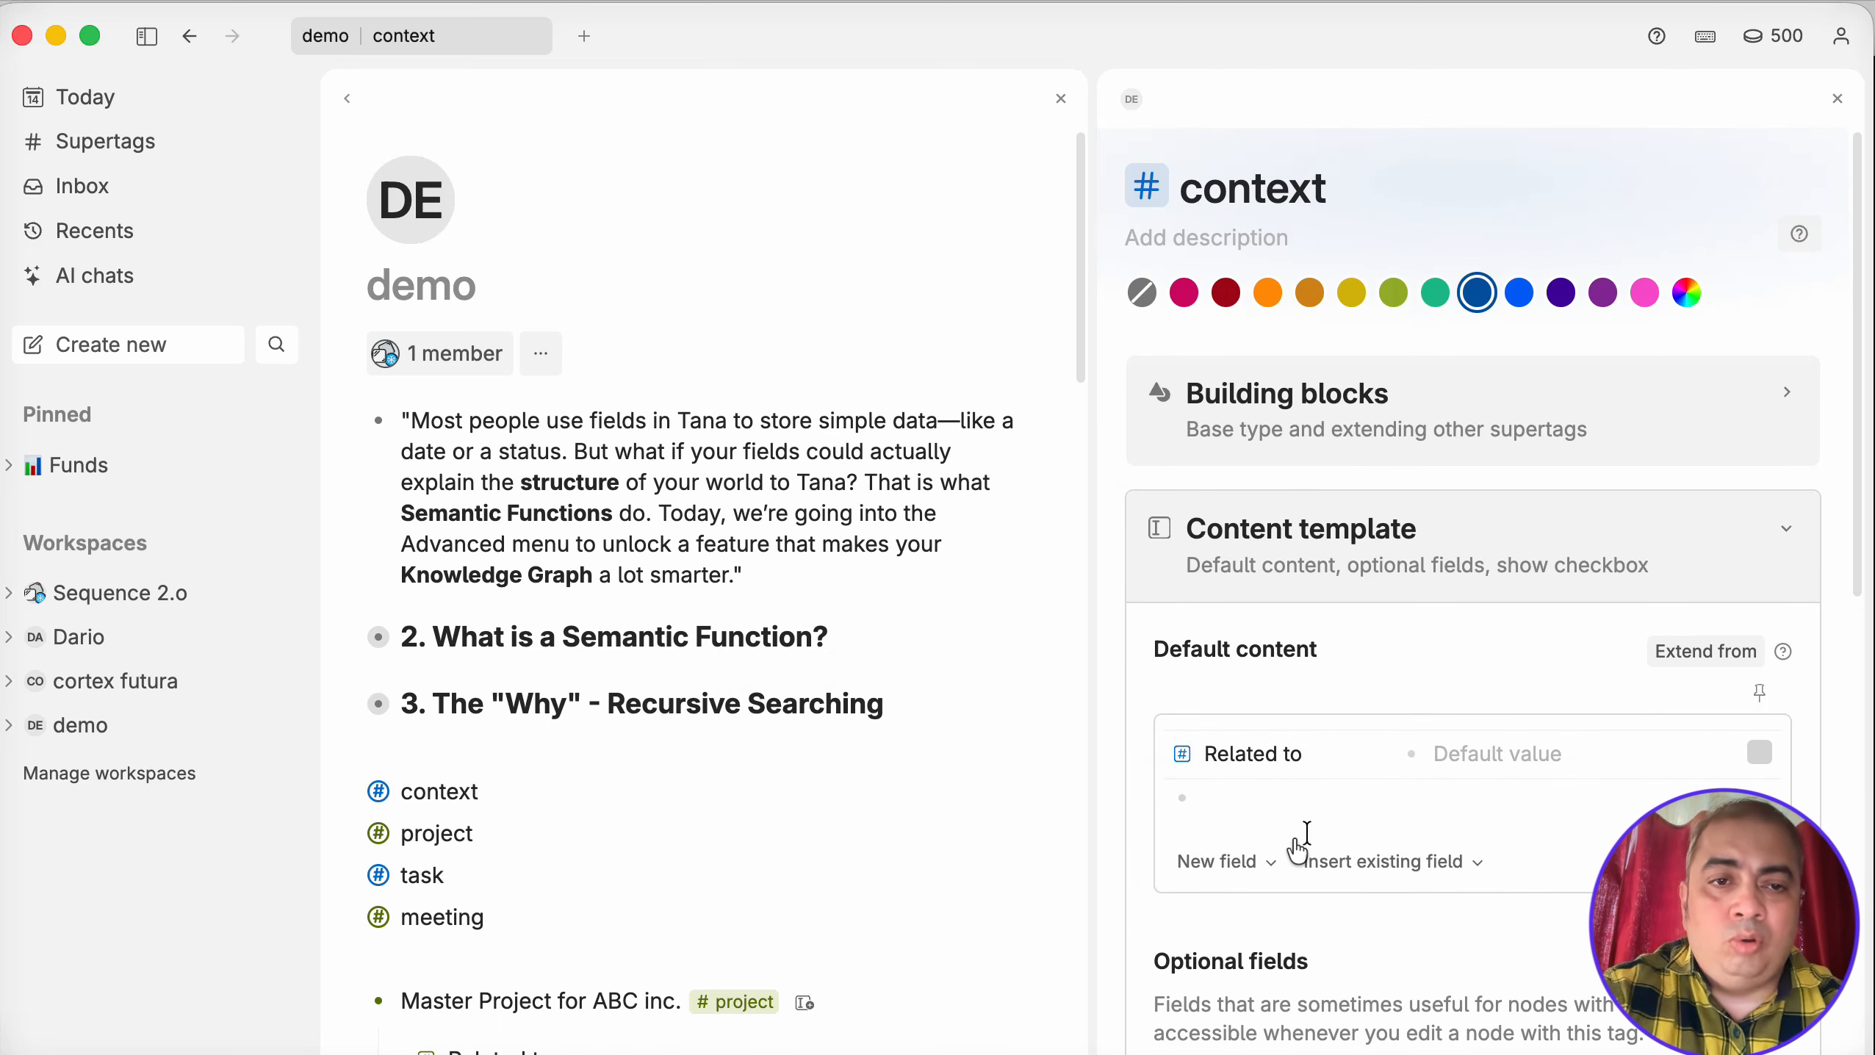
Inspect the configuration of the context supertag's Related to field, then close the supertag's configuration.
click(1183, 754)
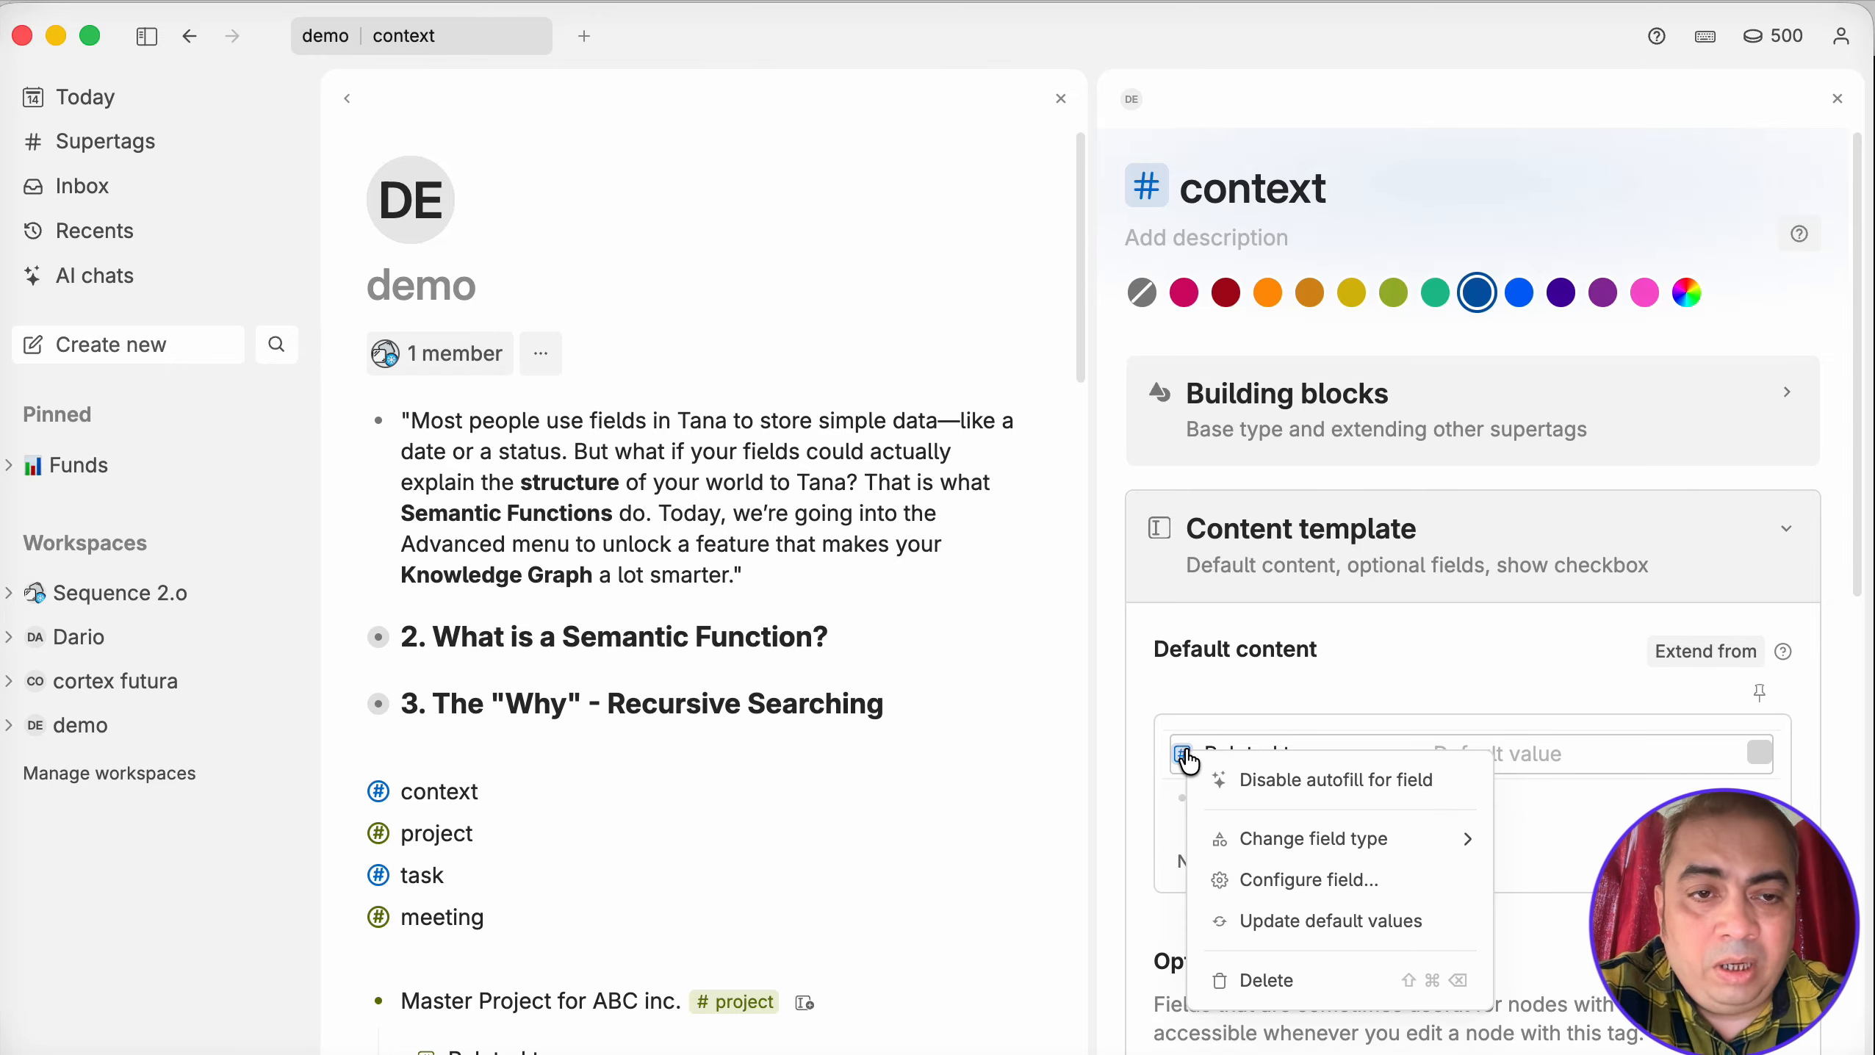
click(1324, 872)
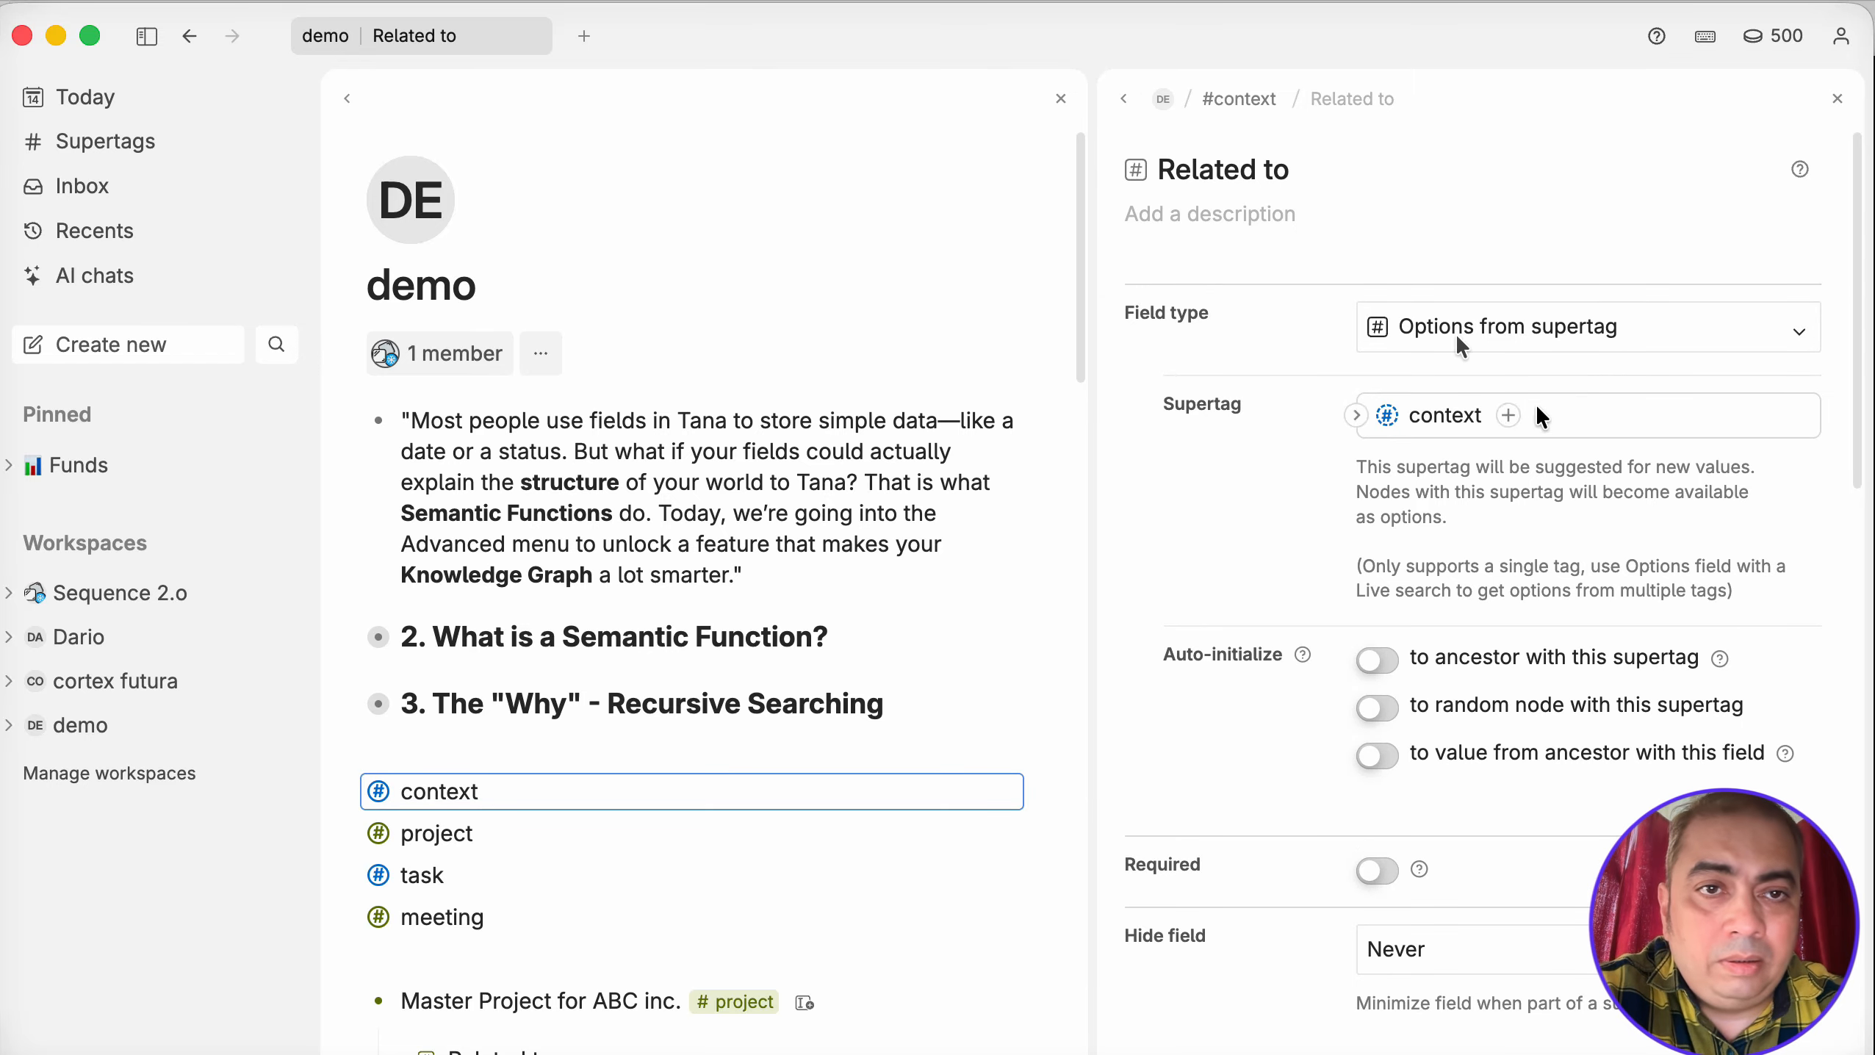
click(1124, 99)
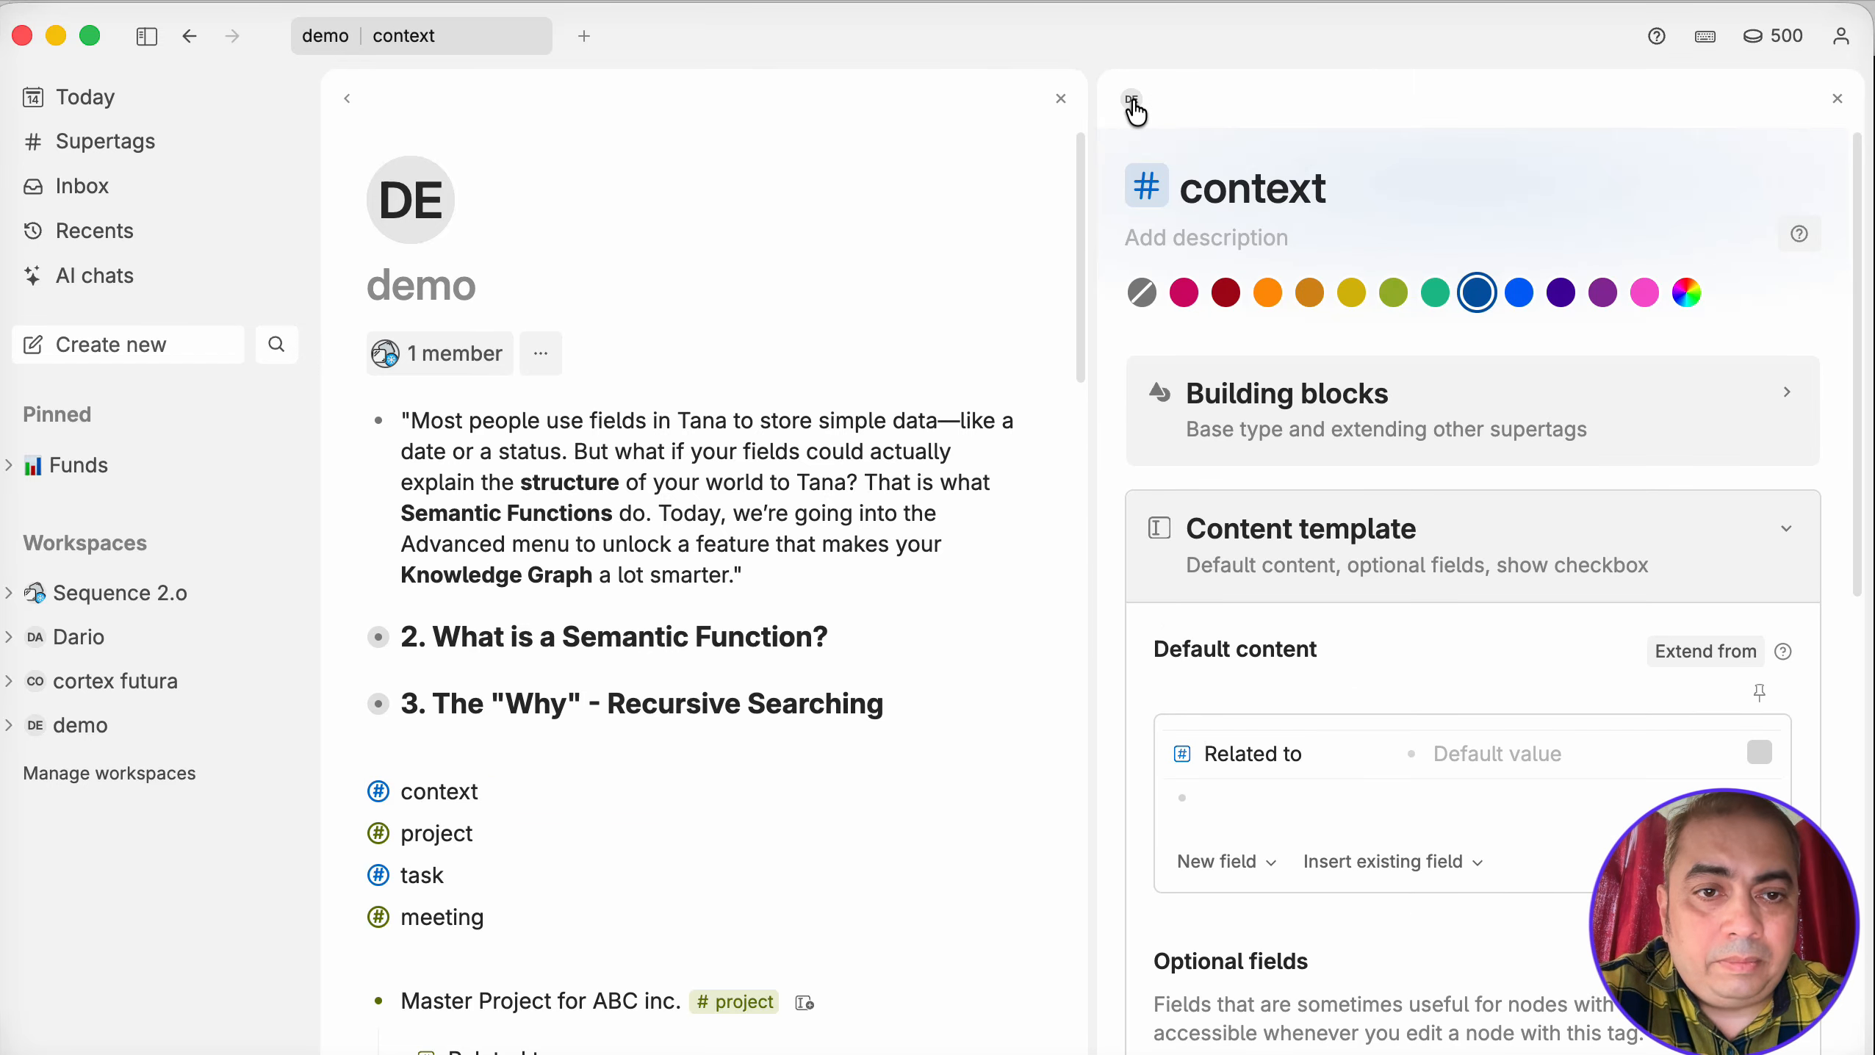
click(1837, 99)
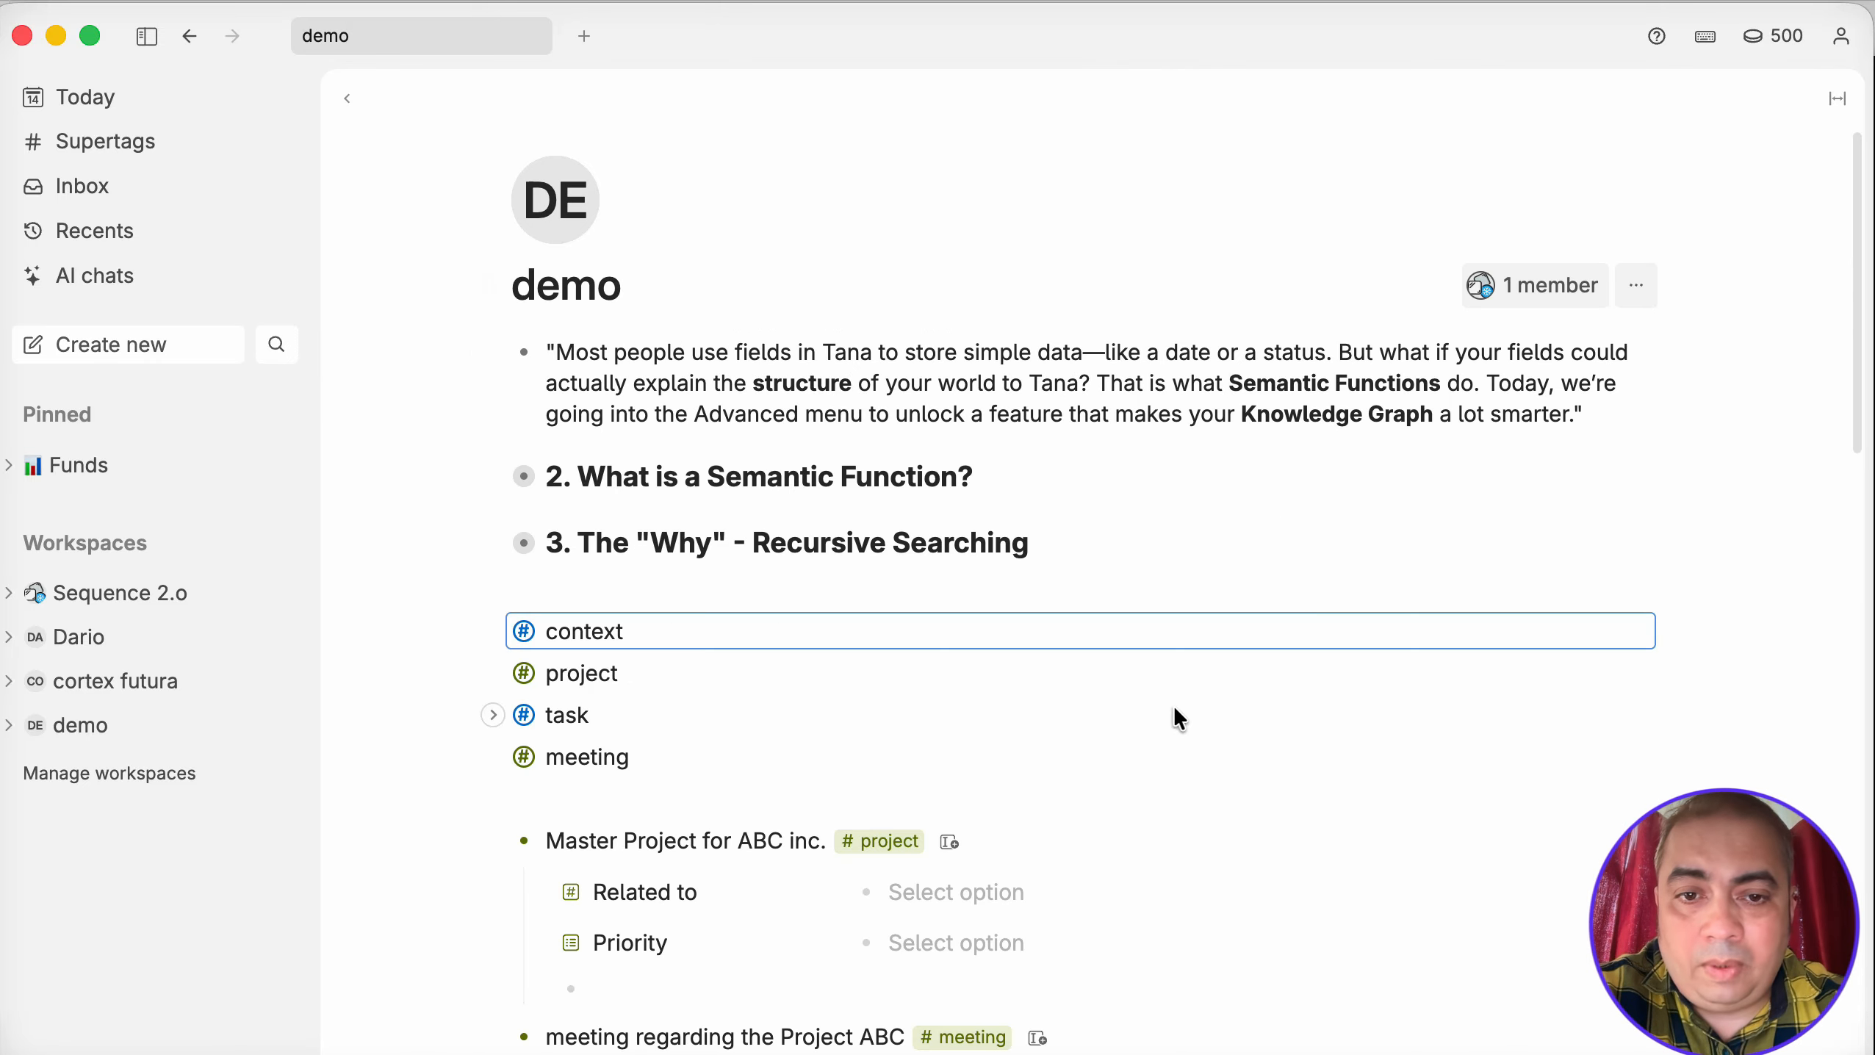
Set the Related to field of Sample task1 to Sub project 1.
scroll(1182, 716, down, 12)
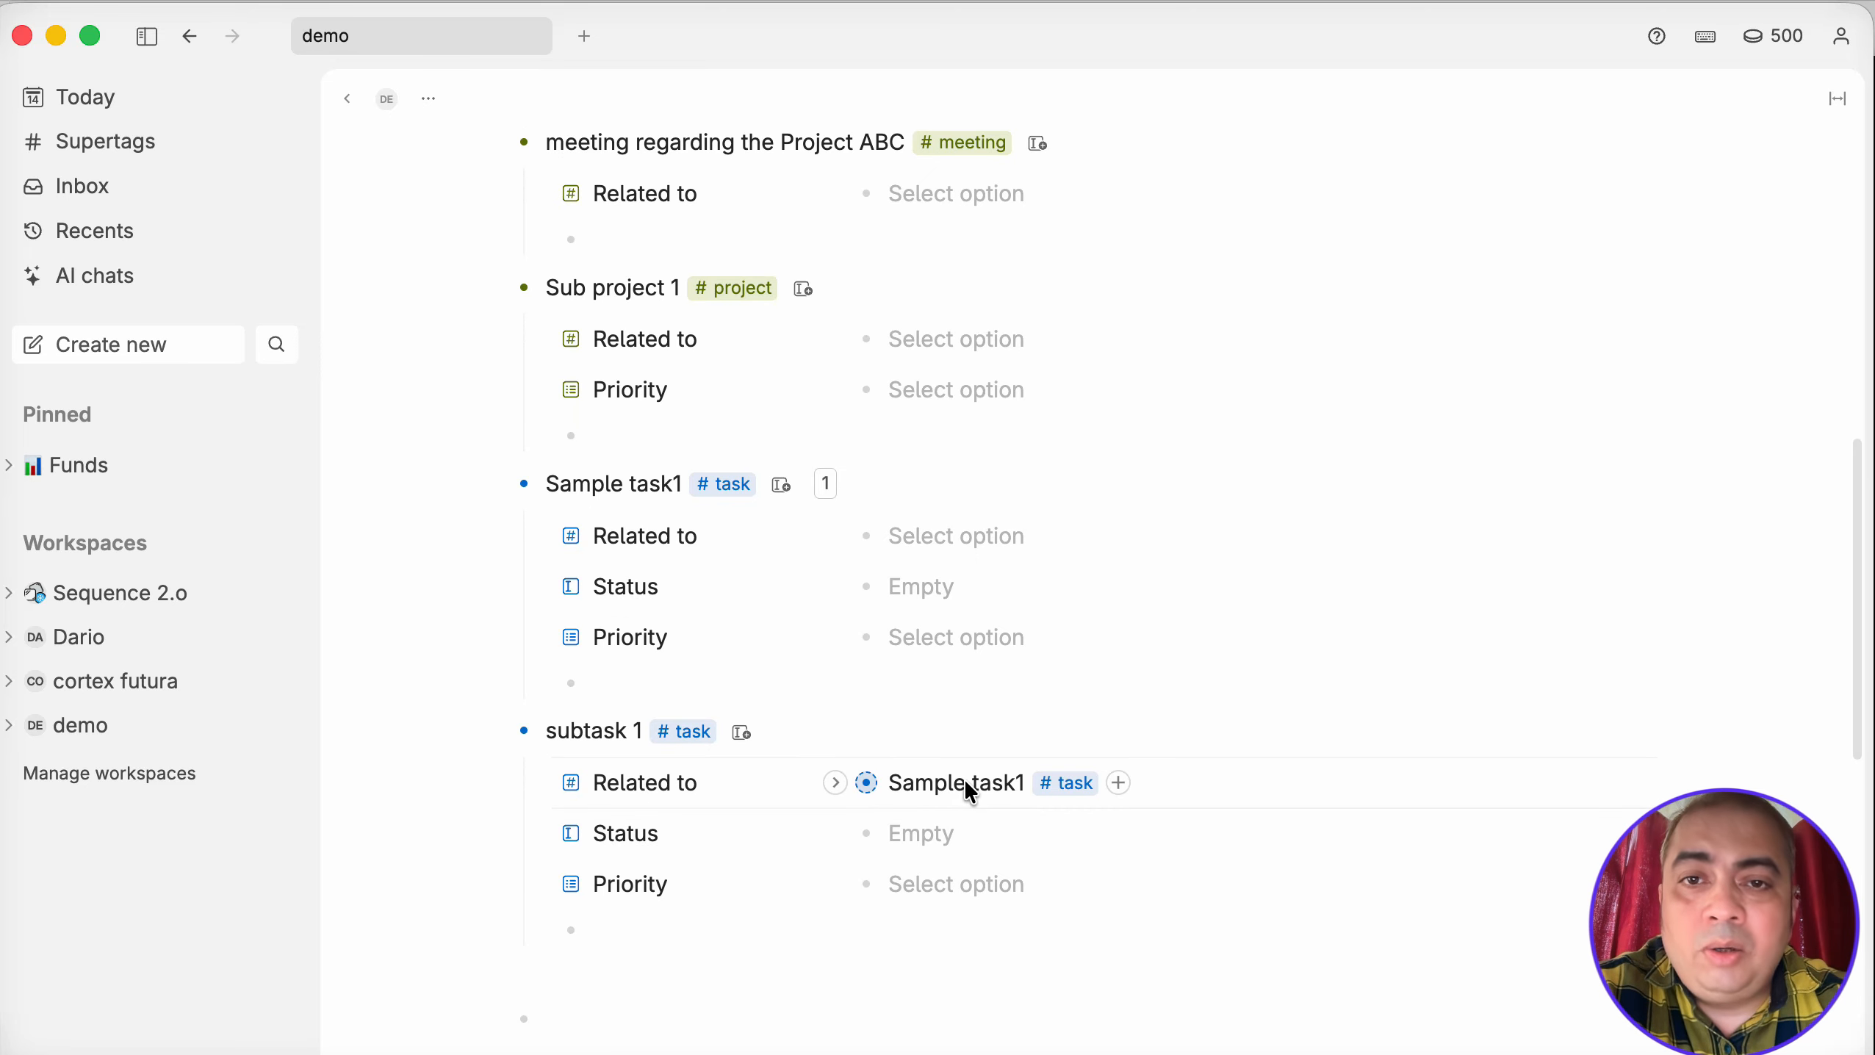
click(958, 539)
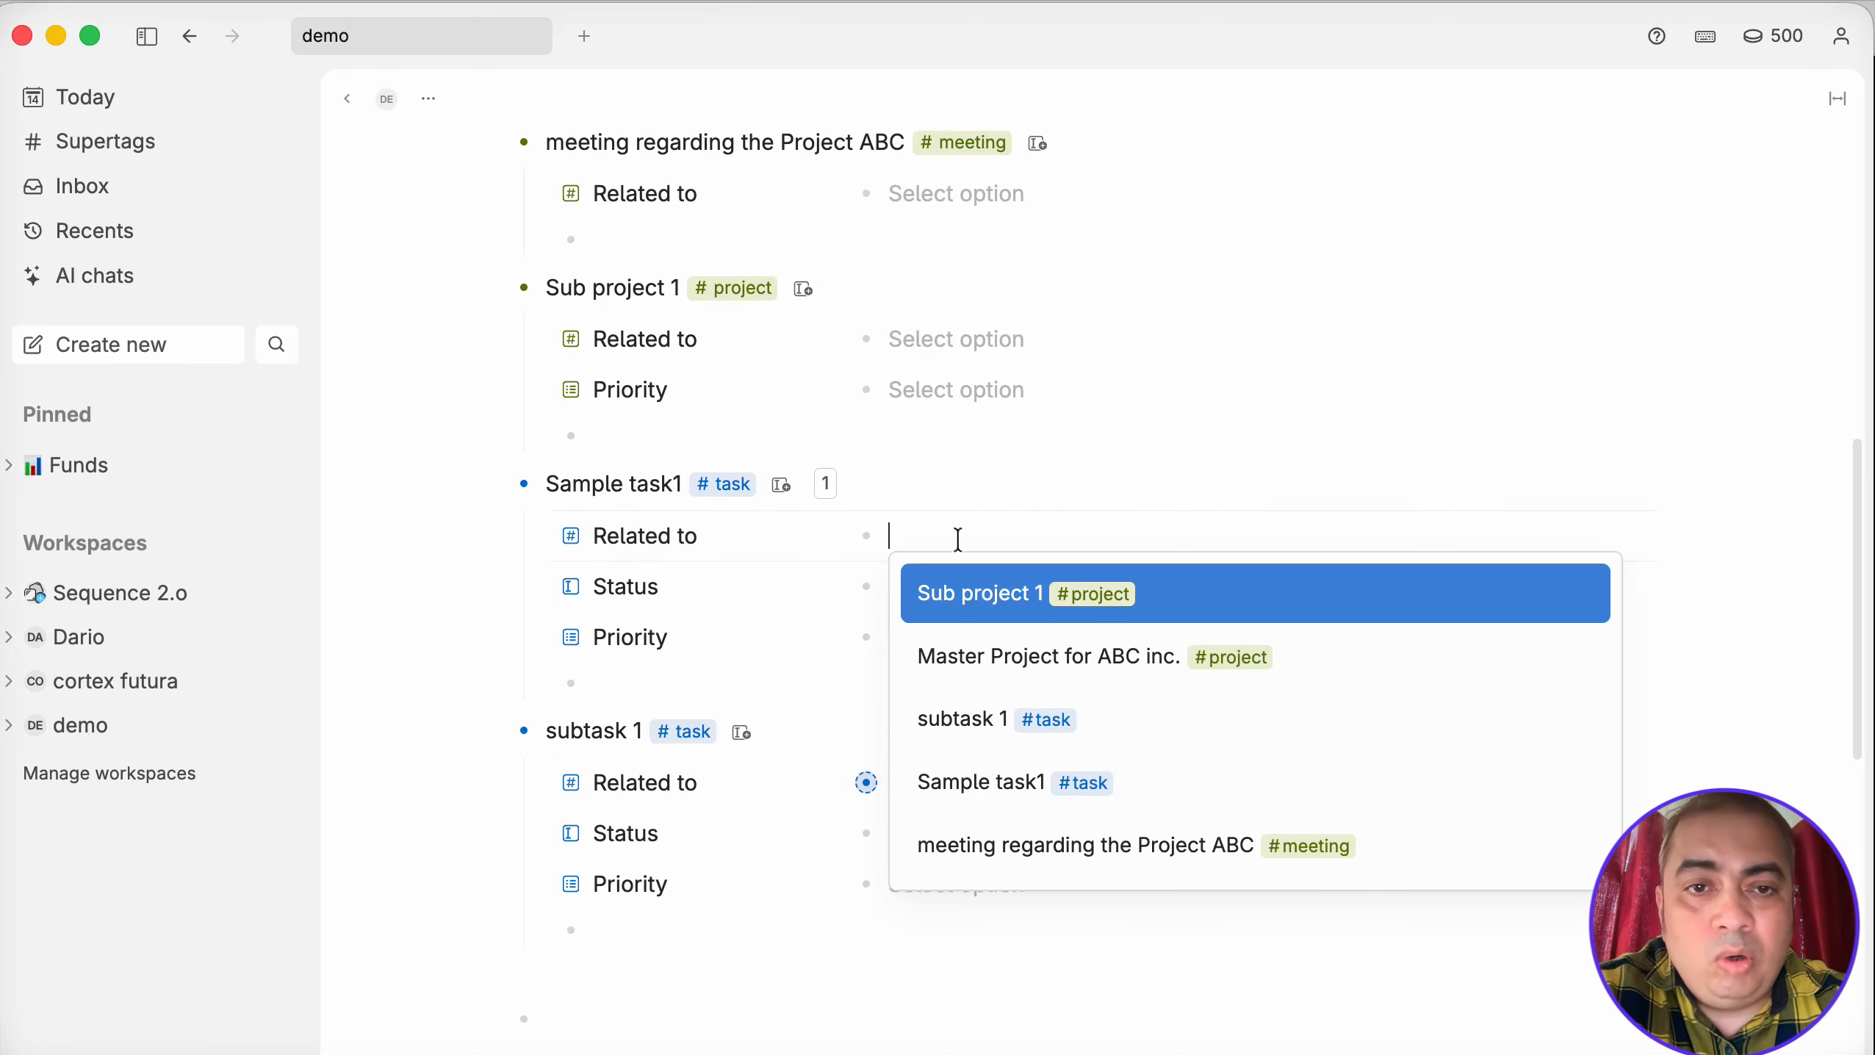
click(975, 595)
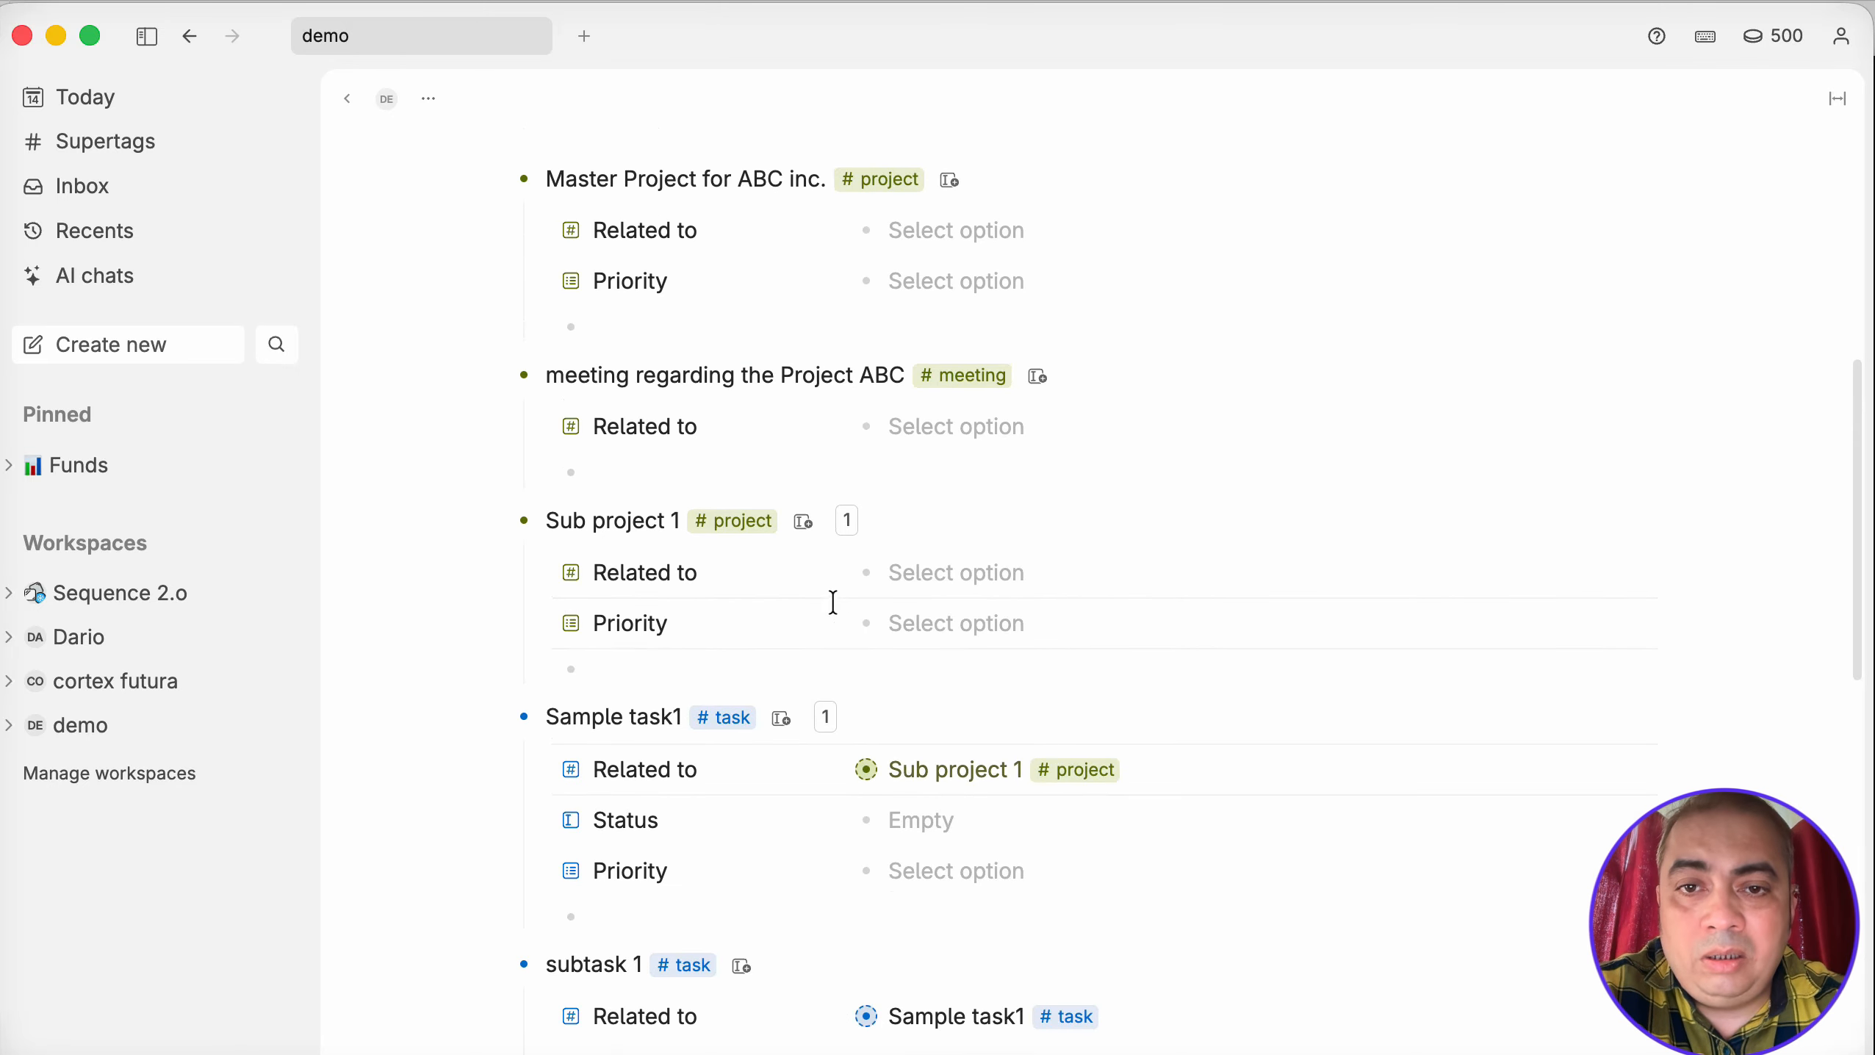
Relate Sub project 1 to Master Project for ABC inc., and the meeting regarding the Project ABC to Sub project 1.
click(977, 576)
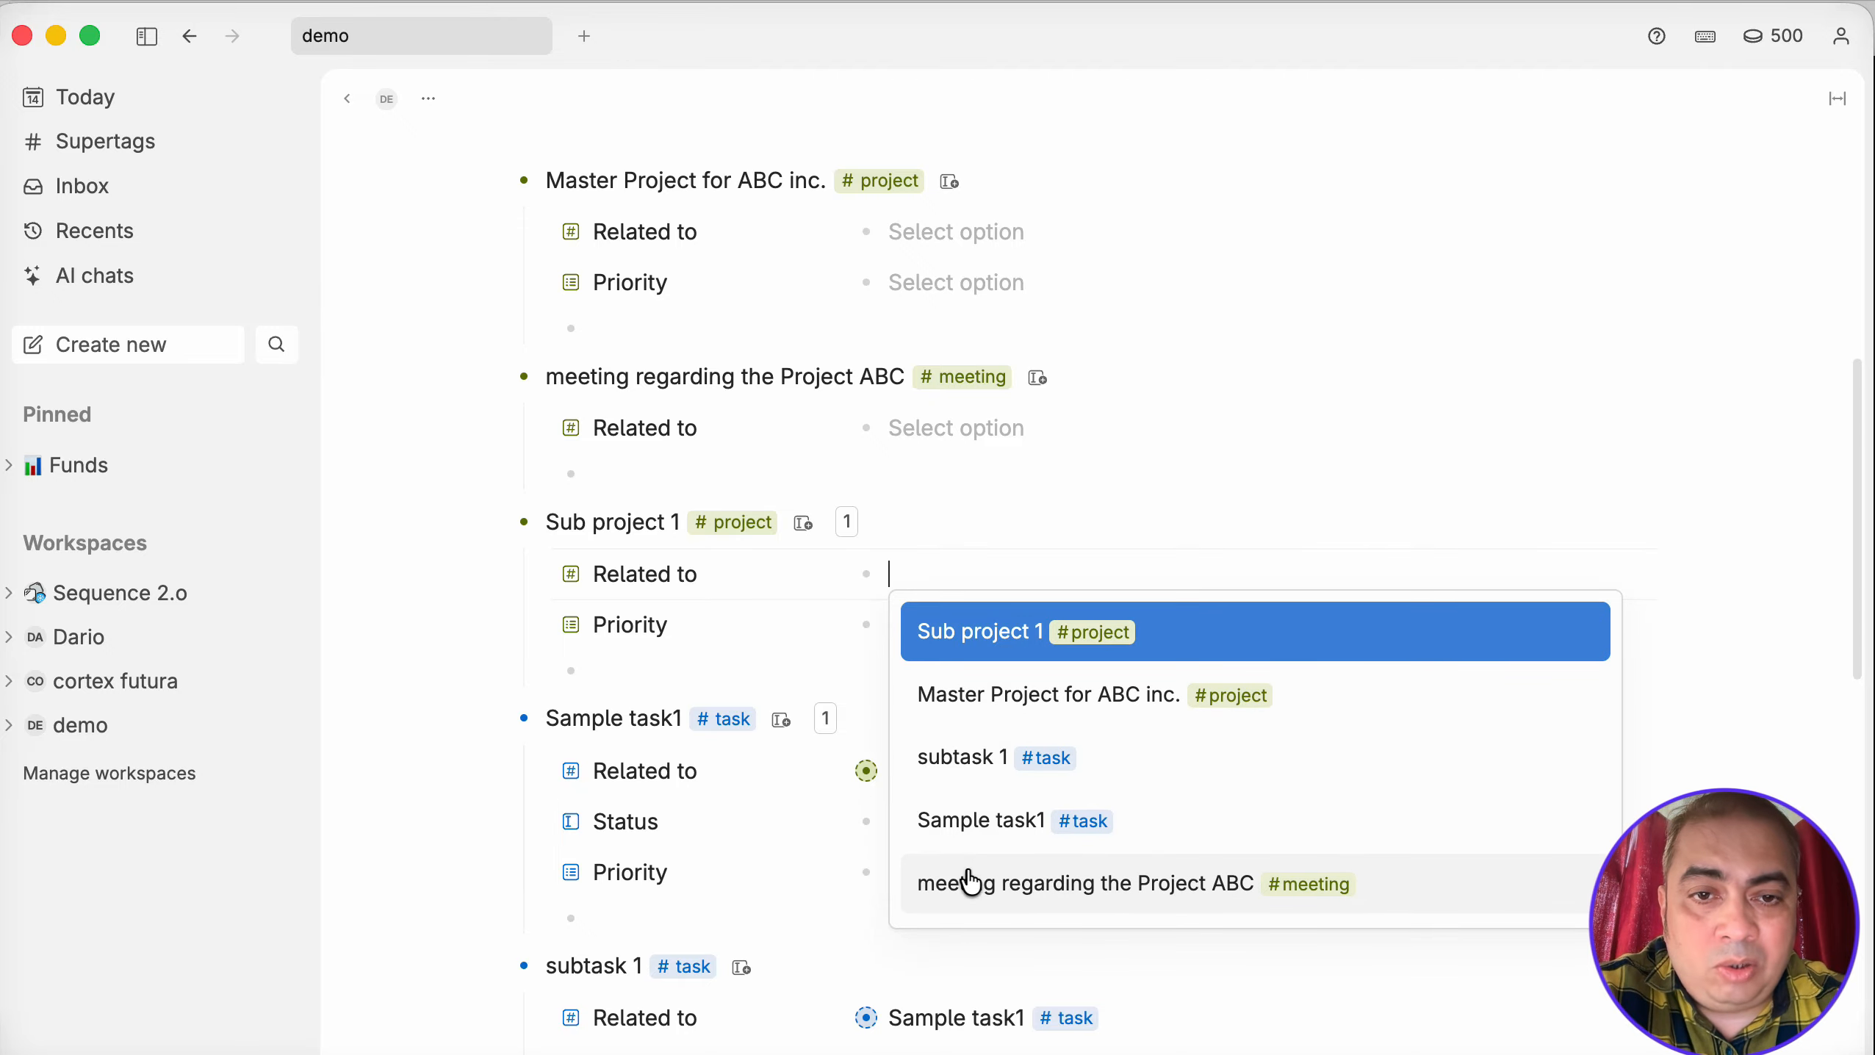
click(985, 716)
click(991, 426)
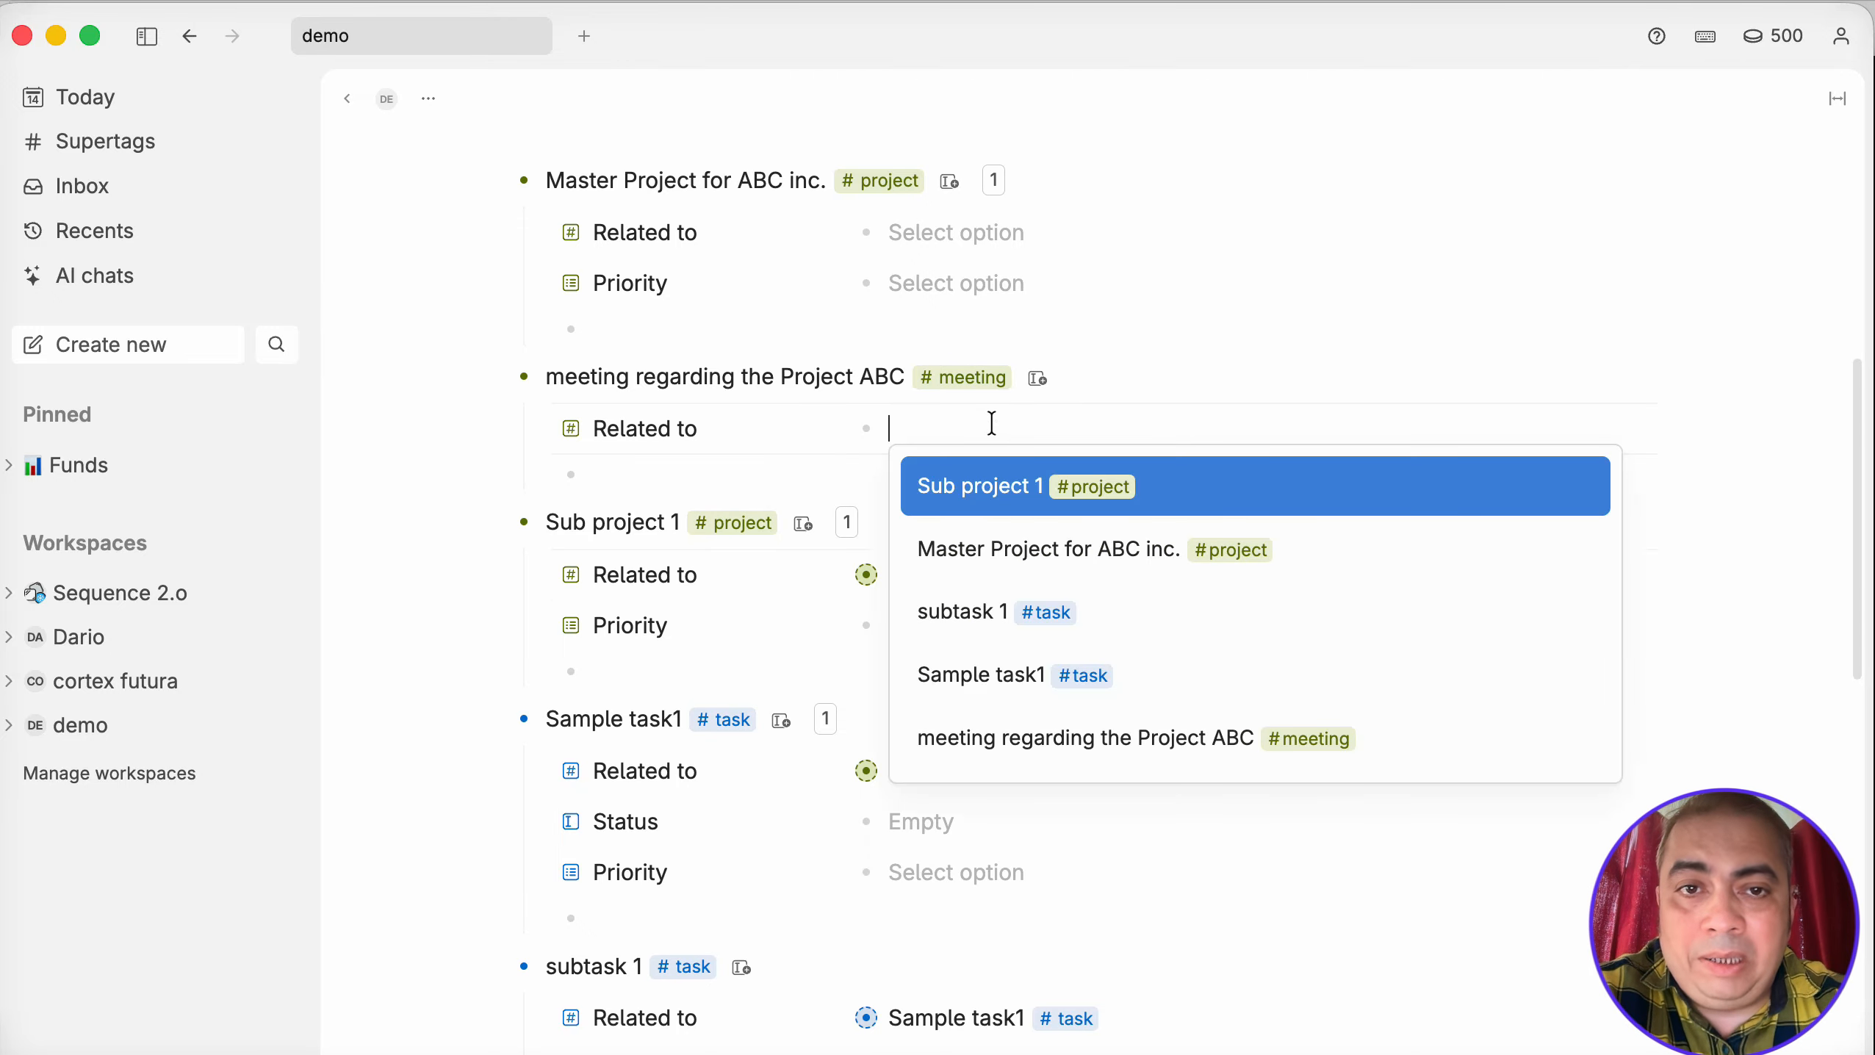
click(989, 489)
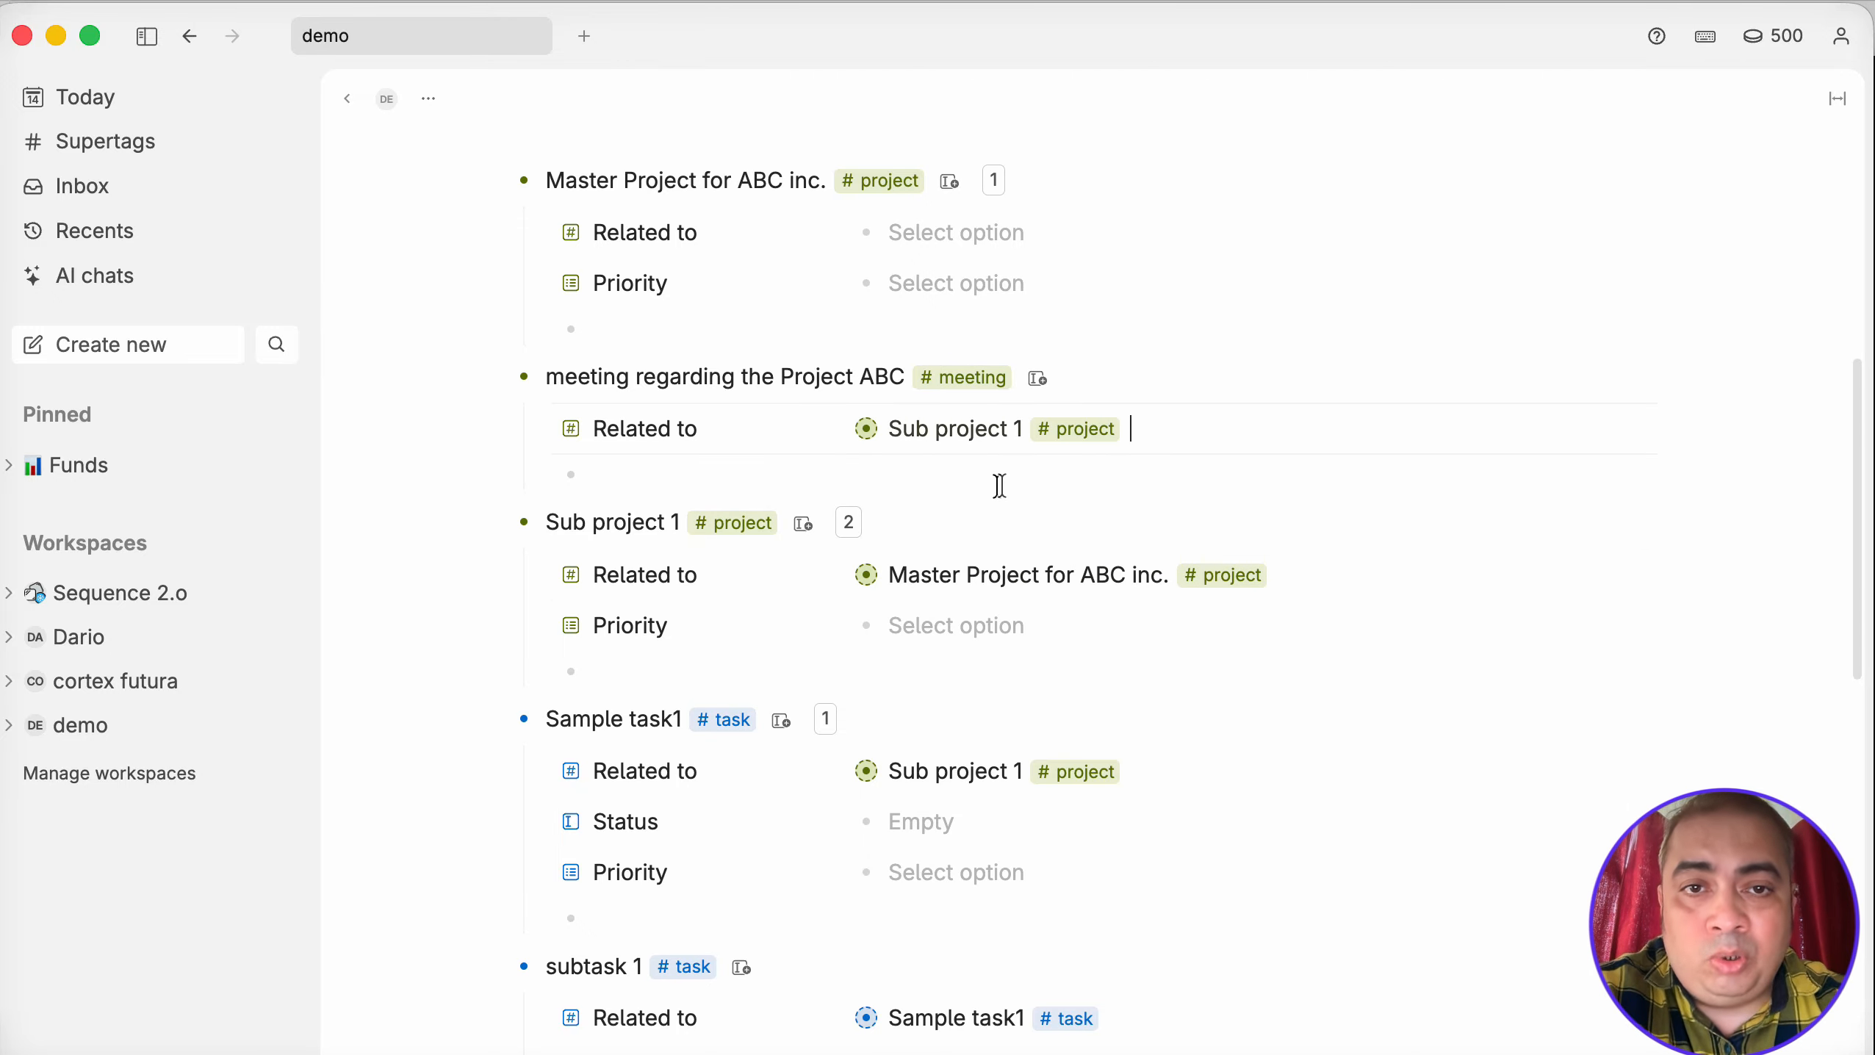
Add a node named "client" directly below the meeting supertag in the supertag list.
scroll(1360, 523, up, 1)
scroll(1310, 523, up, 1)
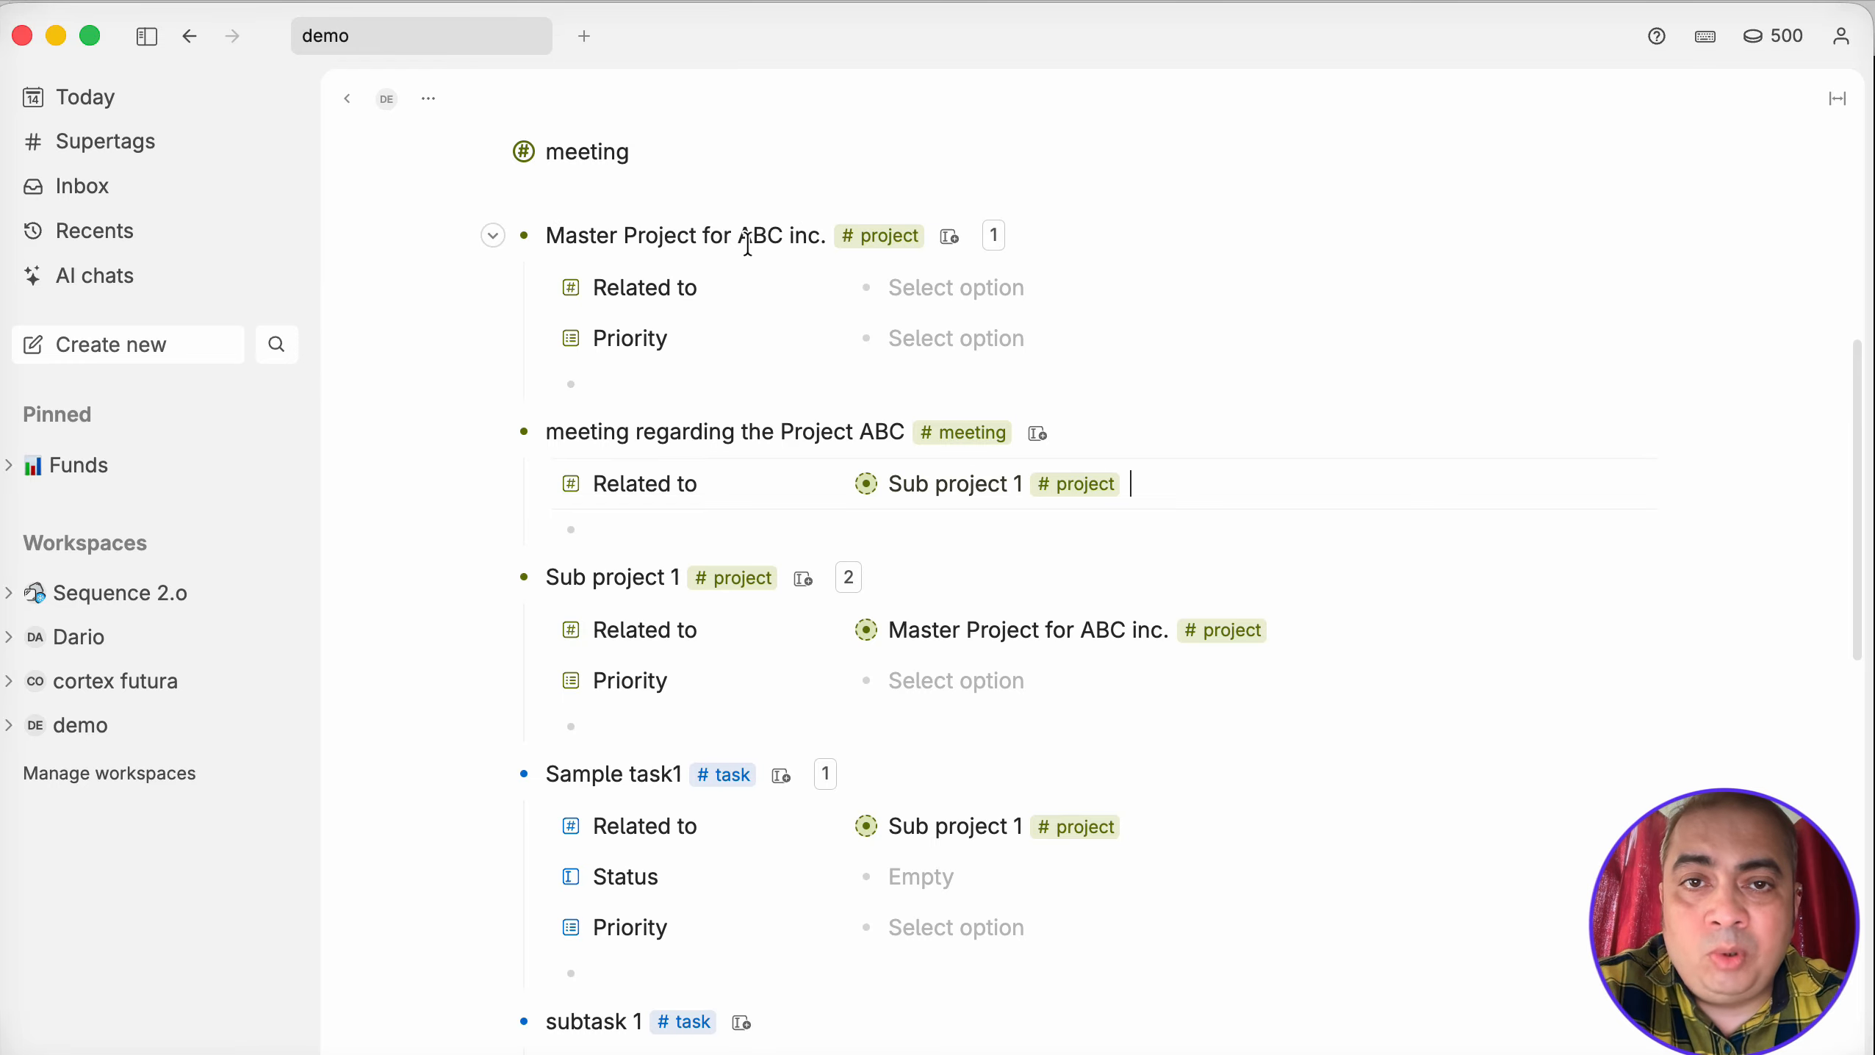
scroll(697, 741, down, 5)
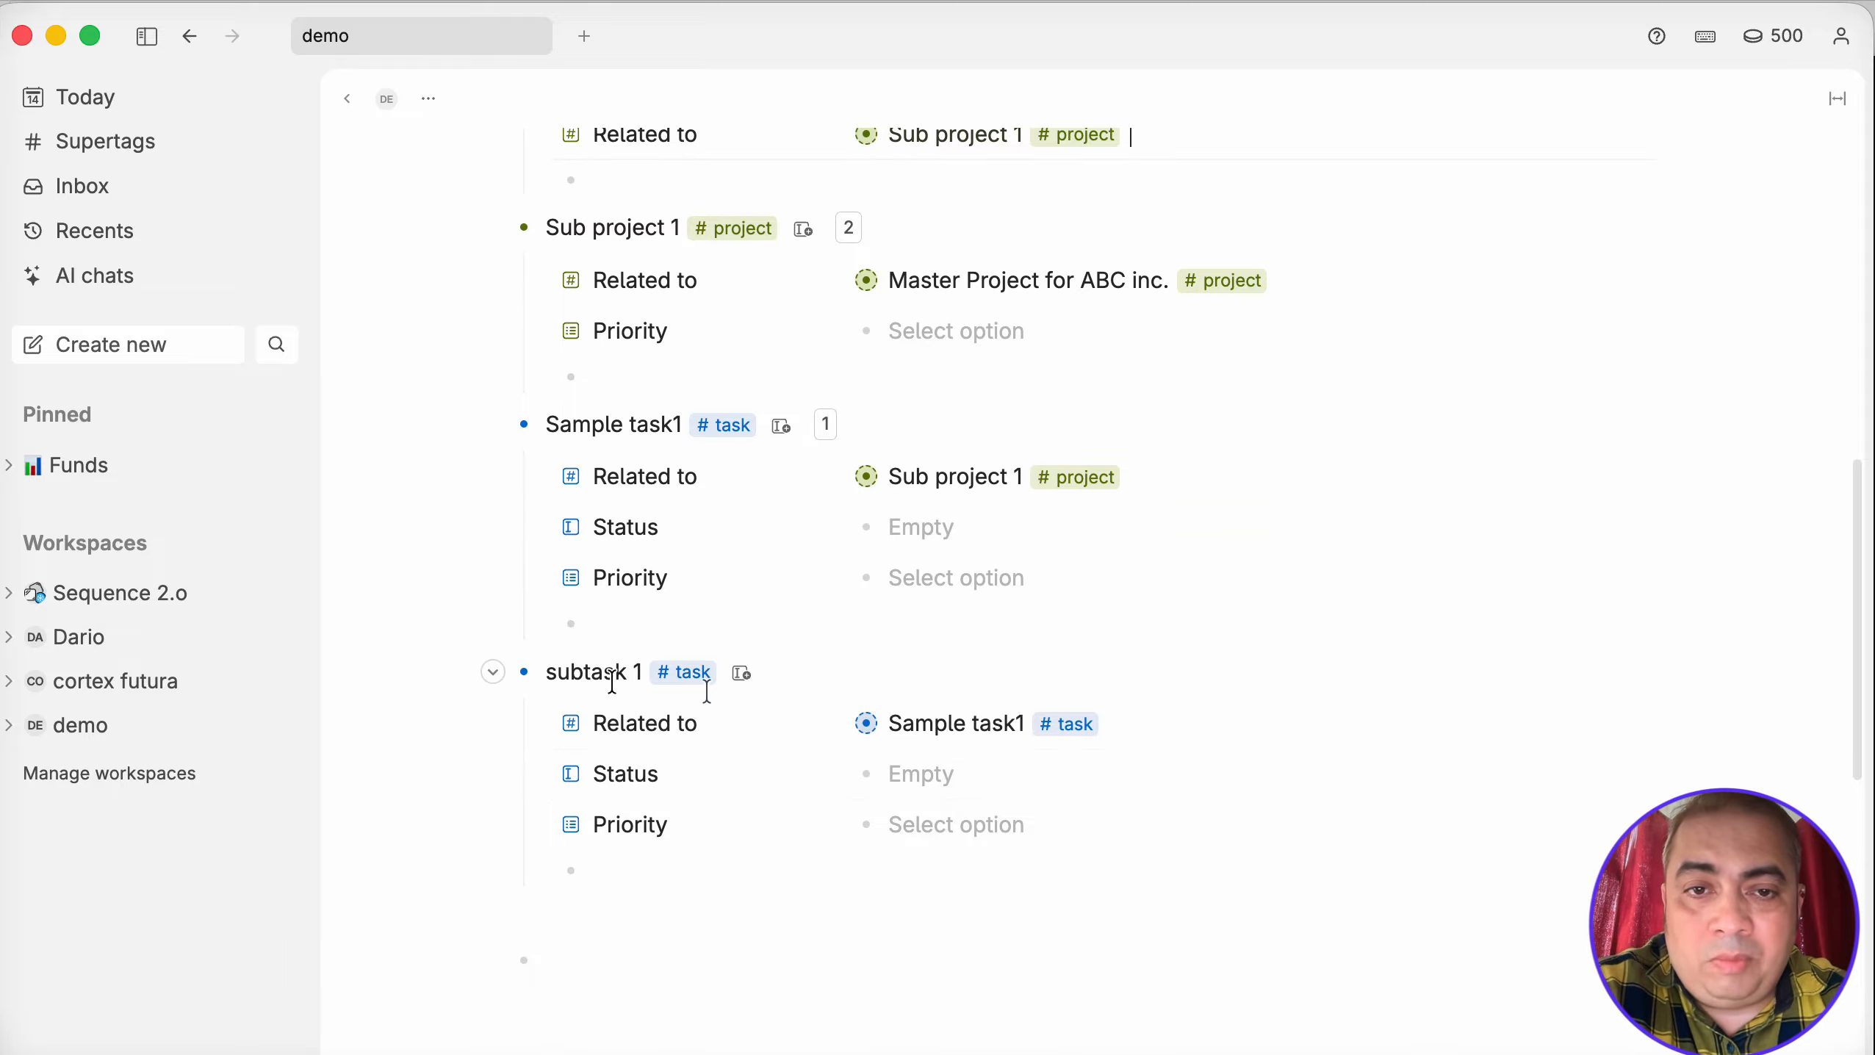
scroll(962, 719, up, 2)
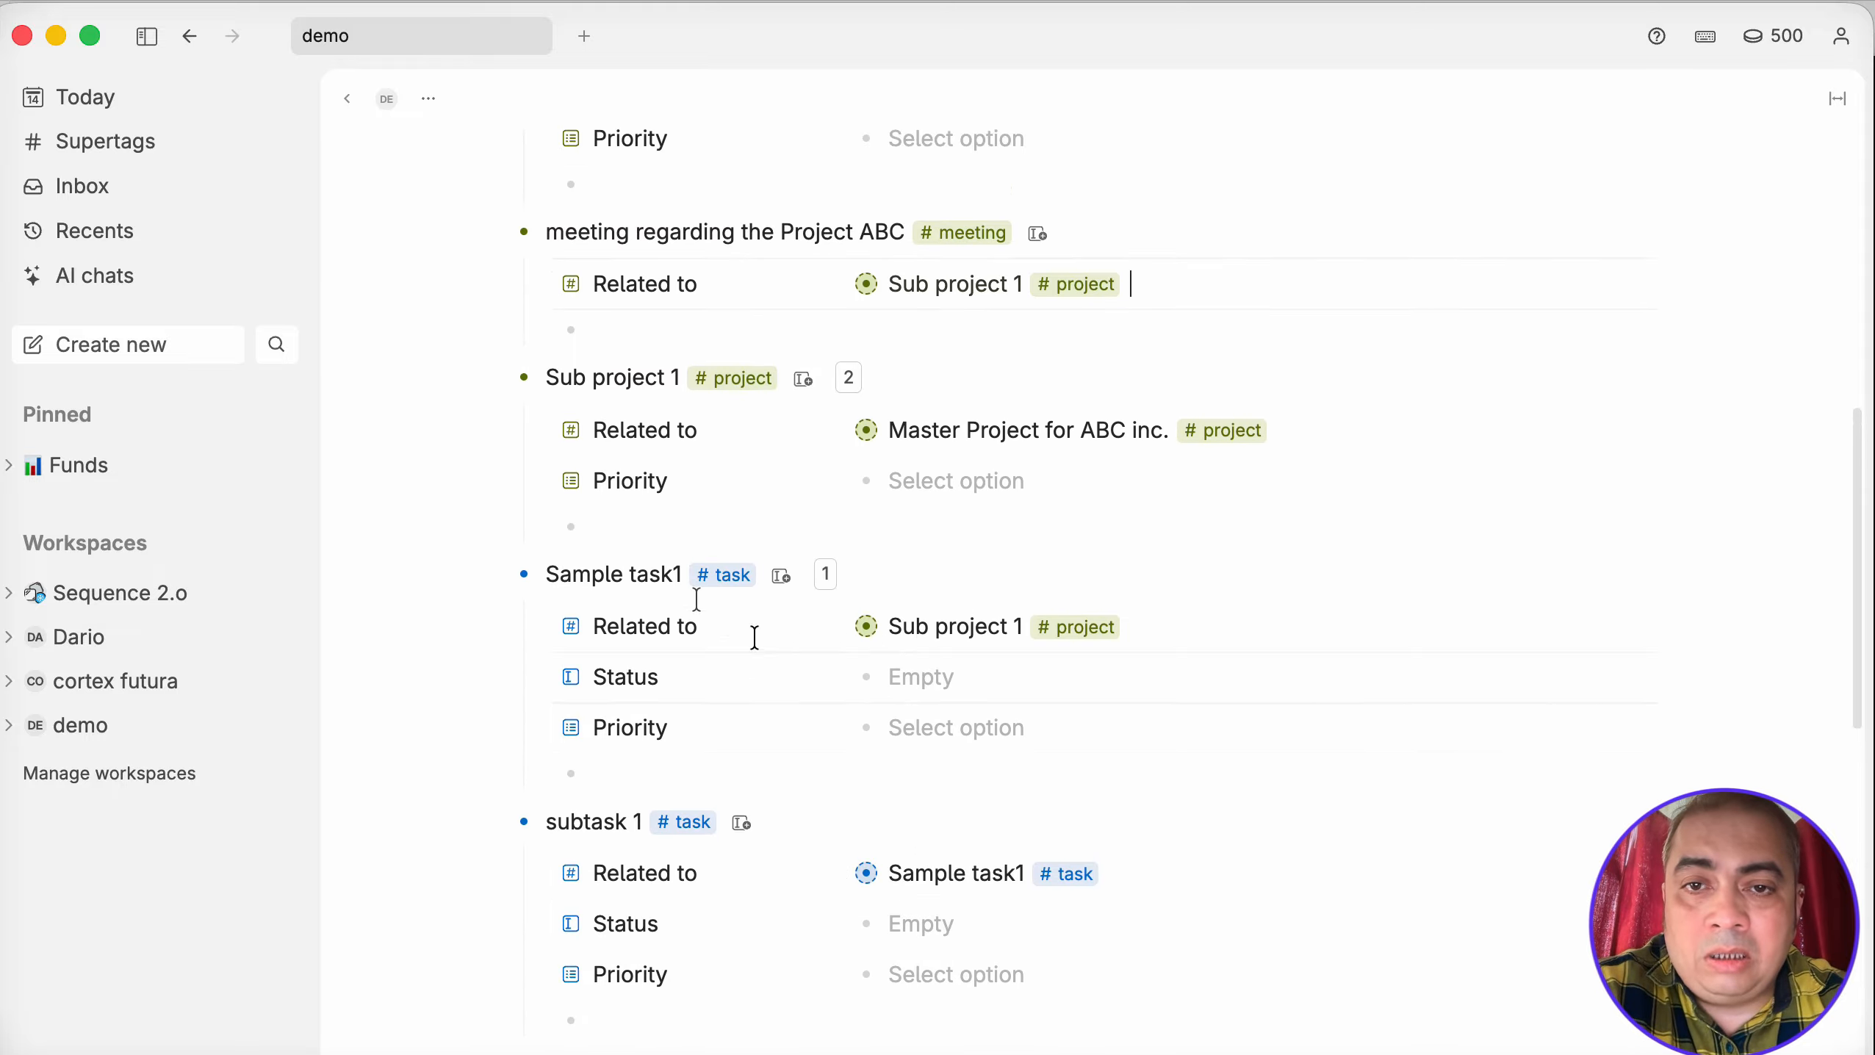
scroll(945, 632, up, 3)
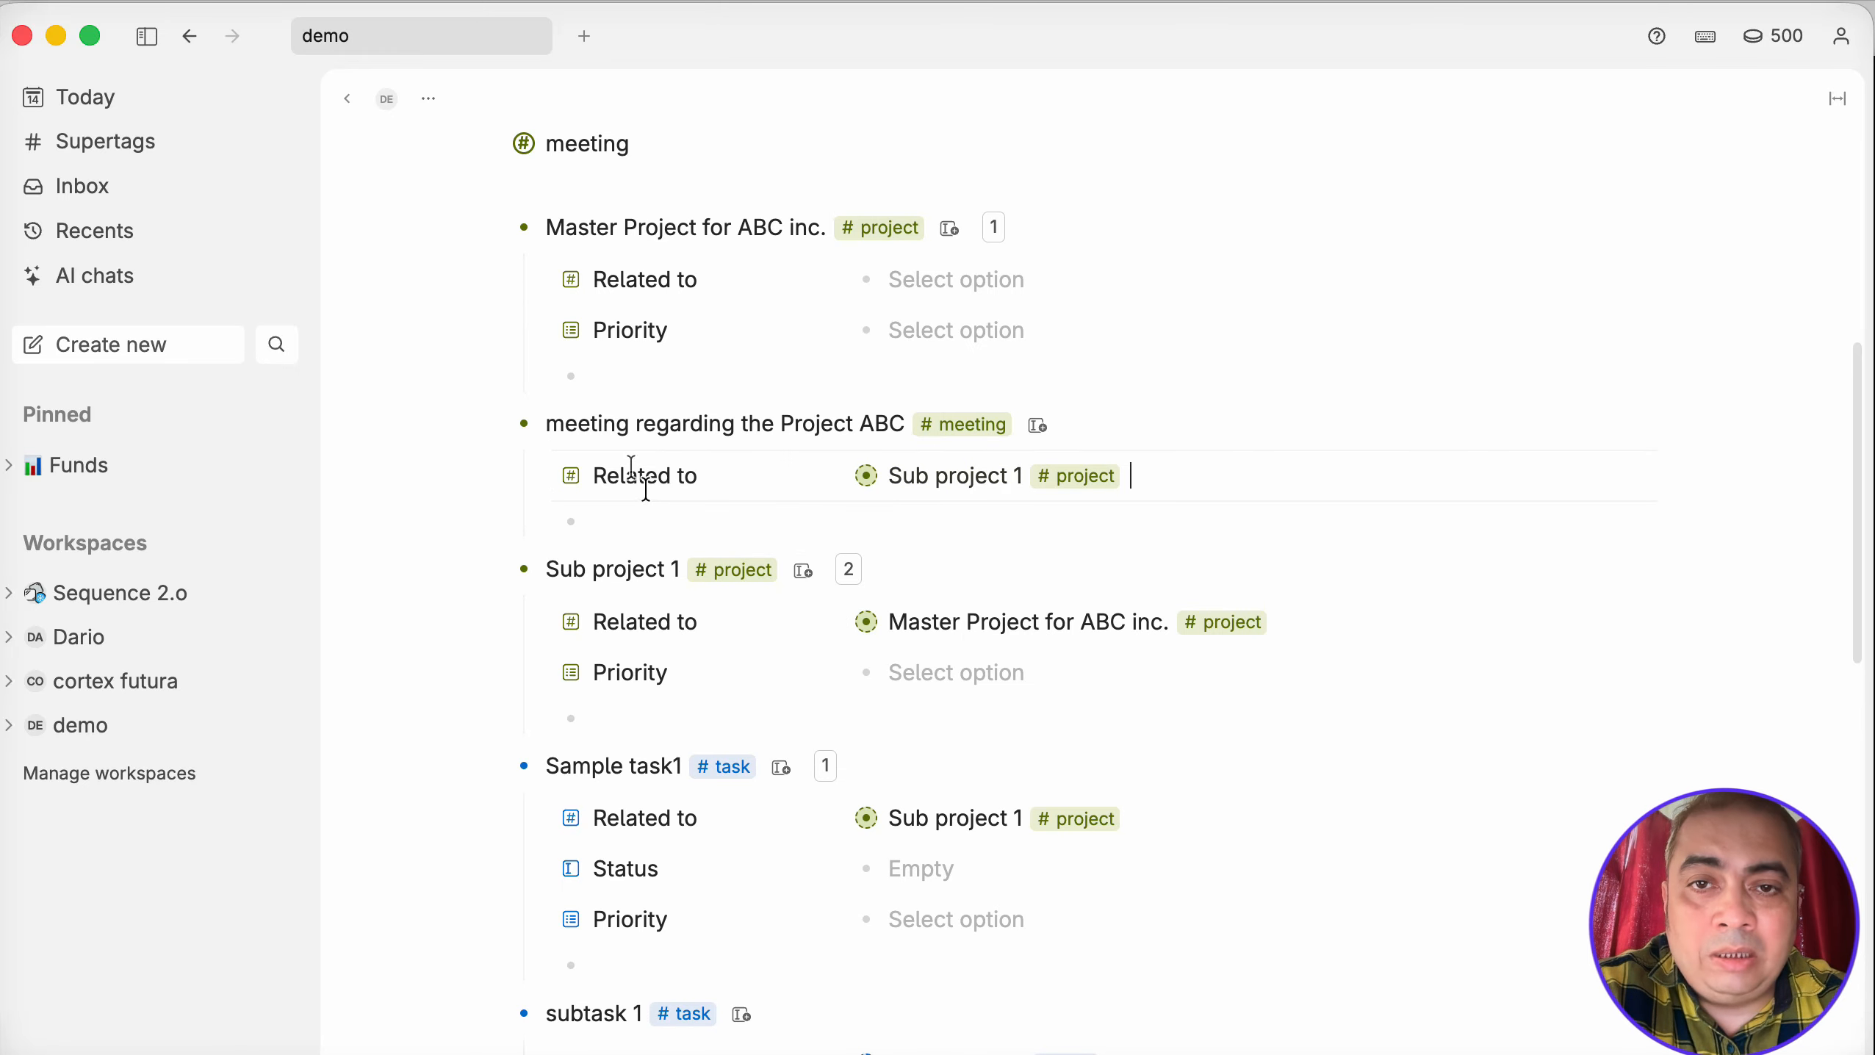
scroll(953, 550, up, 4)
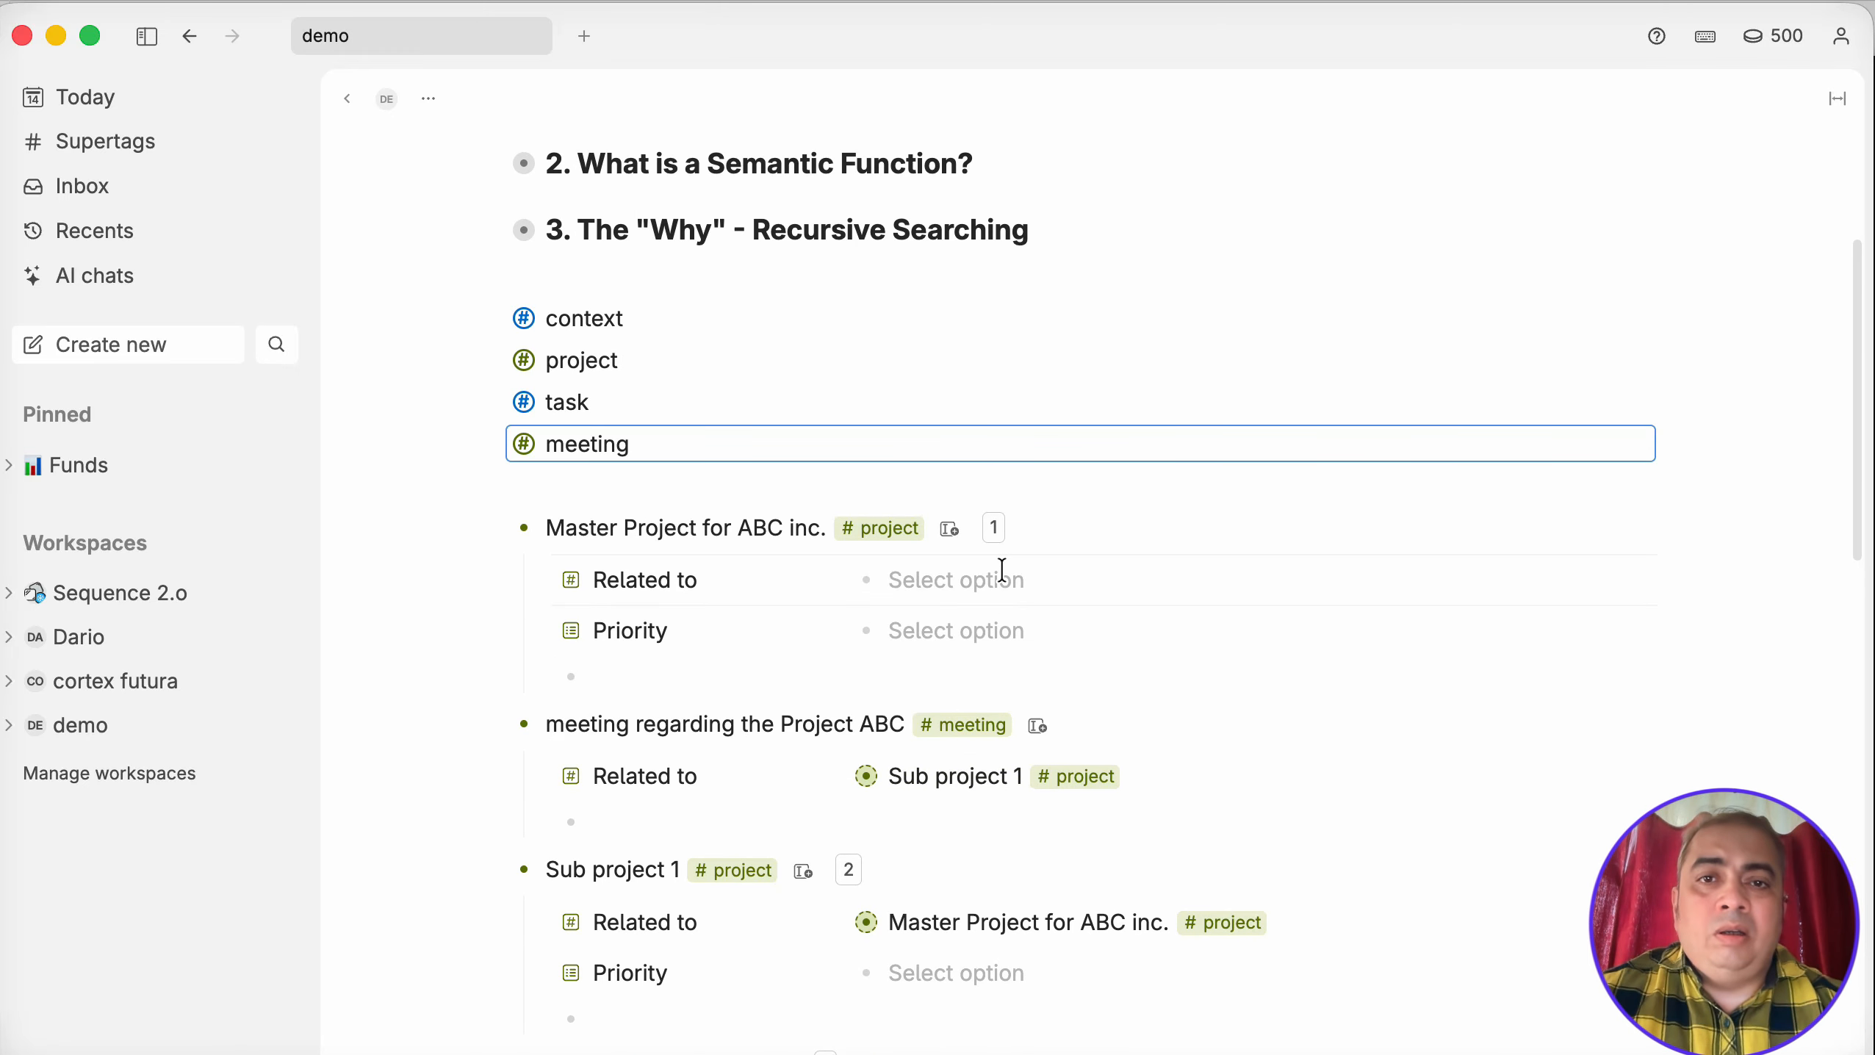
key(Return)
text(client)
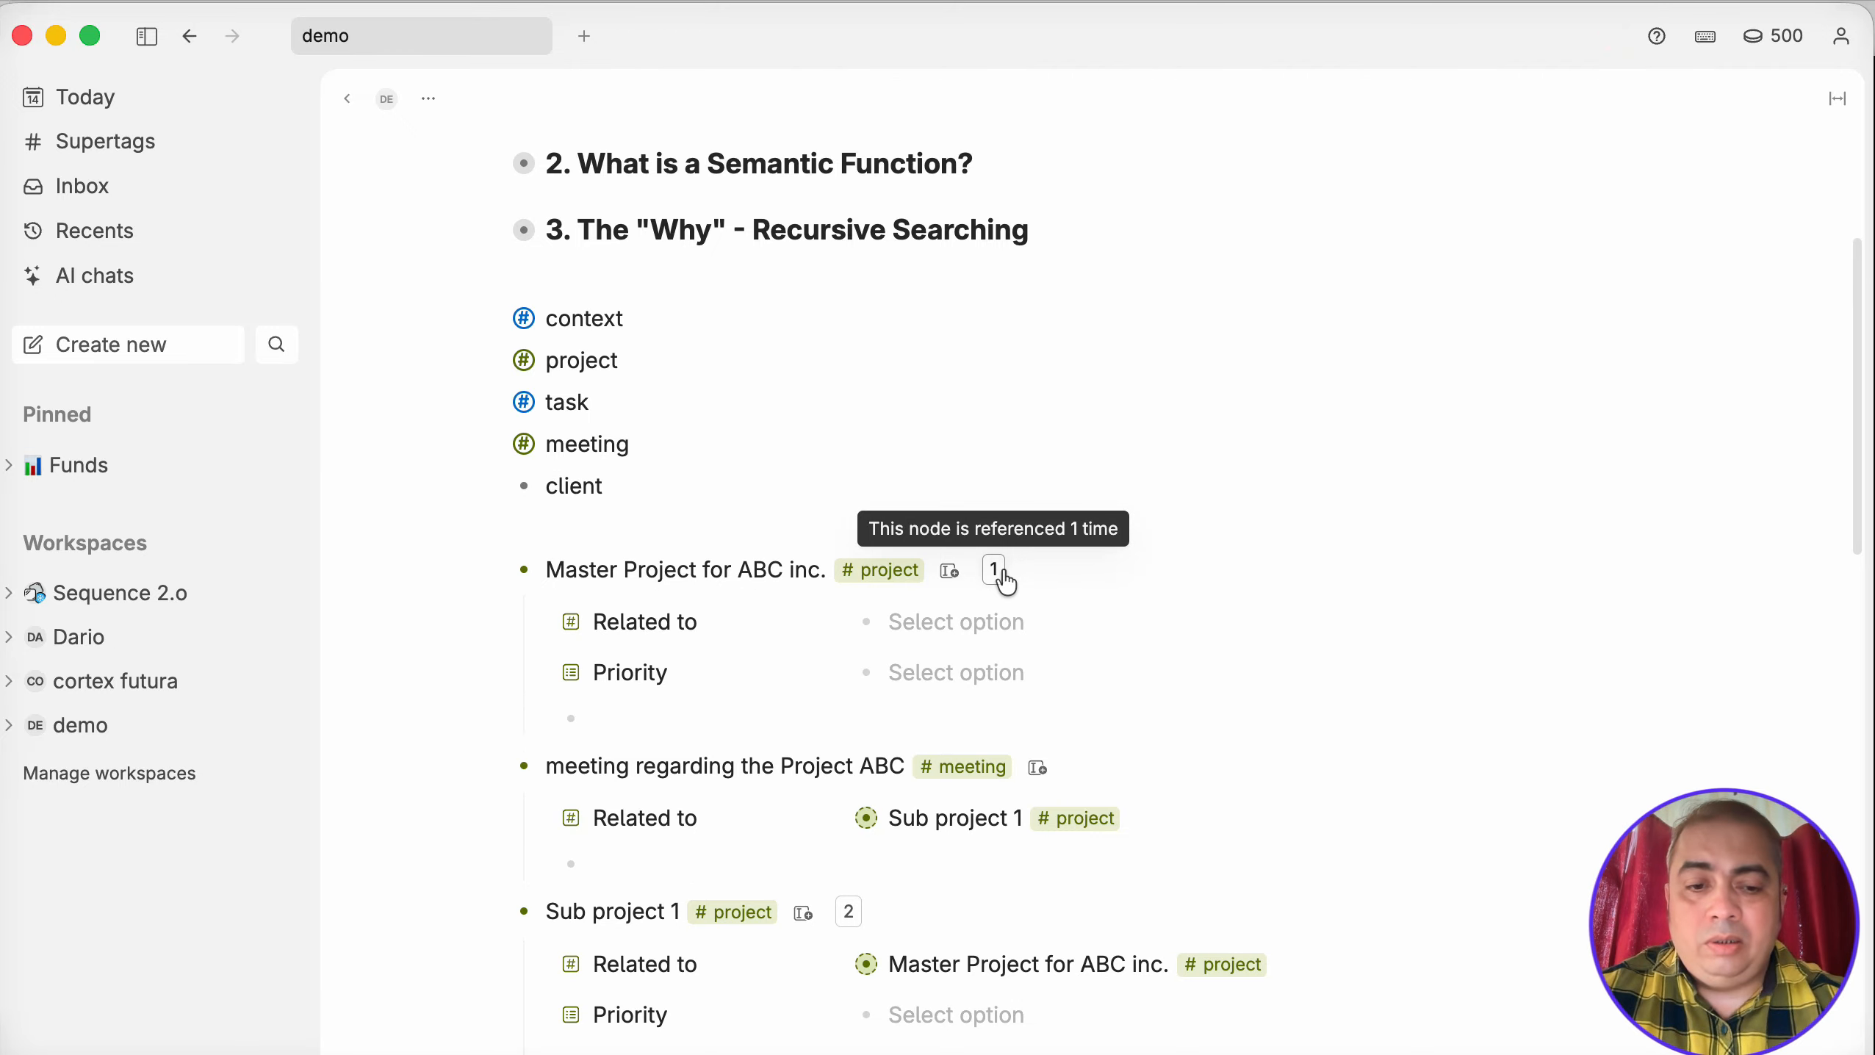
Convert the client node into a supertag.
key(super+k)
text(con)
key(Down)
key(Down)
key(Return)
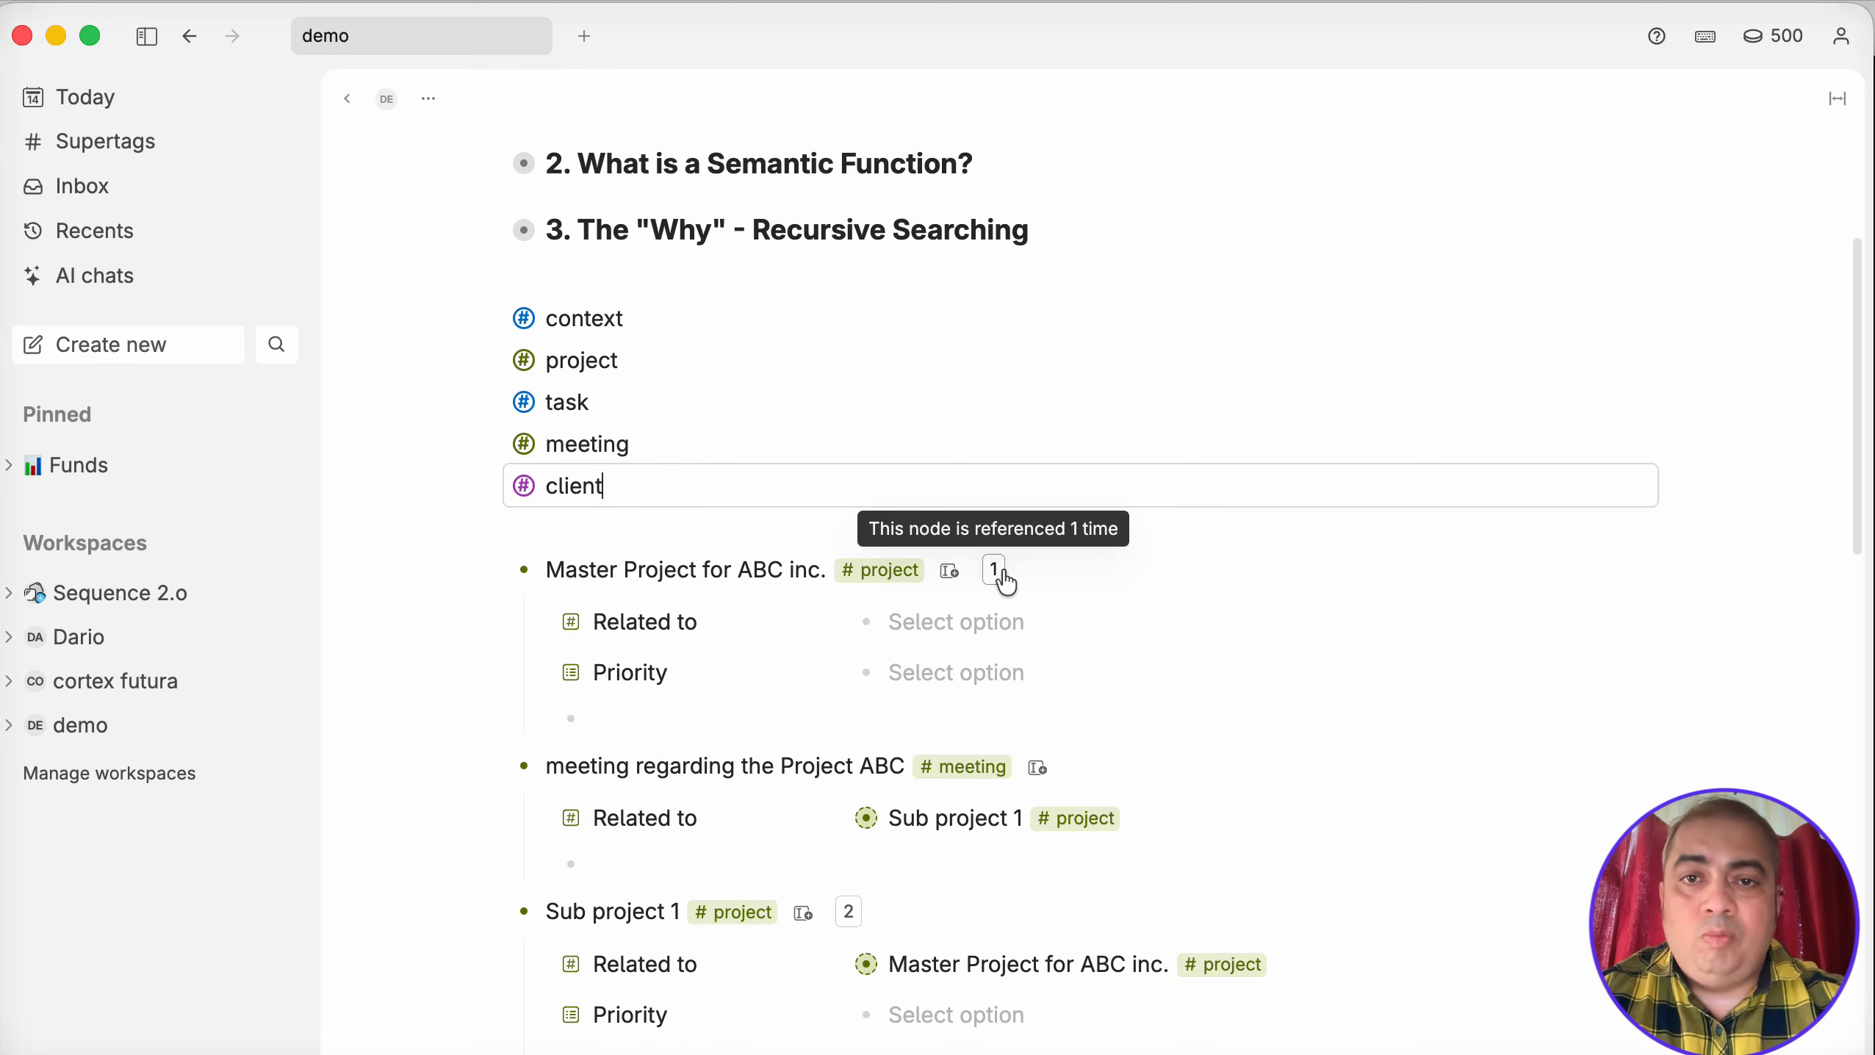
Extend the client supertag from the context supertag in its content template and close its configuration.
right_click(531, 486)
click(643, 479)
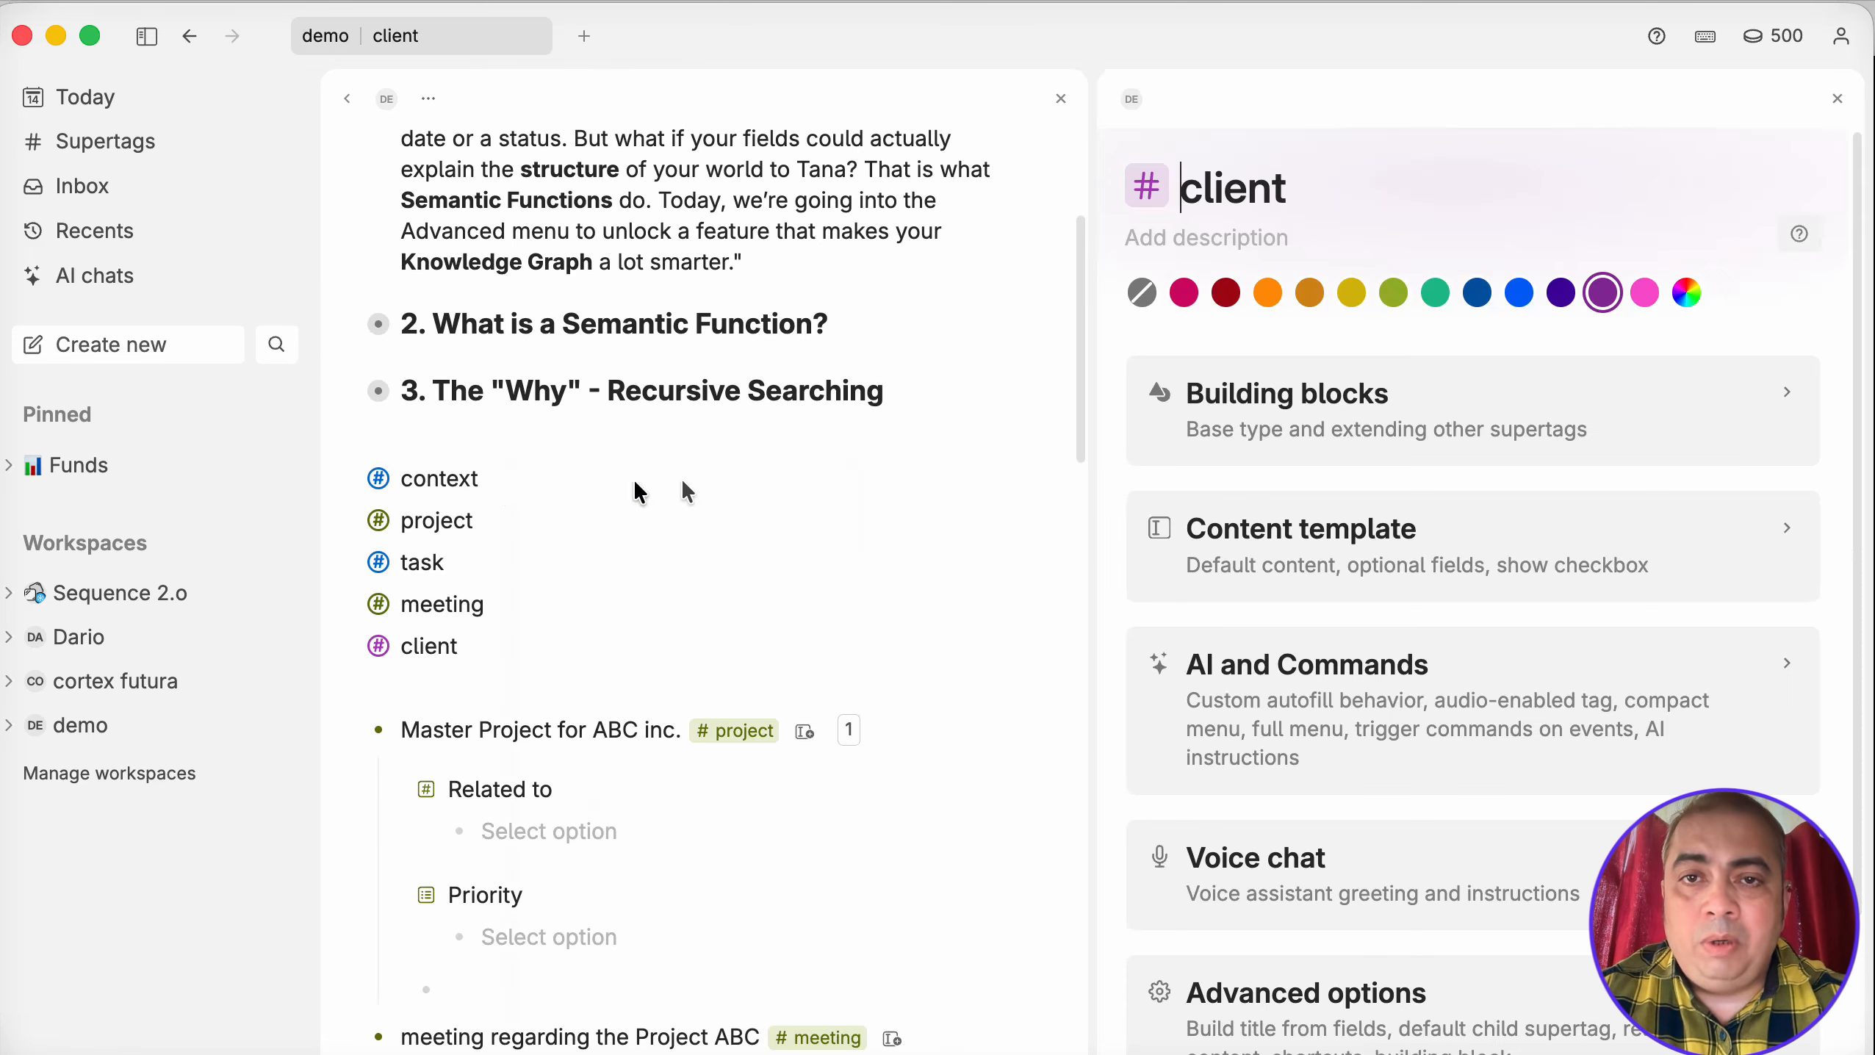
click(1352, 524)
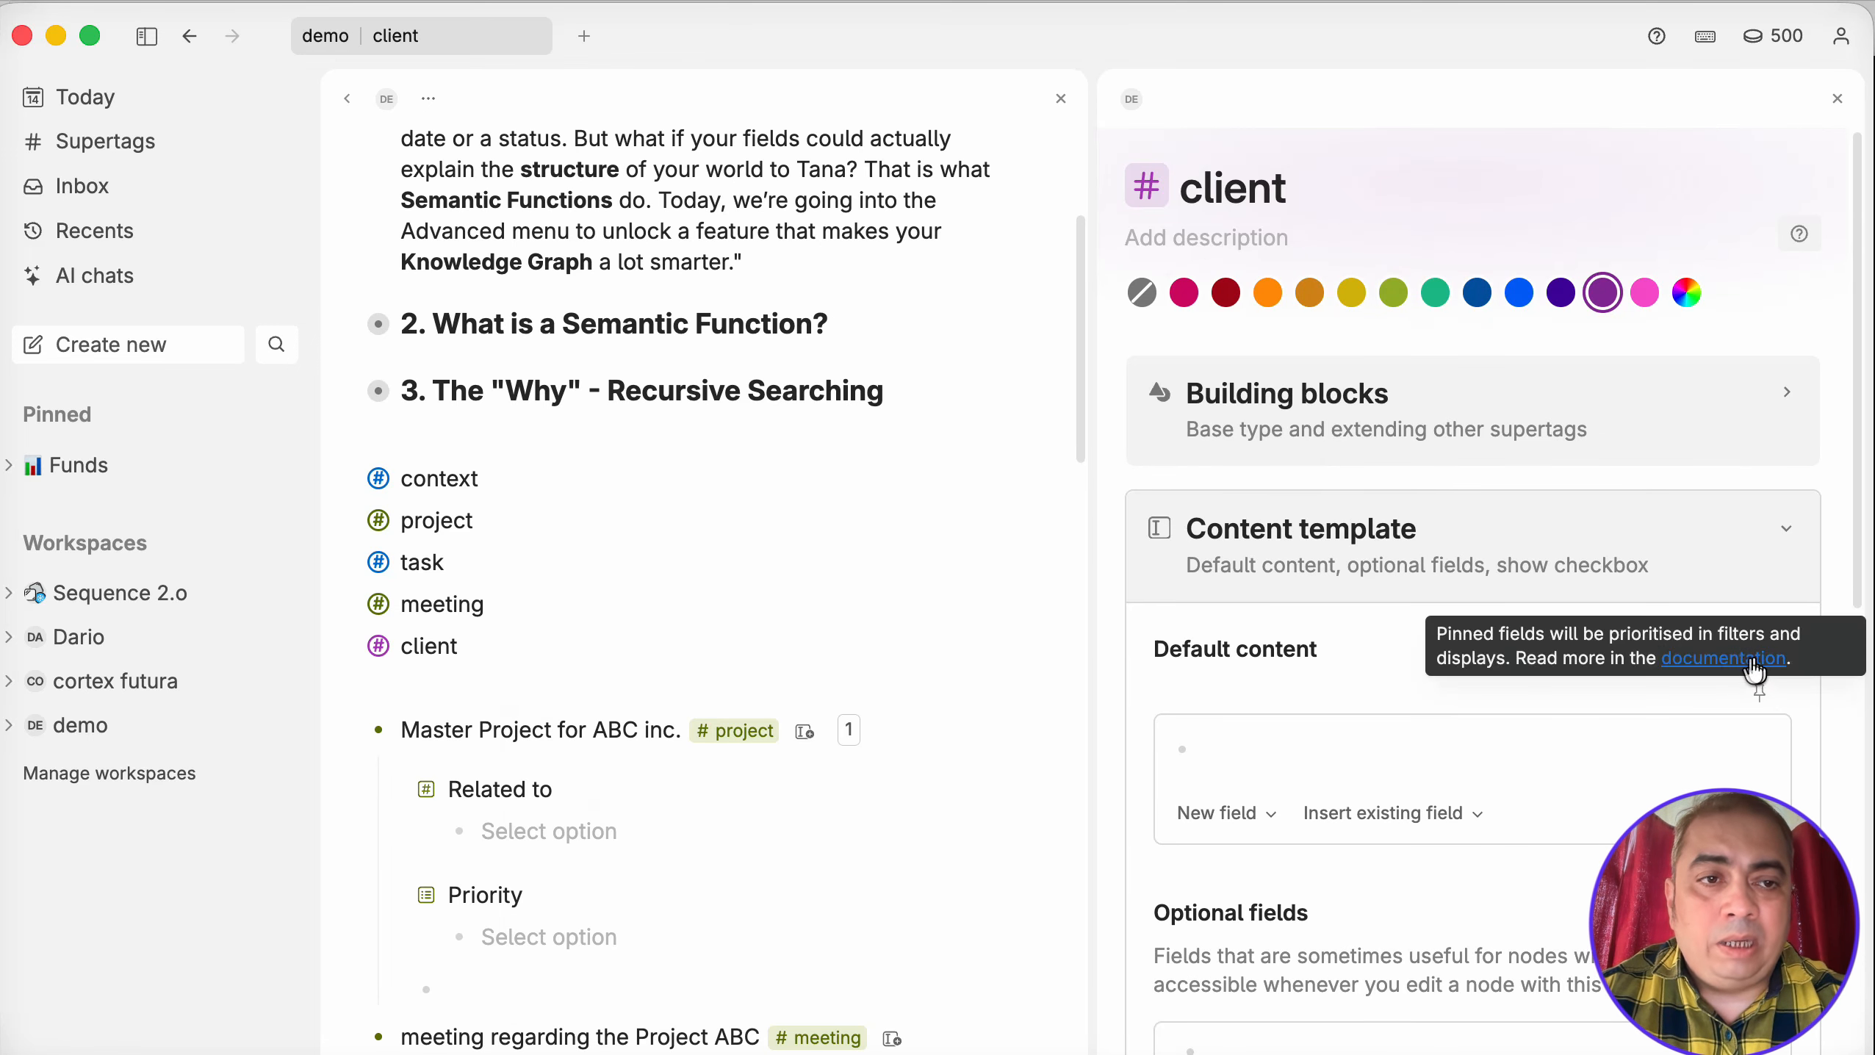
click(1688, 658)
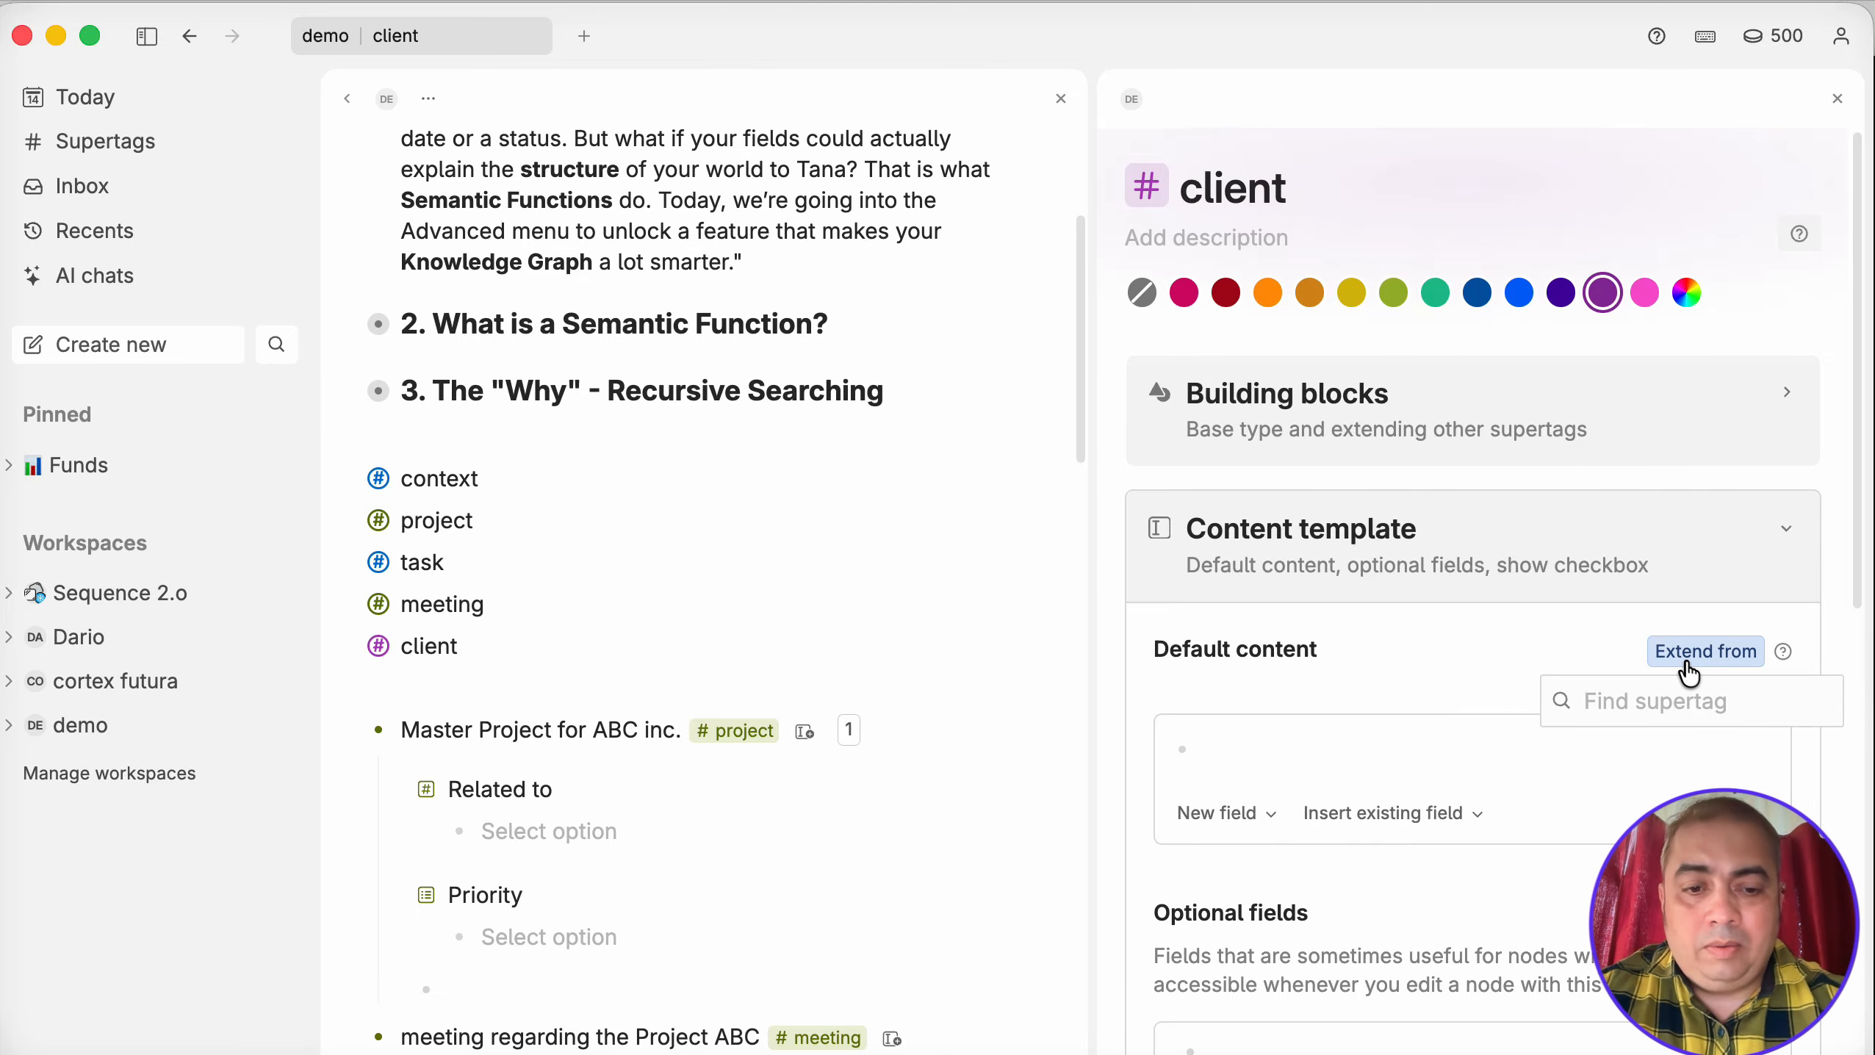
text(con)
key(Return)
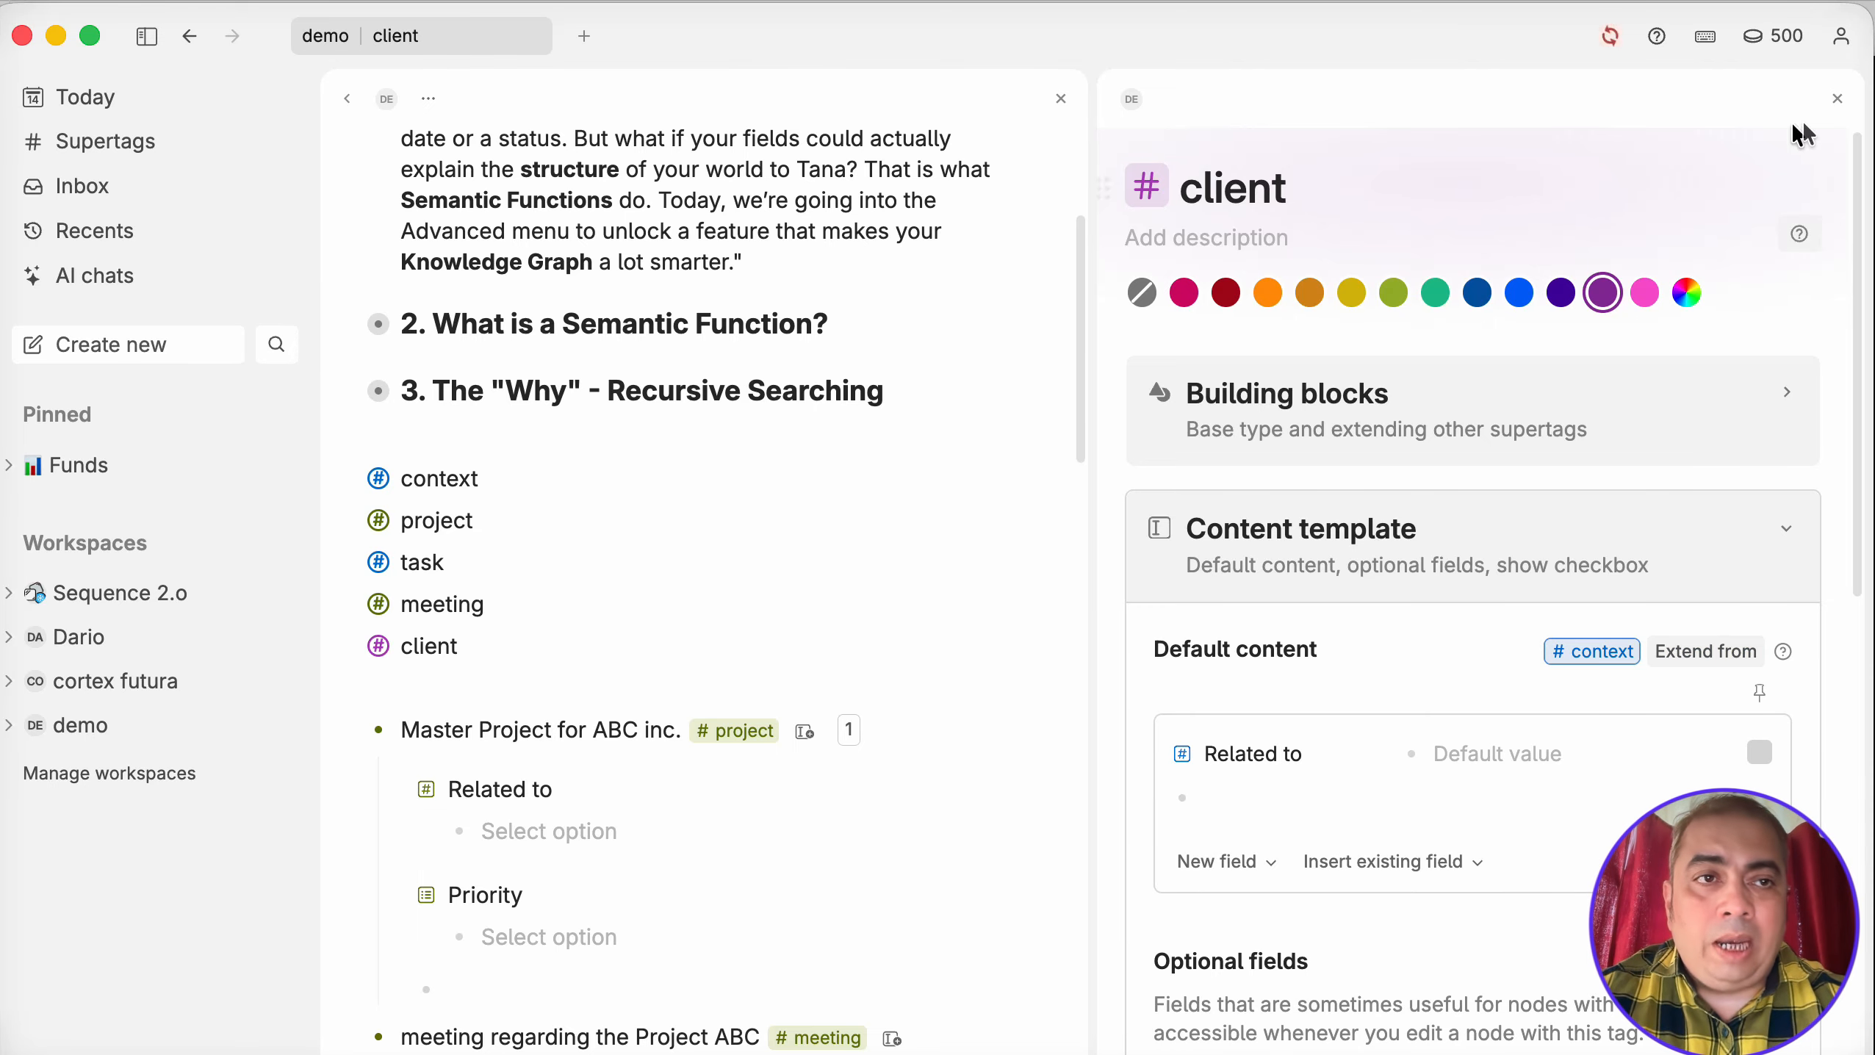
click(1839, 100)
Add a node with the client's first name below the subtask 1 node and tag it with #client.
scroll(1181, 532, down, 12)
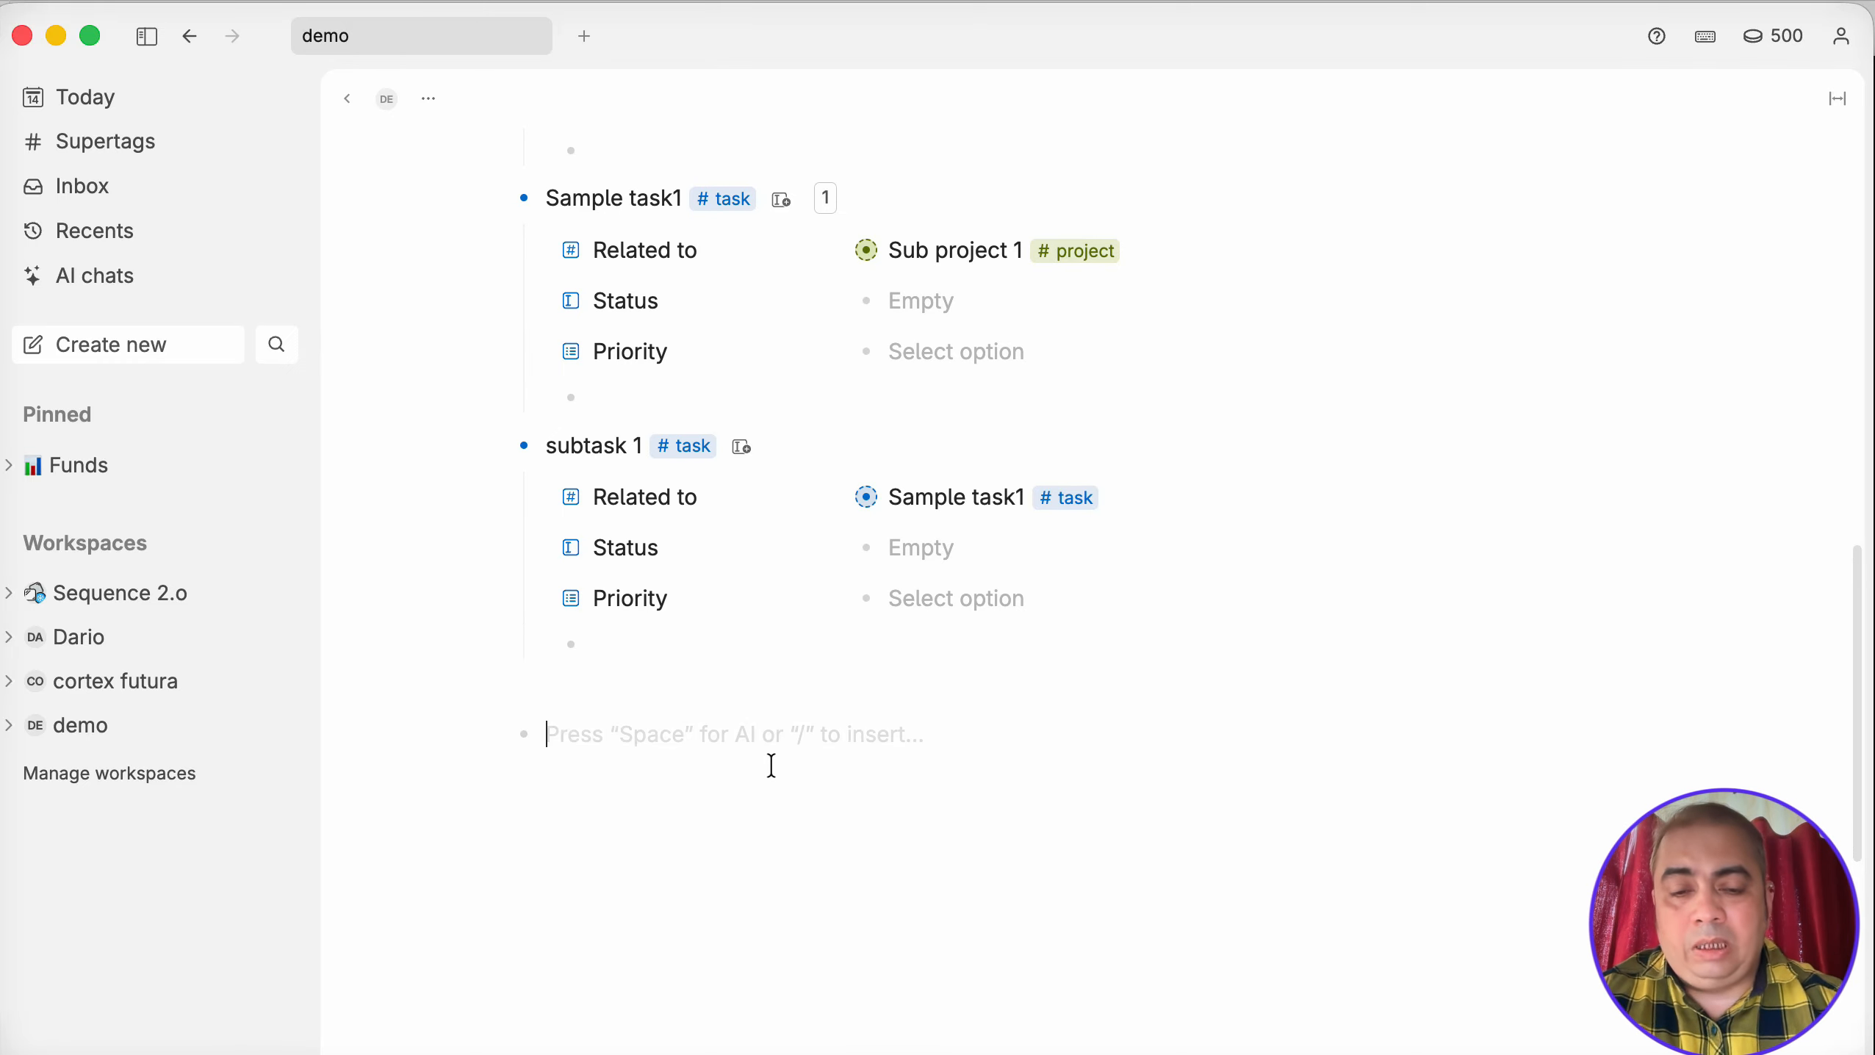
text(Bob#cli)
key(Return)
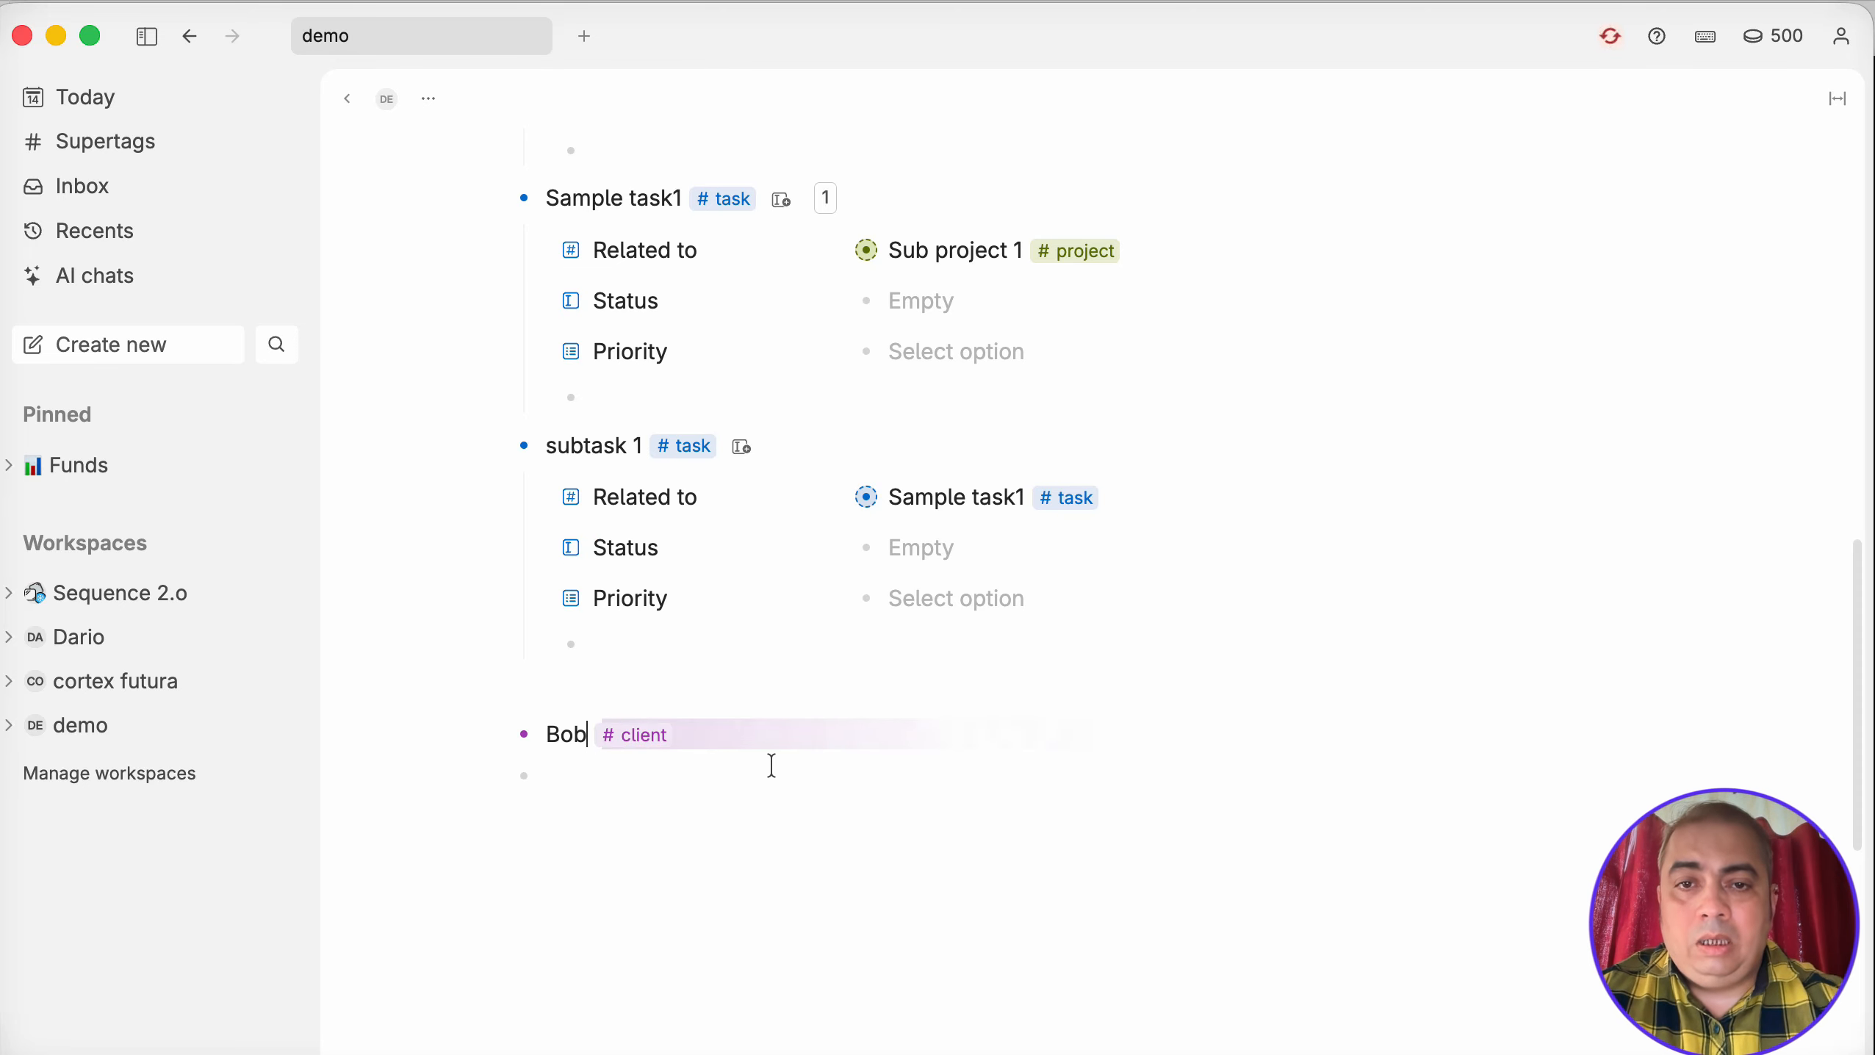
Open the project supertag's configuration from Master Project for ABC inc. and expand its content template.
scroll(855, 761, up, 1)
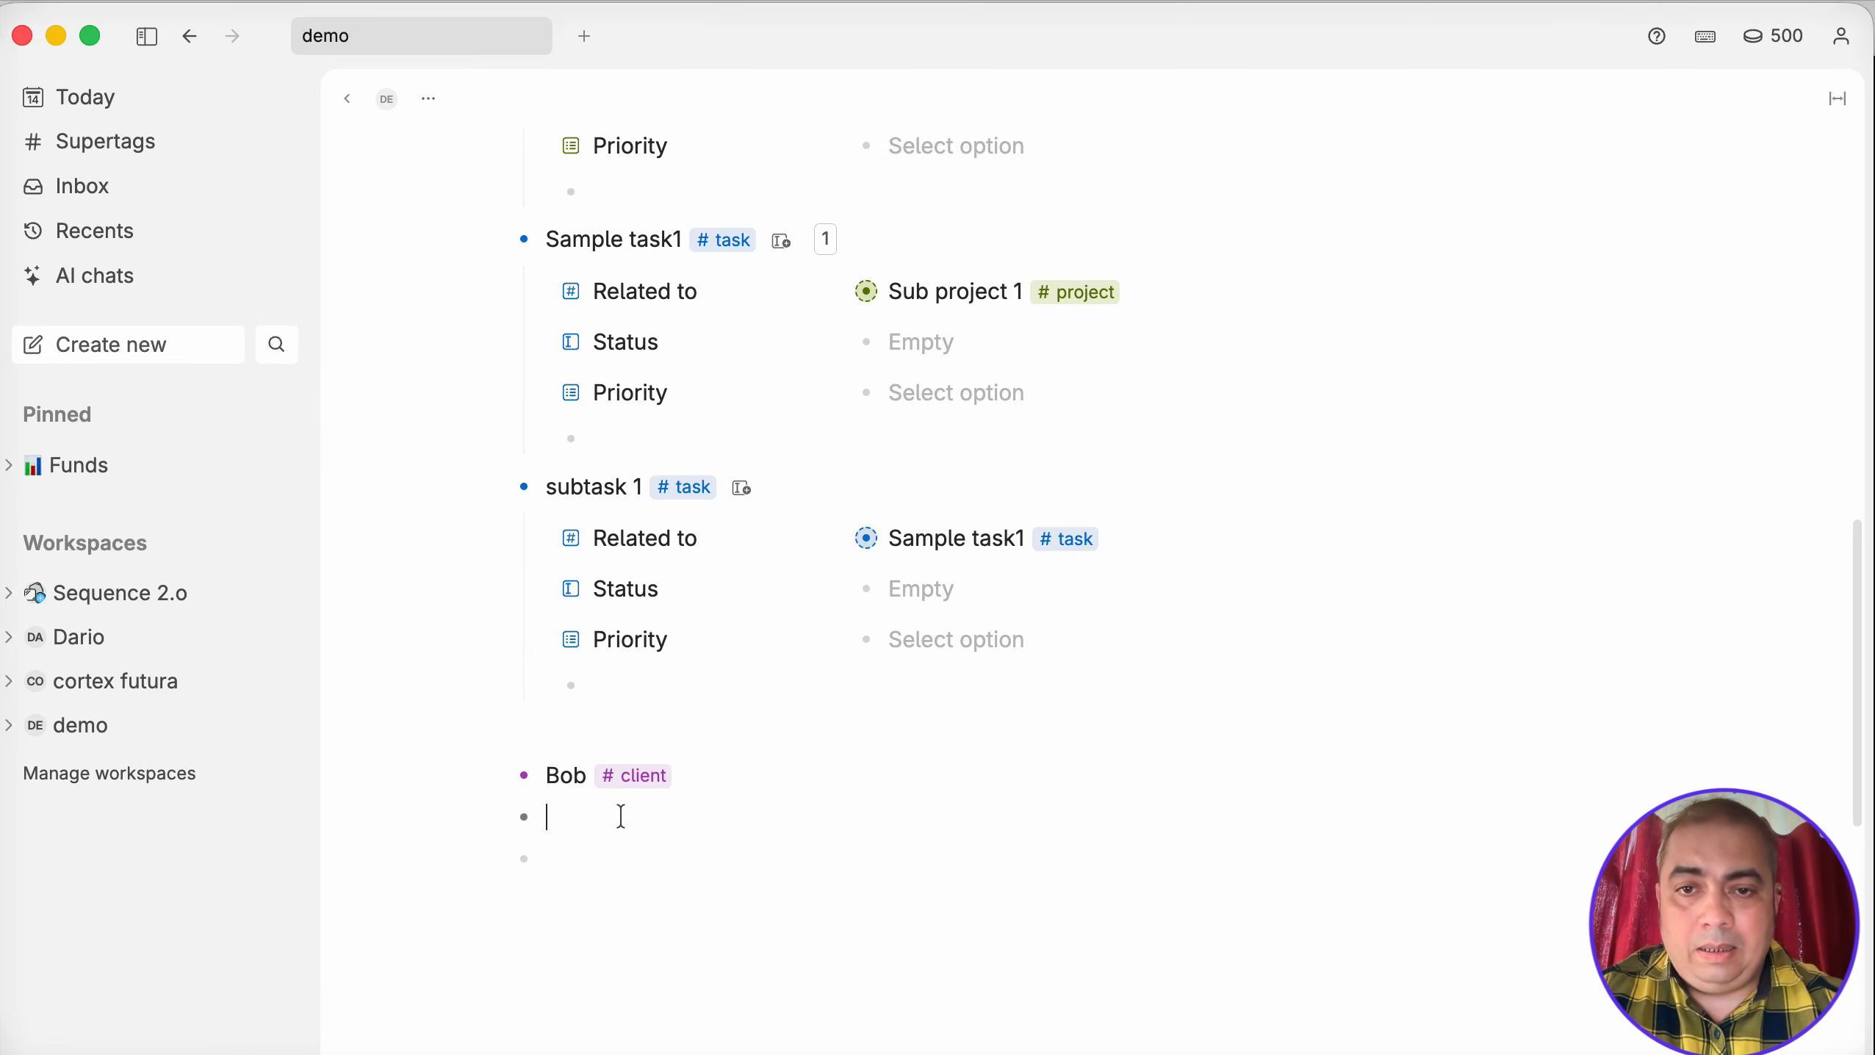
scroll(827, 665, up, 8)
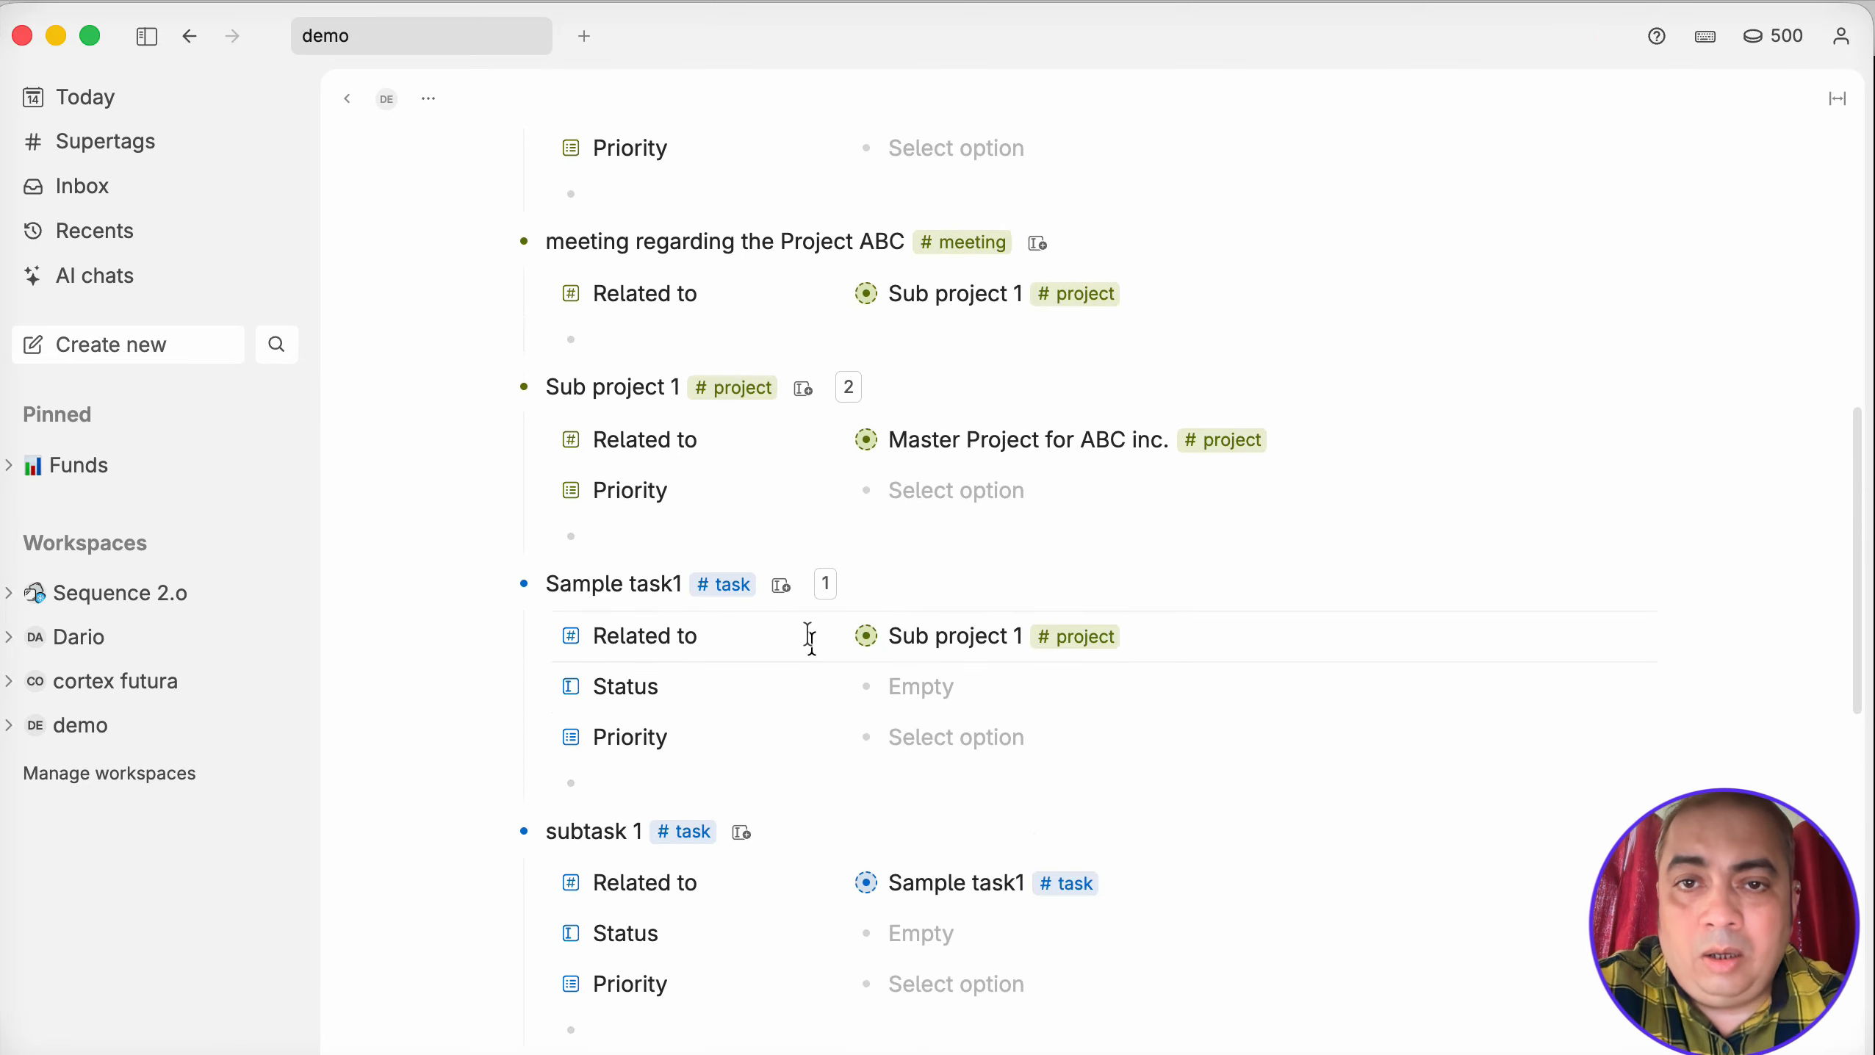
scroll(802, 673, down, 1)
scroll(802, 673, up, 1)
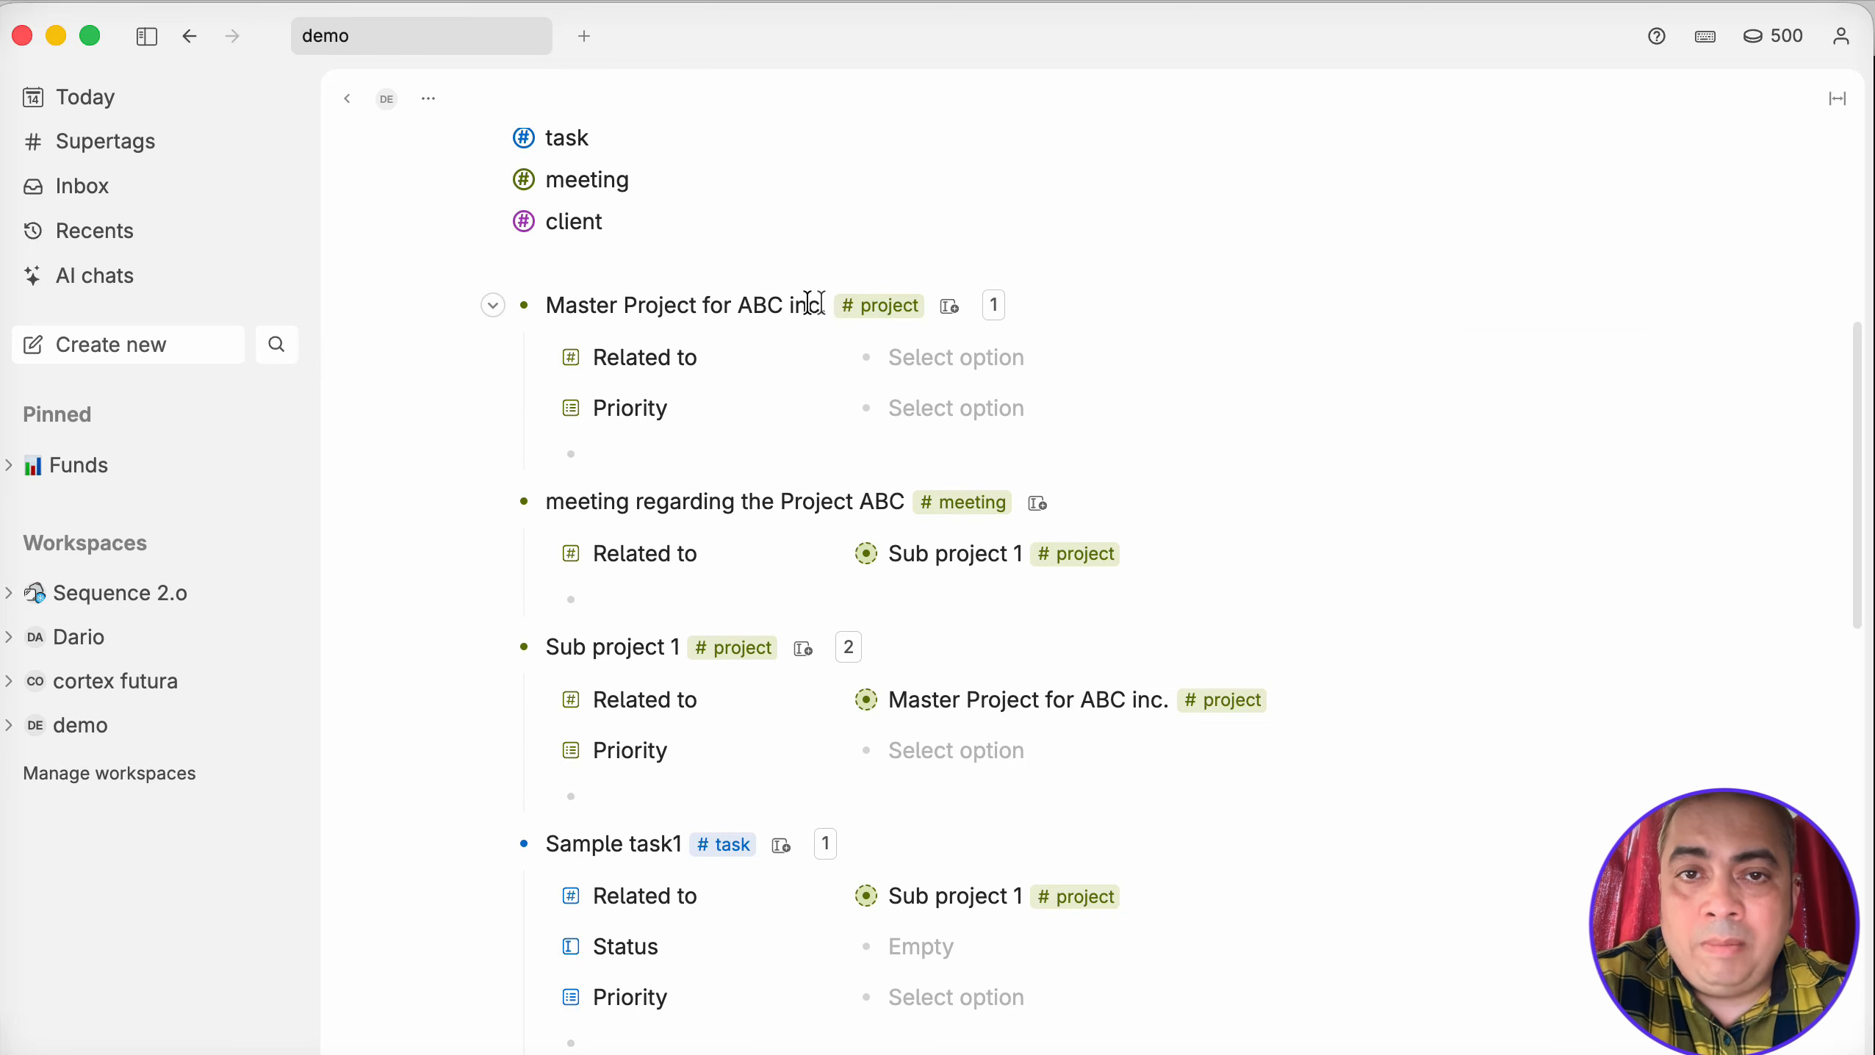
click(879, 306)
click(992, 473)
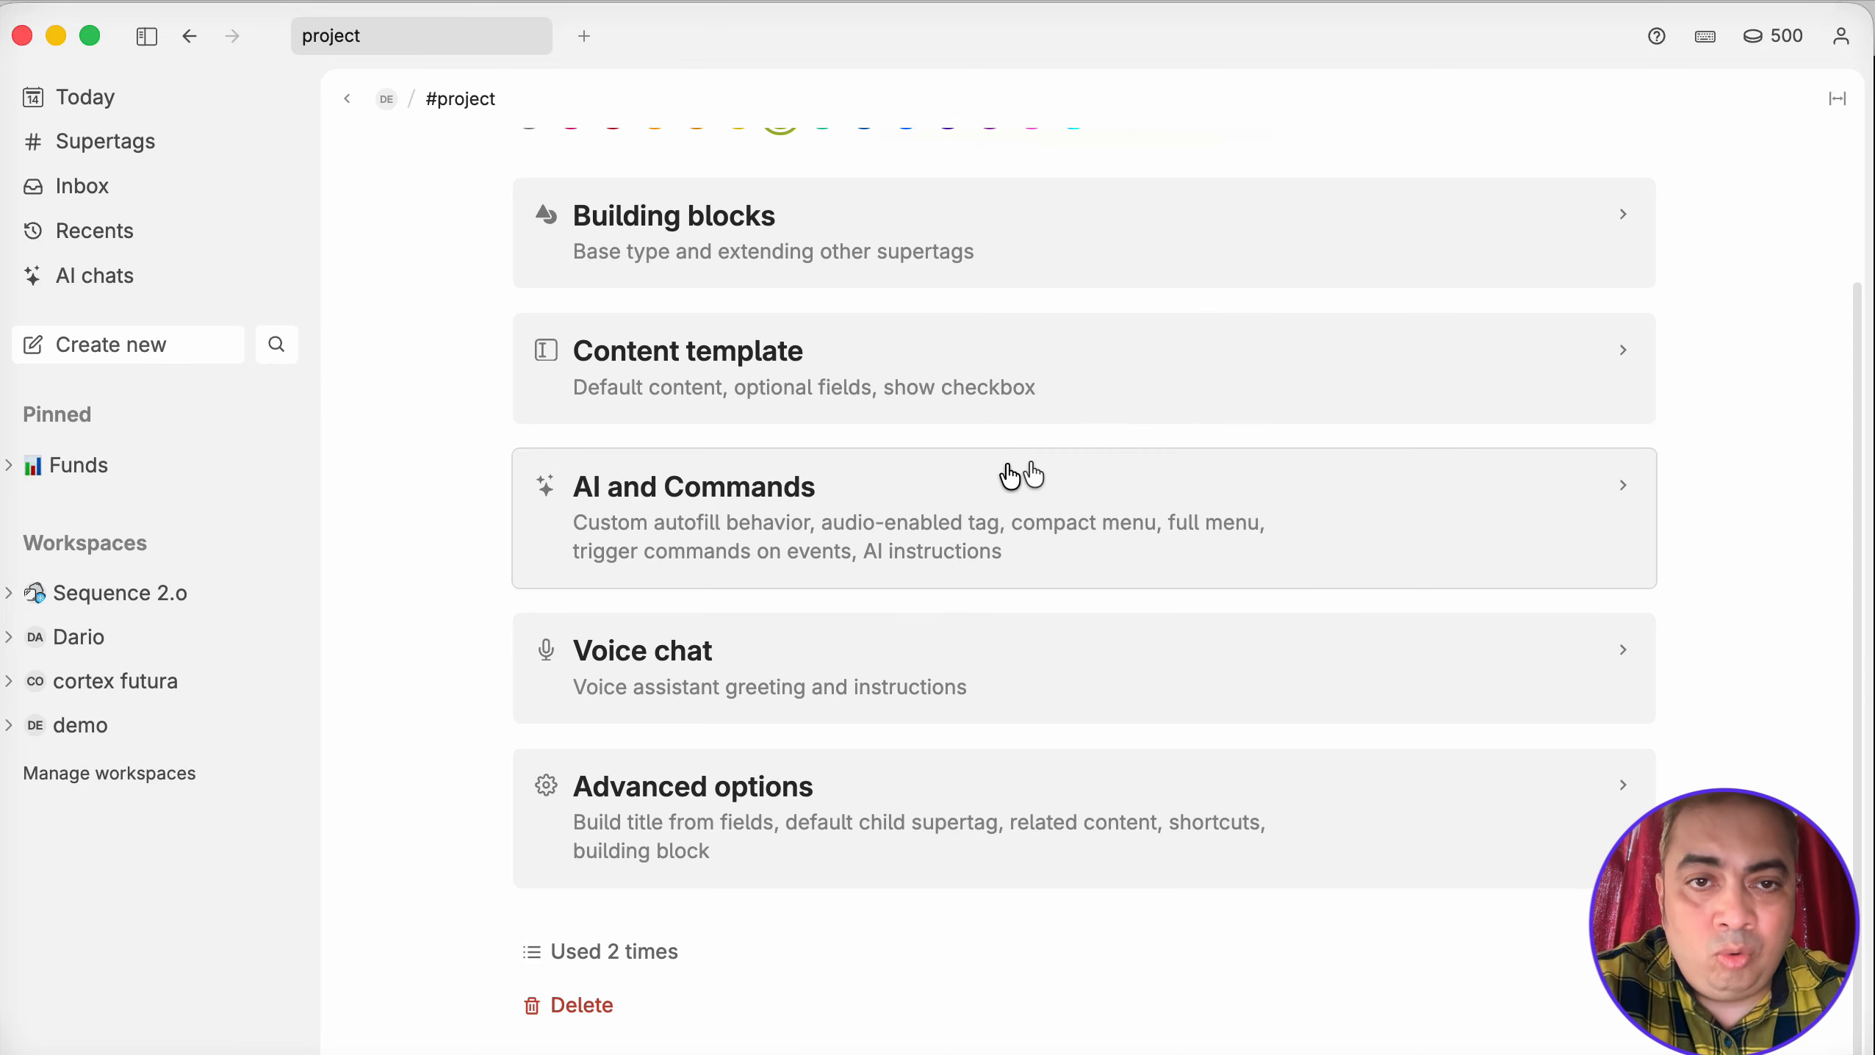
click(703, 357)
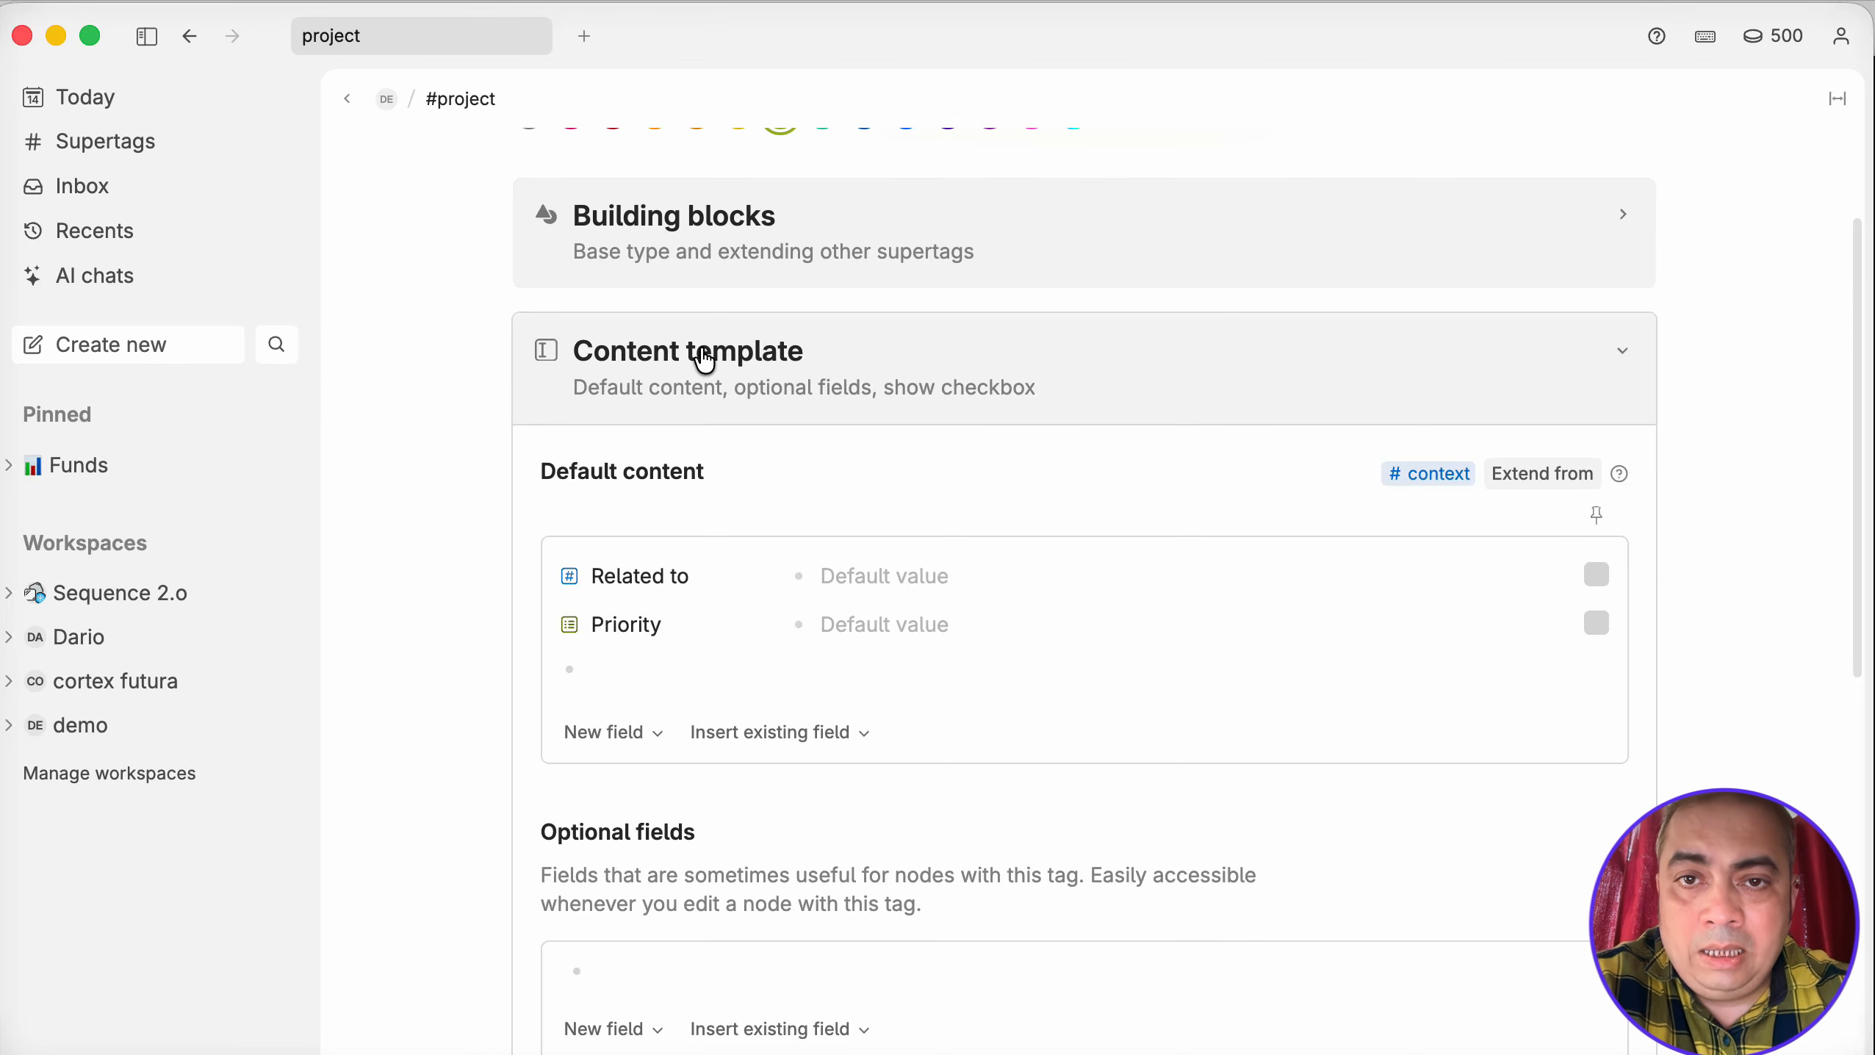
Insert a search node below Priority in the project's default content and make it search for the task supertag.
click(614, 669)
text(?)
click(616, 669)
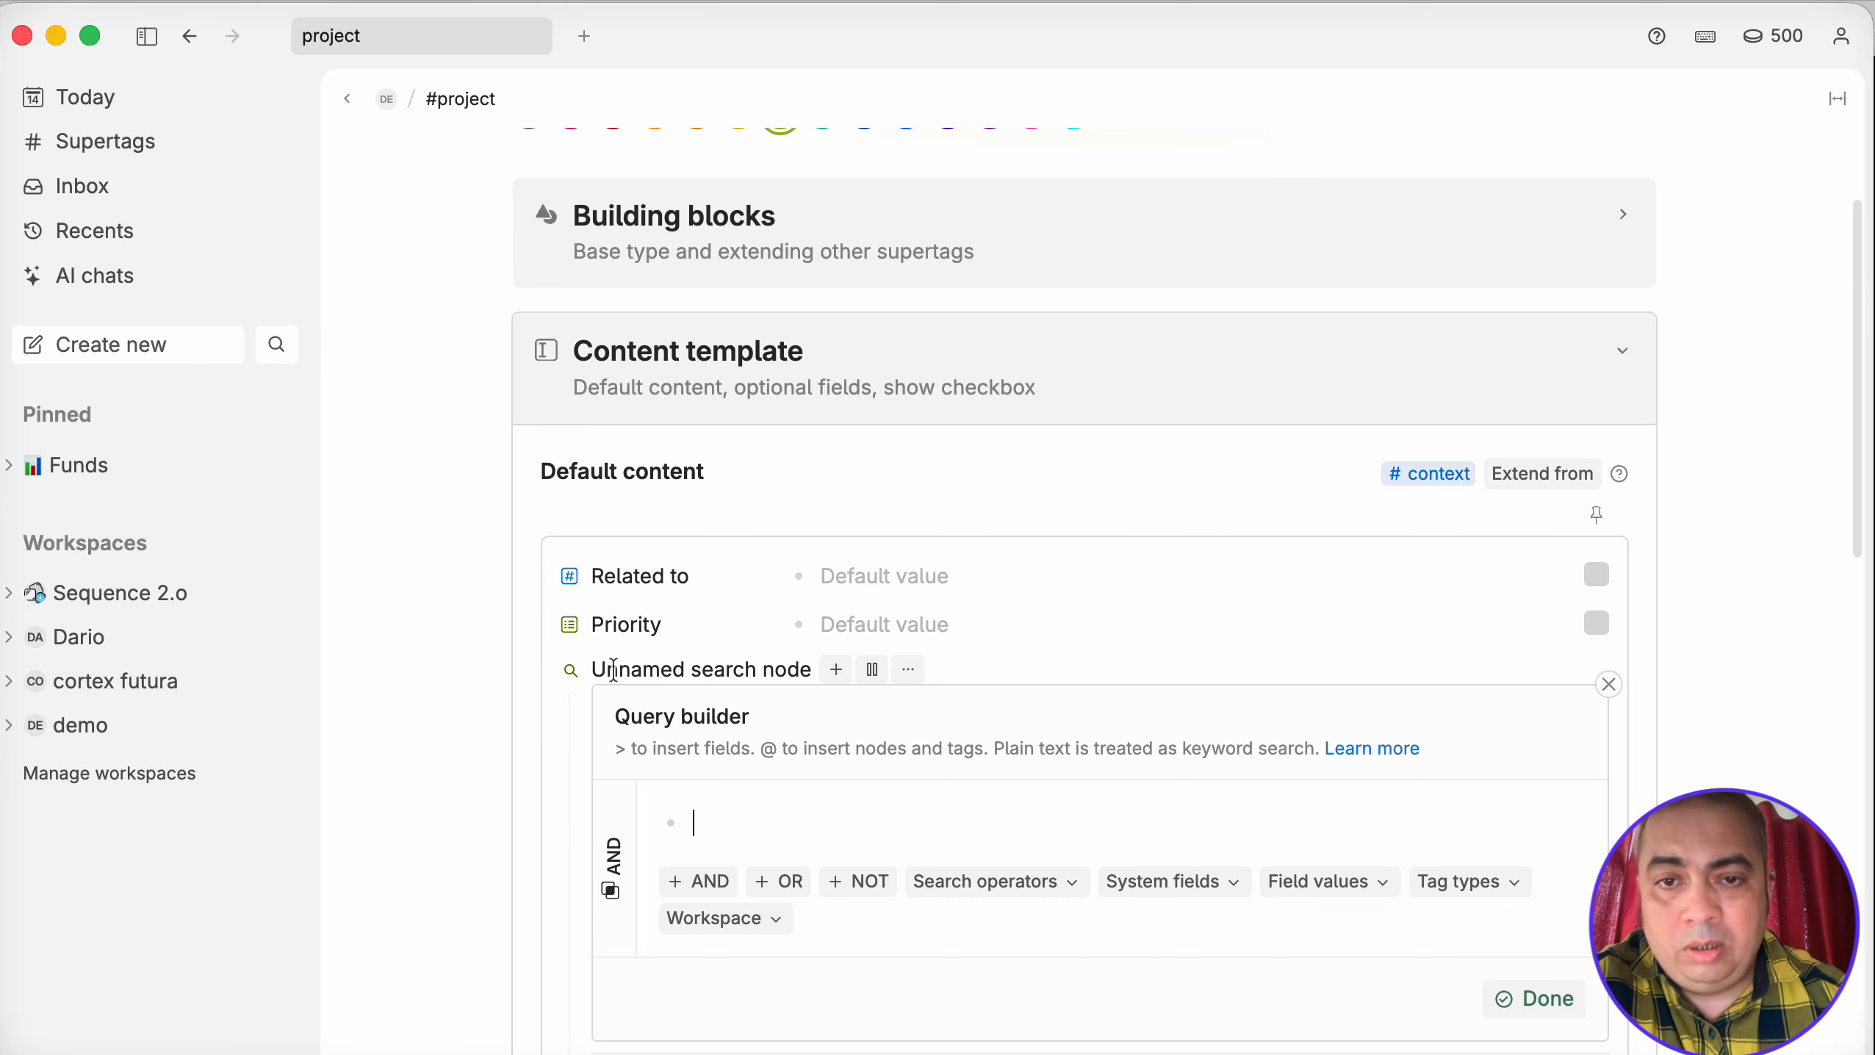
text(#task)
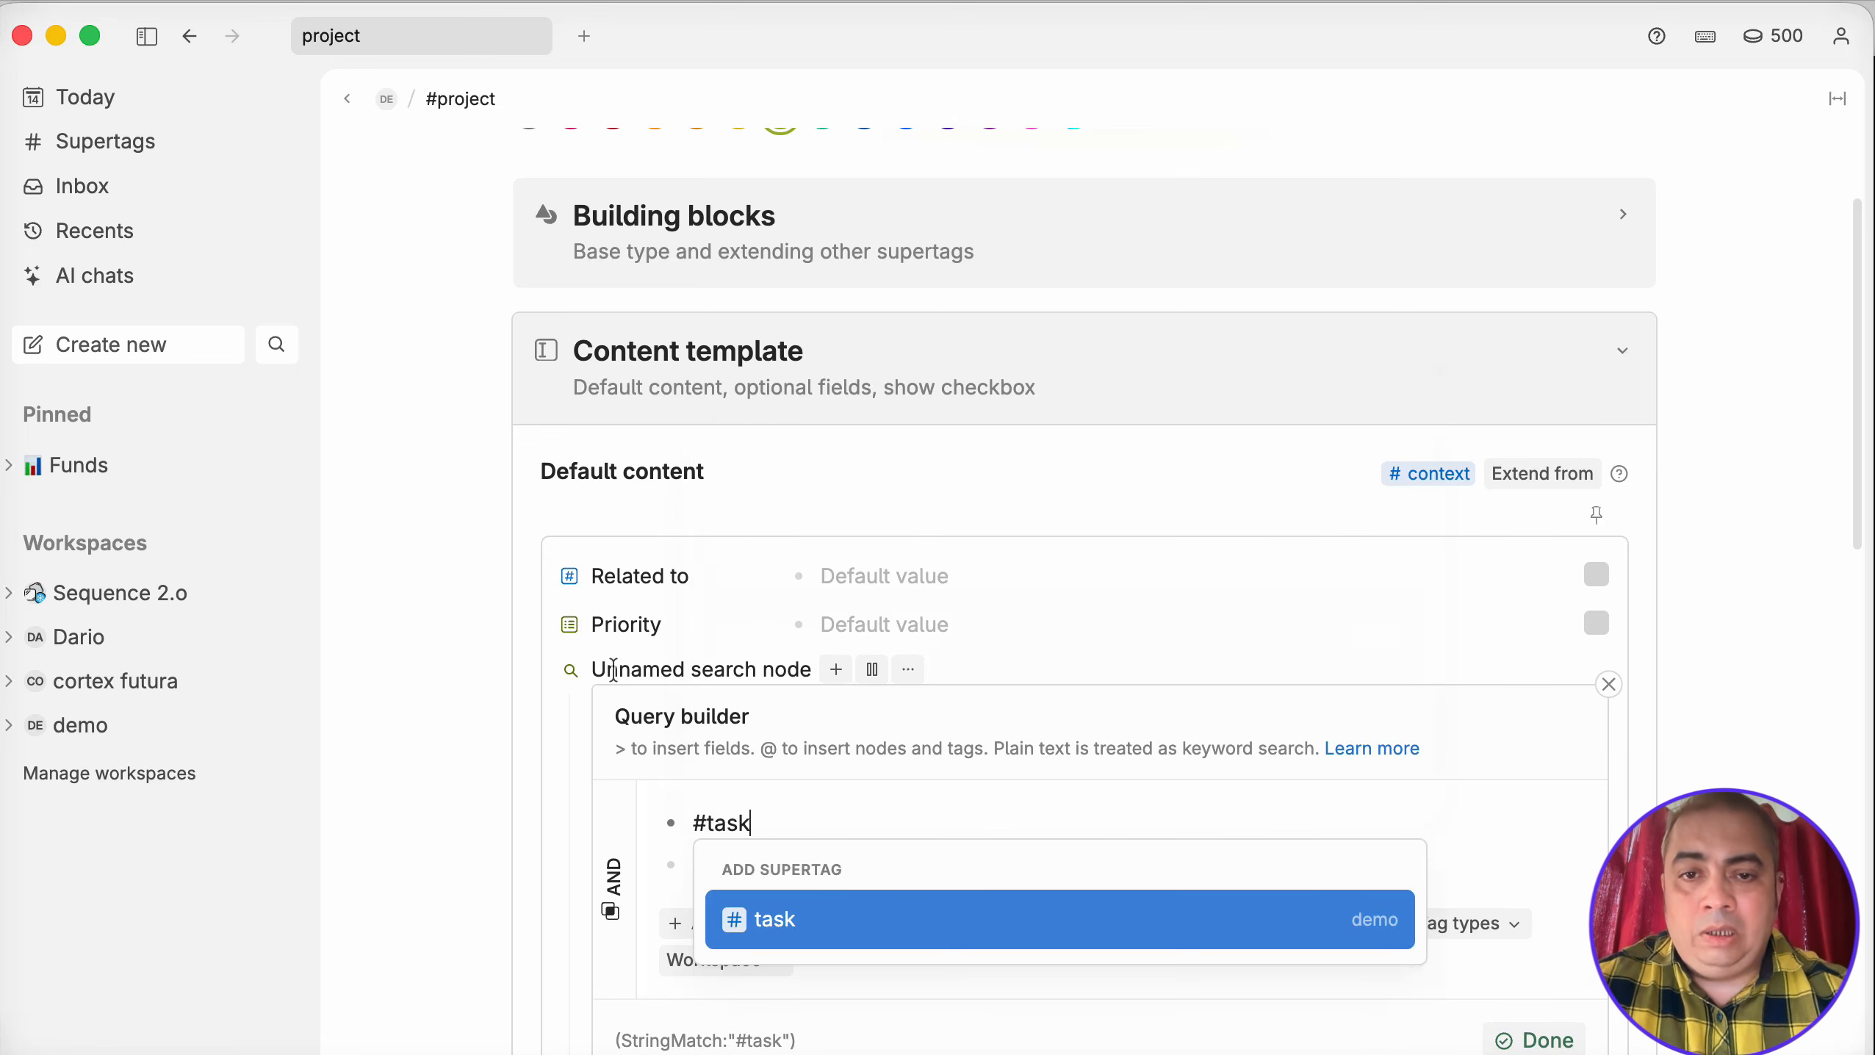
key(Return)
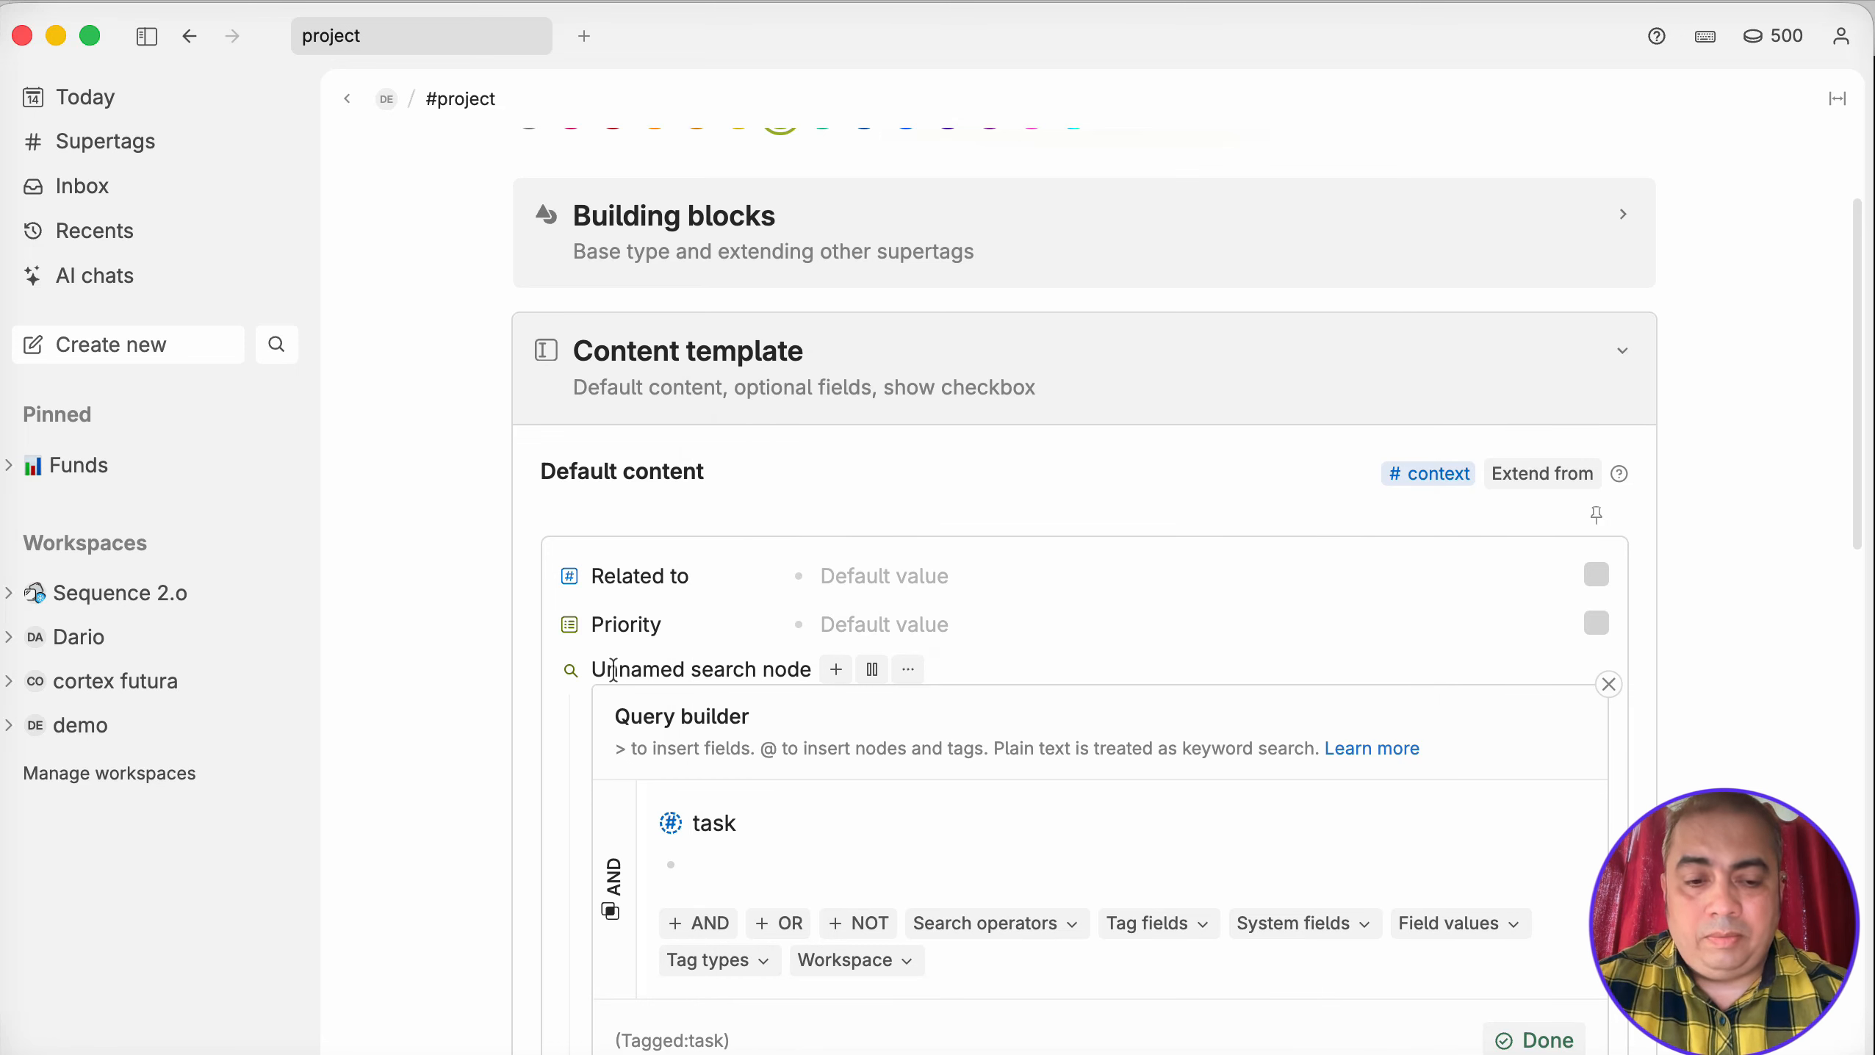
Add a Related to condition to the search query, using COMPONENTS REC with PARENT as its value.
text(>rel)
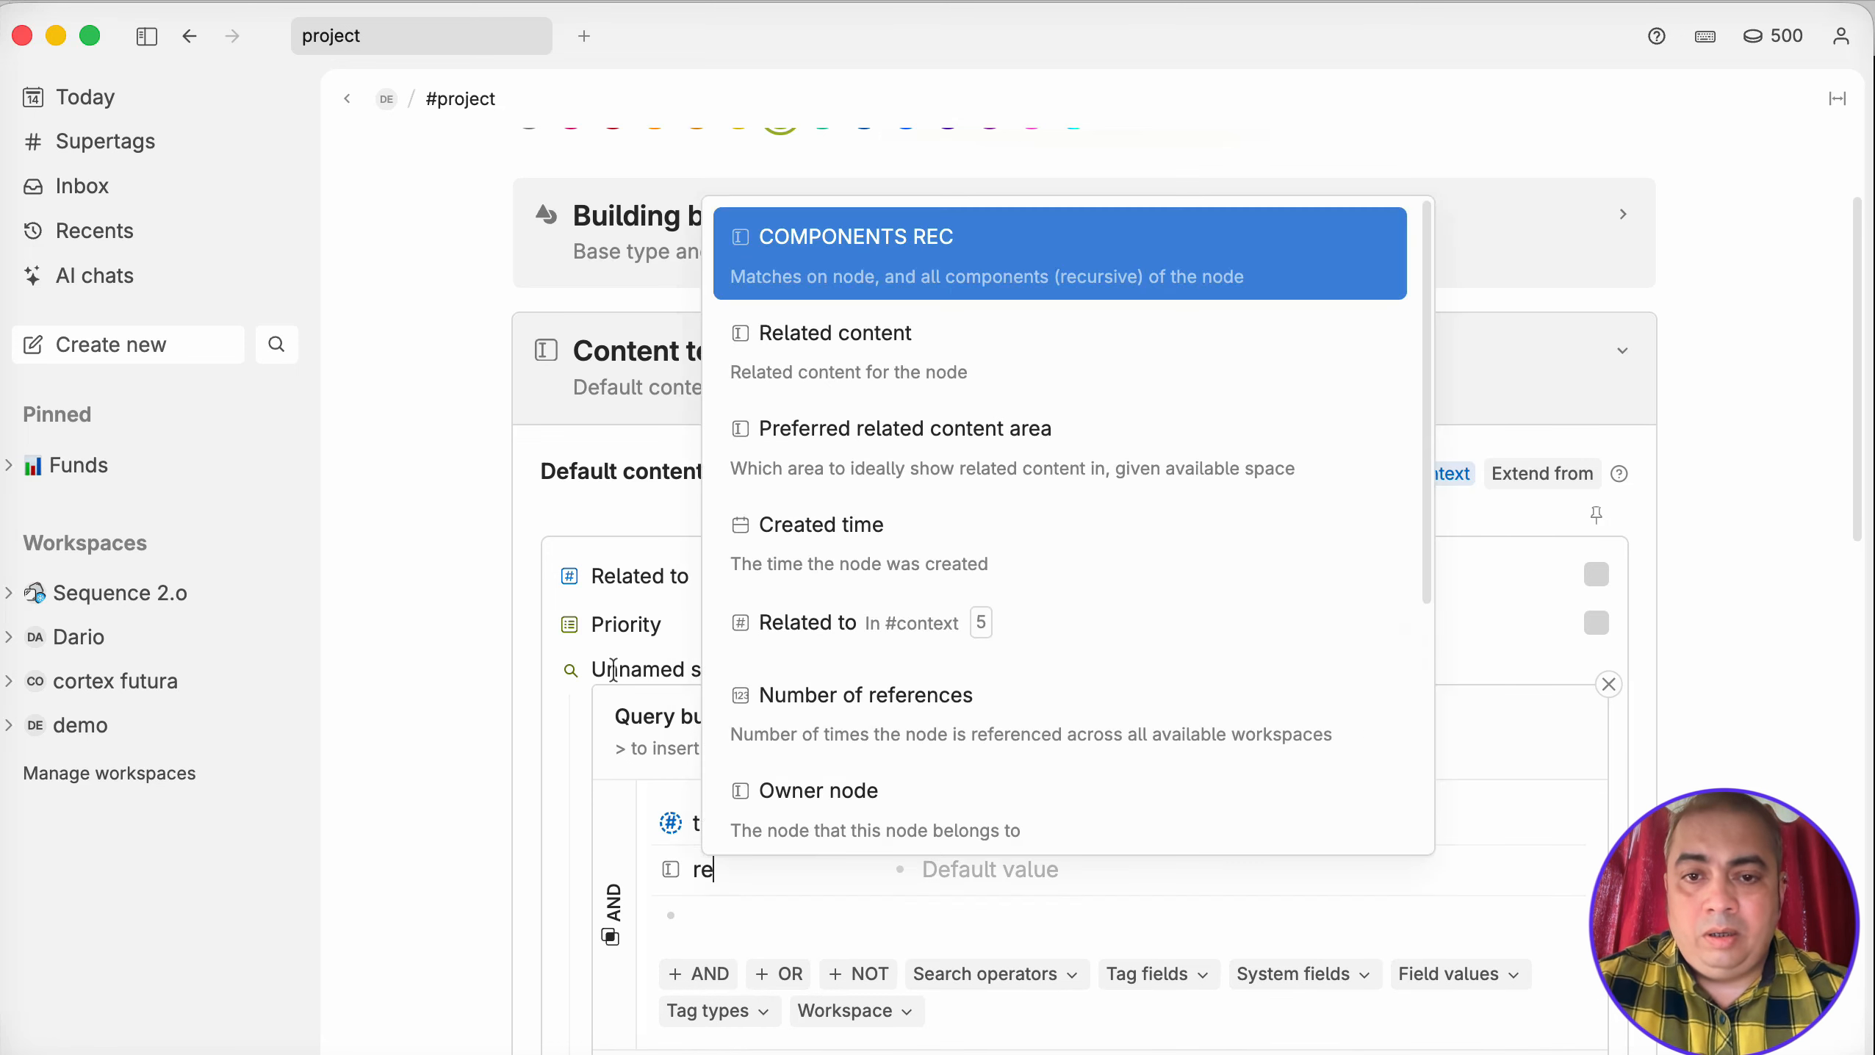
key(Down)
key(Down)
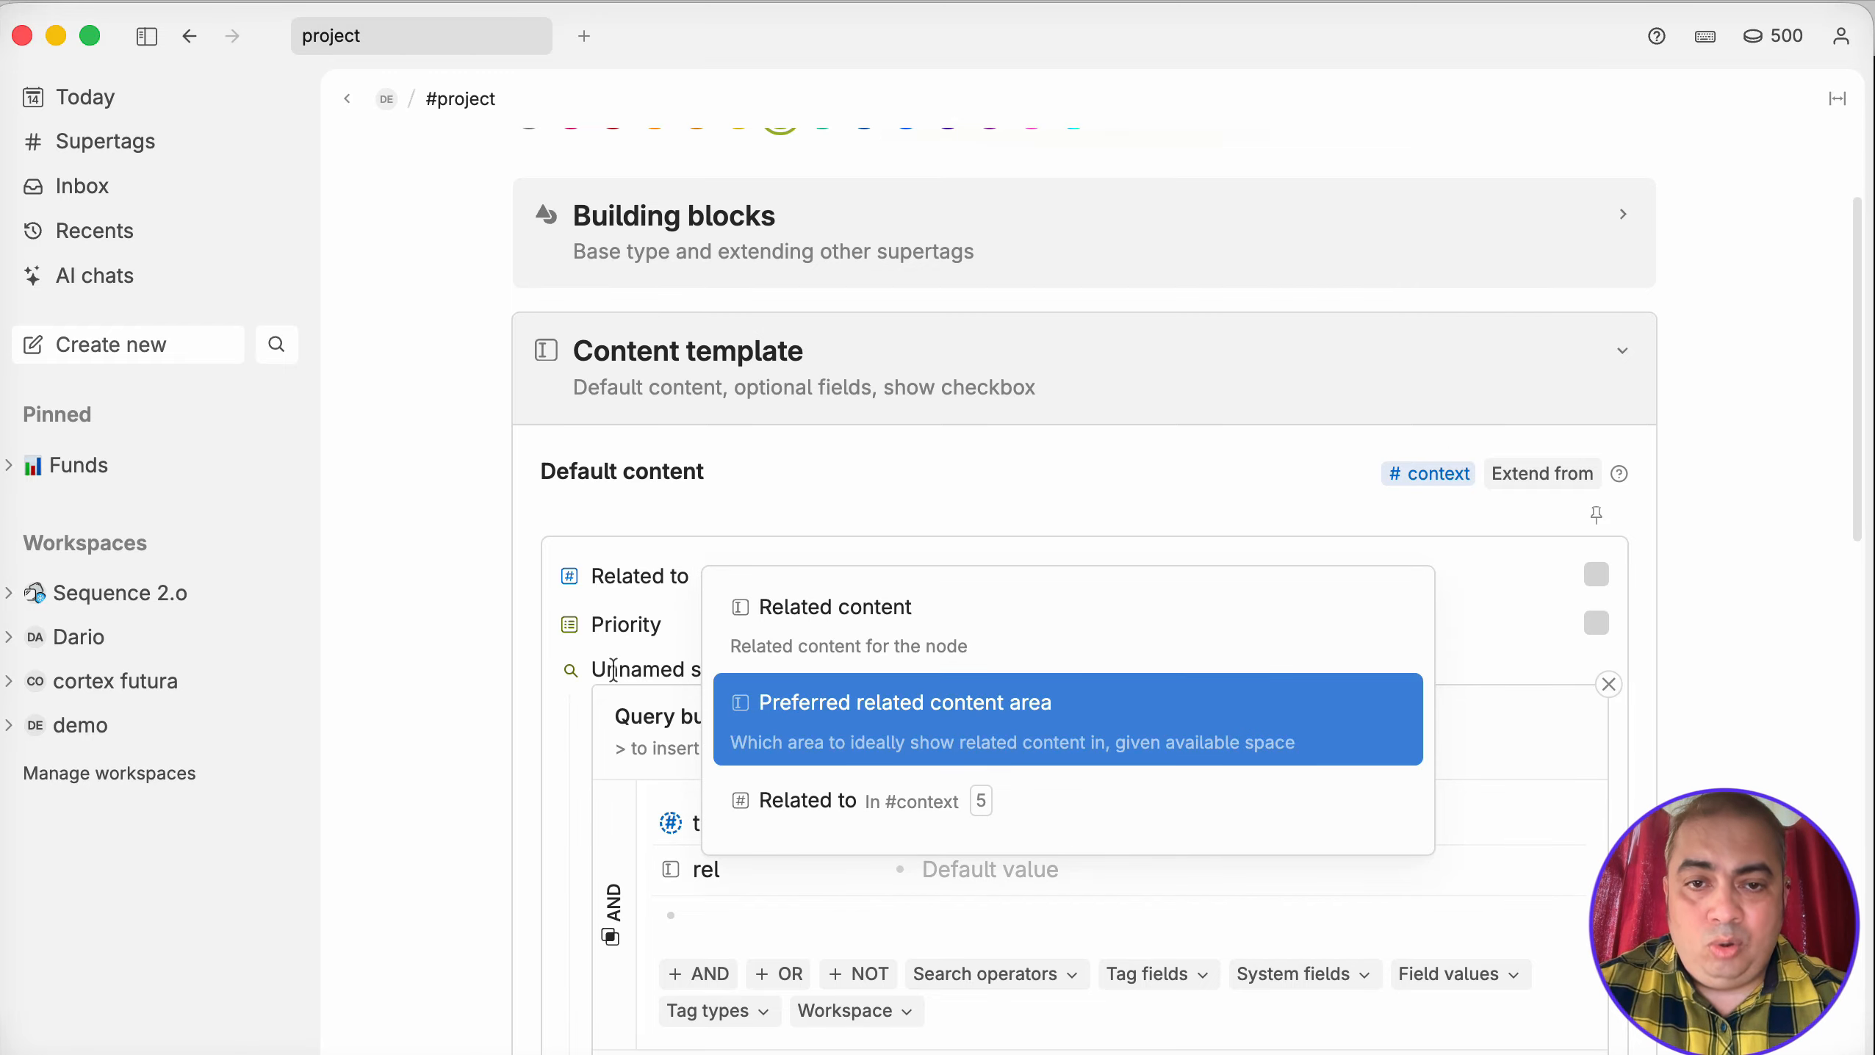
key(Return)
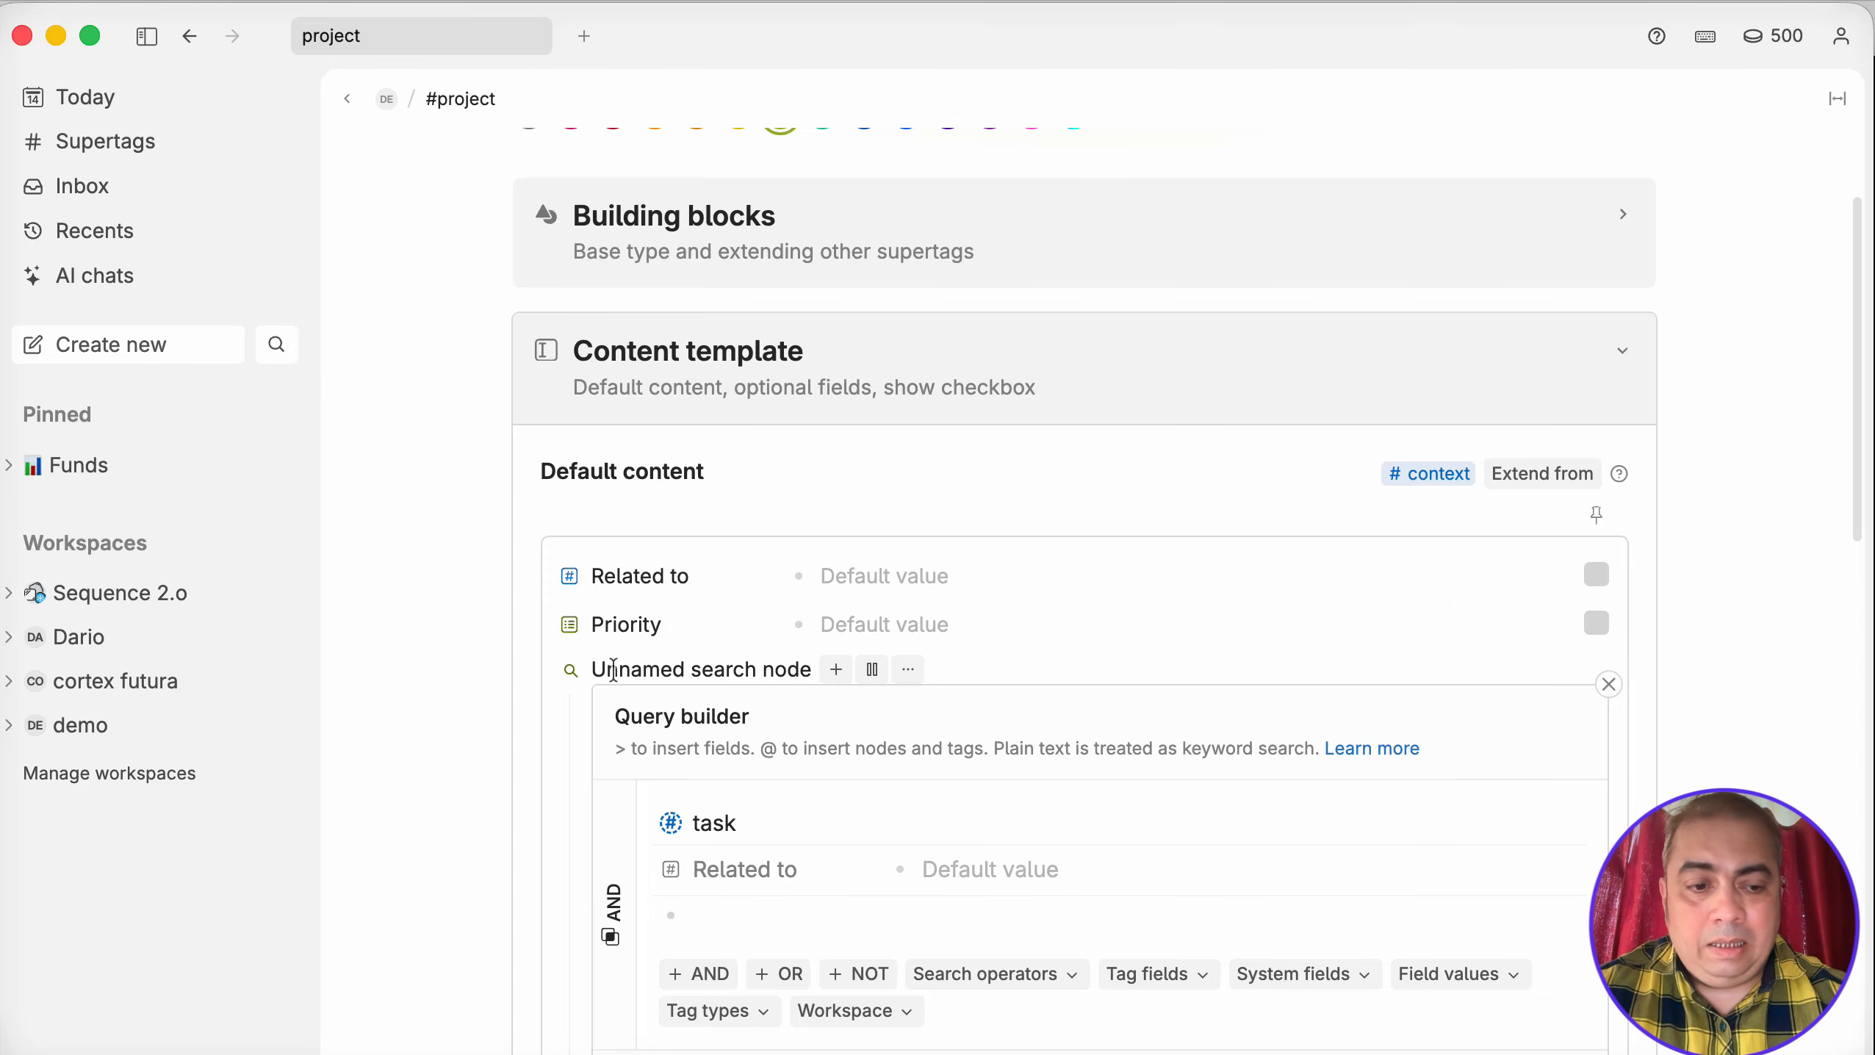
key(Tab)
text(>co)
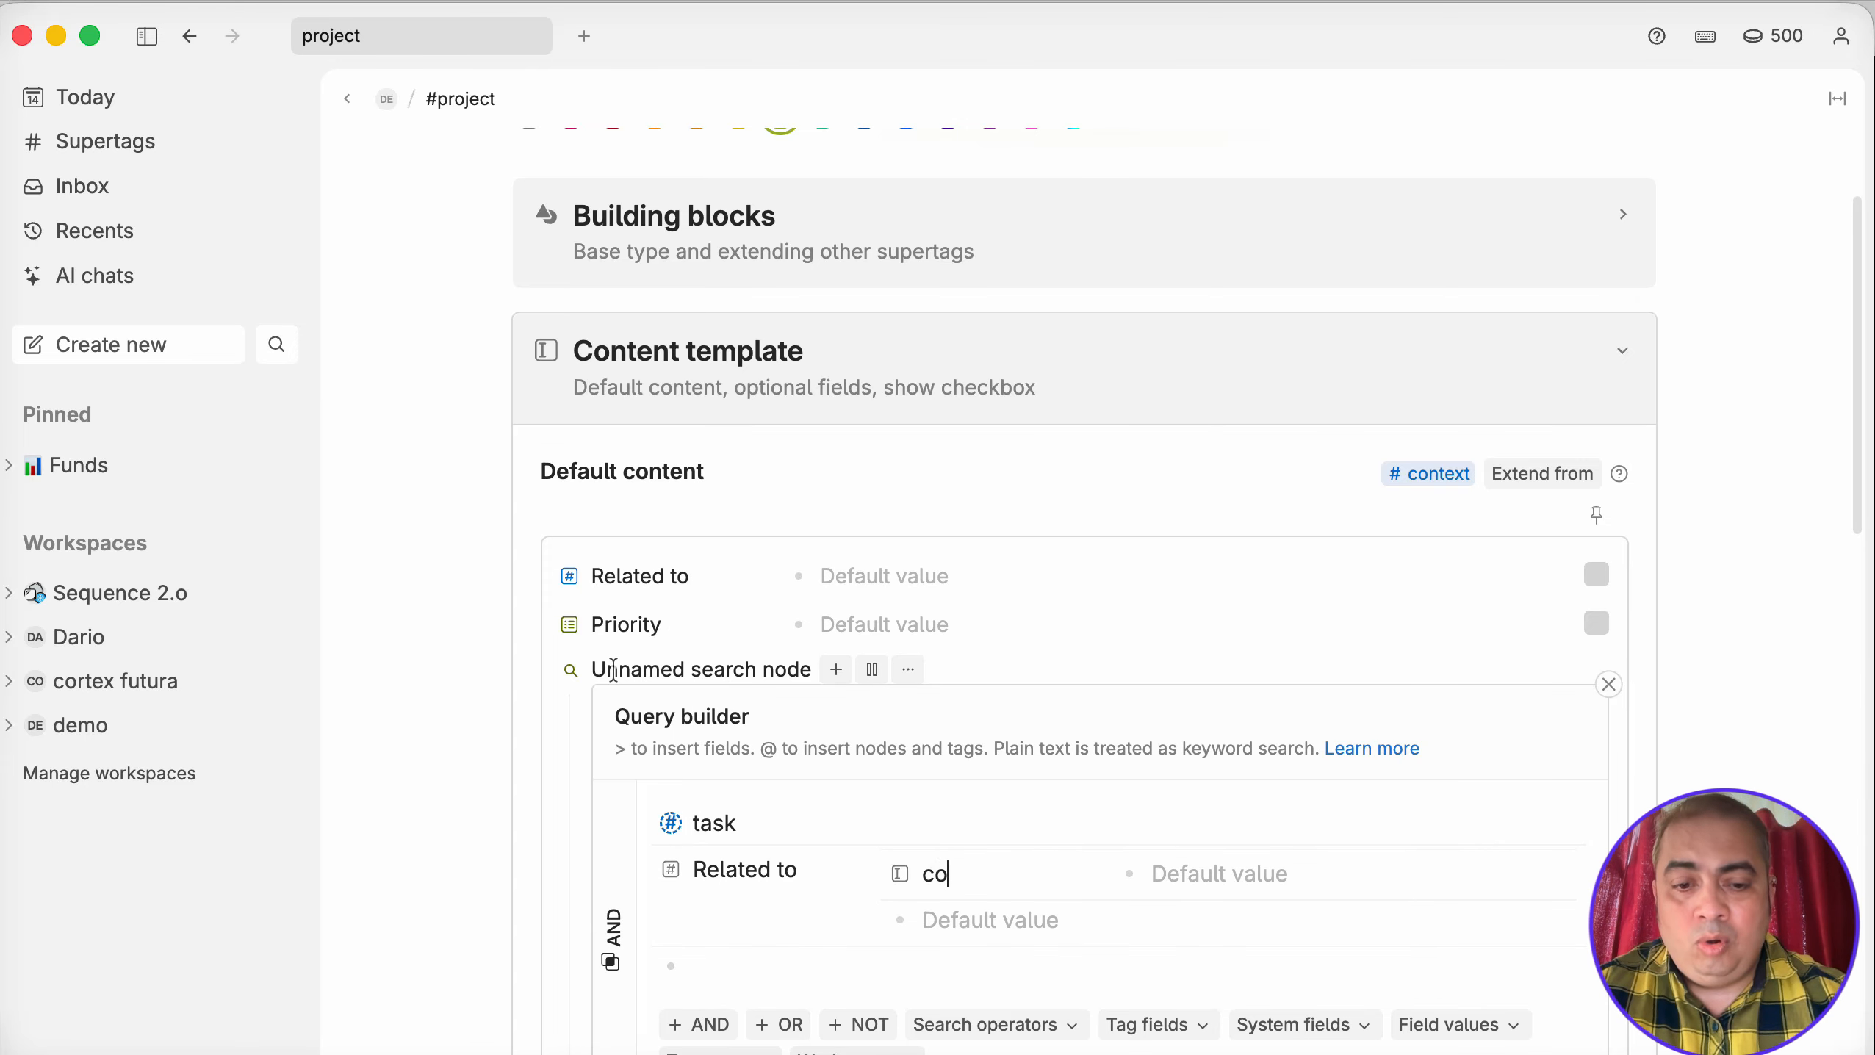
text(m)
key(Return)
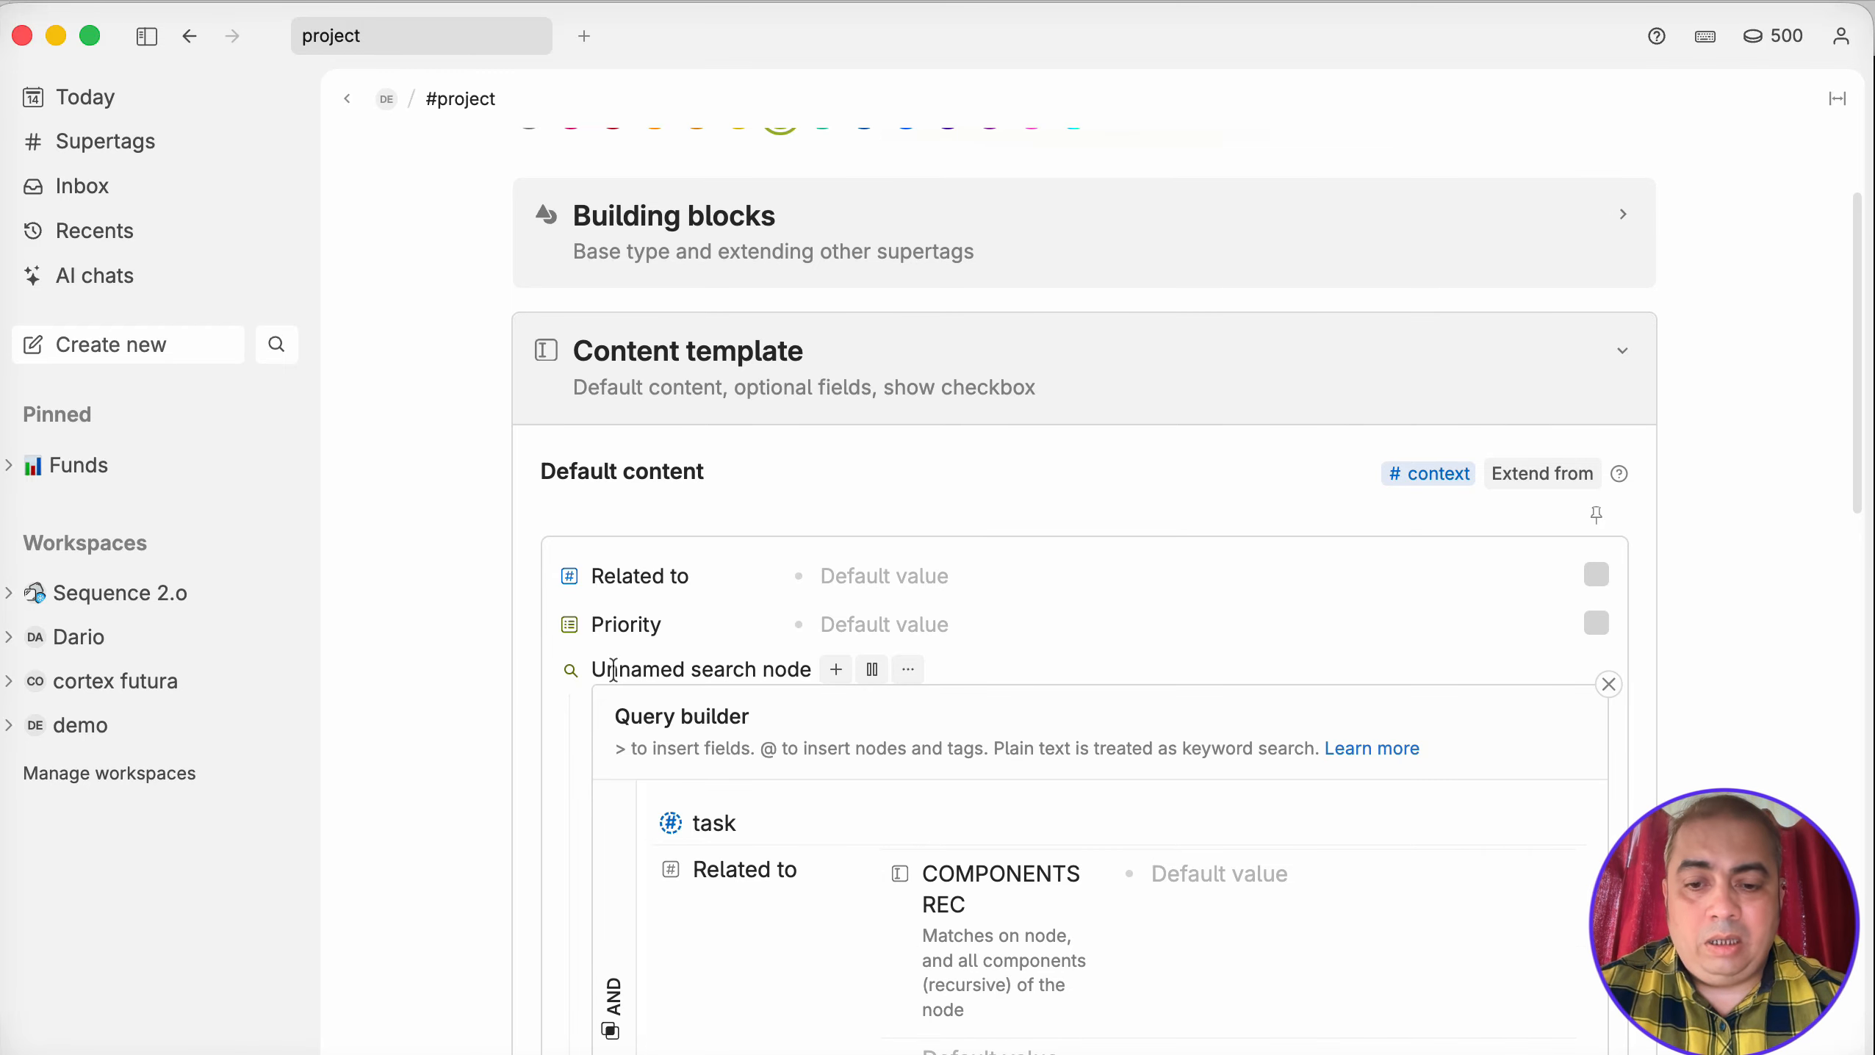
text(PARENT)
Name the search node Related Tasks in bold and finish its query.
scroll(868, 576, down, 5)
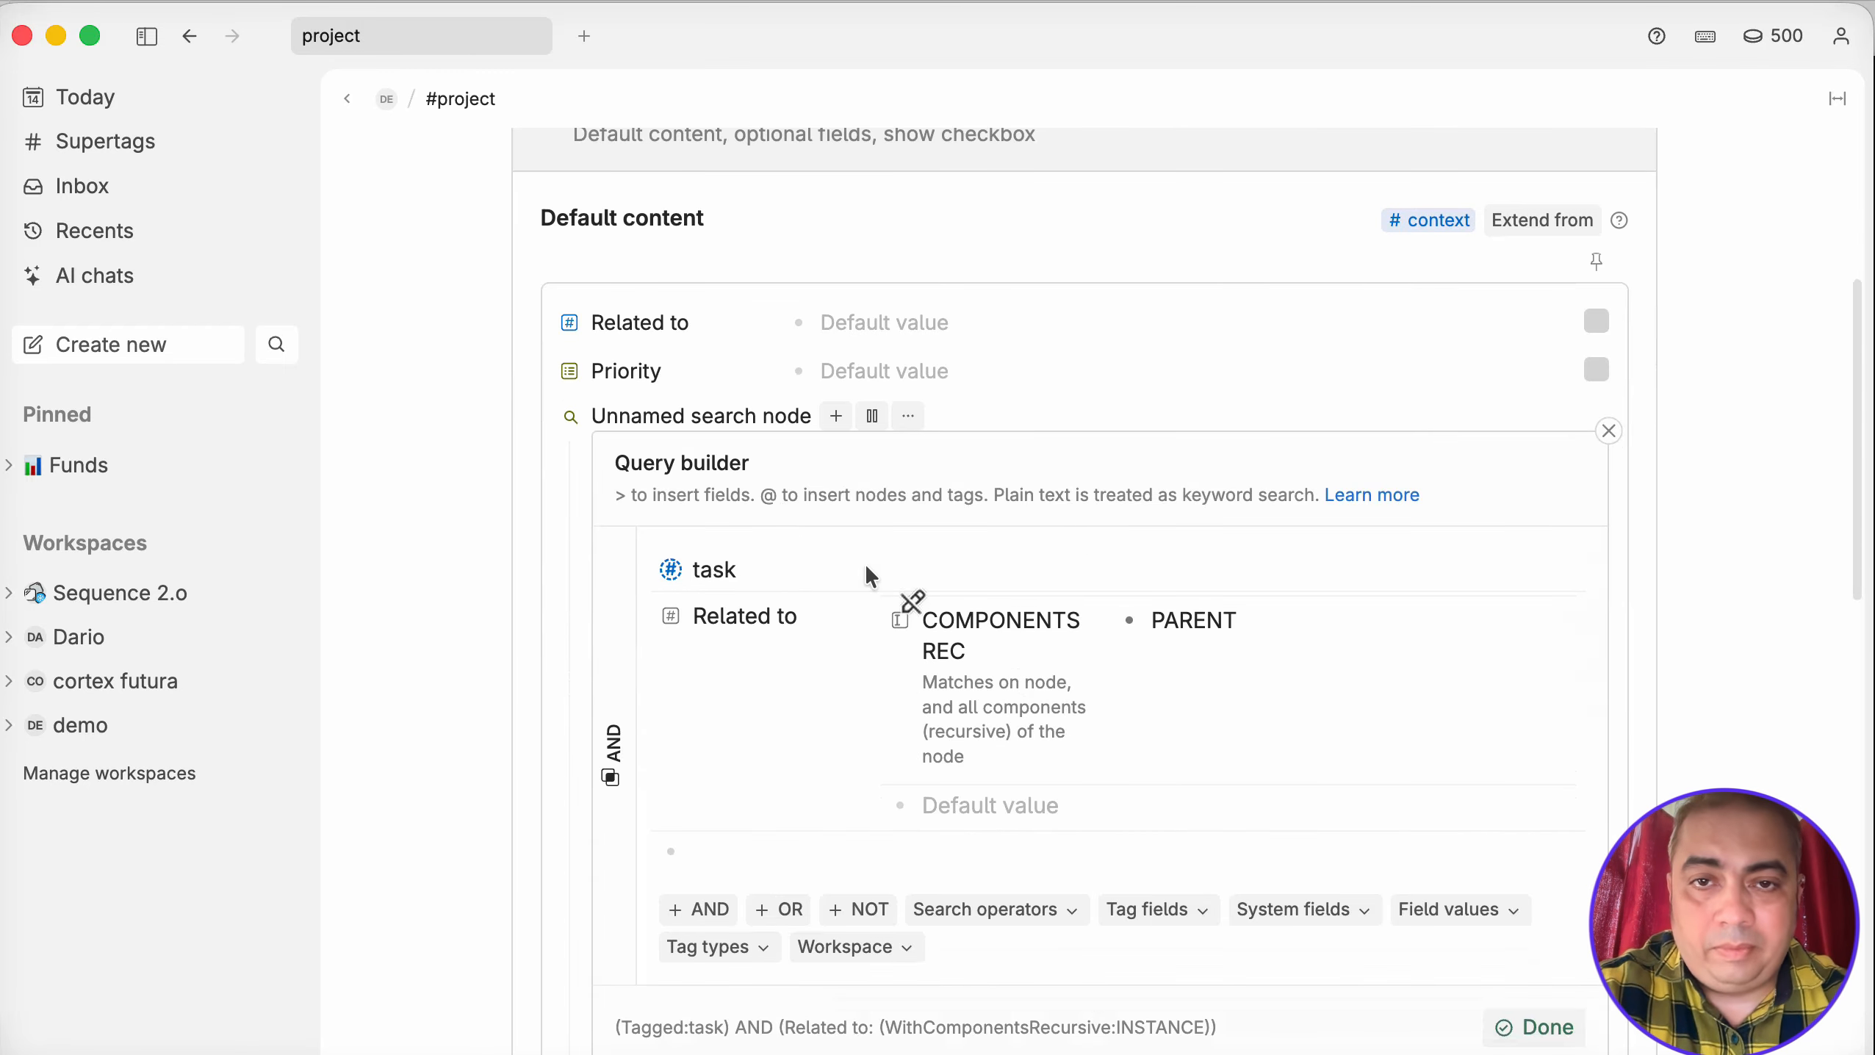
triple_click(650, 415)
text(Re)
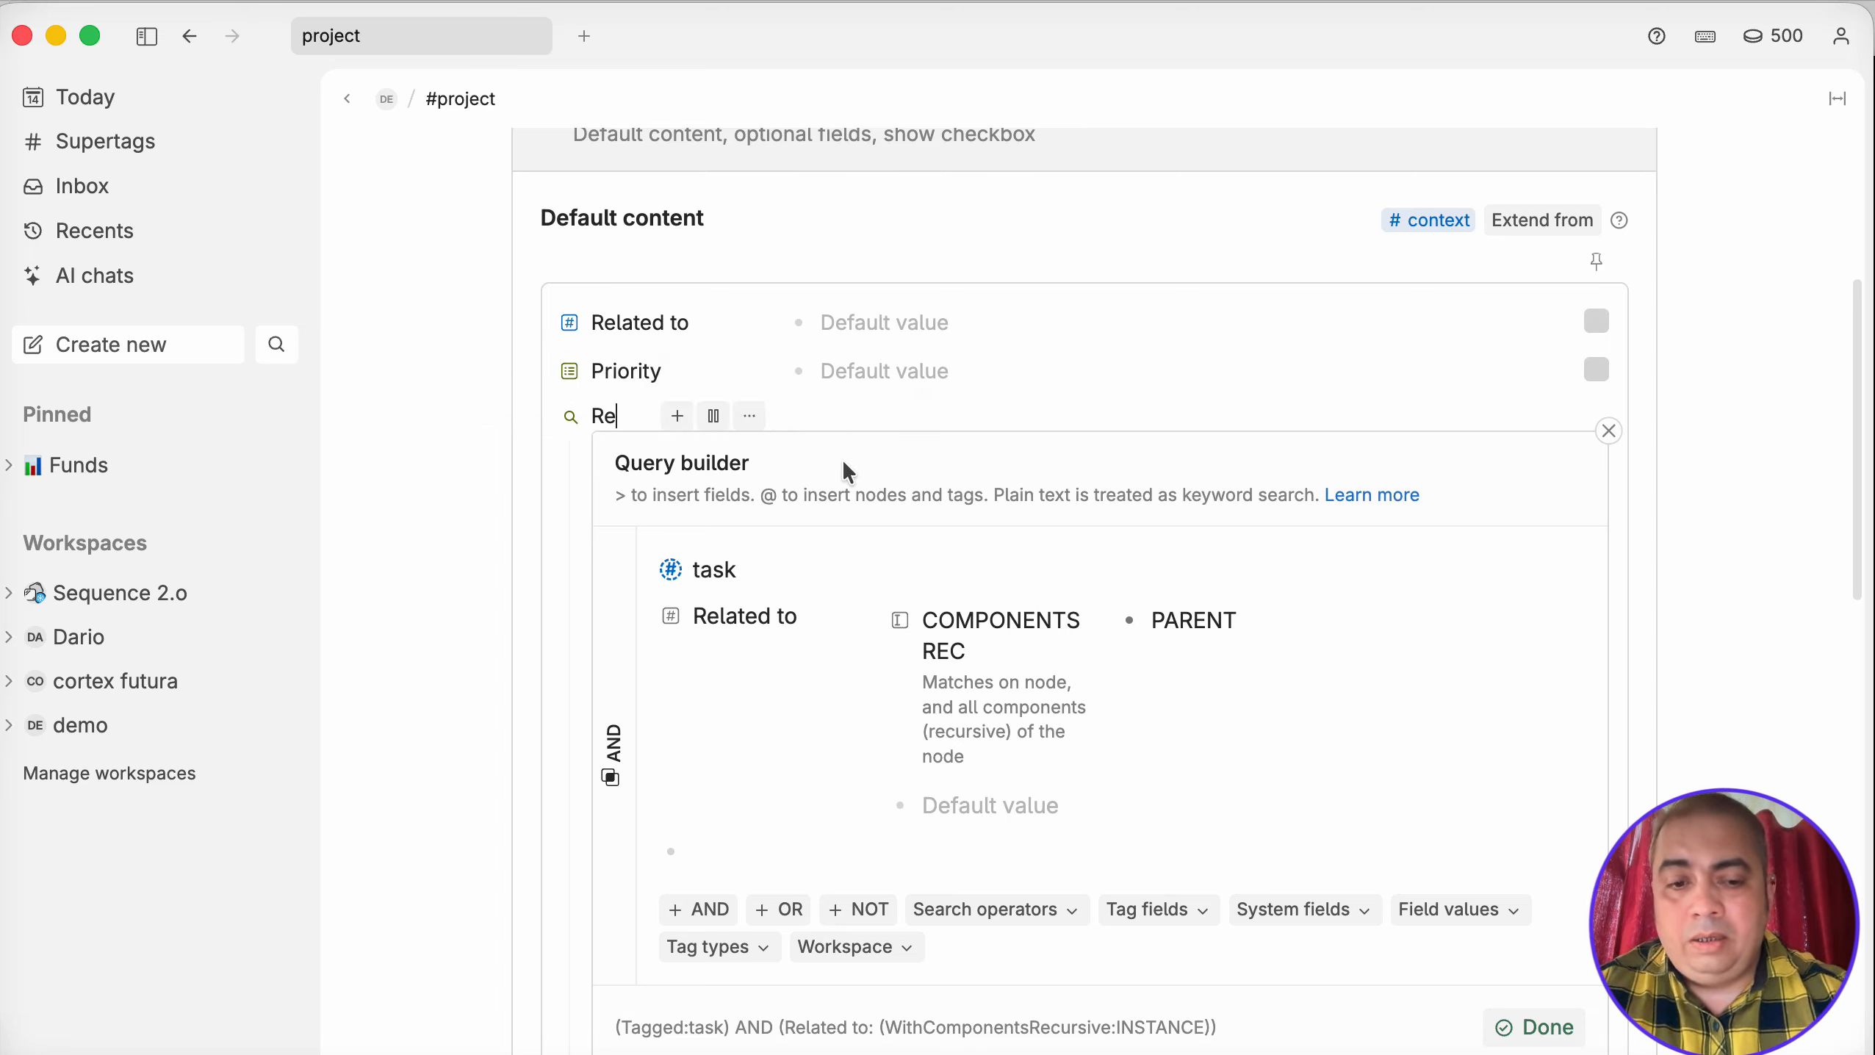
text(lated Task)
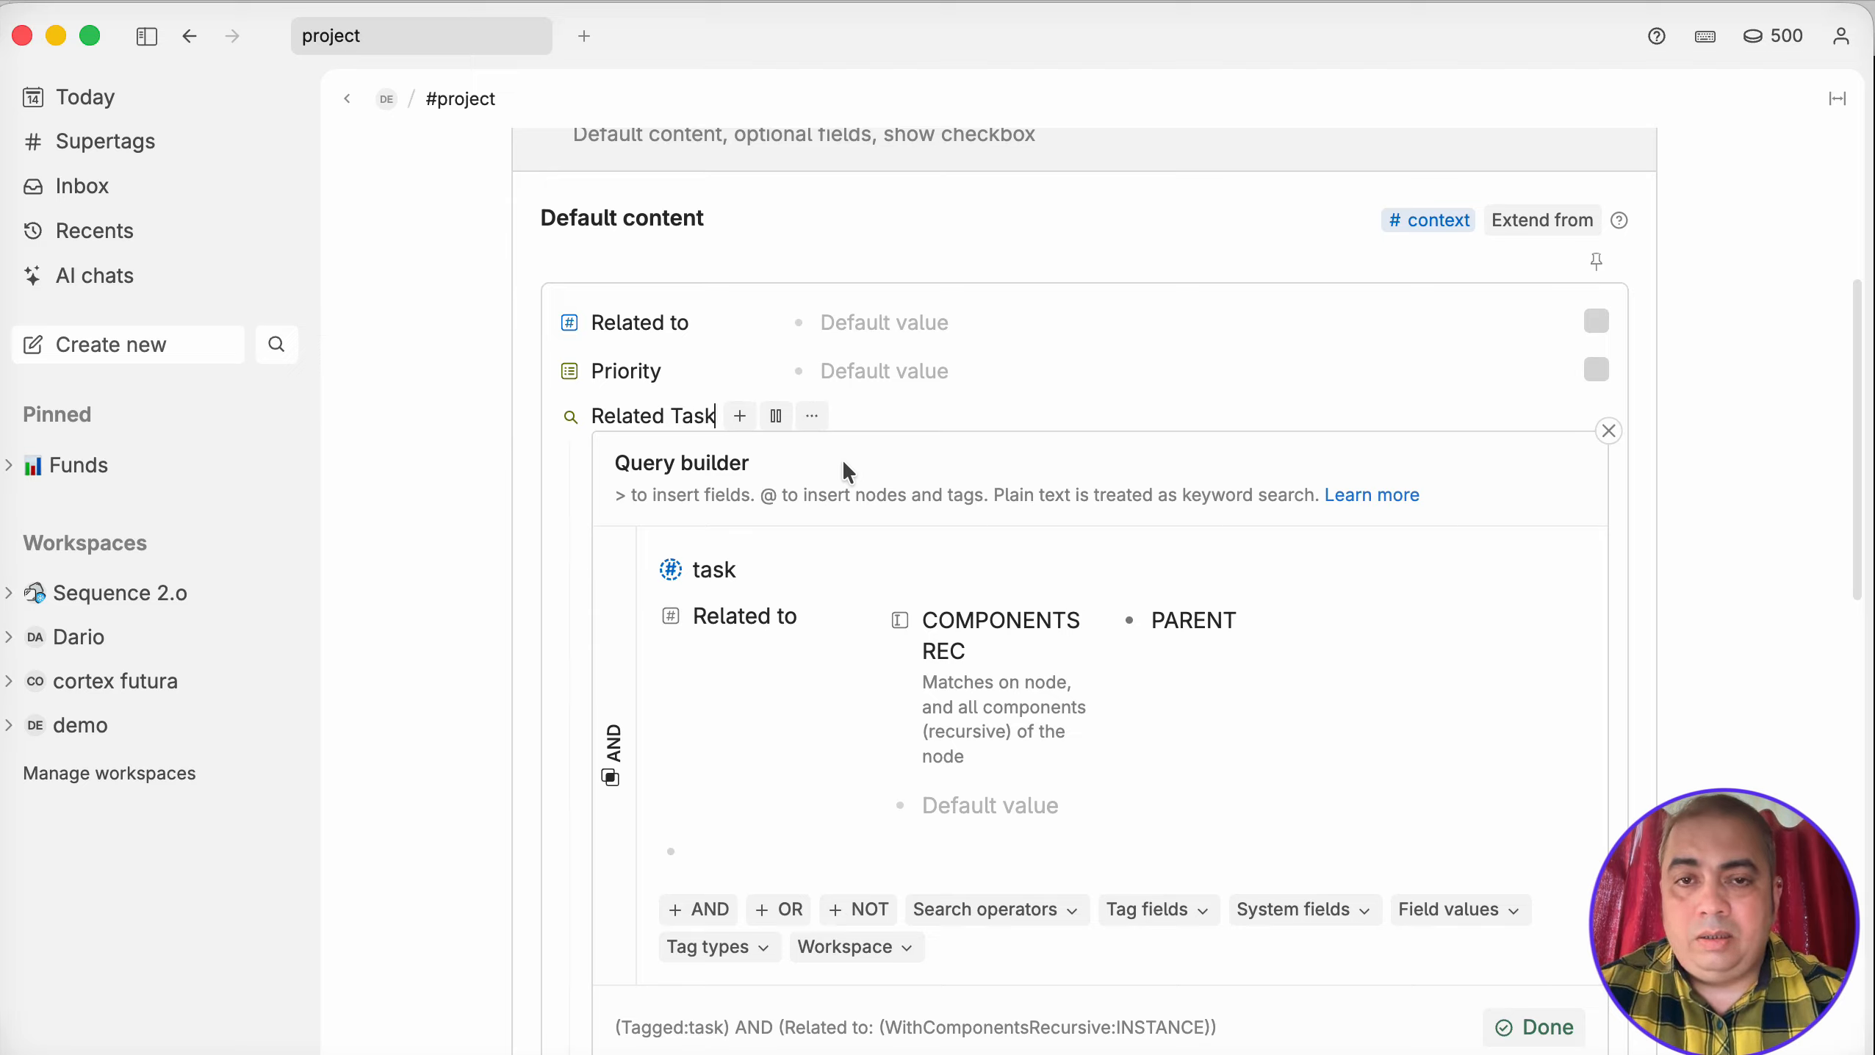
text(s)
key(super+a)
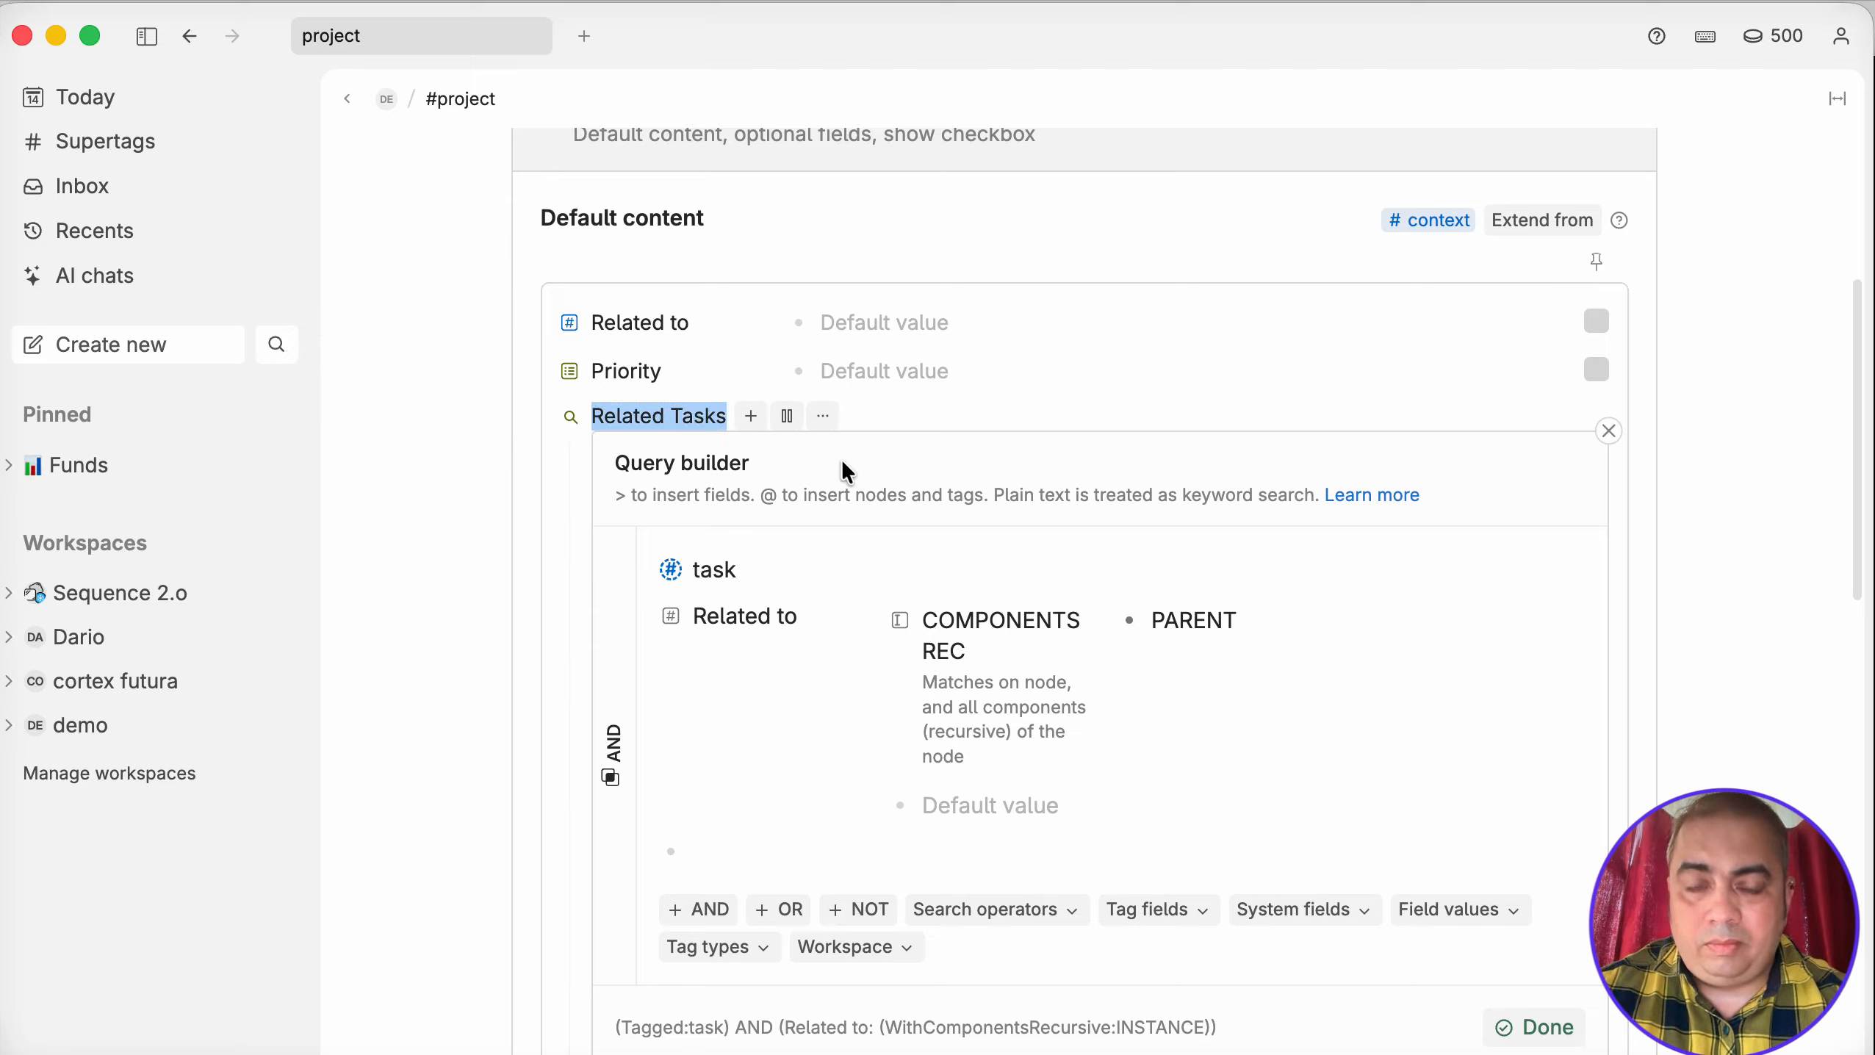
key(super+b)
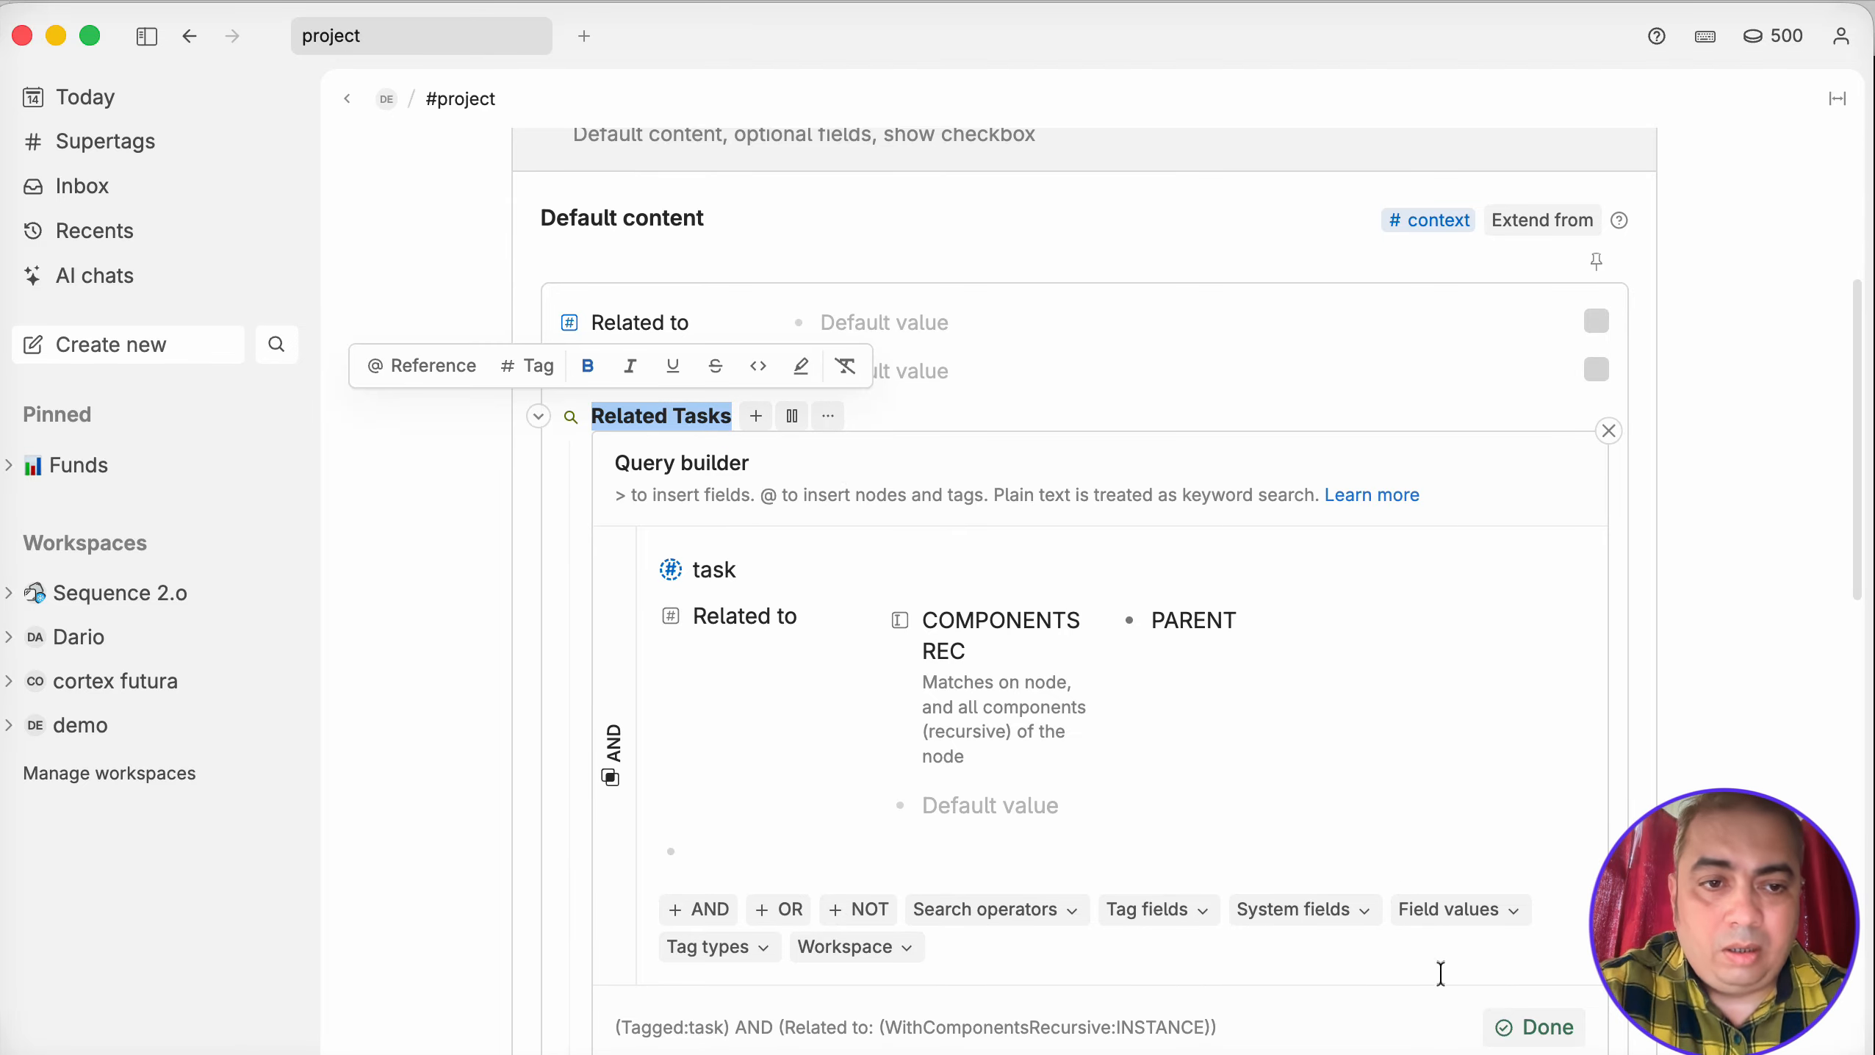
click(1509, 1031)
Return to the demo workspace and expand the Related Tasks search under Master Project for ABC inc.
scroll(1352, 812, up, 6)
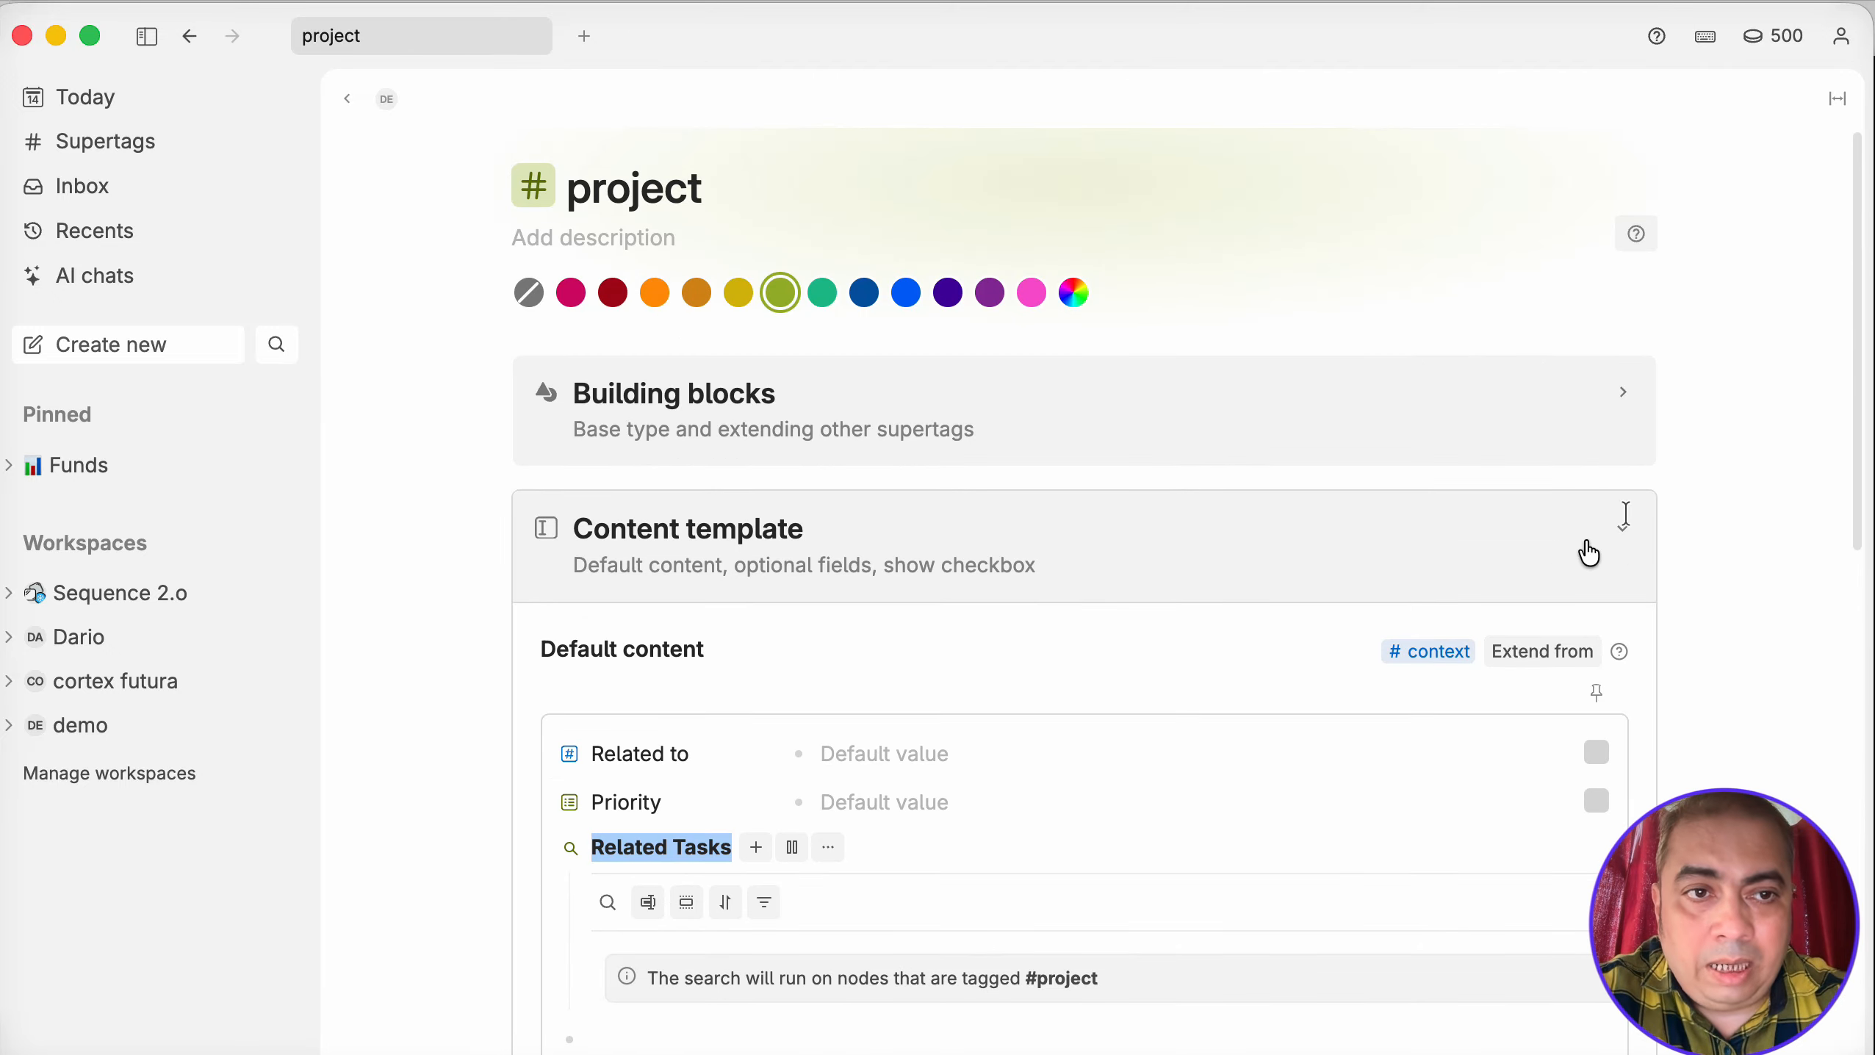
click(347, 100)
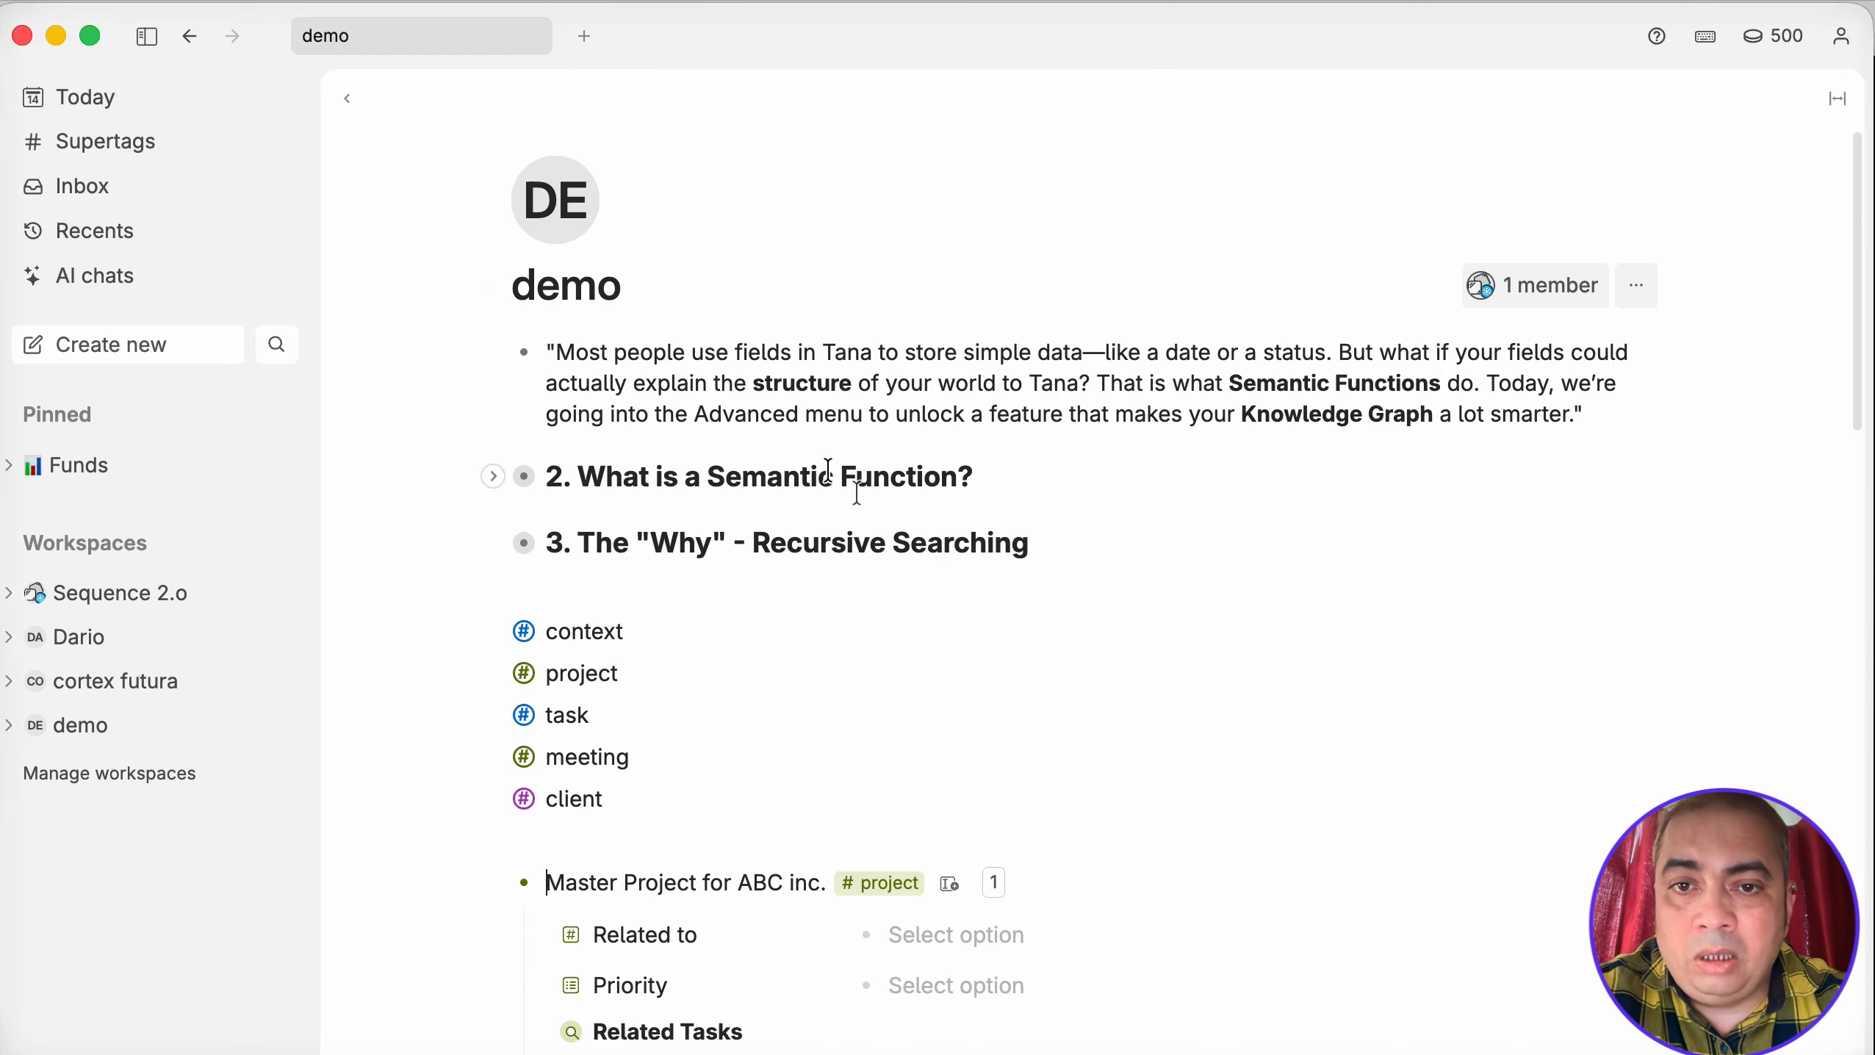
scroll(965, 615, down, 5)
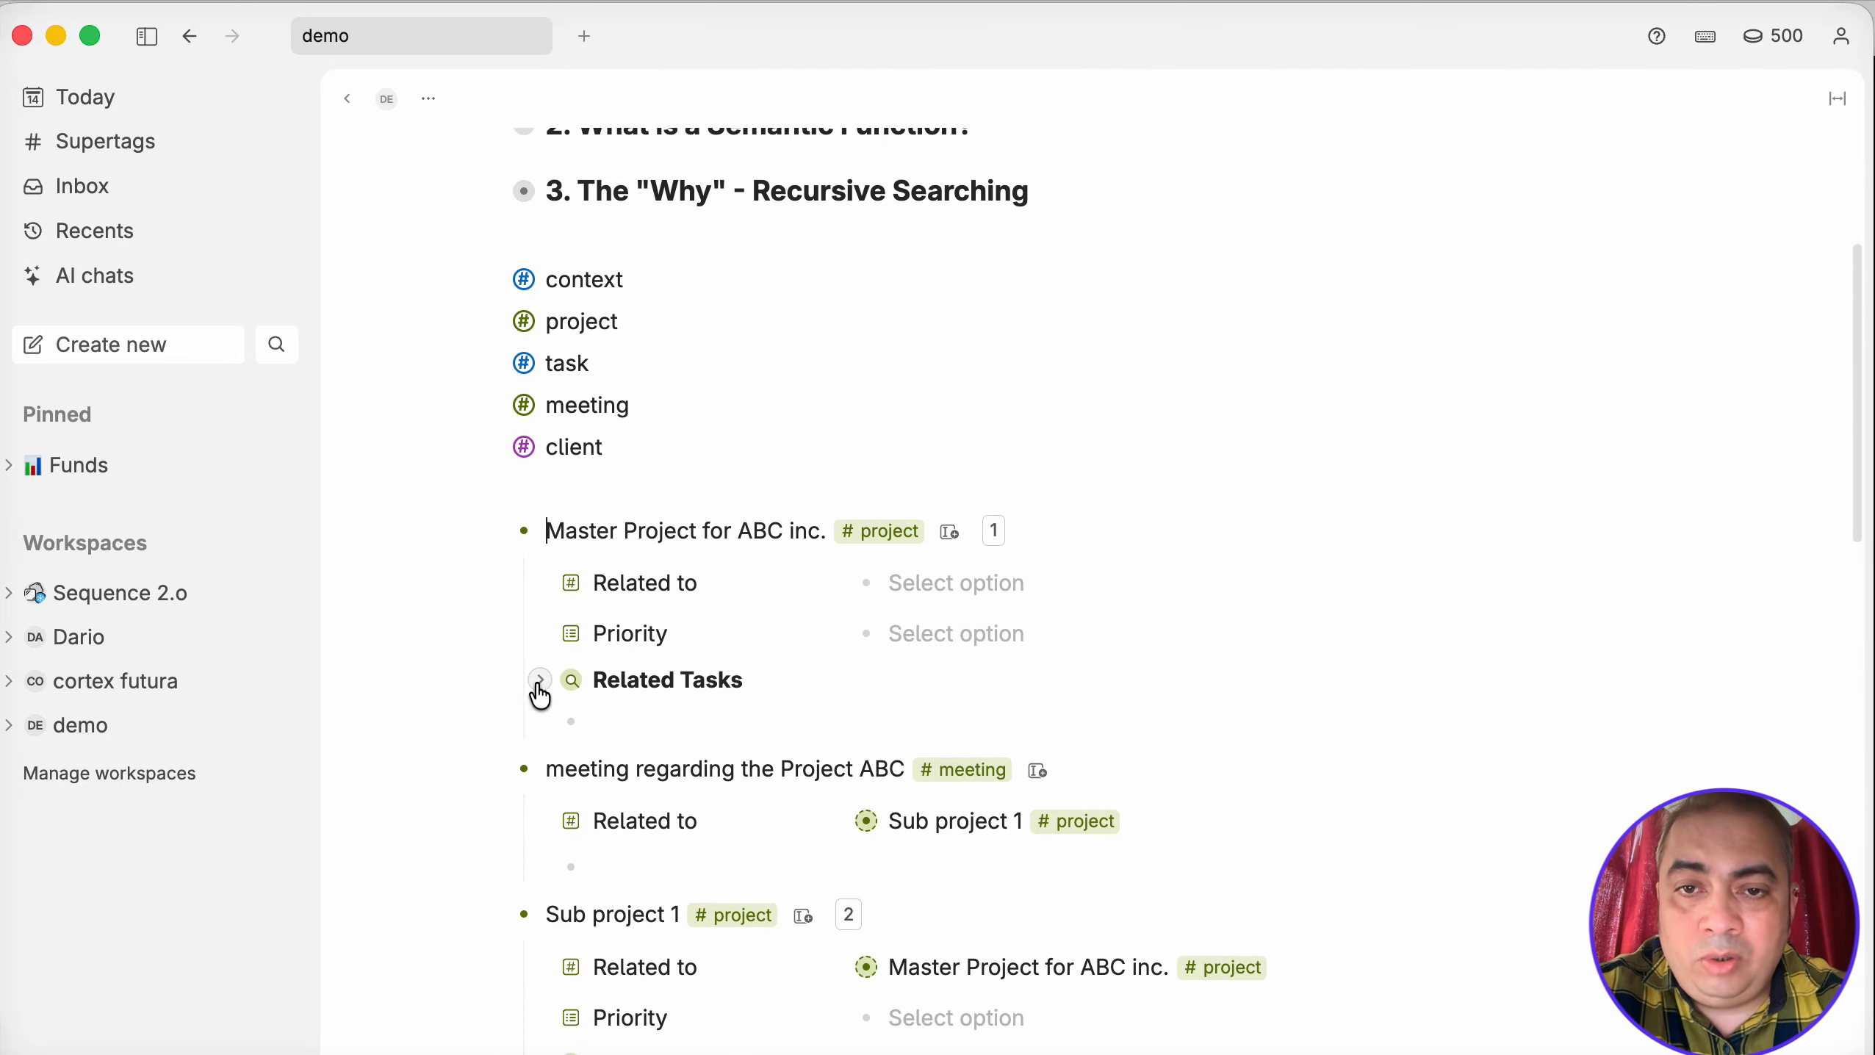
click(540, 680)
Compare the master project's Related Tasks results with the Related to links of the meeting, Sub project 1, Sample task1 and subtask 1.
scroll(1016, 667, down, 2)
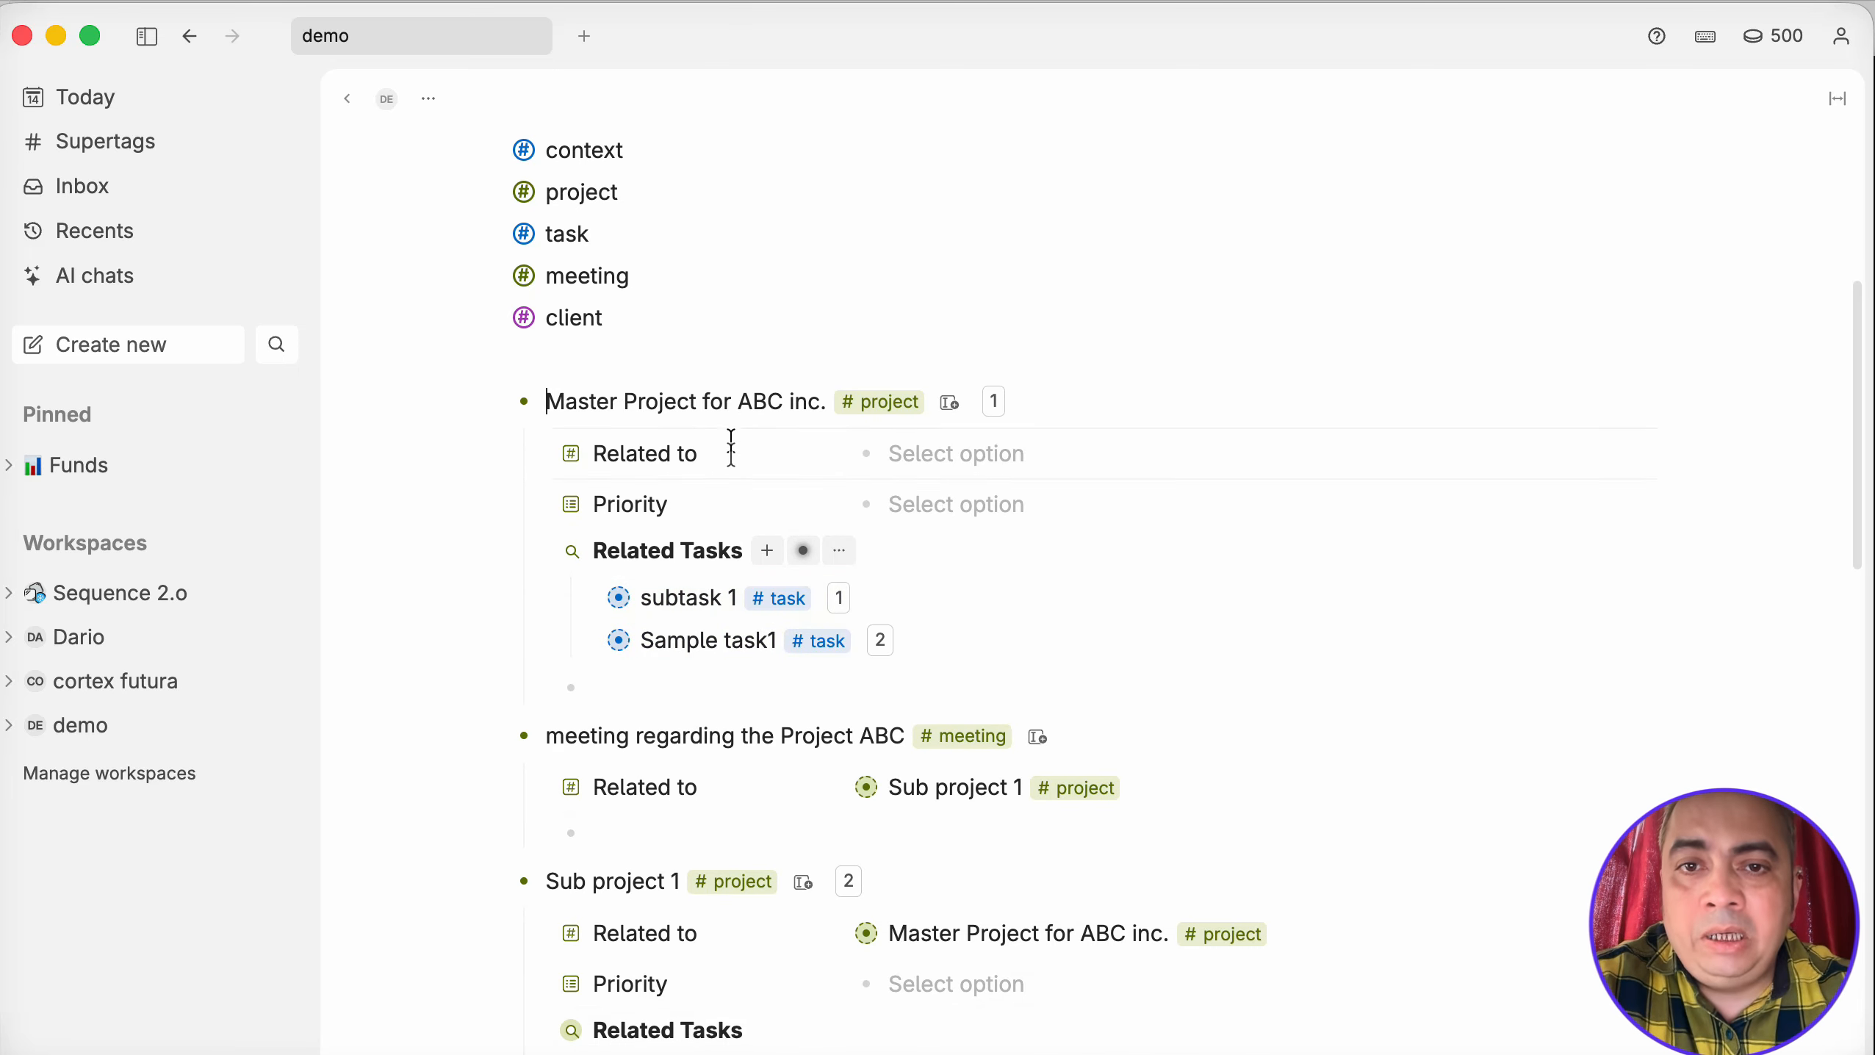
scroll(1038, 665, down, 3)
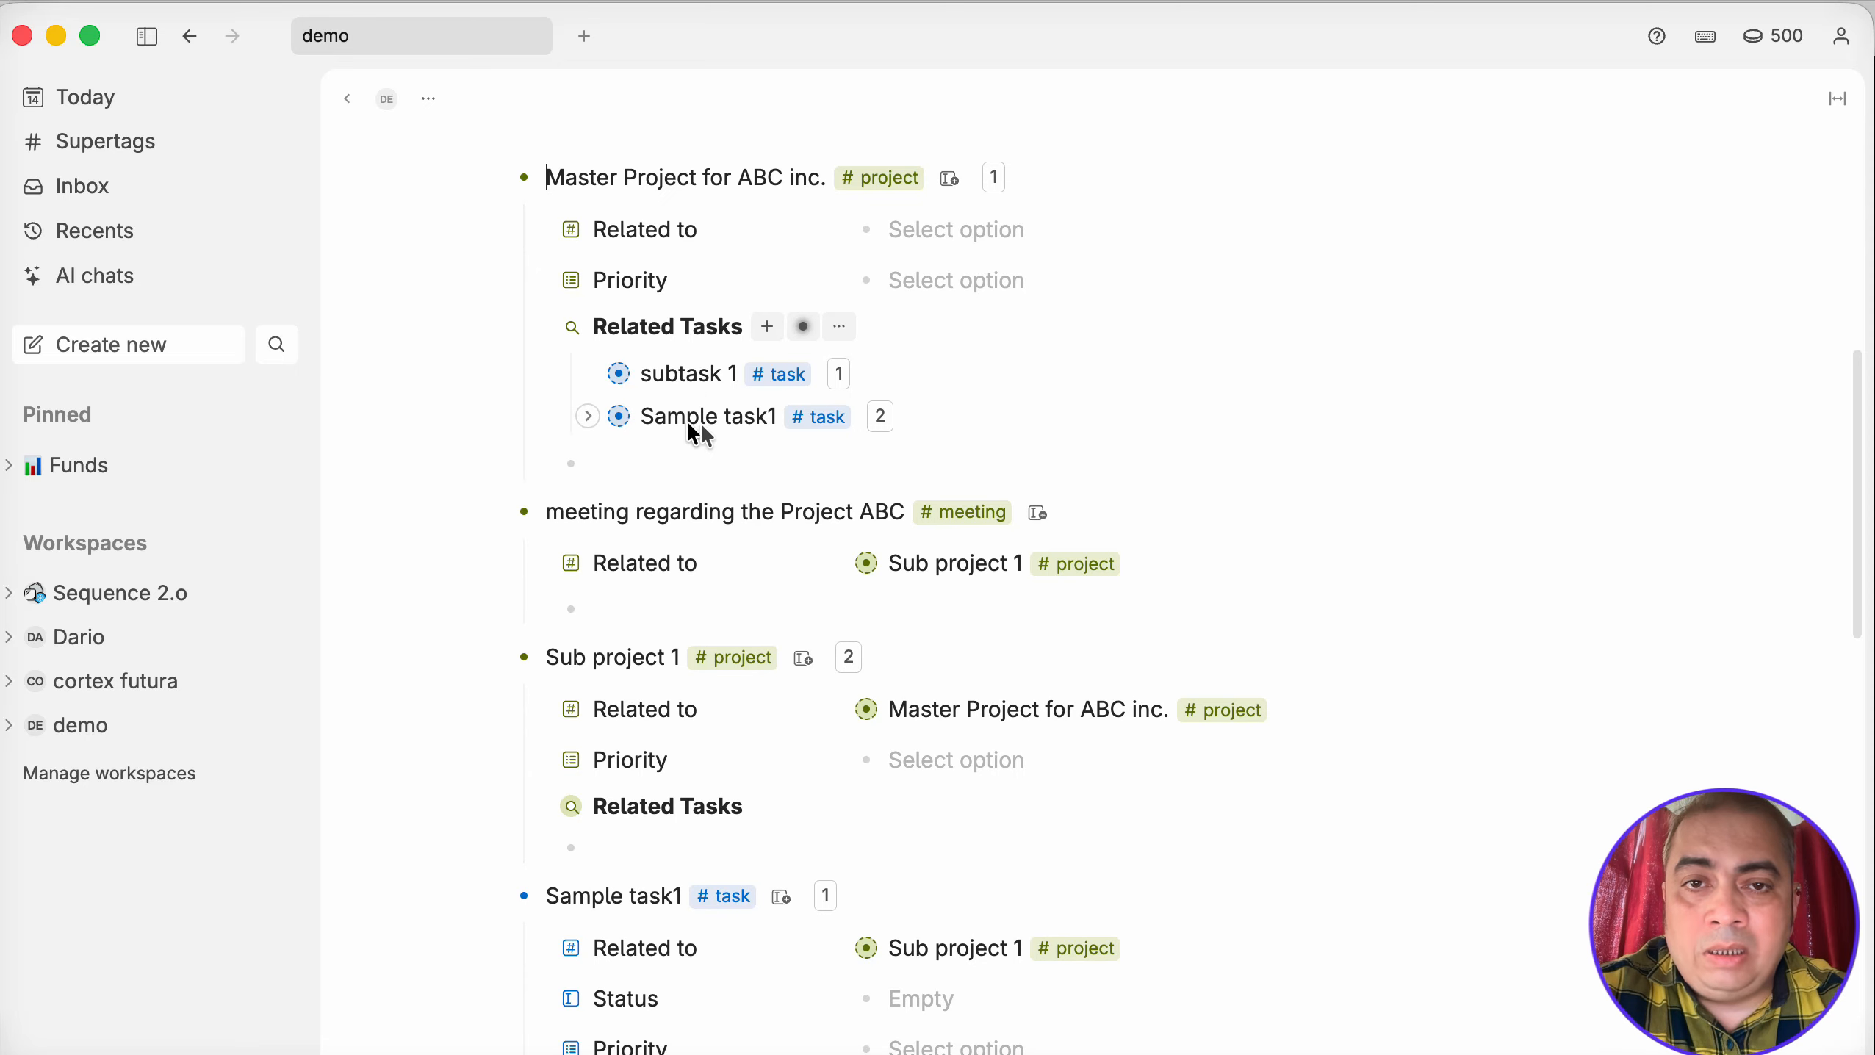
scroll(856, 721, down, 2)
scroll(766, 757, down, 2)
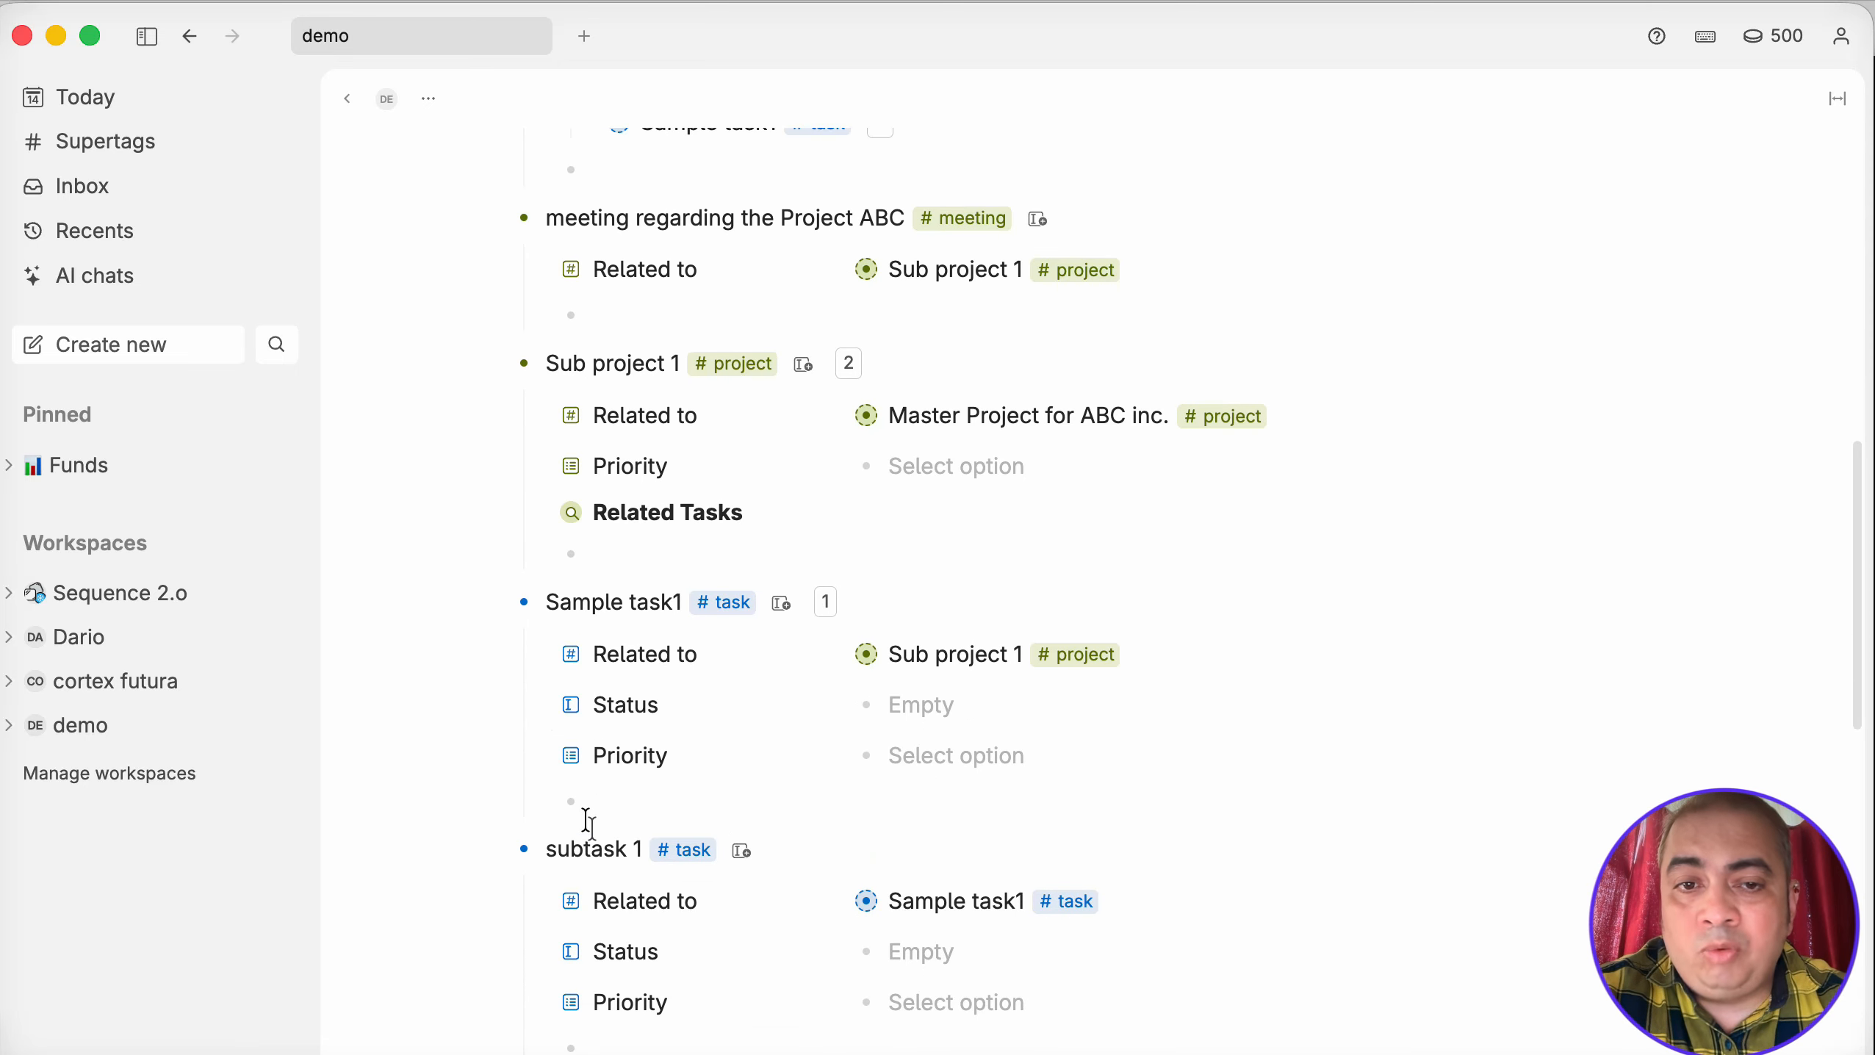
scroll(880, 621, up, 2)
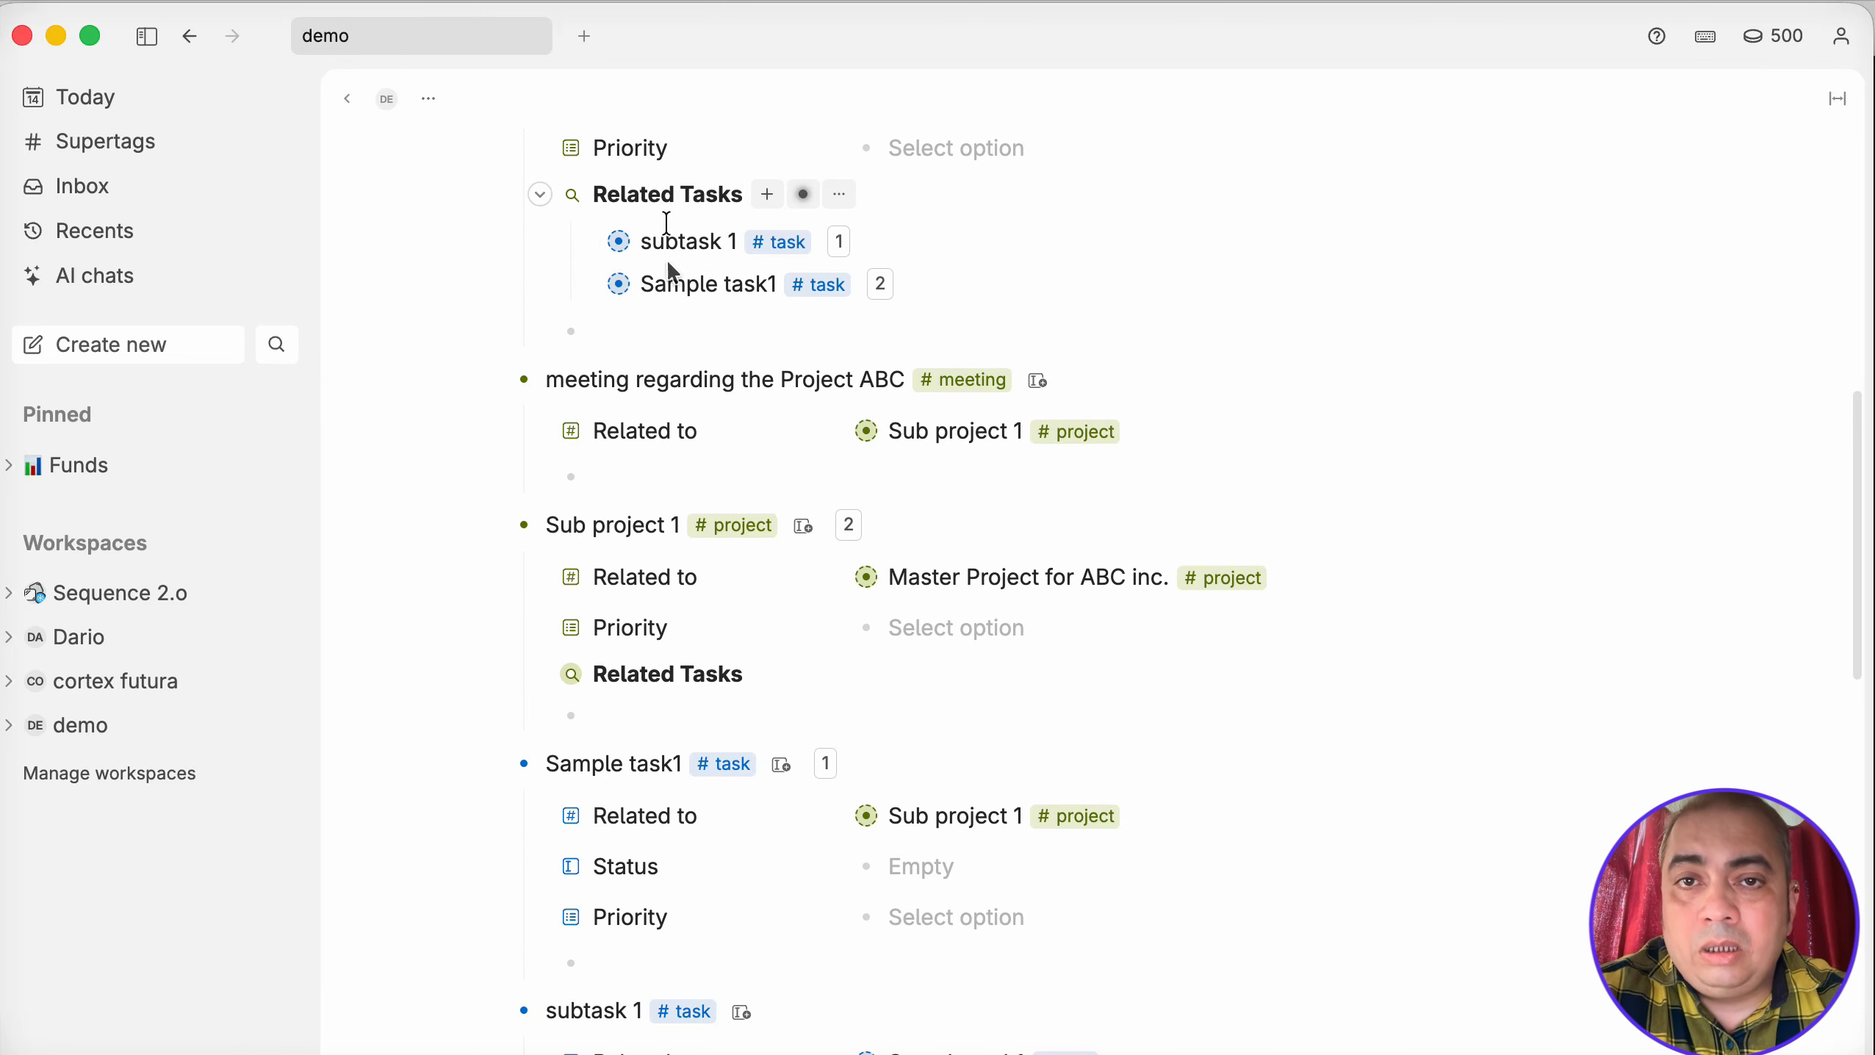
scroll(666, 263, up, 2)
scroll(699, 318, down, 5)
scroll(963, 713, up, 1)
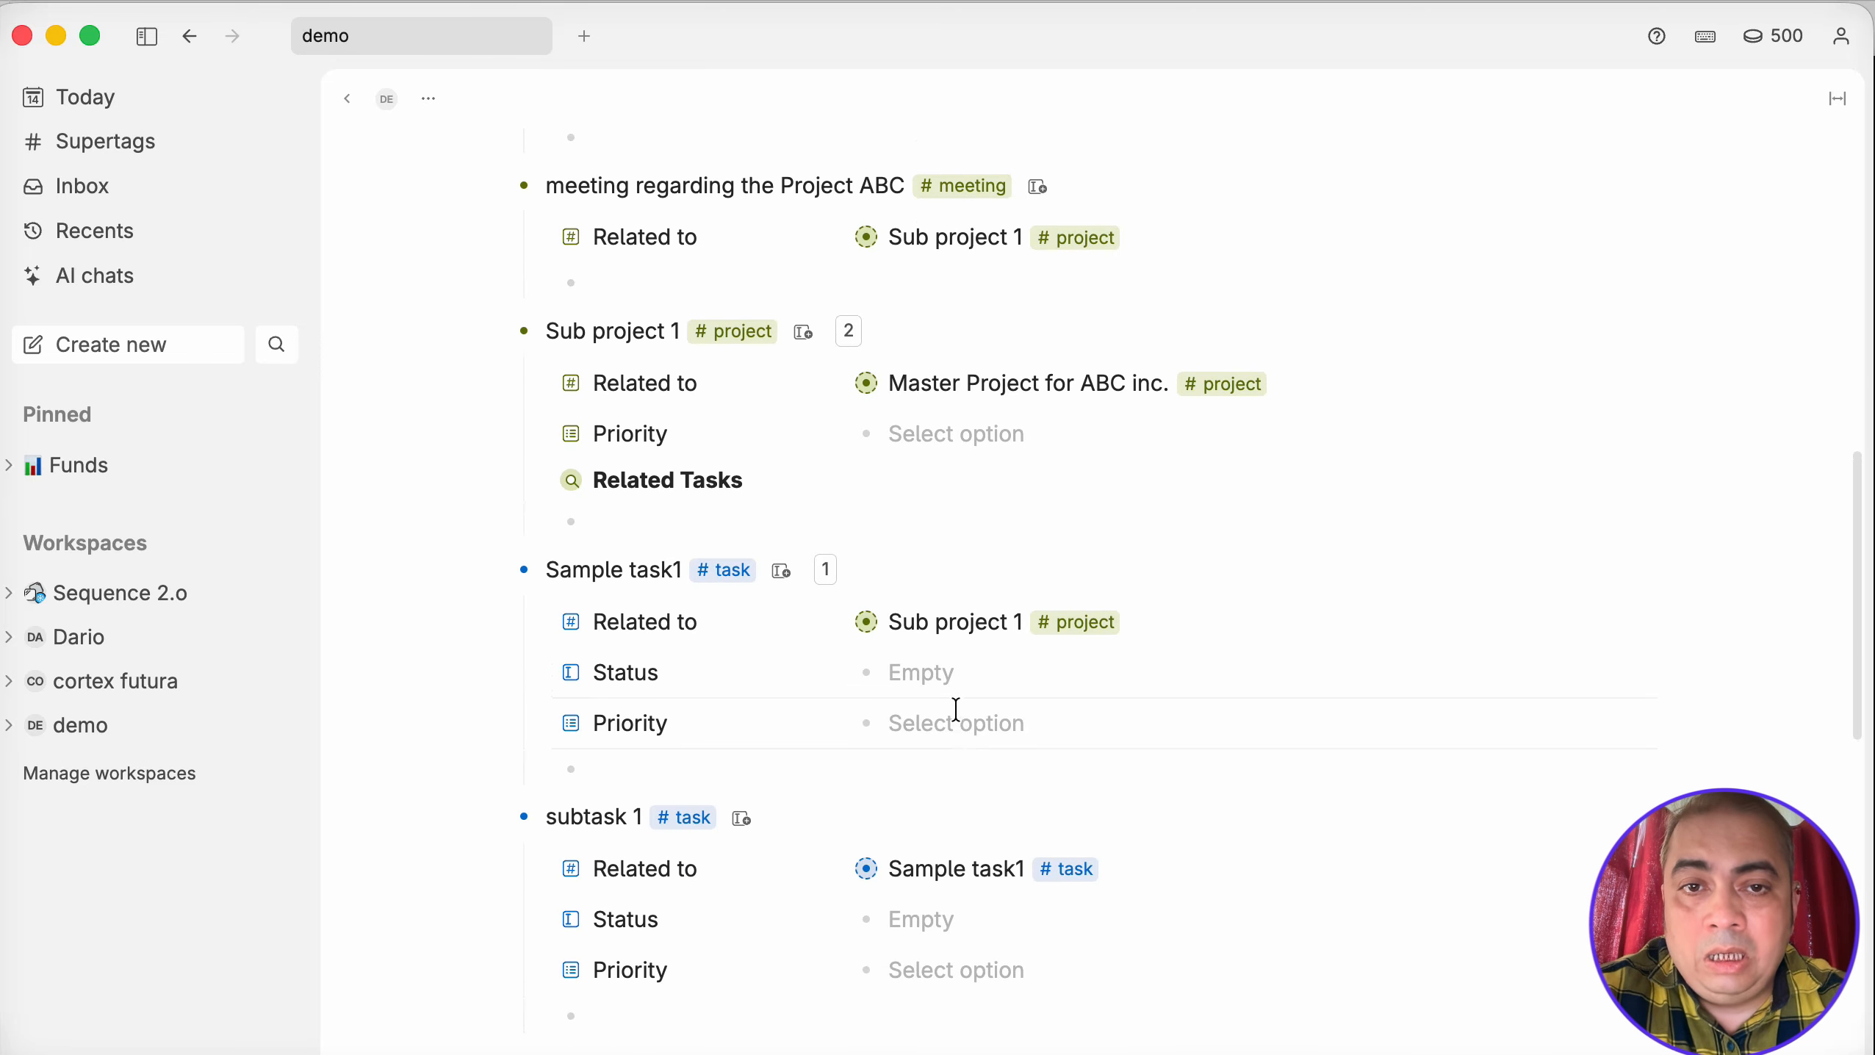
scroll(942, 639, up, 5)
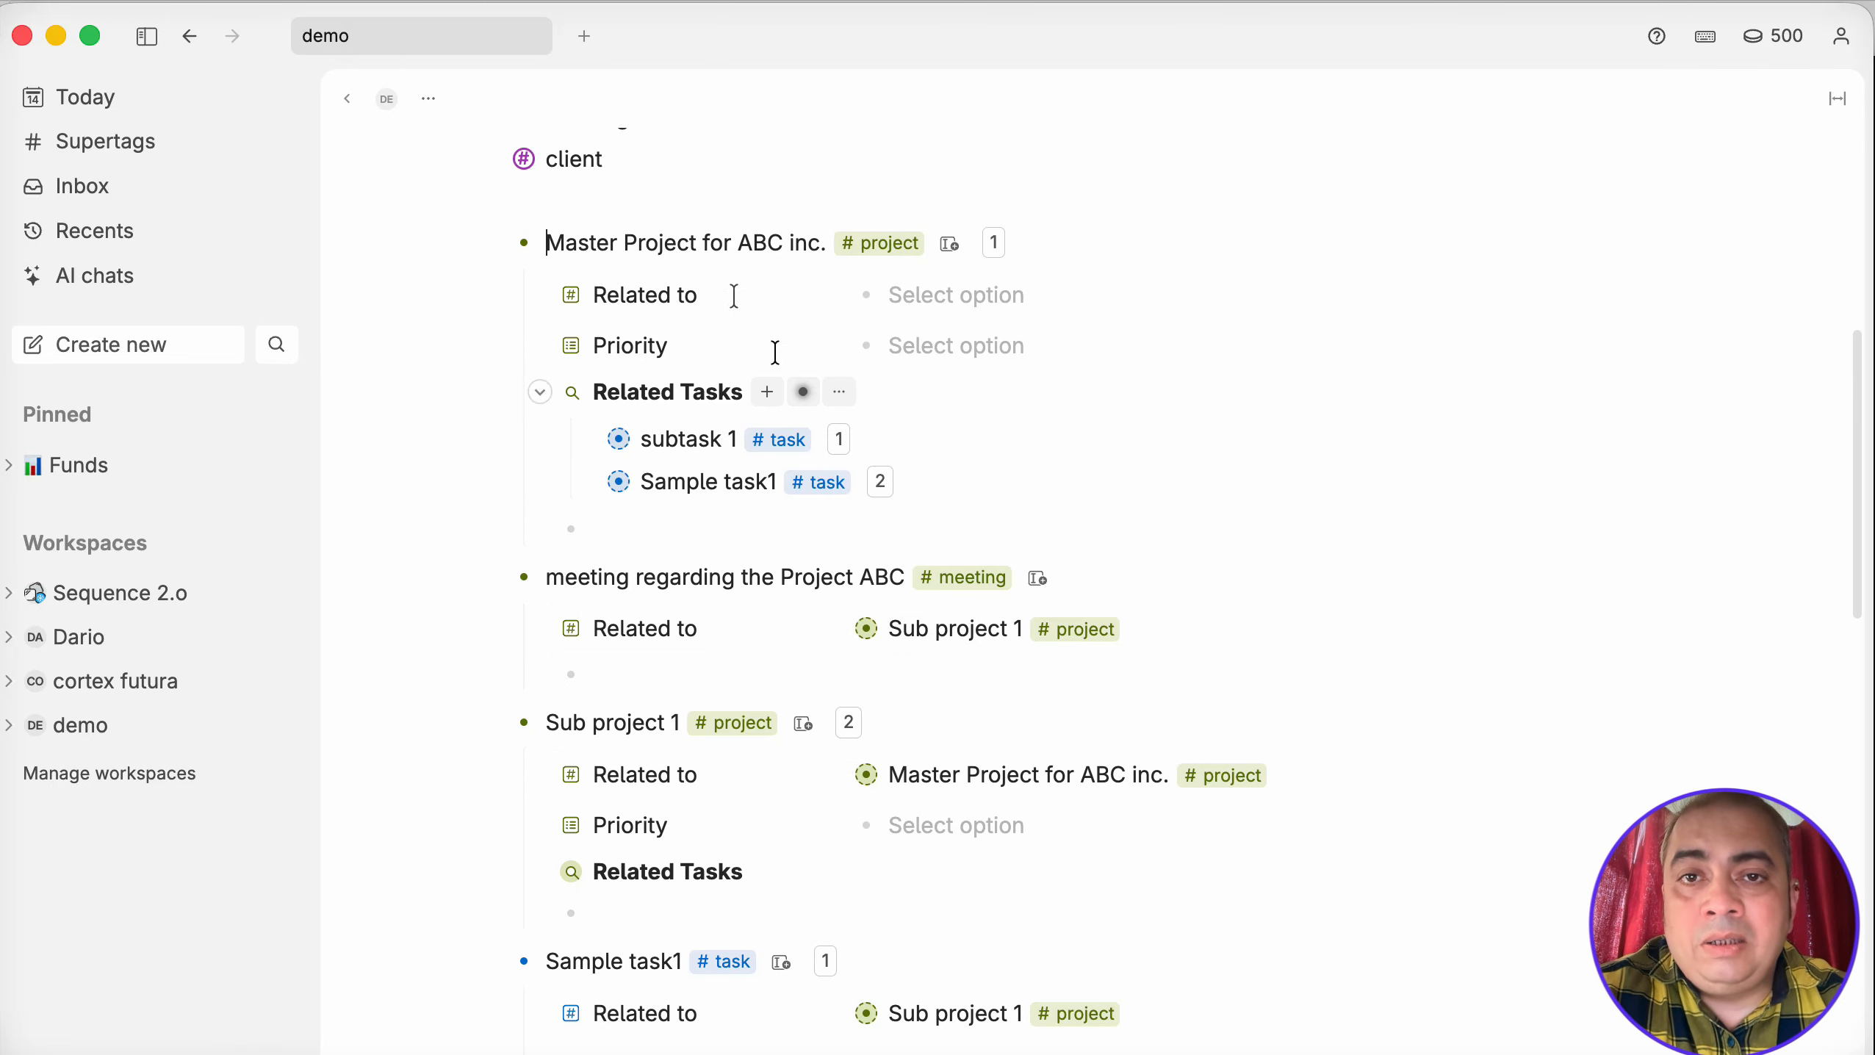
scroll(1027, 913, down, 1)
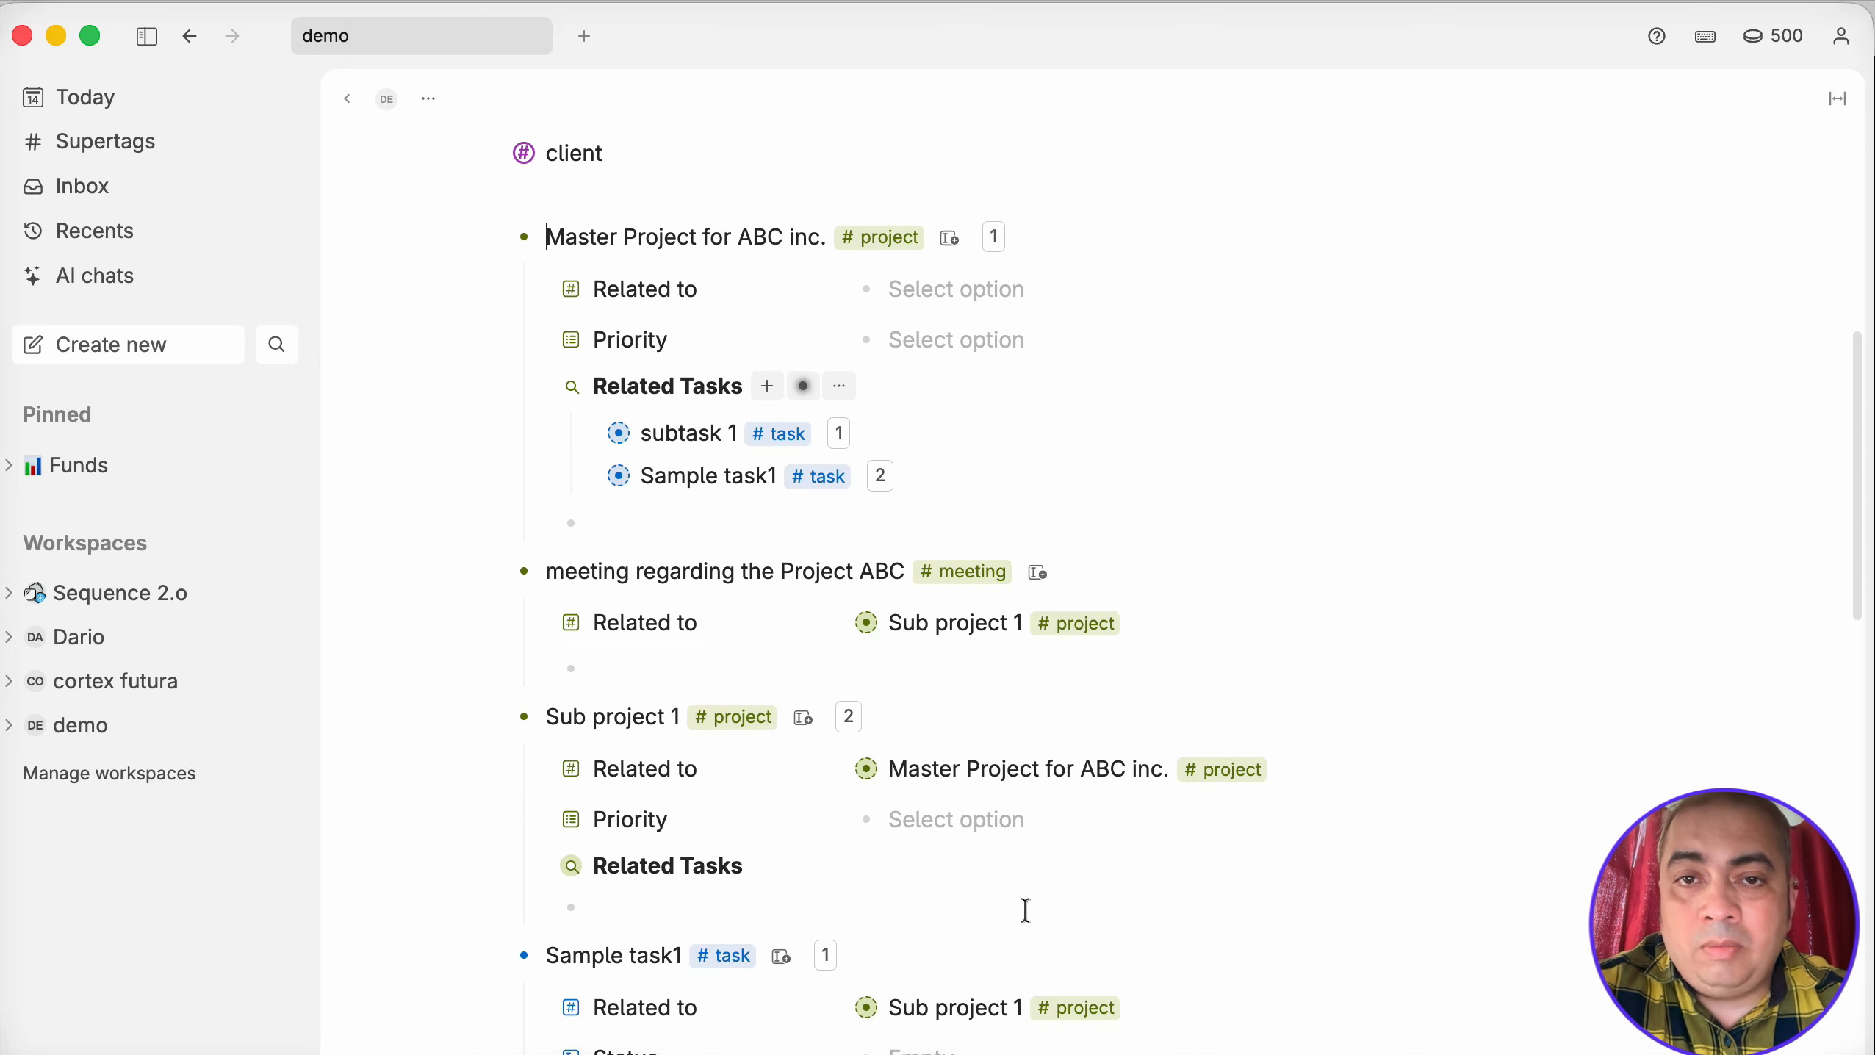
scroll(1027, 911, up, 1)
scroll(1003, 720, down, 4)
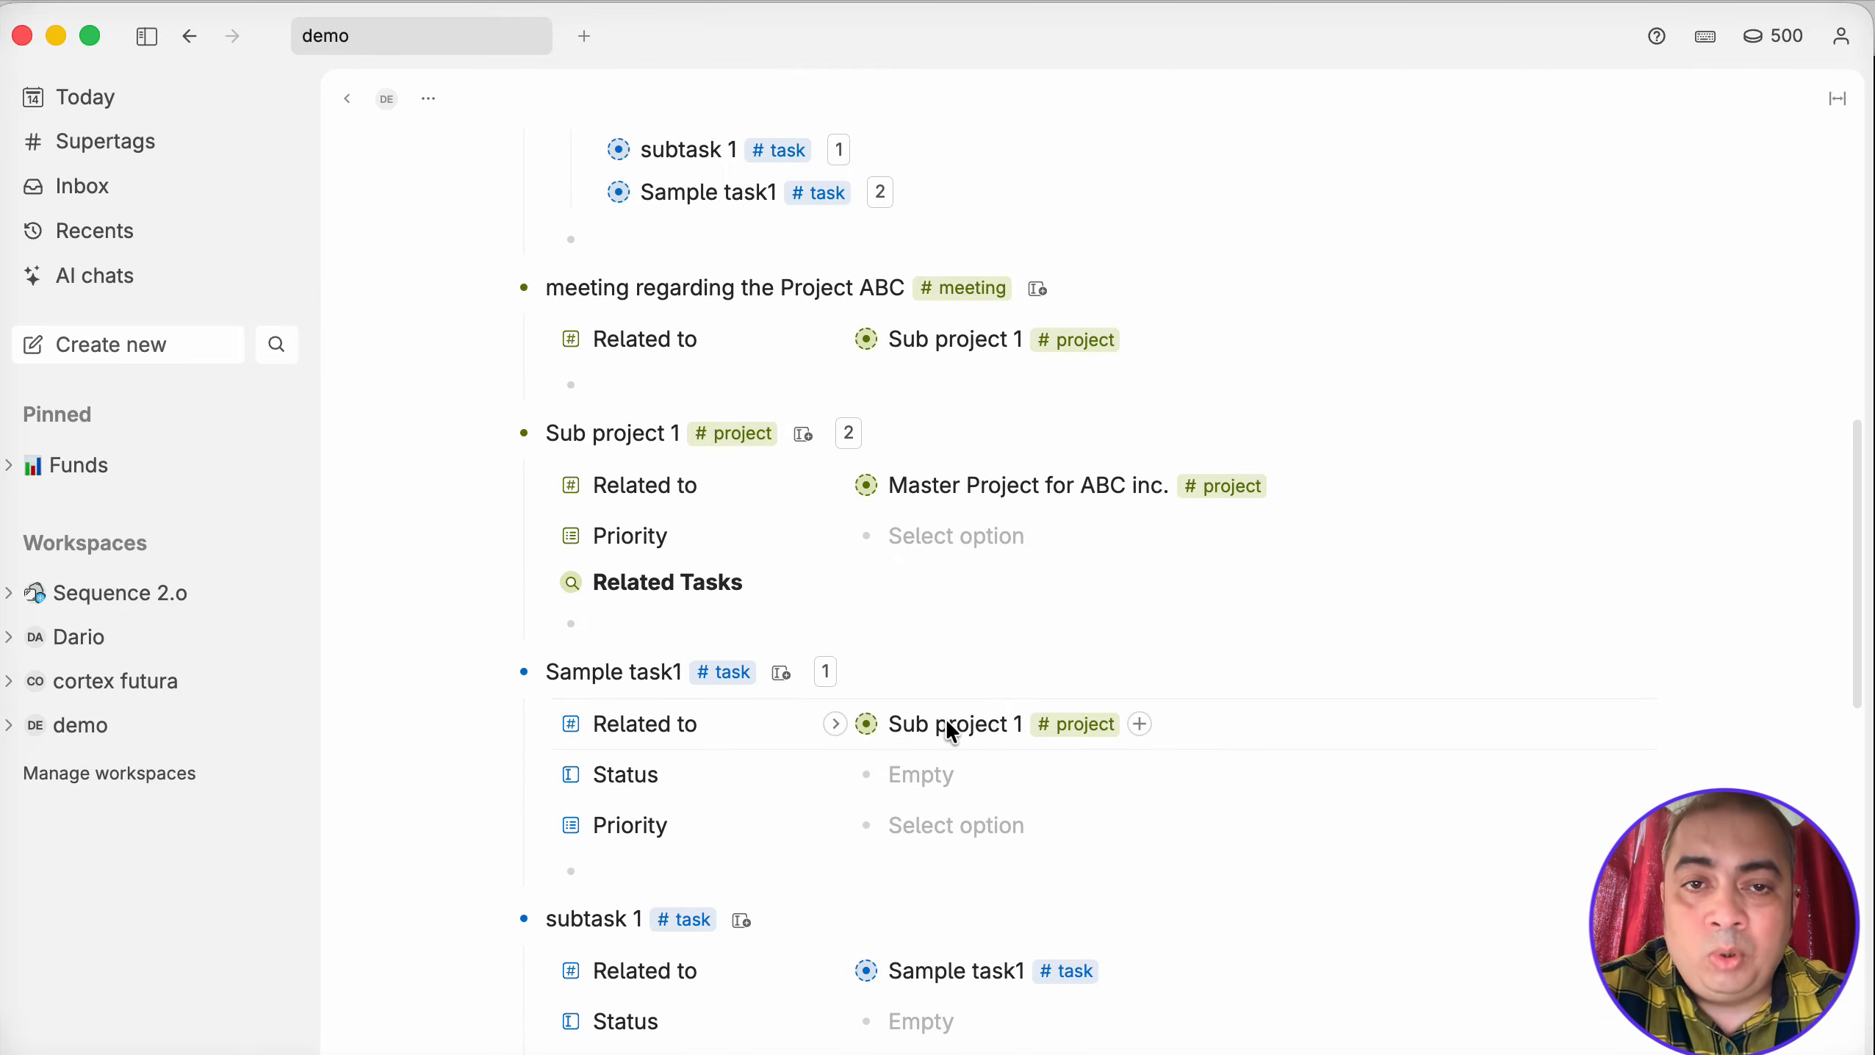
scroll(946, 724, up, 1)
click(757, 387)
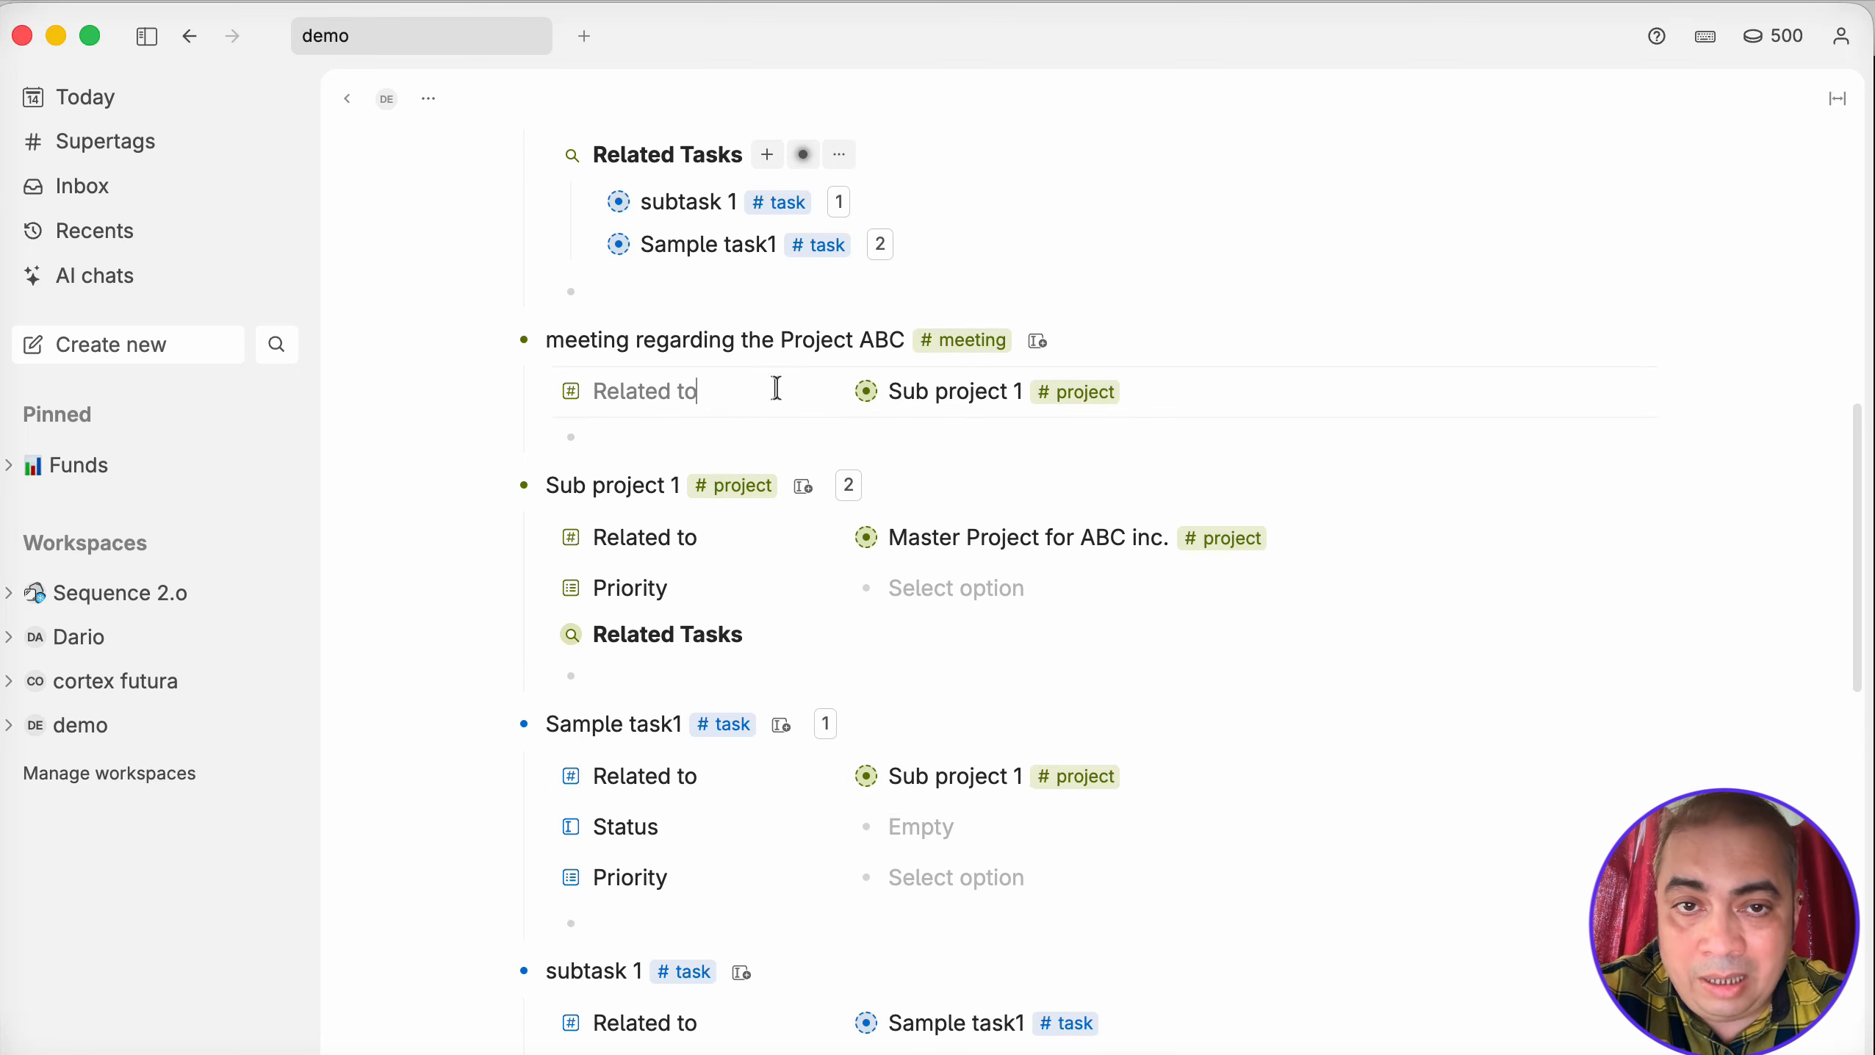
scroll(779, 486, up, 1)
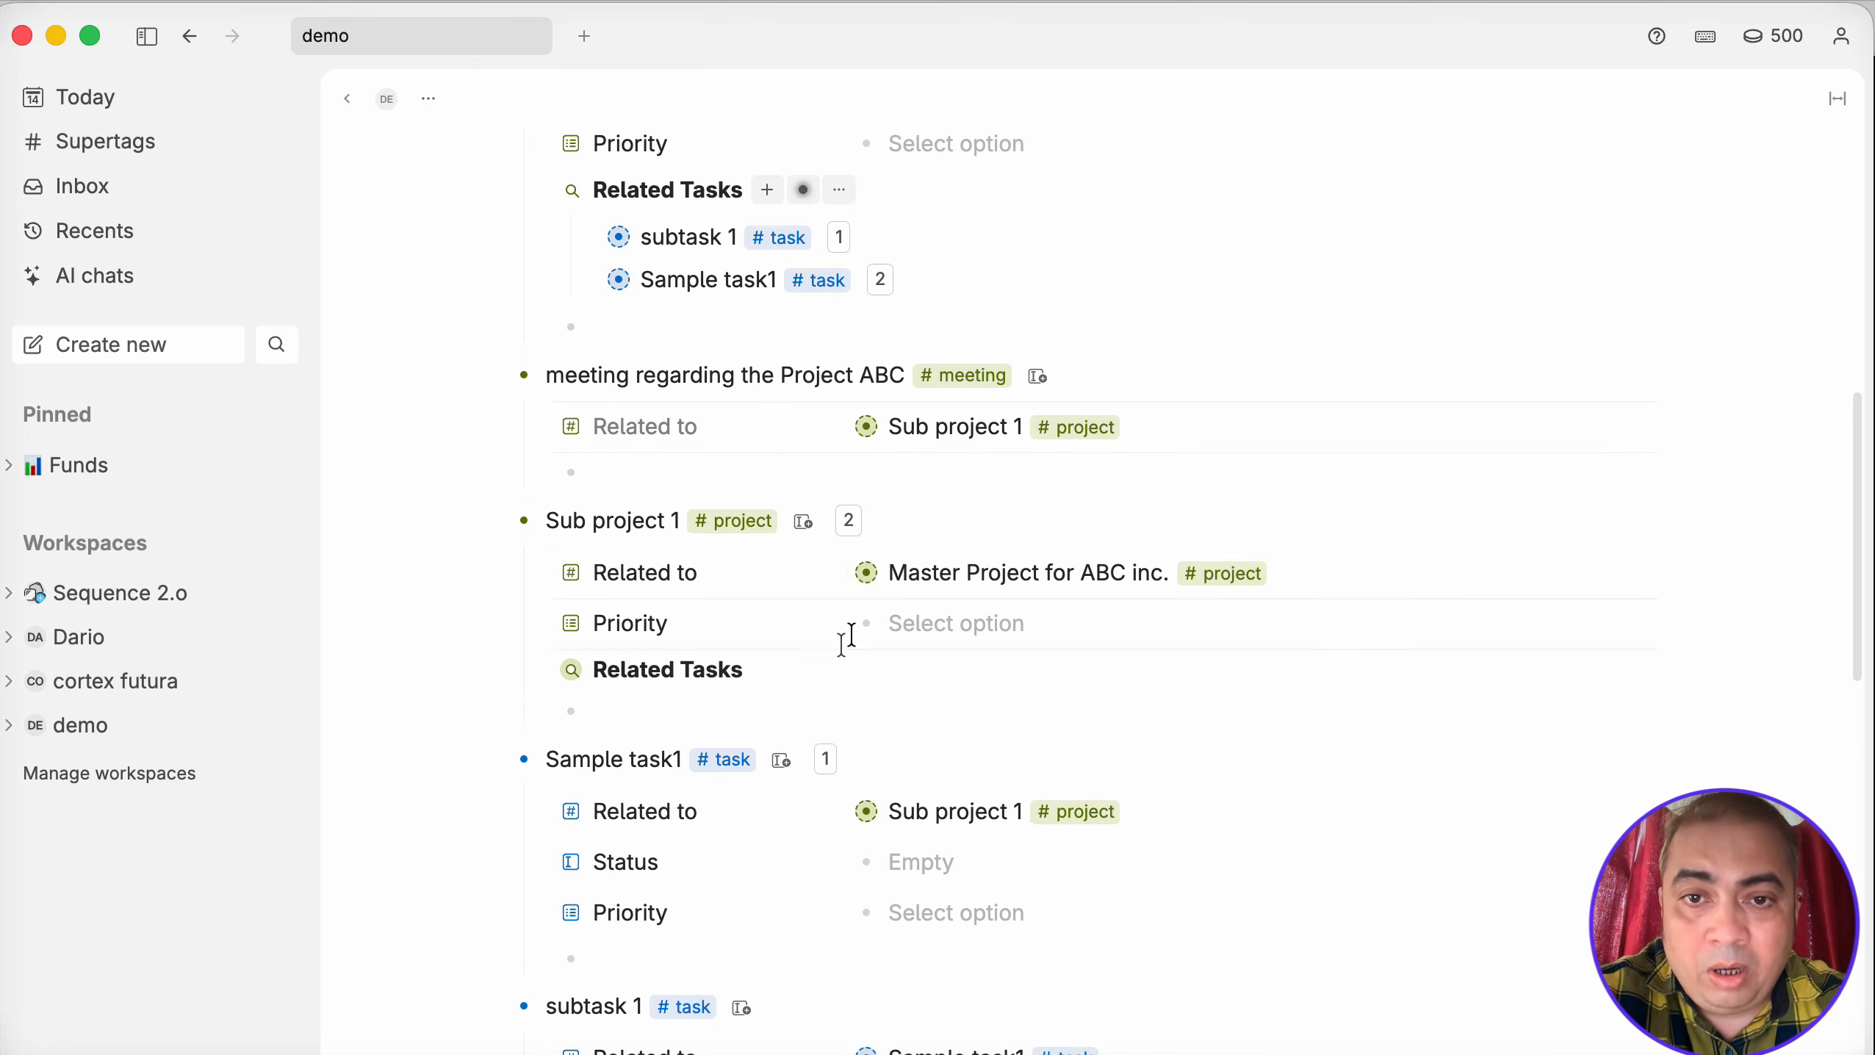
scroll(707, 654, up, 1)
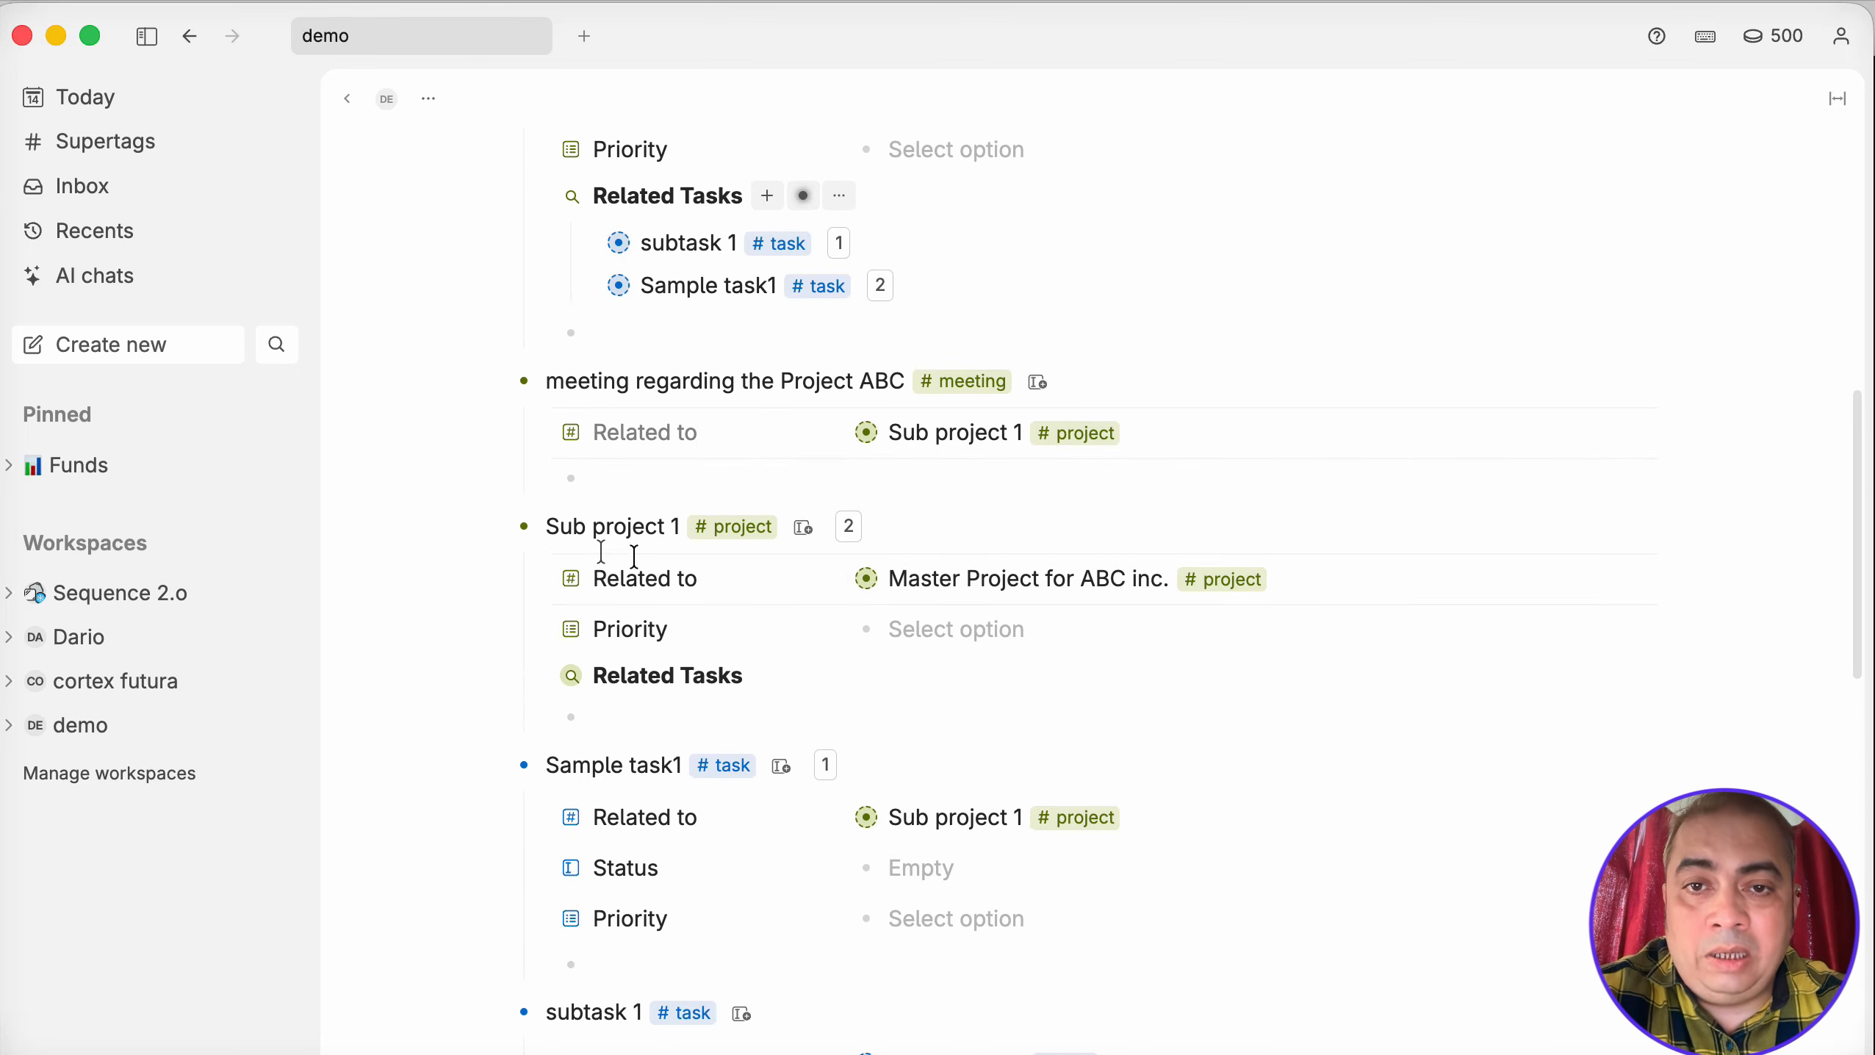
drag(549, 530, 671, 531)
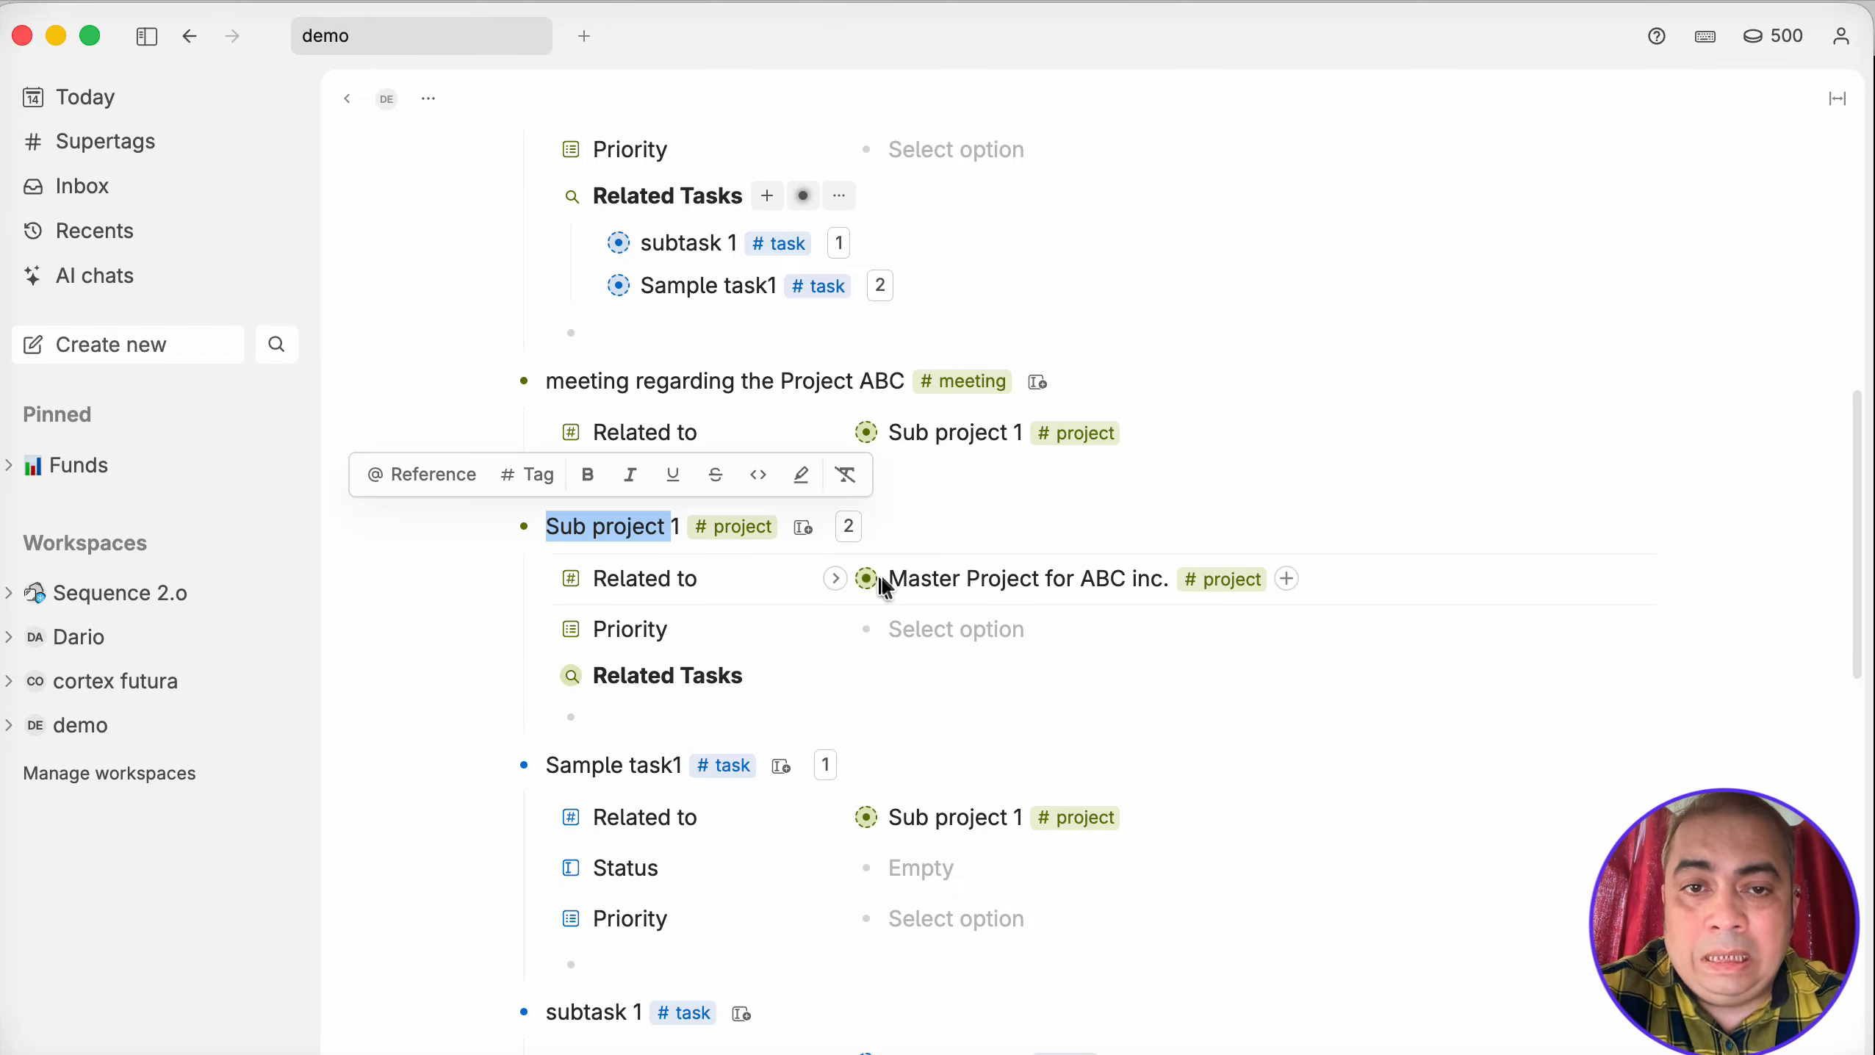
click(1431, 459)
scroll(724, 561, up, 5)
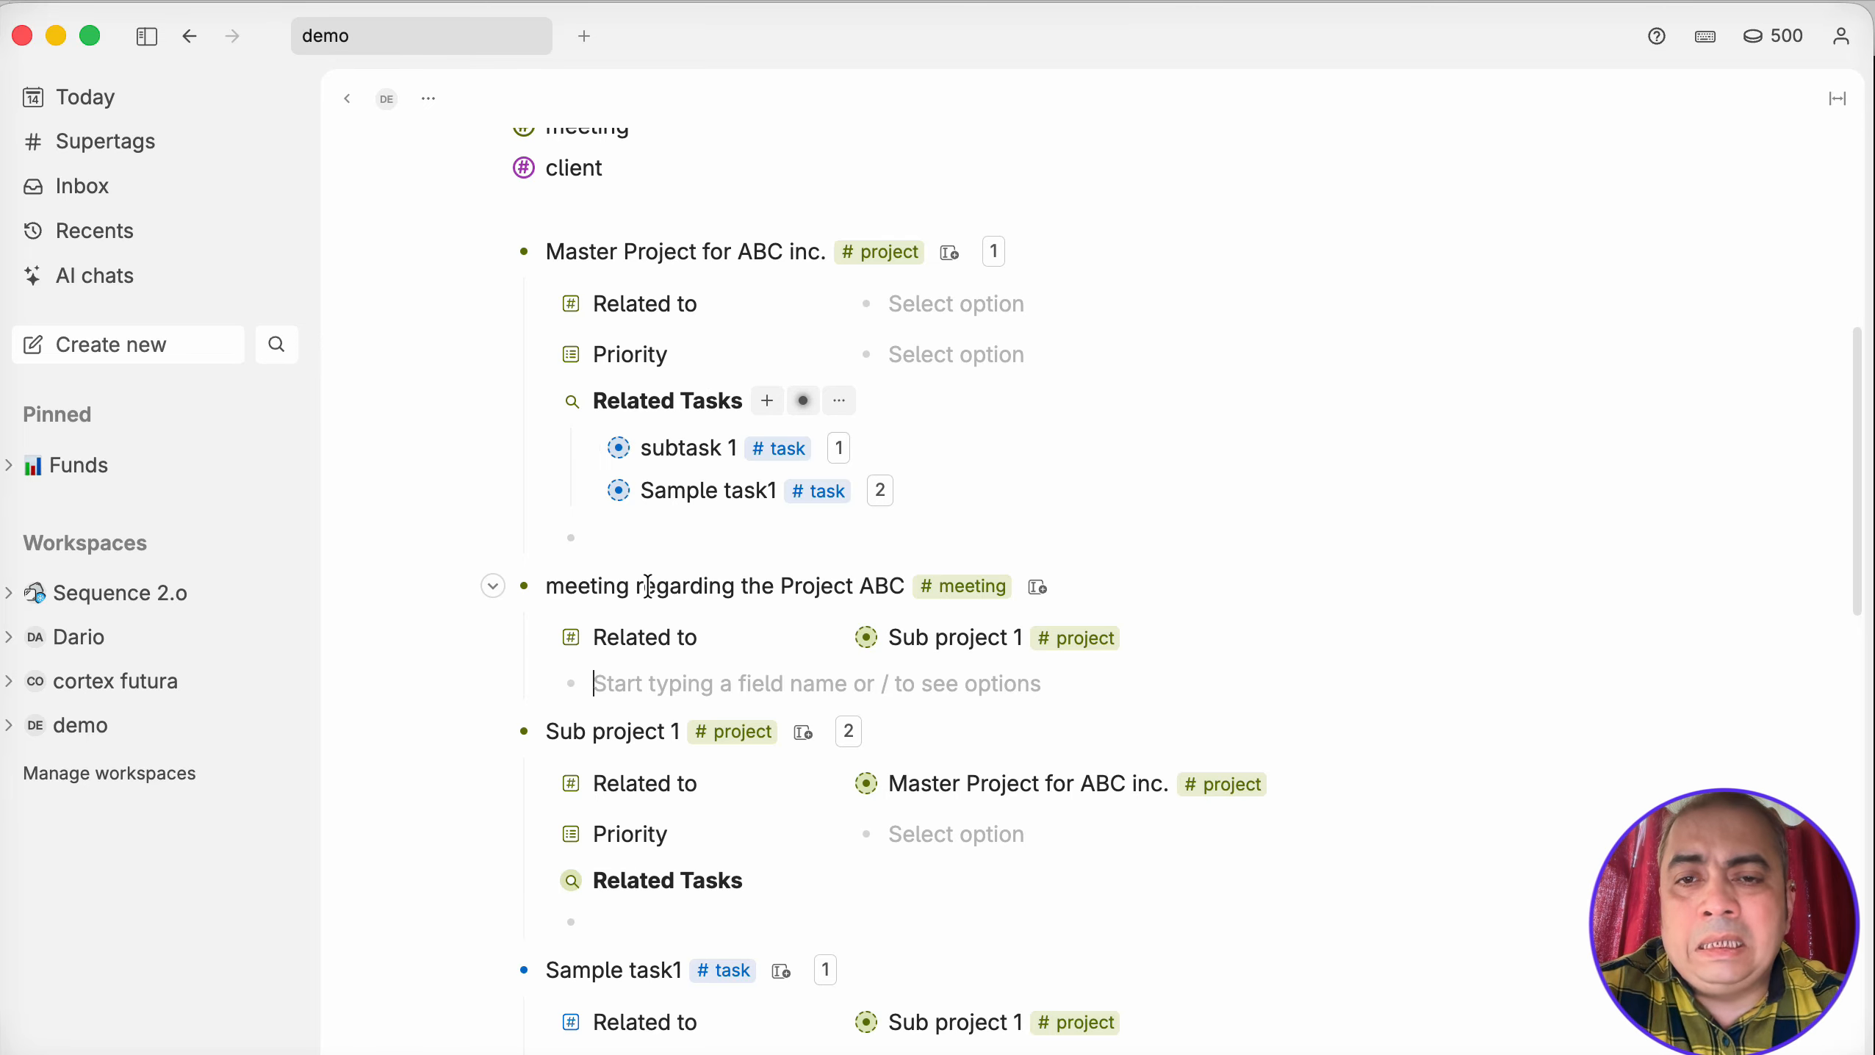
Reopen the project supertag's configuration from Master Project for ABC inc. and expand its content template.
scroll(649, 587, up, 4)
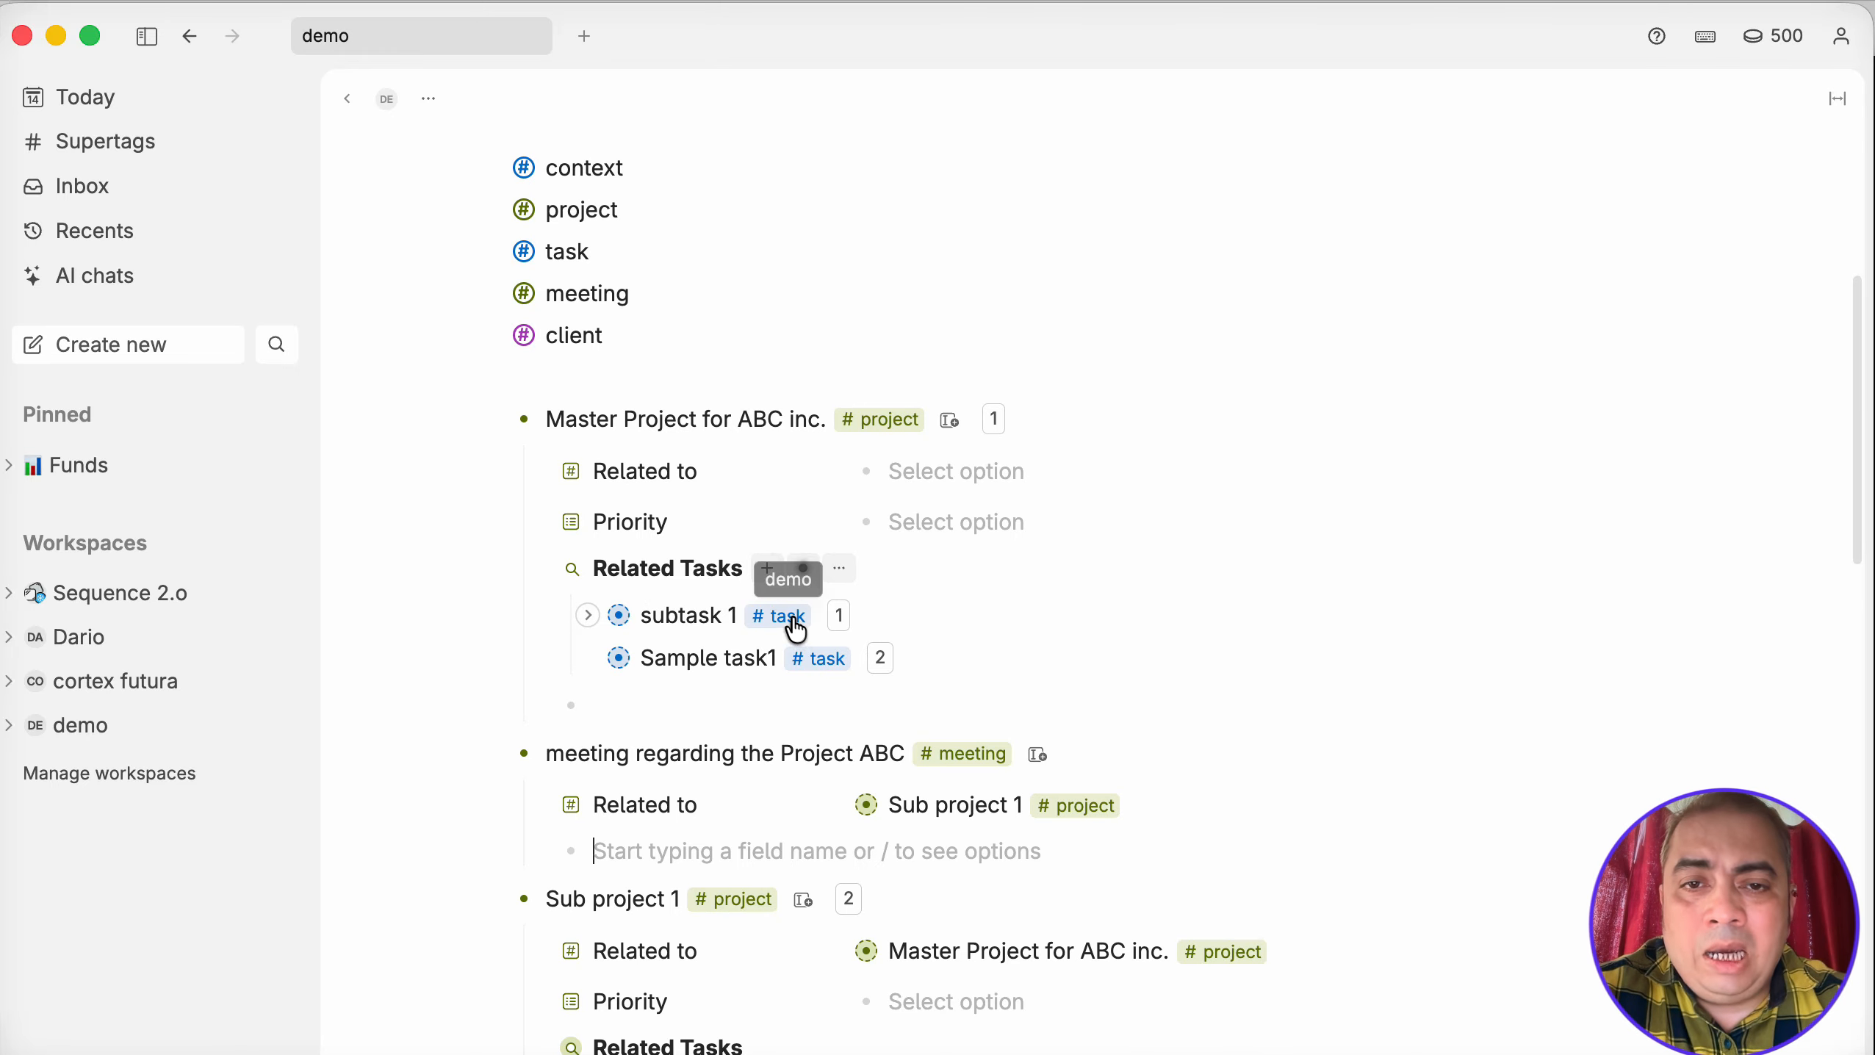
click(894, 423)
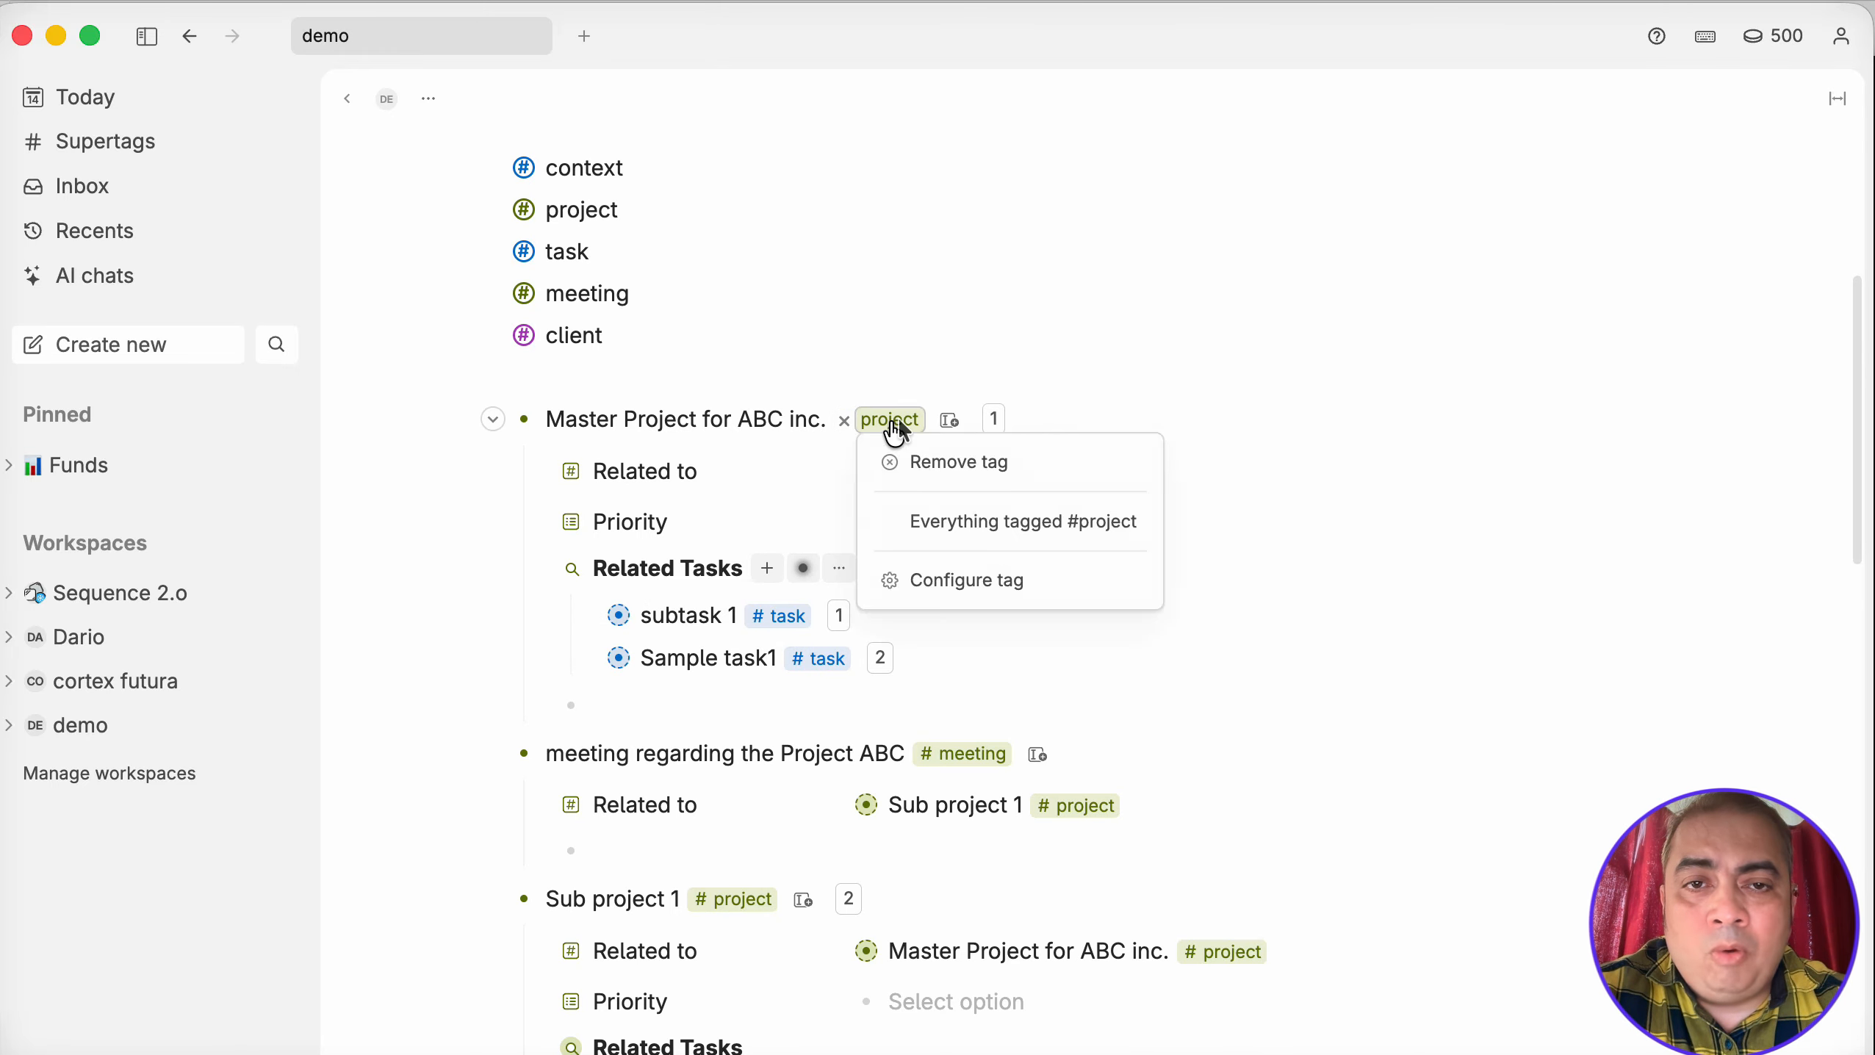
click(968, 581)
click(772, 384)
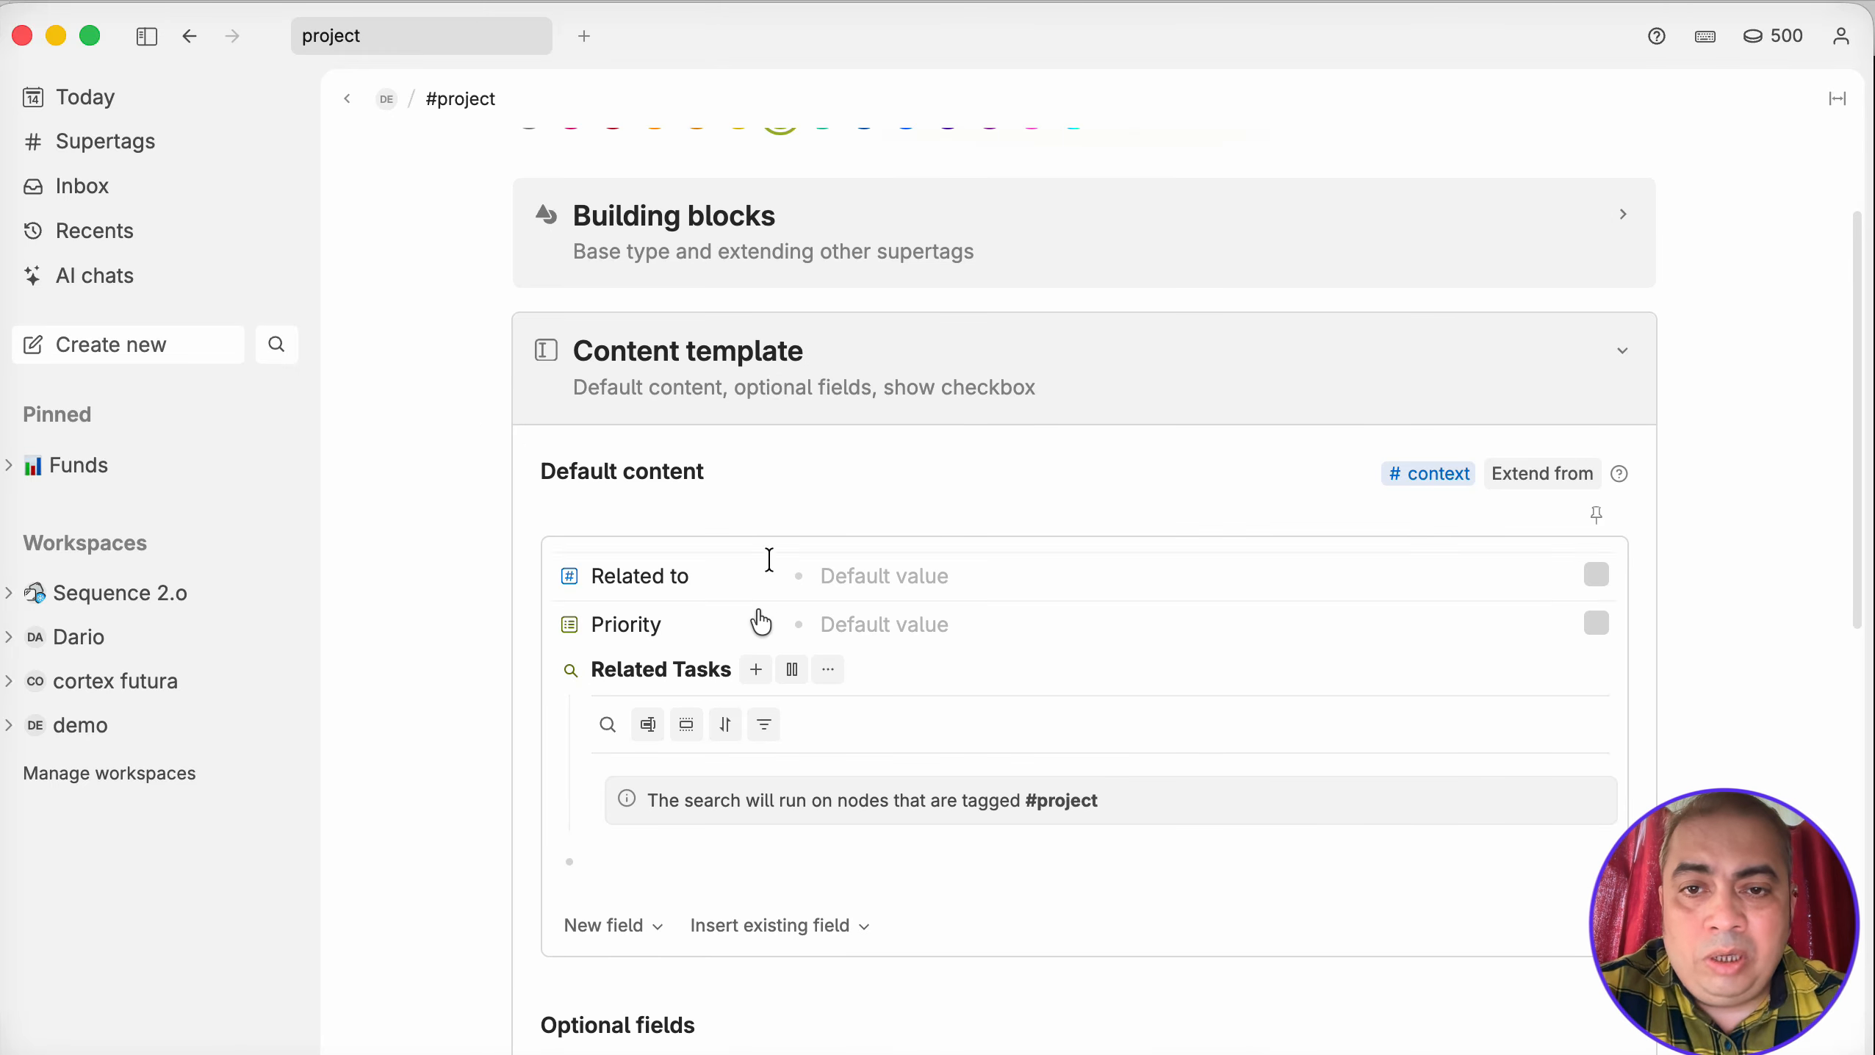
Open the Related Tasks search in the query editor and remove its task tag condition.
click(789, 672)
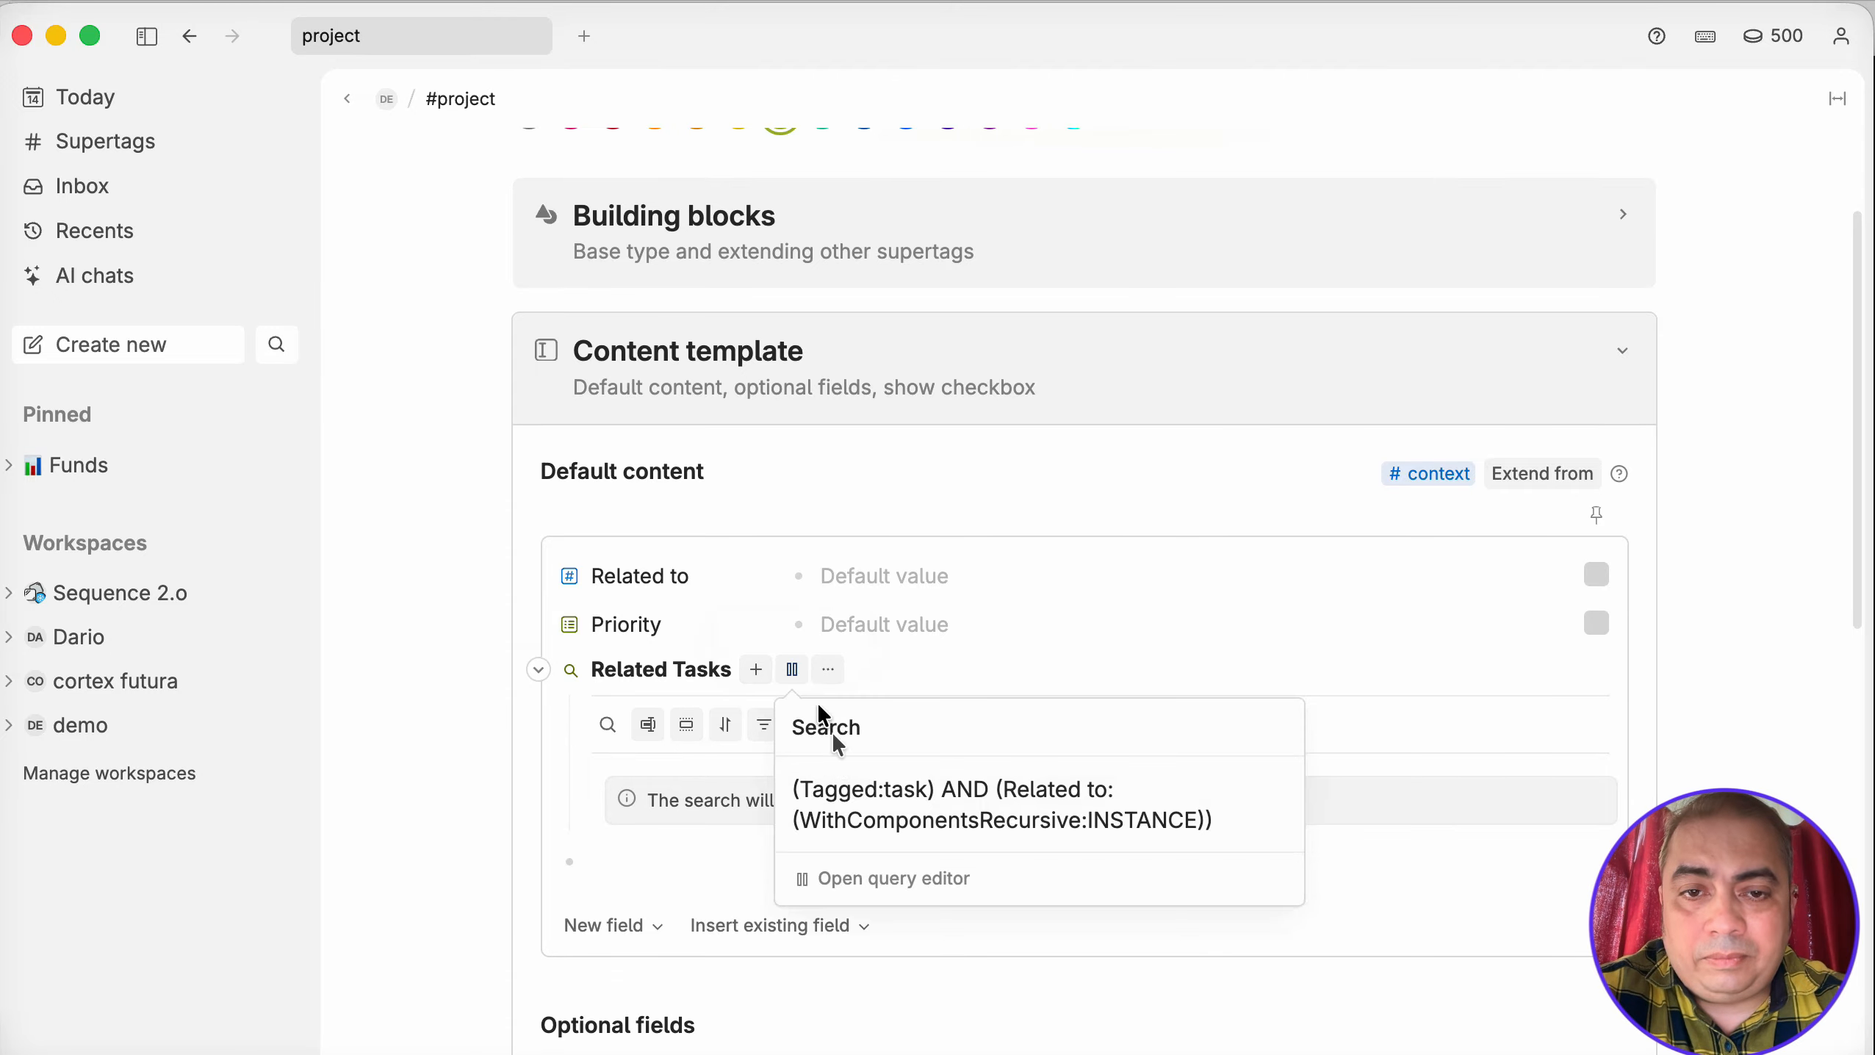
click(850, 880)
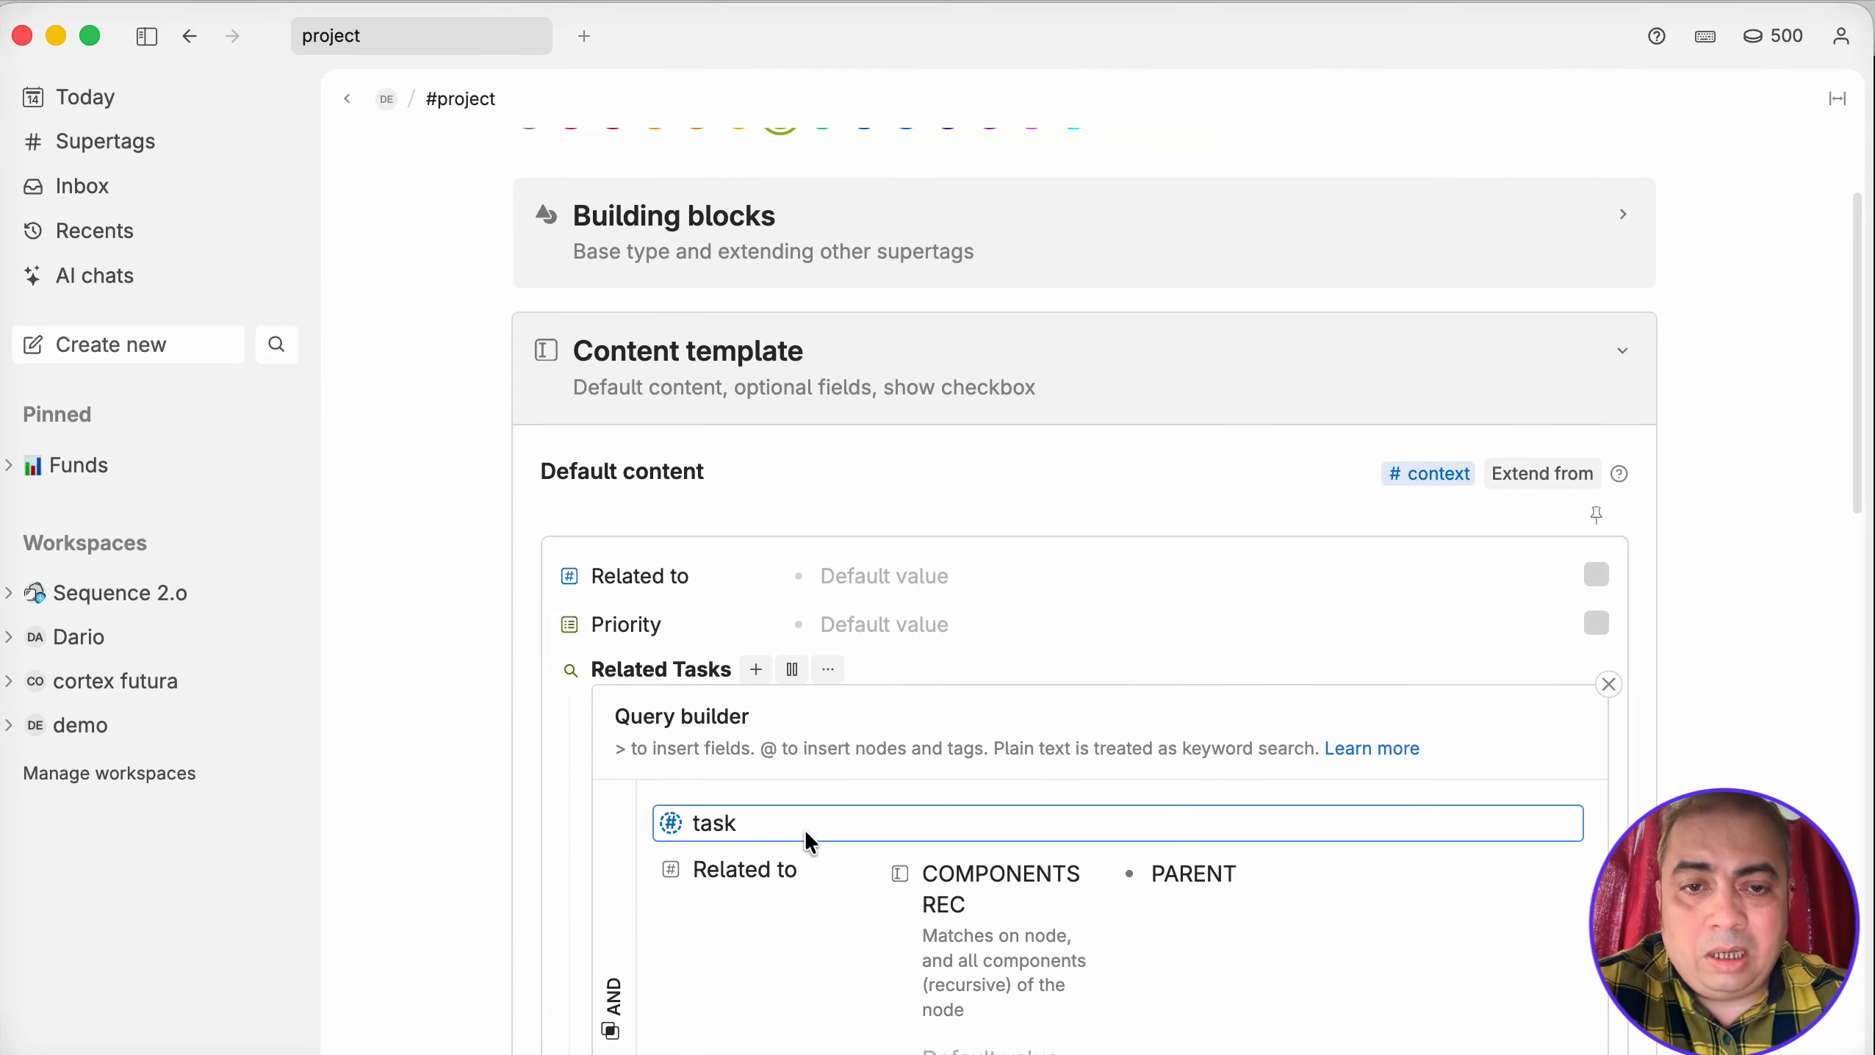
key(BackSpace)
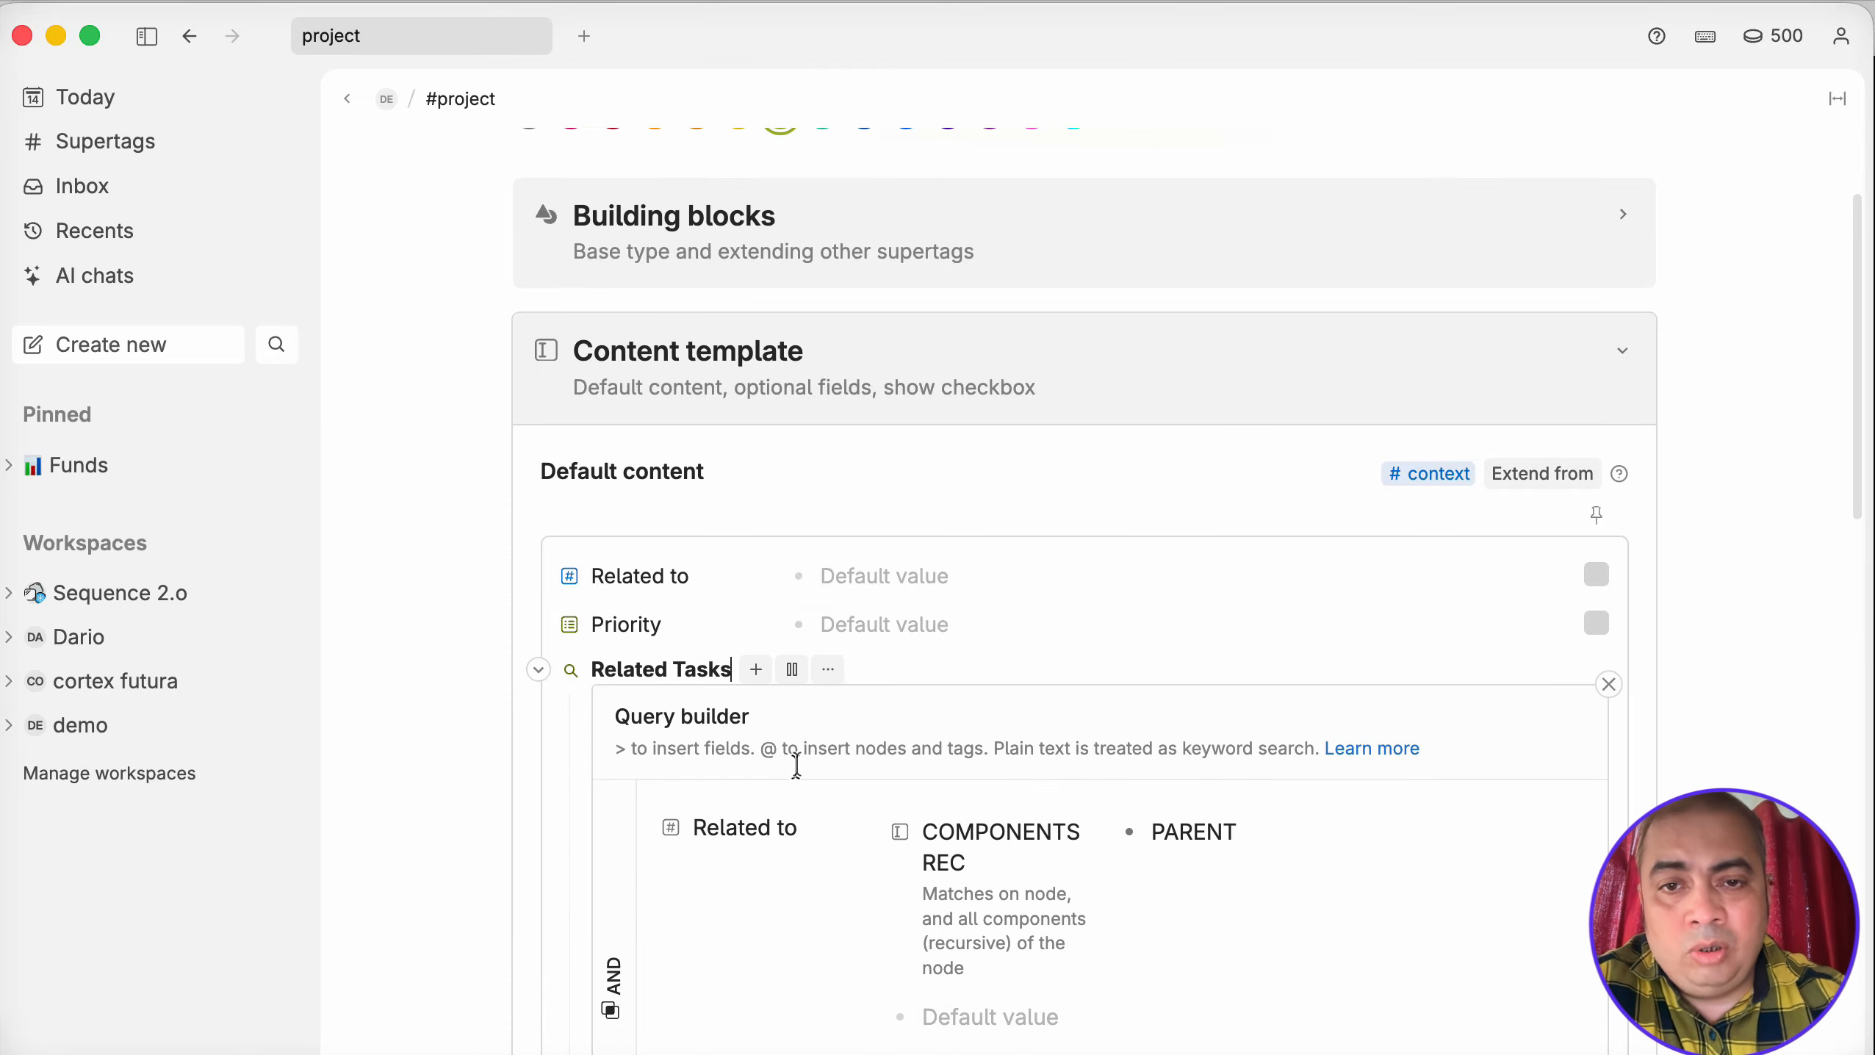
scroll(805, 761, down, 3)
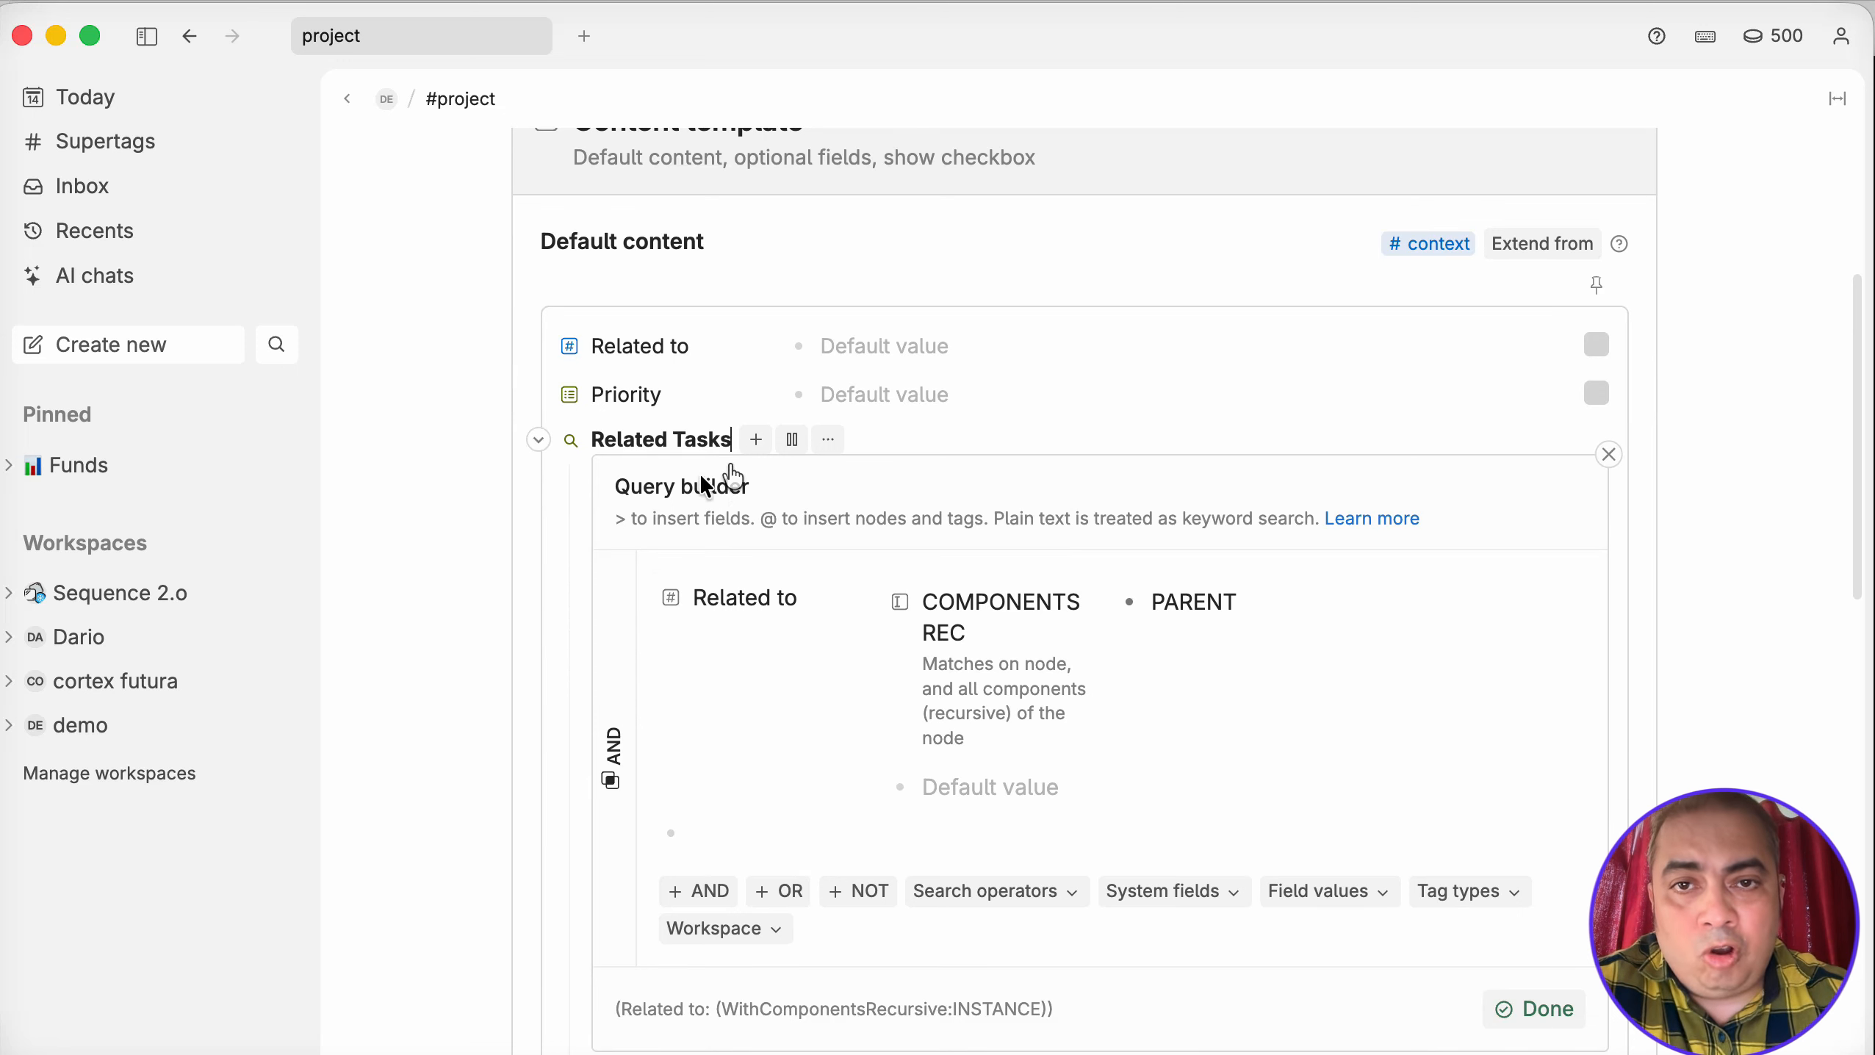
scroll(785, 507, up, 1)
scroll(786, 508, up, 2)
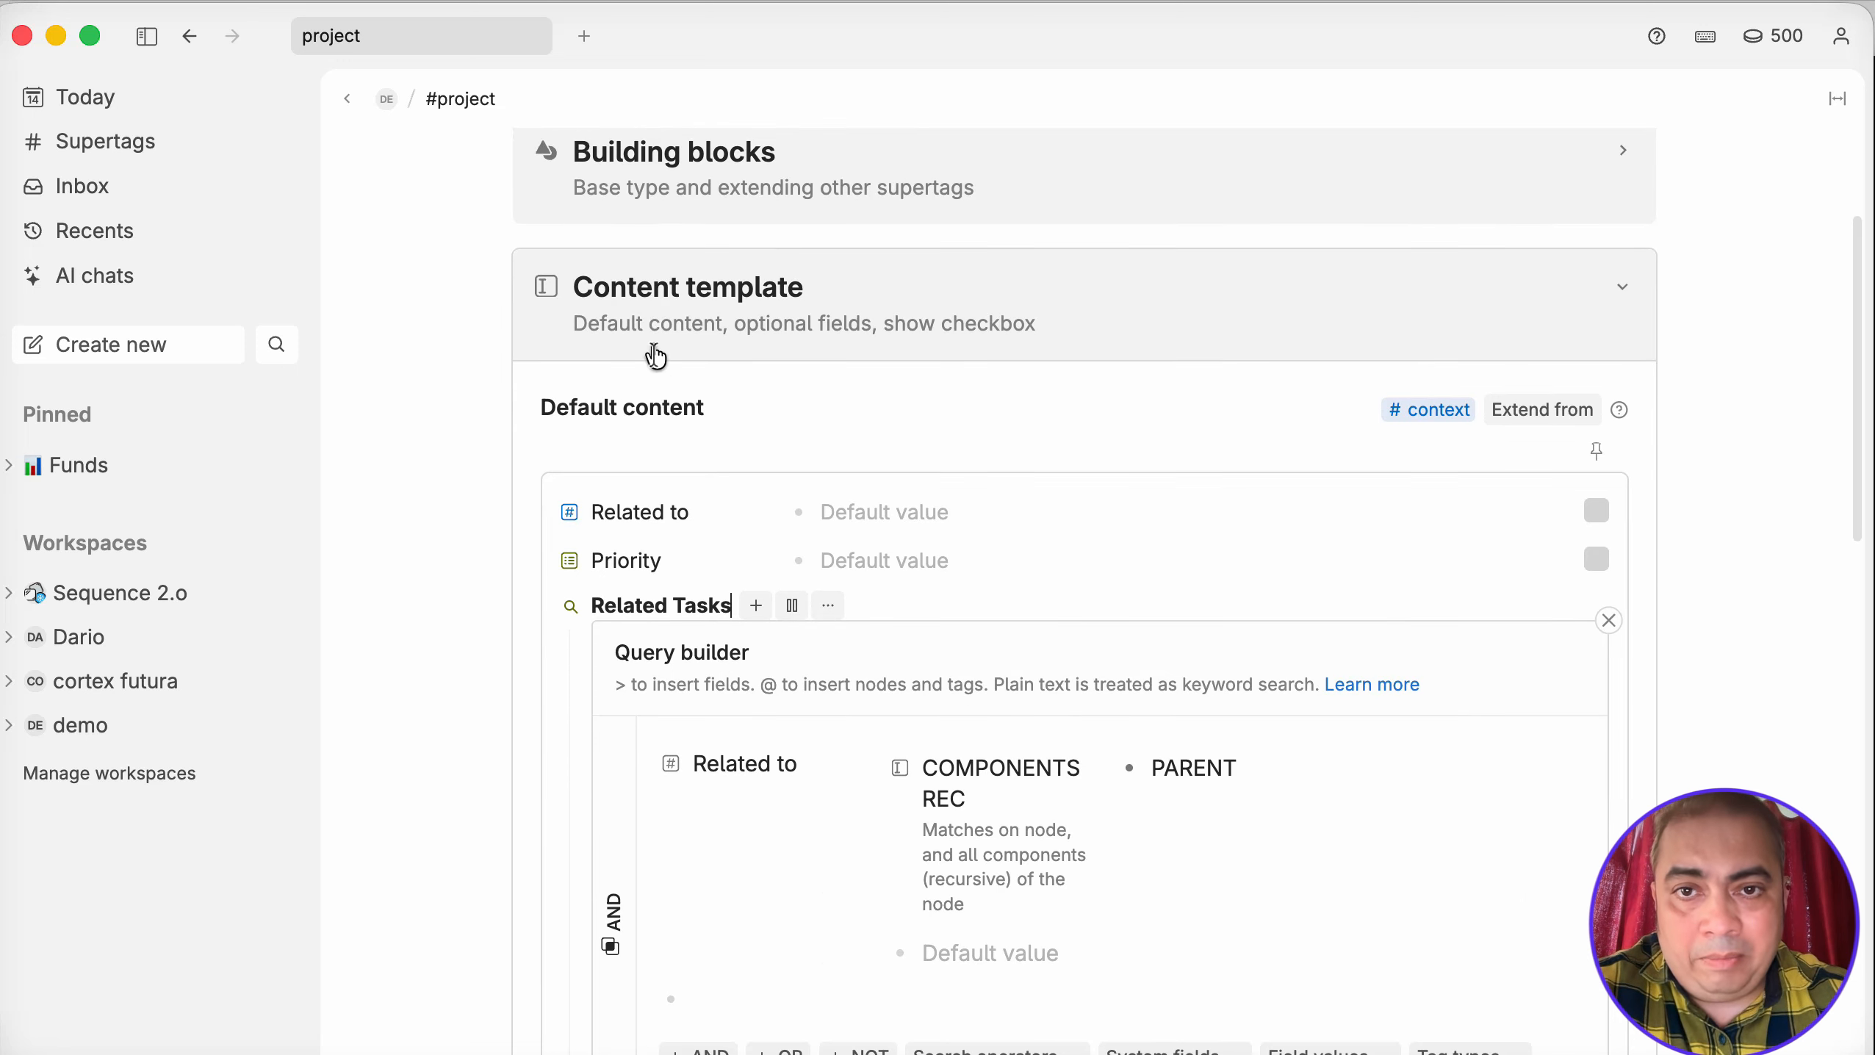
scroll(650, 402, up, 3)
scroll(673, 444, down, 2)
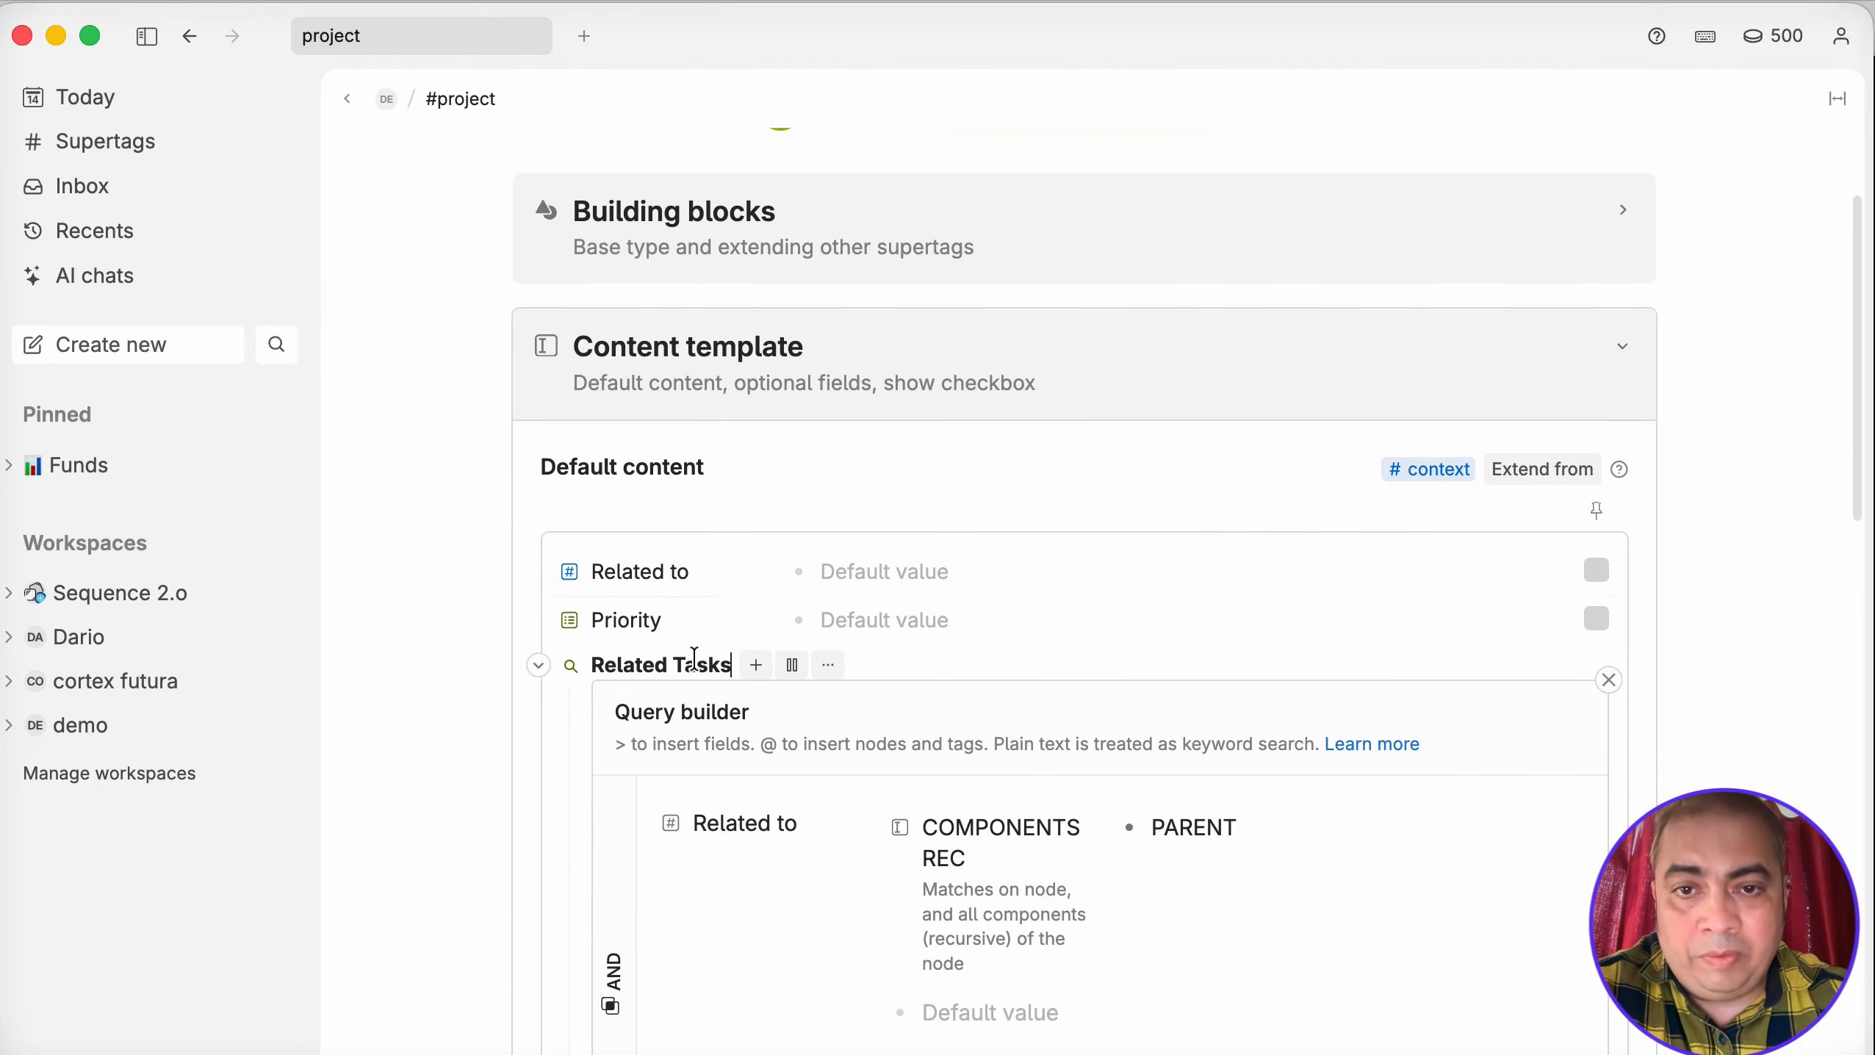
Rename the Related Tasks search in the project template to Related Components and finish editing its query.
scroll(765, 732, down, 1)
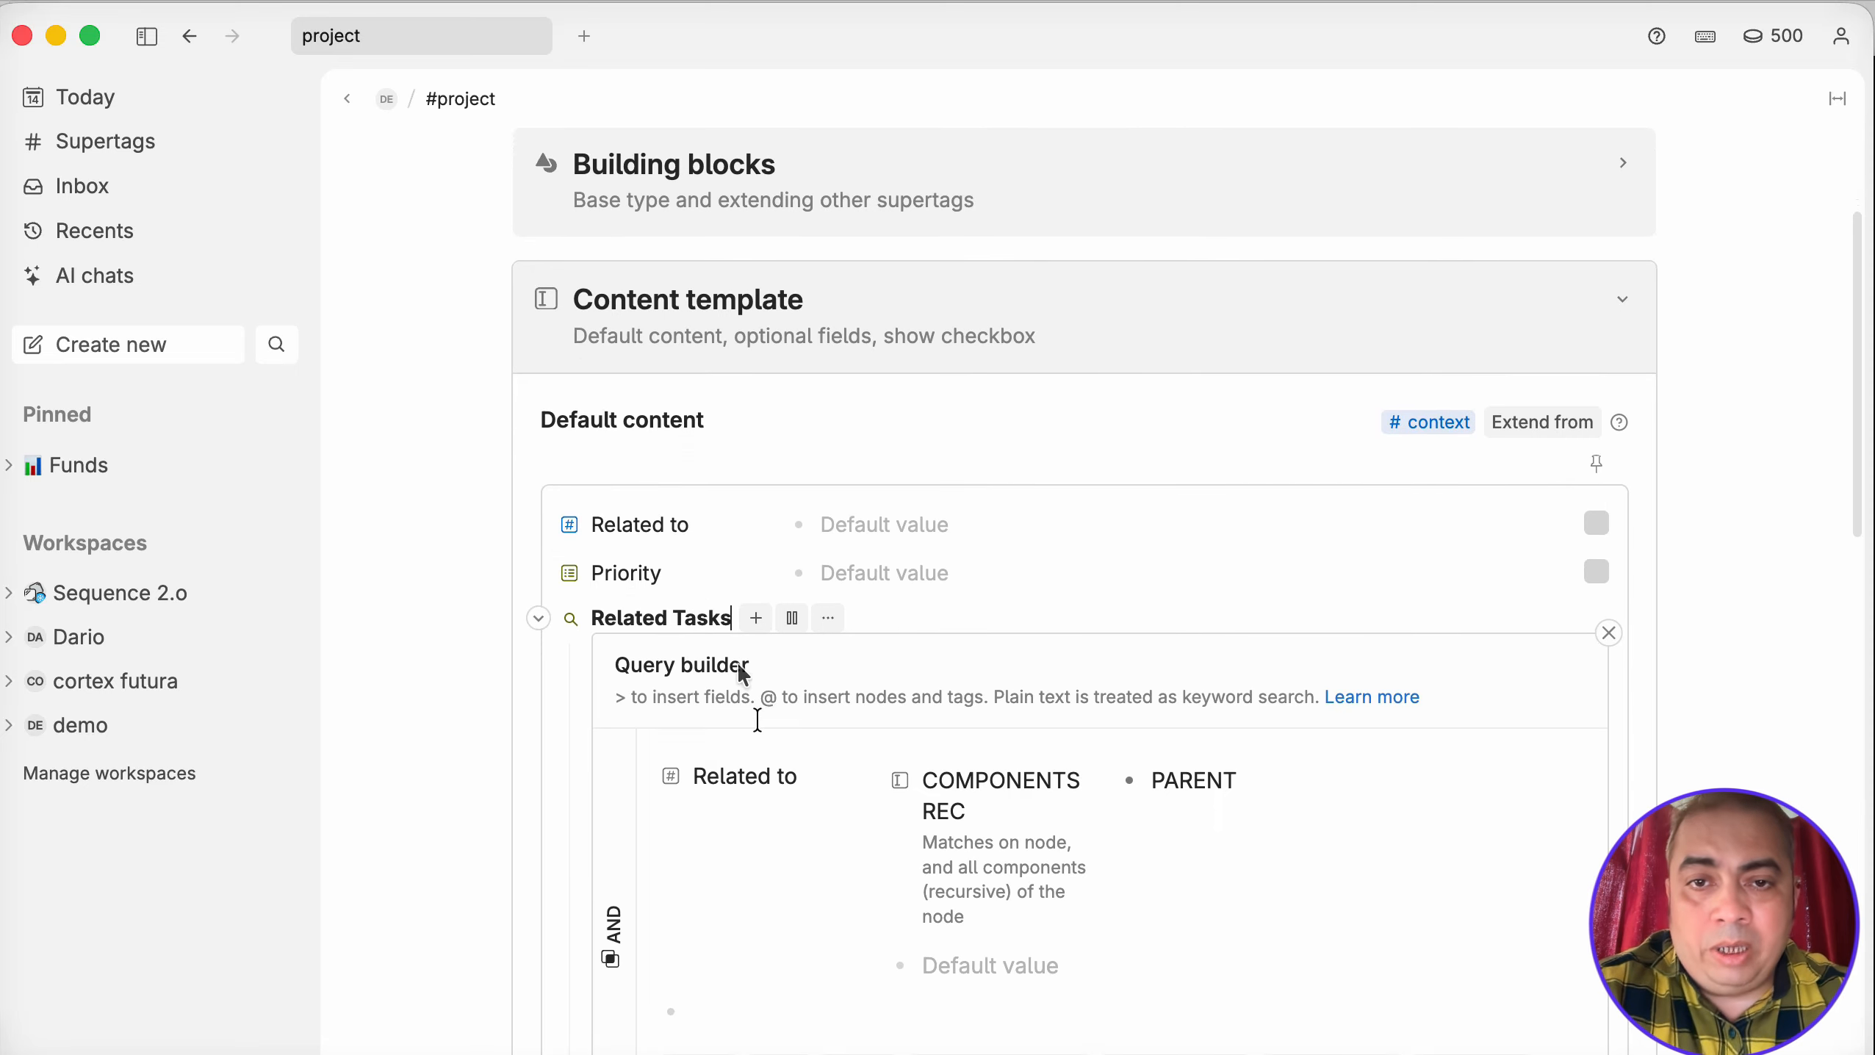
drag(732, 610, 672, 610)
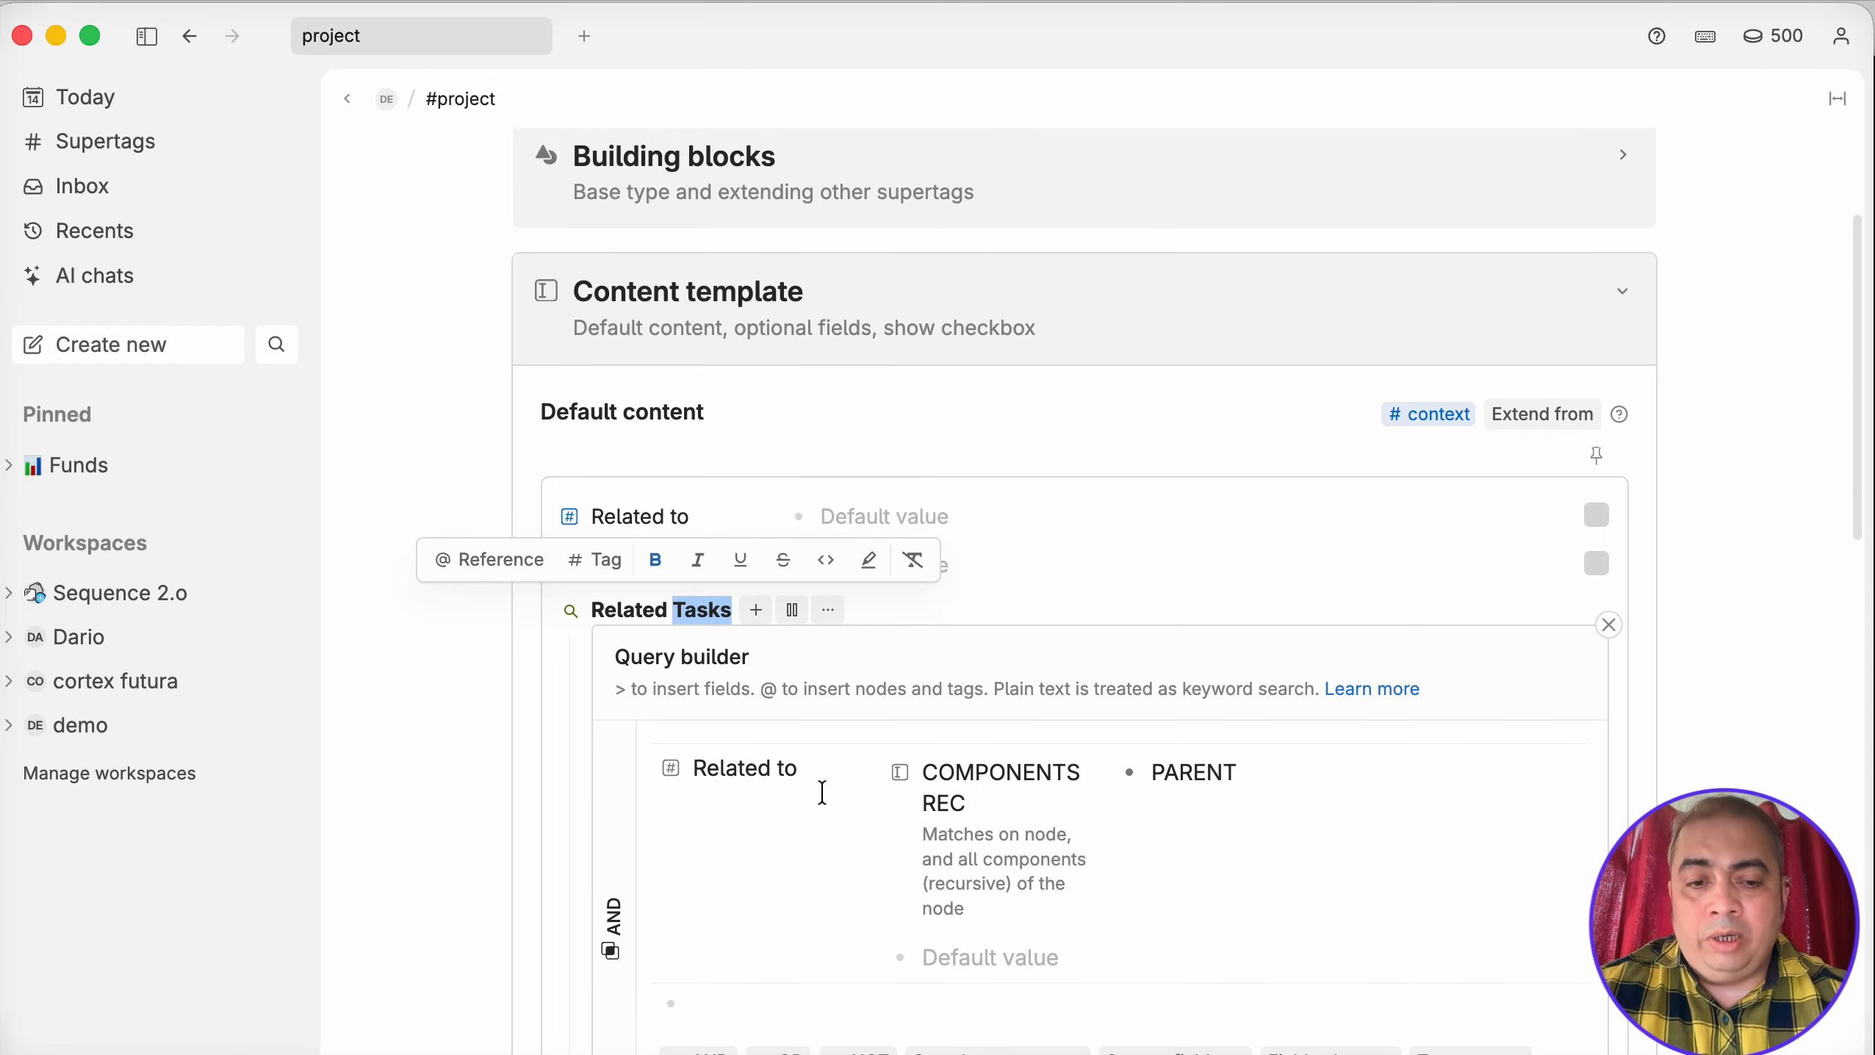
text(Componen)
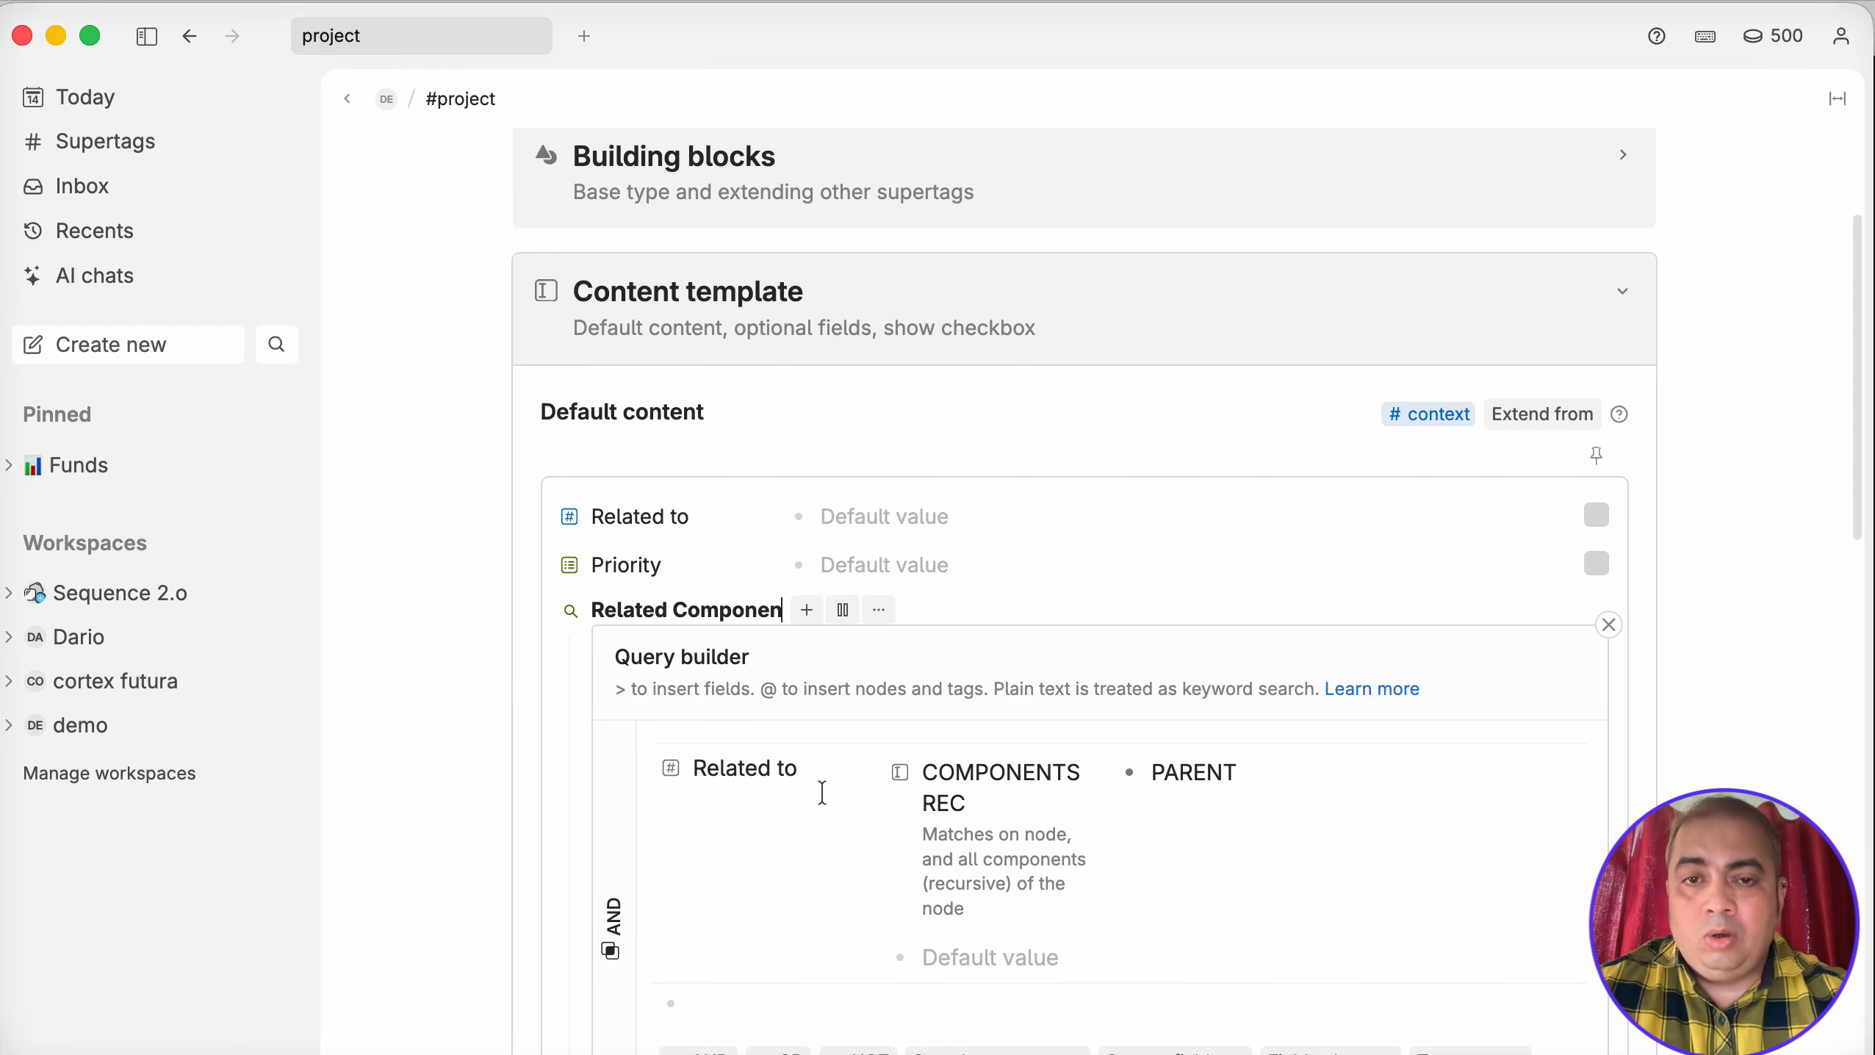
text(ts)
scroll(1153, 808, down, 6)
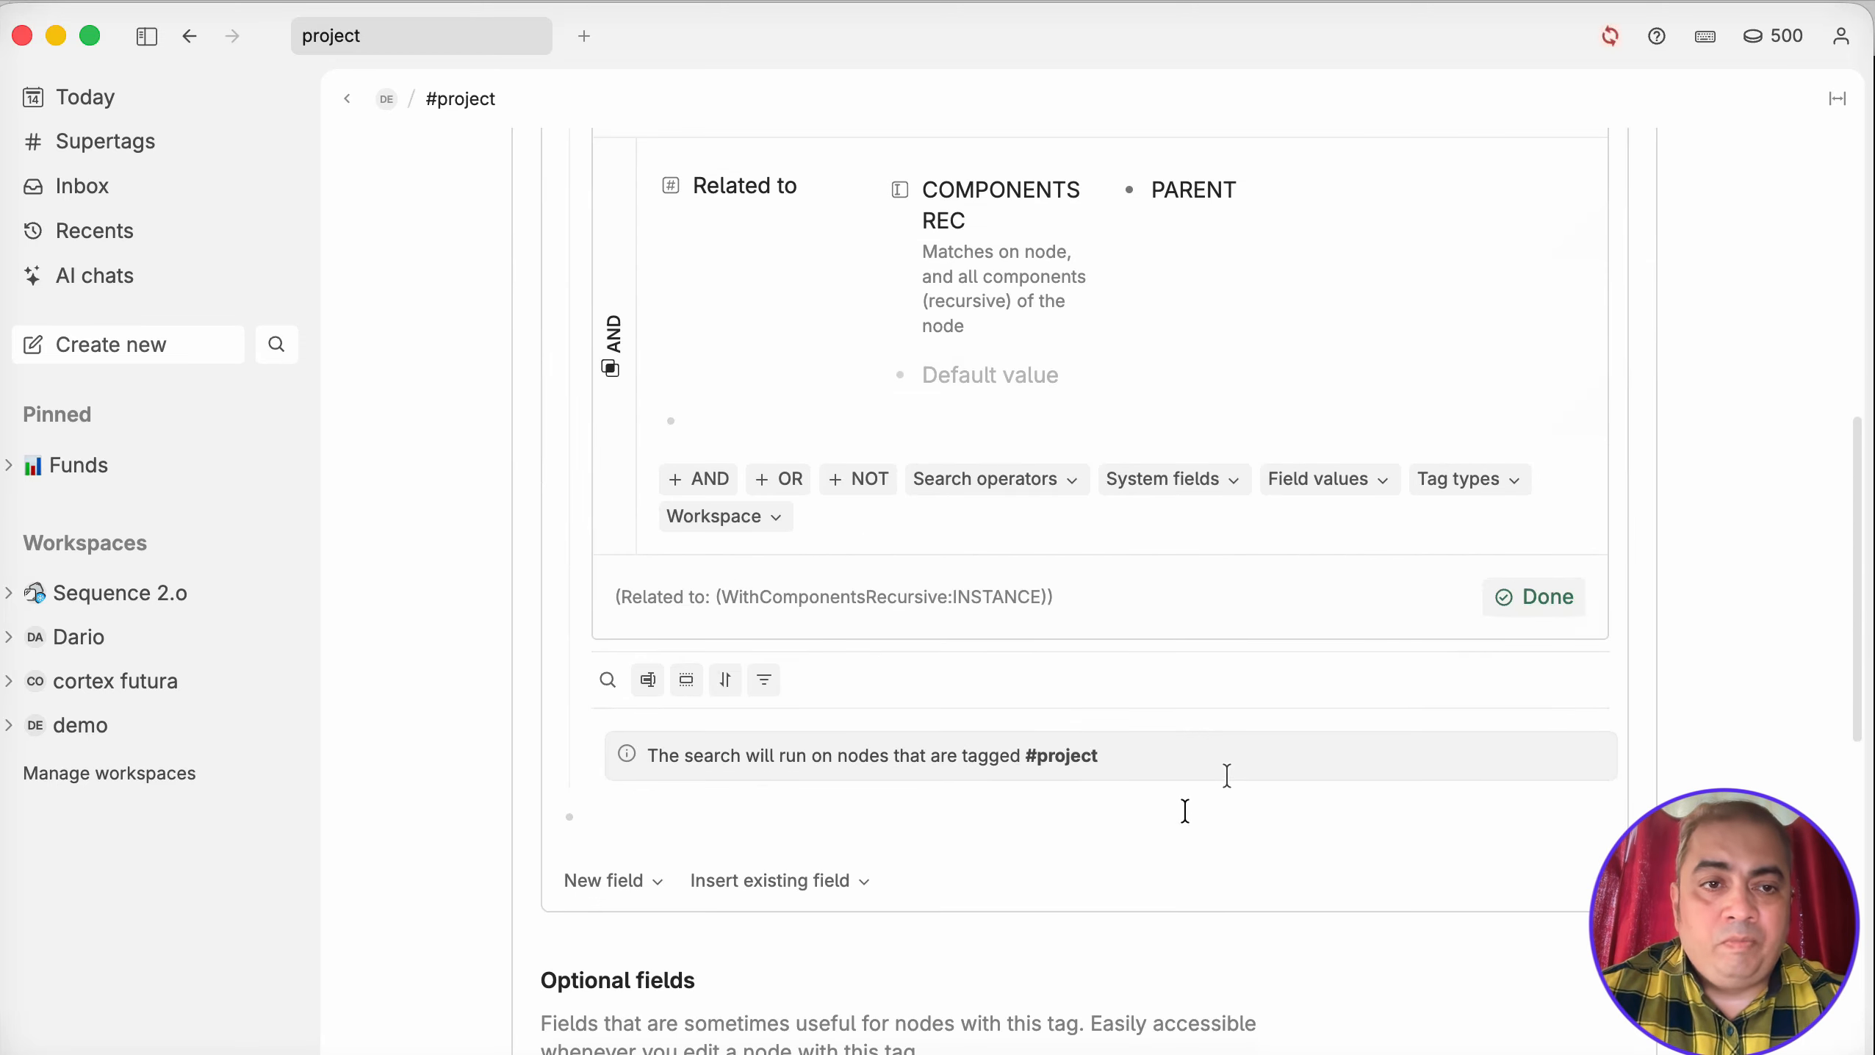
click(1504, 600)
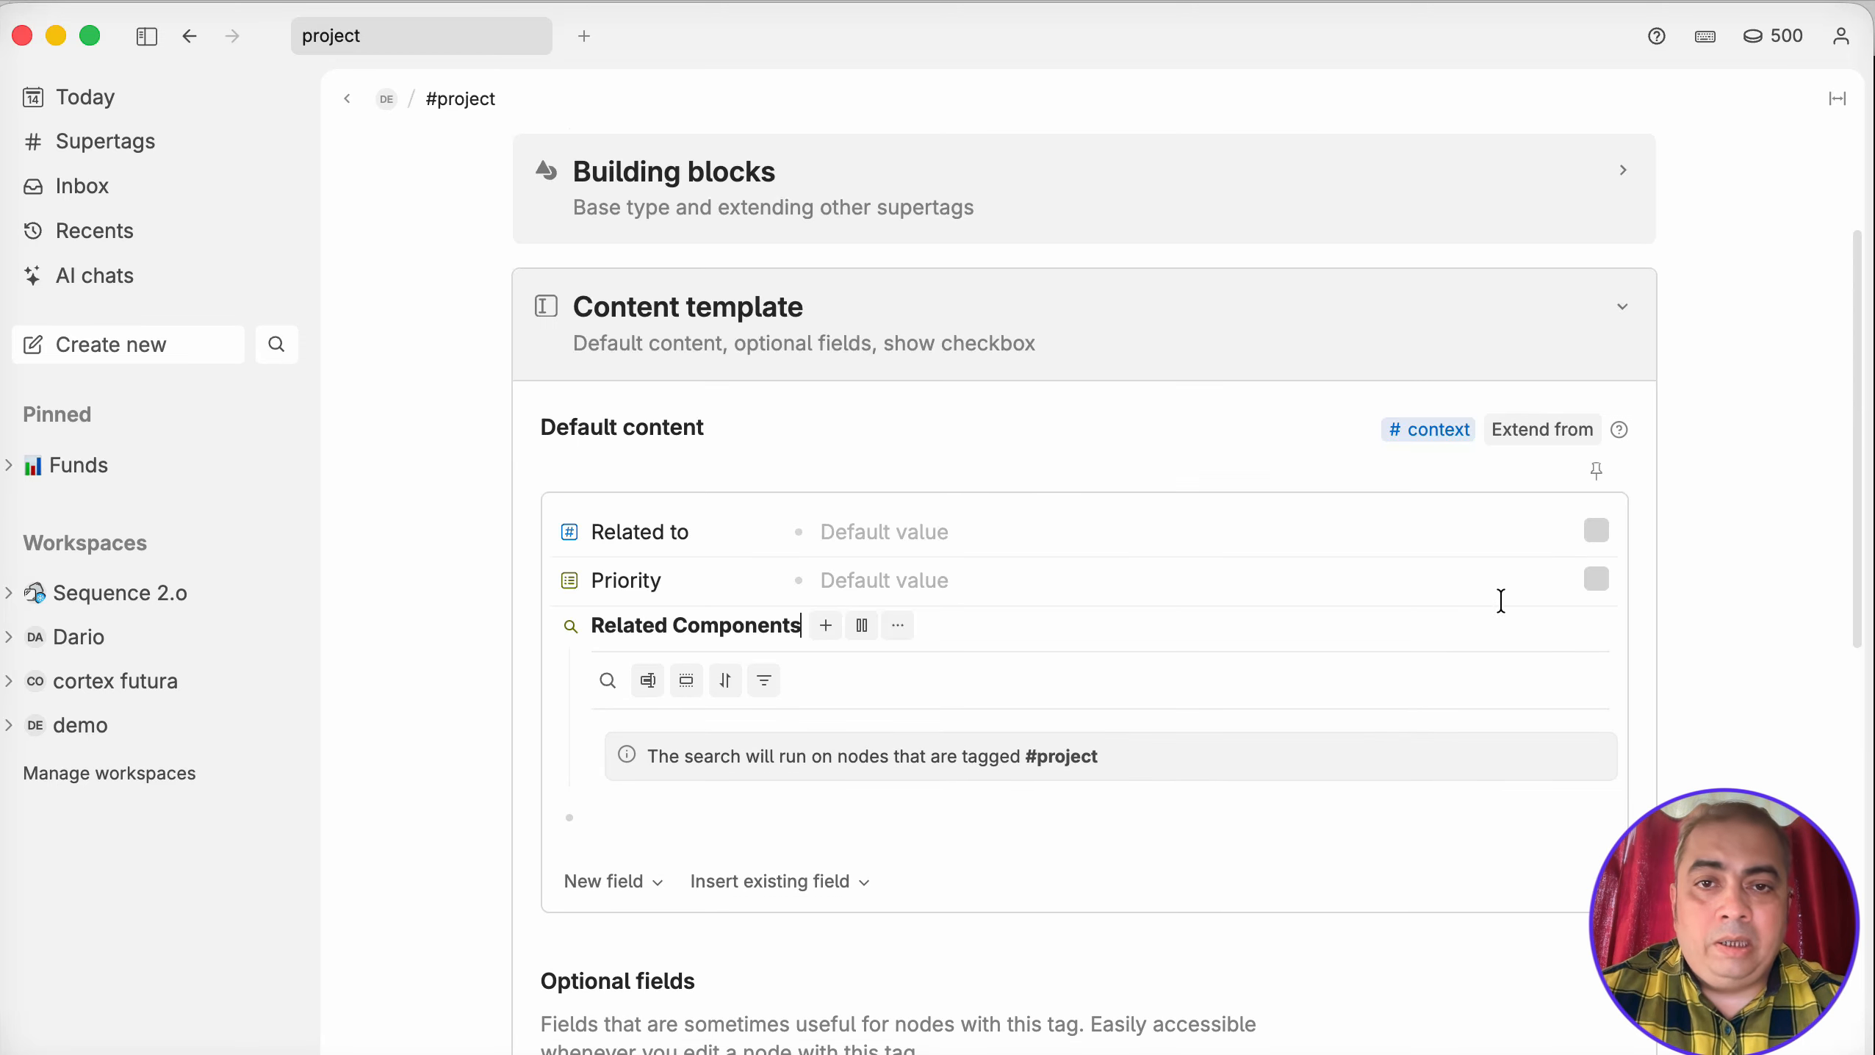
Return to the demo workspace and expand the Related Components search under Master Project for ABC inc.
click(346, 102)
scroll(796, 704, down, 5)
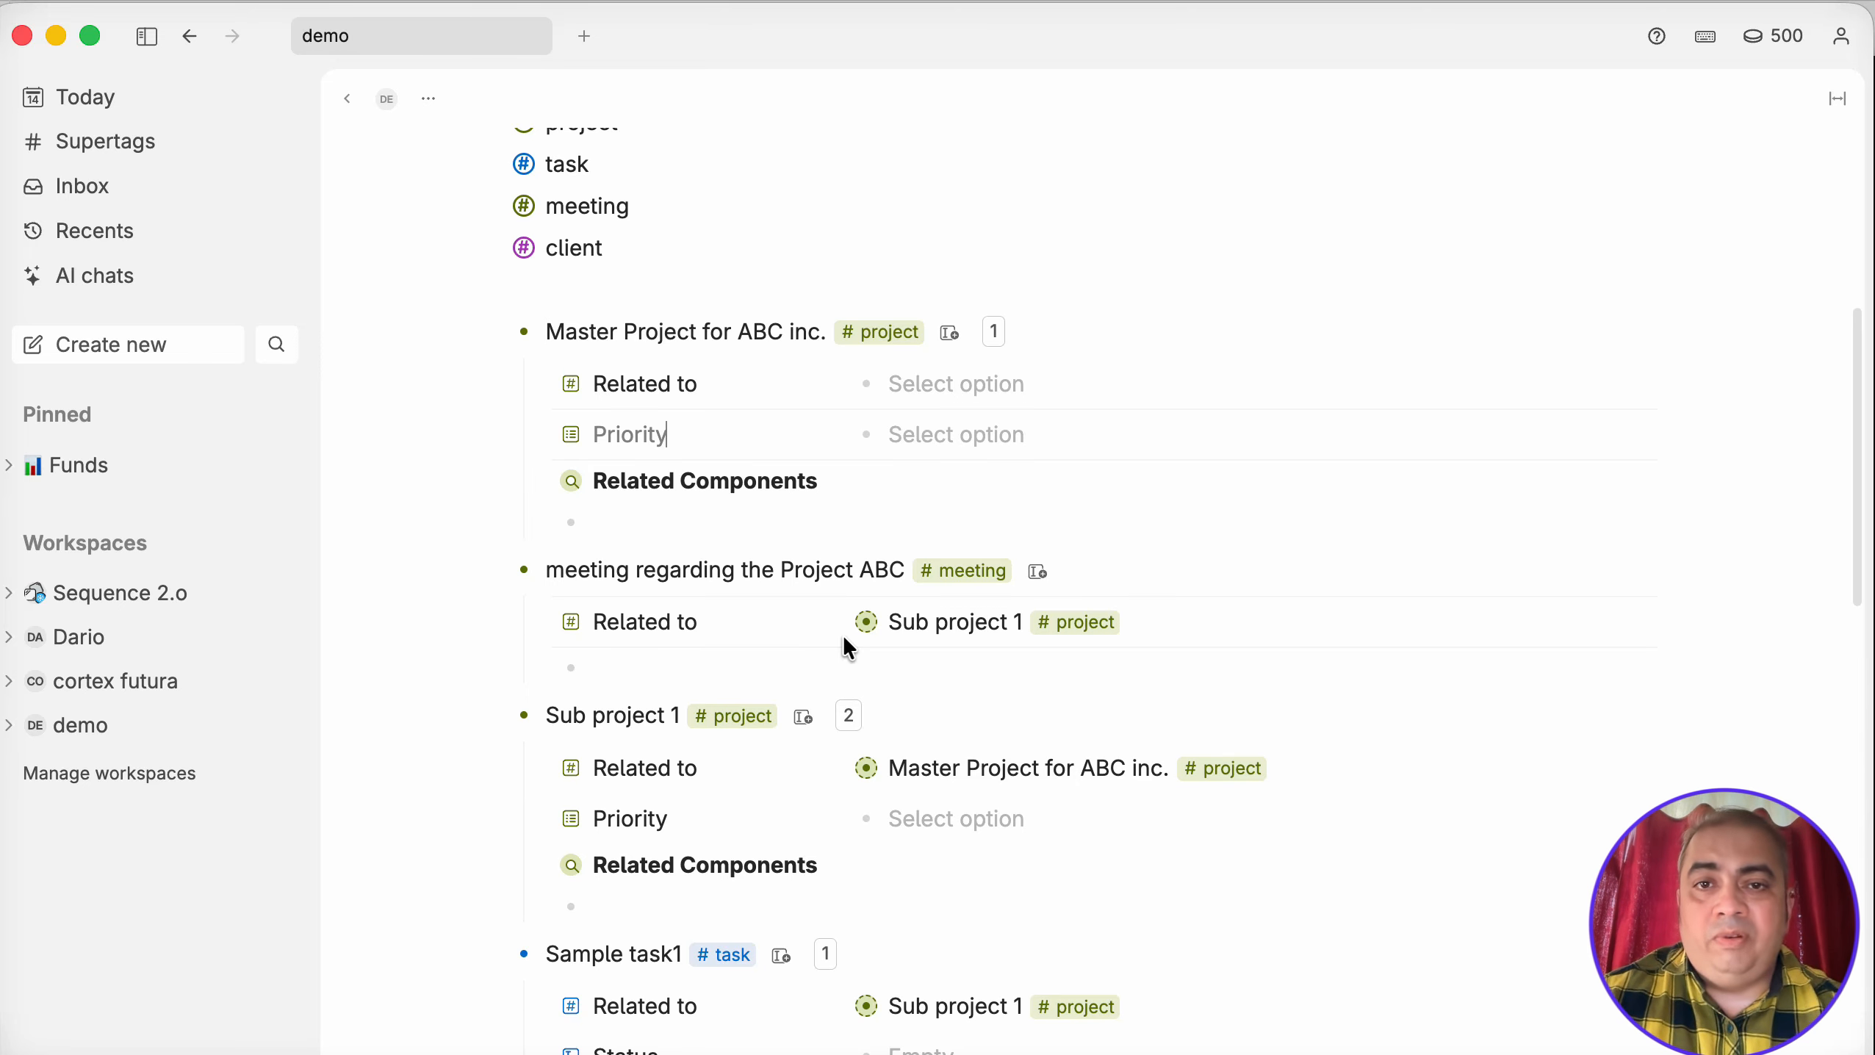
click(541, 483)
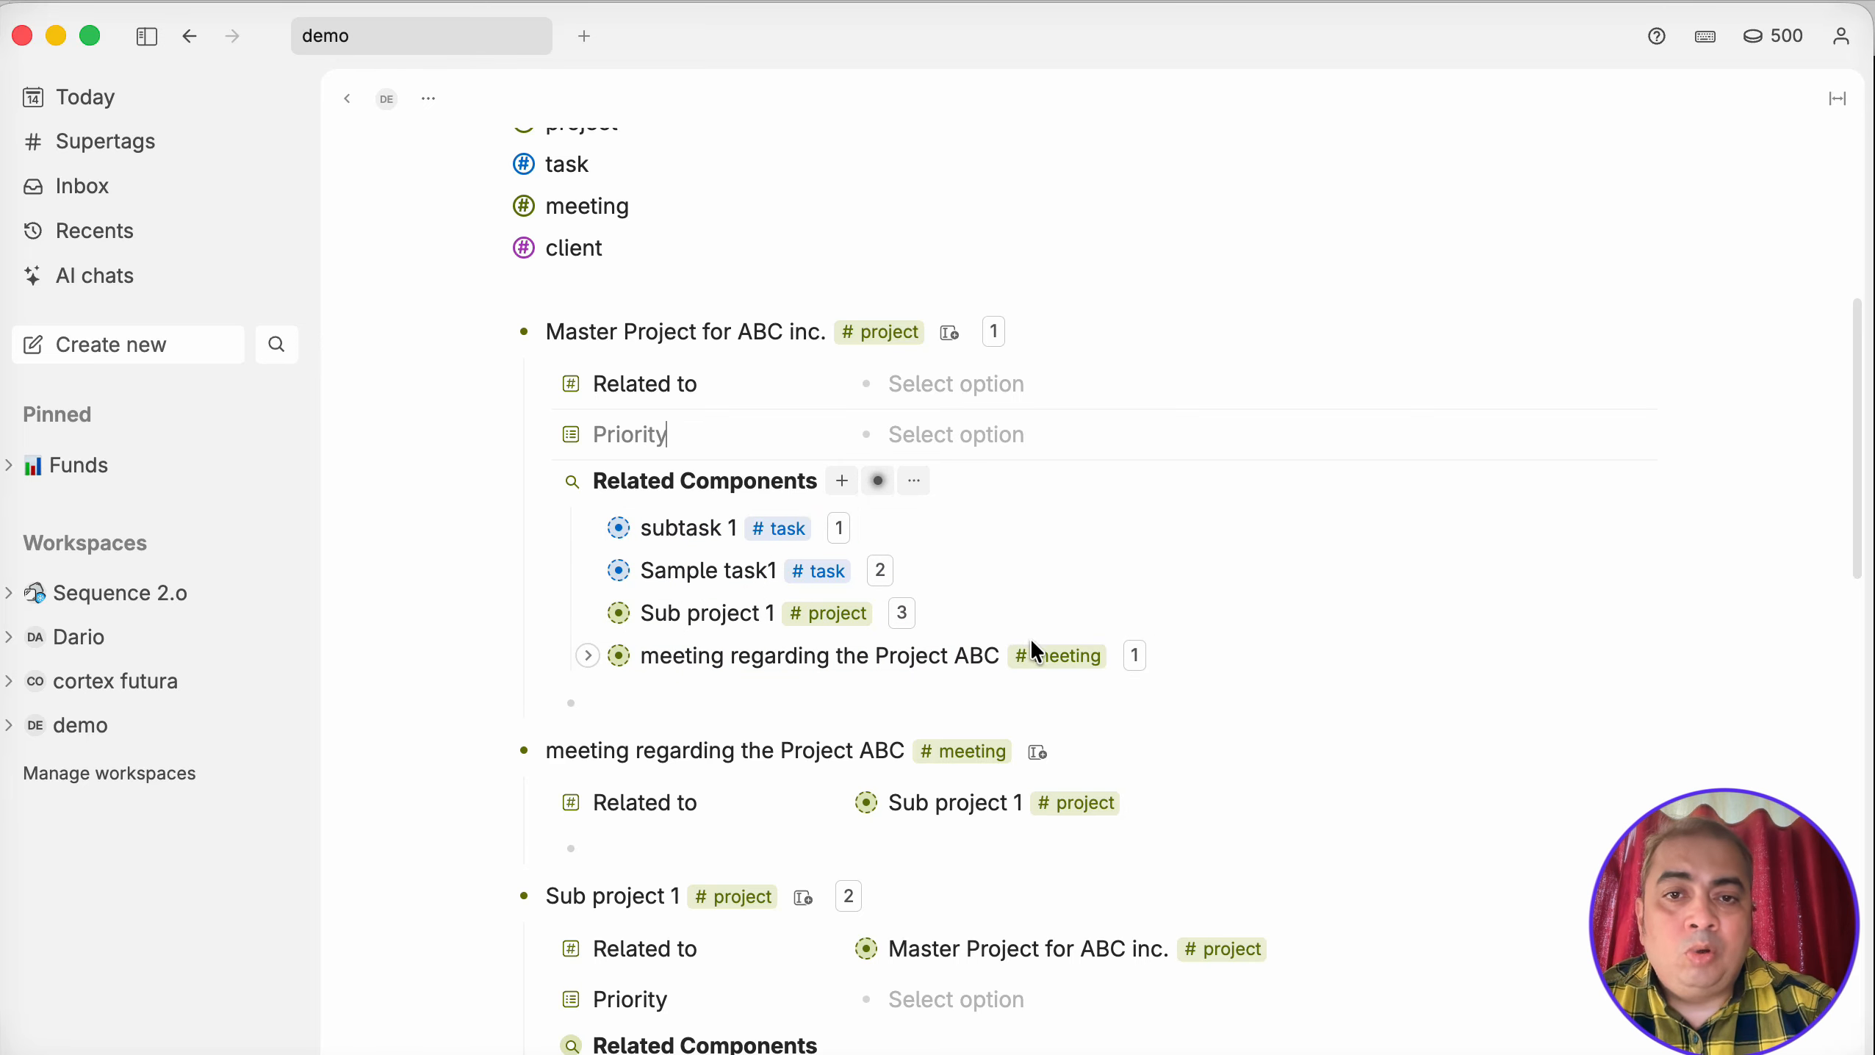
Expand the client node to show its Related to field and compare it with the master project's Related Components.
scroll(858, 741, down, 7)
scroll(774, 766, down, 4)
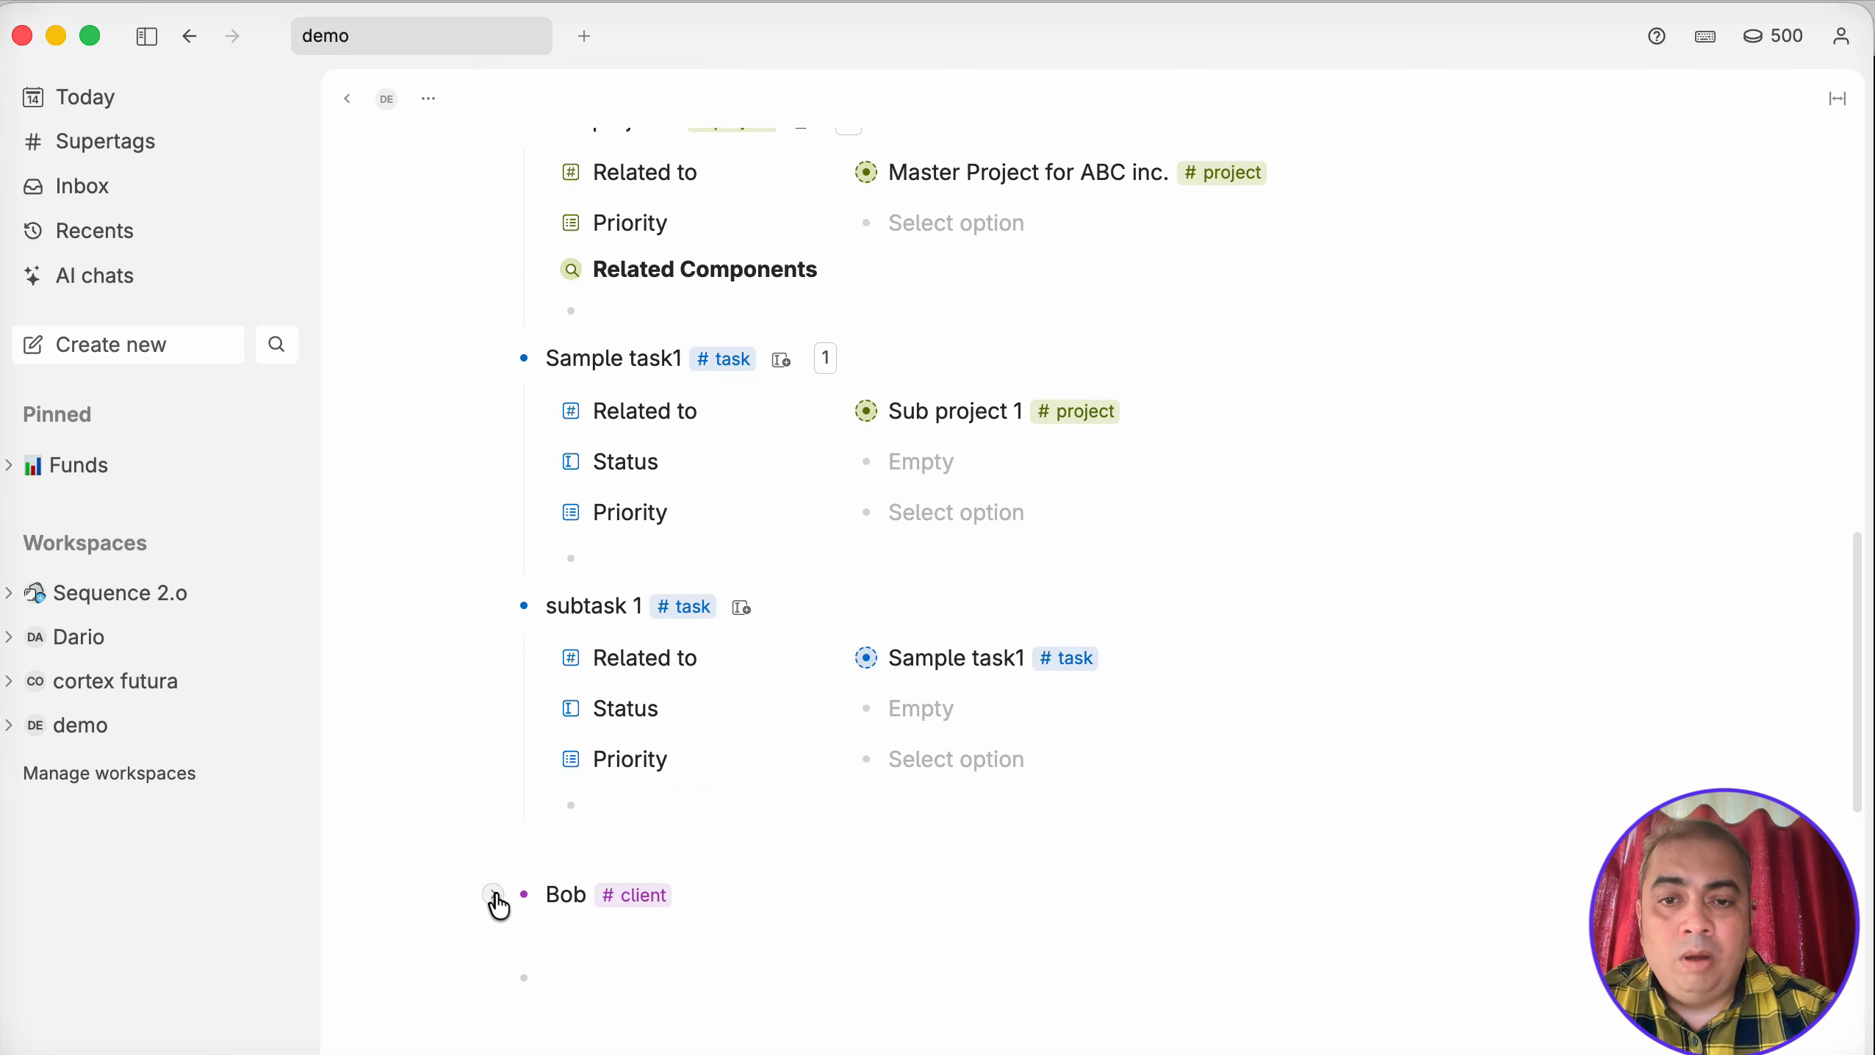
click(494, 895)
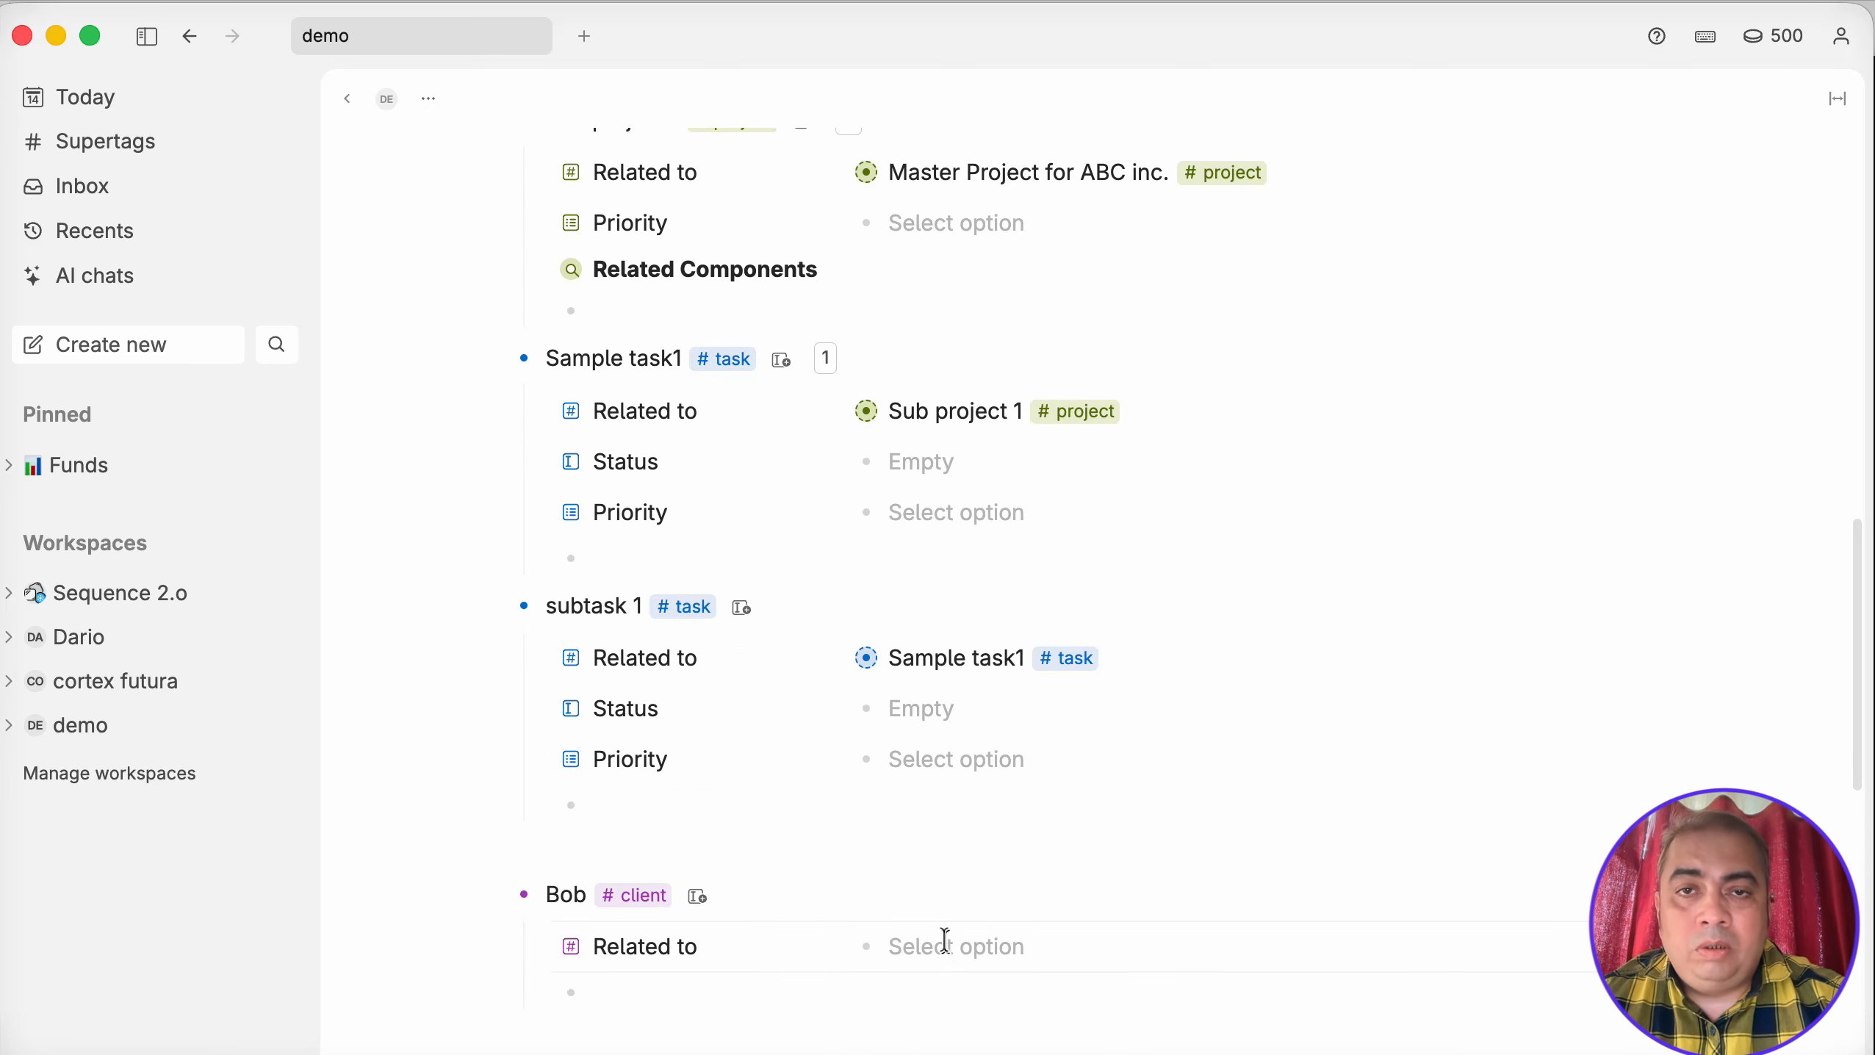
scroll(766, 557, up, 10)
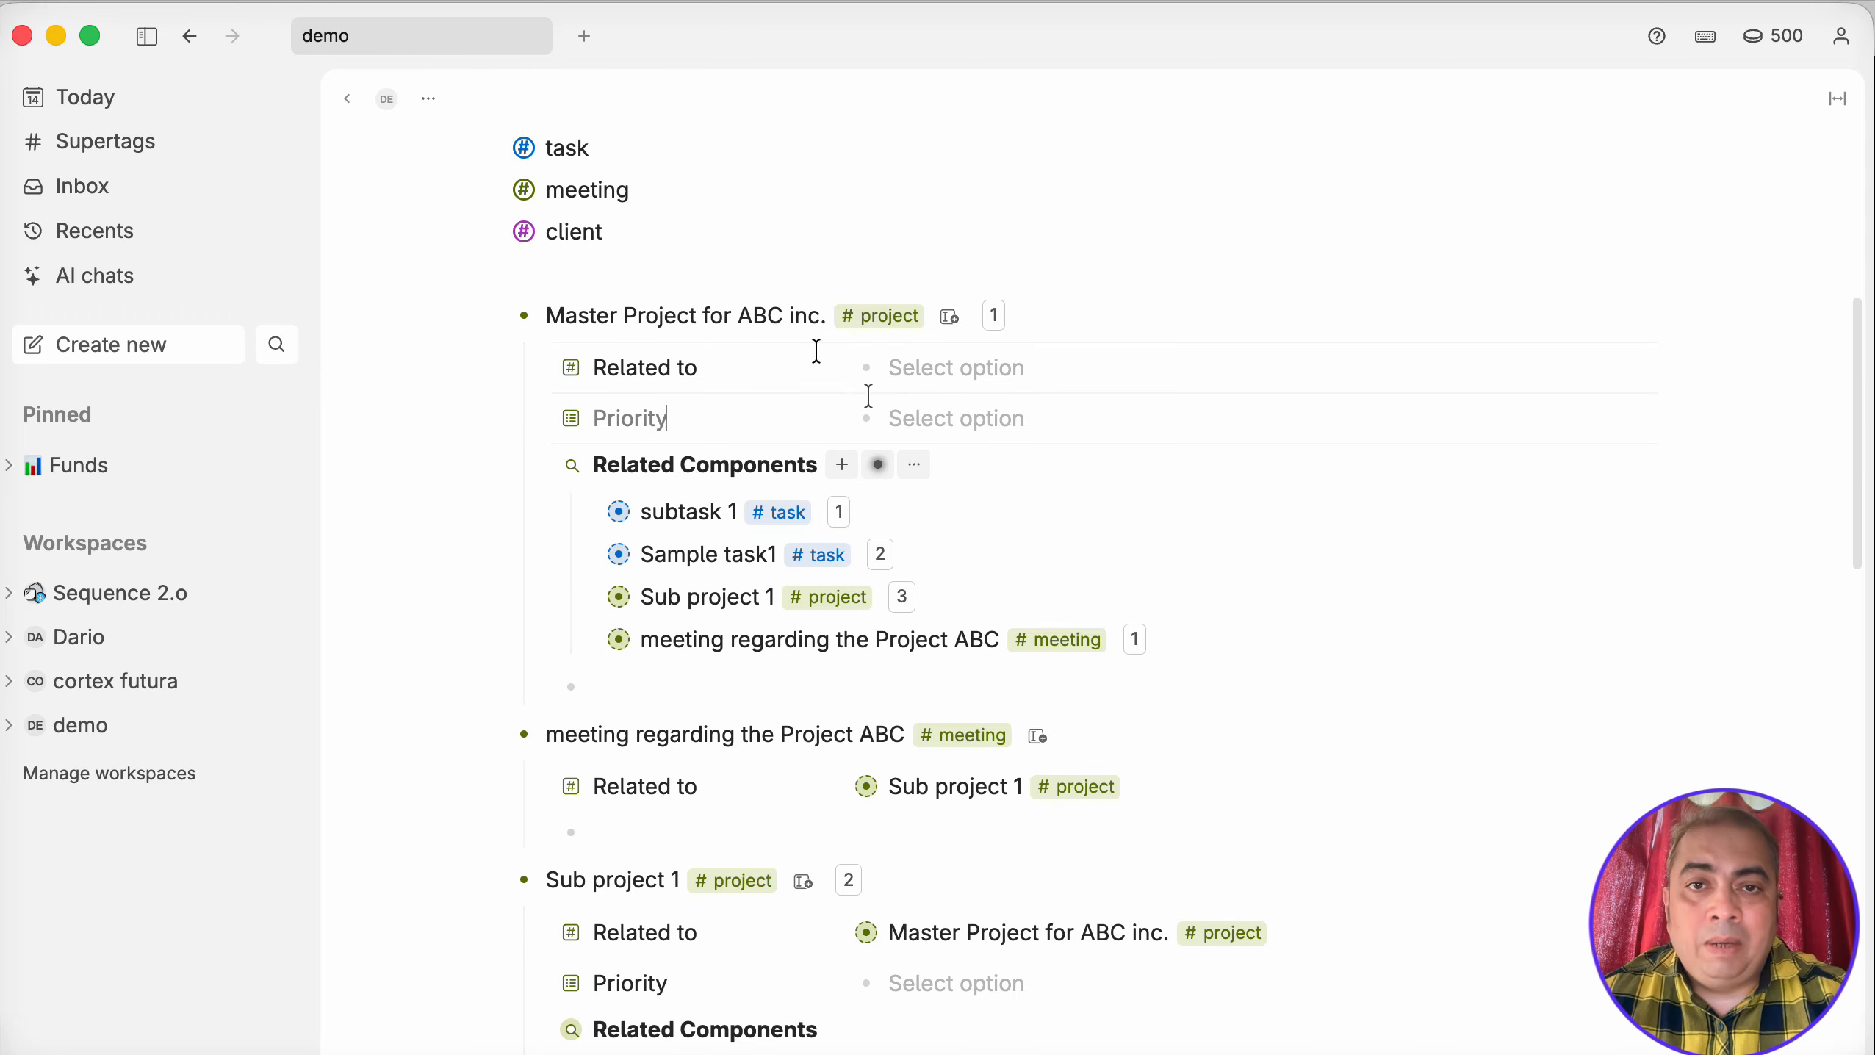
scroll(958, 669, down, 12)
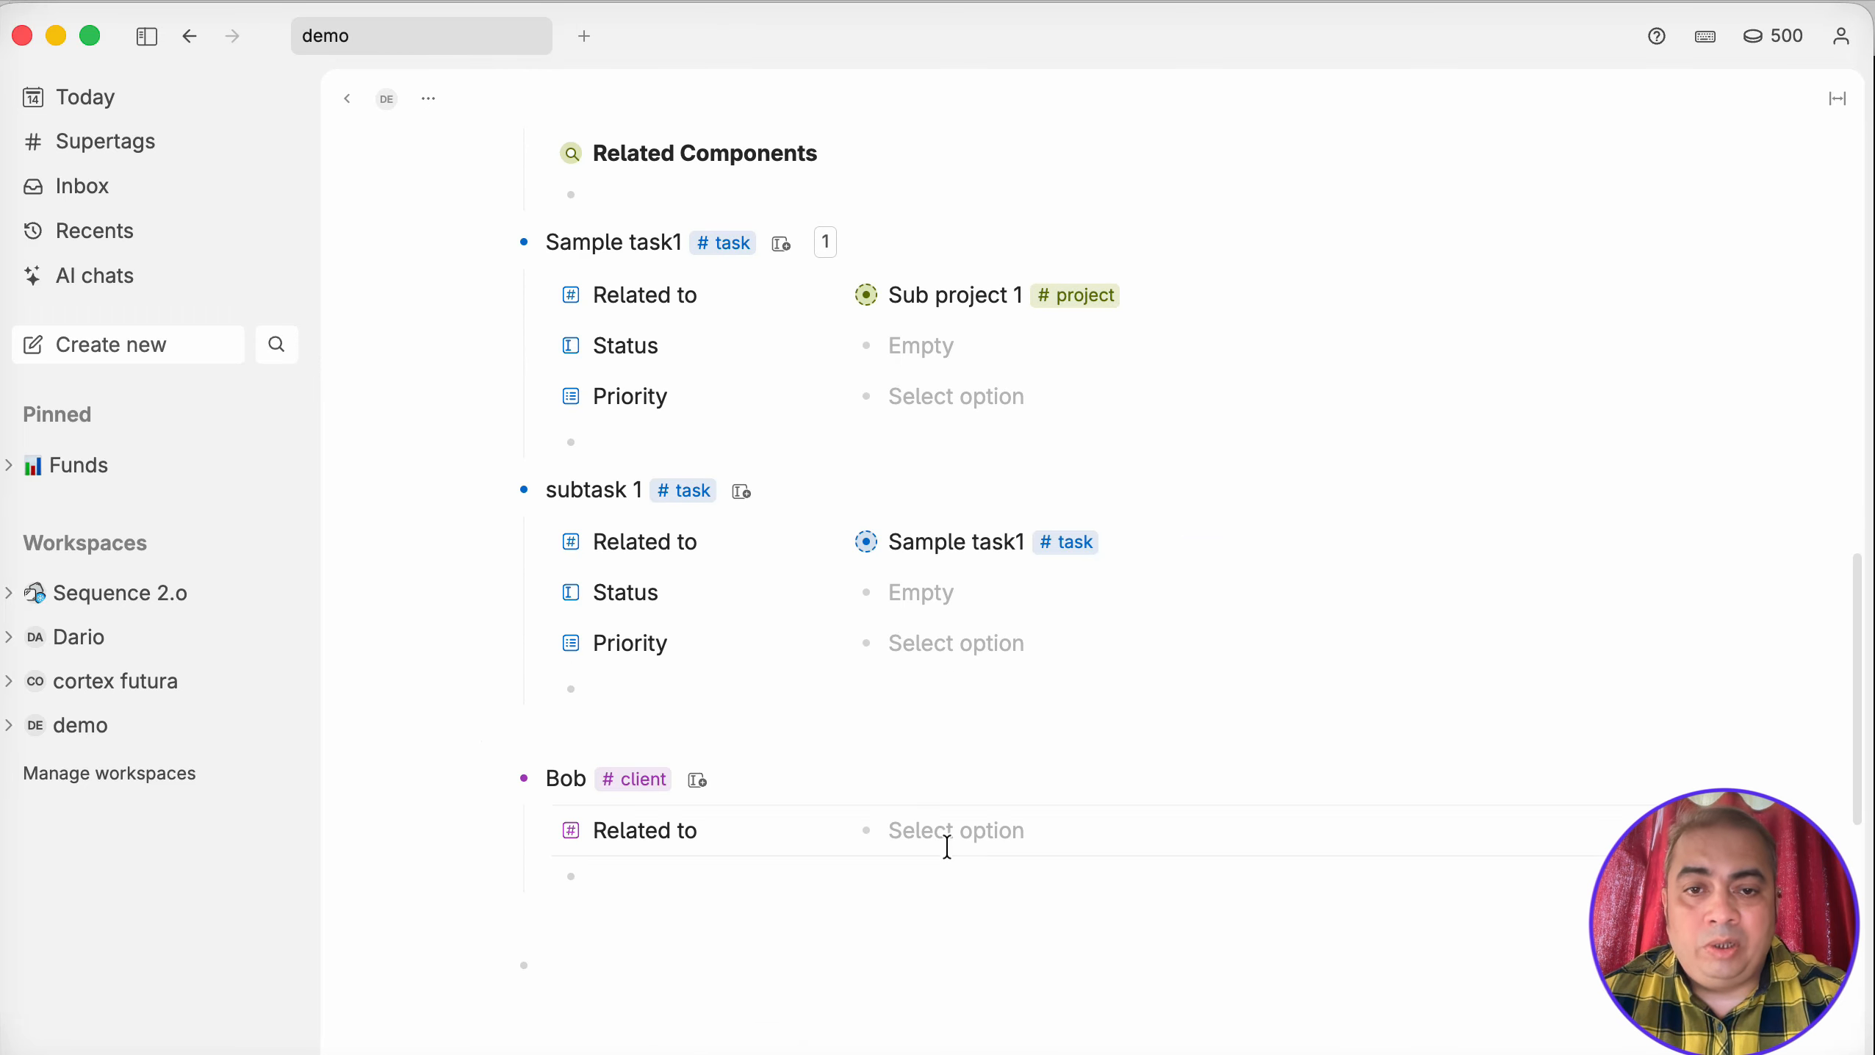
scroll(951, 829, up, 19)
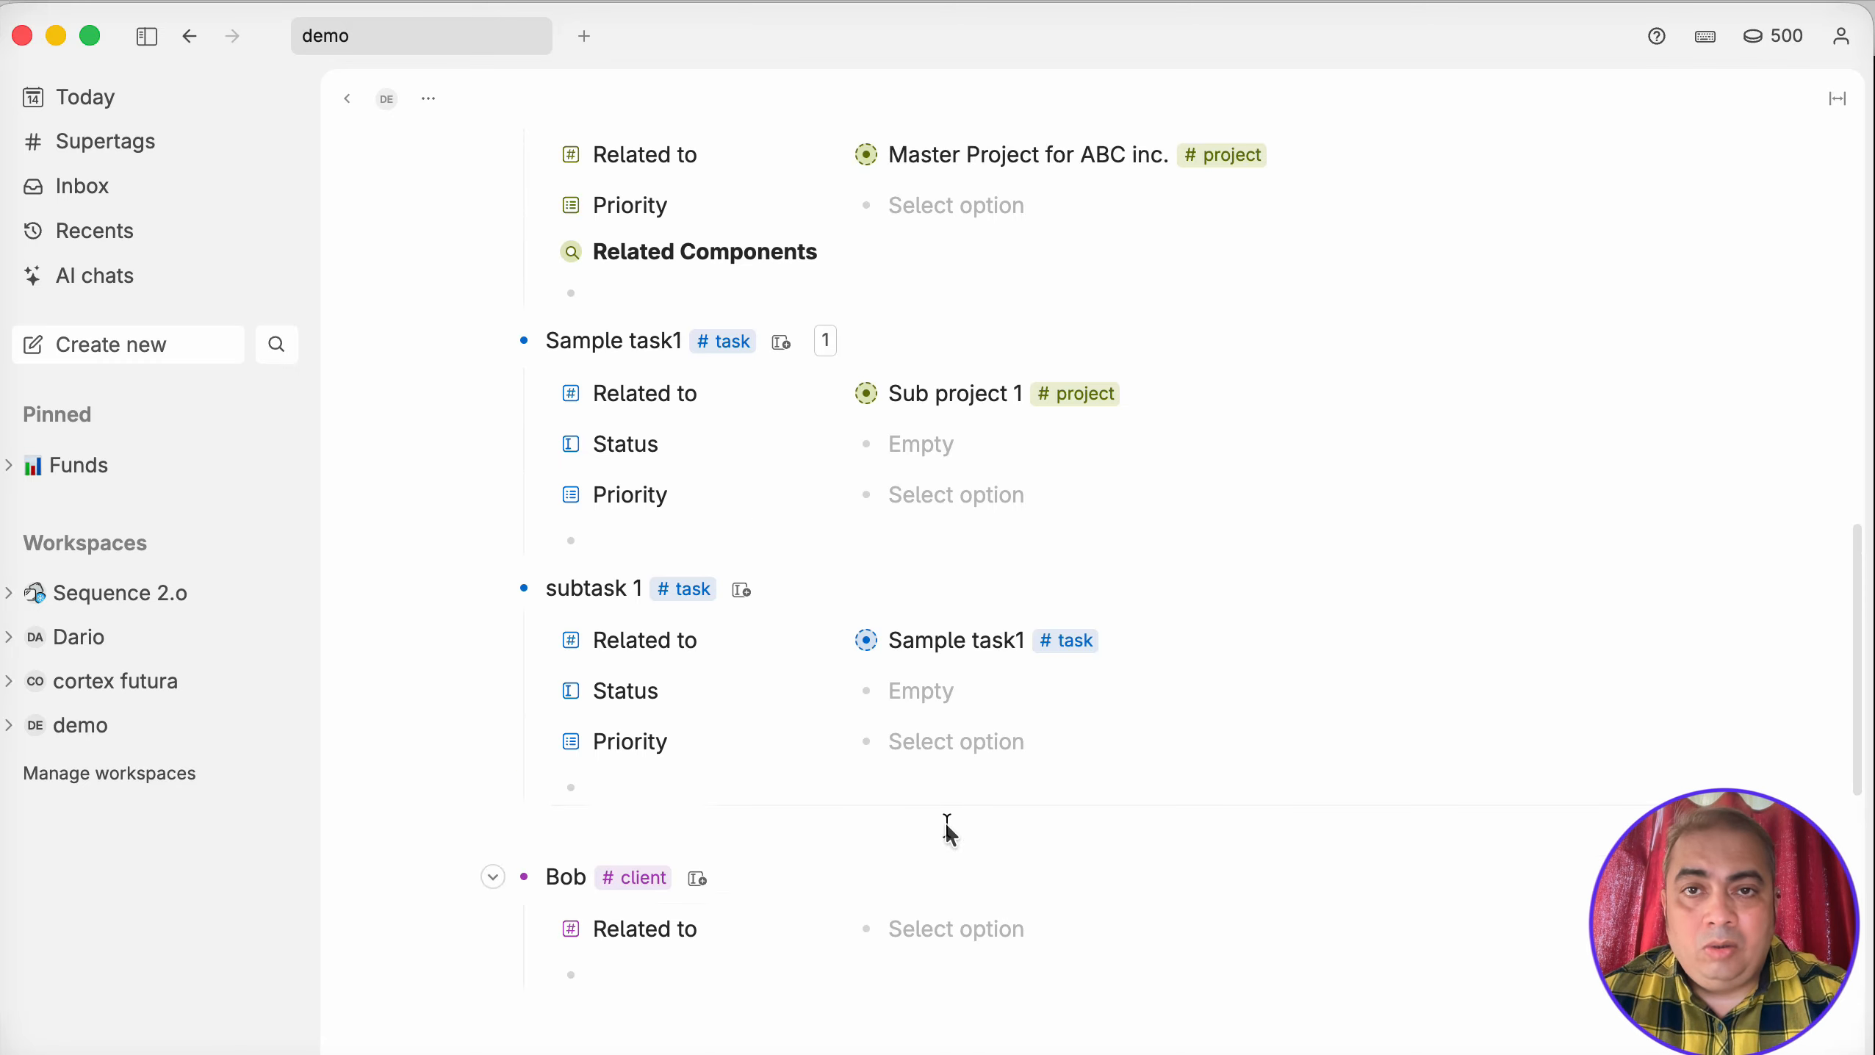
Insert empty lines below the supertag list and add a node named ABC Inc. directly above Master Project for ABC inc.
click(678, 777)
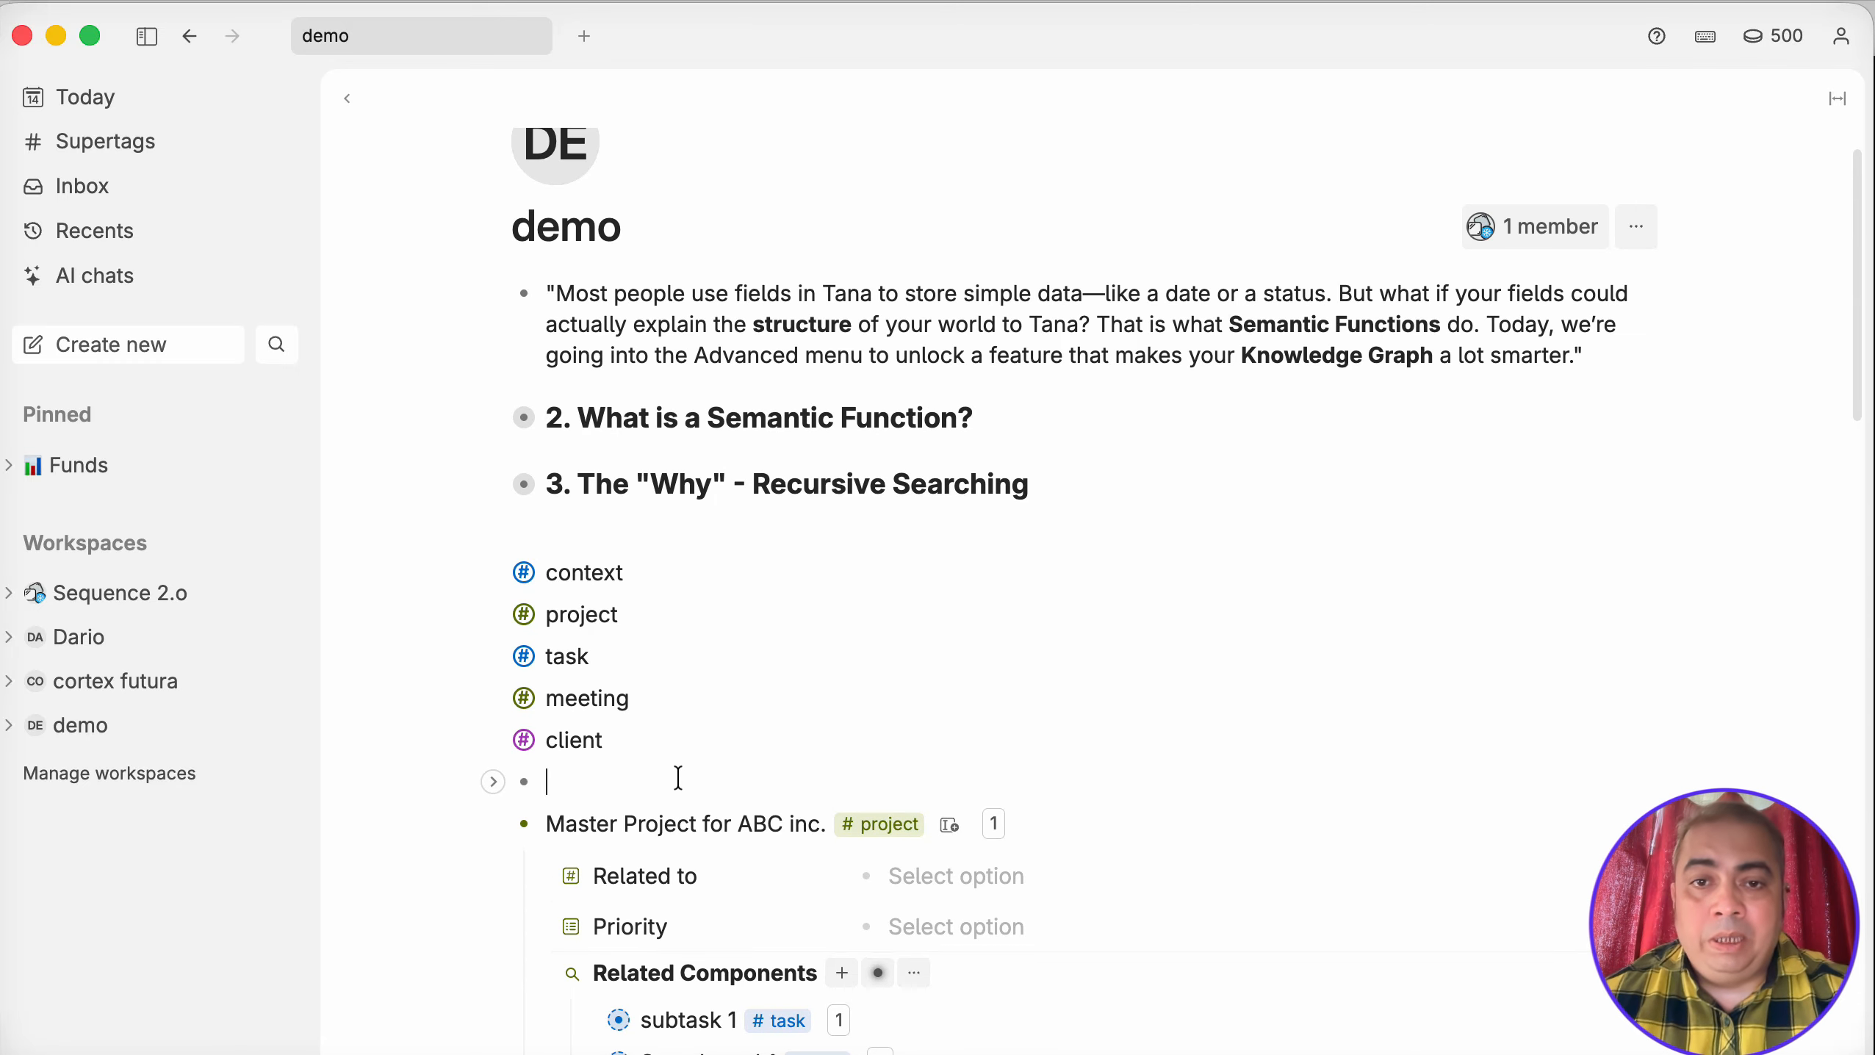
key(Return)
key(Return)
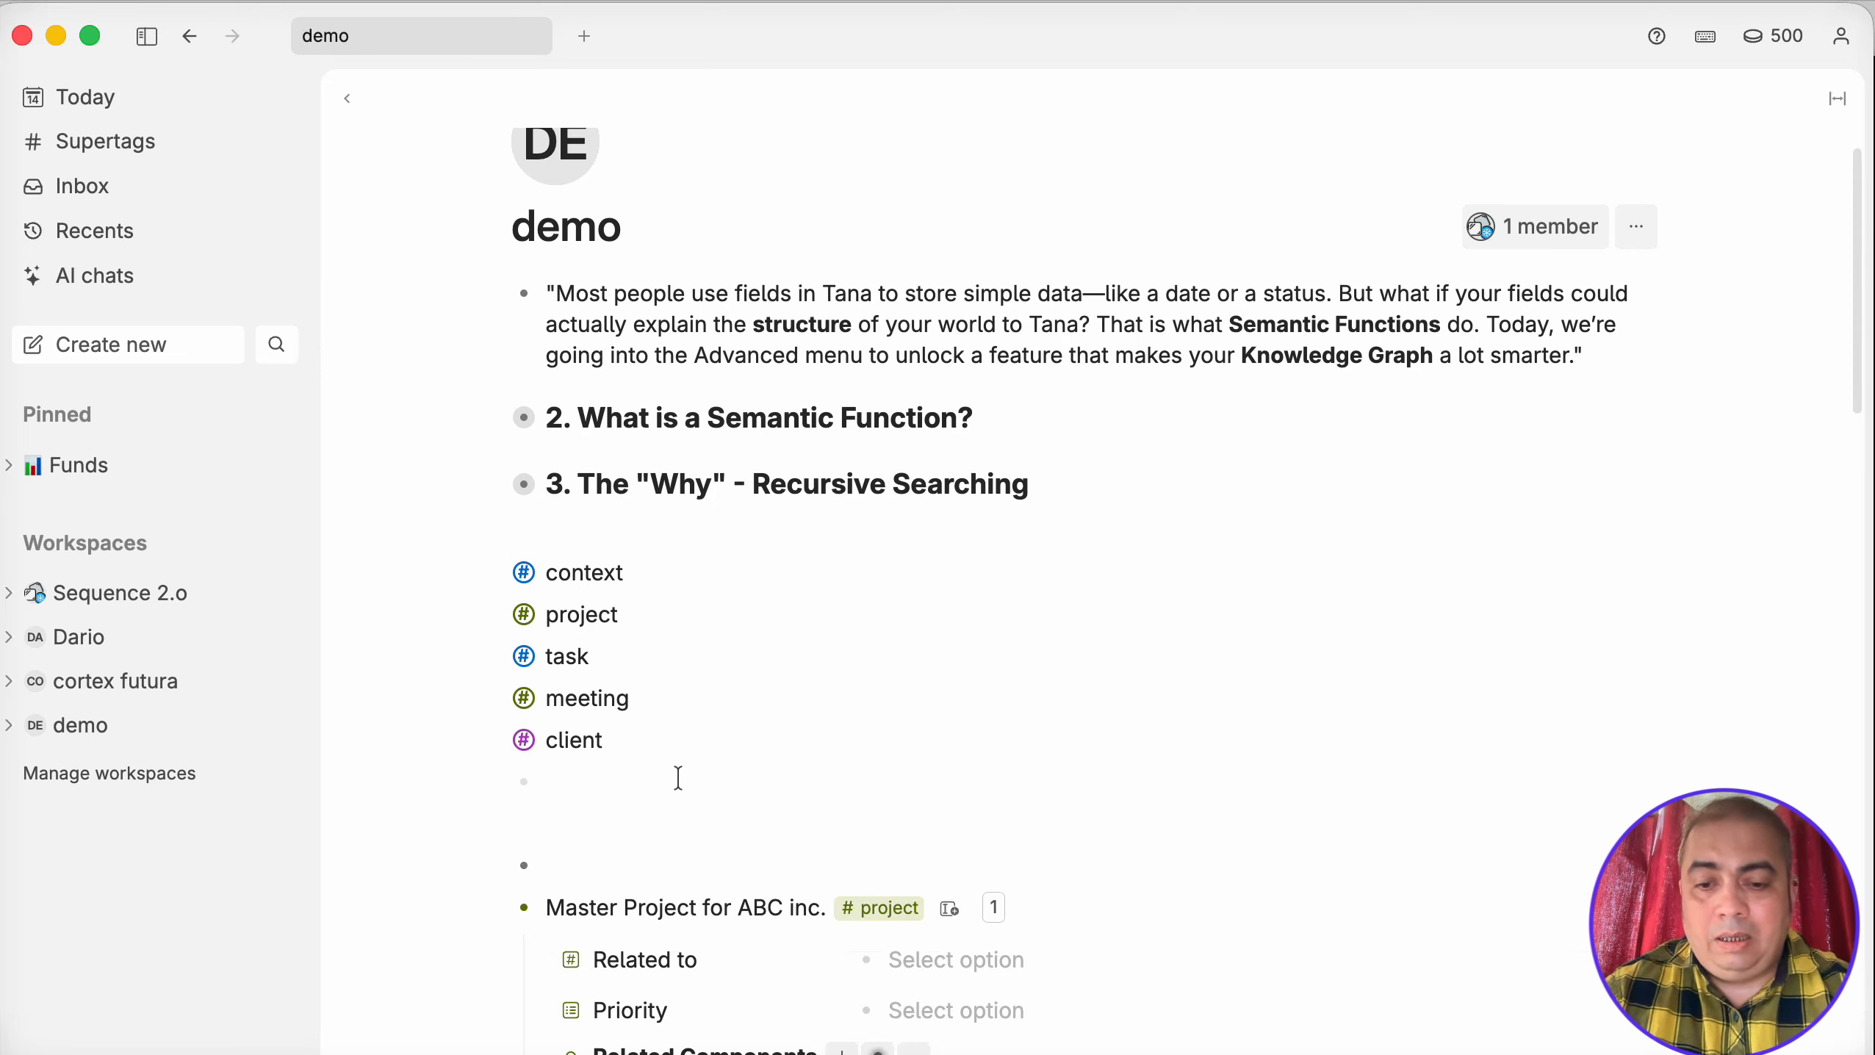
text(nc.)
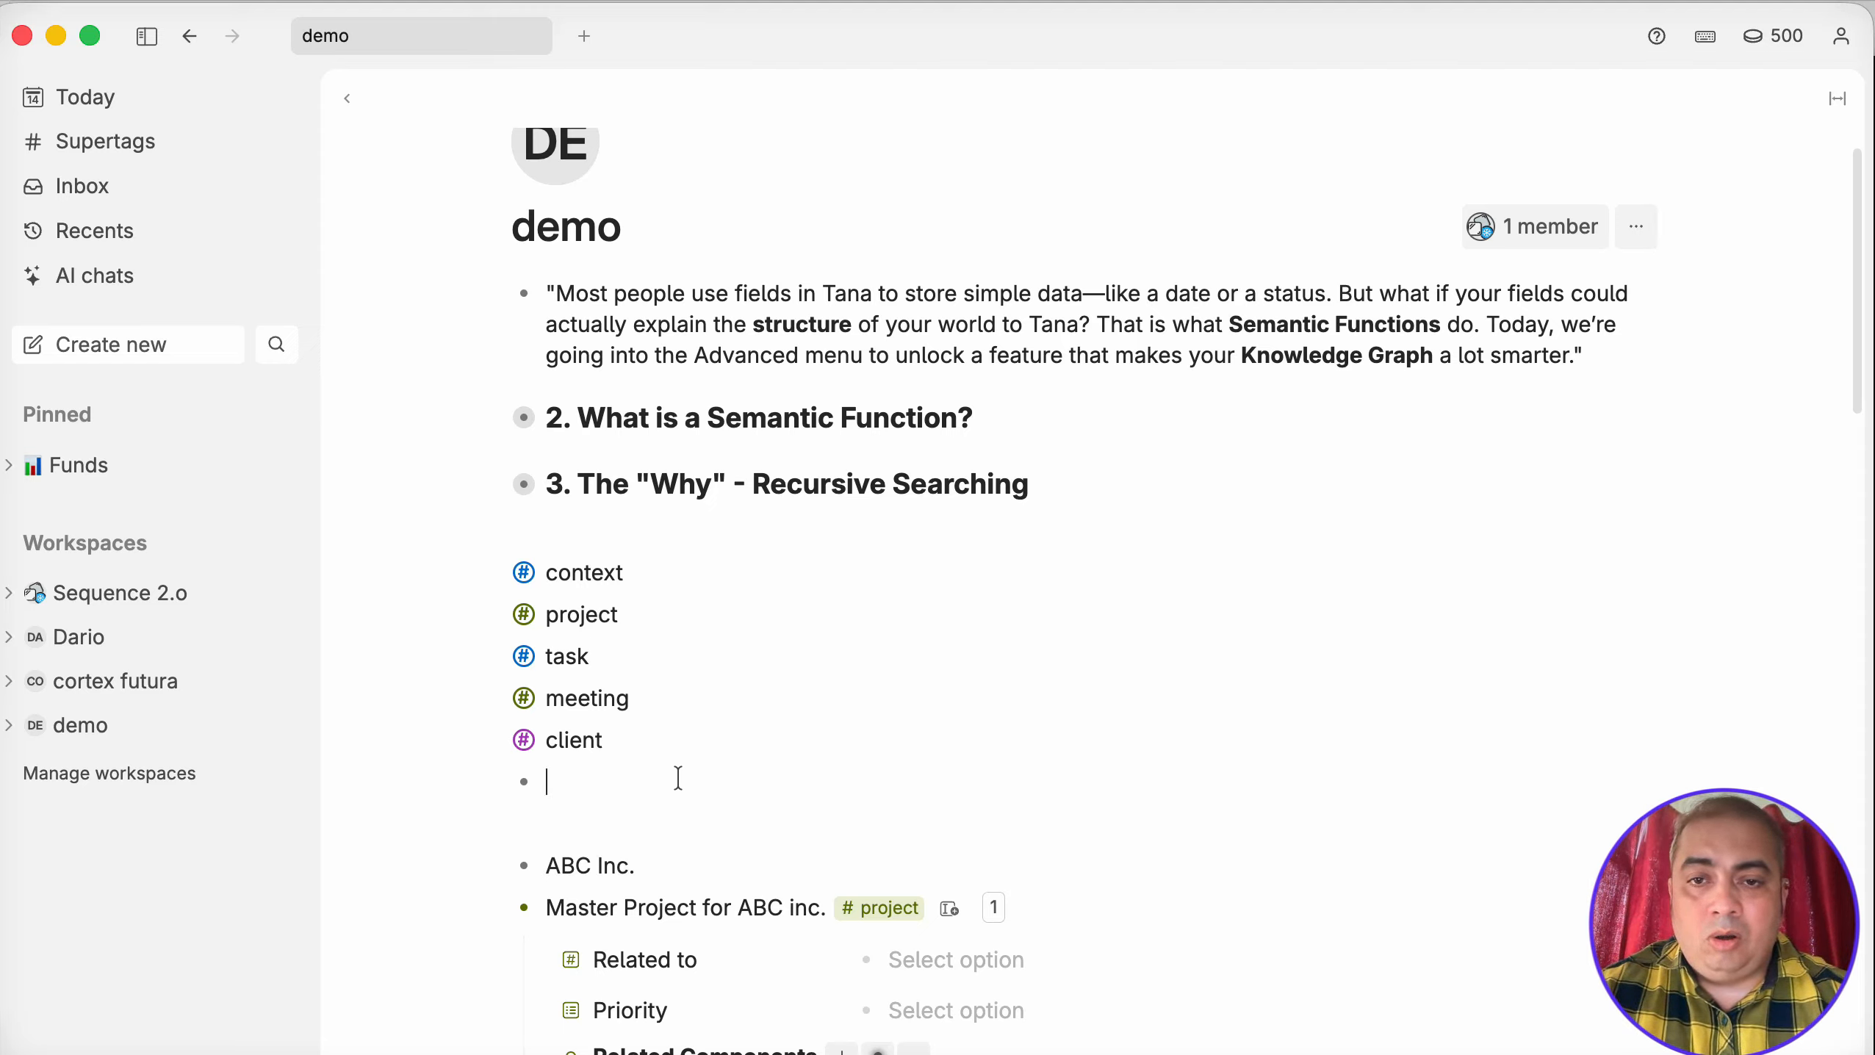
Add a node named company below the client supertag and convert it to a supertag.
click(678, 777)
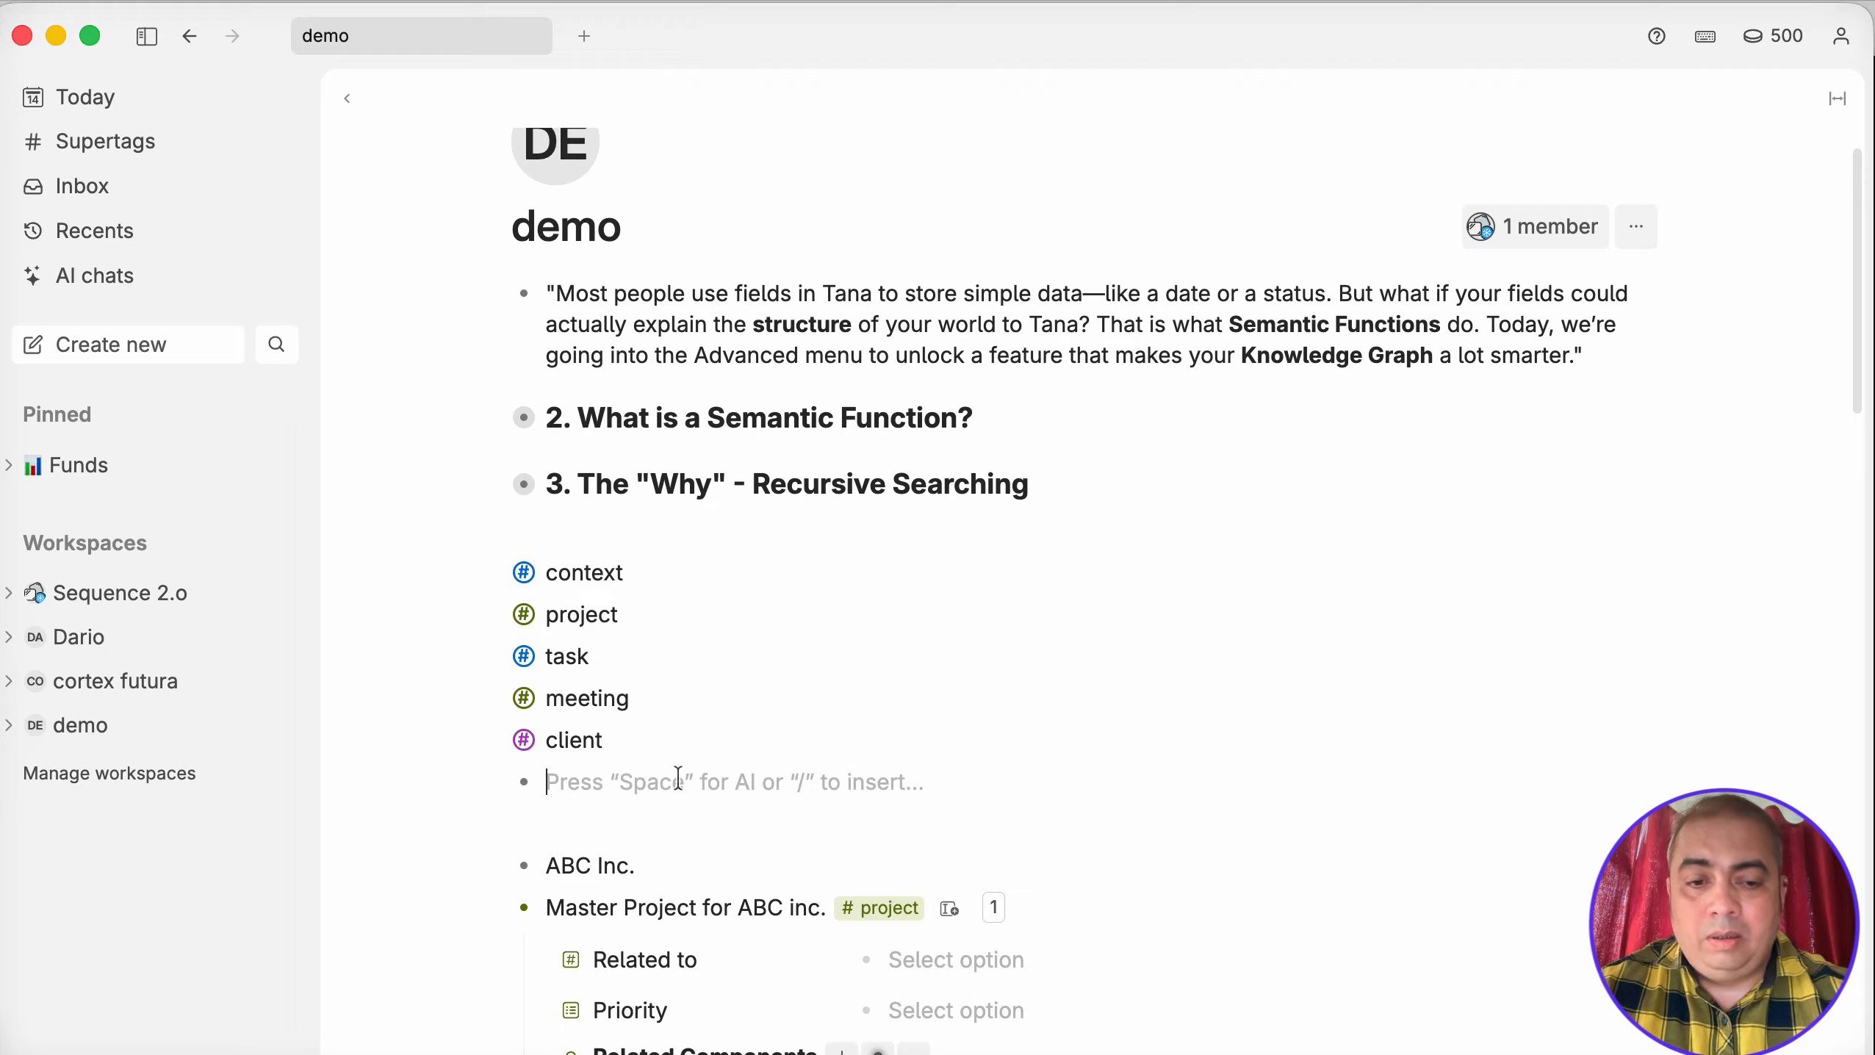
text(company)
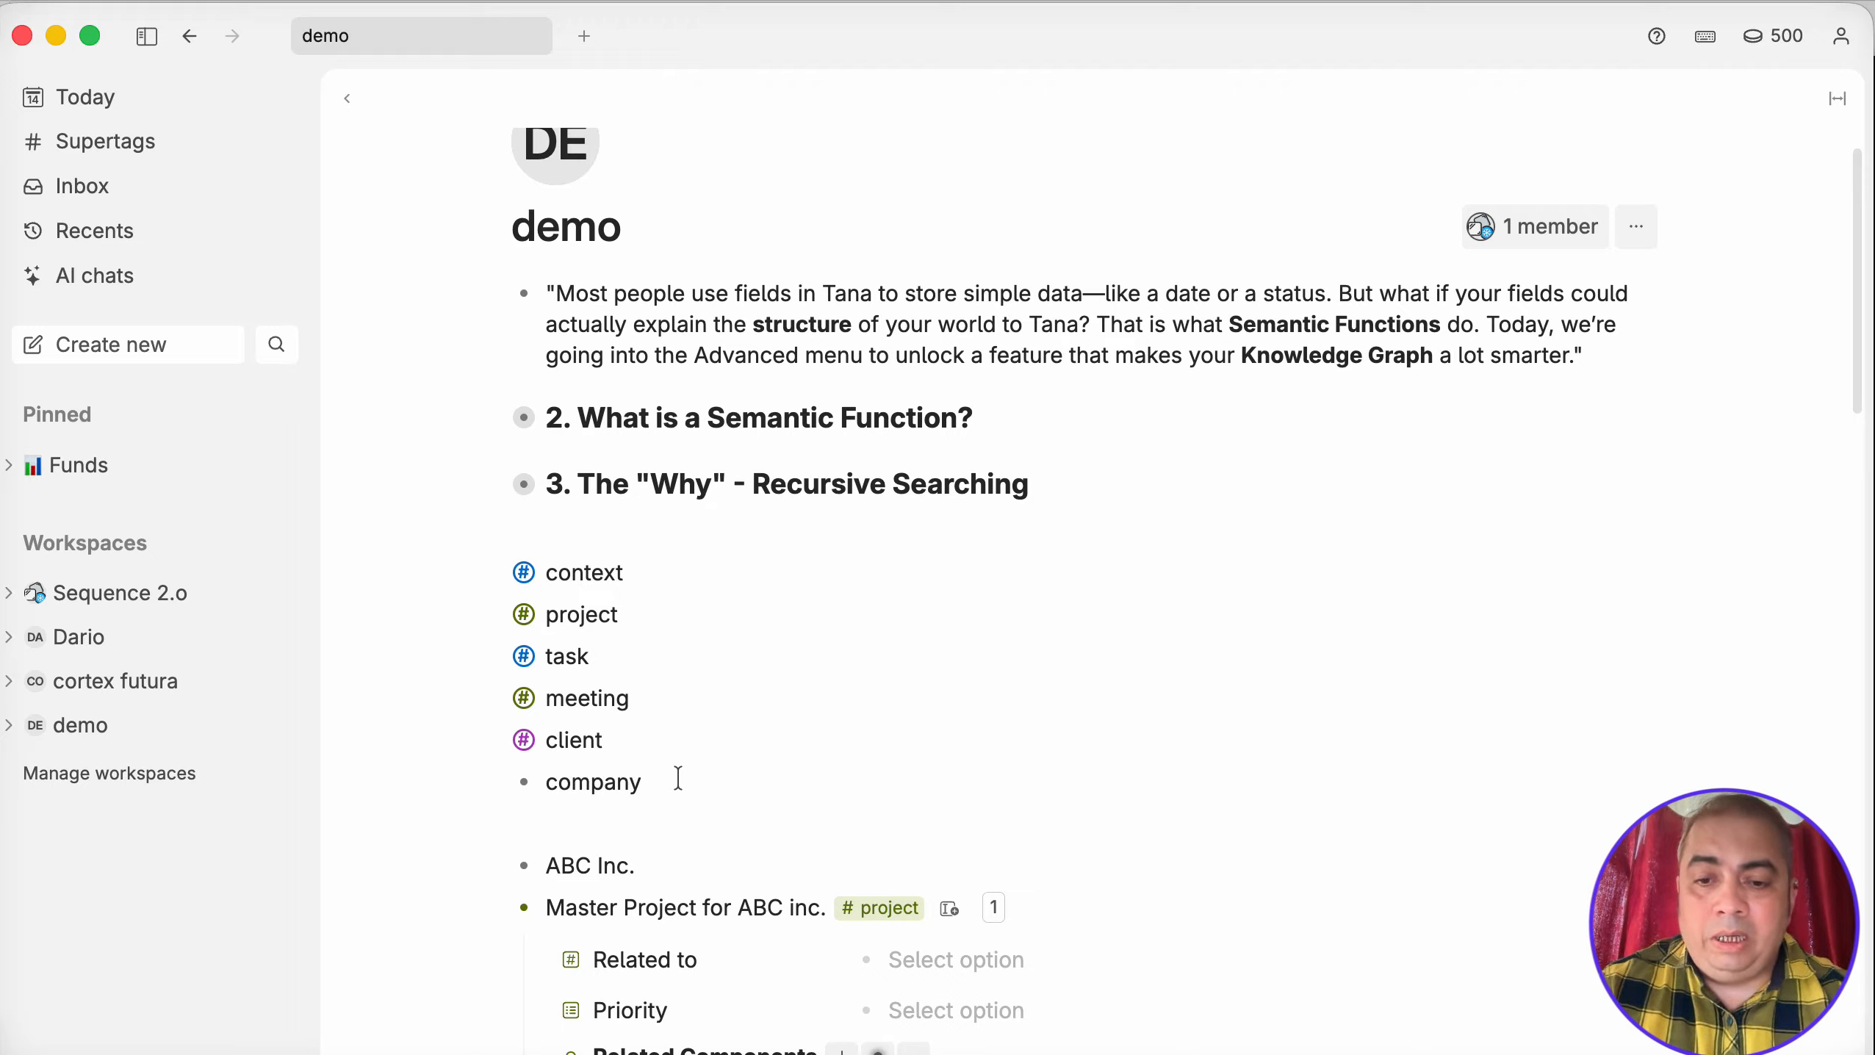
text(#)
key(BackSpace)
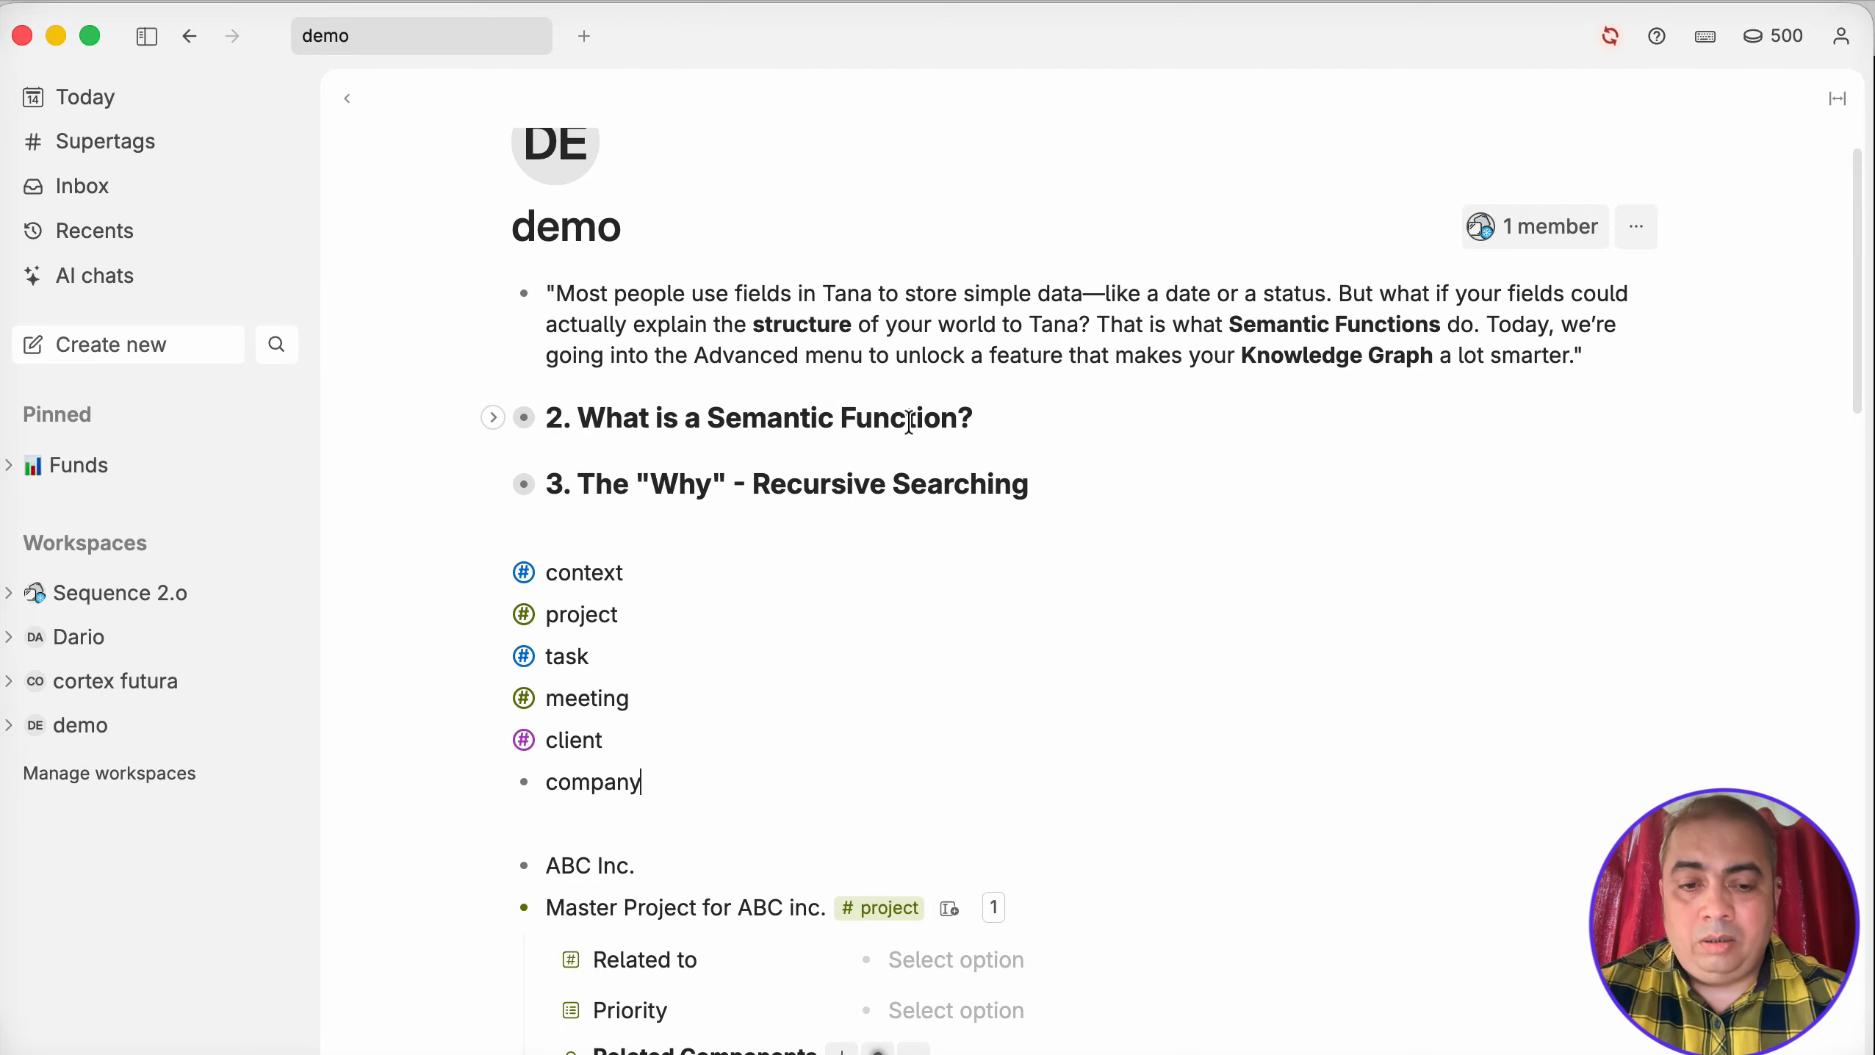
text(co)
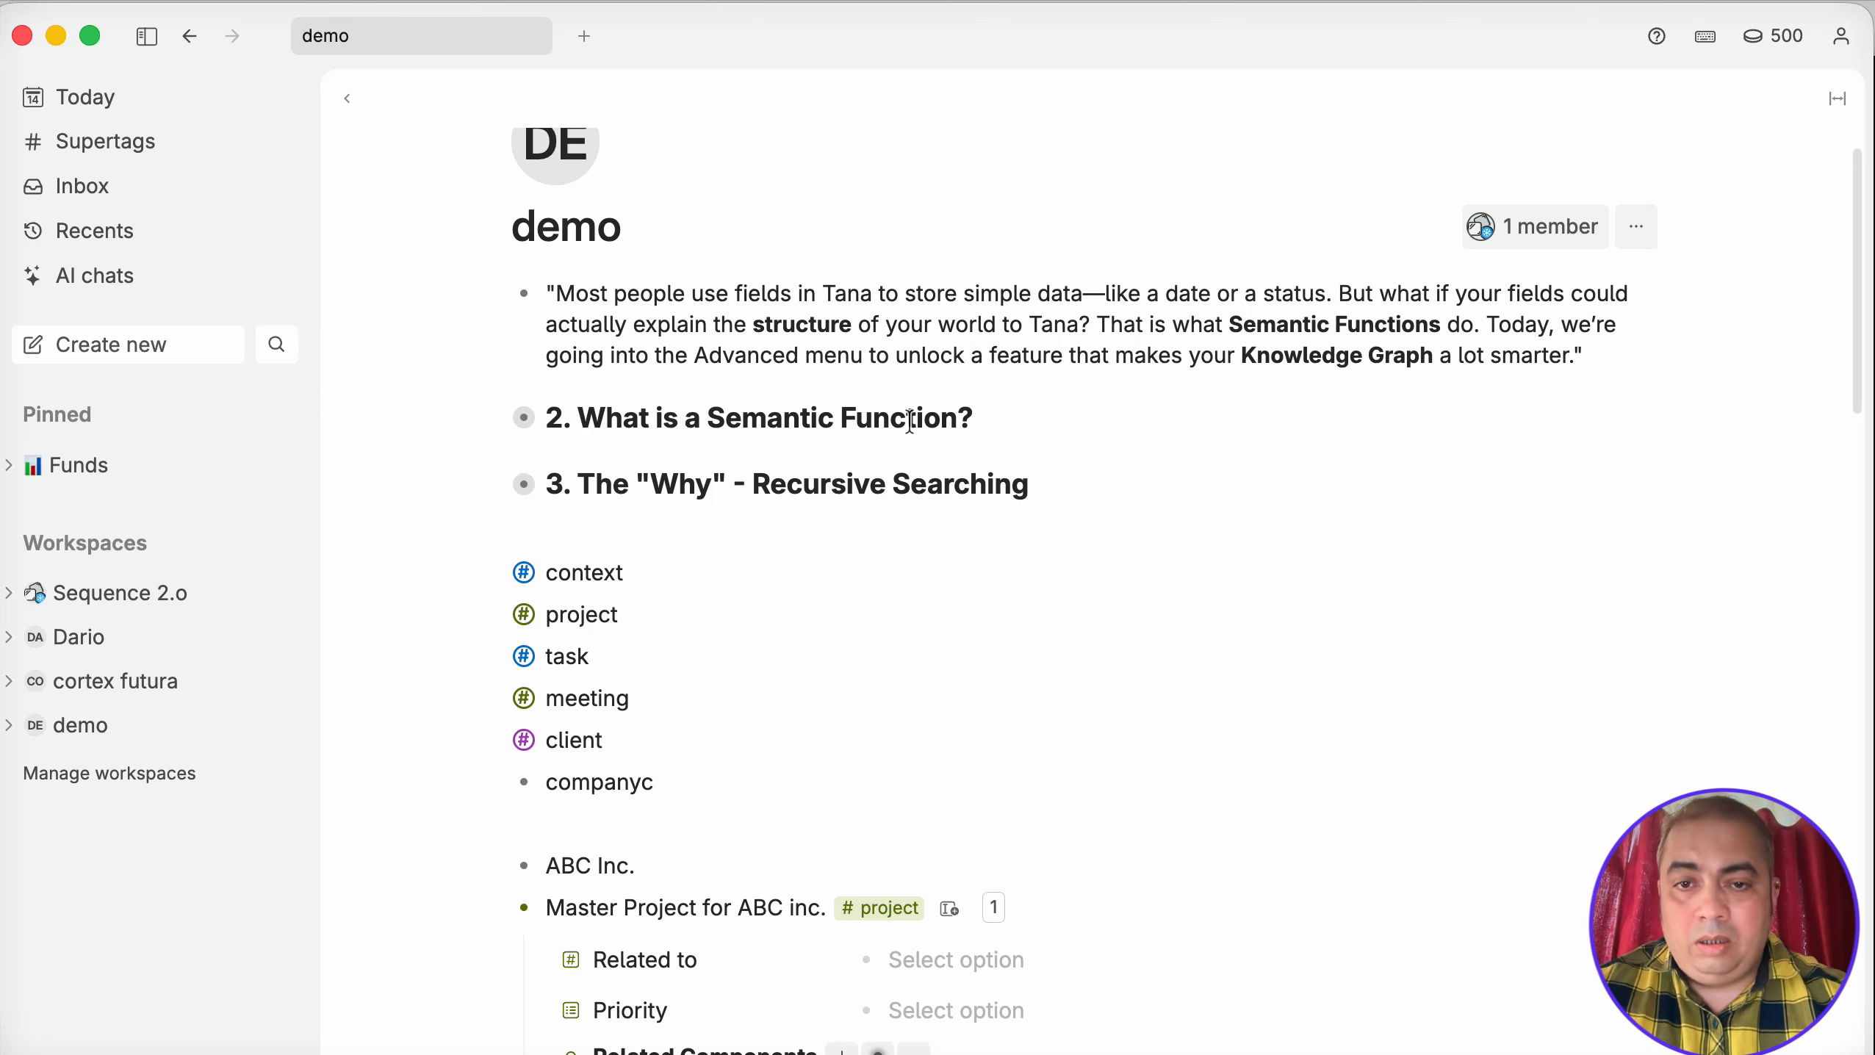
key(super+k)
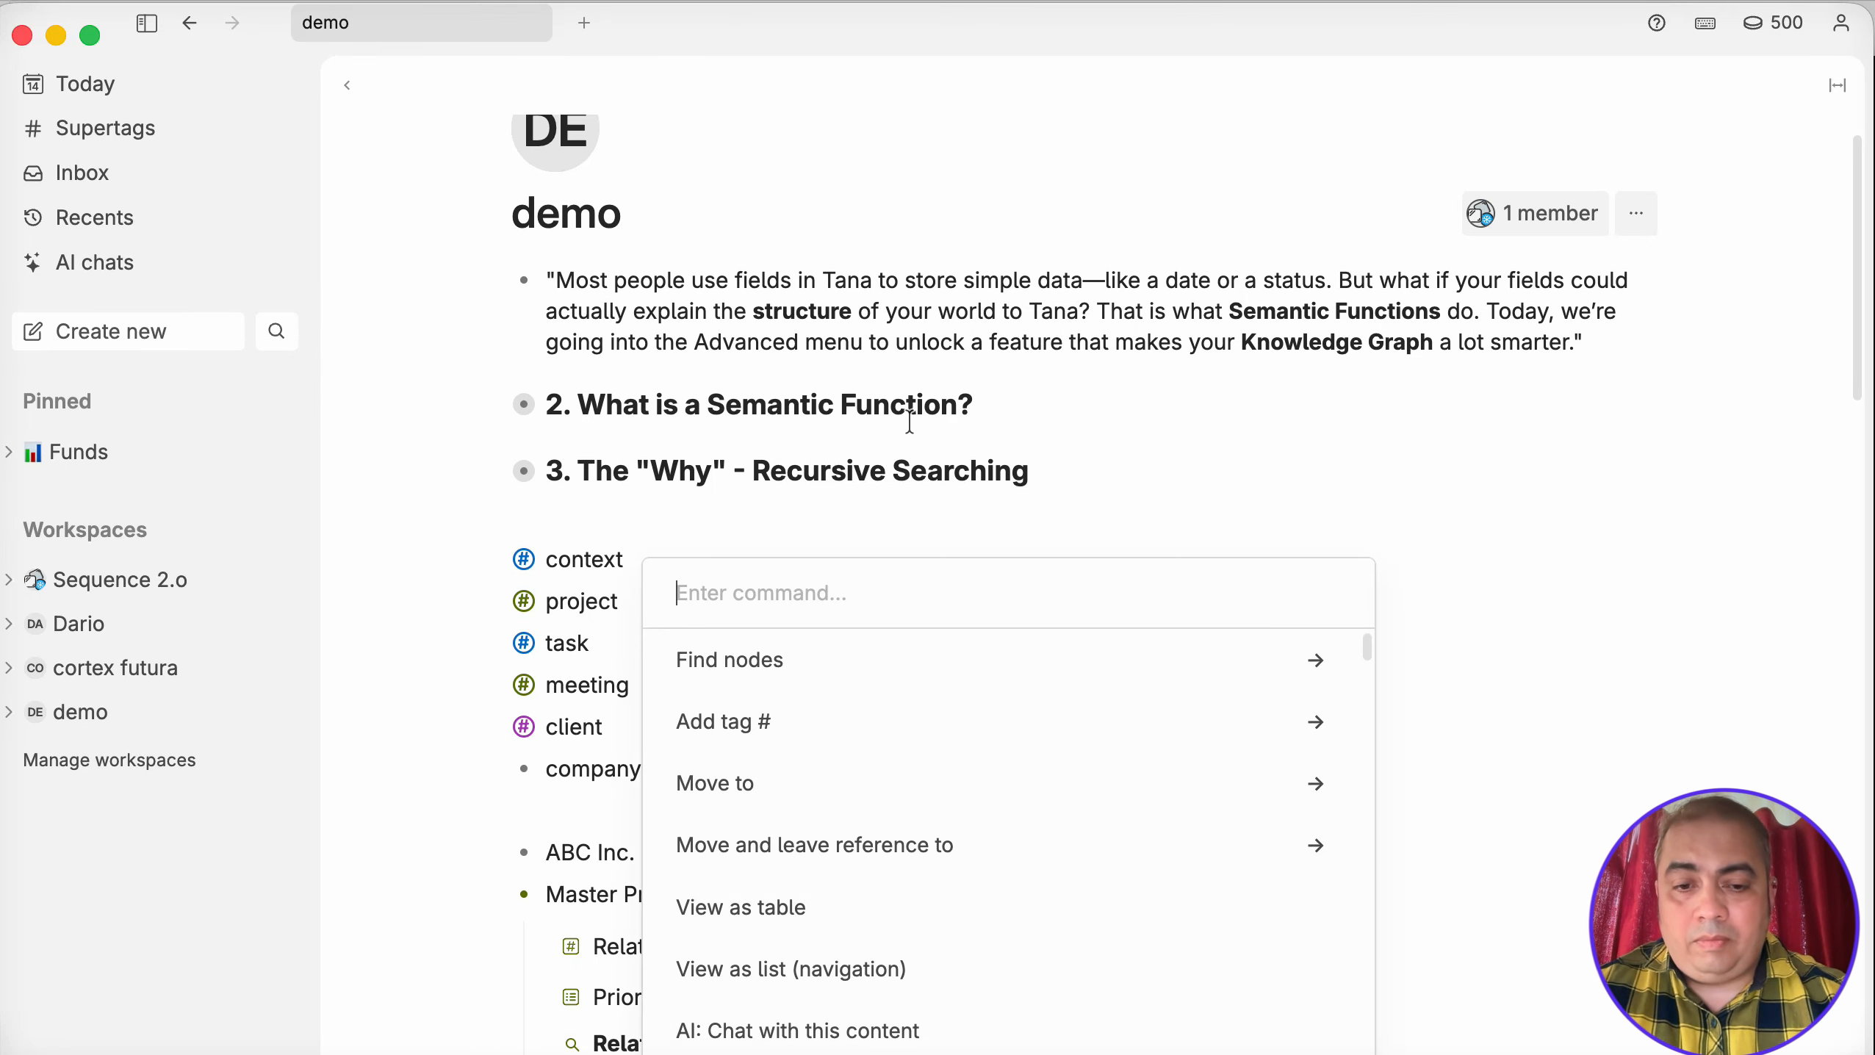
text(con)
key(Down)
key(Down)
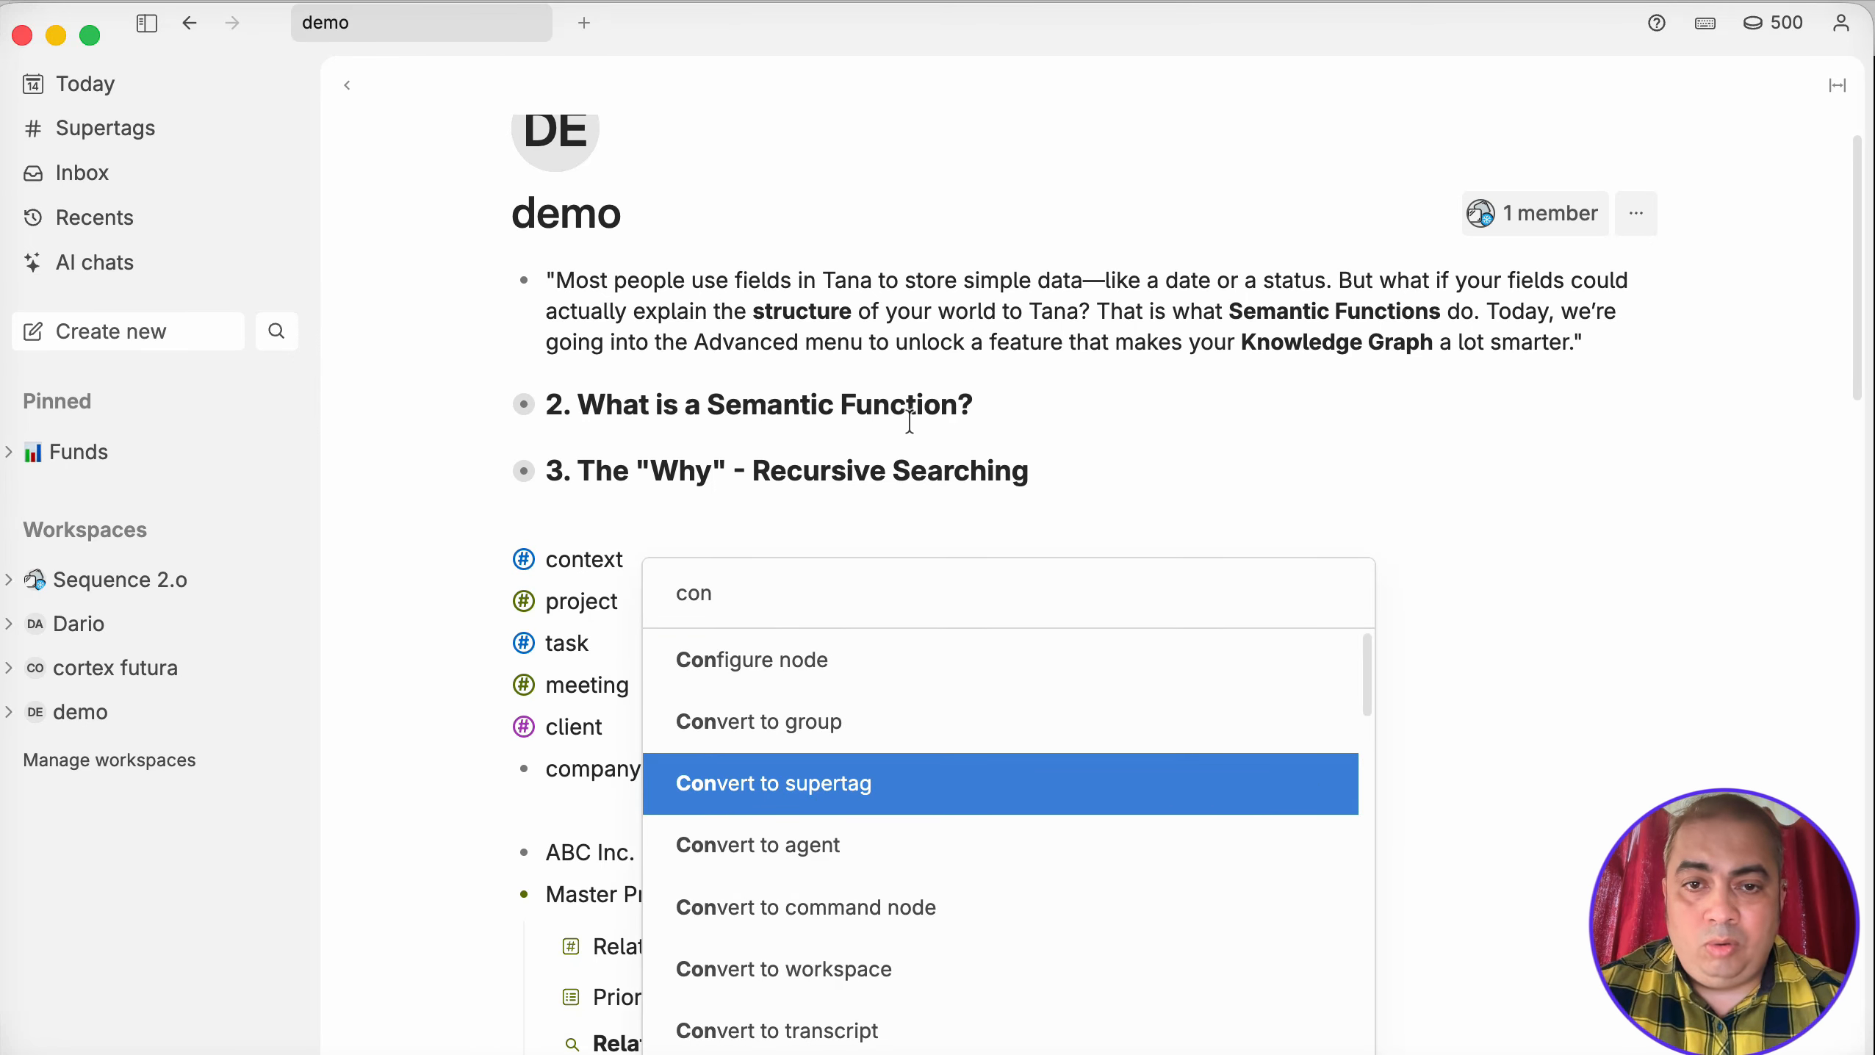
key(Return)
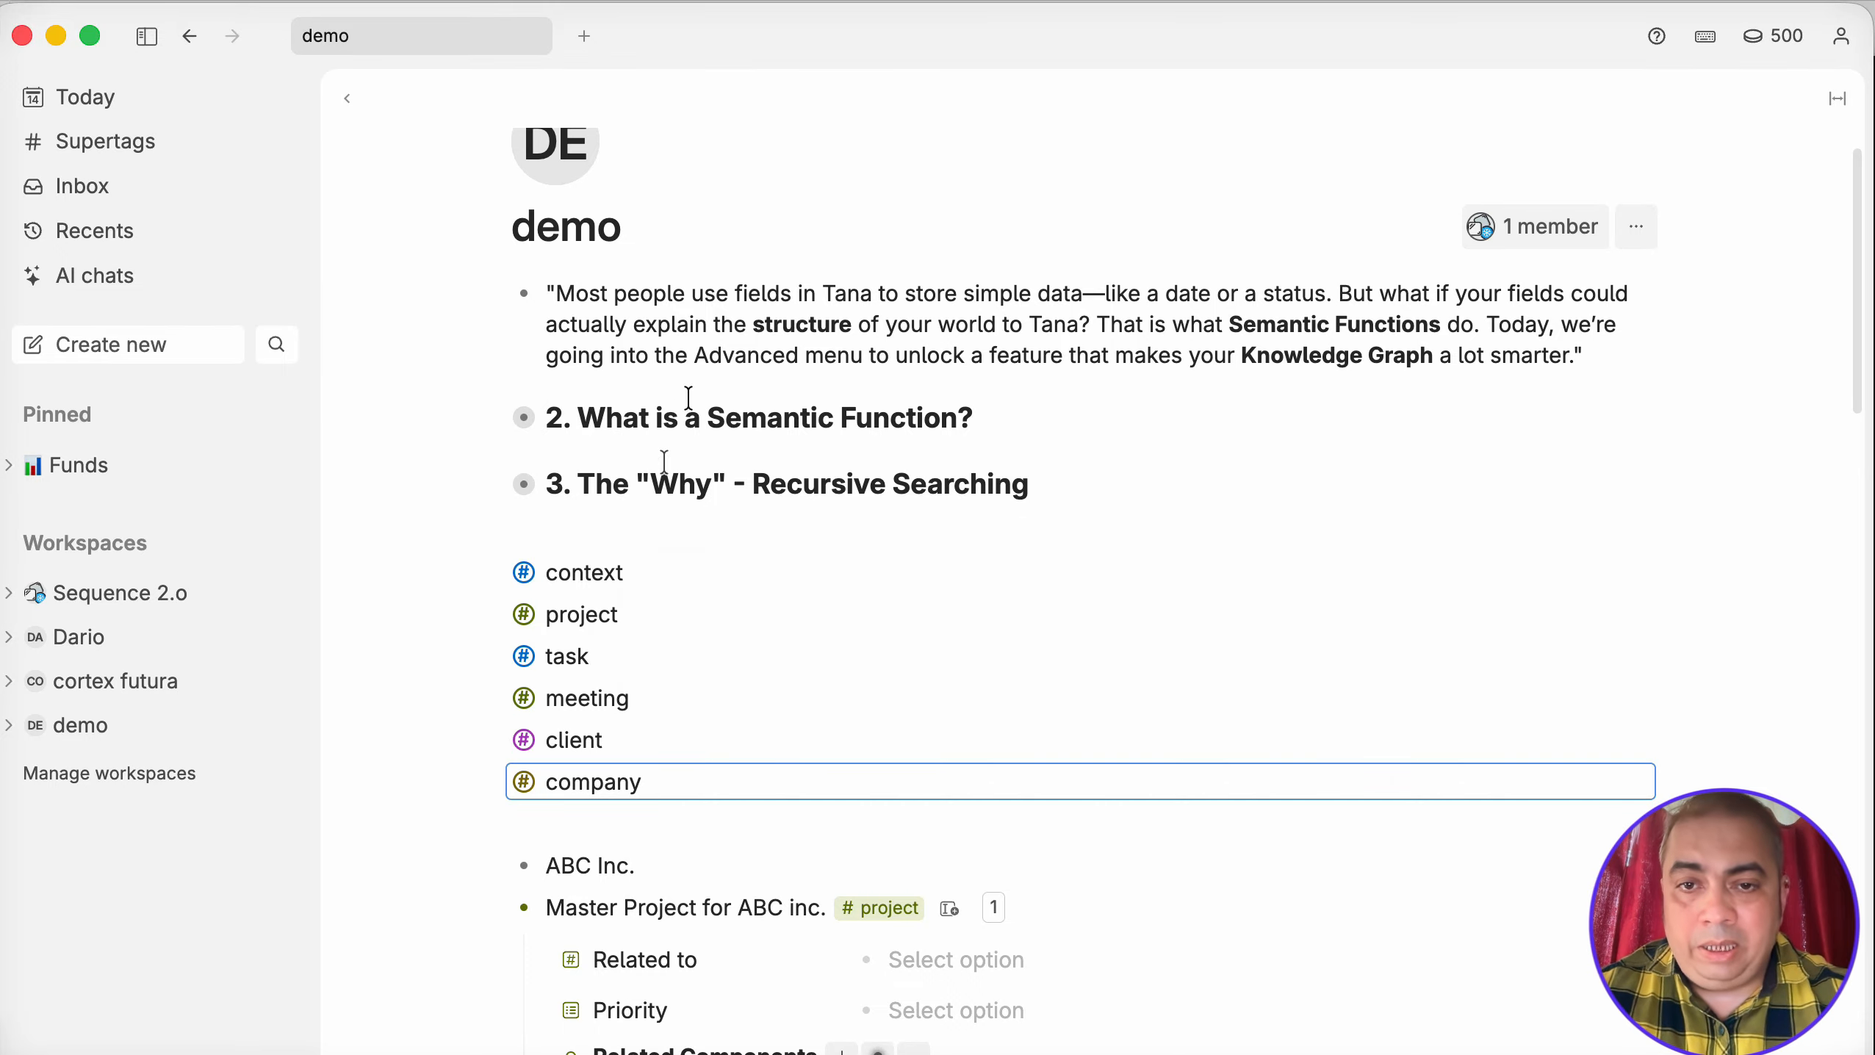
Configure the company supertag to extend from context and close its configuration.
click(524, 784)
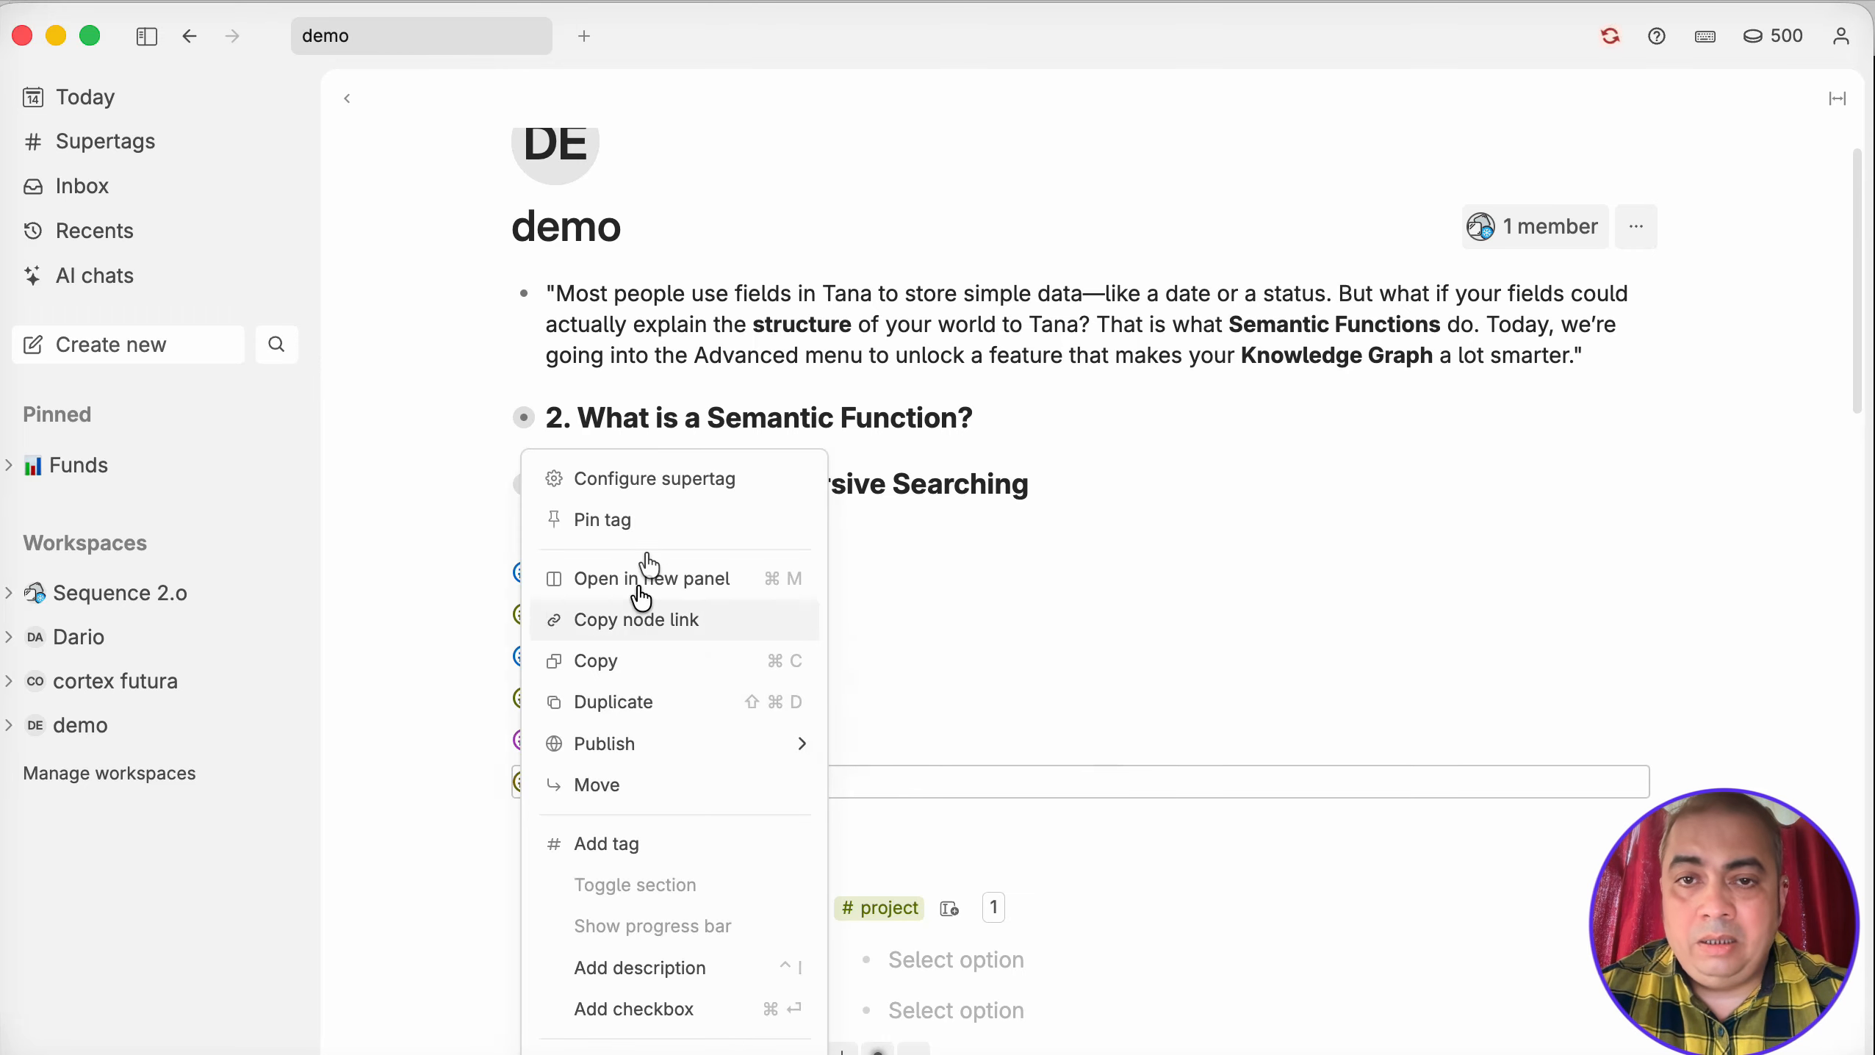
click(669, 482)
click(1344, 521)
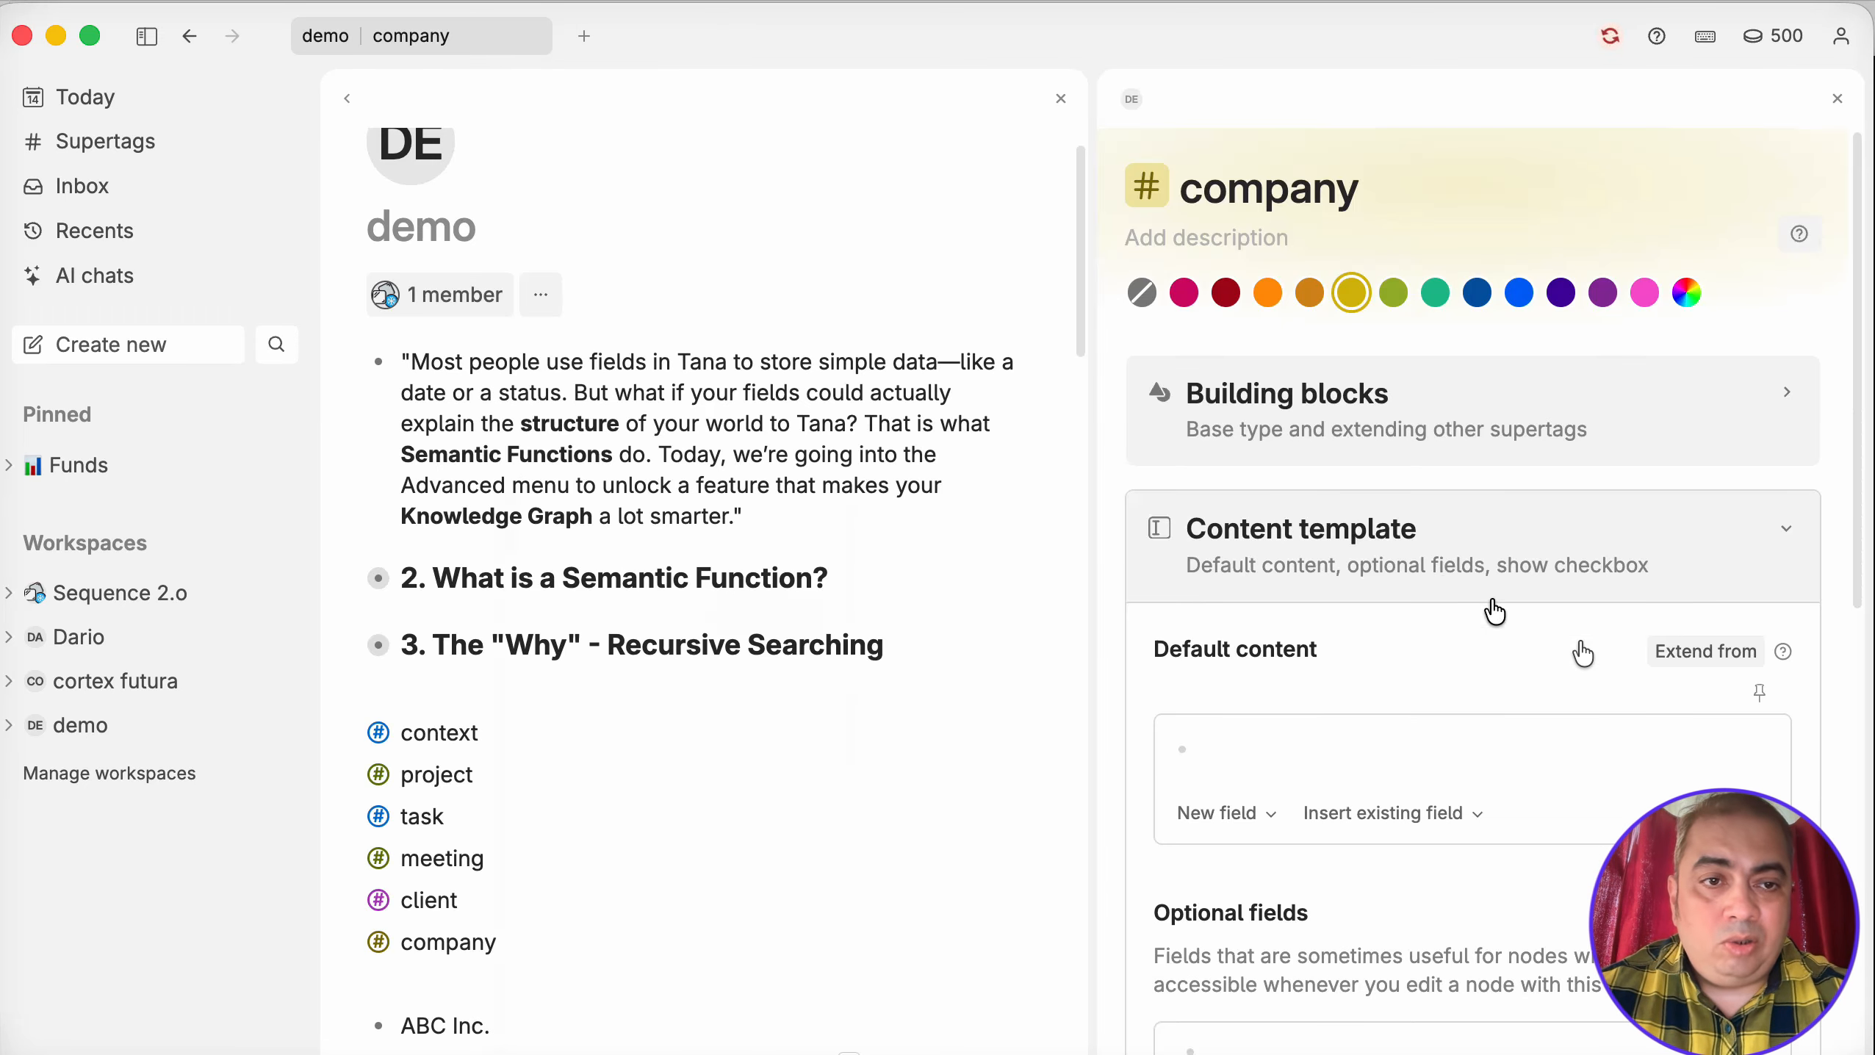
click(1701, 654)
text(con)
key(Return)
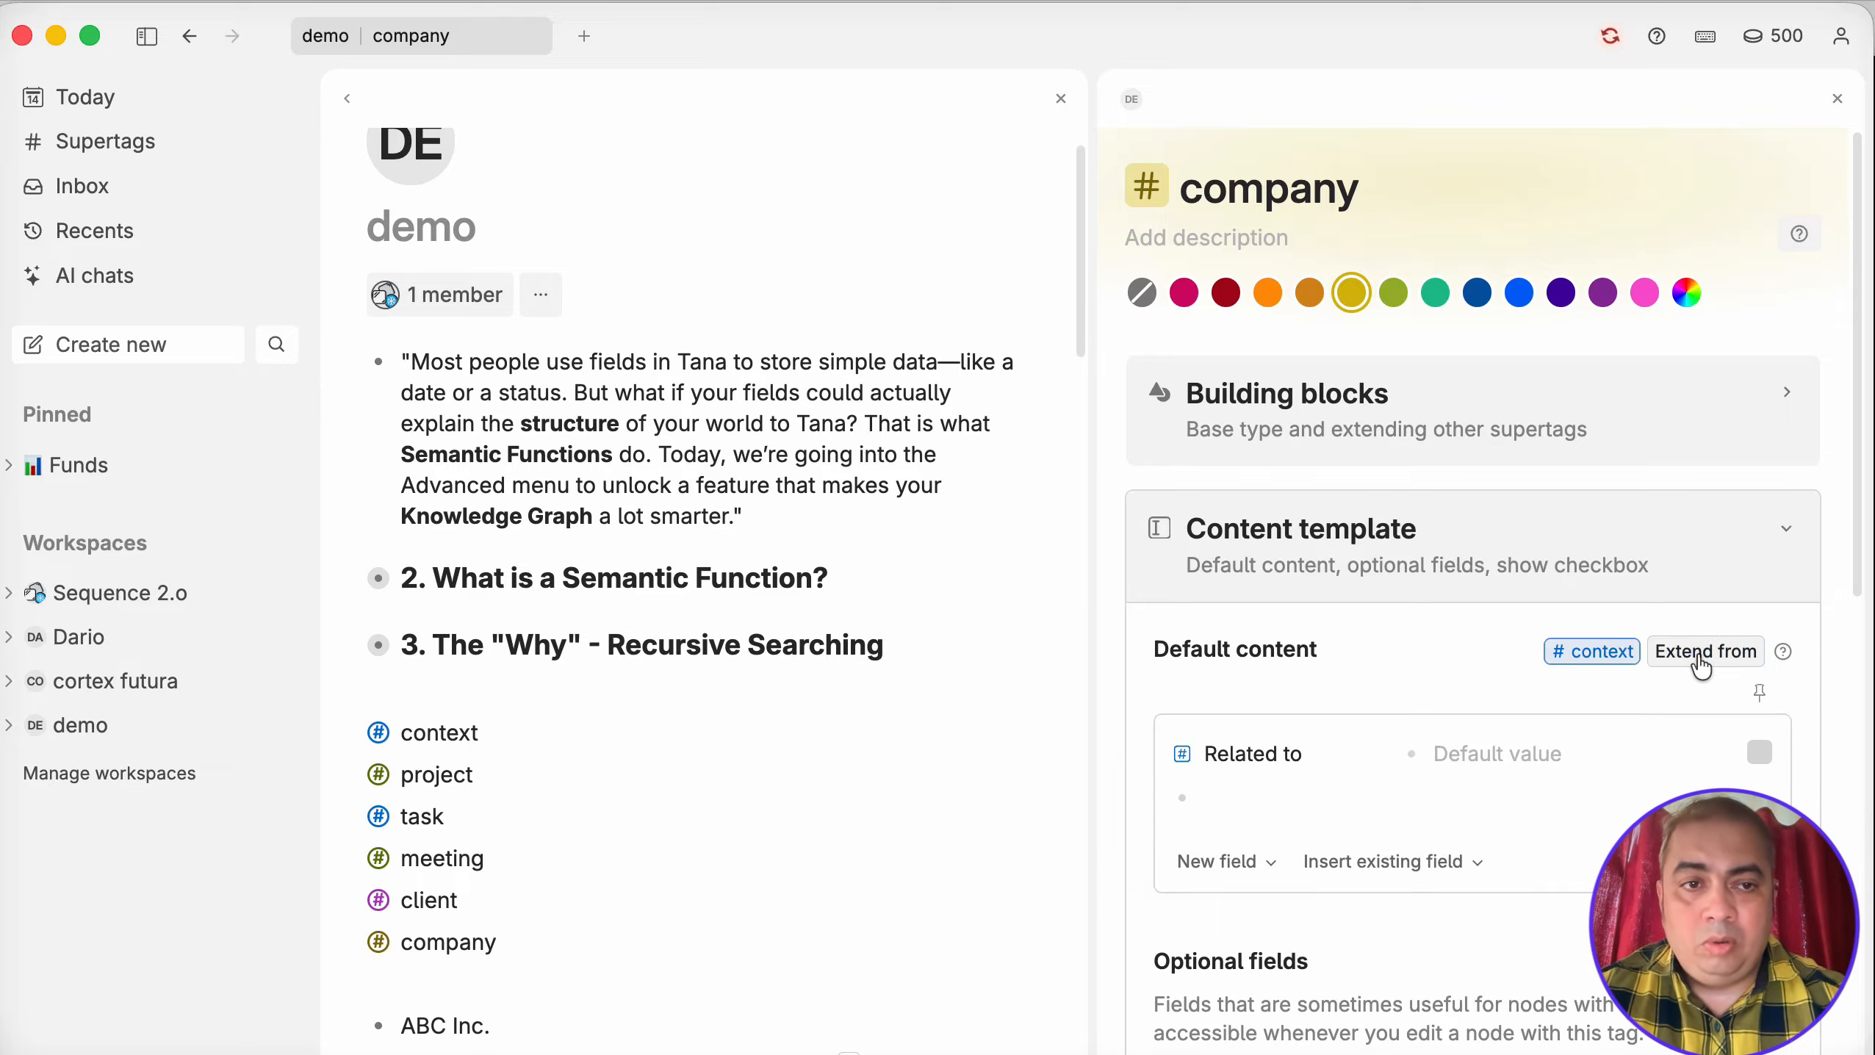
click(1838, 98)
scroll(1216, 537, down, 10)
scroll(1106, 589, down, 5)
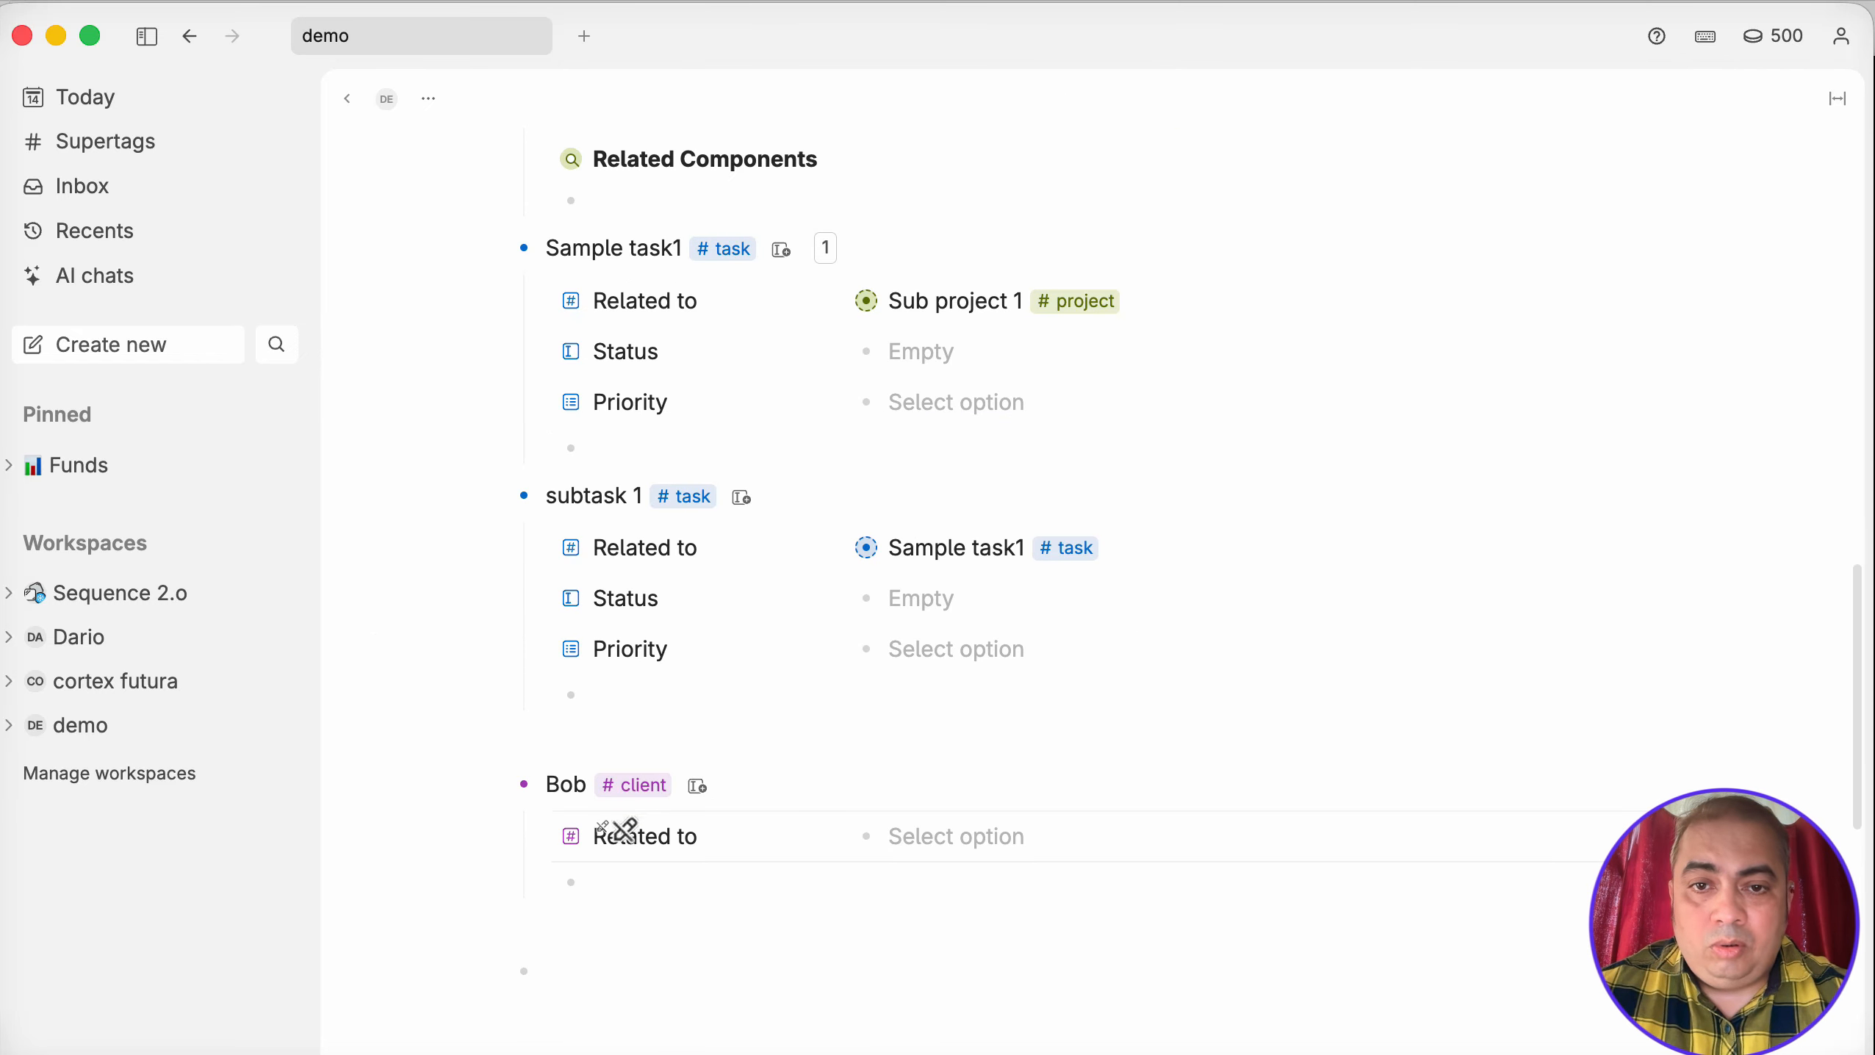
click(972, 837)
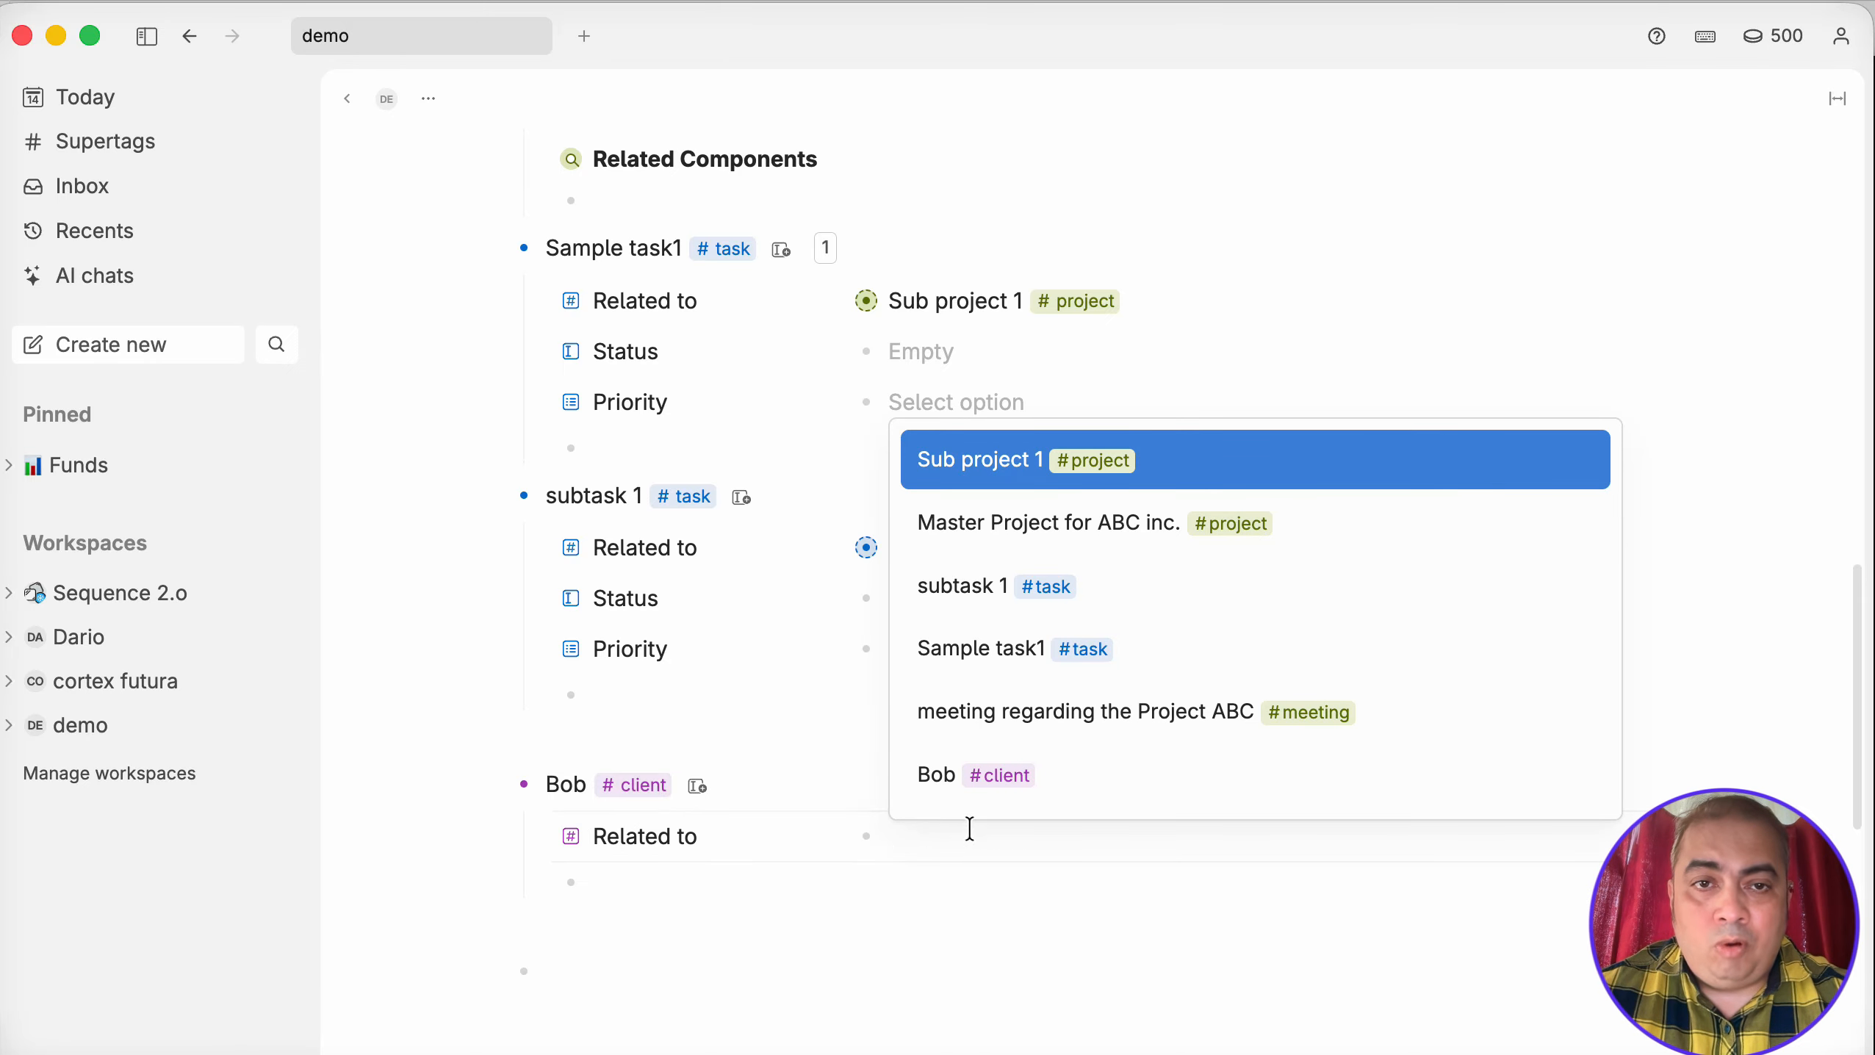
click(854, 918)
Tag the ABC Inc. node with the company supertag.
scroll(842, 913, up, 10)
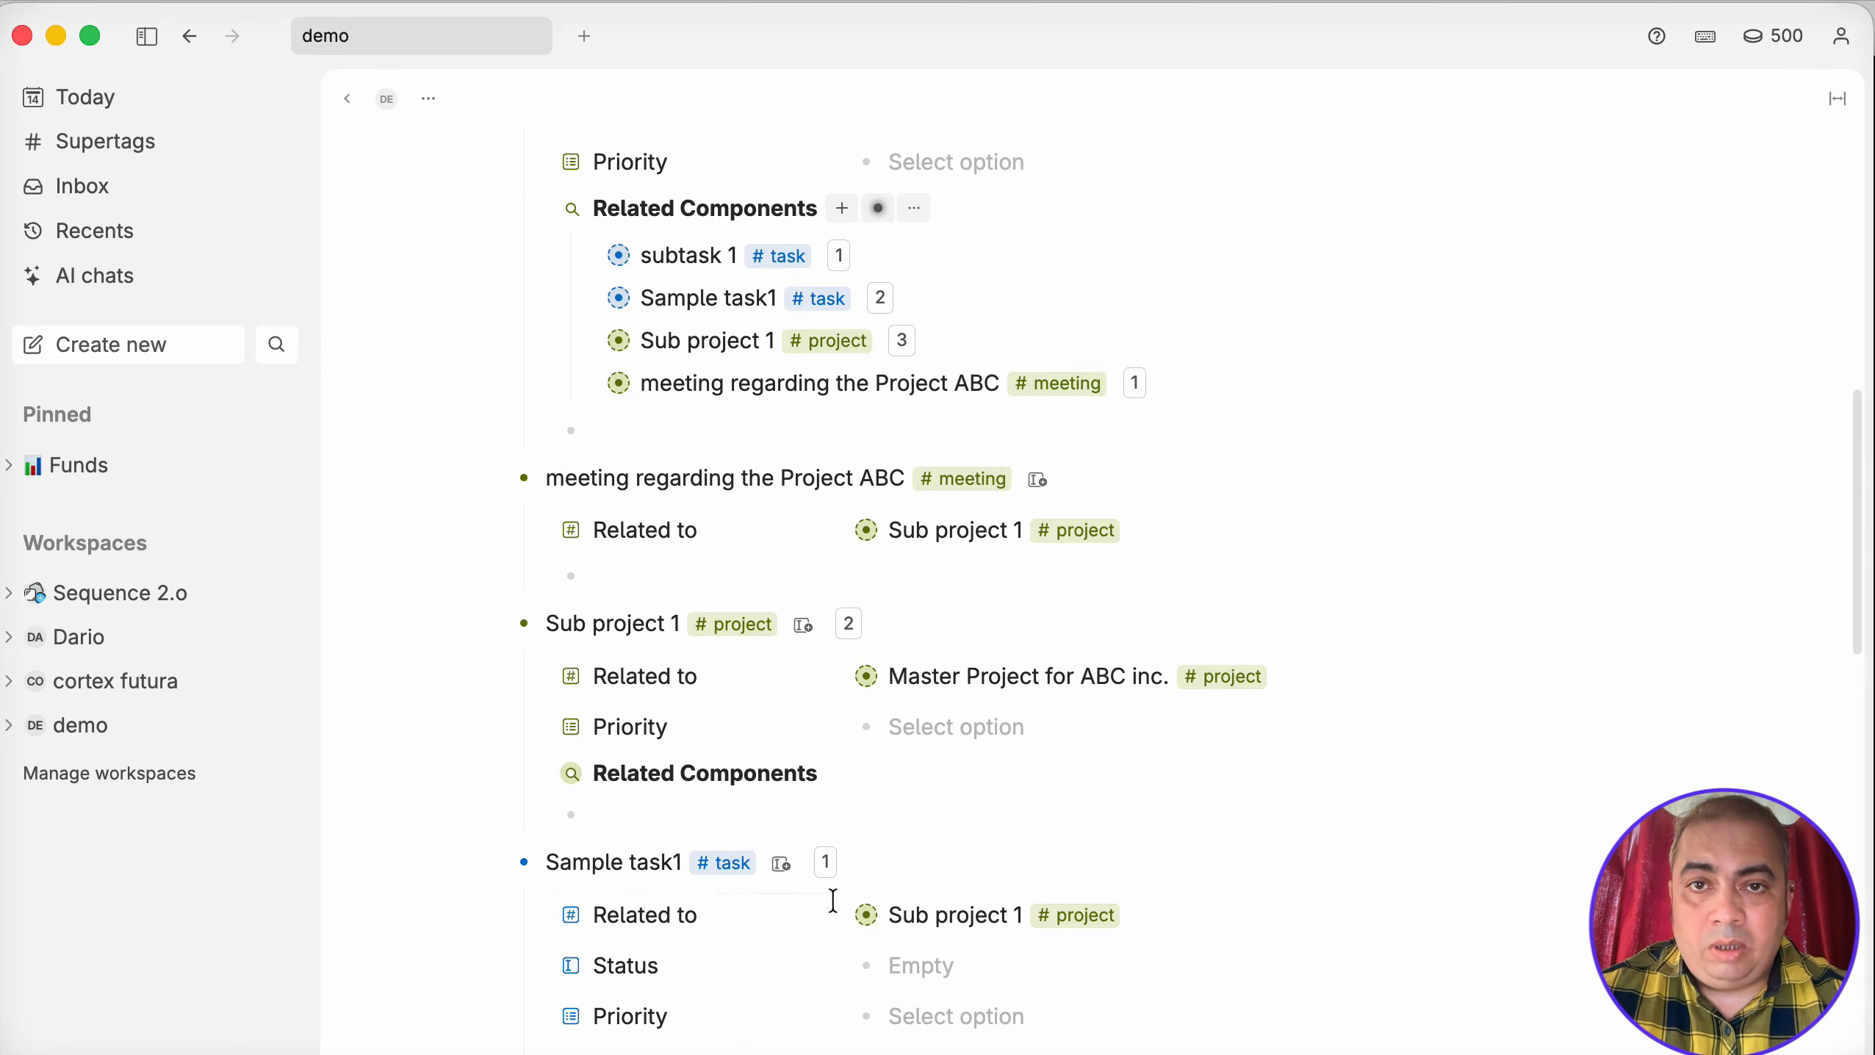
scroll(832, 900, up, 5)
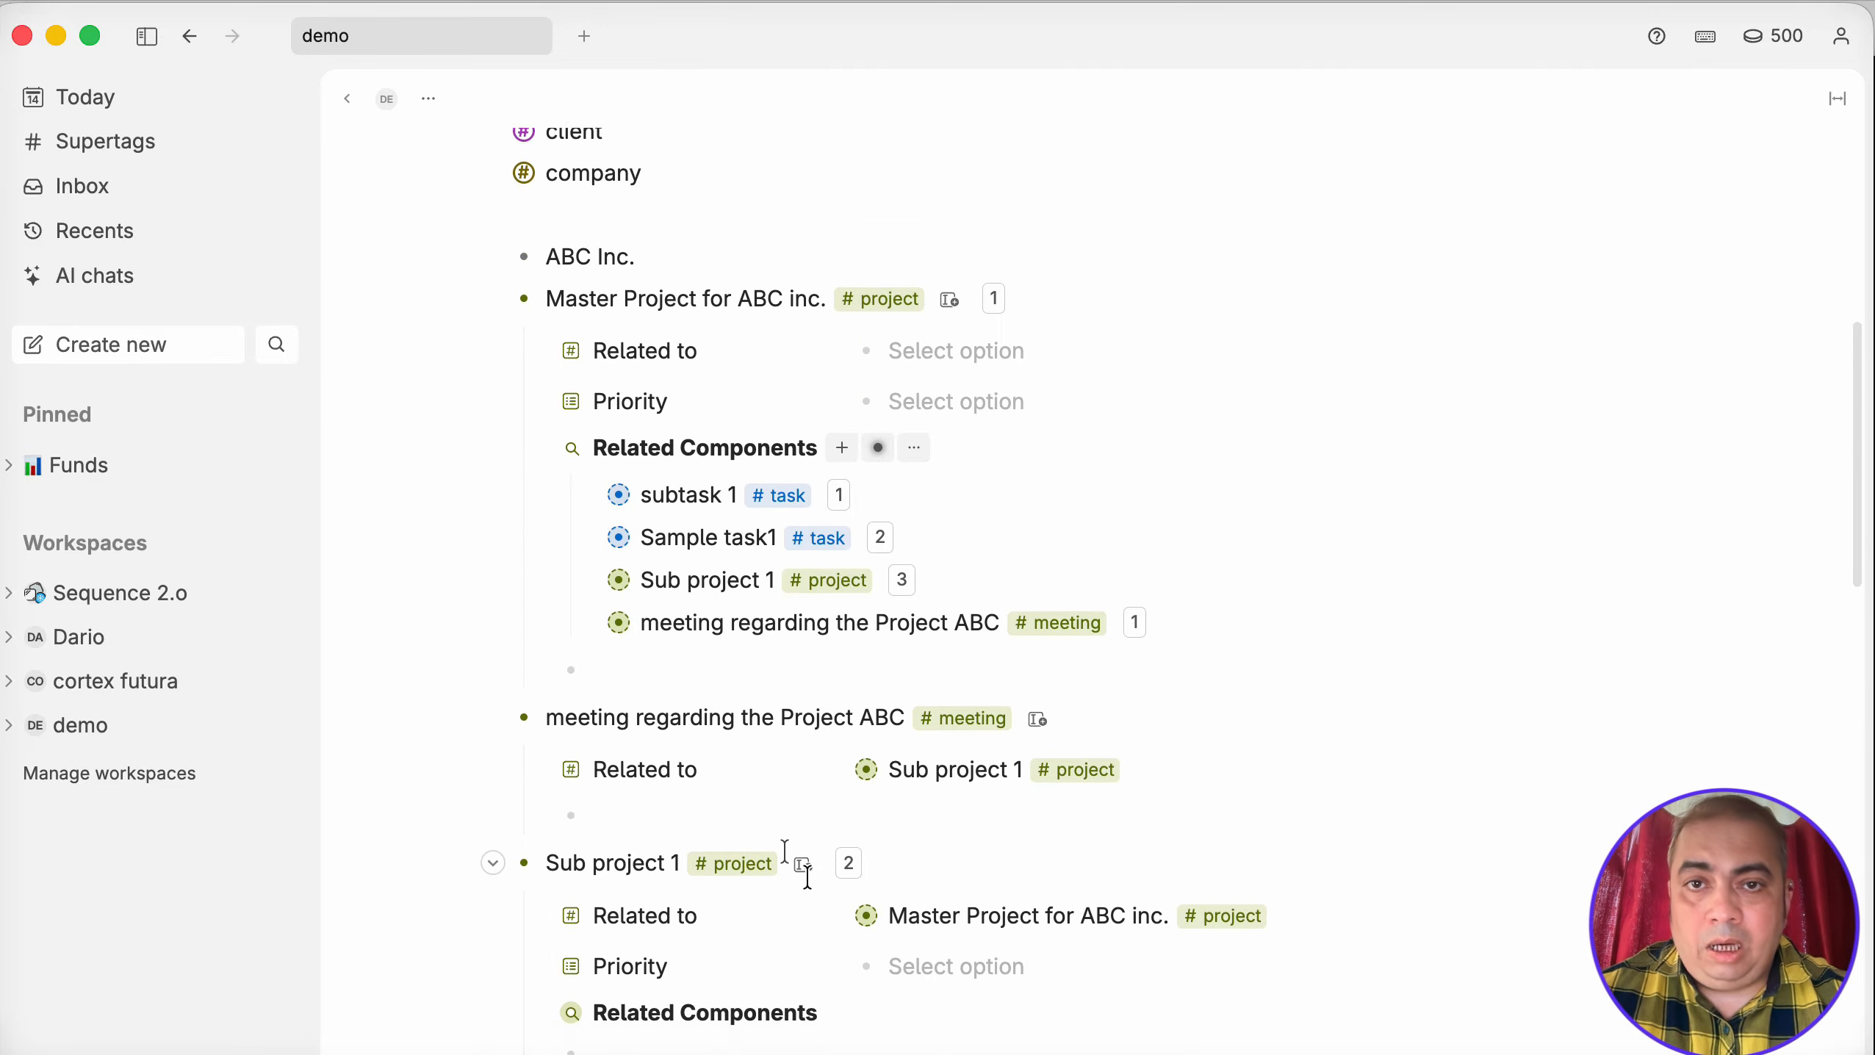
scroll(803, 873, up, 10)
click(678, 916)
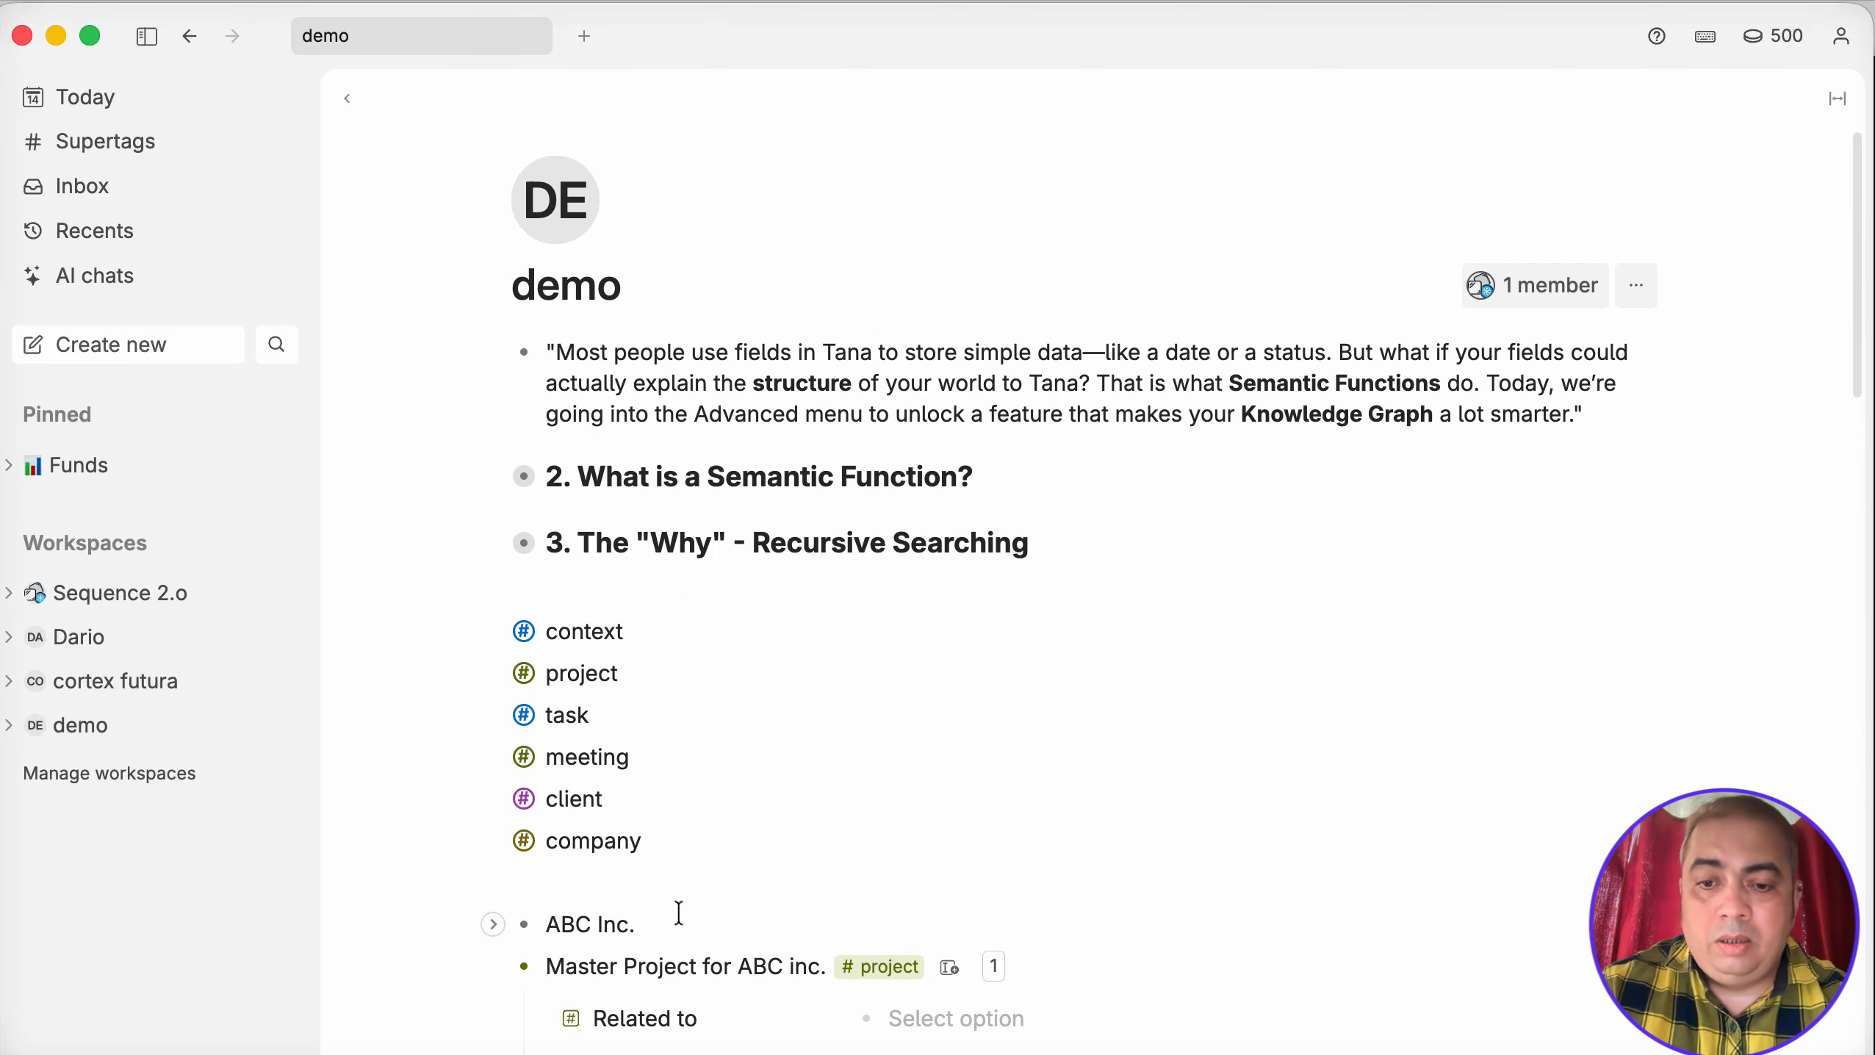
text(#com)
key(Return)
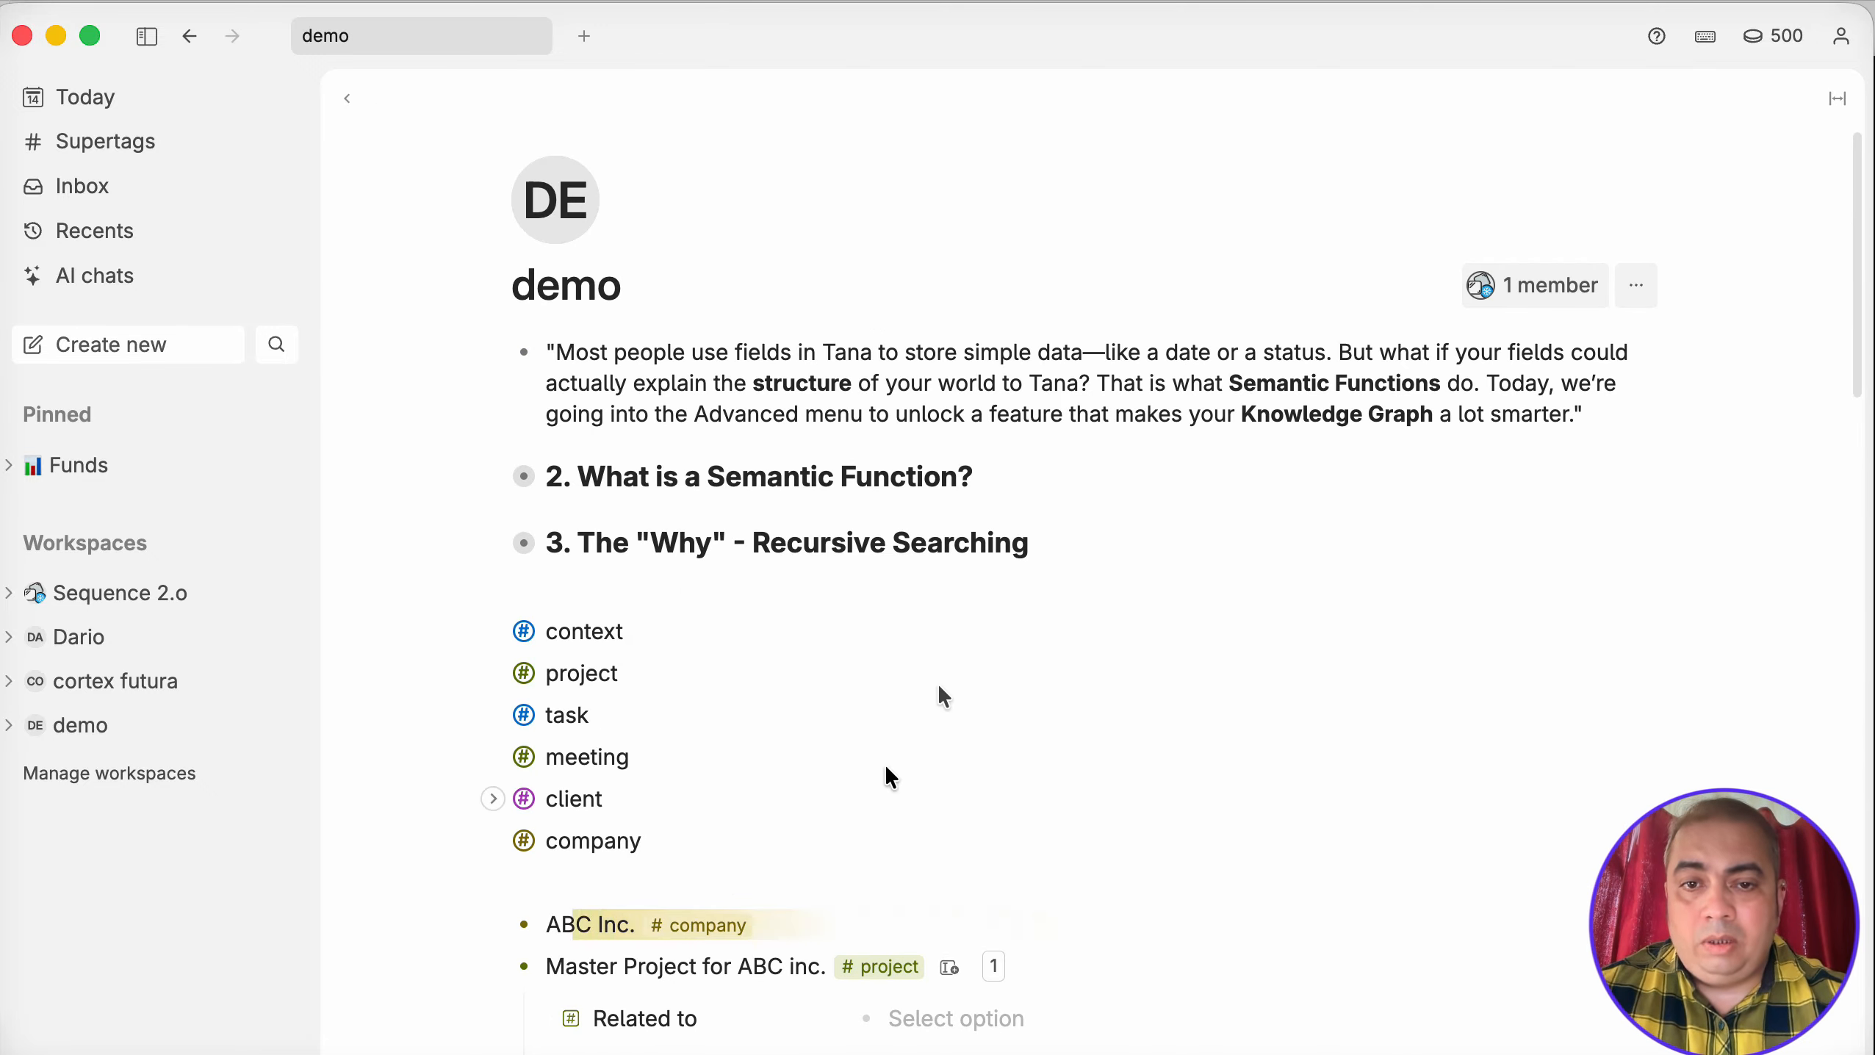
Set the client node's Related to field to ABC Inc. and go back to the master project.
scroll(916, 732, down, 20)
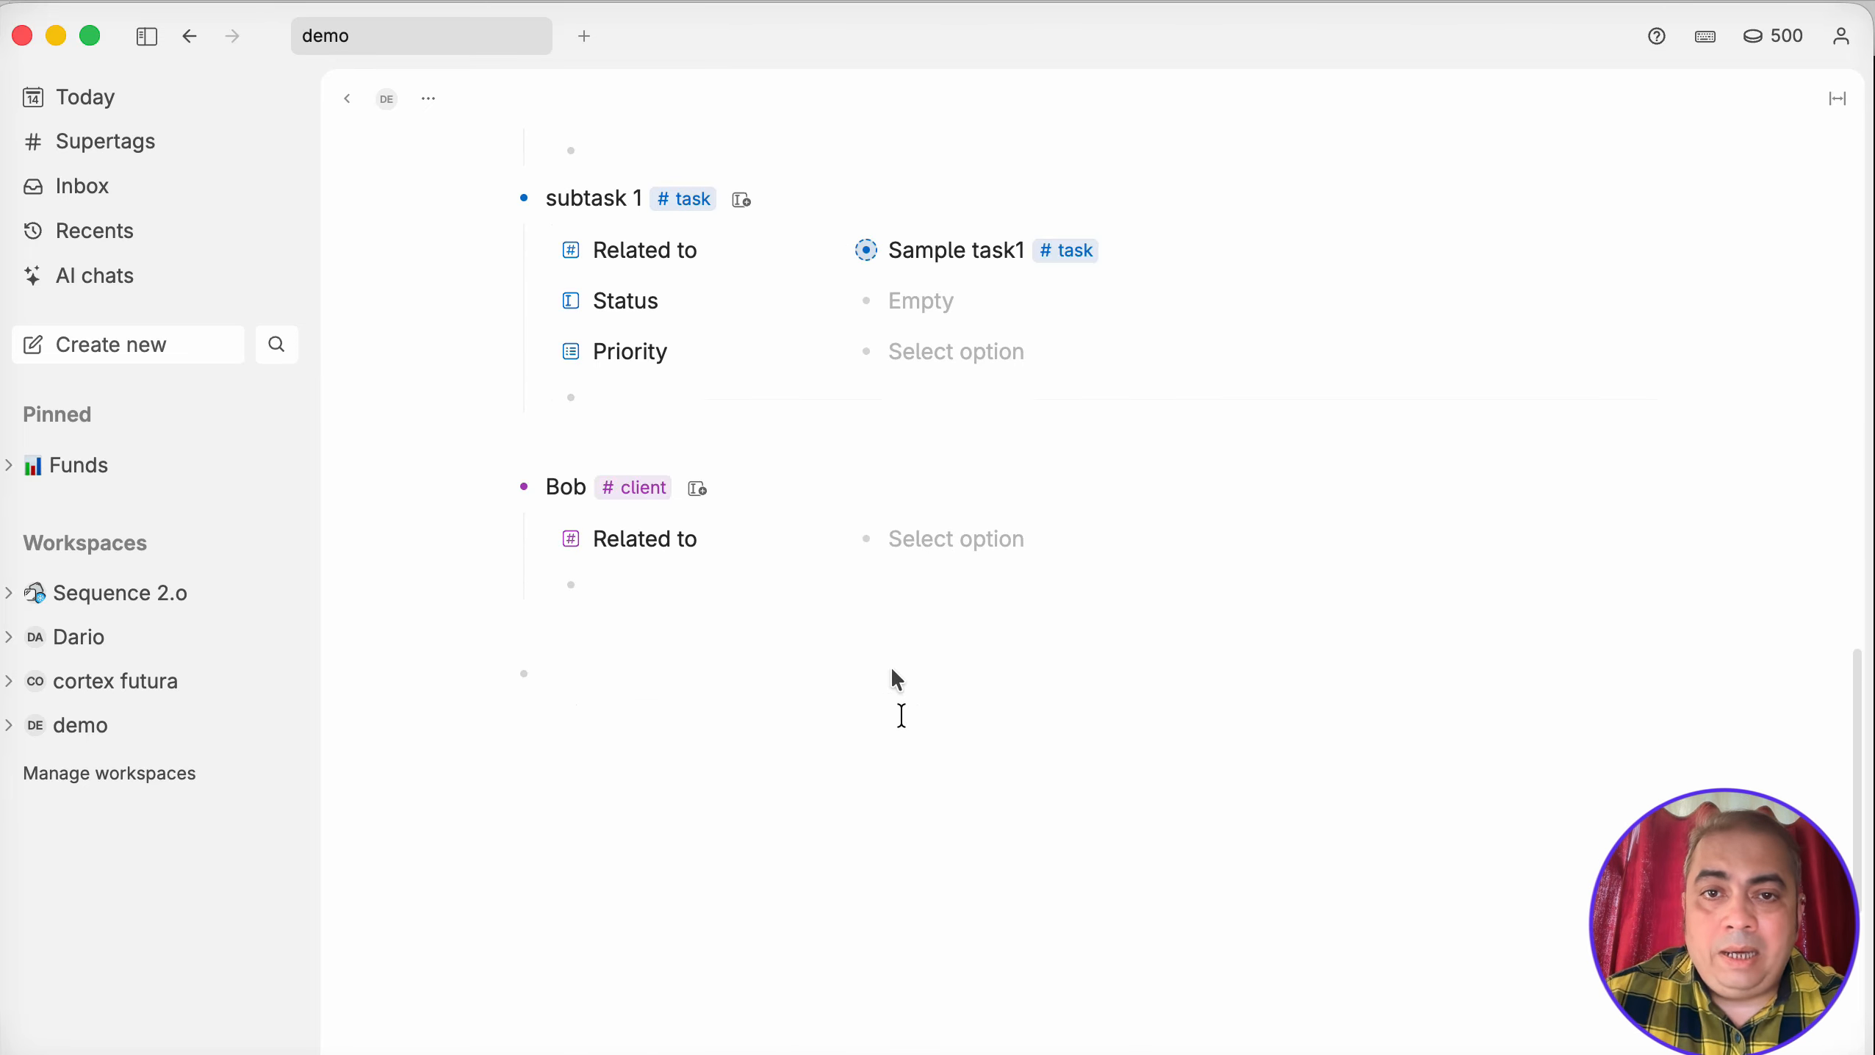
click(964, 539)
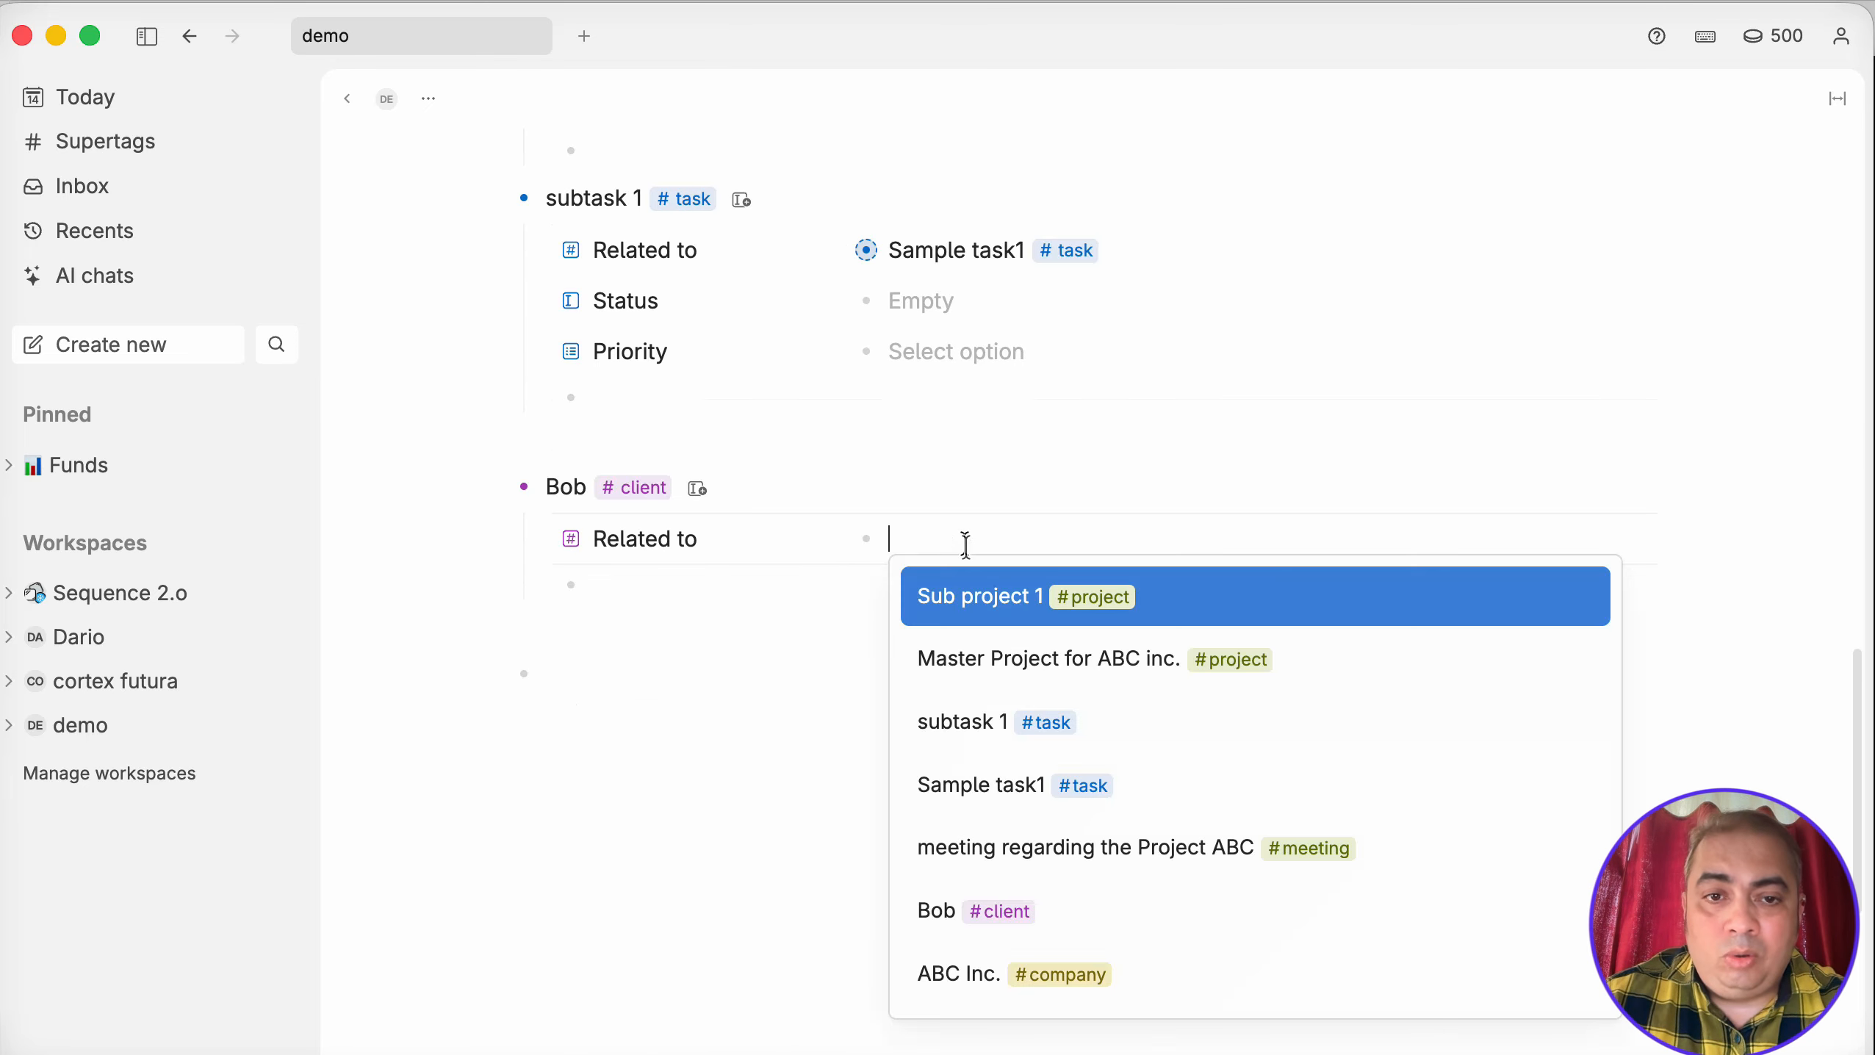
click(954, 971)
scroll(928, 674, up, 20)
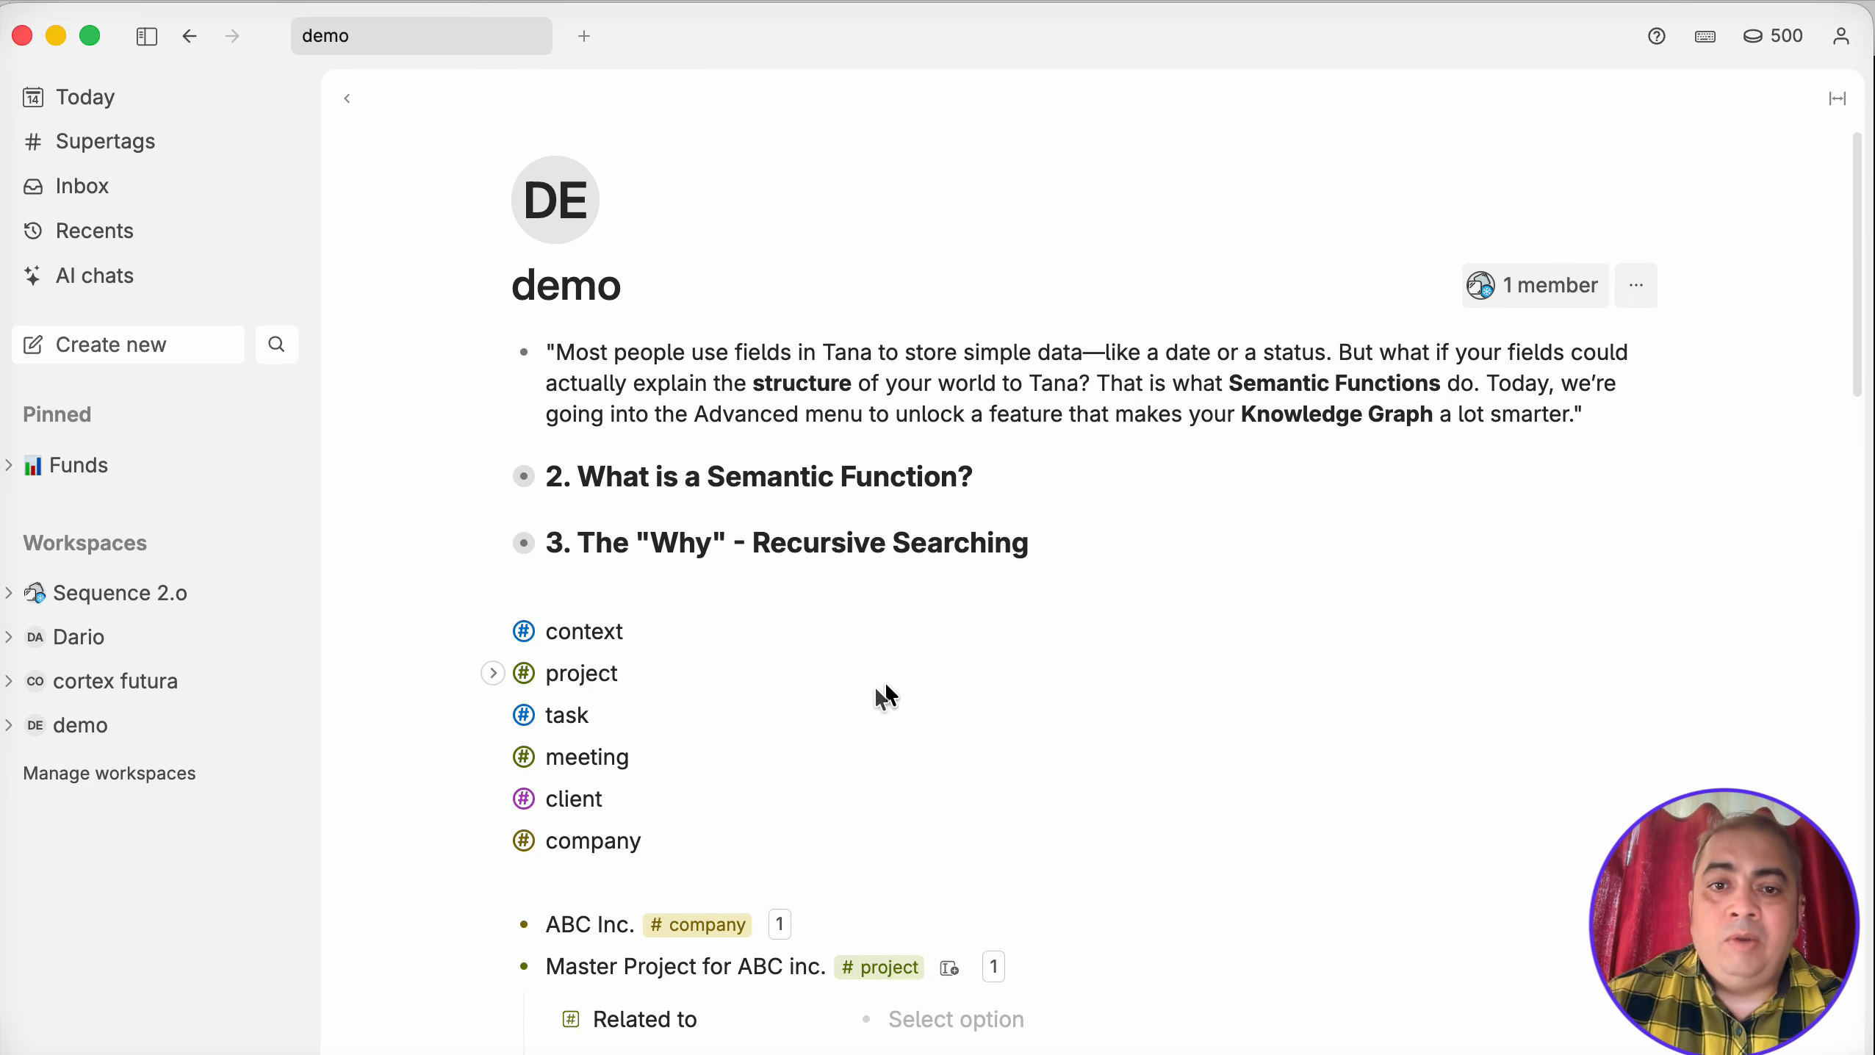
scroll(854, 709, down, 5)
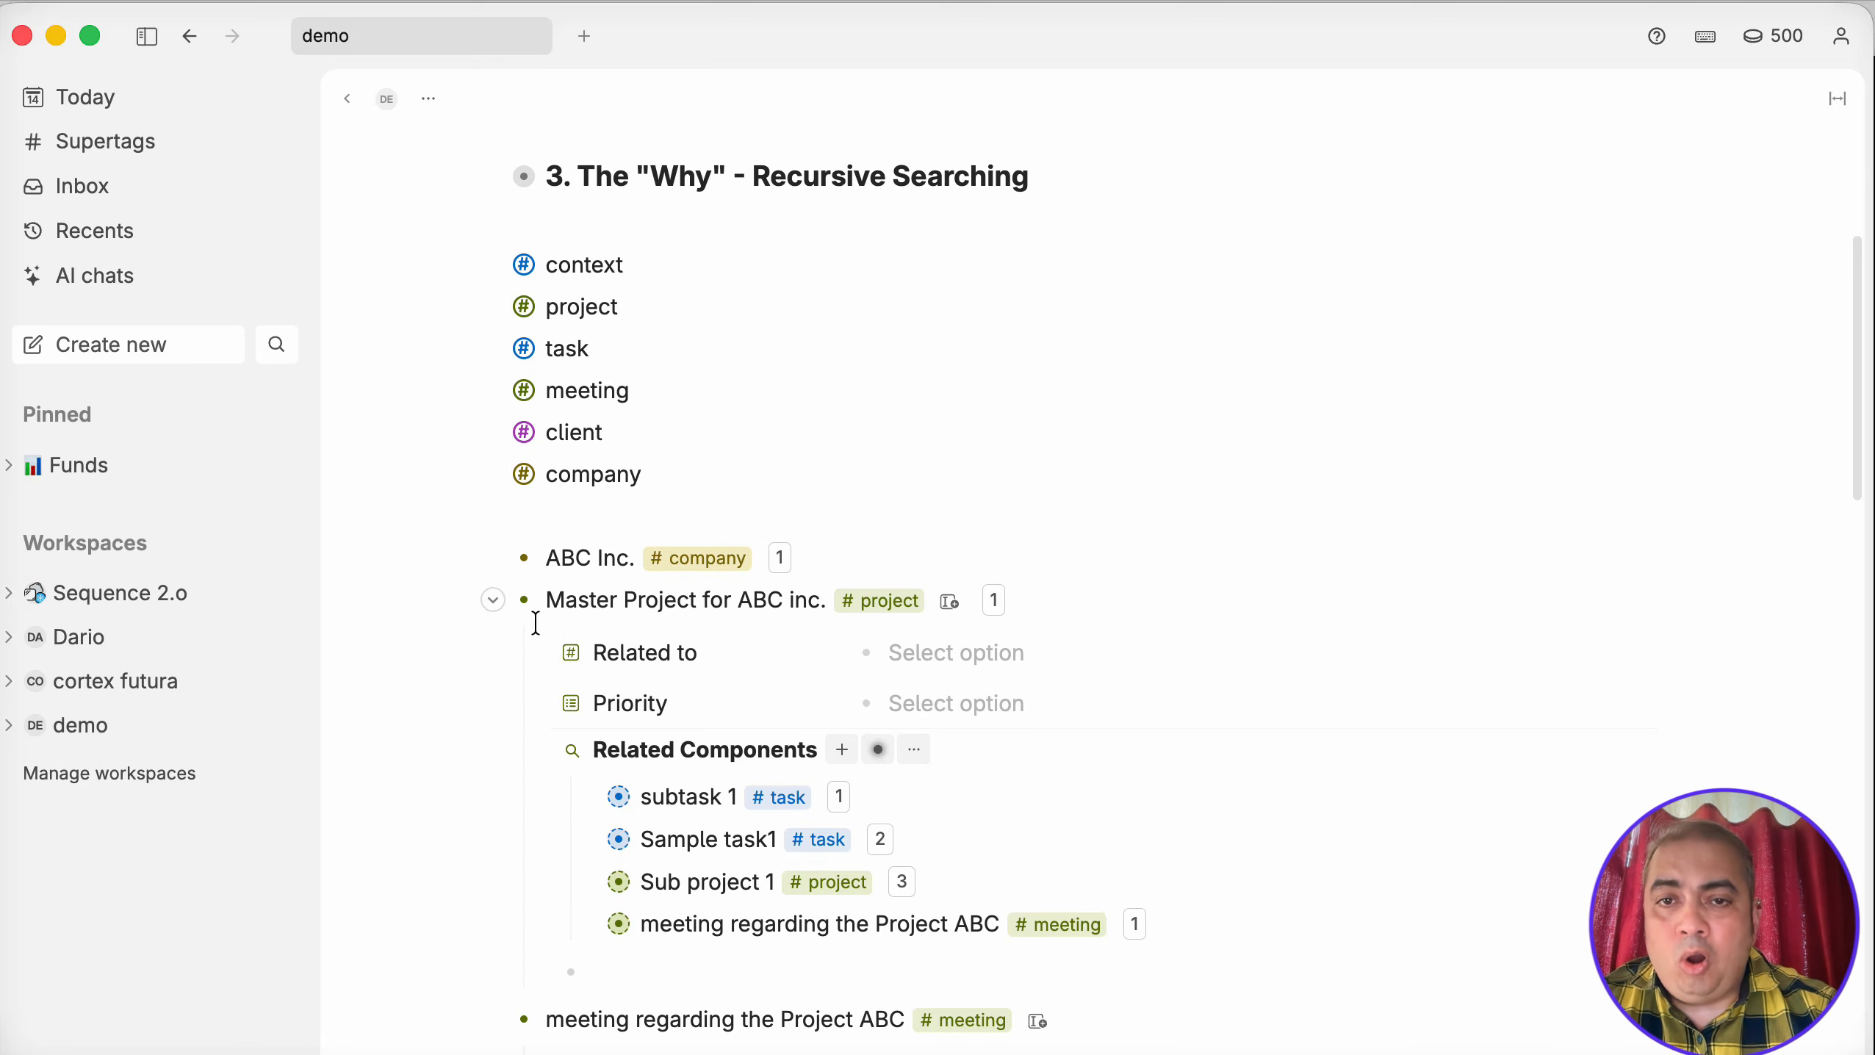
Collapse the master project and meeting nodes and open the company supertag's content template.
click(496, 600)
click(494, 644)
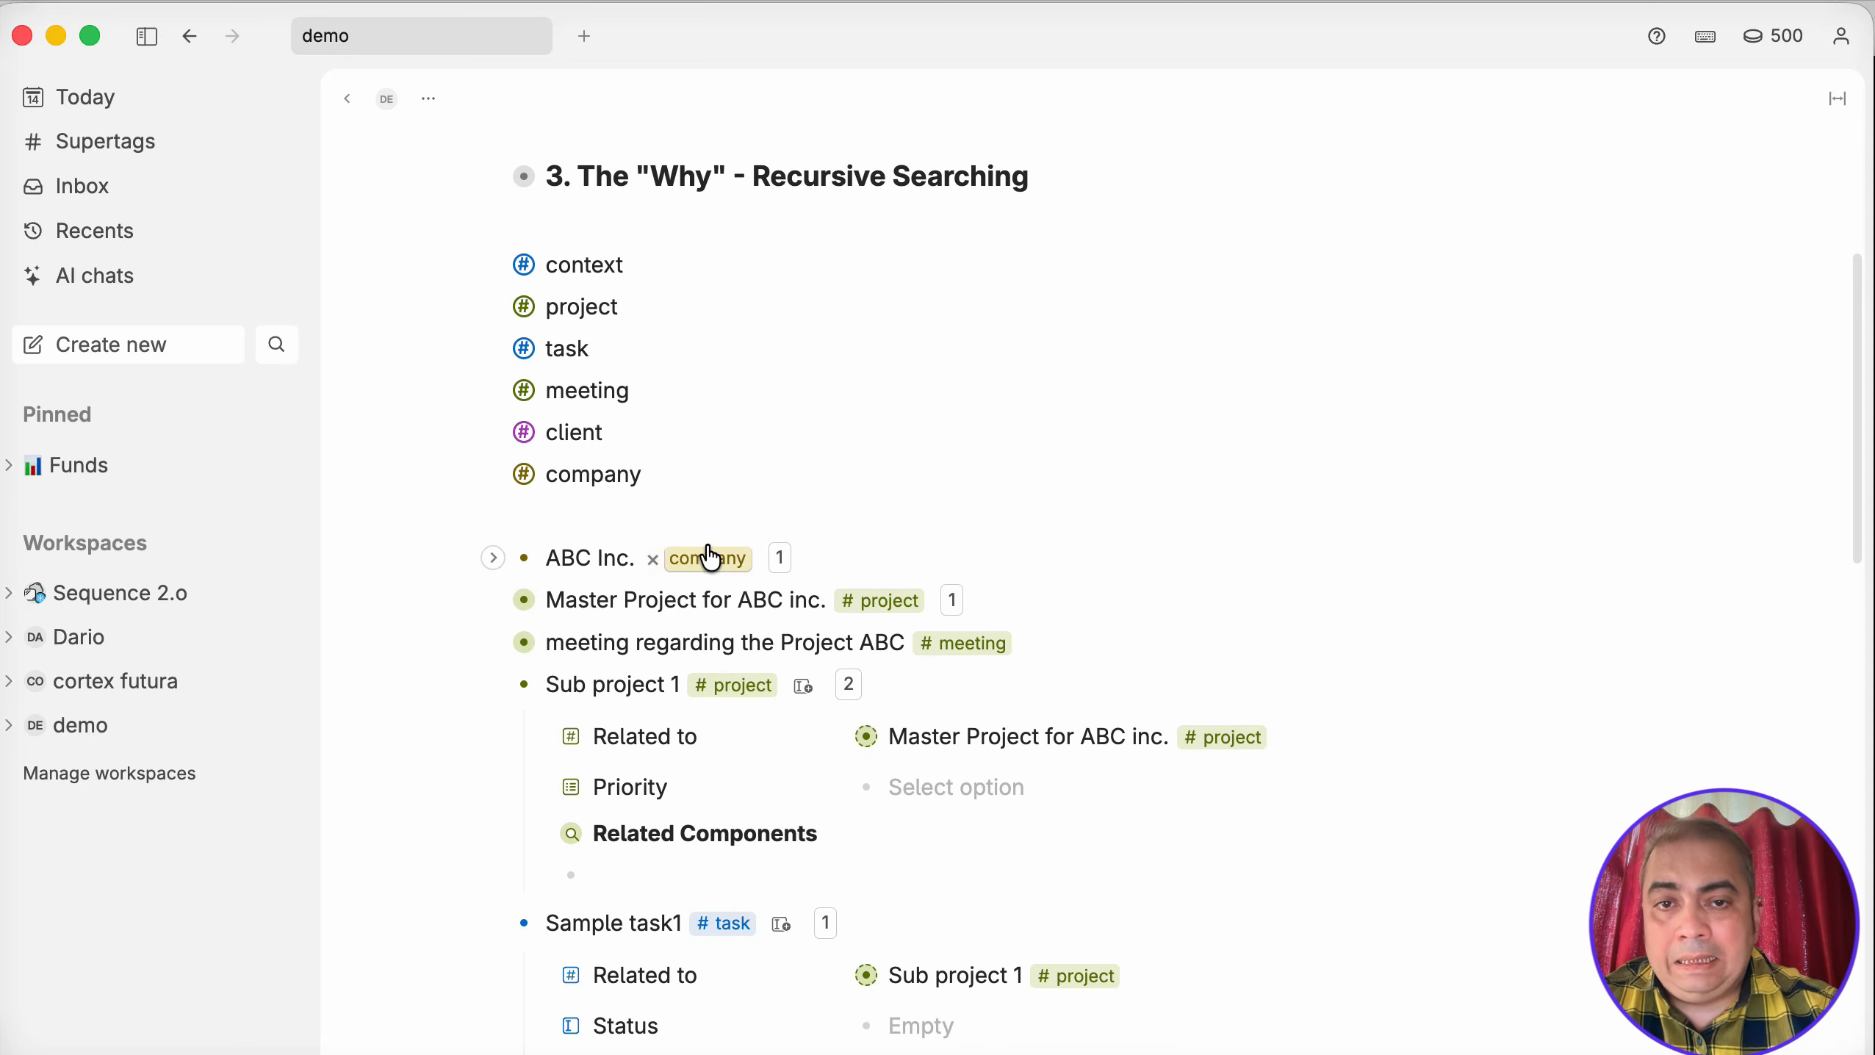
click(709, 558)
click(779, 716)
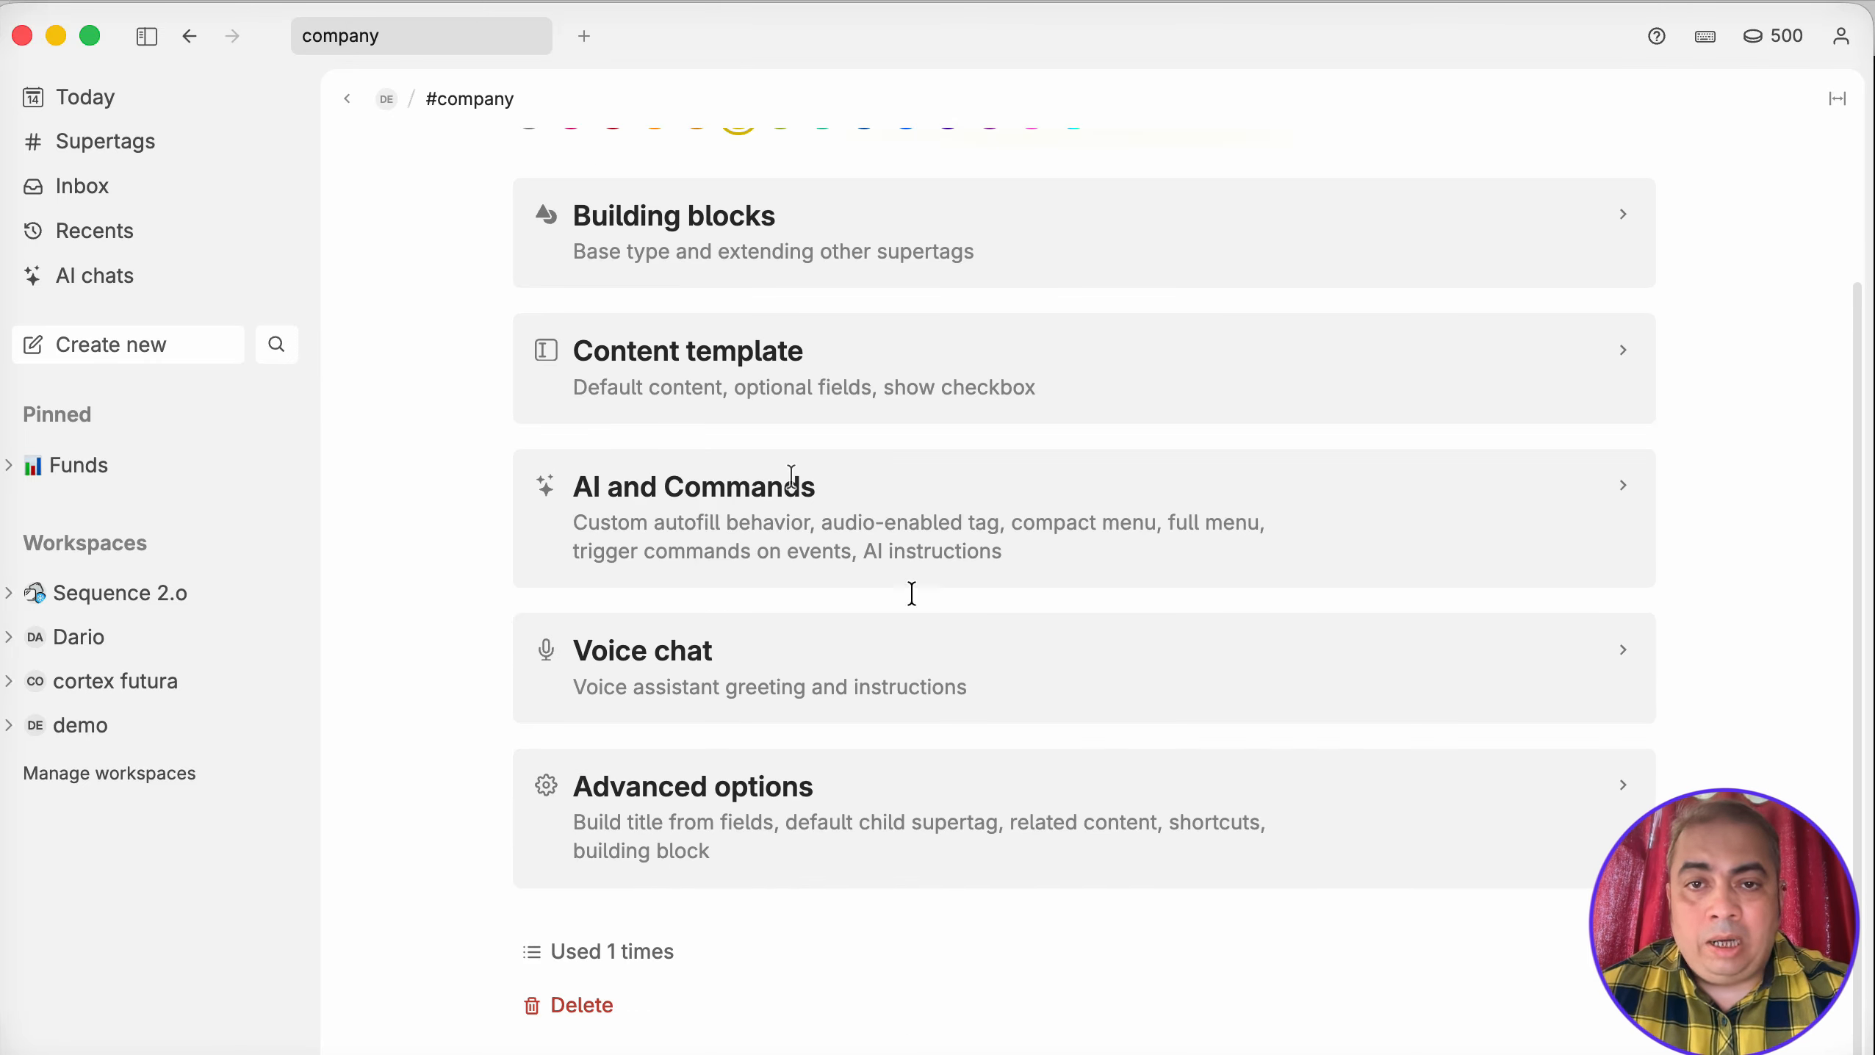
click(694, 364)
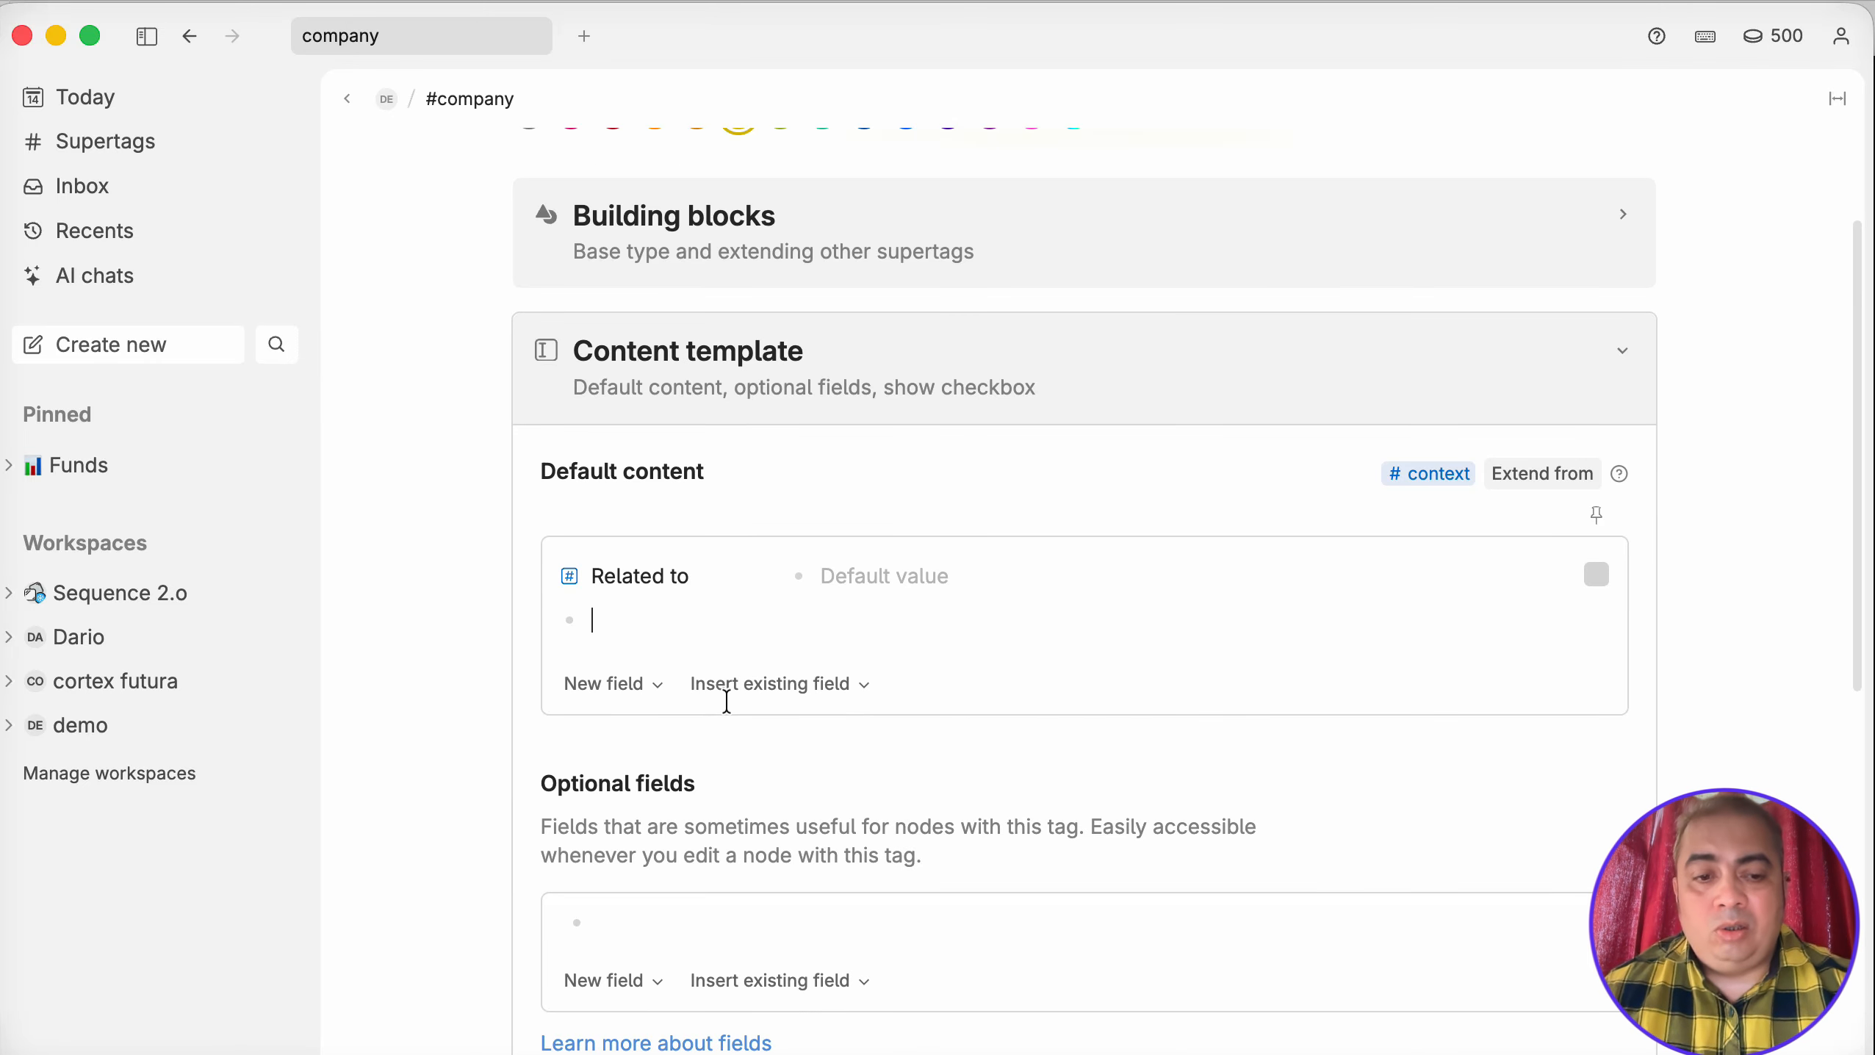
Add a search node to the company supertag's default content and query it by the Related to field.
click(726, 702)
text(?)
key(Return)
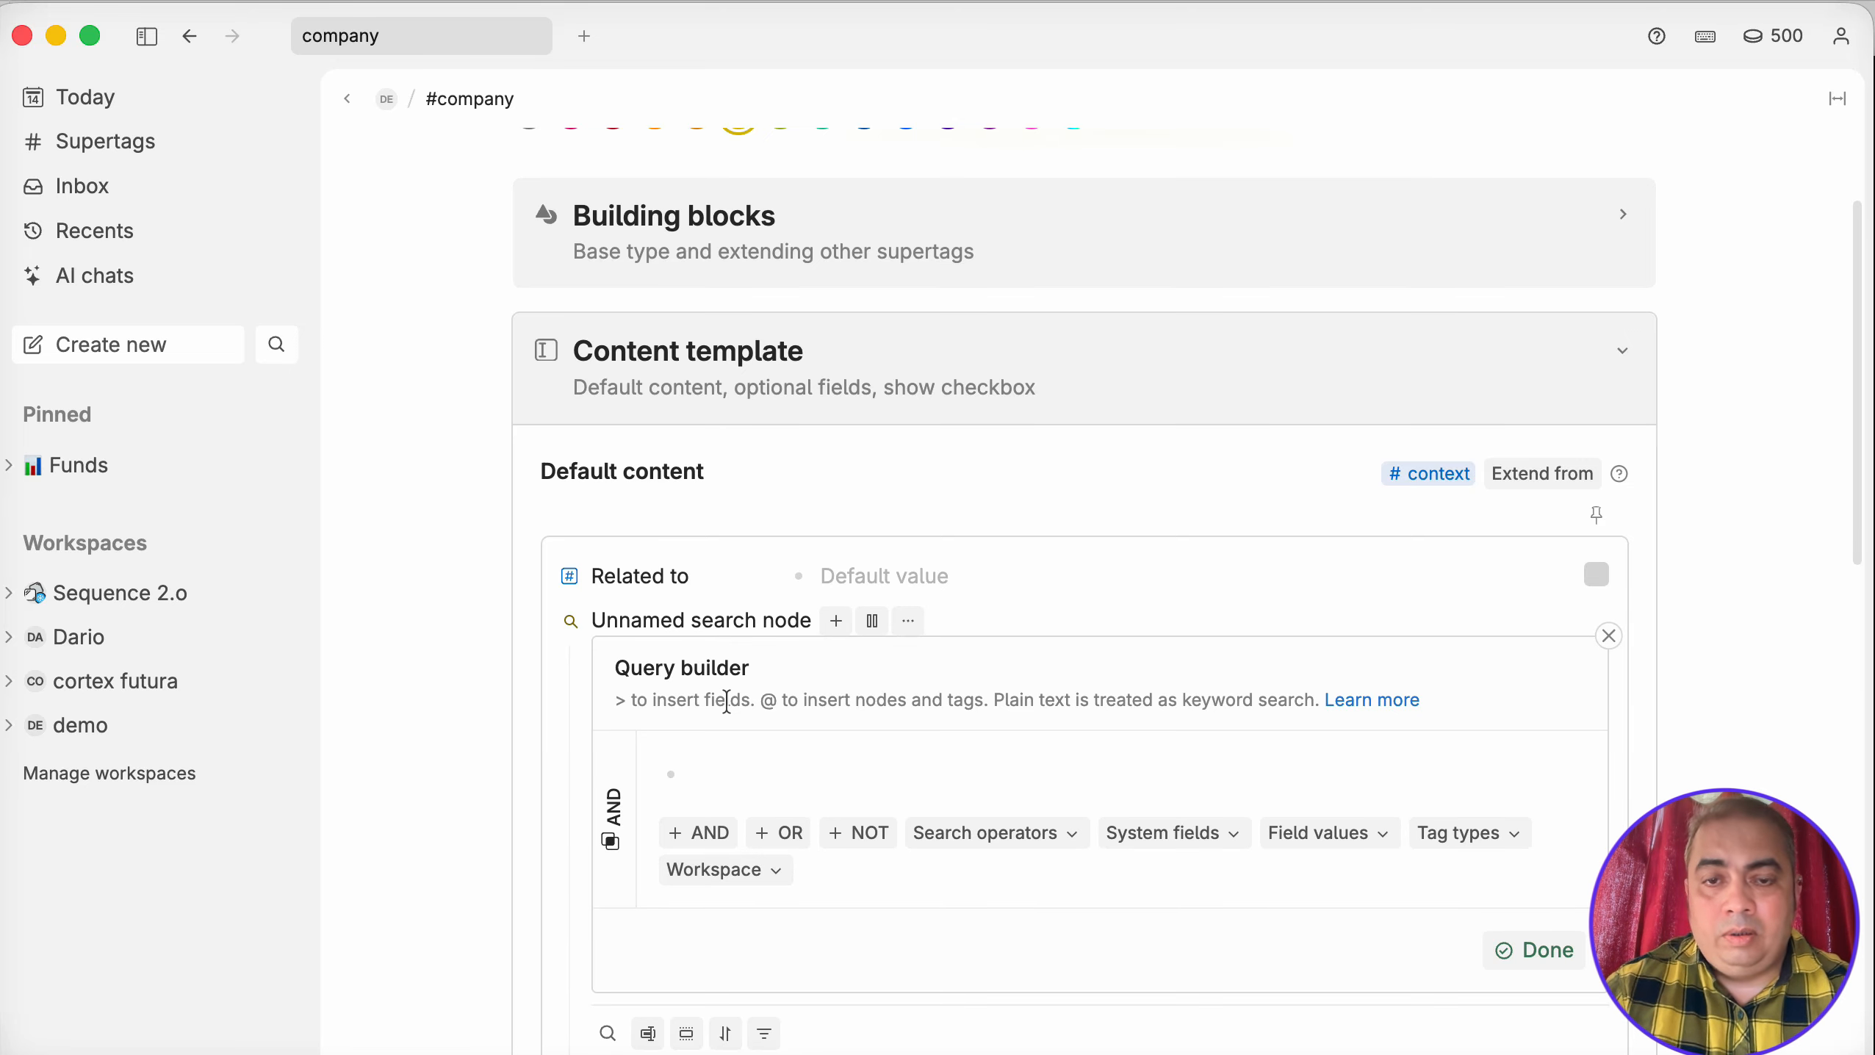
text(>)
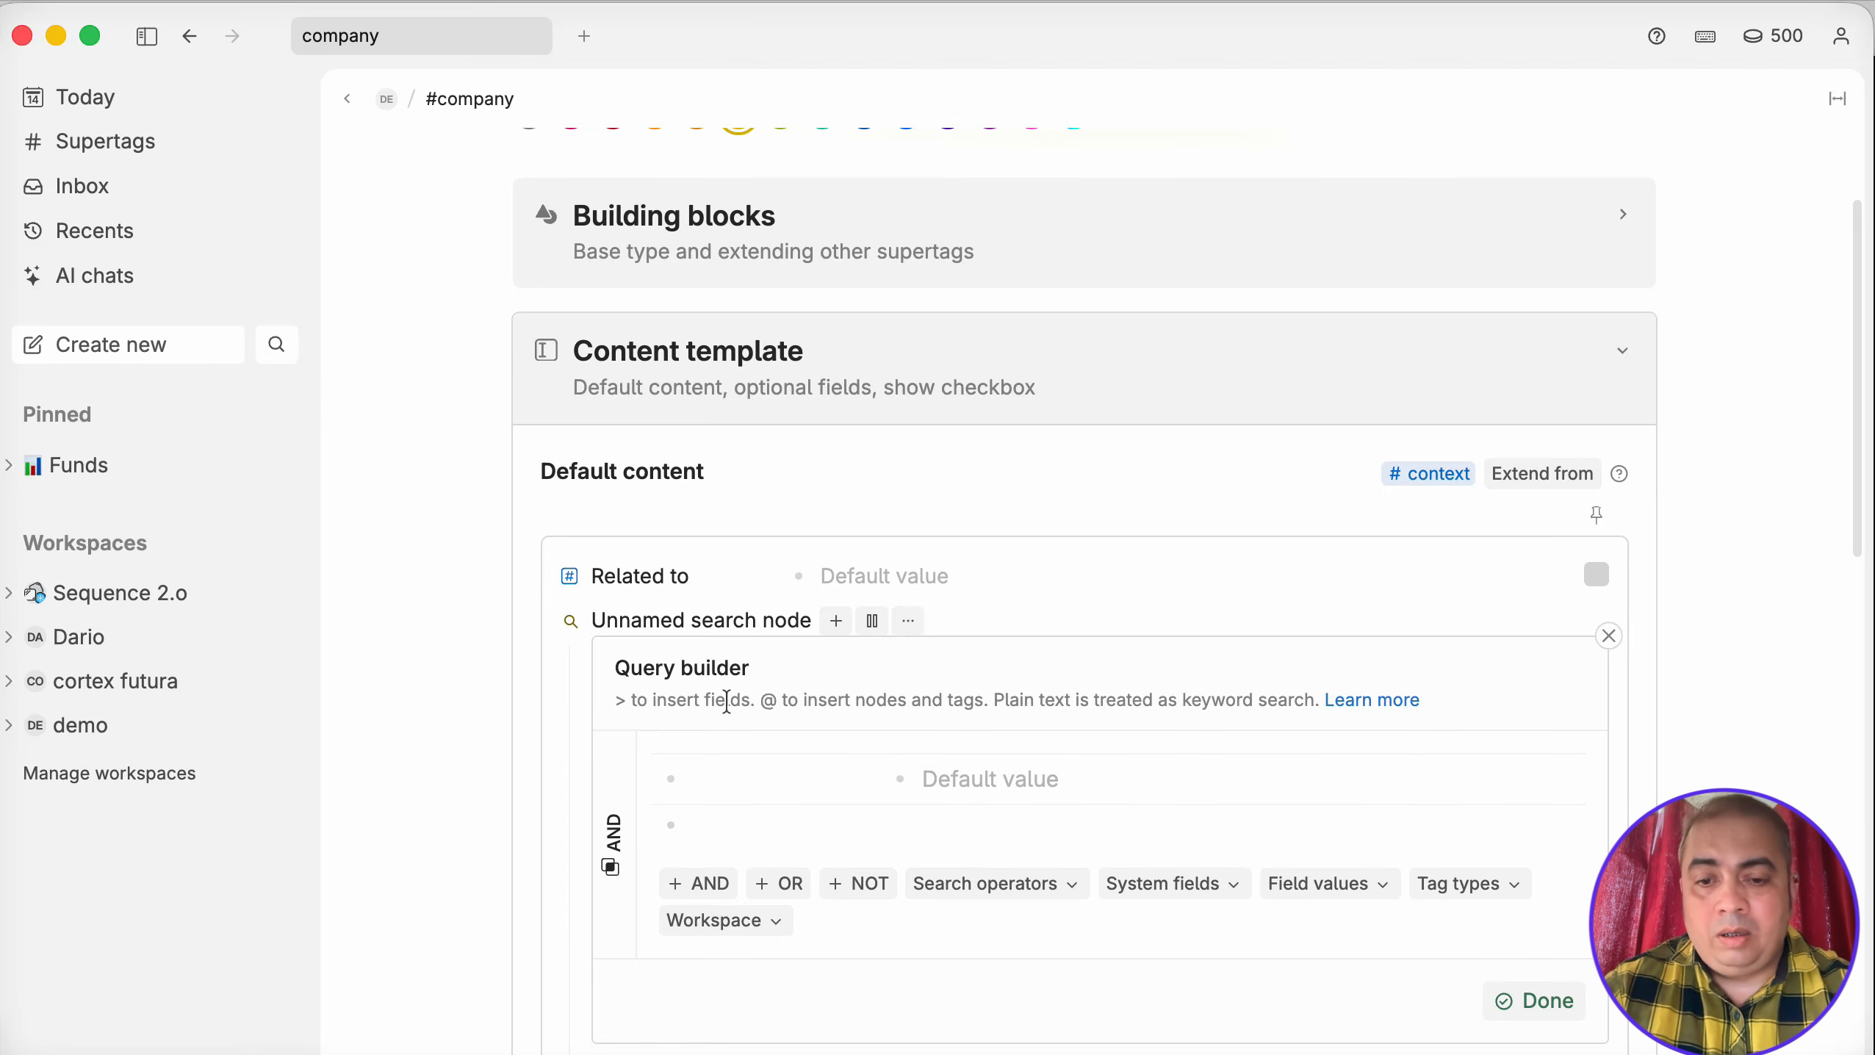
text(re)
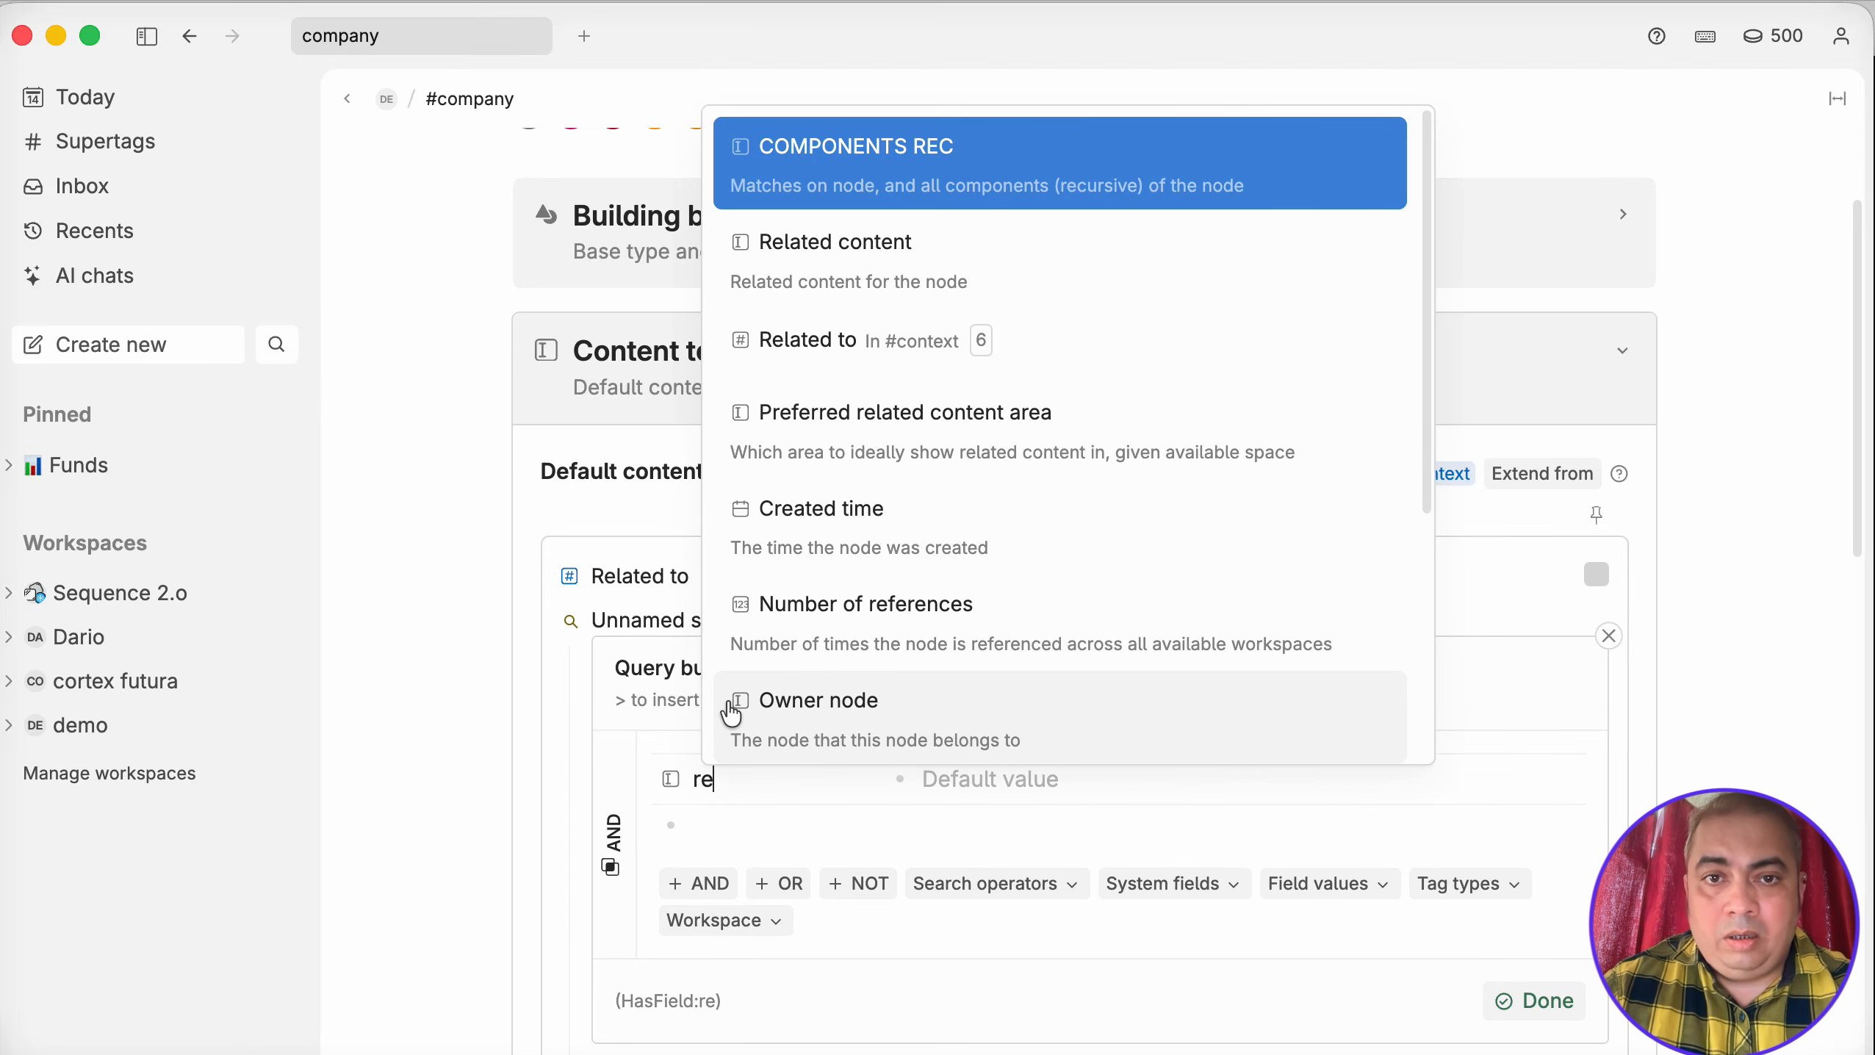
key(Down)
key(Down)
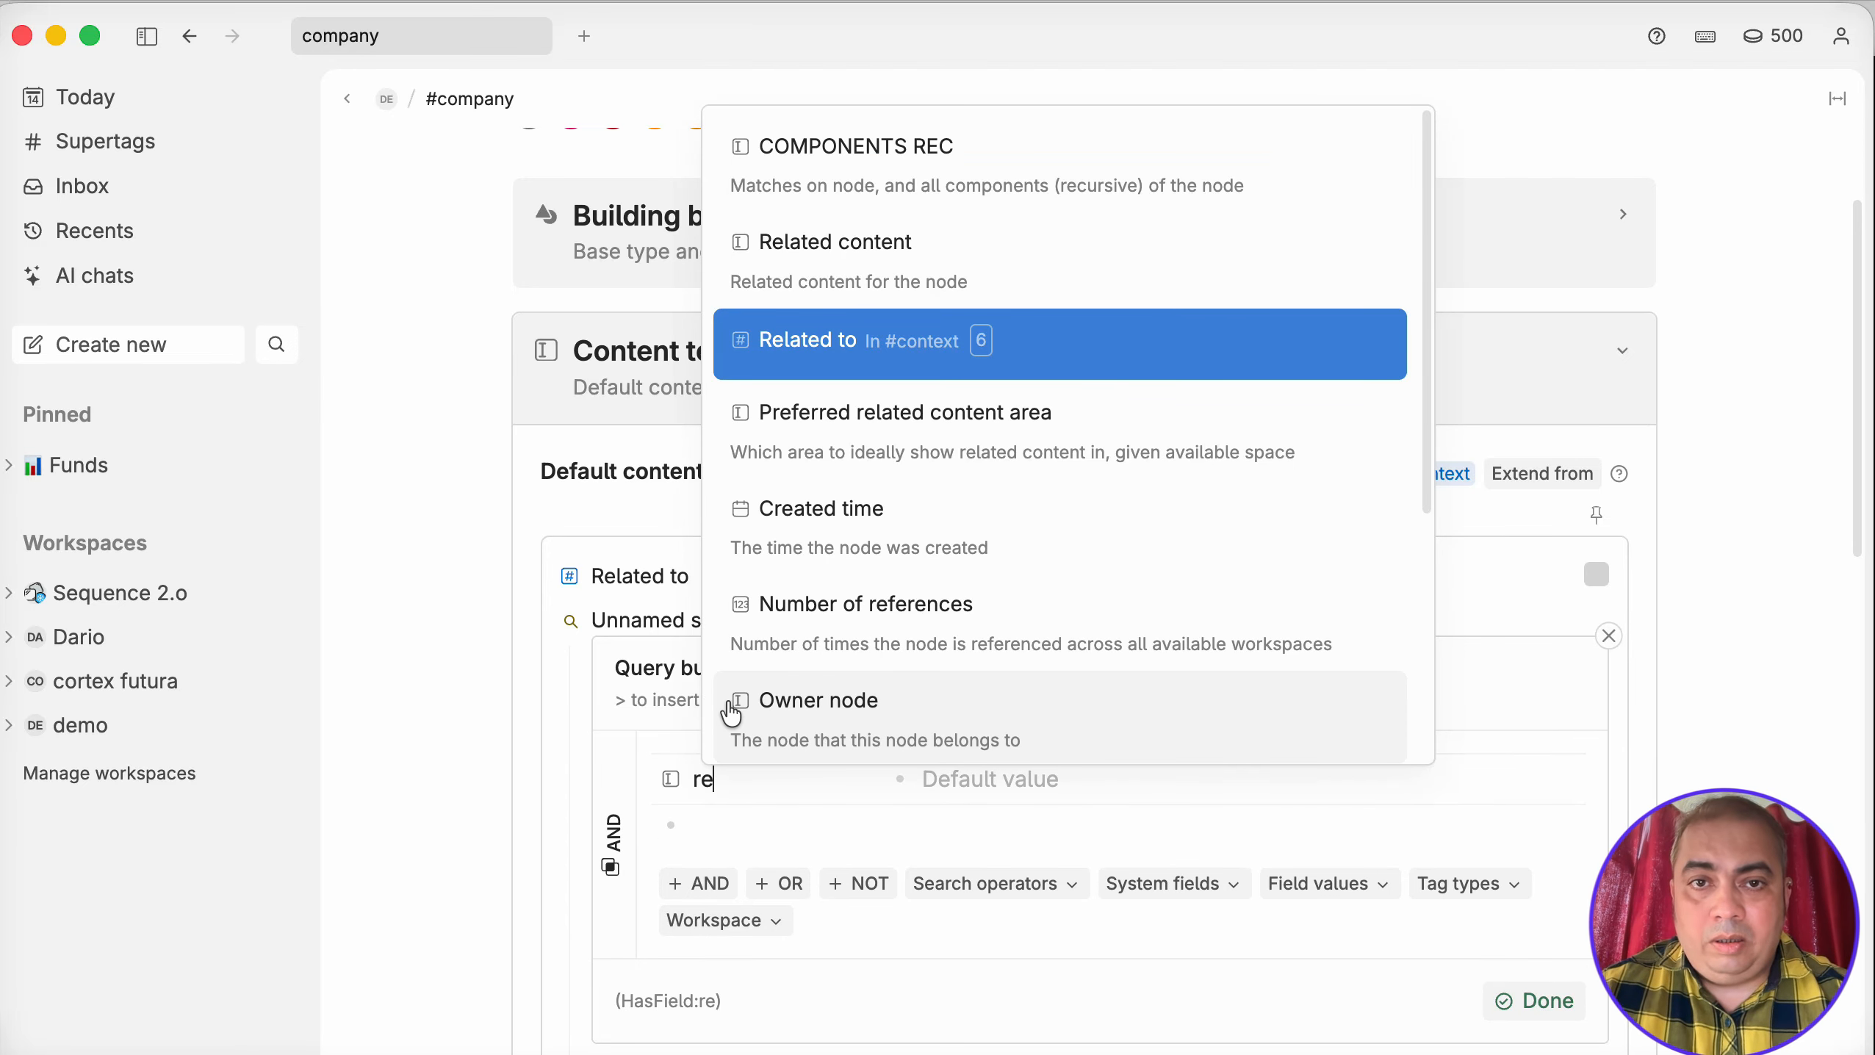
key(Return)
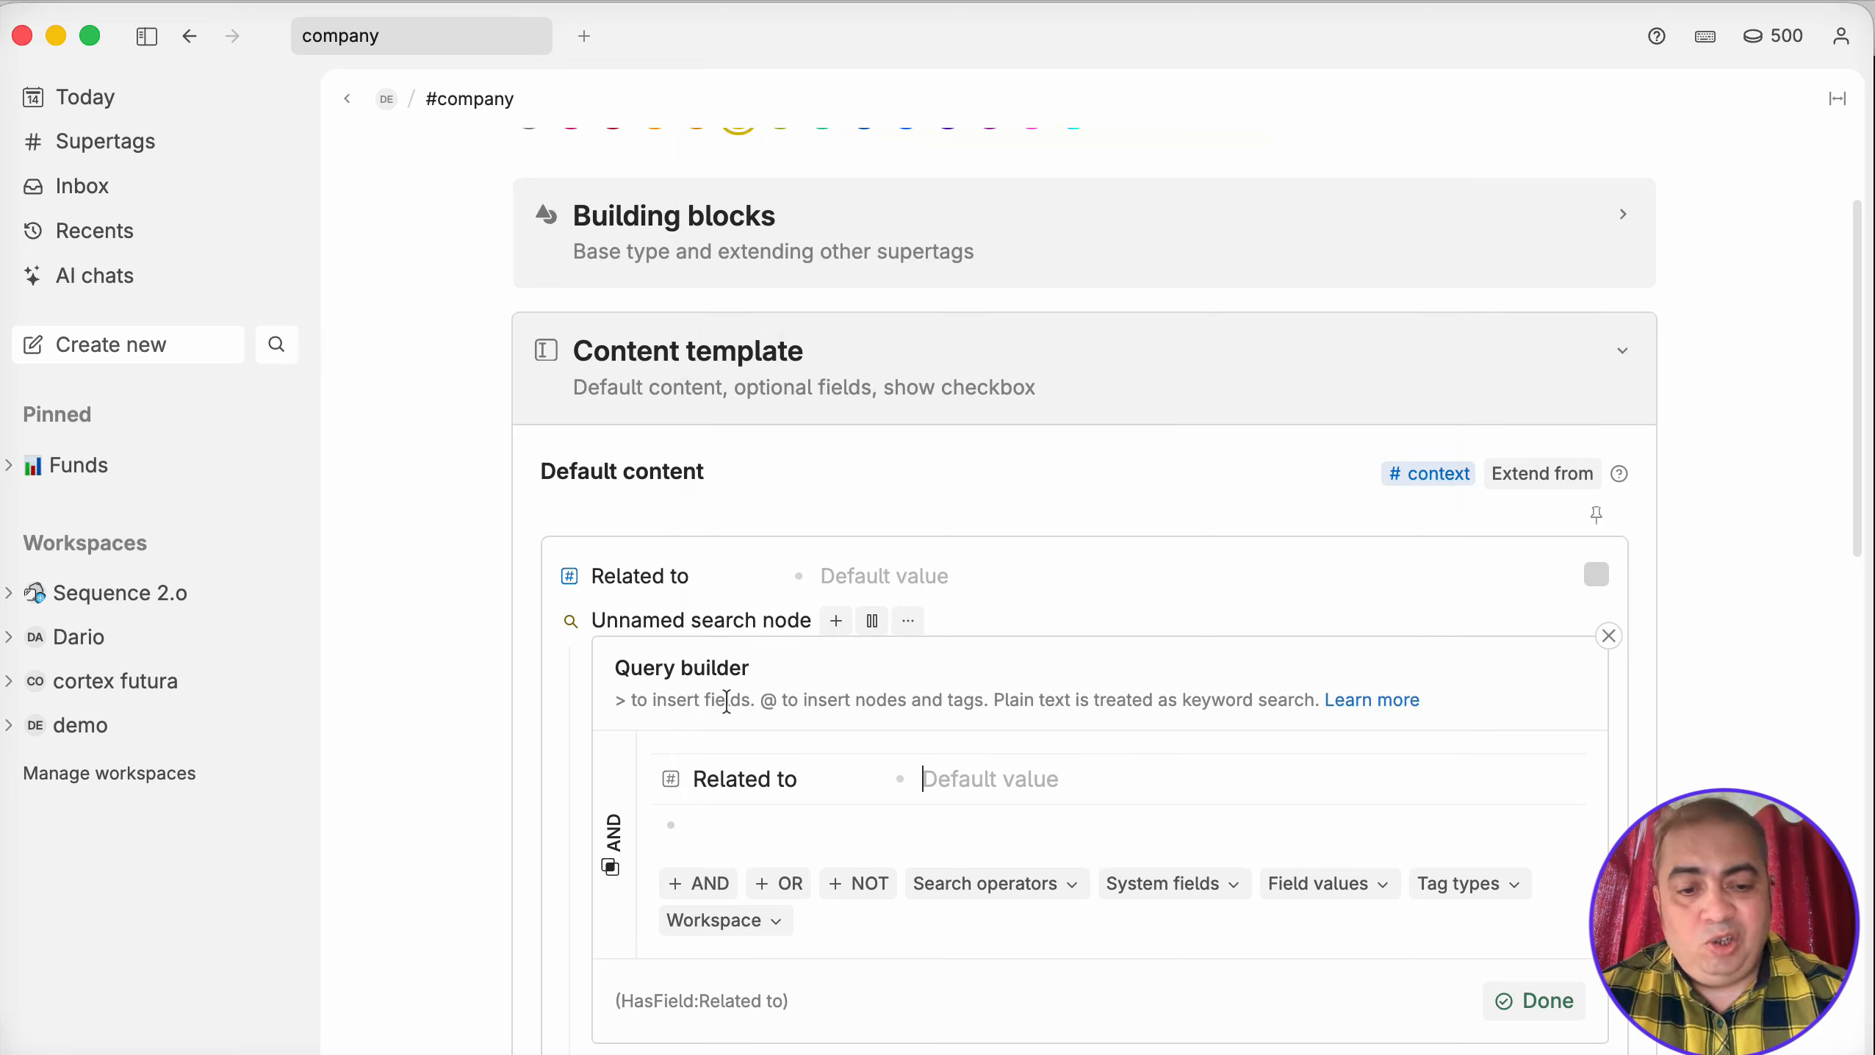
Set the Related to query value to COMPONENTS REC with PARENT.
text(>)
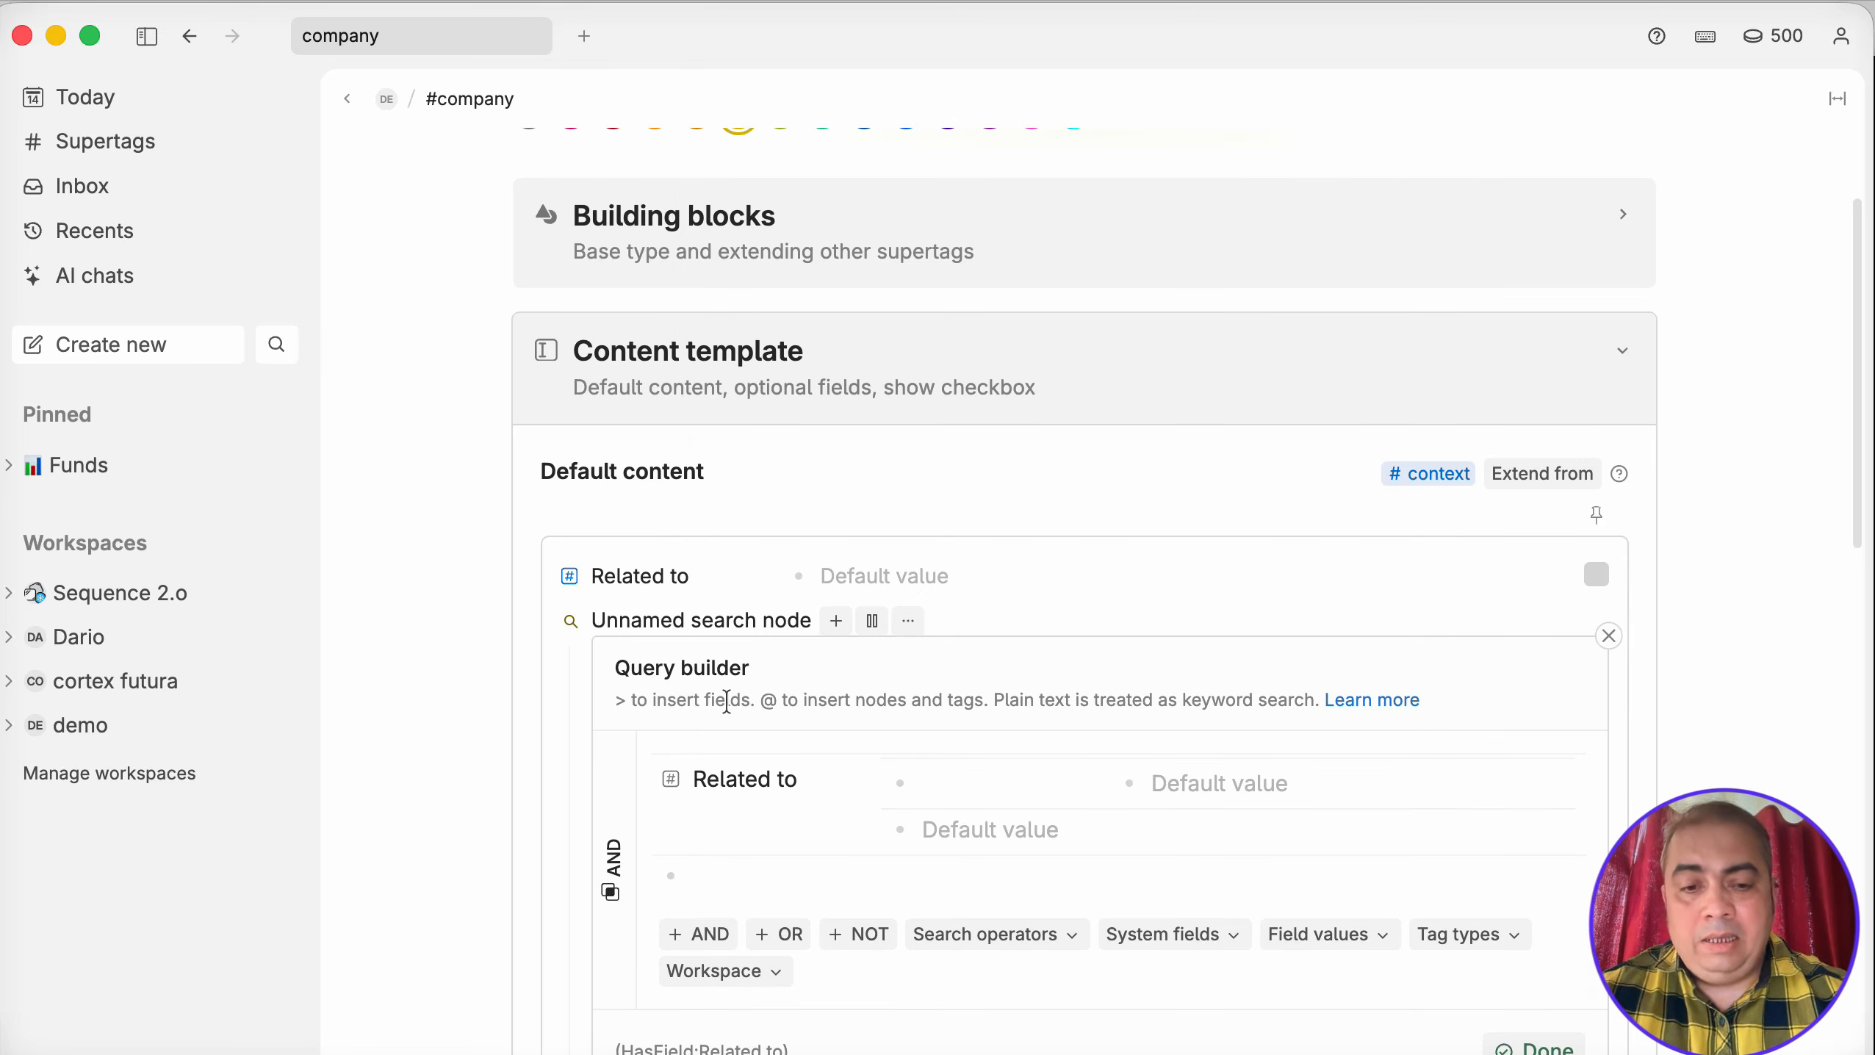
text(Com)
key(Return)
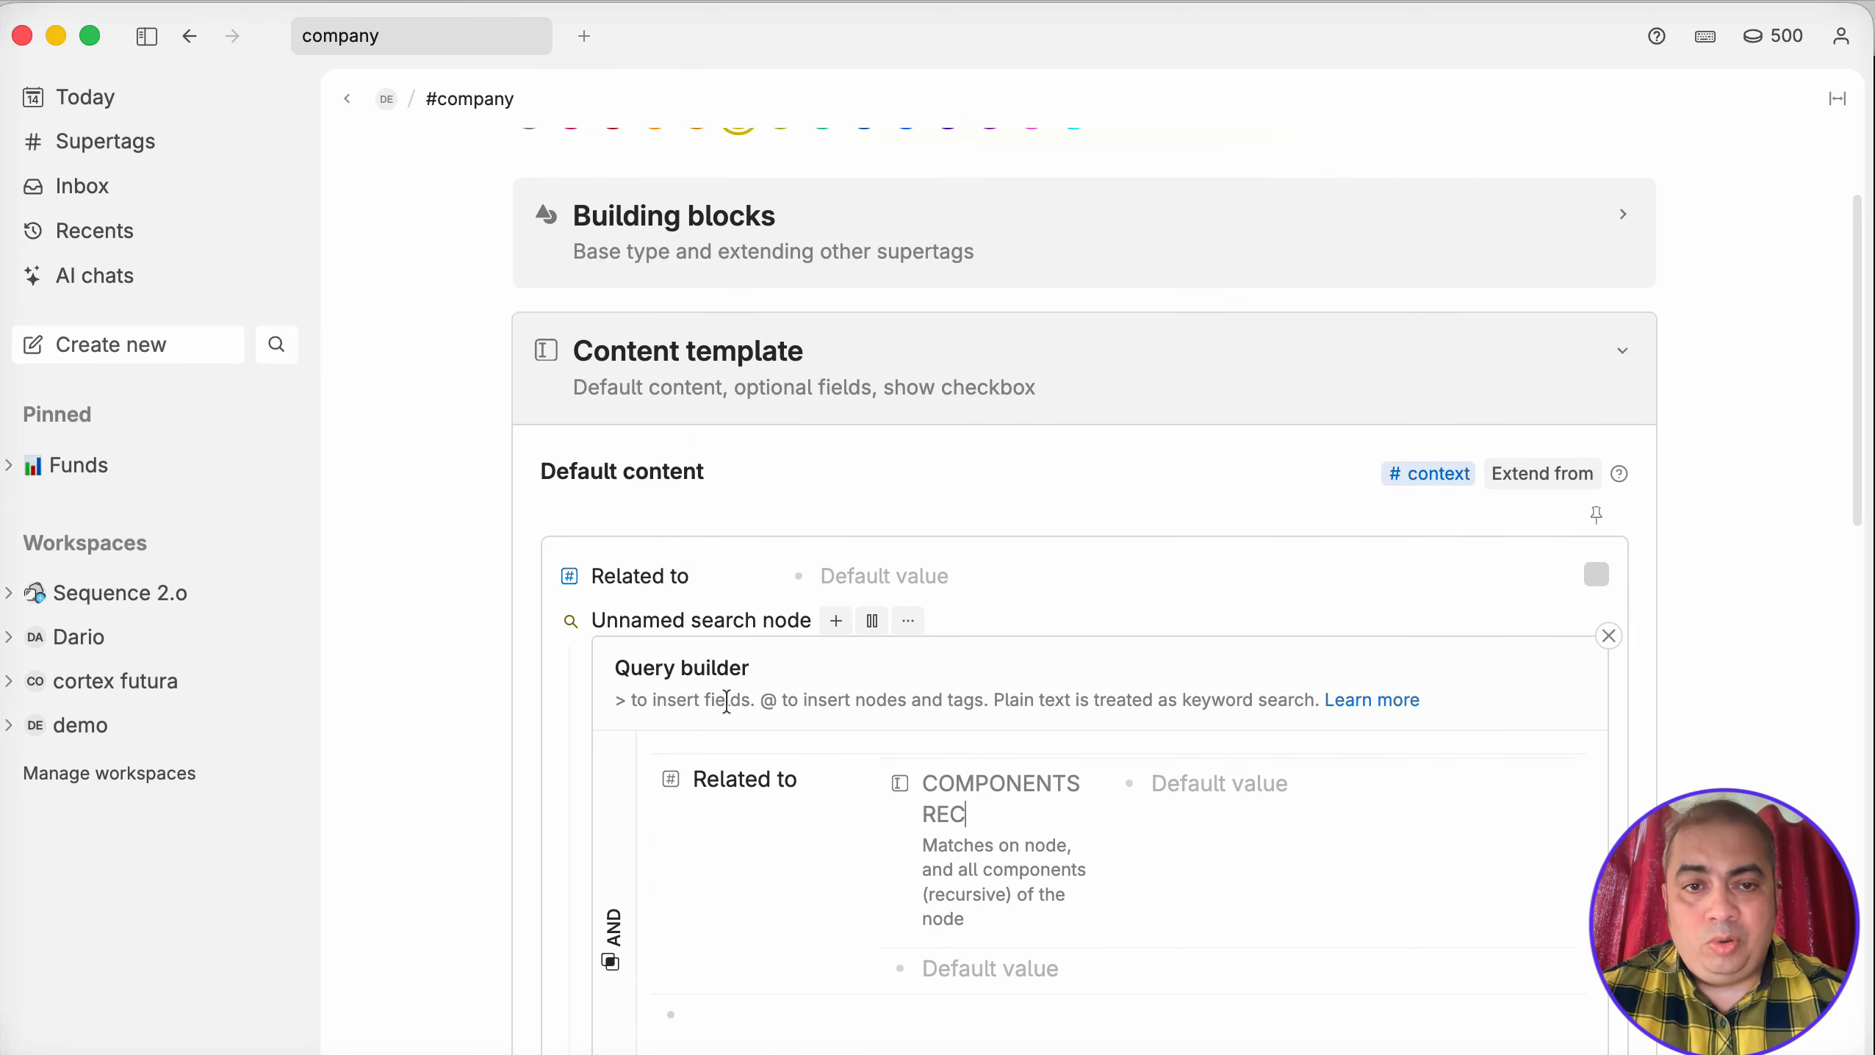
text(PARENT)
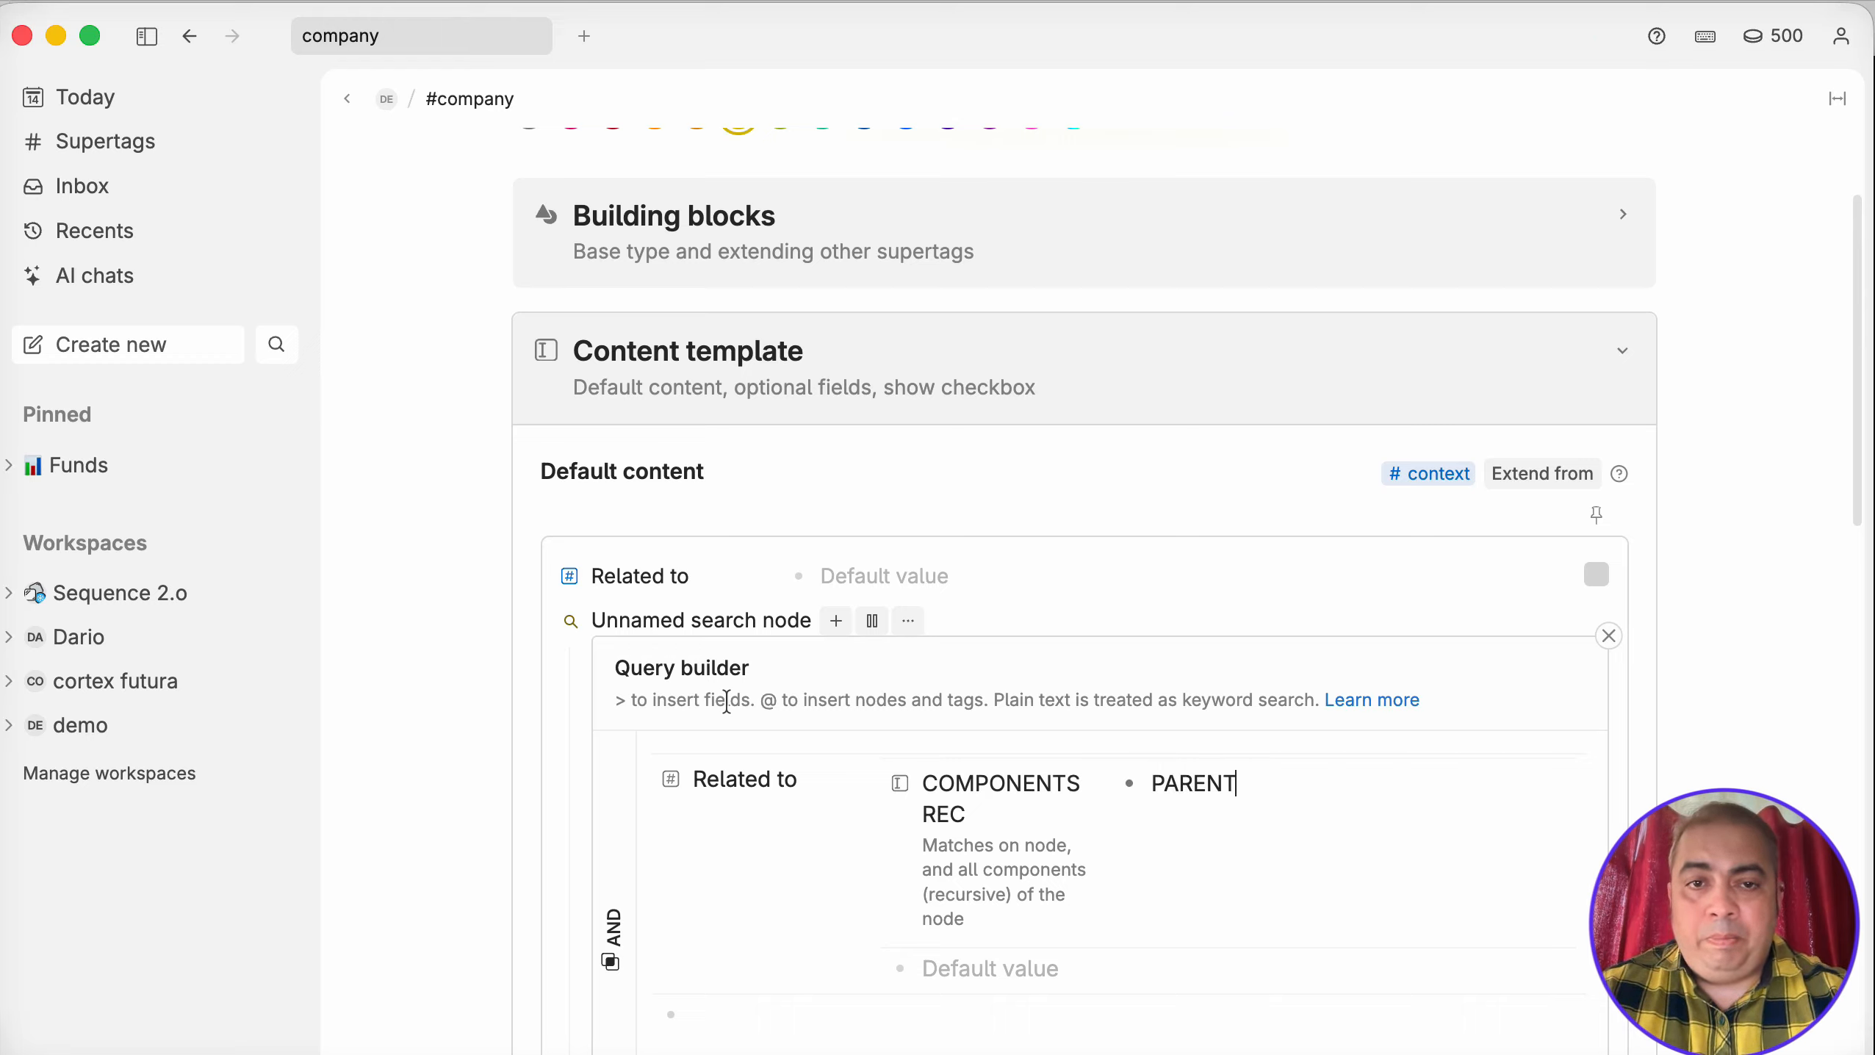
Name the search node Components, make the name bold and finish its query.
triple_click(669, 617)
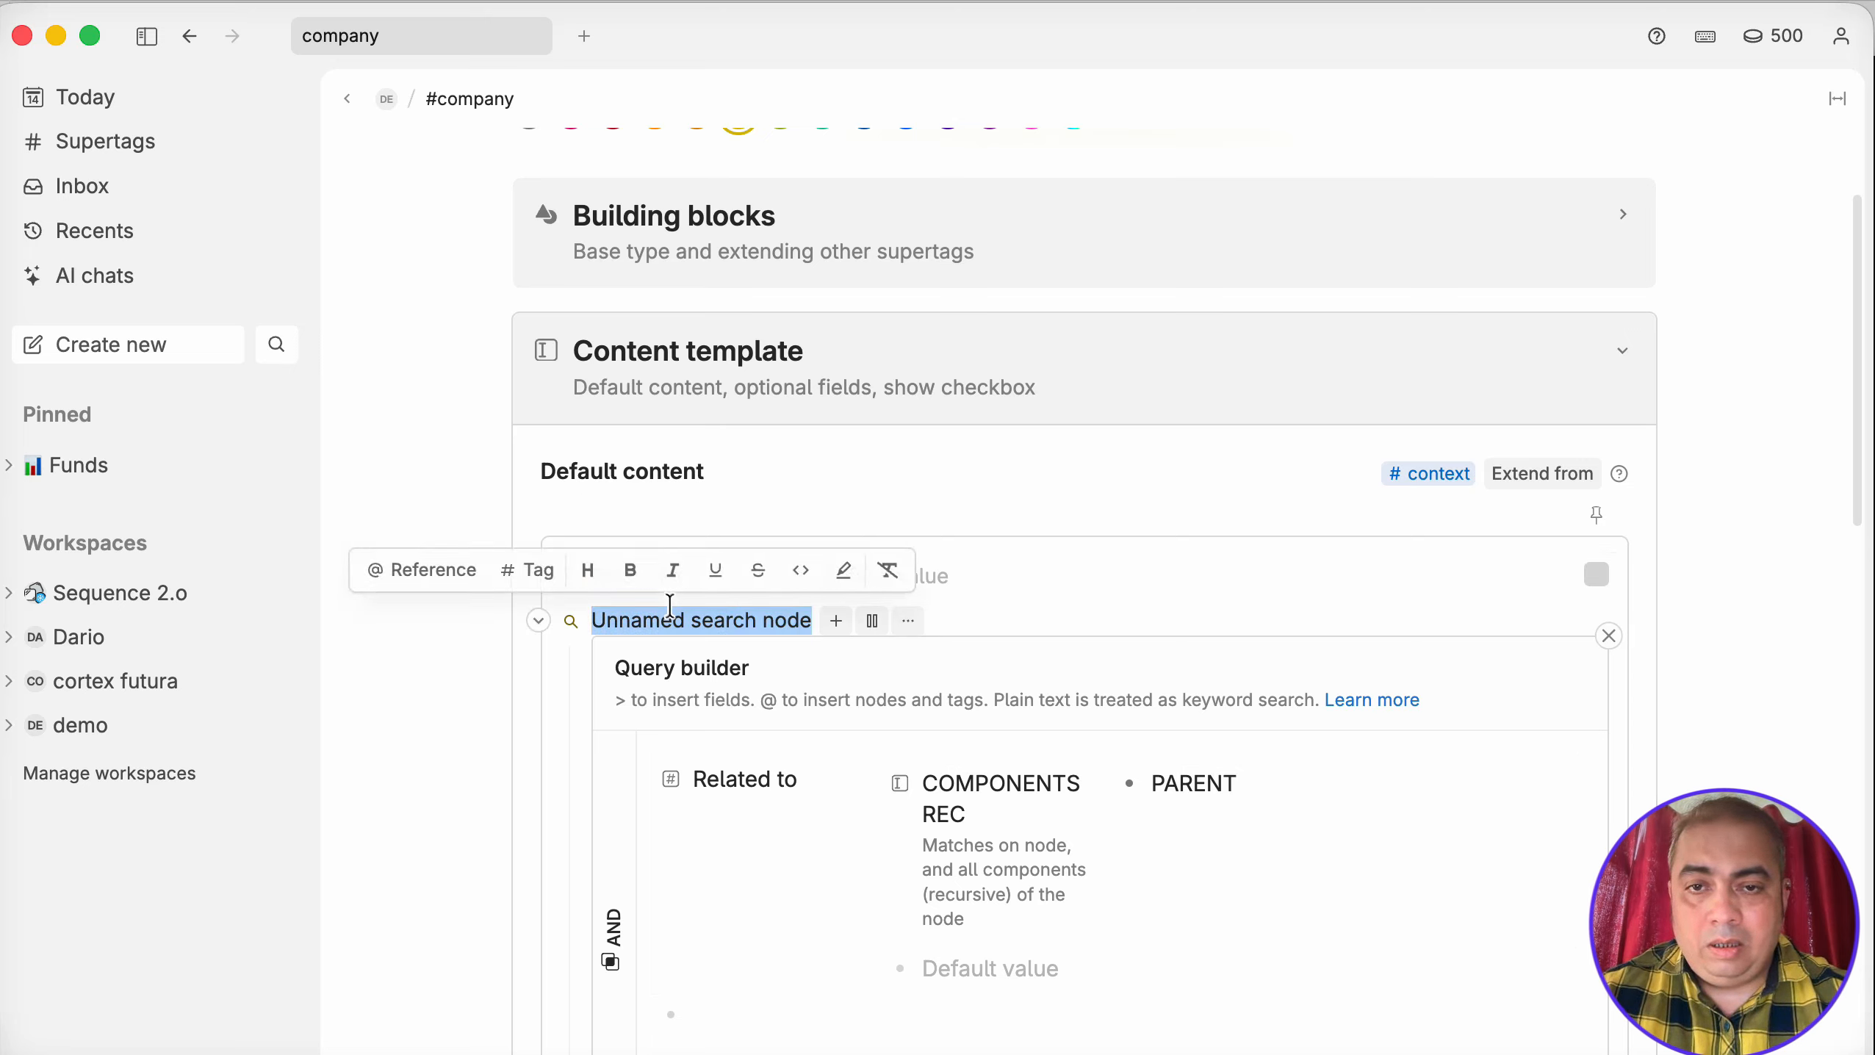
text(Components)
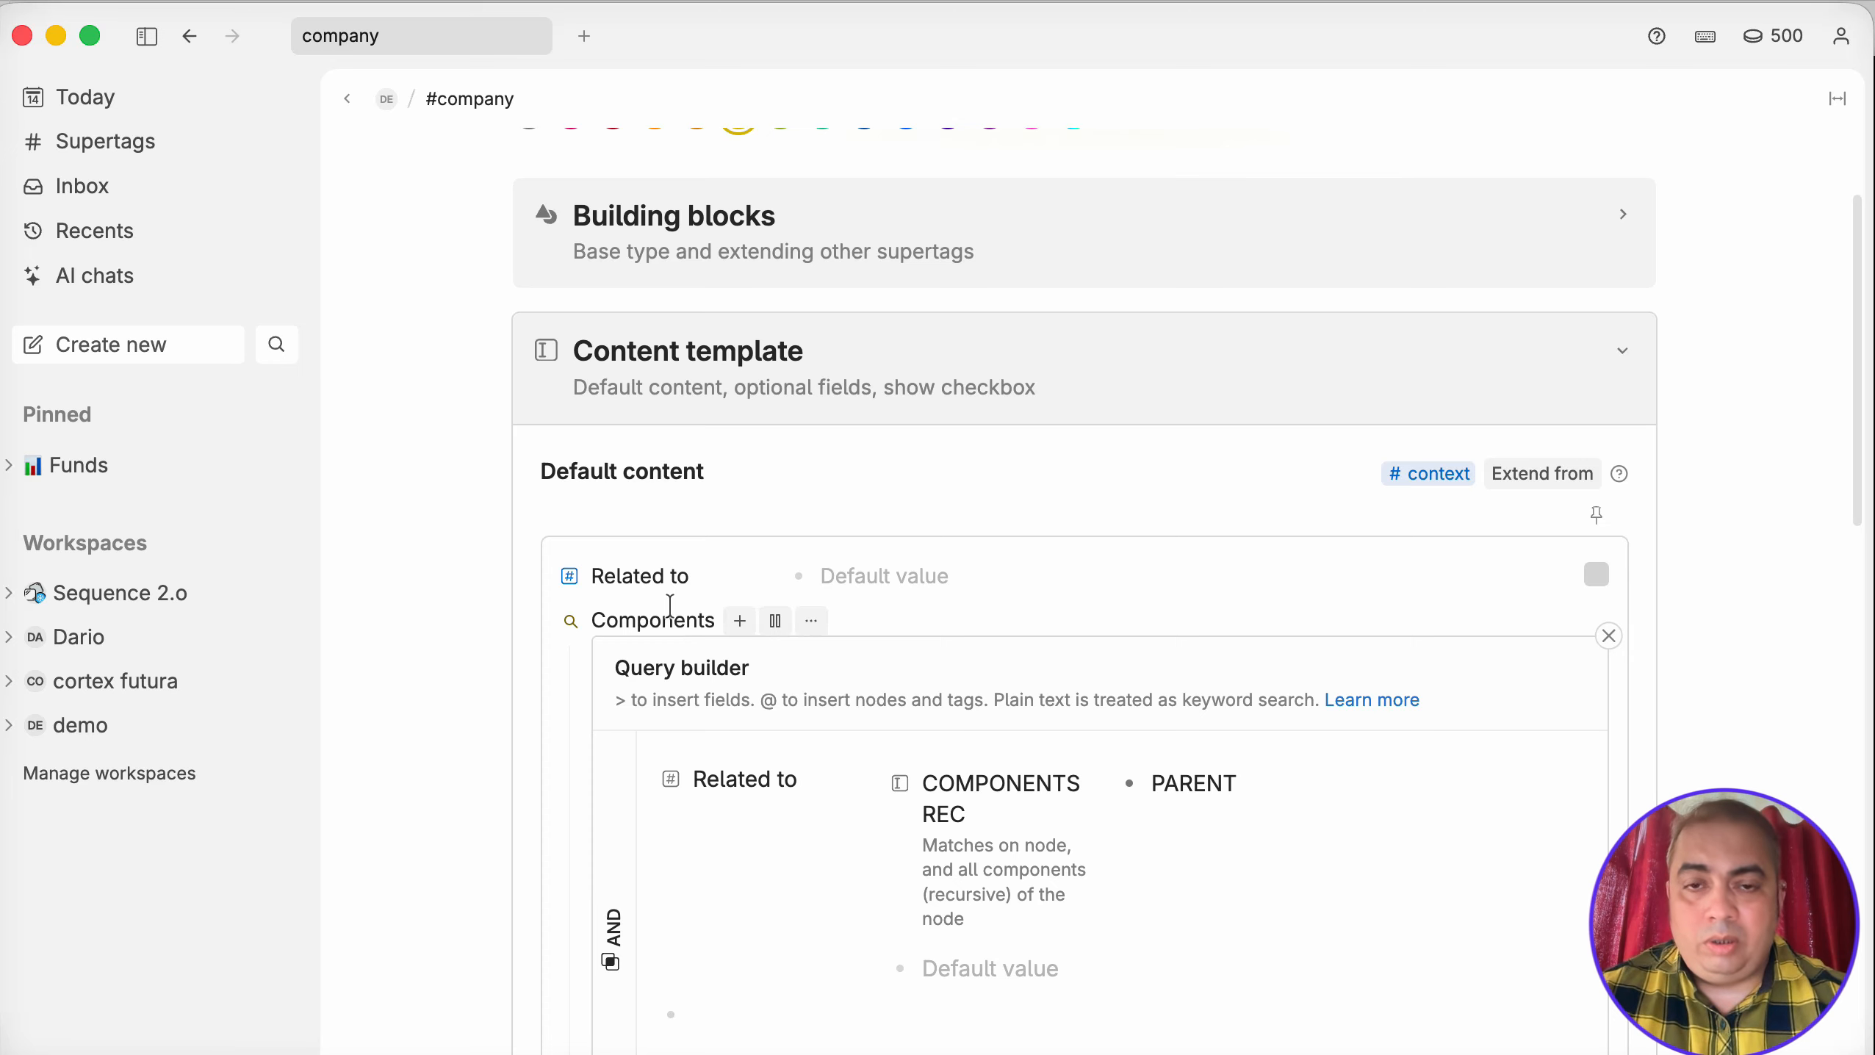
double_click(670, 606)
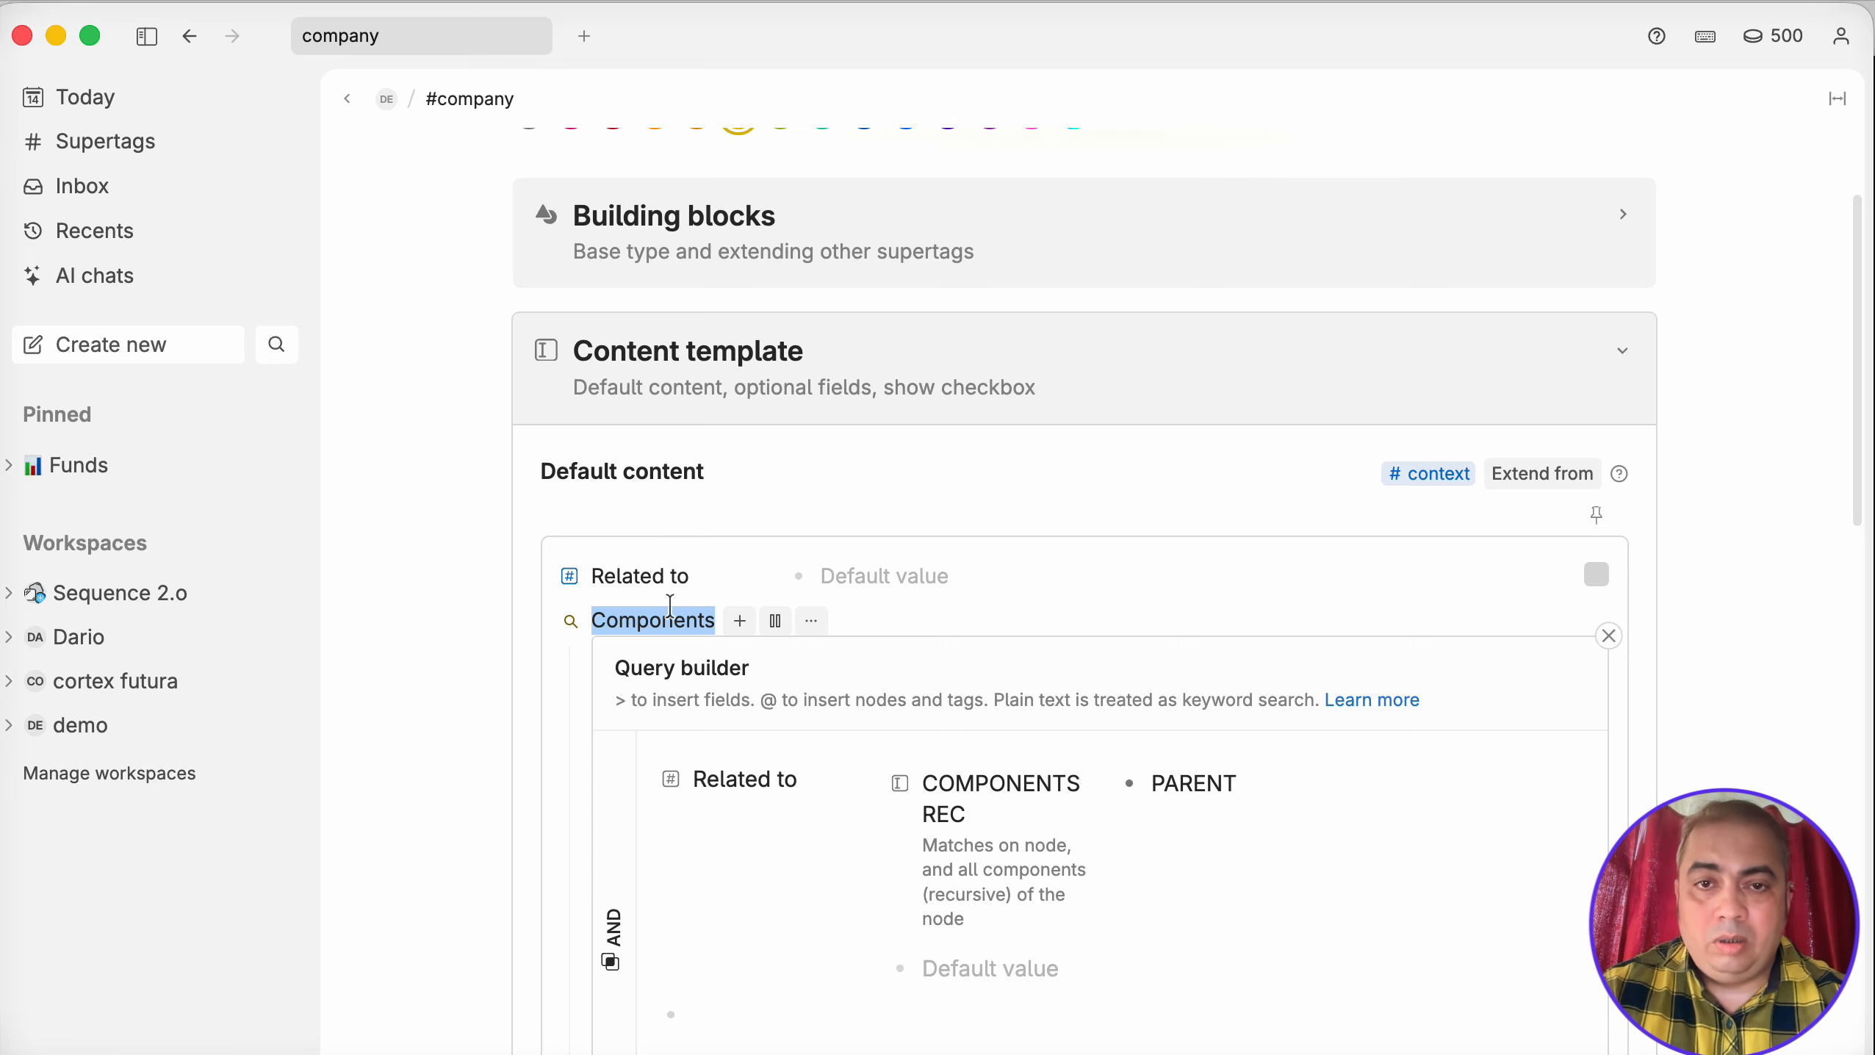
scroll(1293, 880, down, 3)
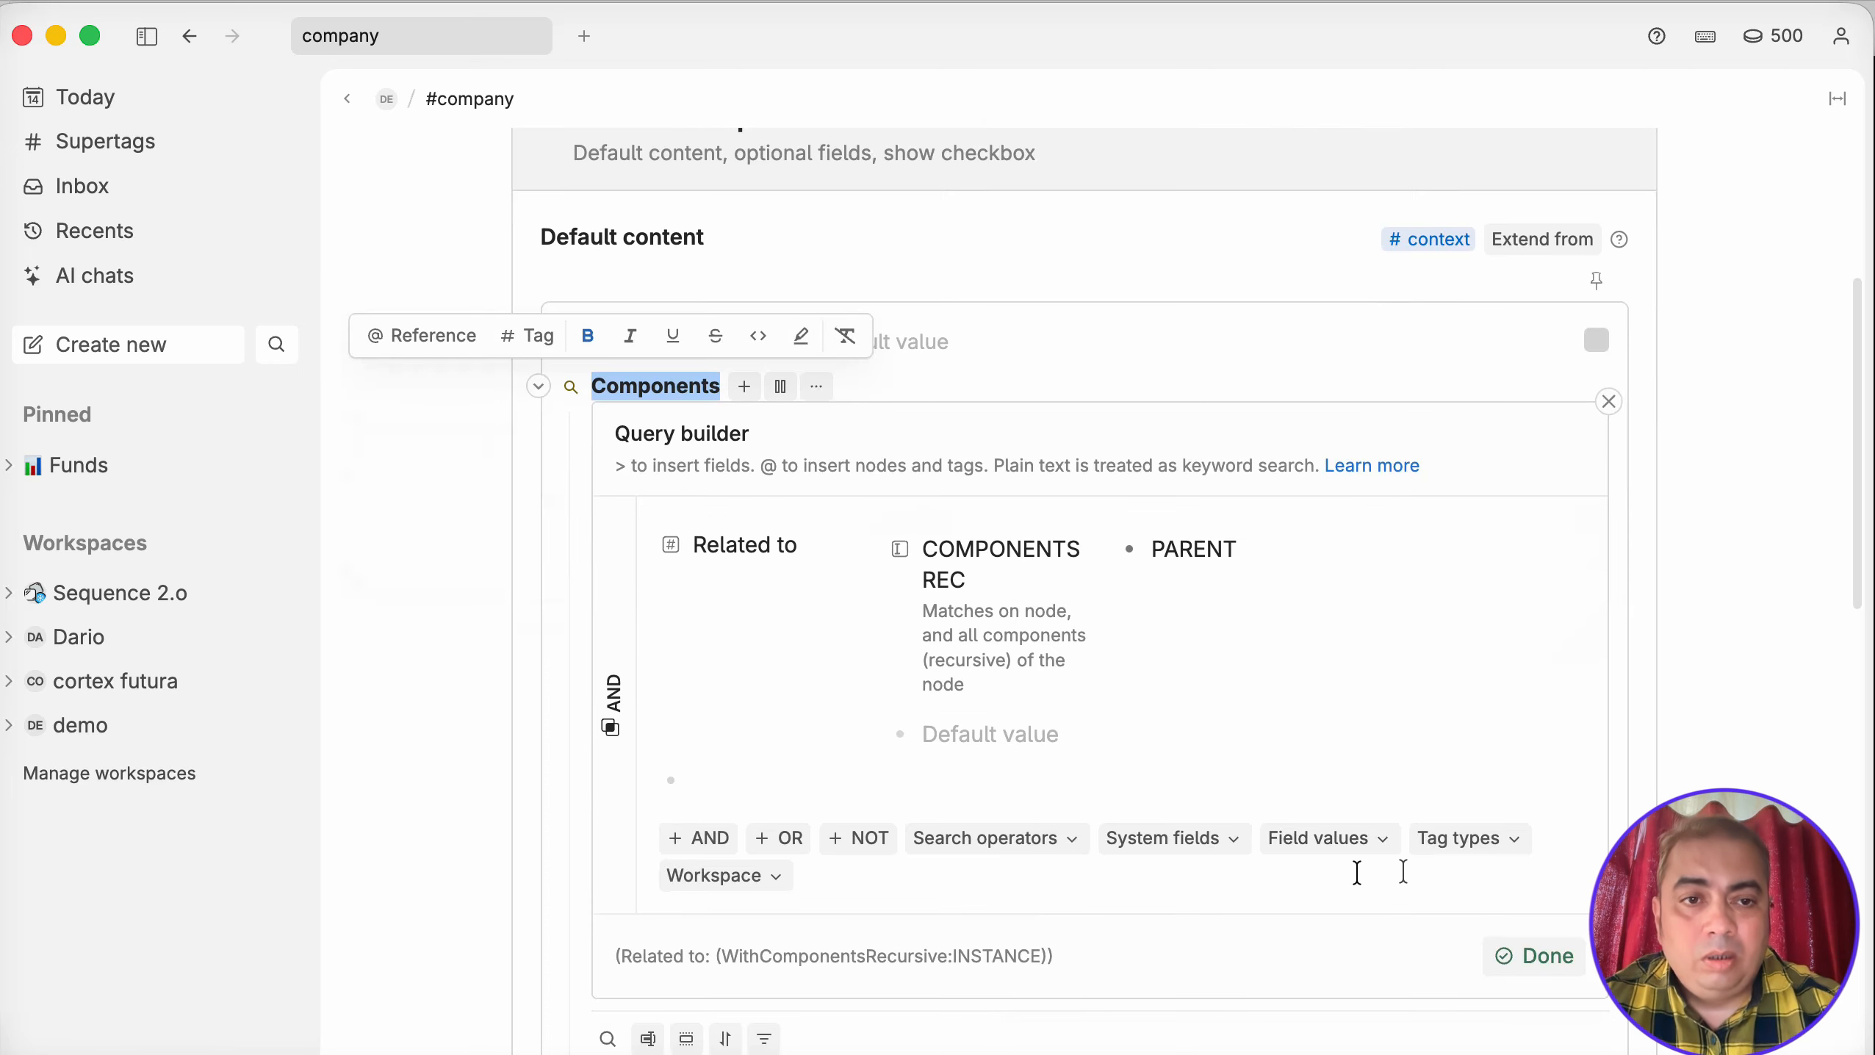
click(1524, 958)
Return to the demo workspace page and expand the ABC Inc. node and its Components search.
scroll(1272, 782, up, 5)
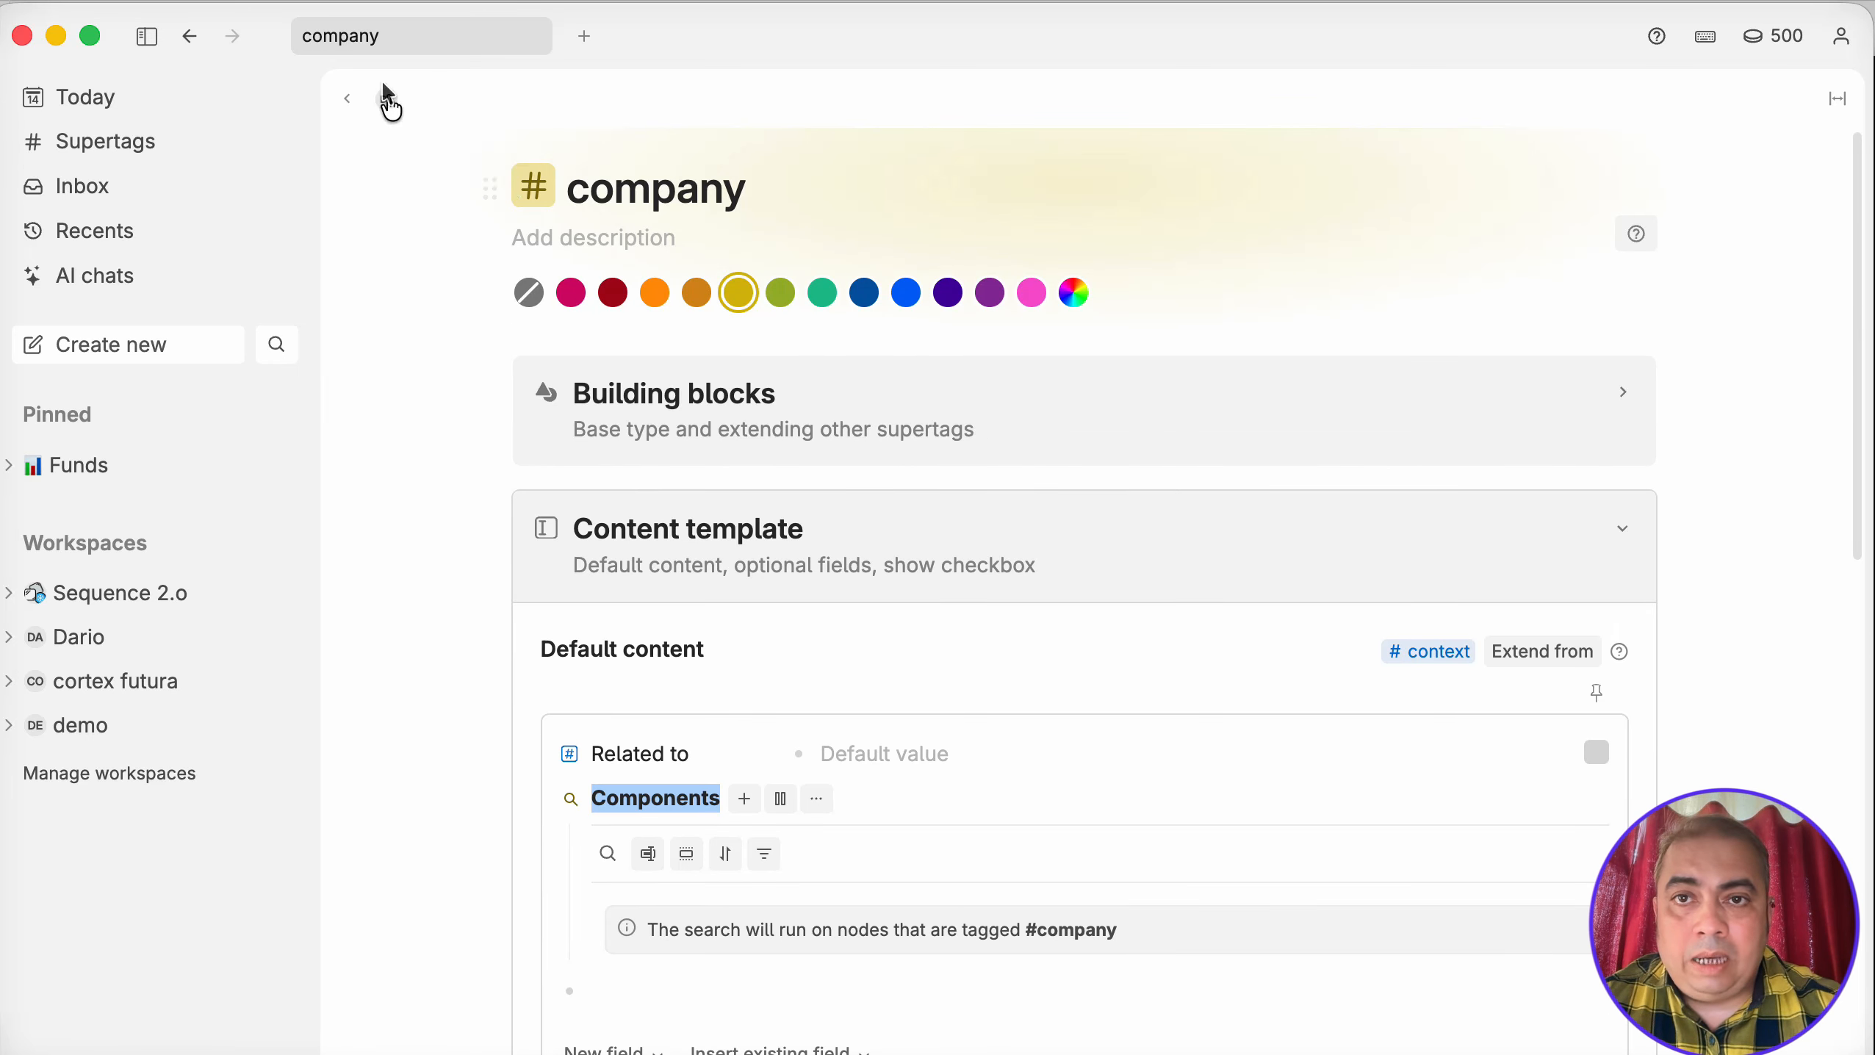
click(388, 100)
scroll(824, 782, down, 5)
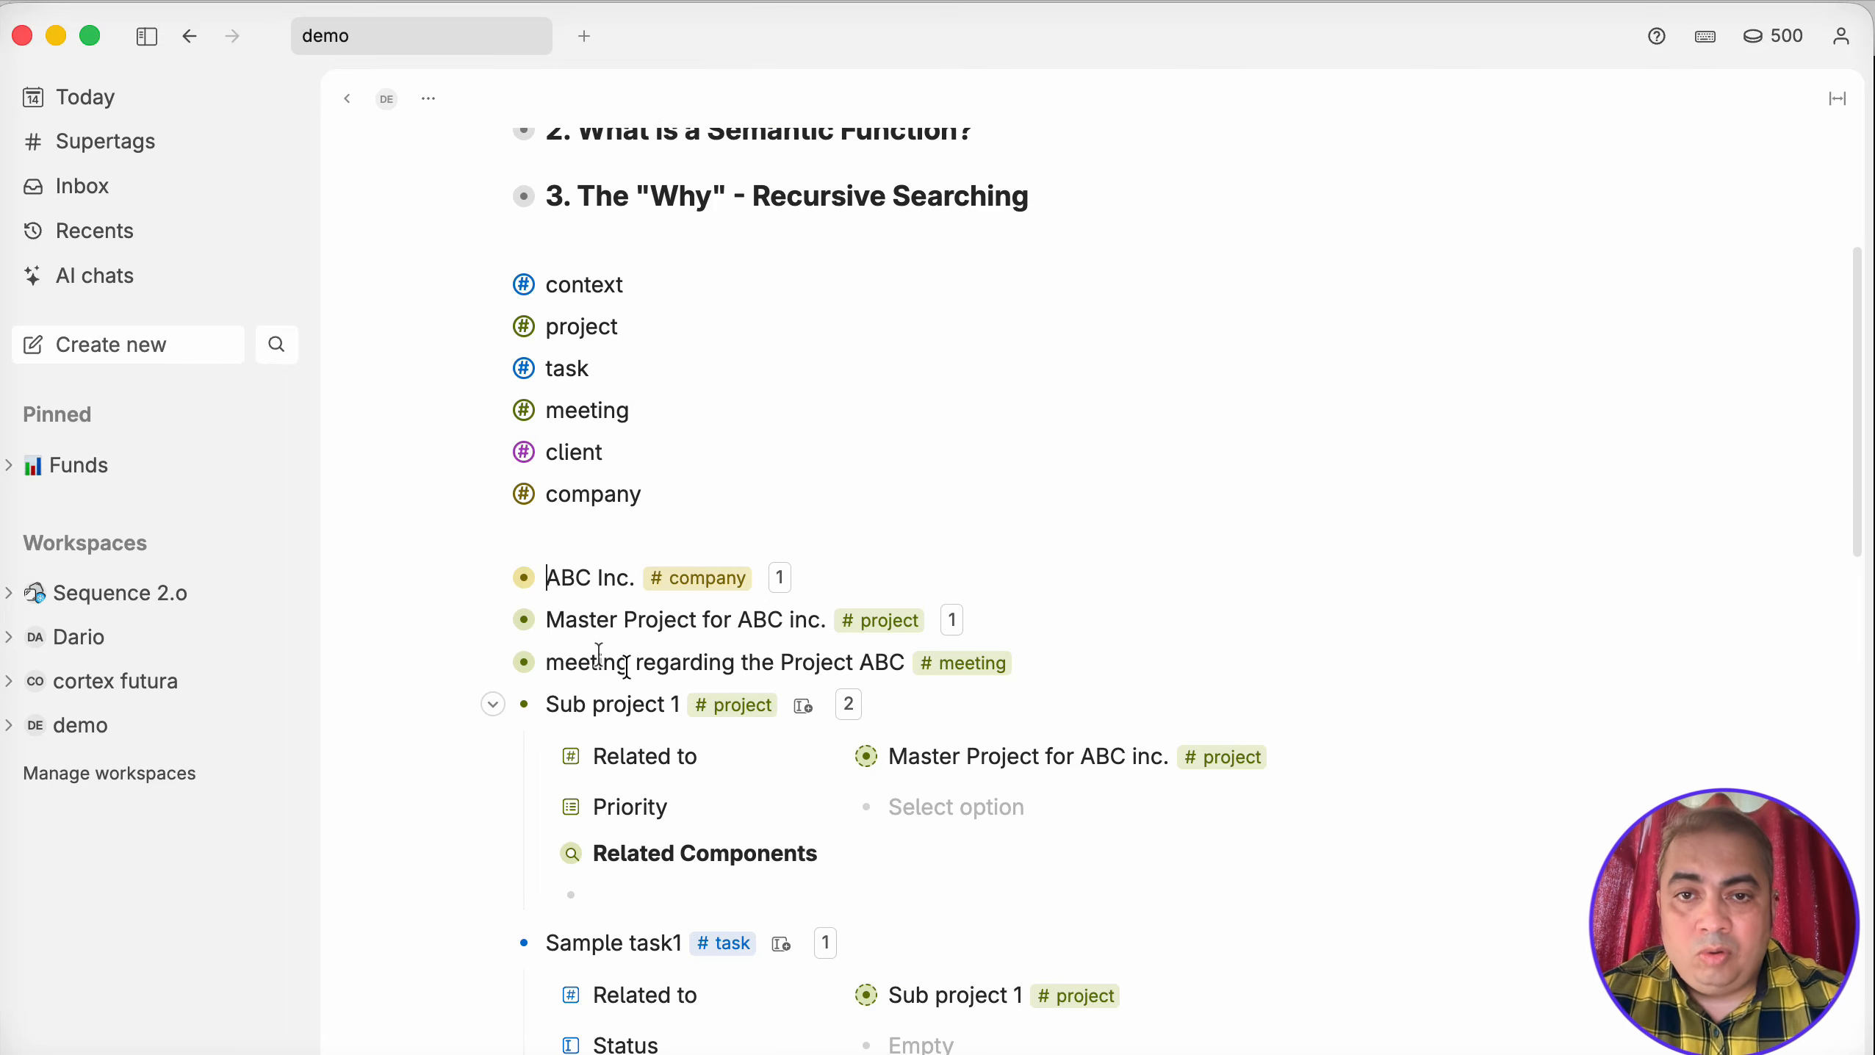
click(492, 580)
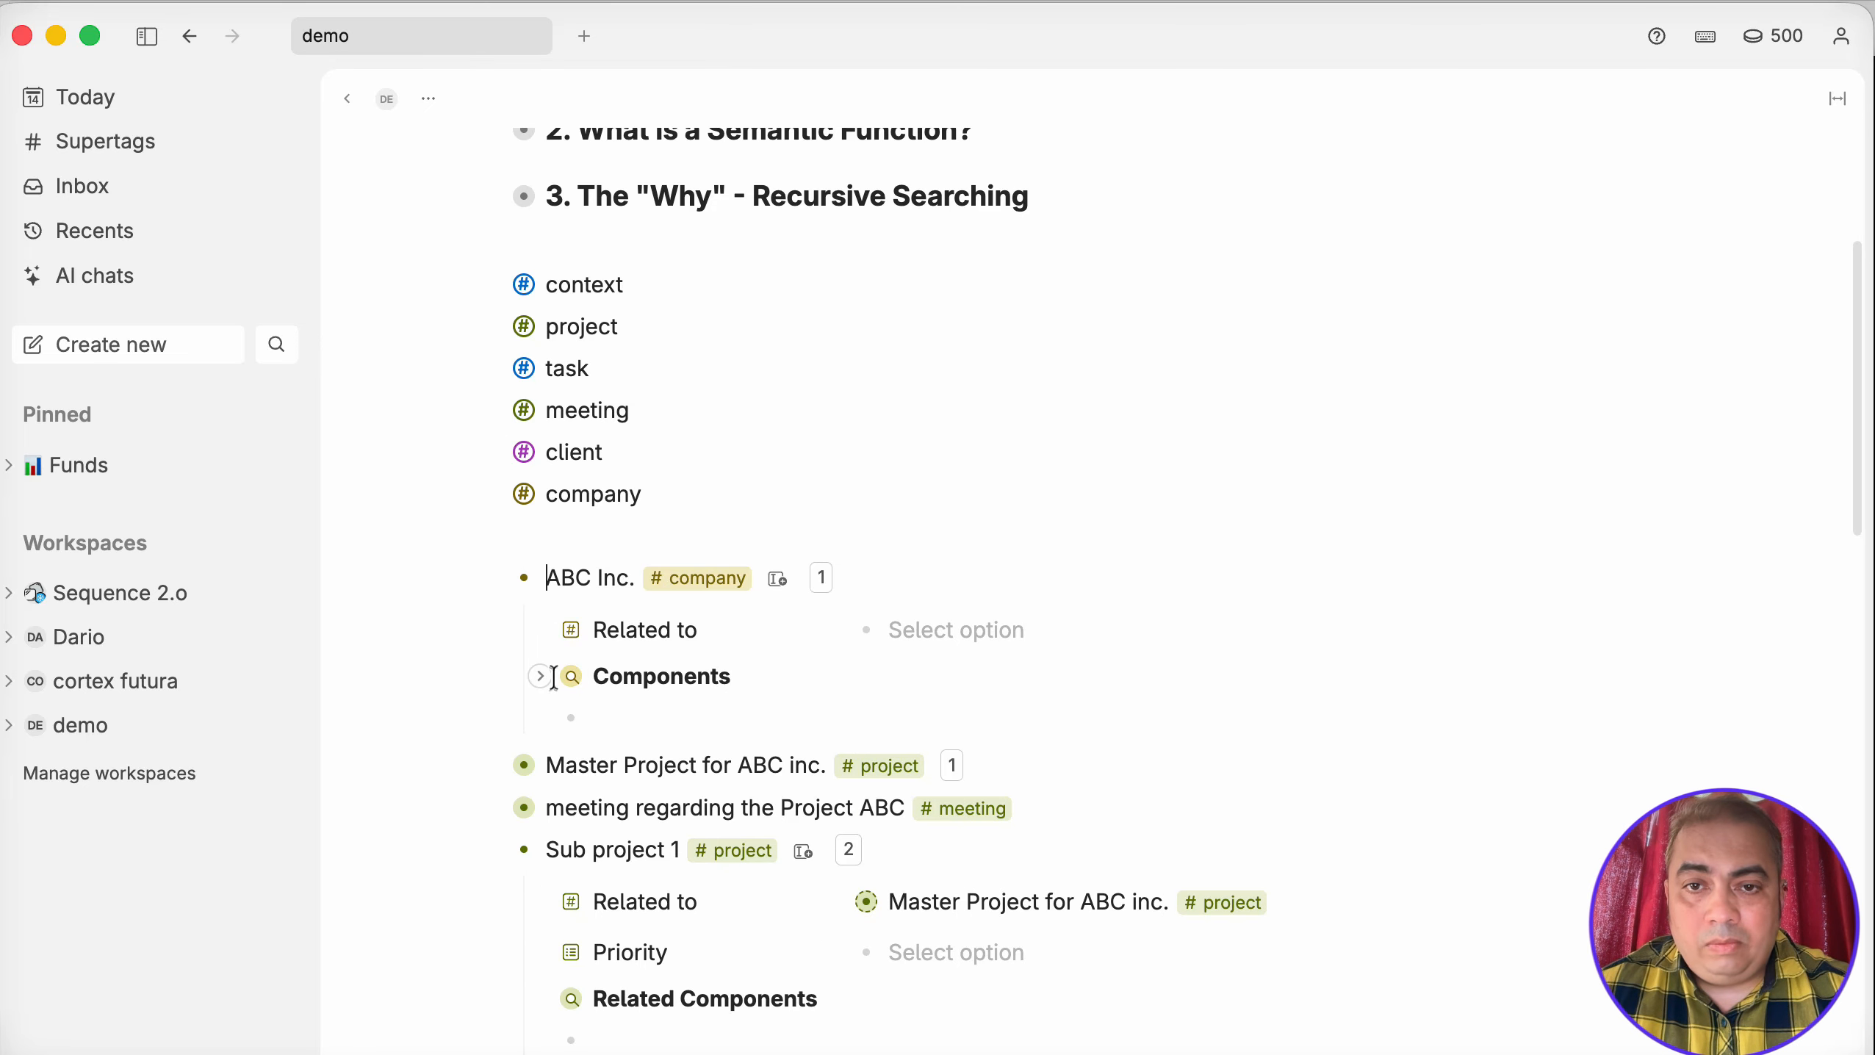
click(541, 677)
Expand Master Project for ABC inc. and set its Related to field to ABC Inc.
scroll(915, 752, down, 5)
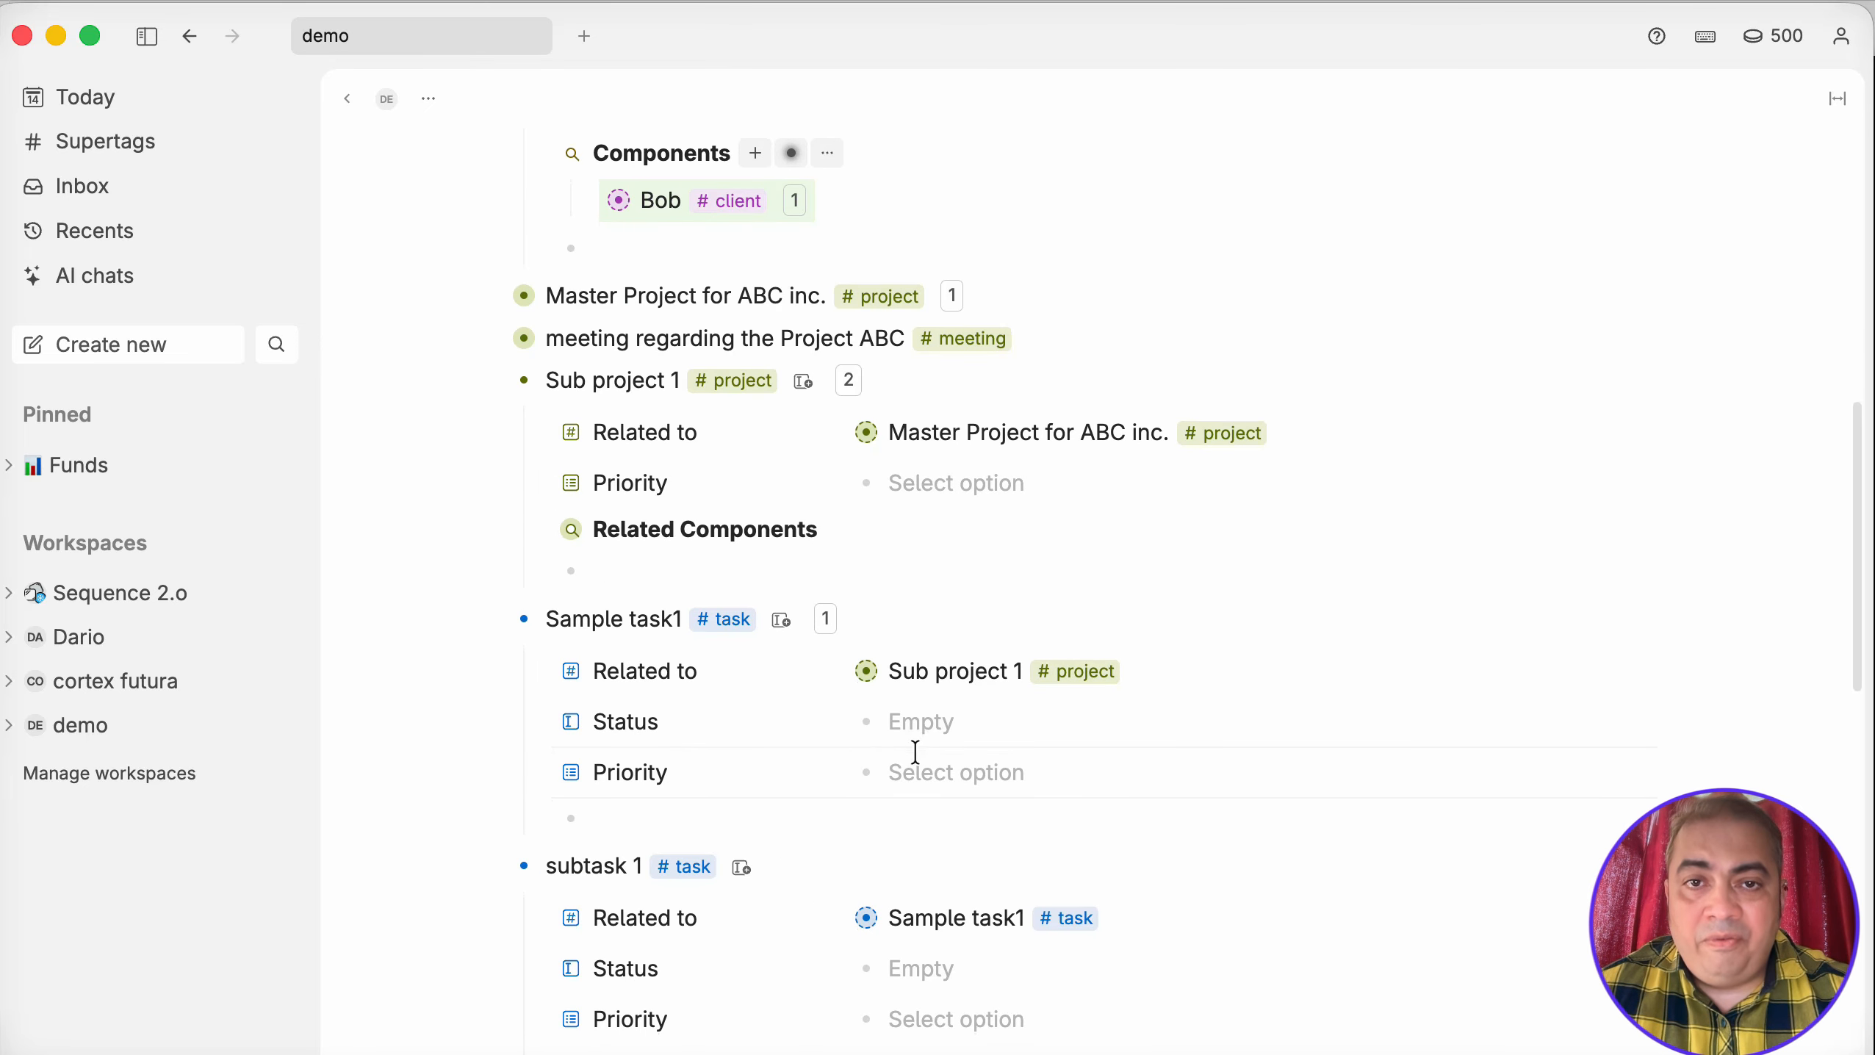
scroll(925, 734, up, 5)
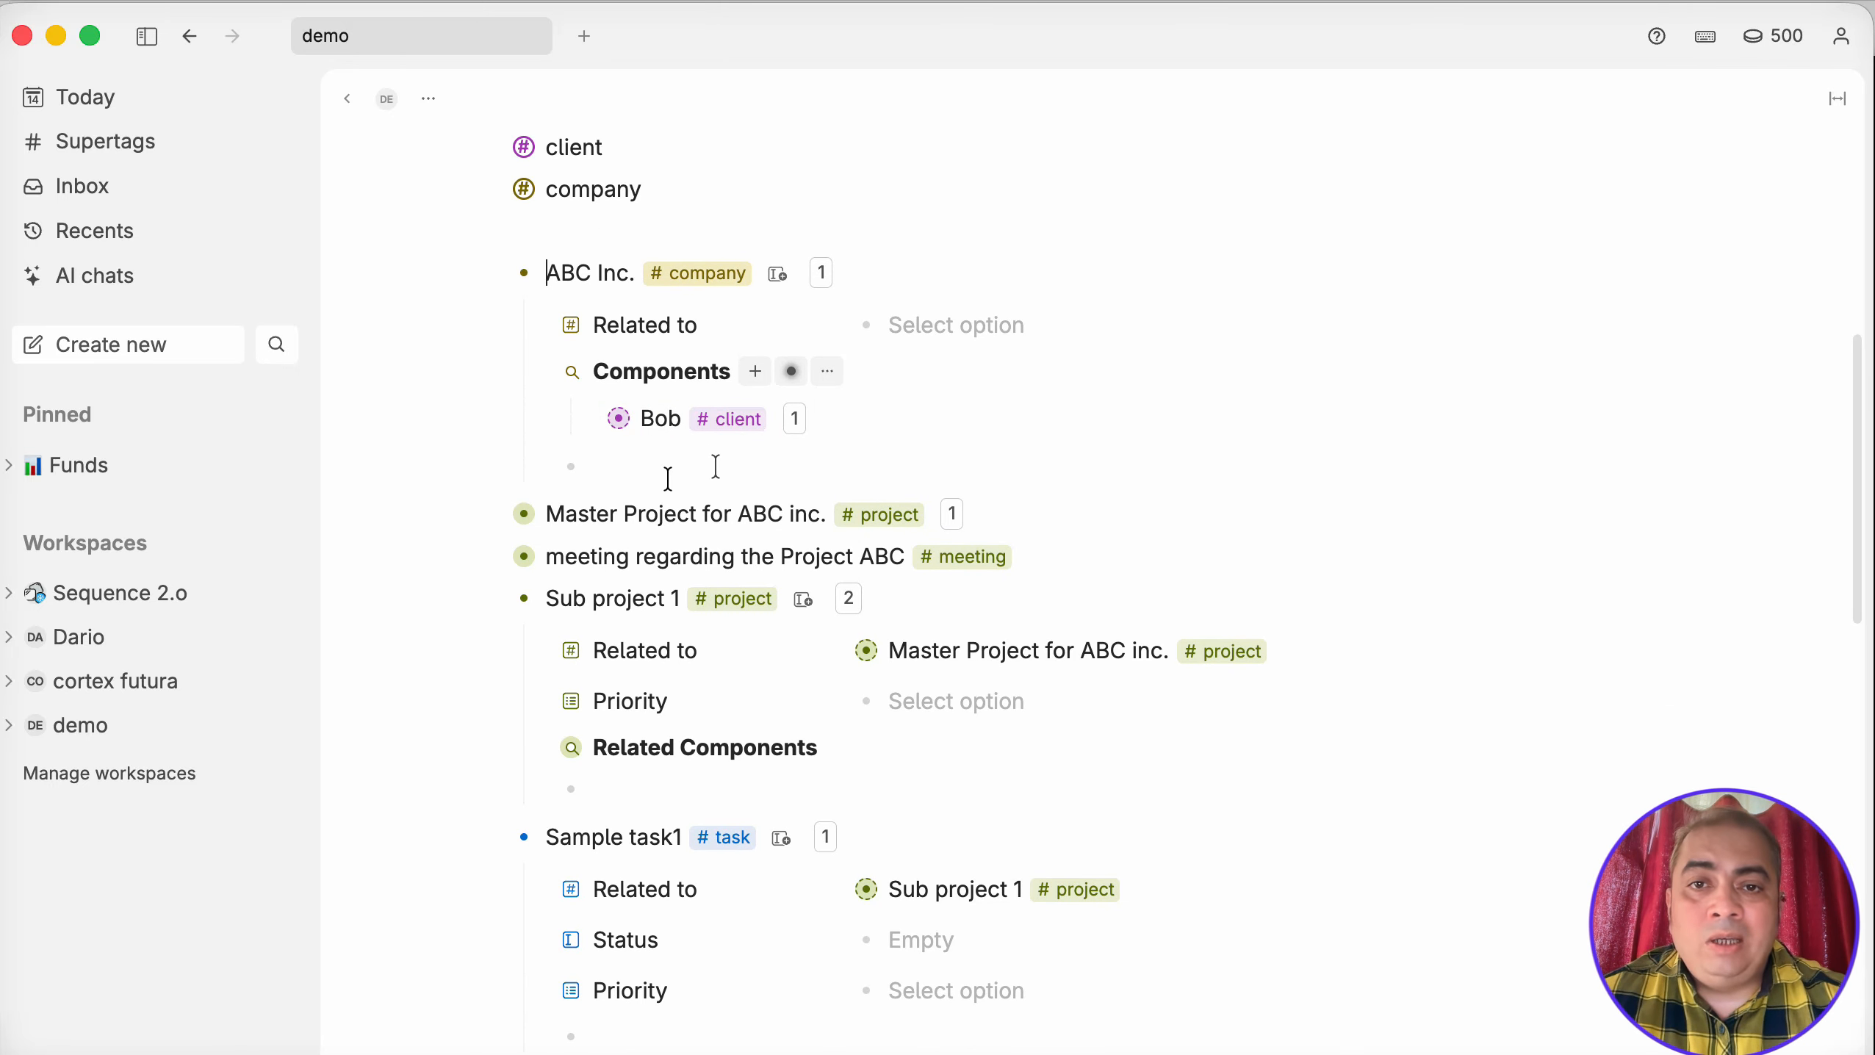
click(495, 515)
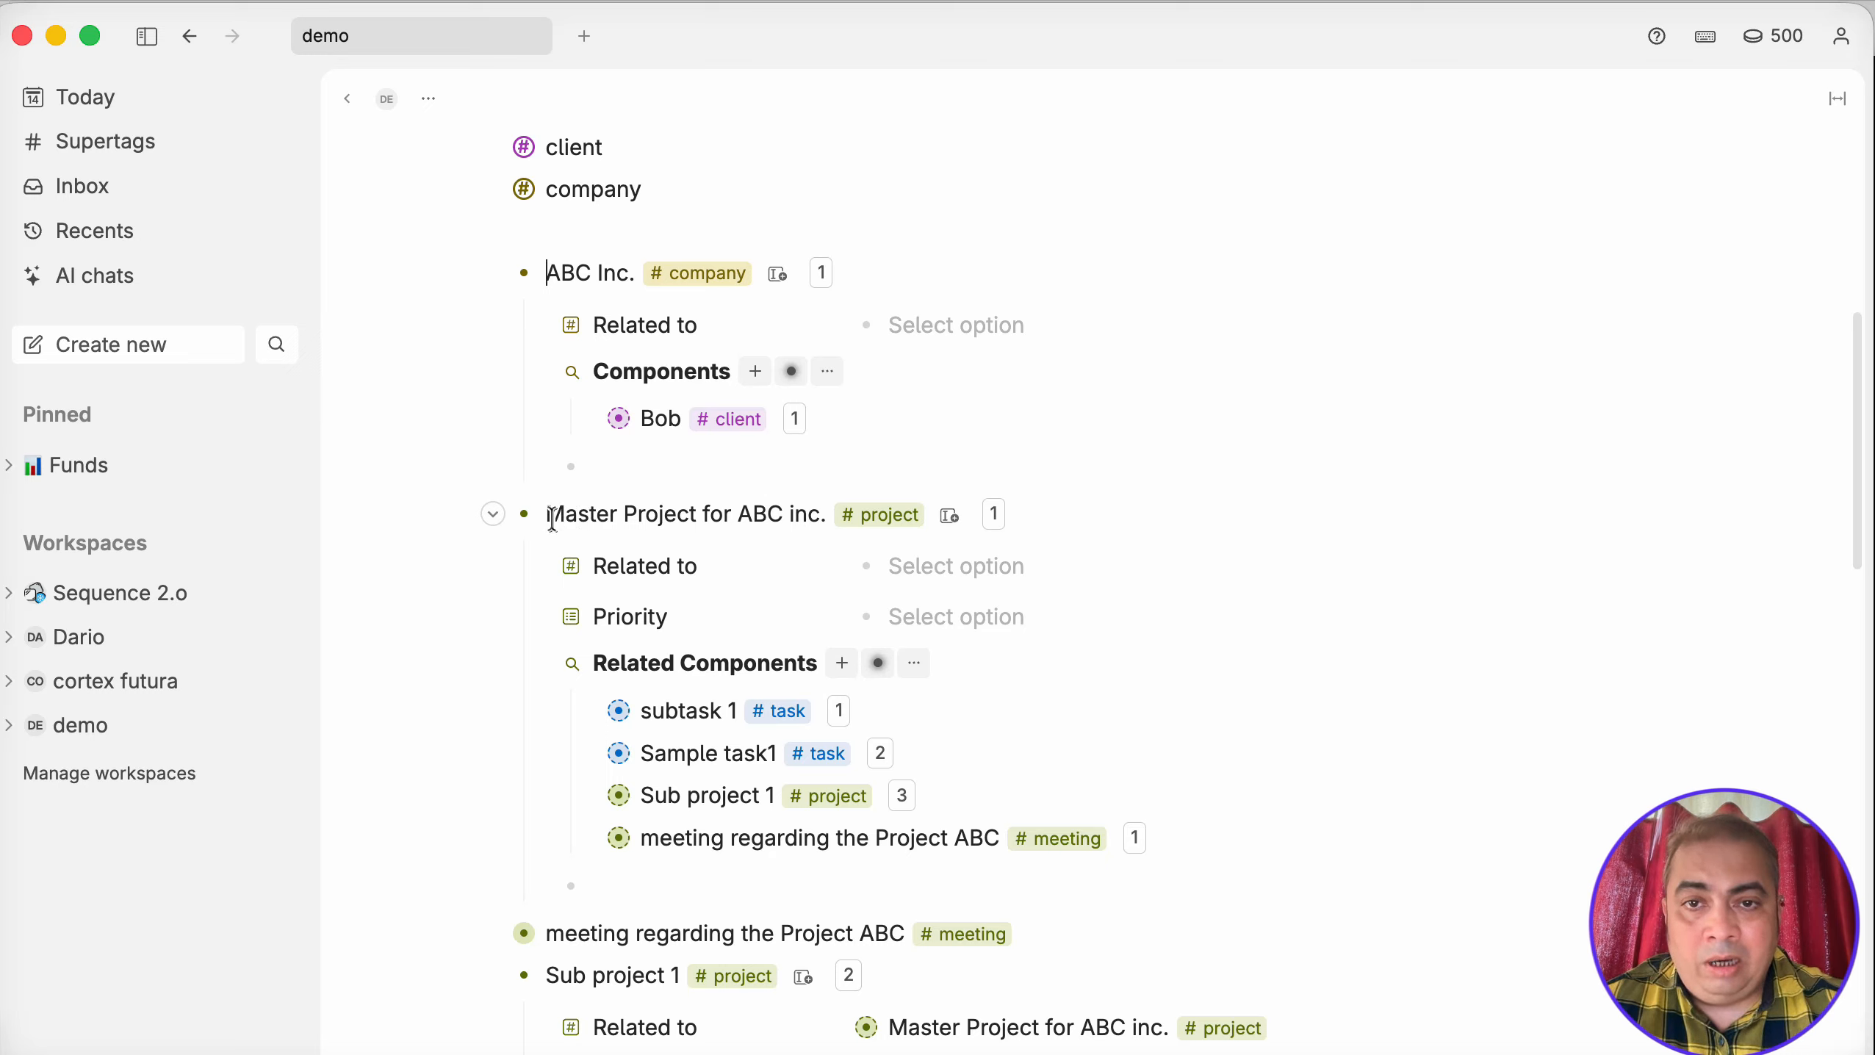
click(990, 565)
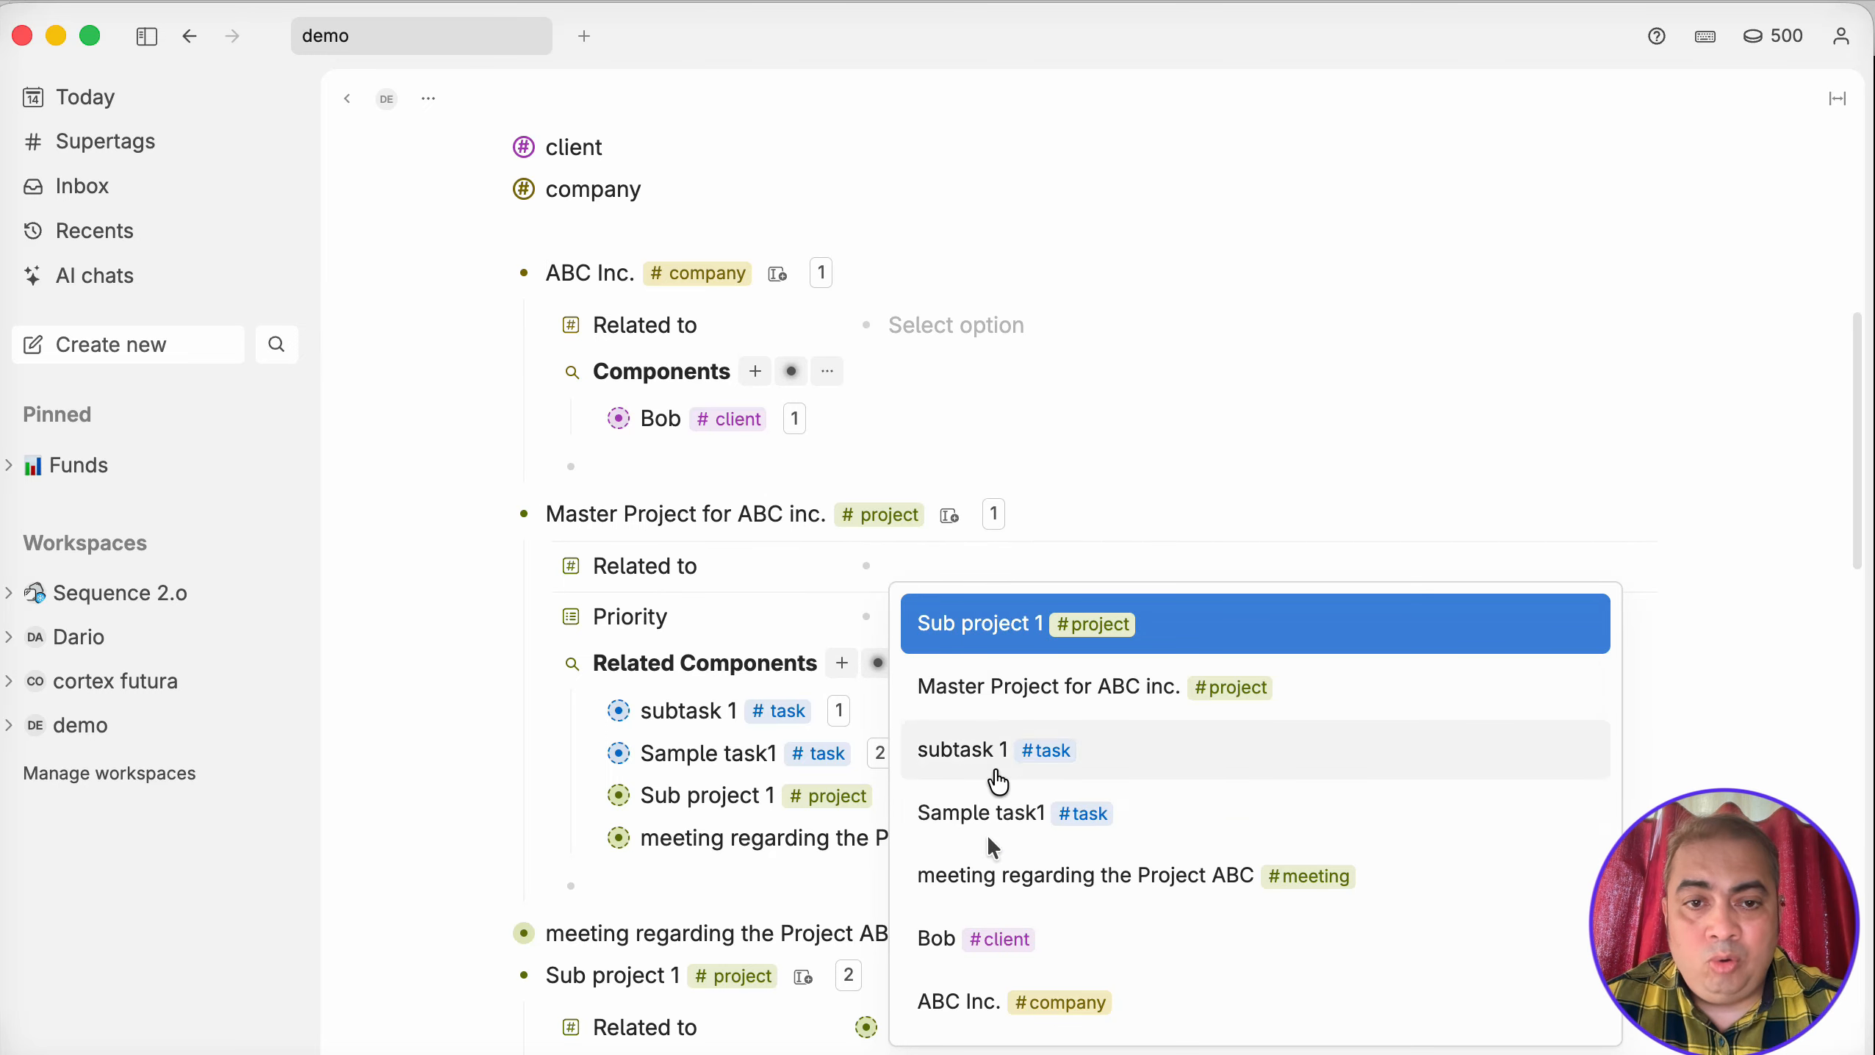
click(955, 998)
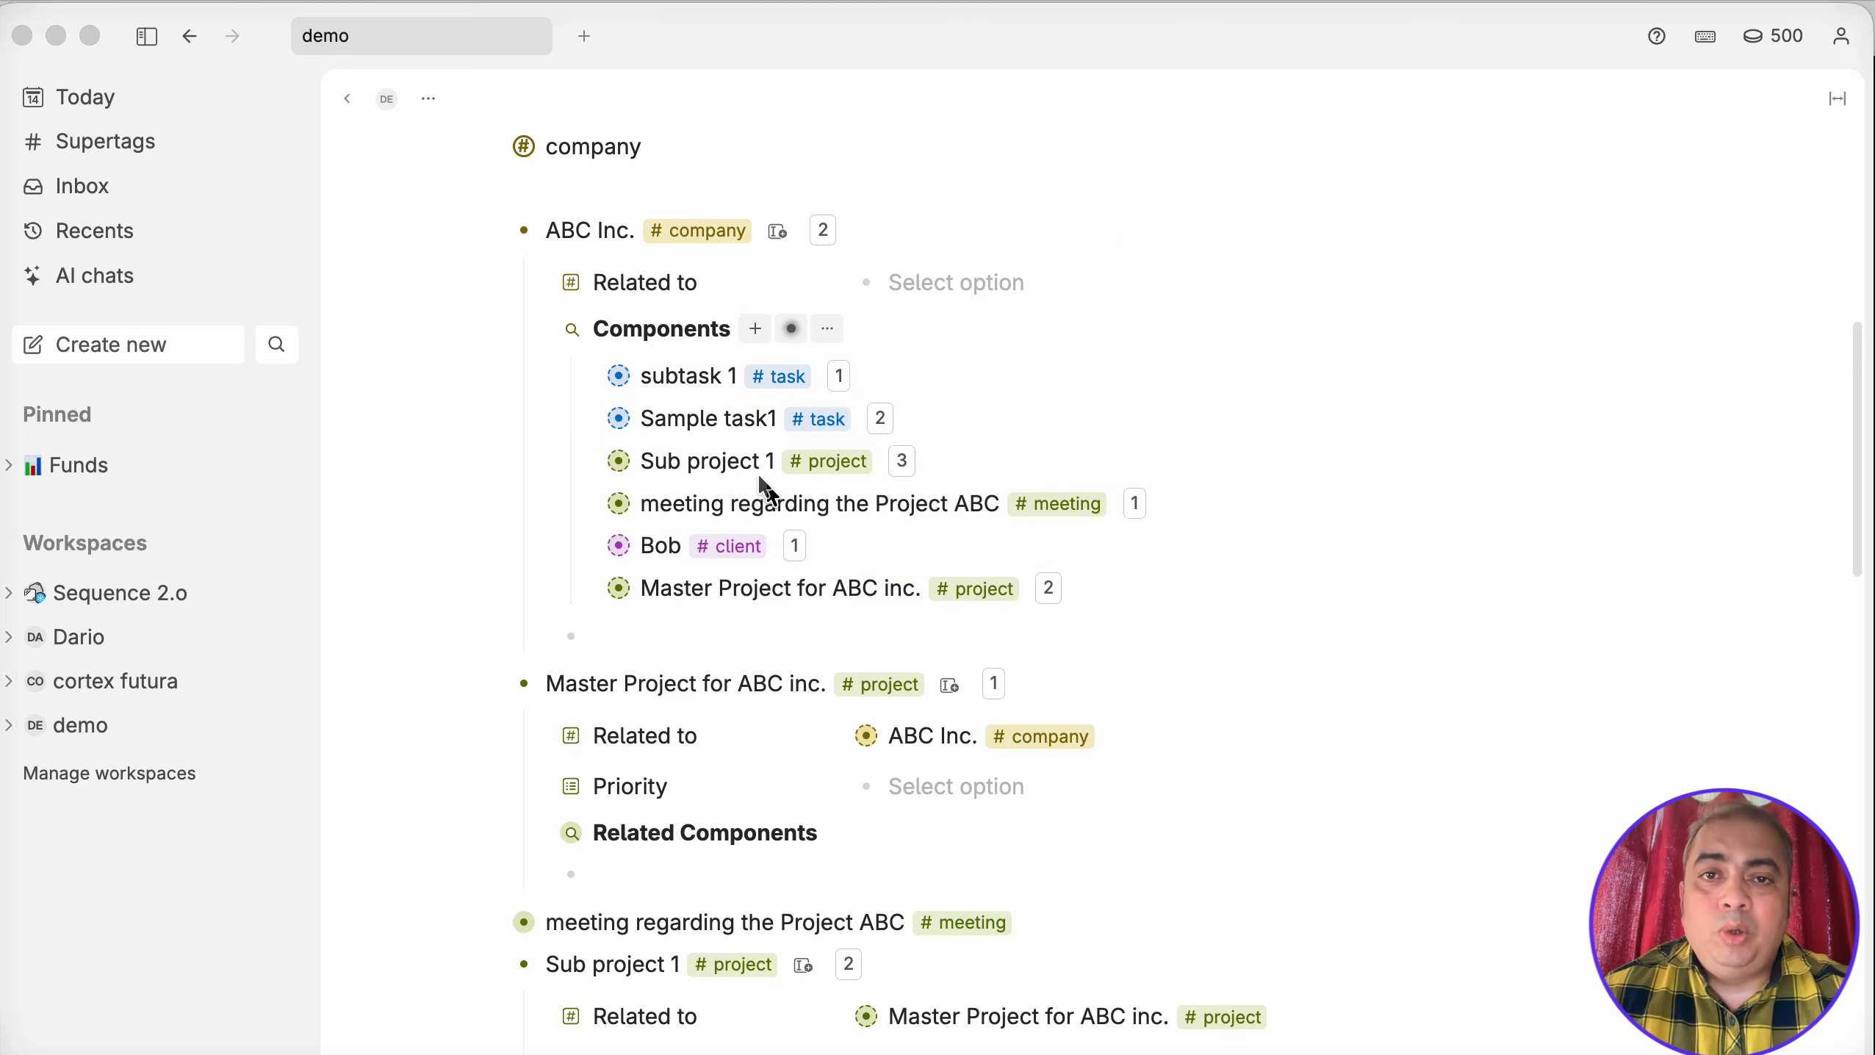
Group the Components search results under ABC Inc. by Tags.
scroll(734, 443, up, 3)
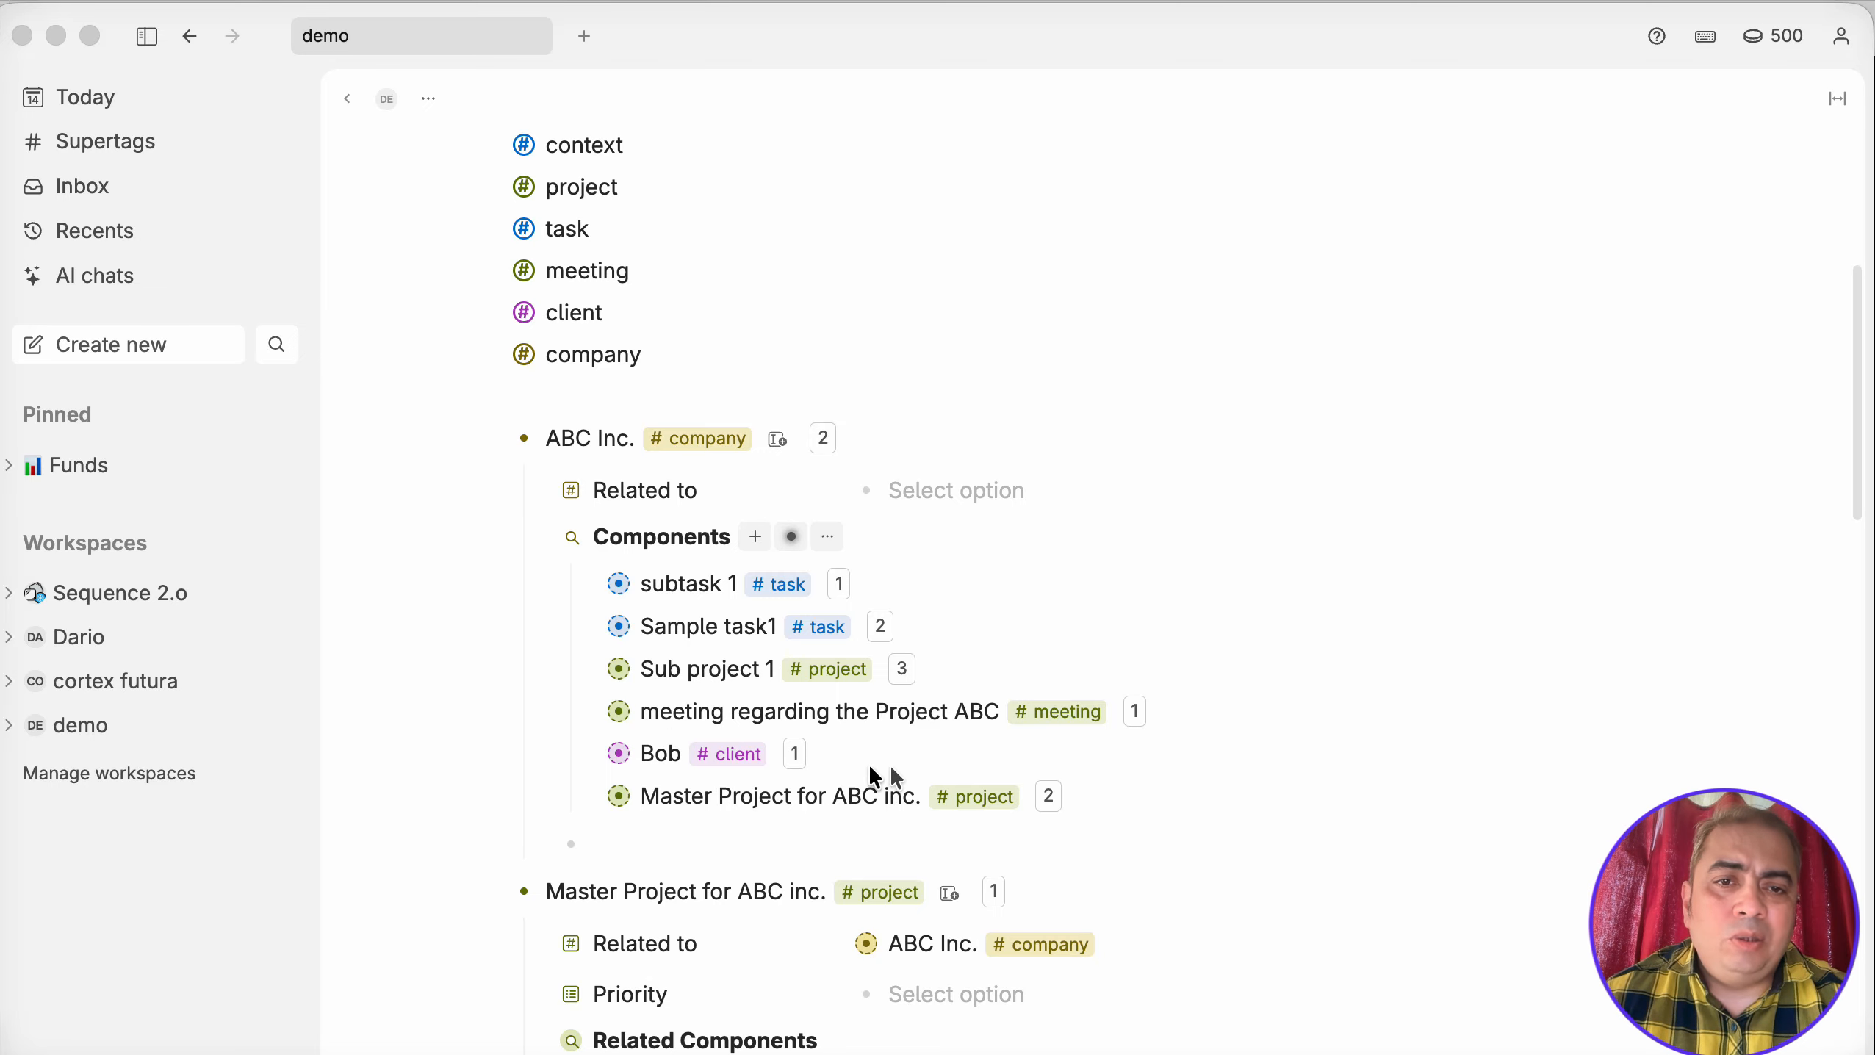
scroll(891, 754, down, 2)
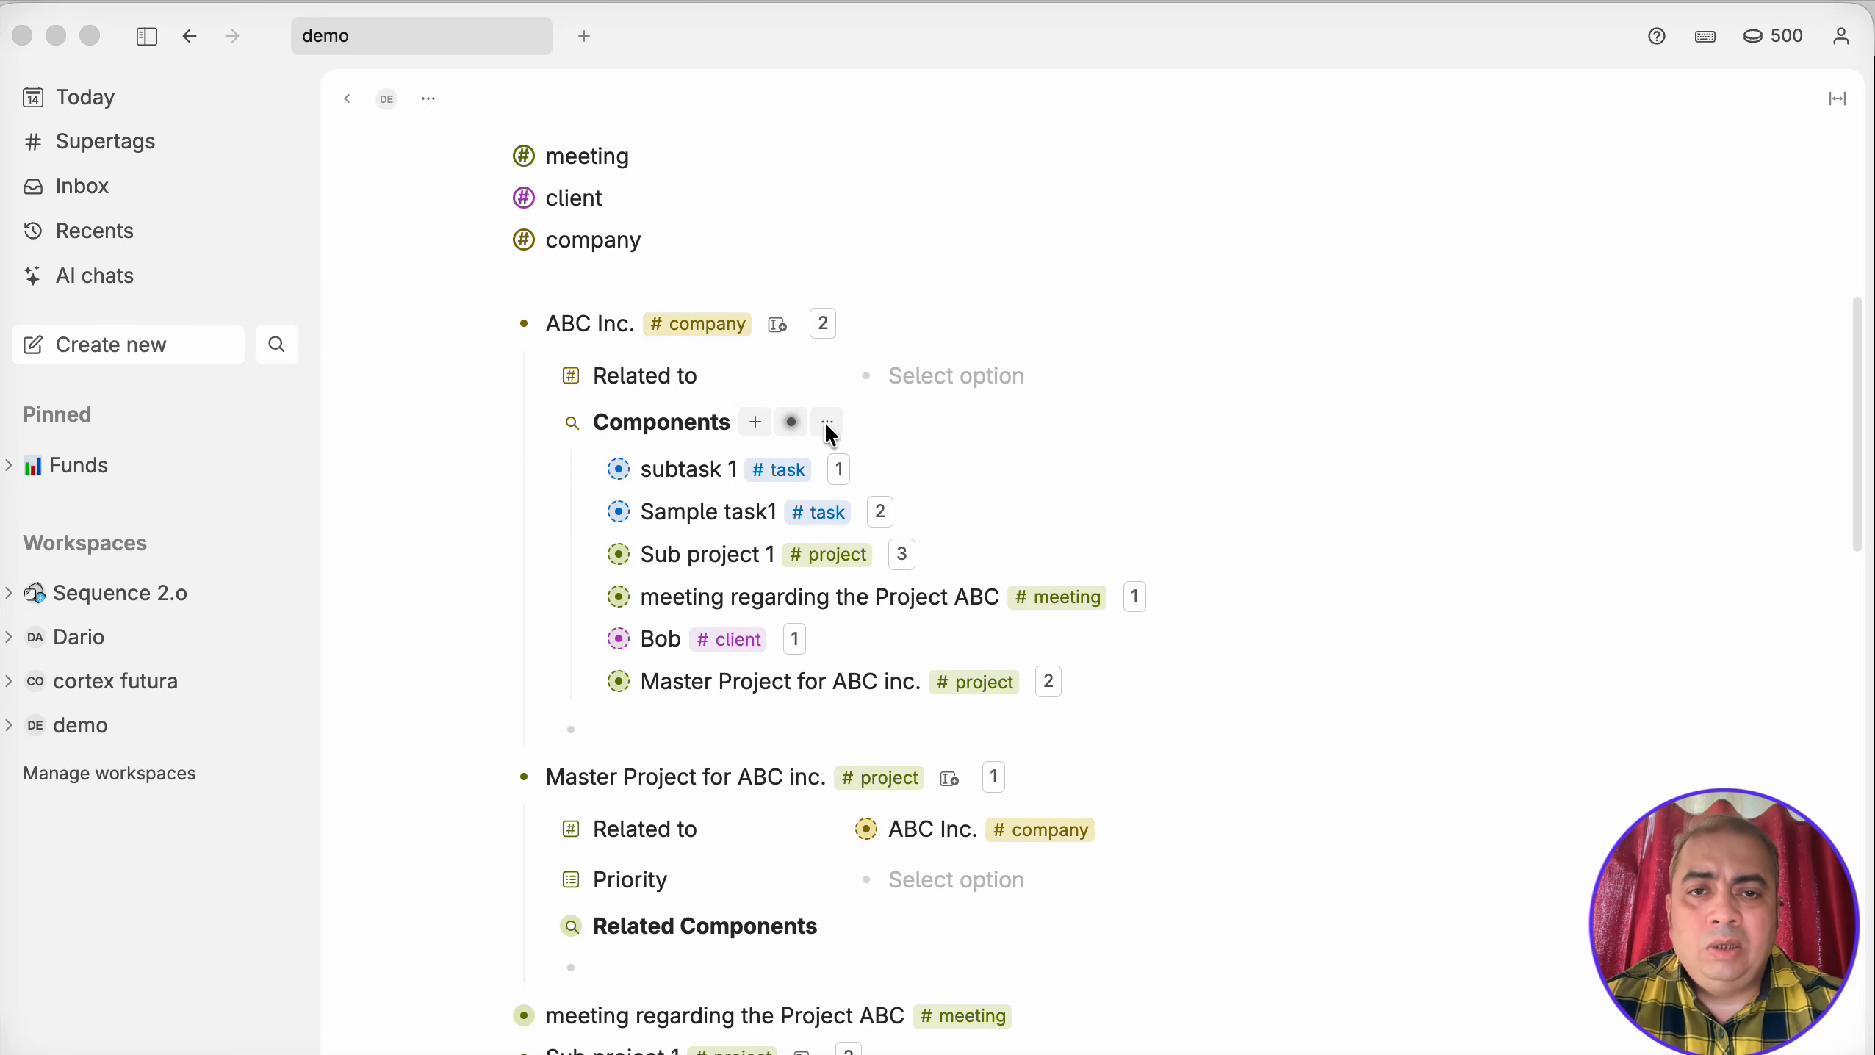
click(827, 425)
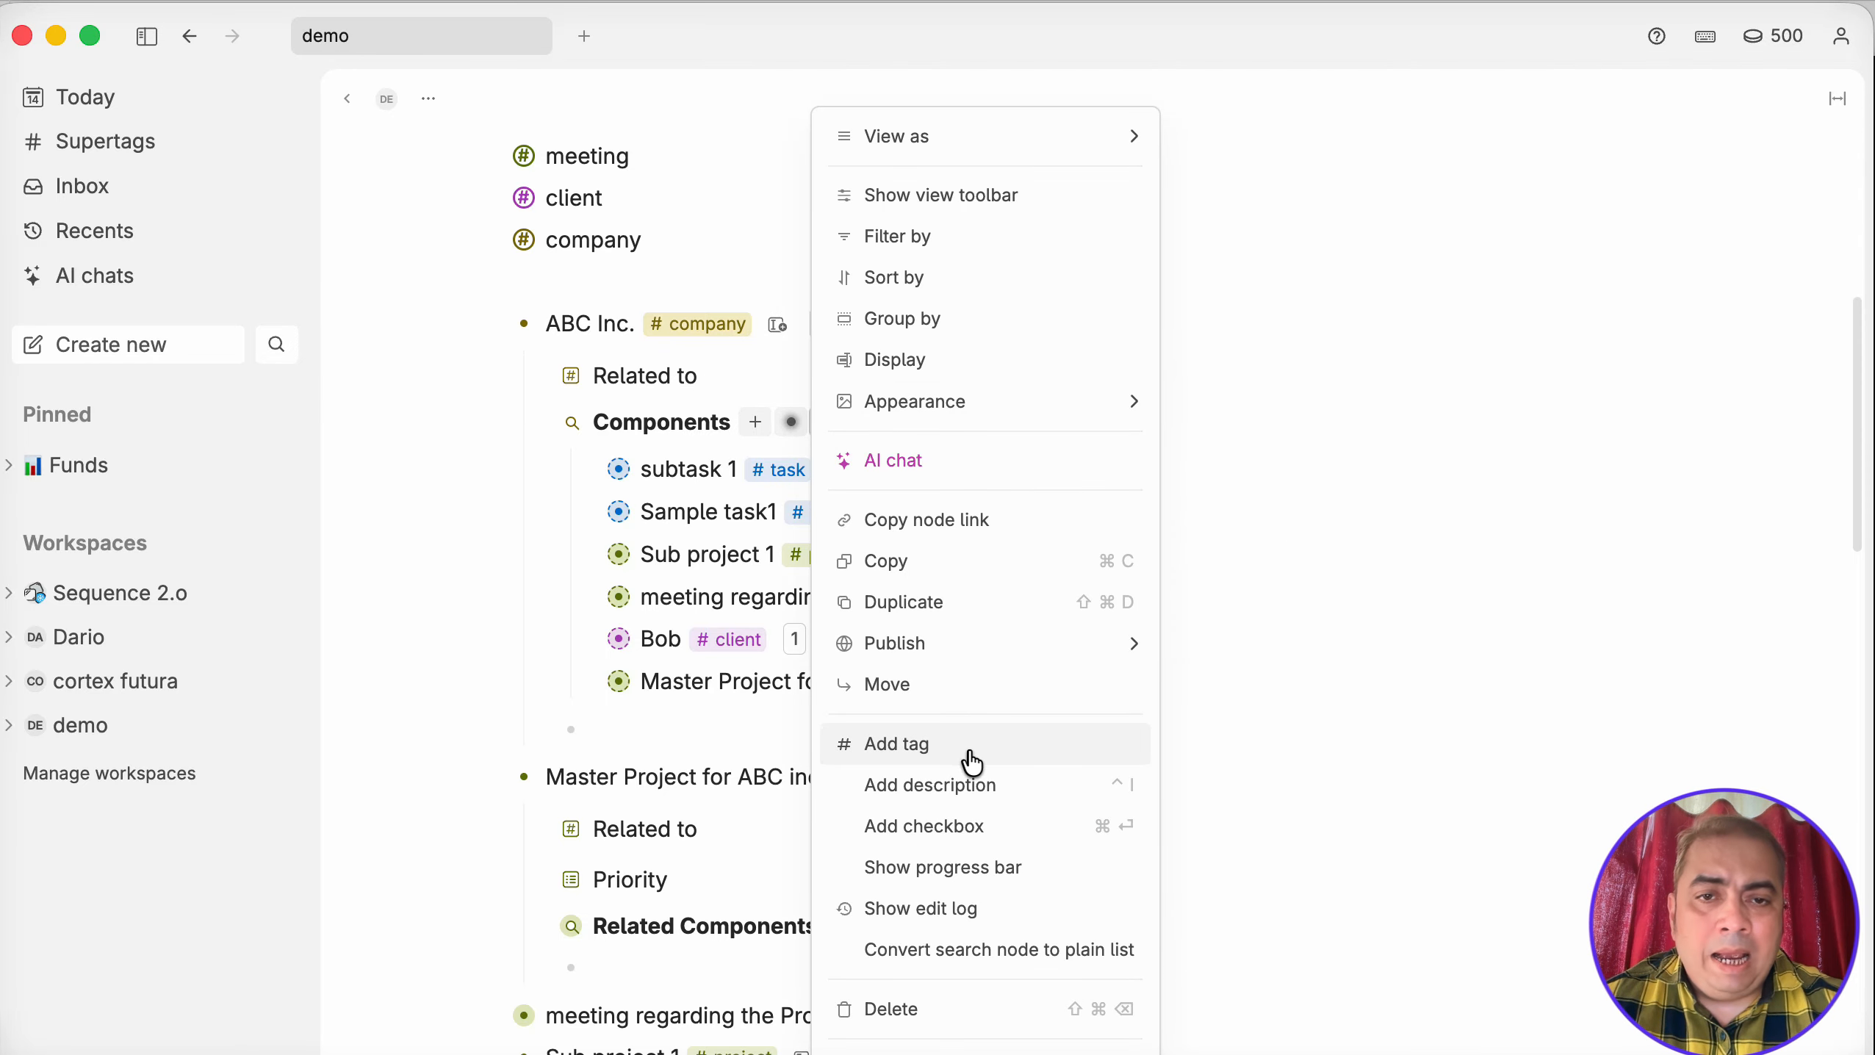
click(822, 425)
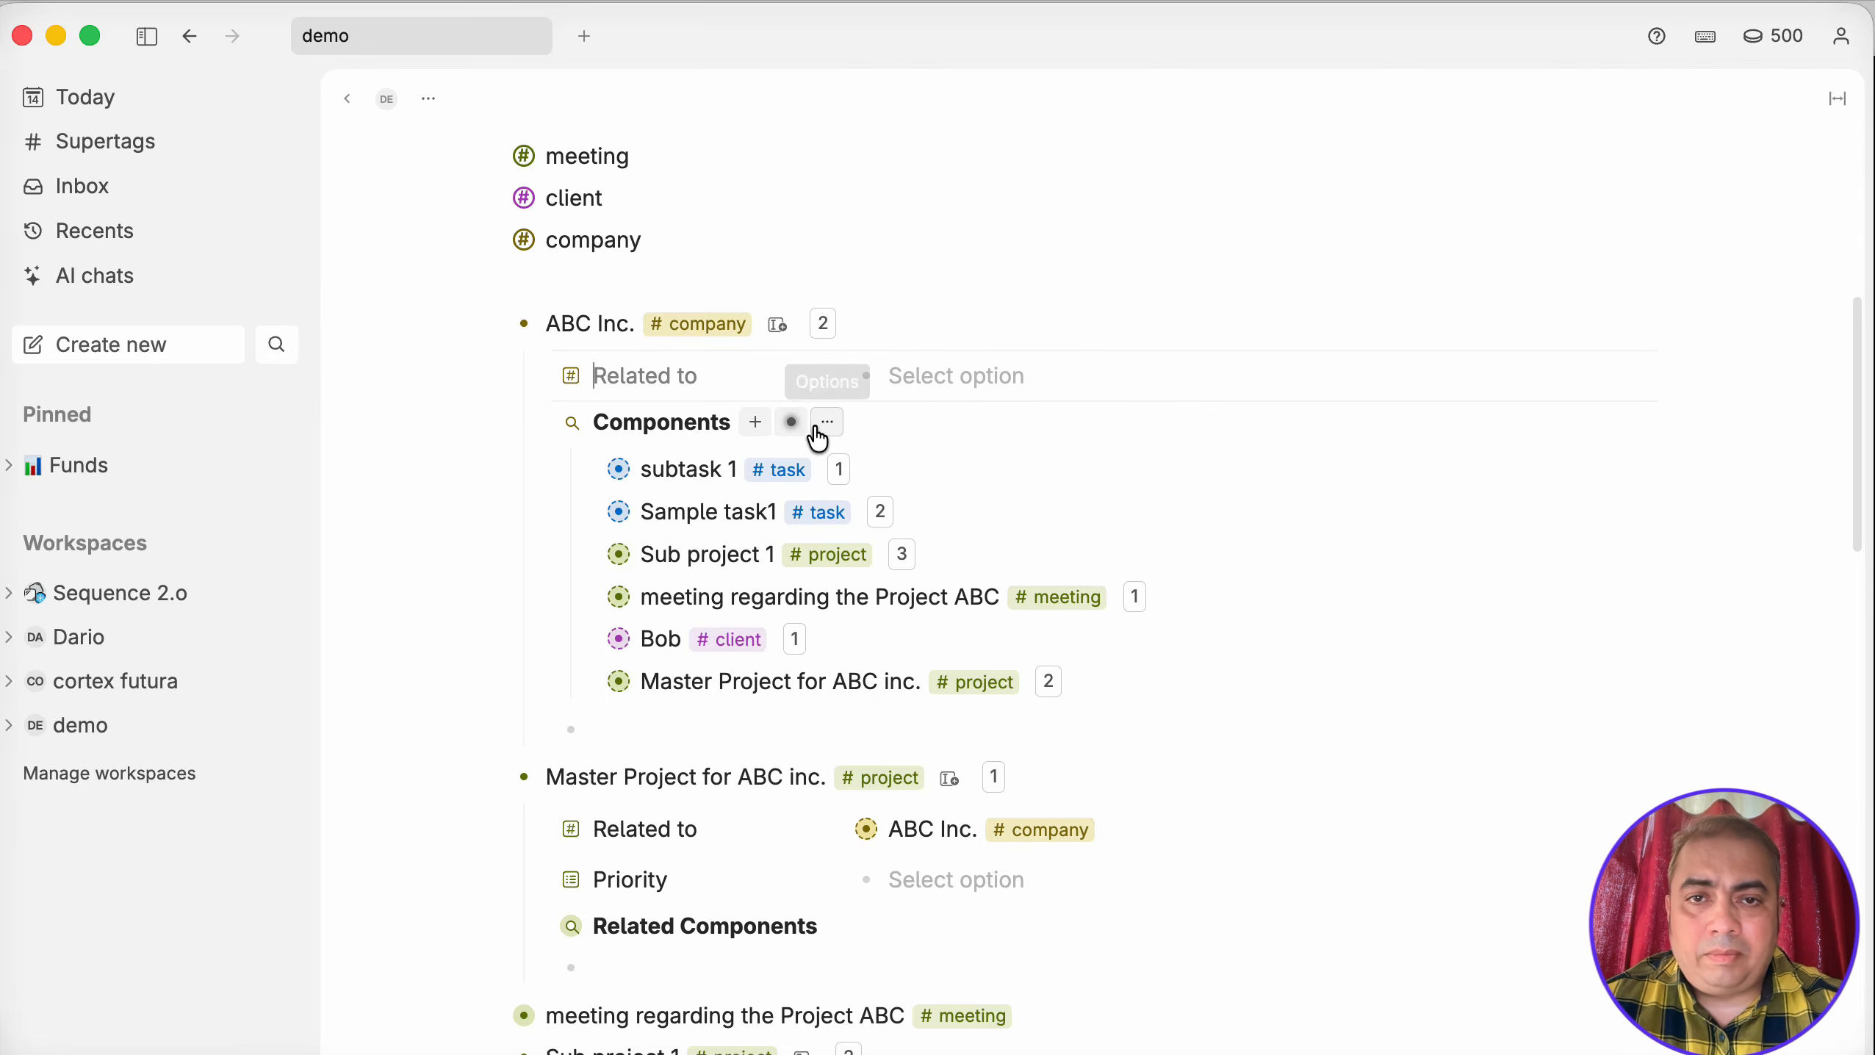
click(826, 422)
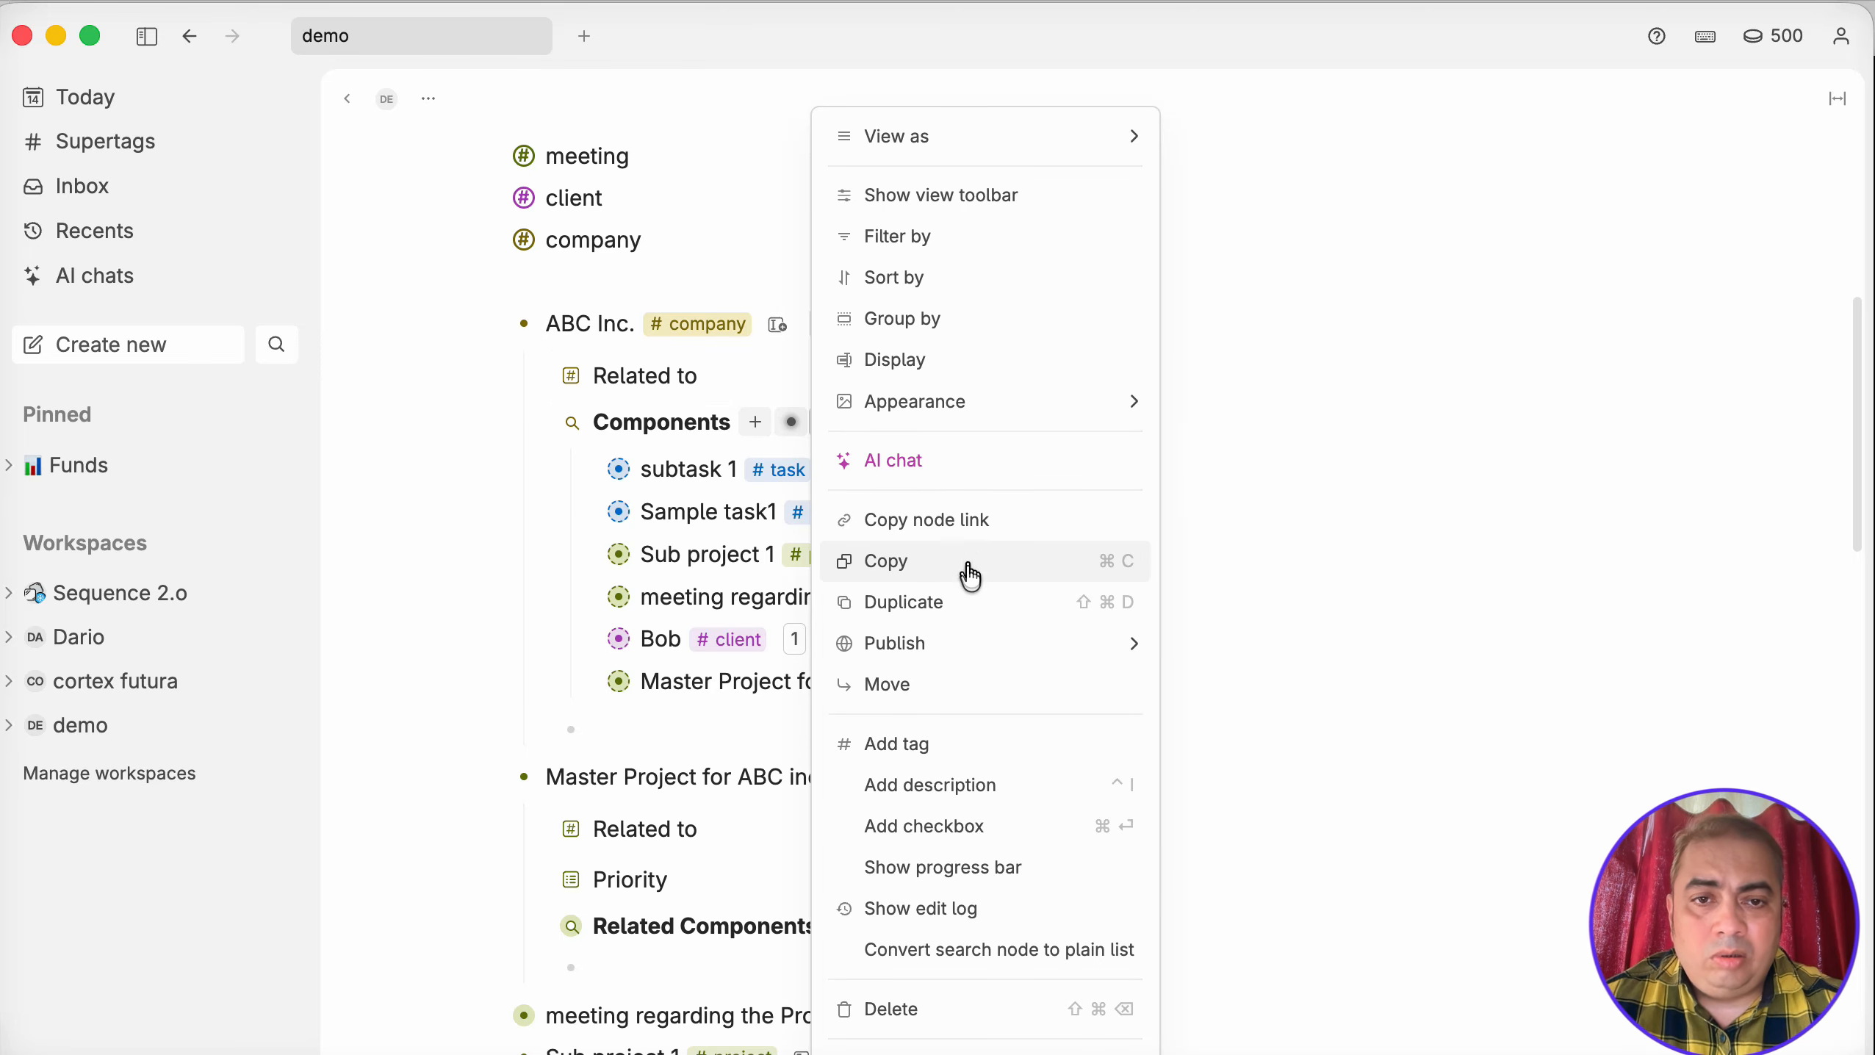
click(972, 319)
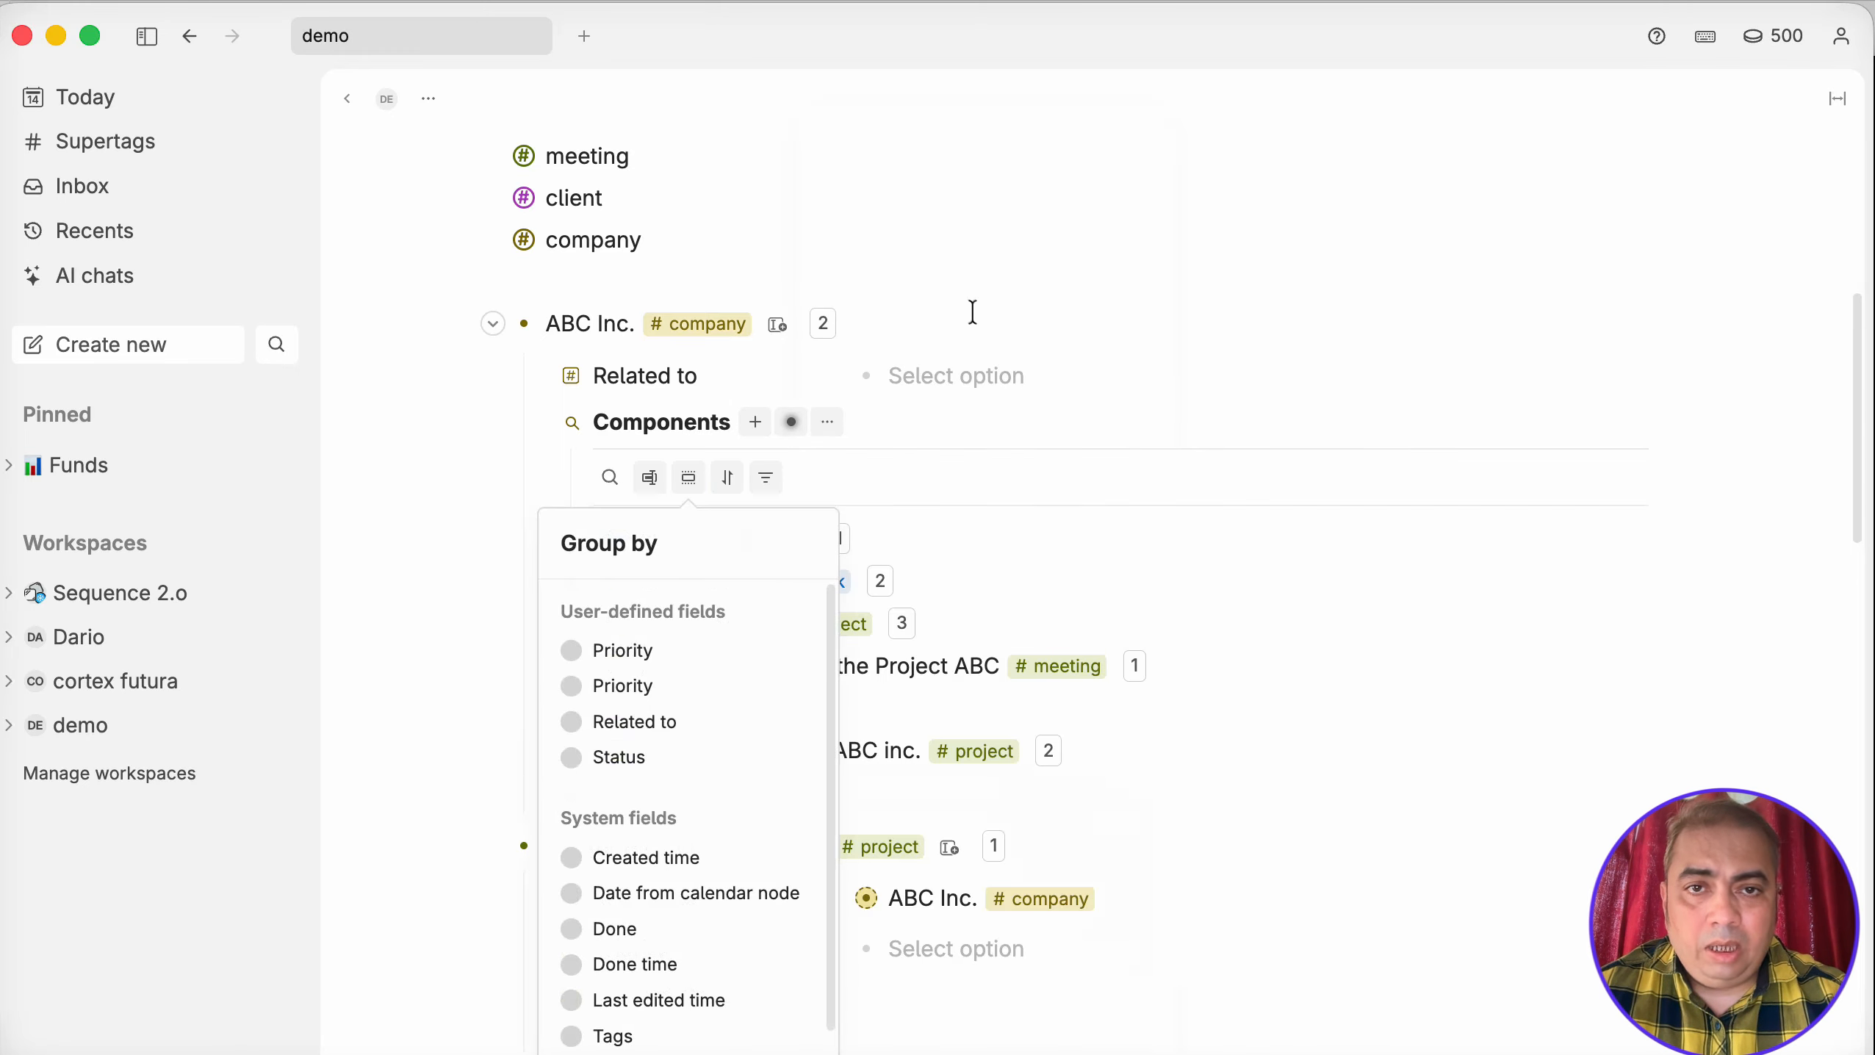
scroll(736, 788, down, 1)
click(578, 999)
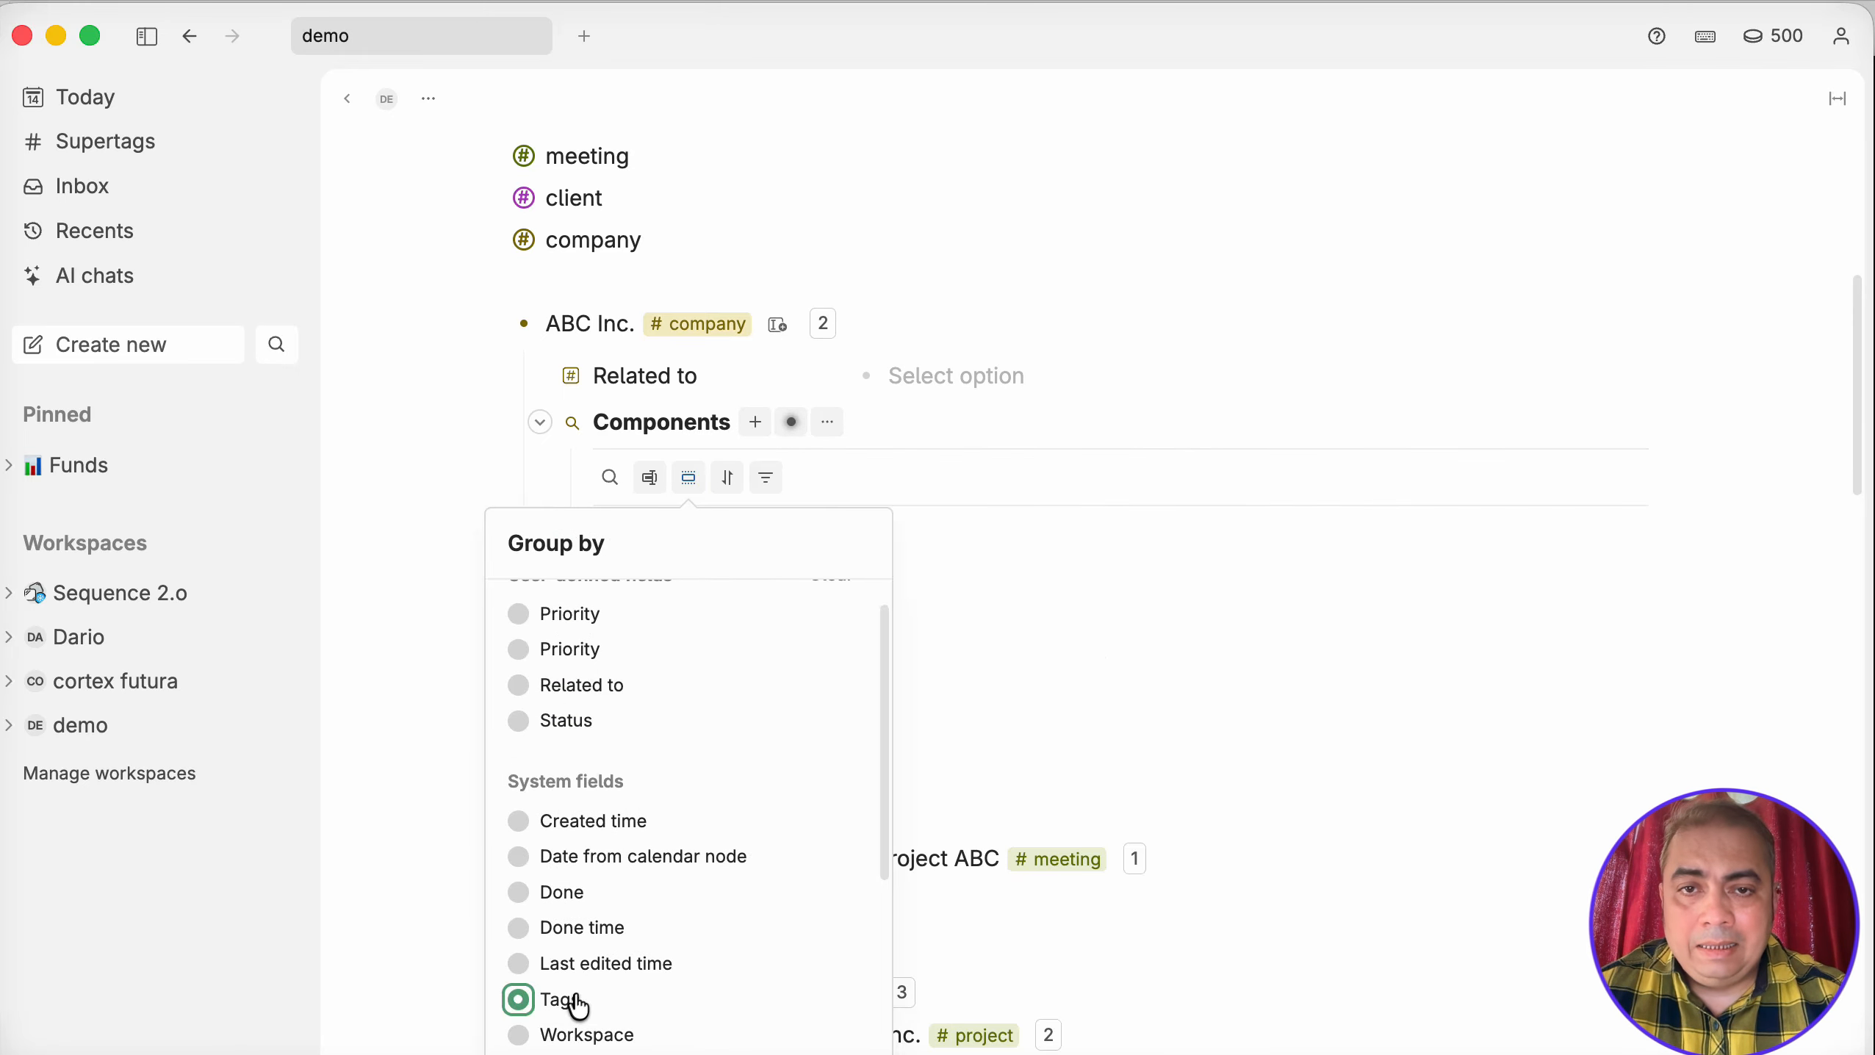
click(1096, 657)
Review the tag-grouped Components results under the ABC Inc. node.
scroll(1277, 661, down, 6)
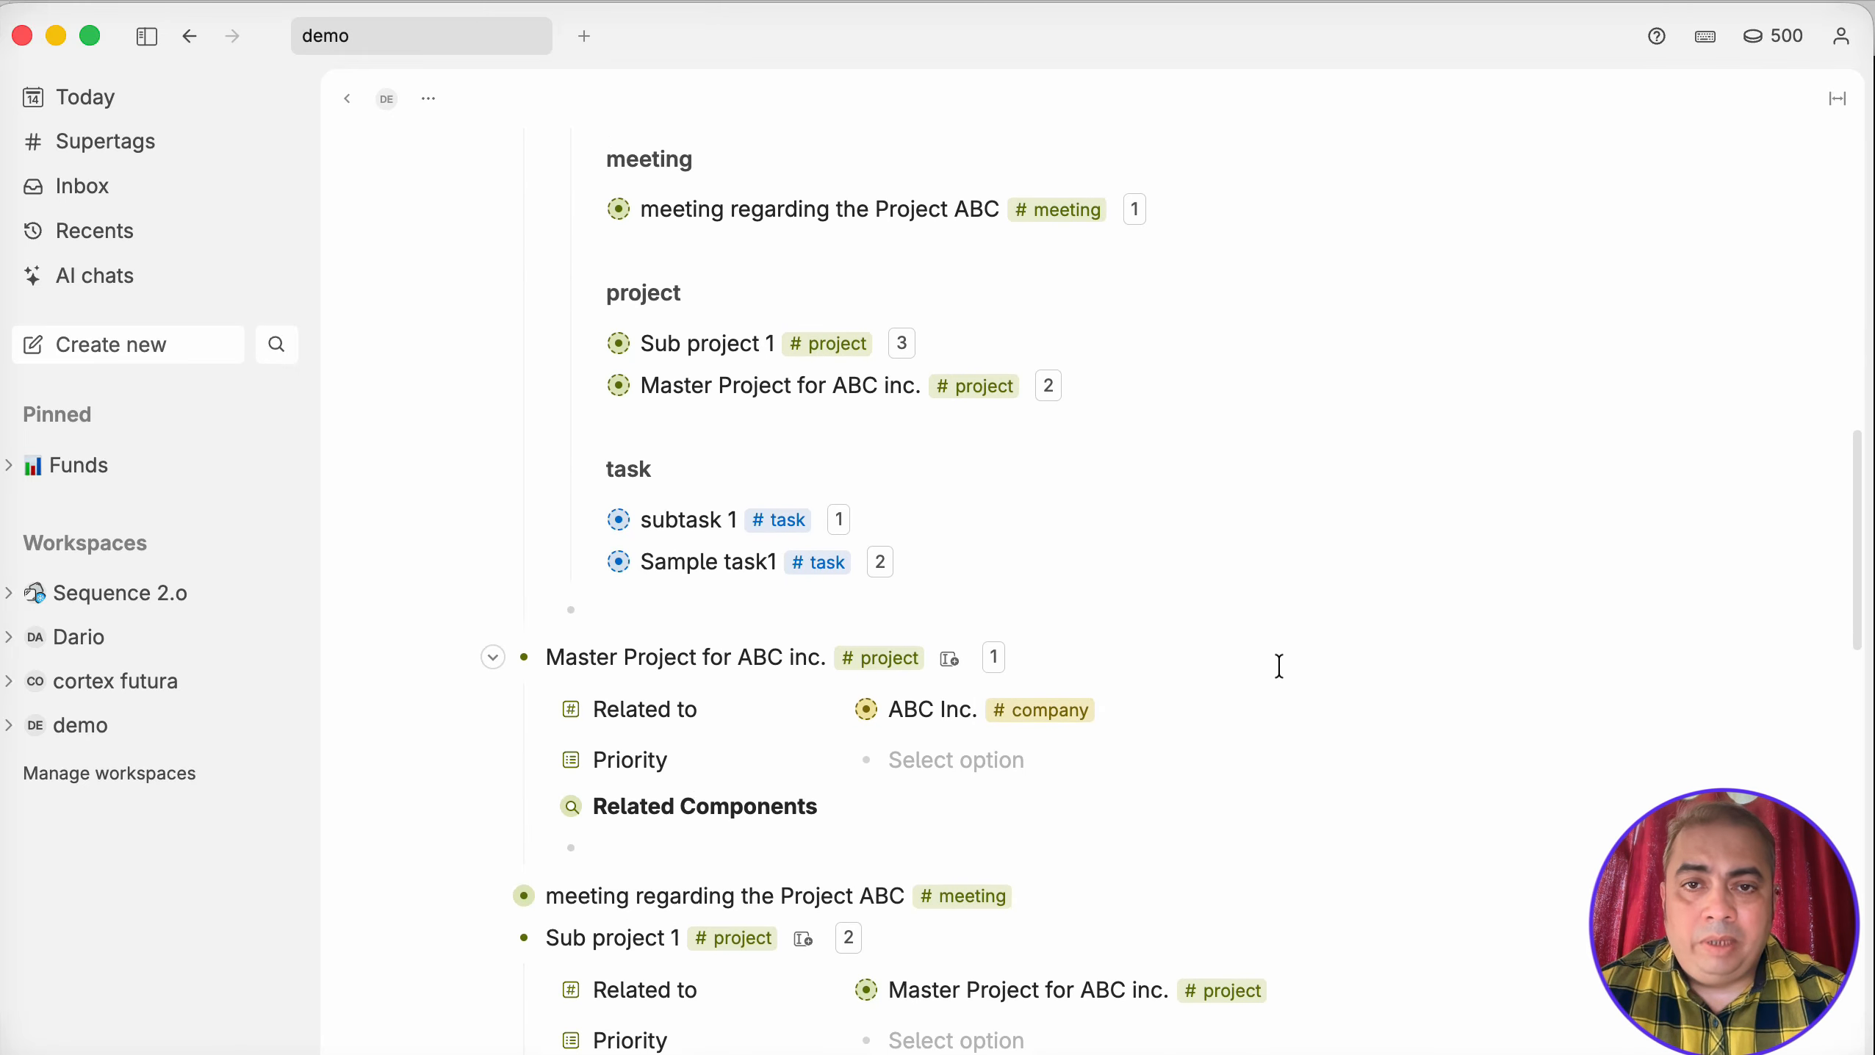
scroll(1280, 666, up, 4)
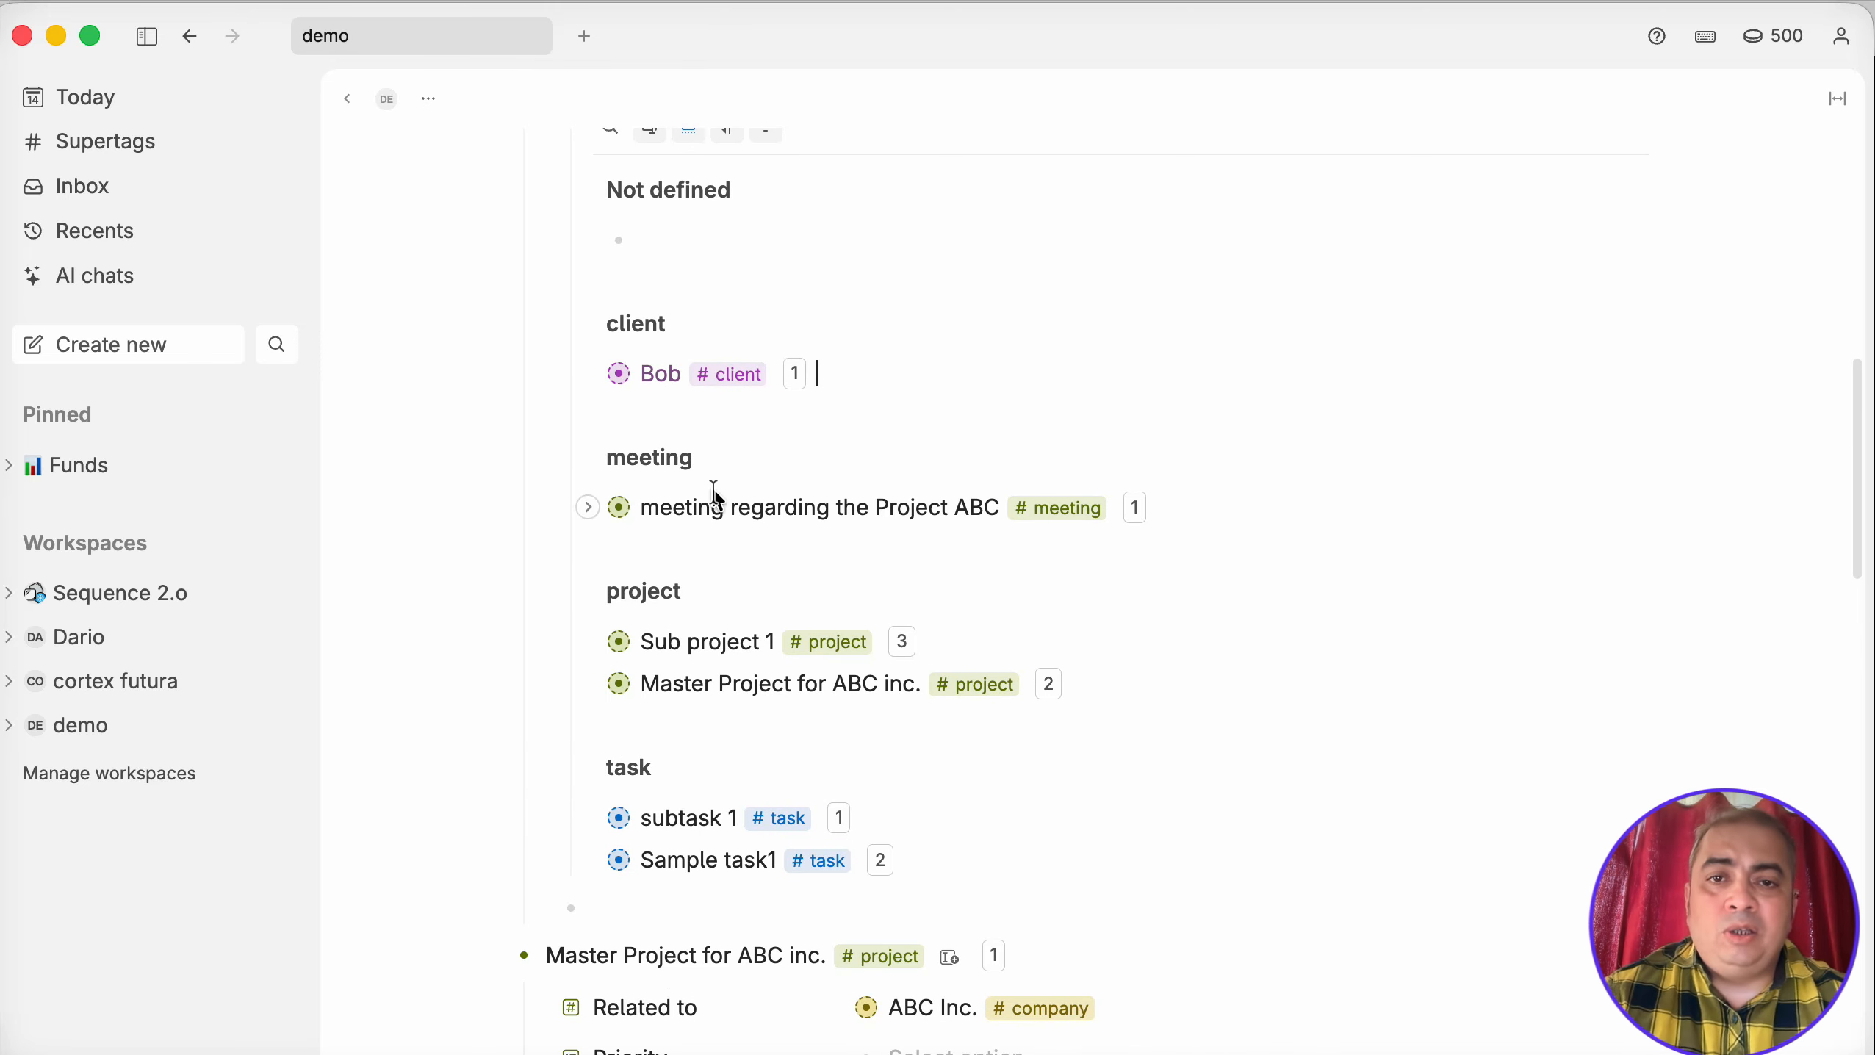
scroll(1094, 713, up, 1)
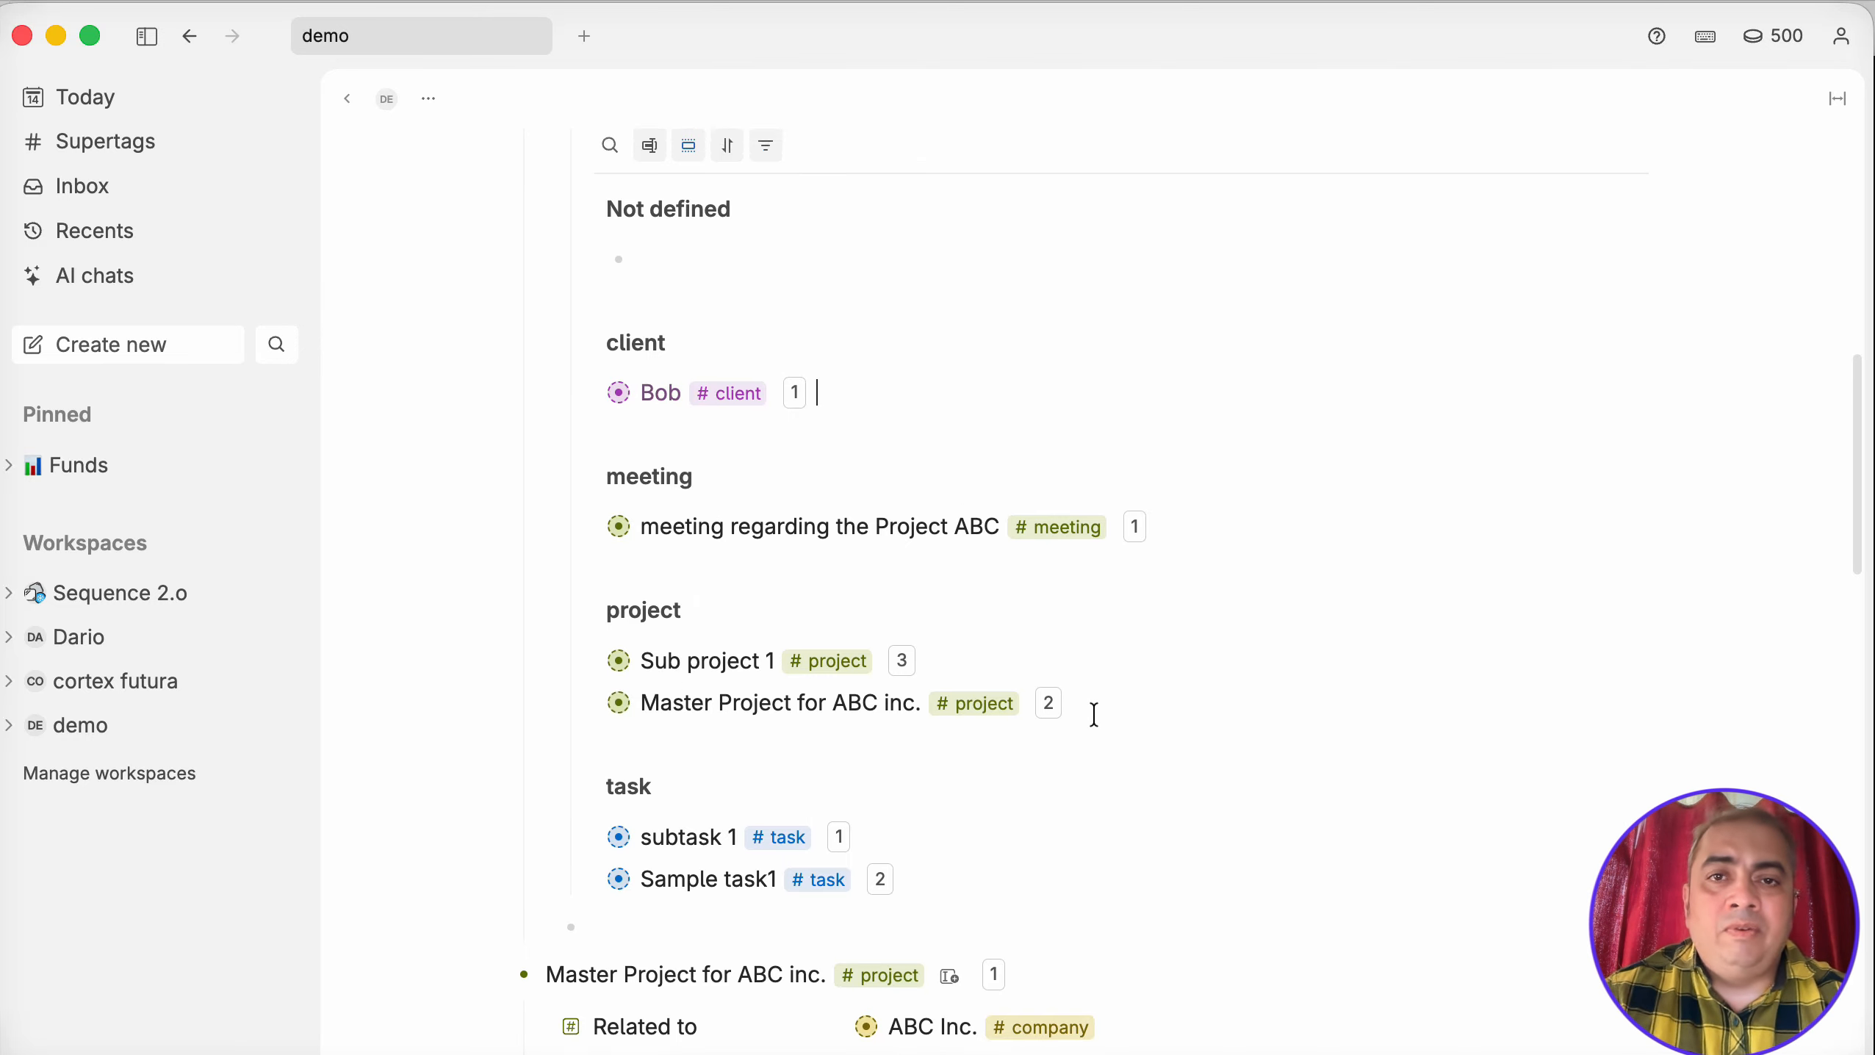
scroll(1094, 713, up, 5)
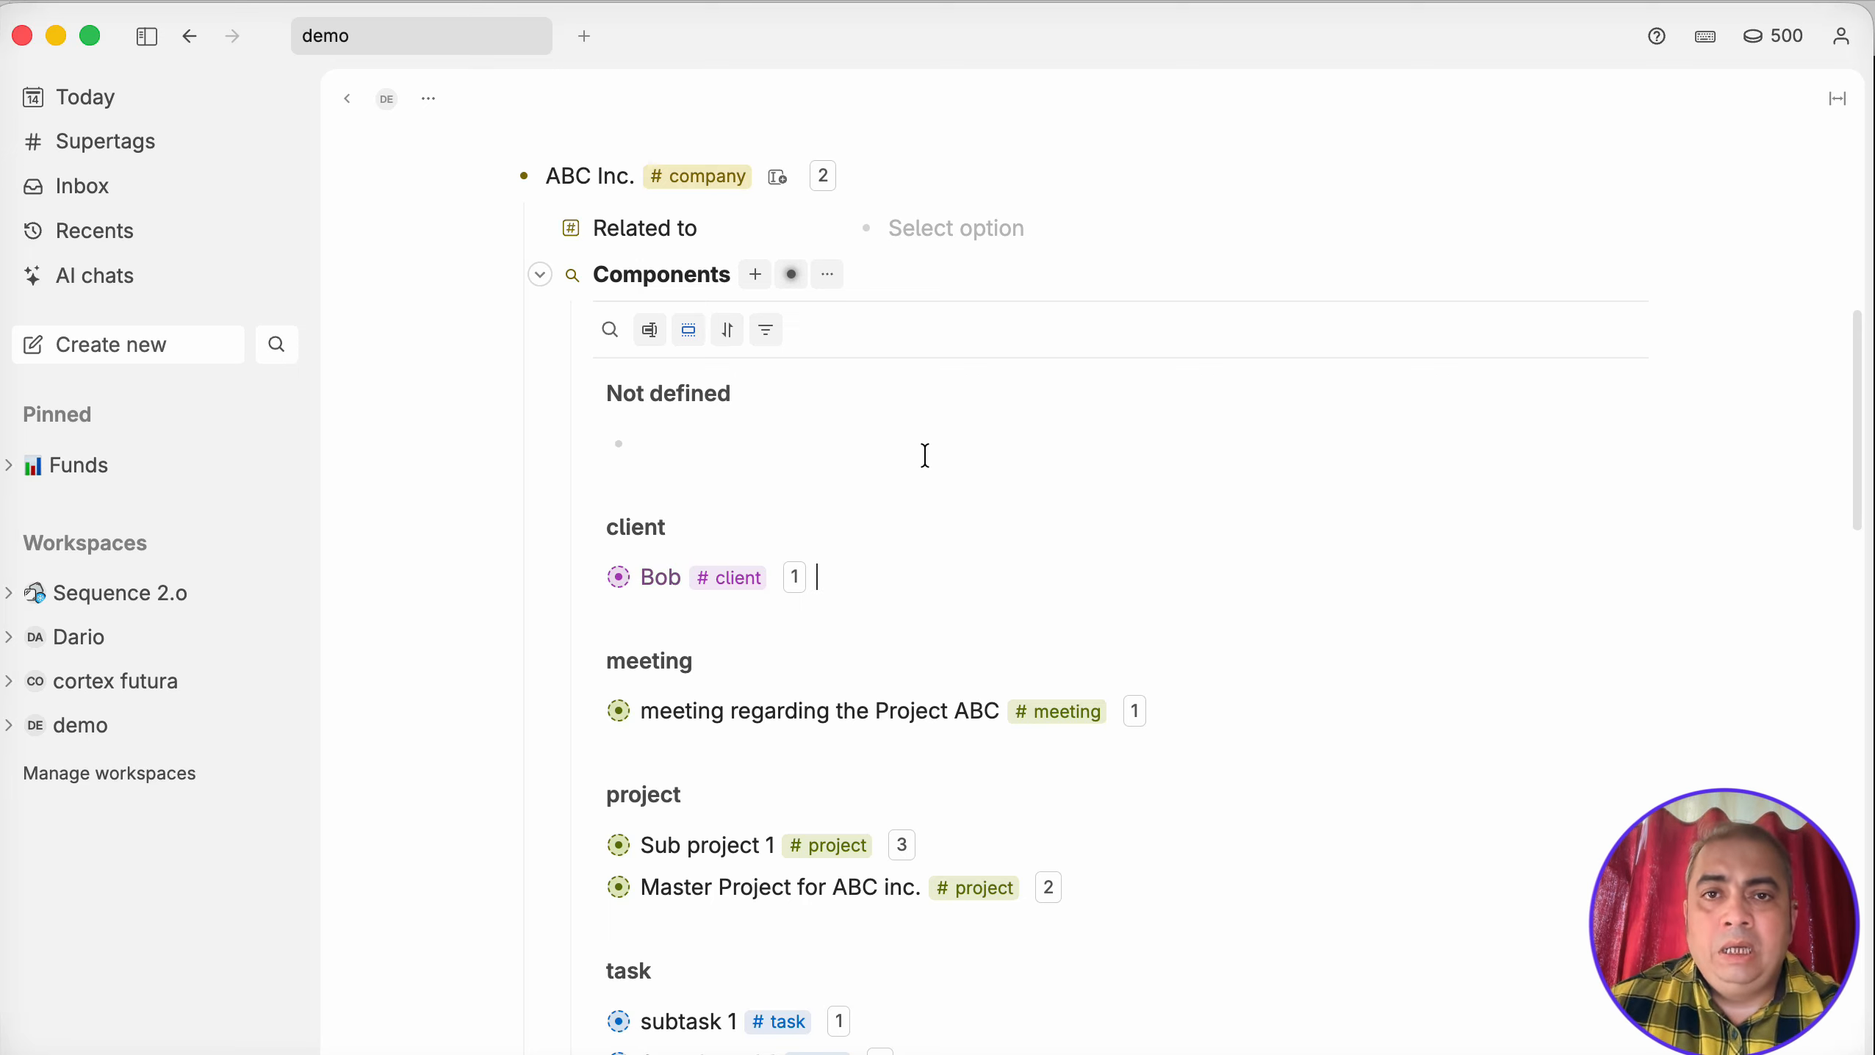
scroll(925, 454, up, 3)
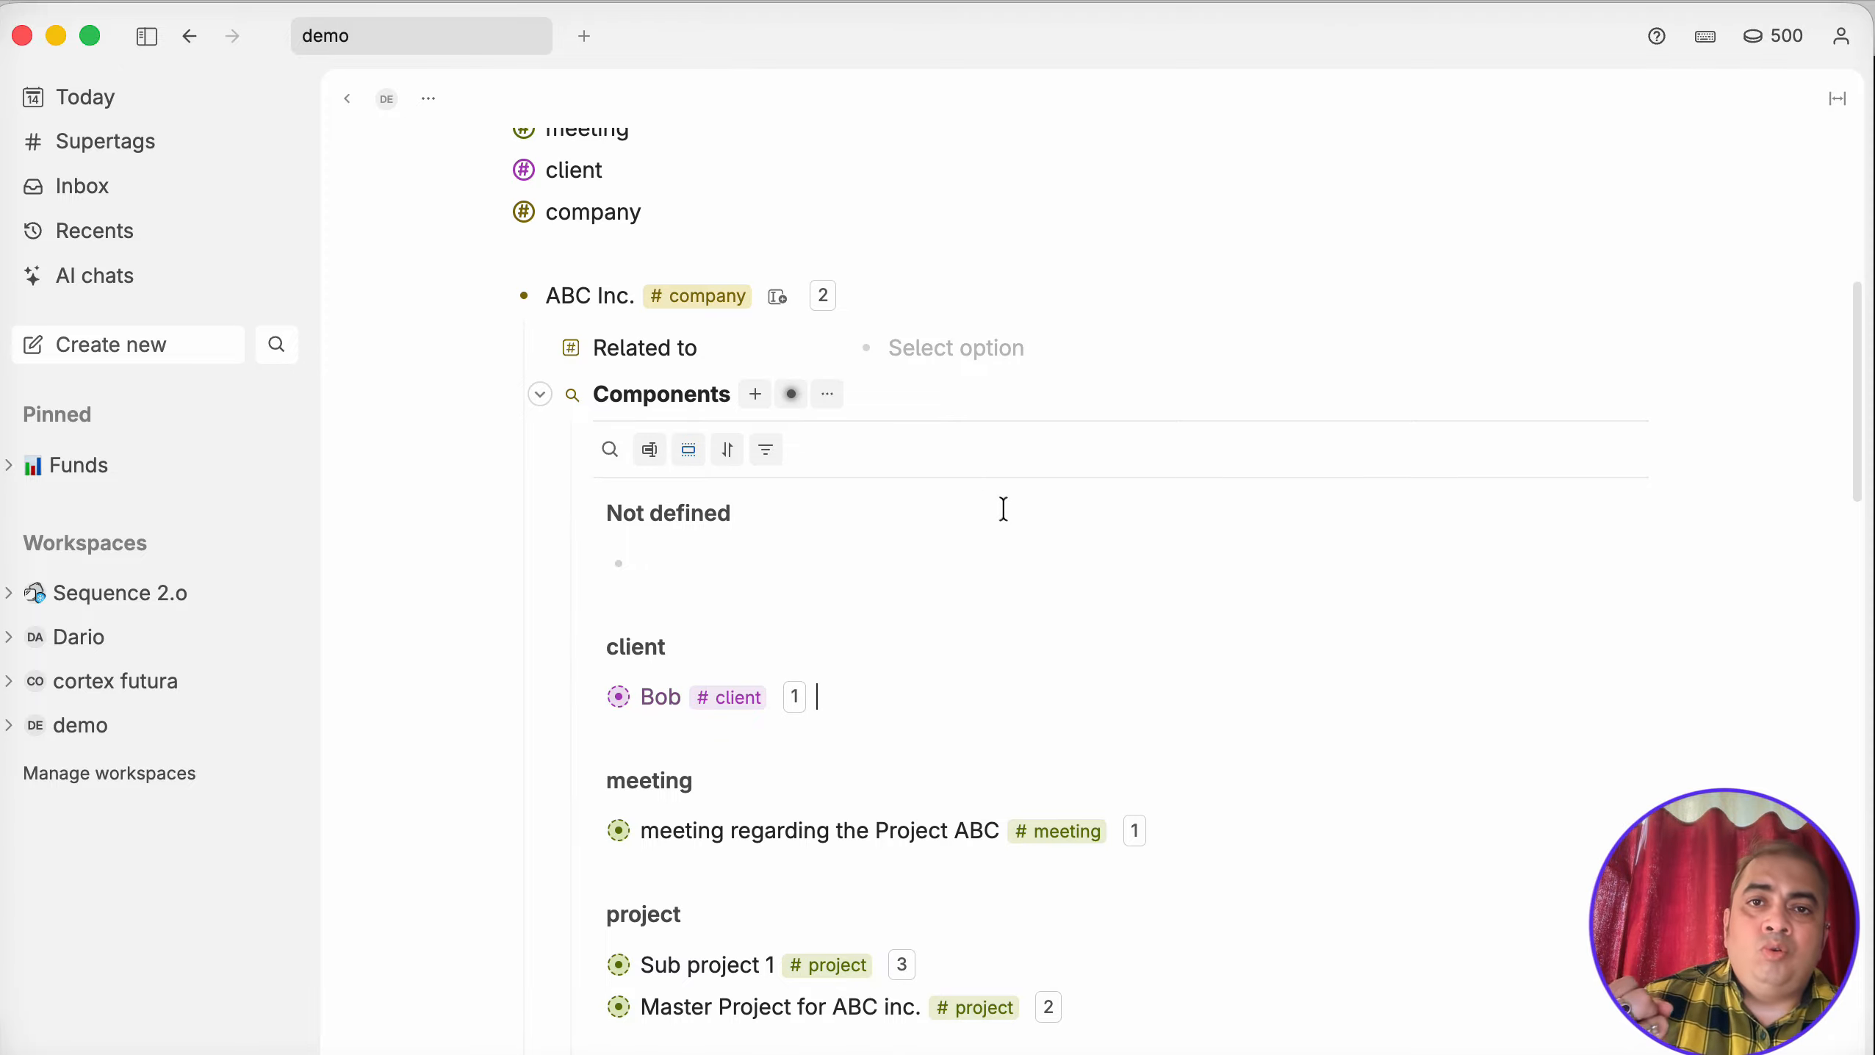
Collapse the Components search under the ABC Inc. node.
scroll(1003, 508, up, 10)
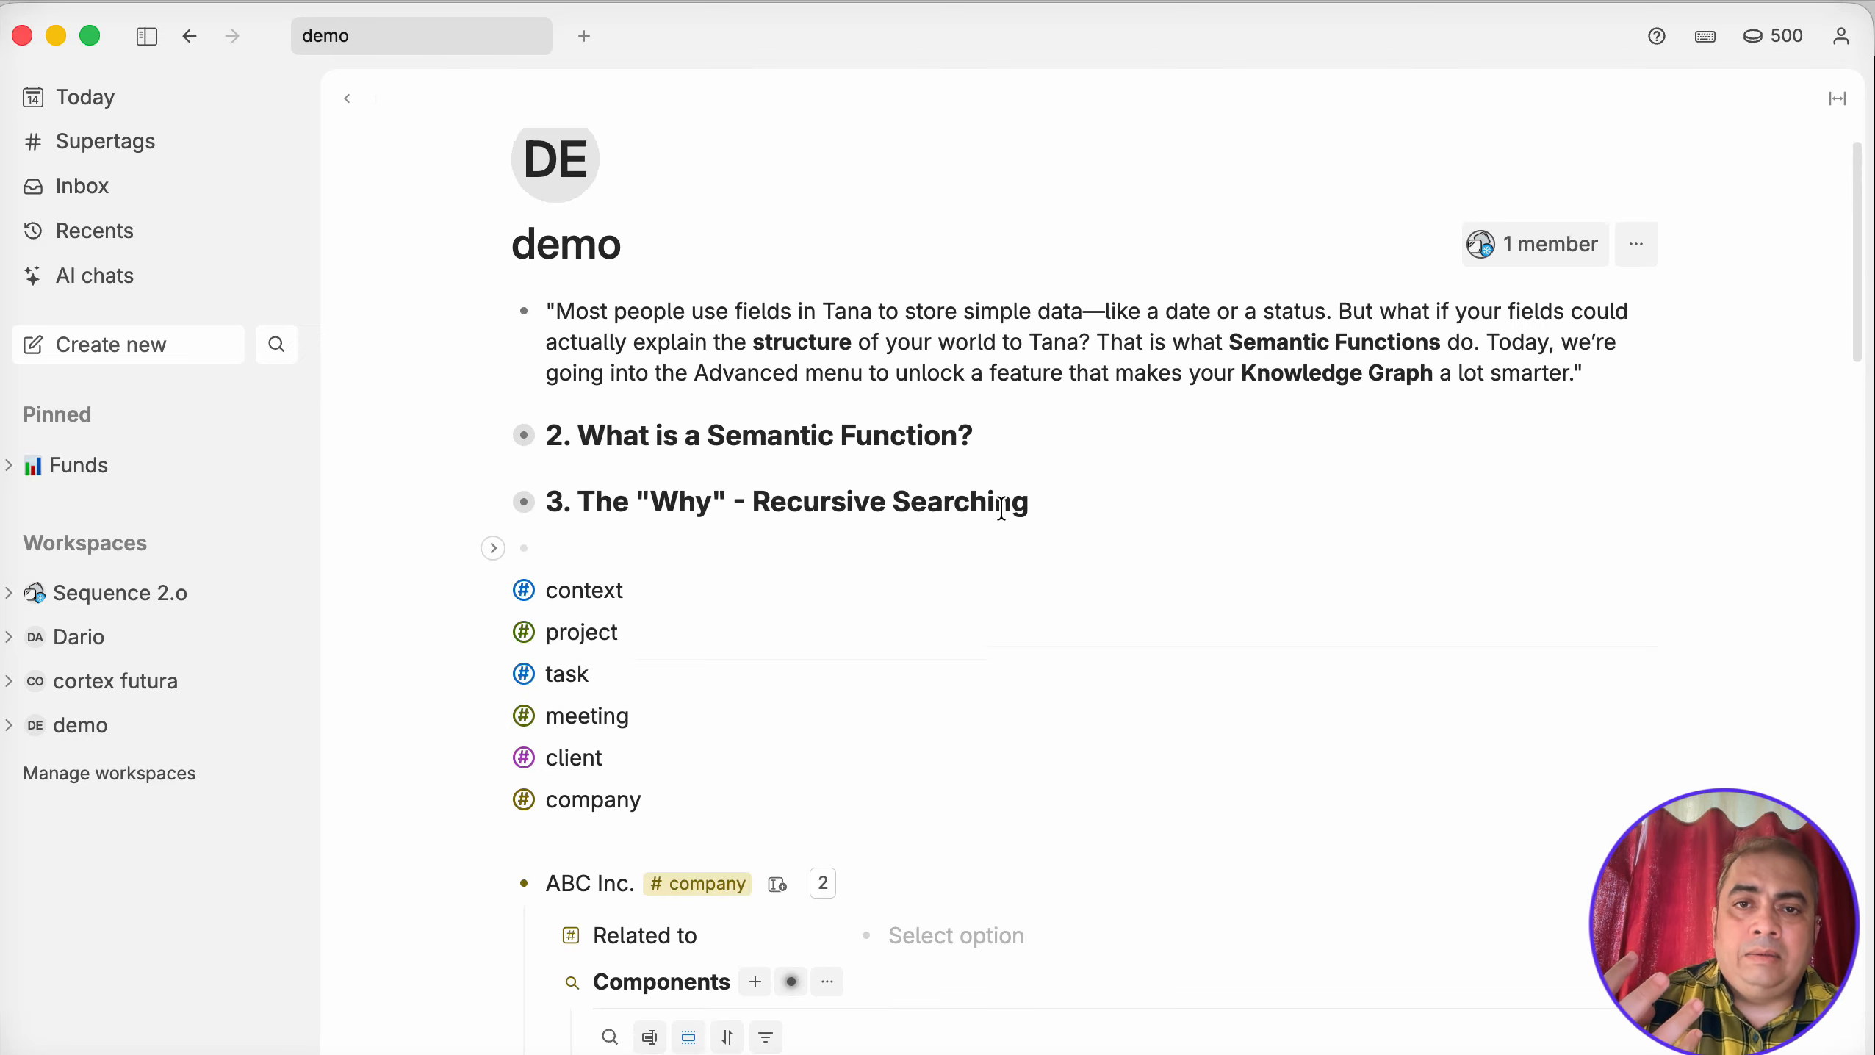
scroll(1006, 508, down, 8)
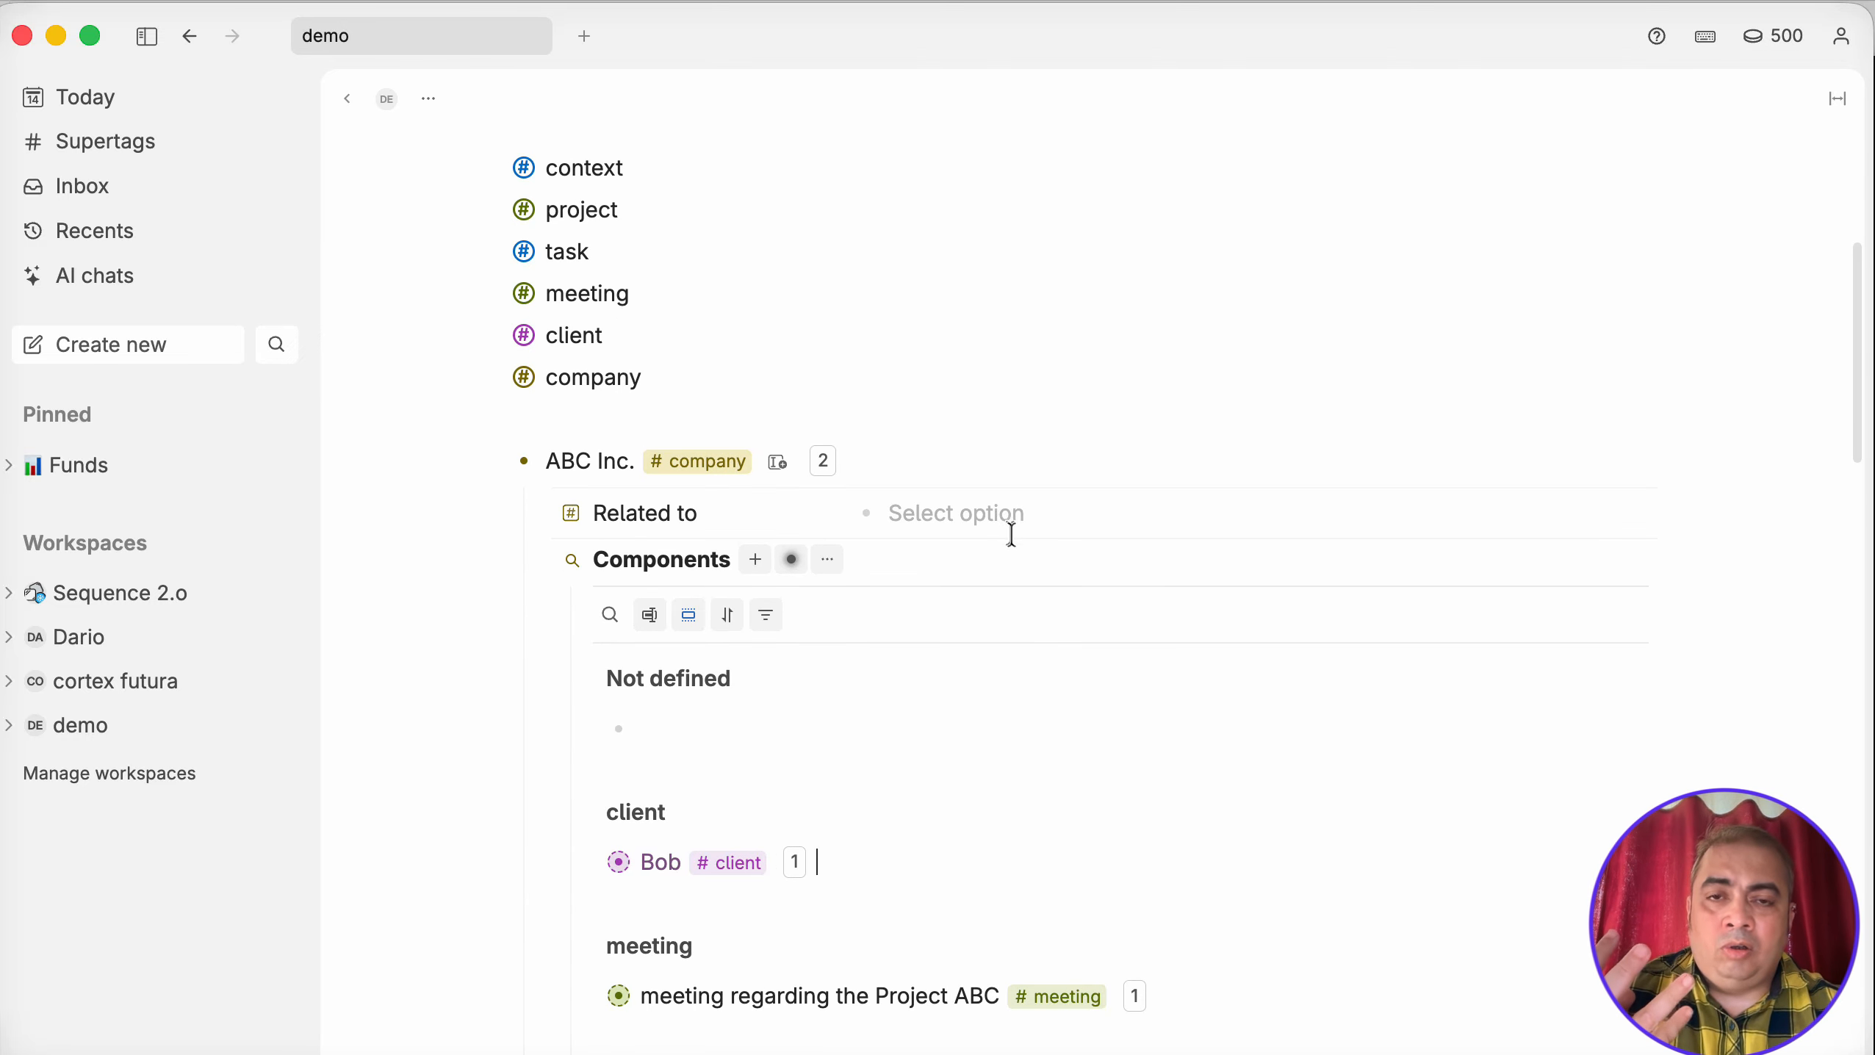
scroll(1013, 534, down, 1)
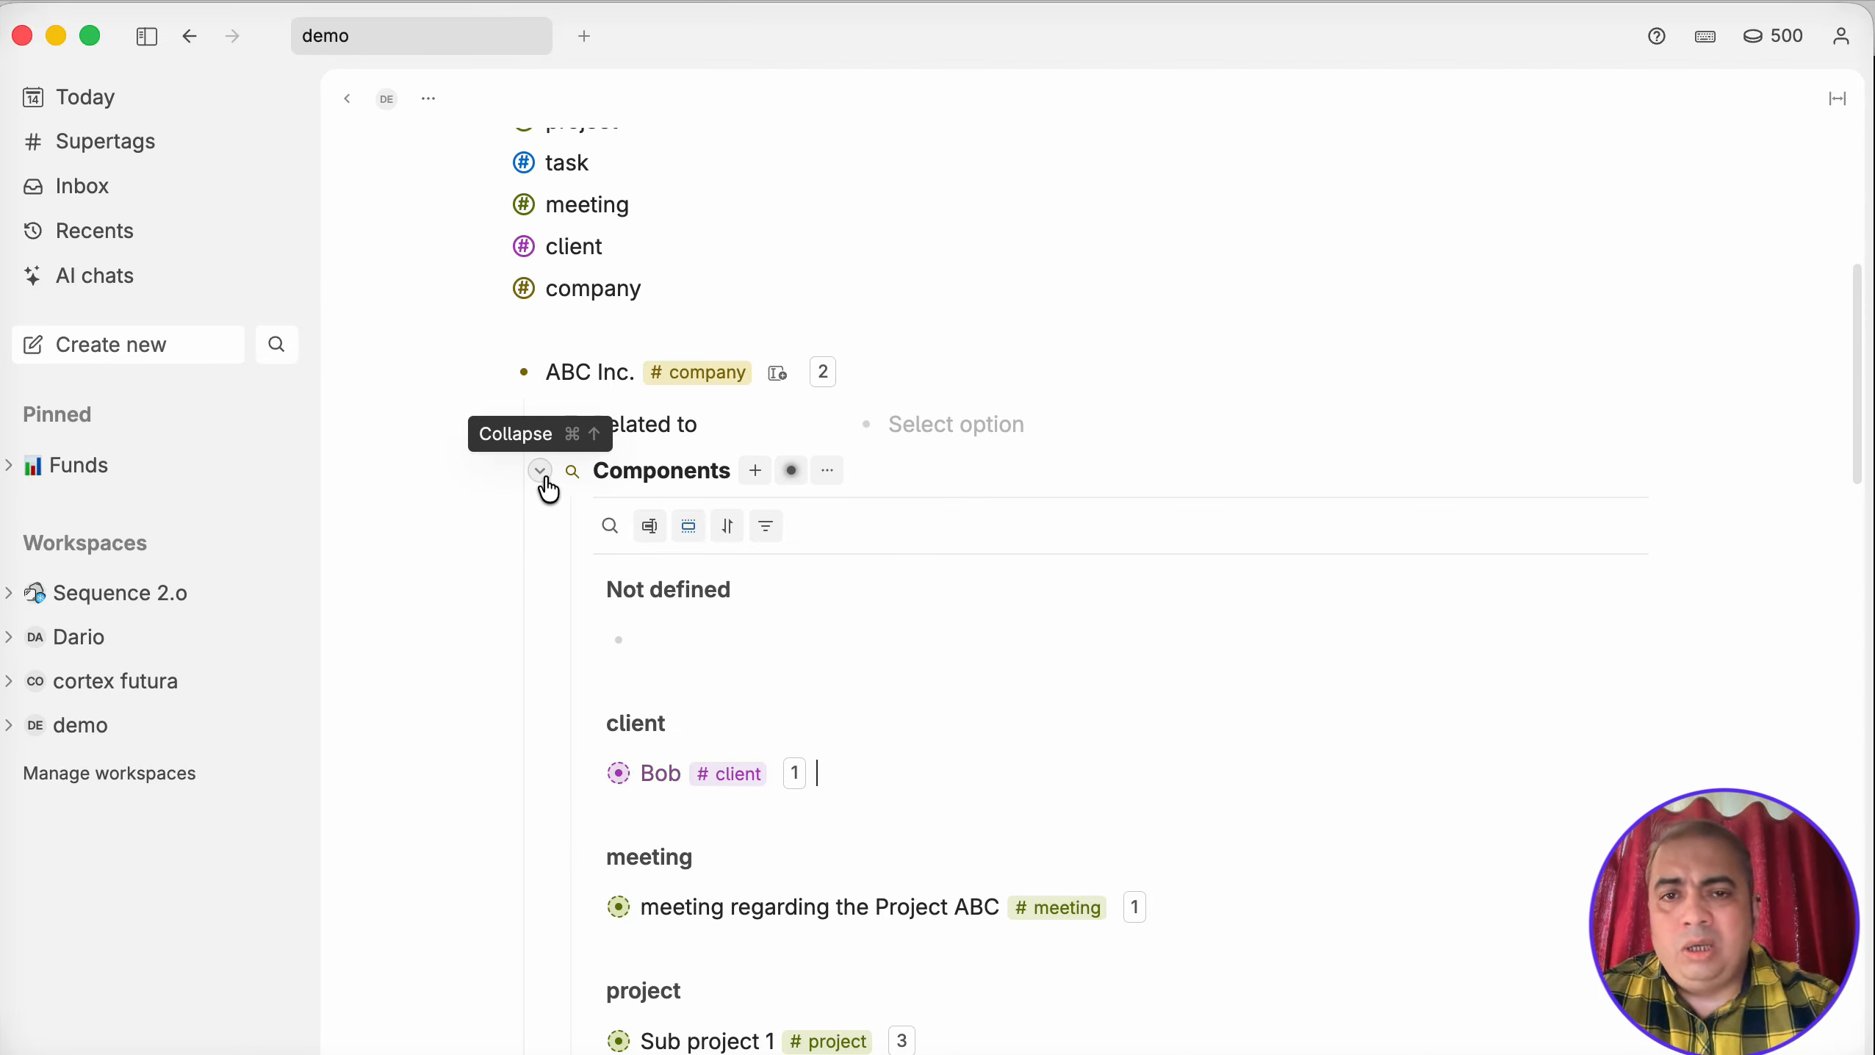
click(540, 471)
Set the Related to field of both Sample task1 and subtask 1 to the client node.
scroll(758, 879, down, 5)
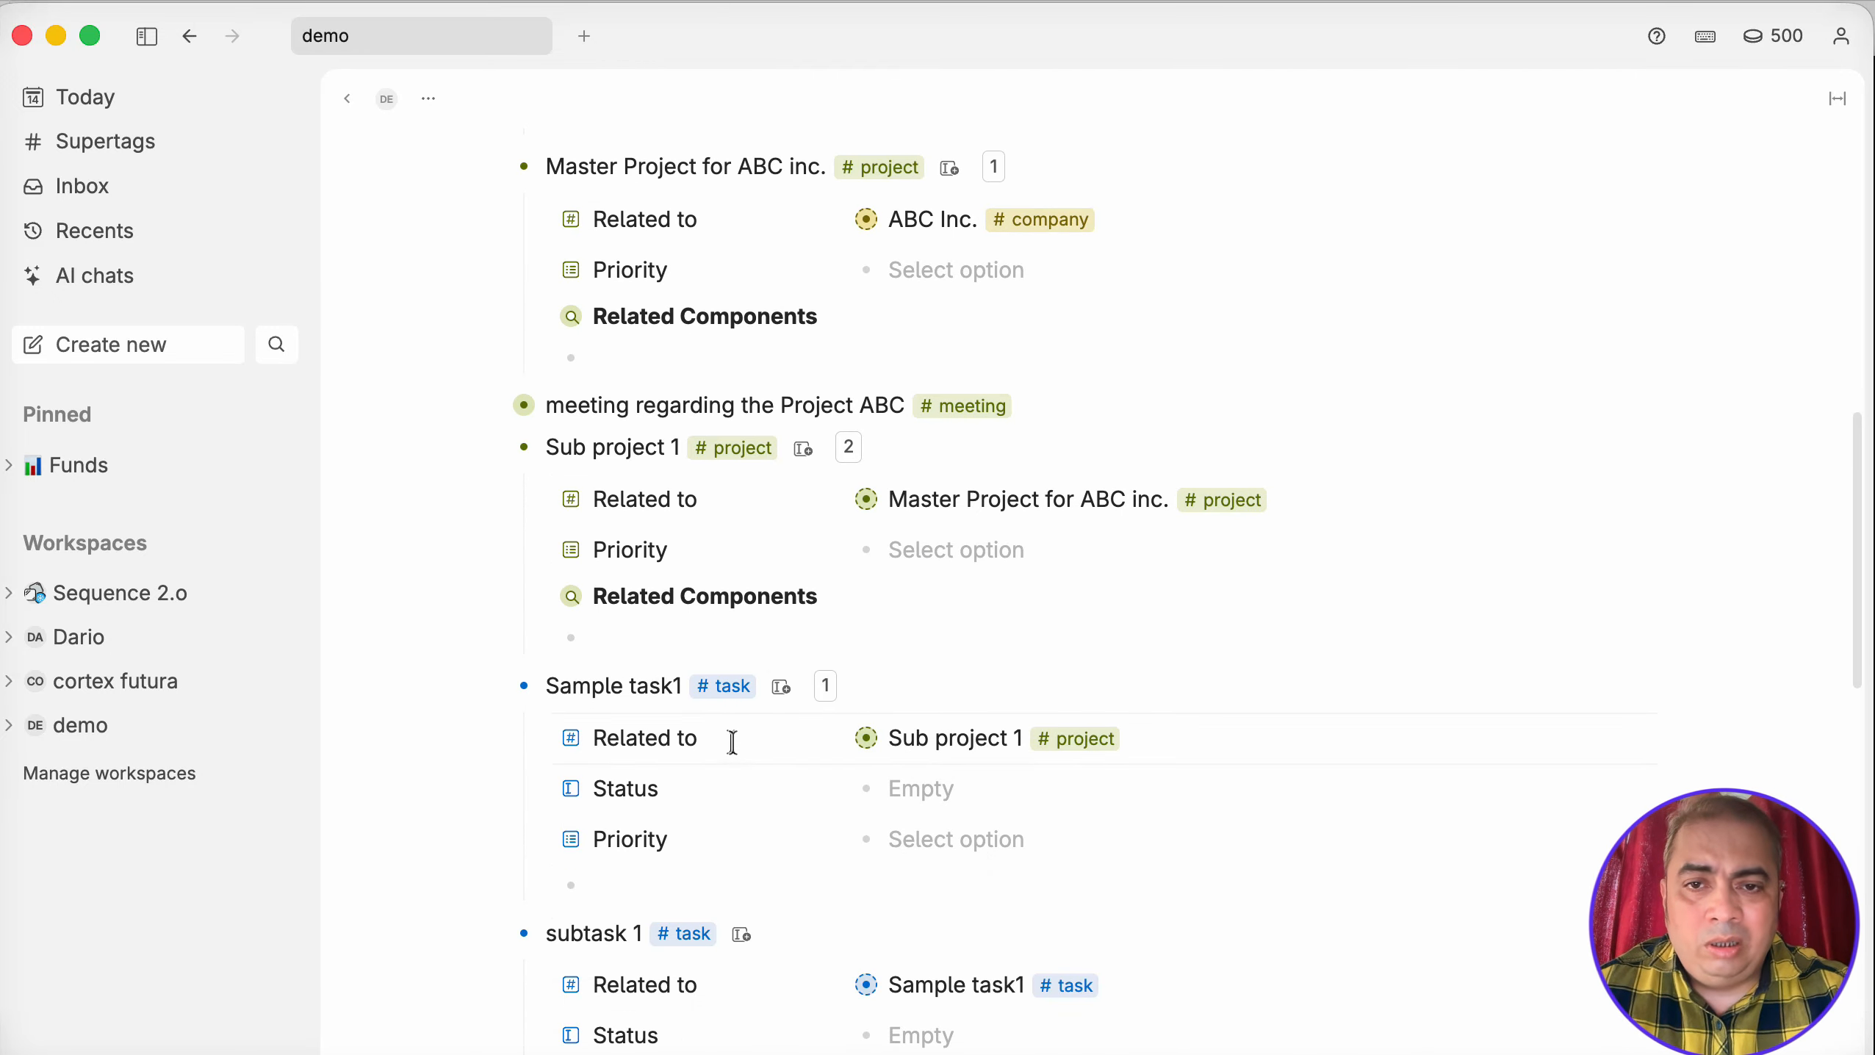
scroll(731, 741, down, 5)
scroll(1165, 623, up, 1)
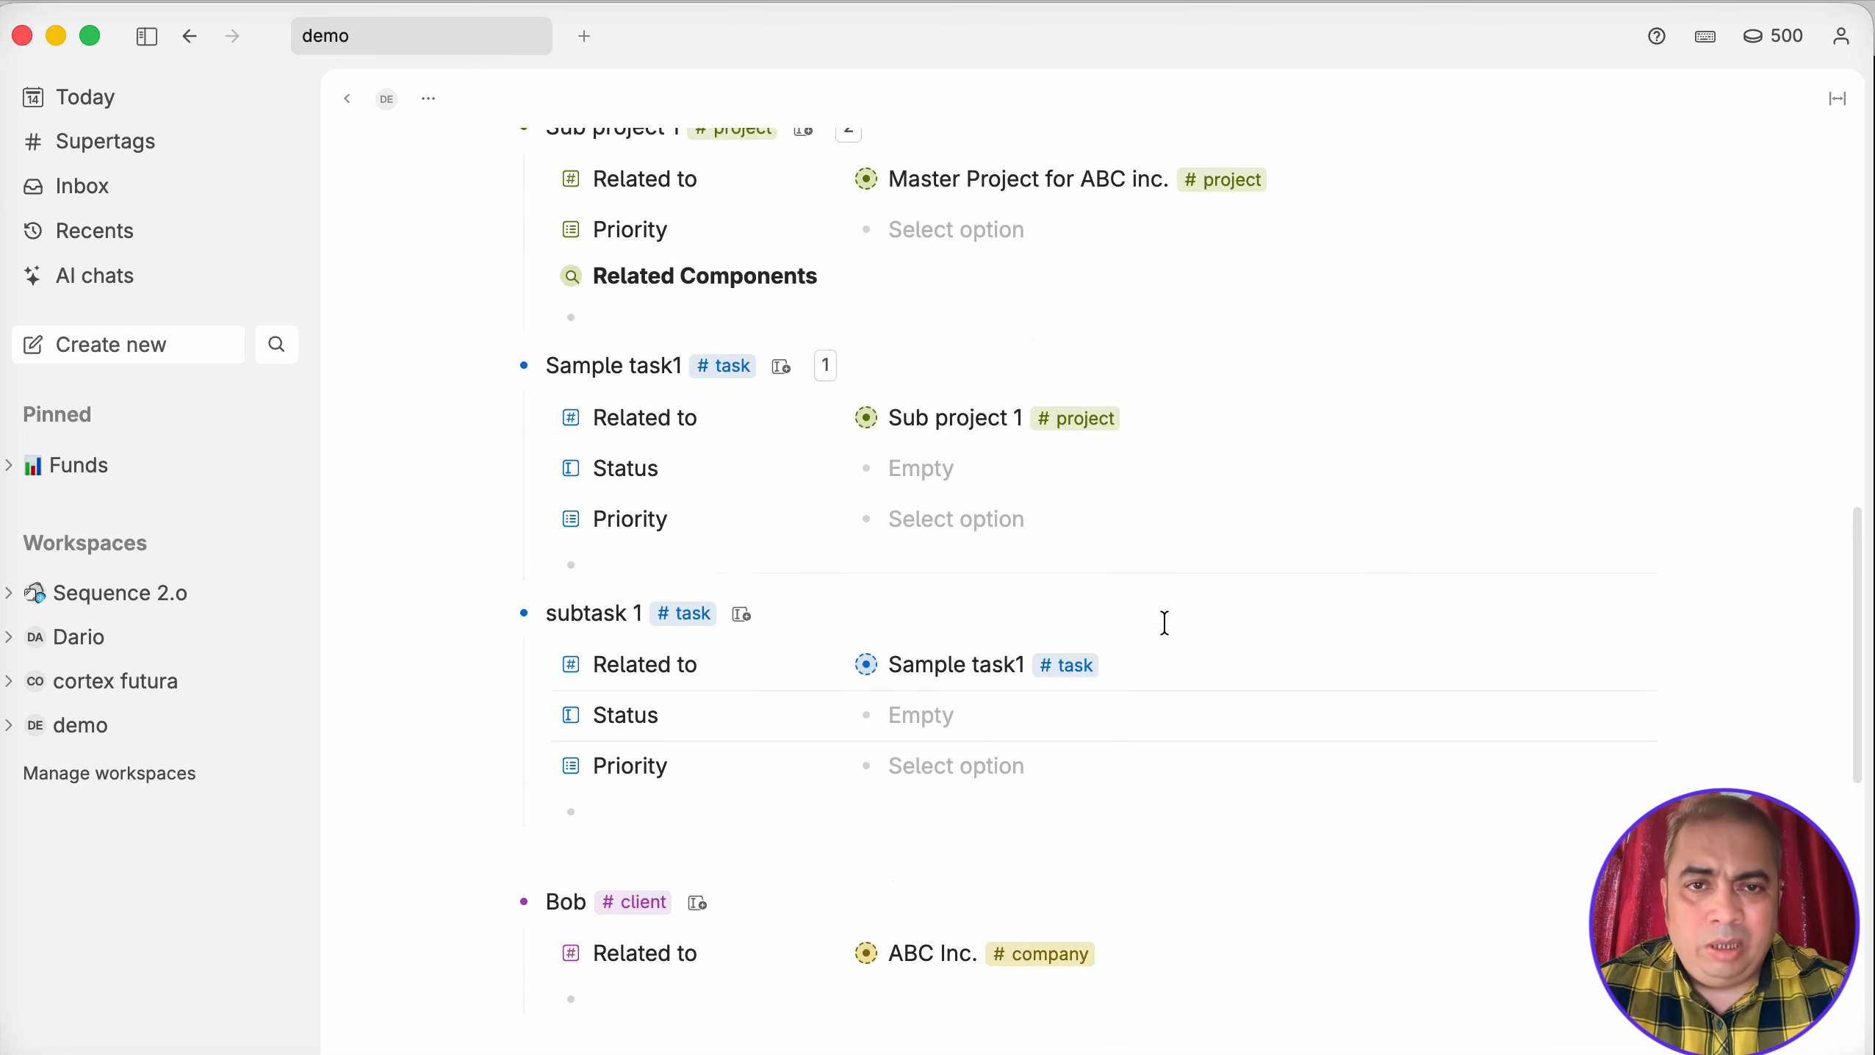
scroll(1165, 624, up, 3)
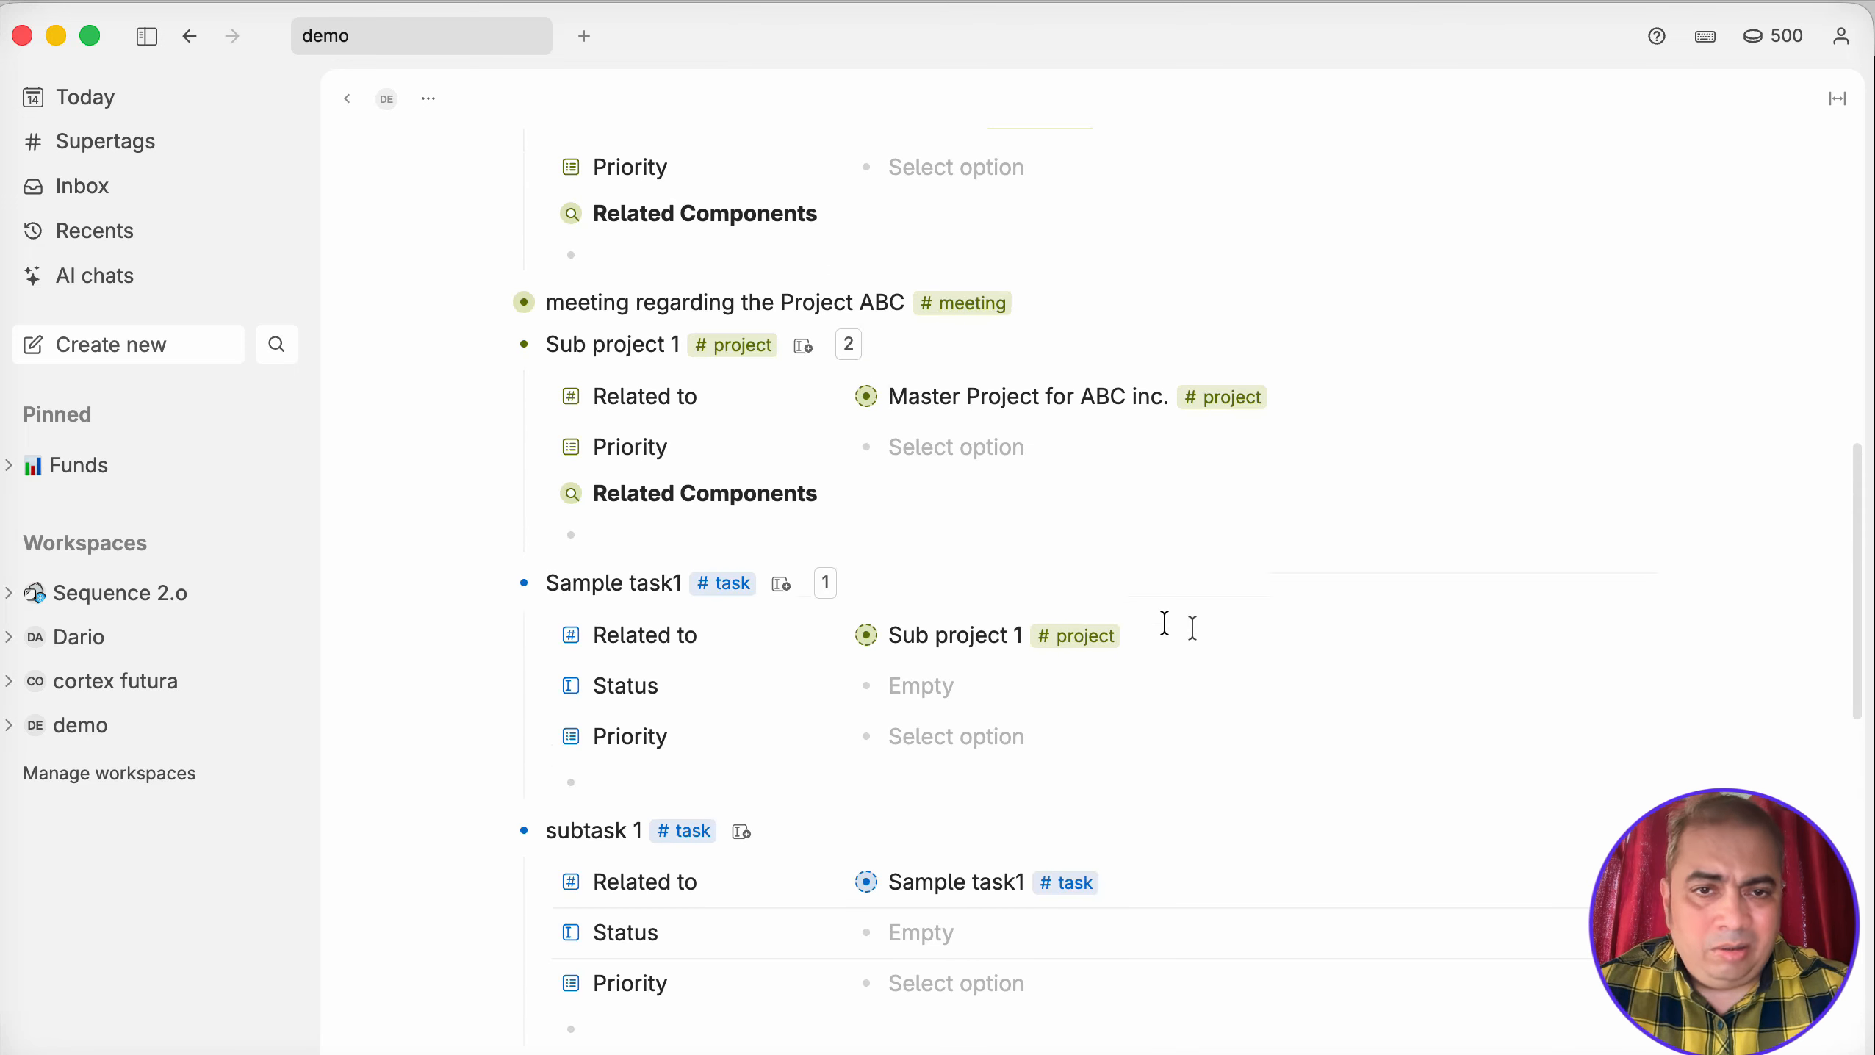
click(991, 643)
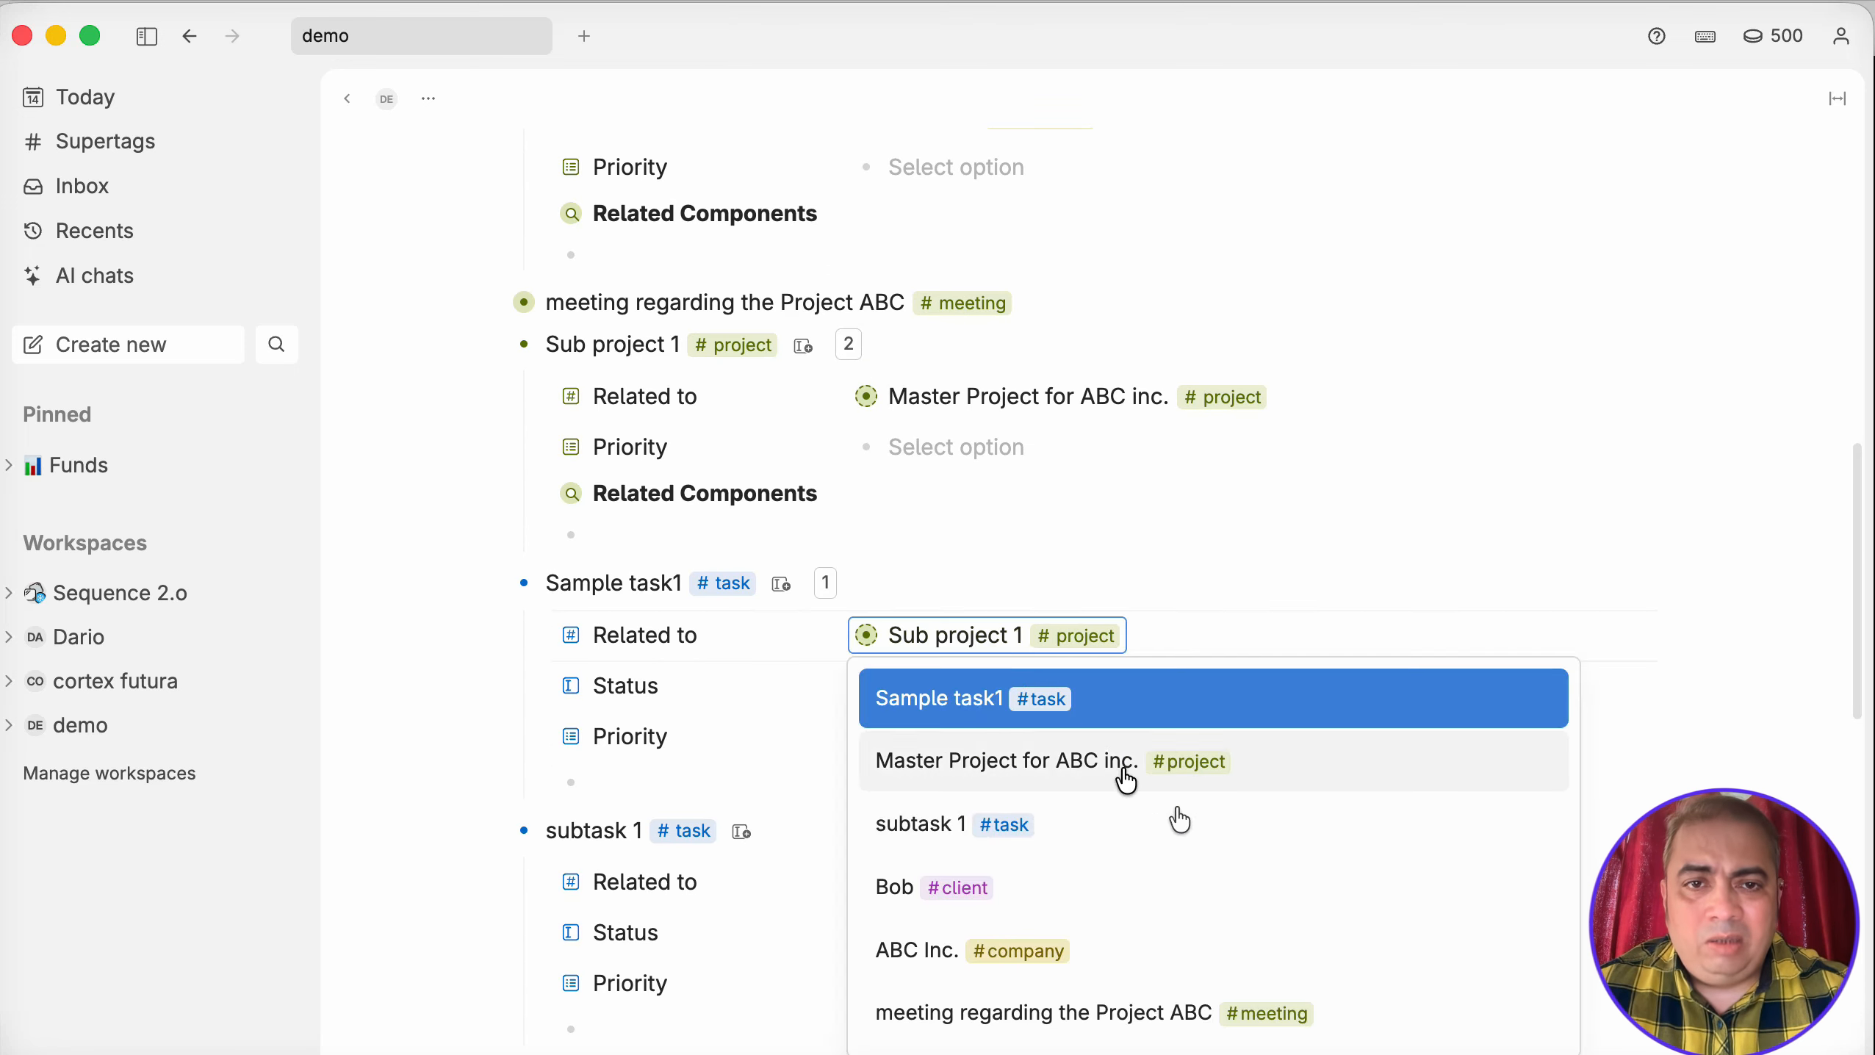
click(903, 890)
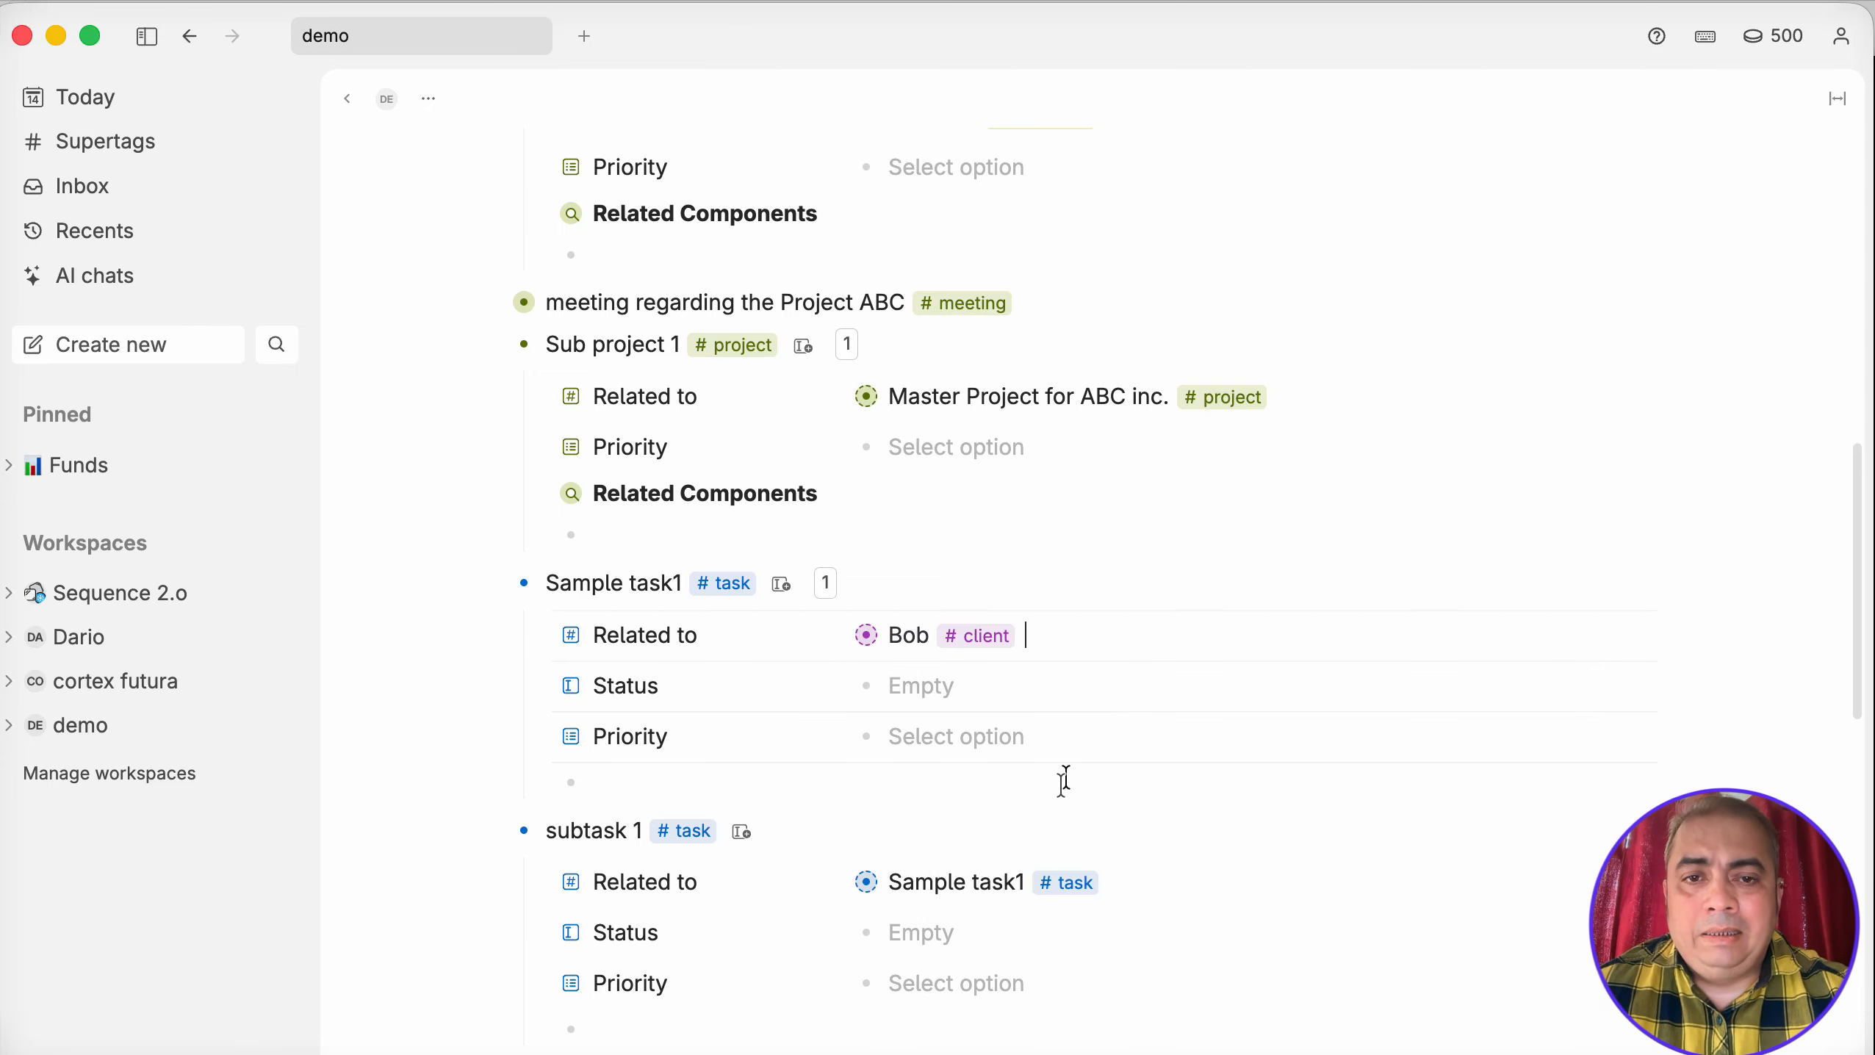
click(922, 882)
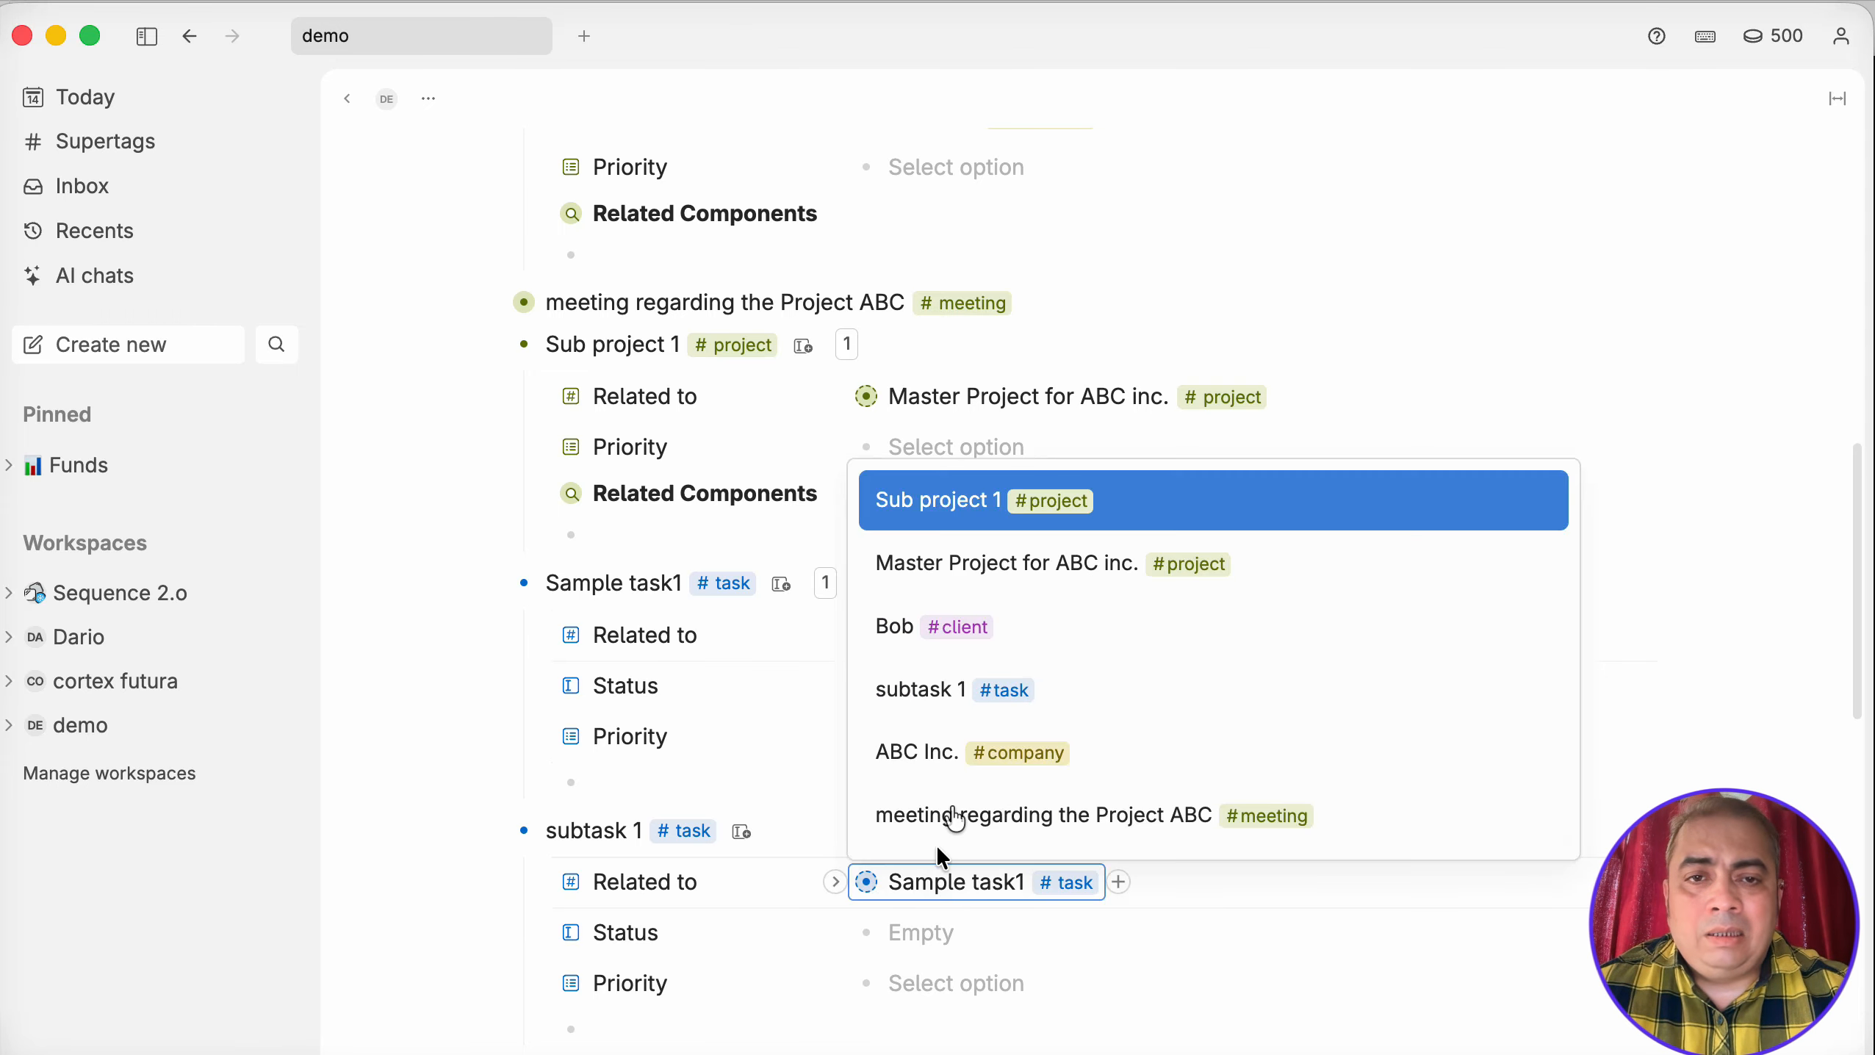
click(930, 640)
Expand the Components search under ABC Inc. and review its tag-grouped results.
scroll(1356, 691, up, 10)
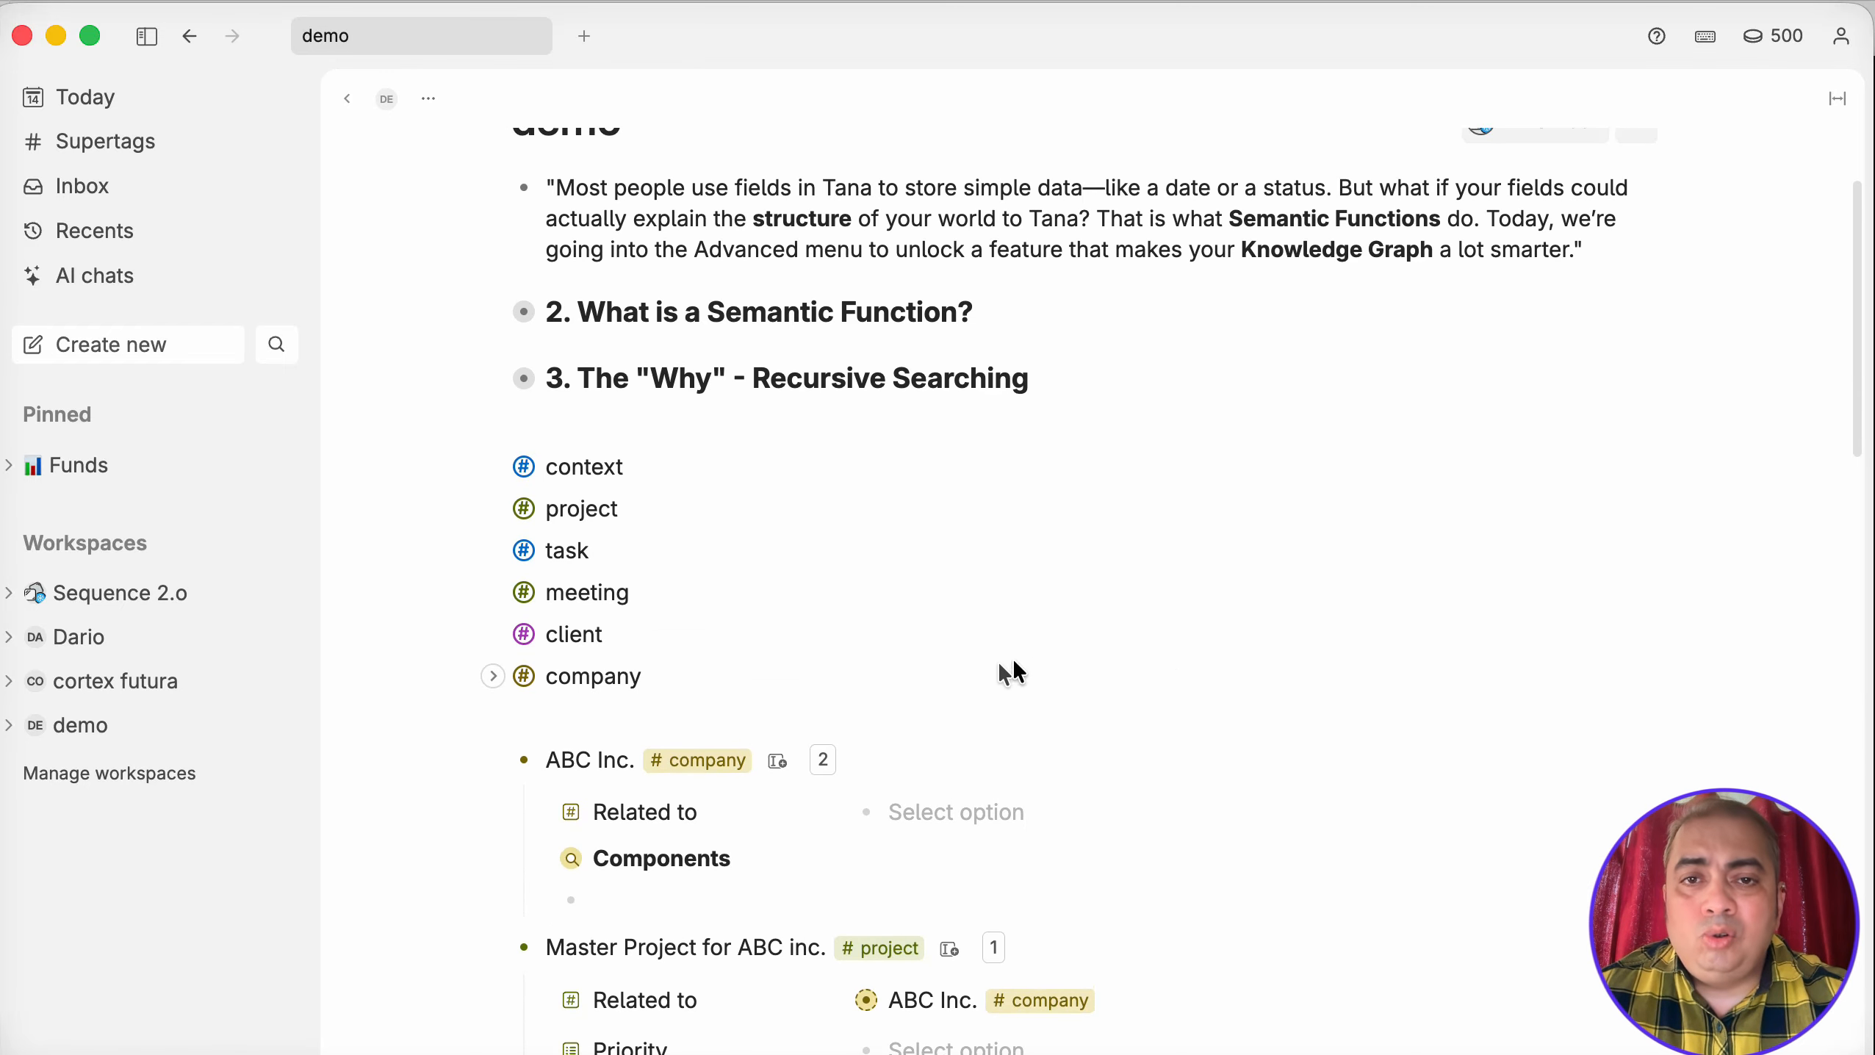
click(541, 855)
scroll(1100, 774, down, 7)
scroll(1096, 774, up, 3)
scroll(1070, 690, down, 7)
scroll(1058, 698, up, 1)
scroll(833, 406, down, 3)
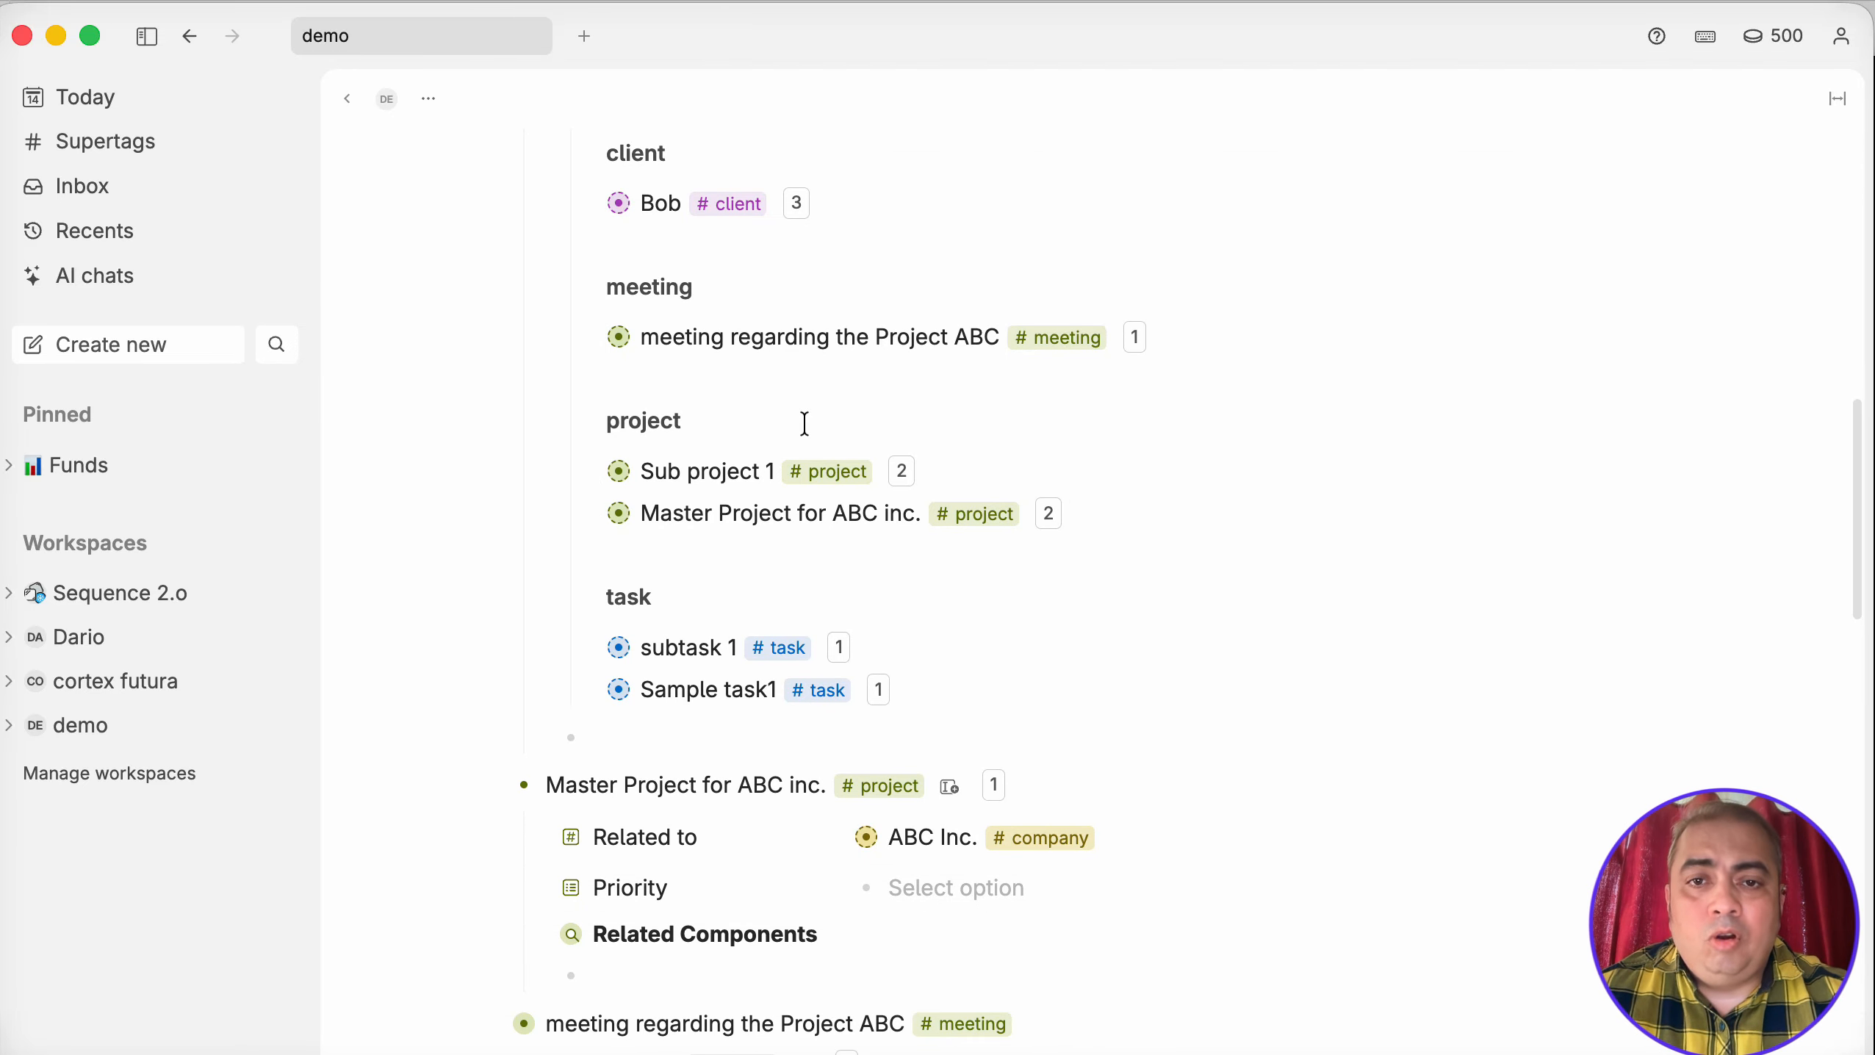
scroll(797, 448, up, 5)
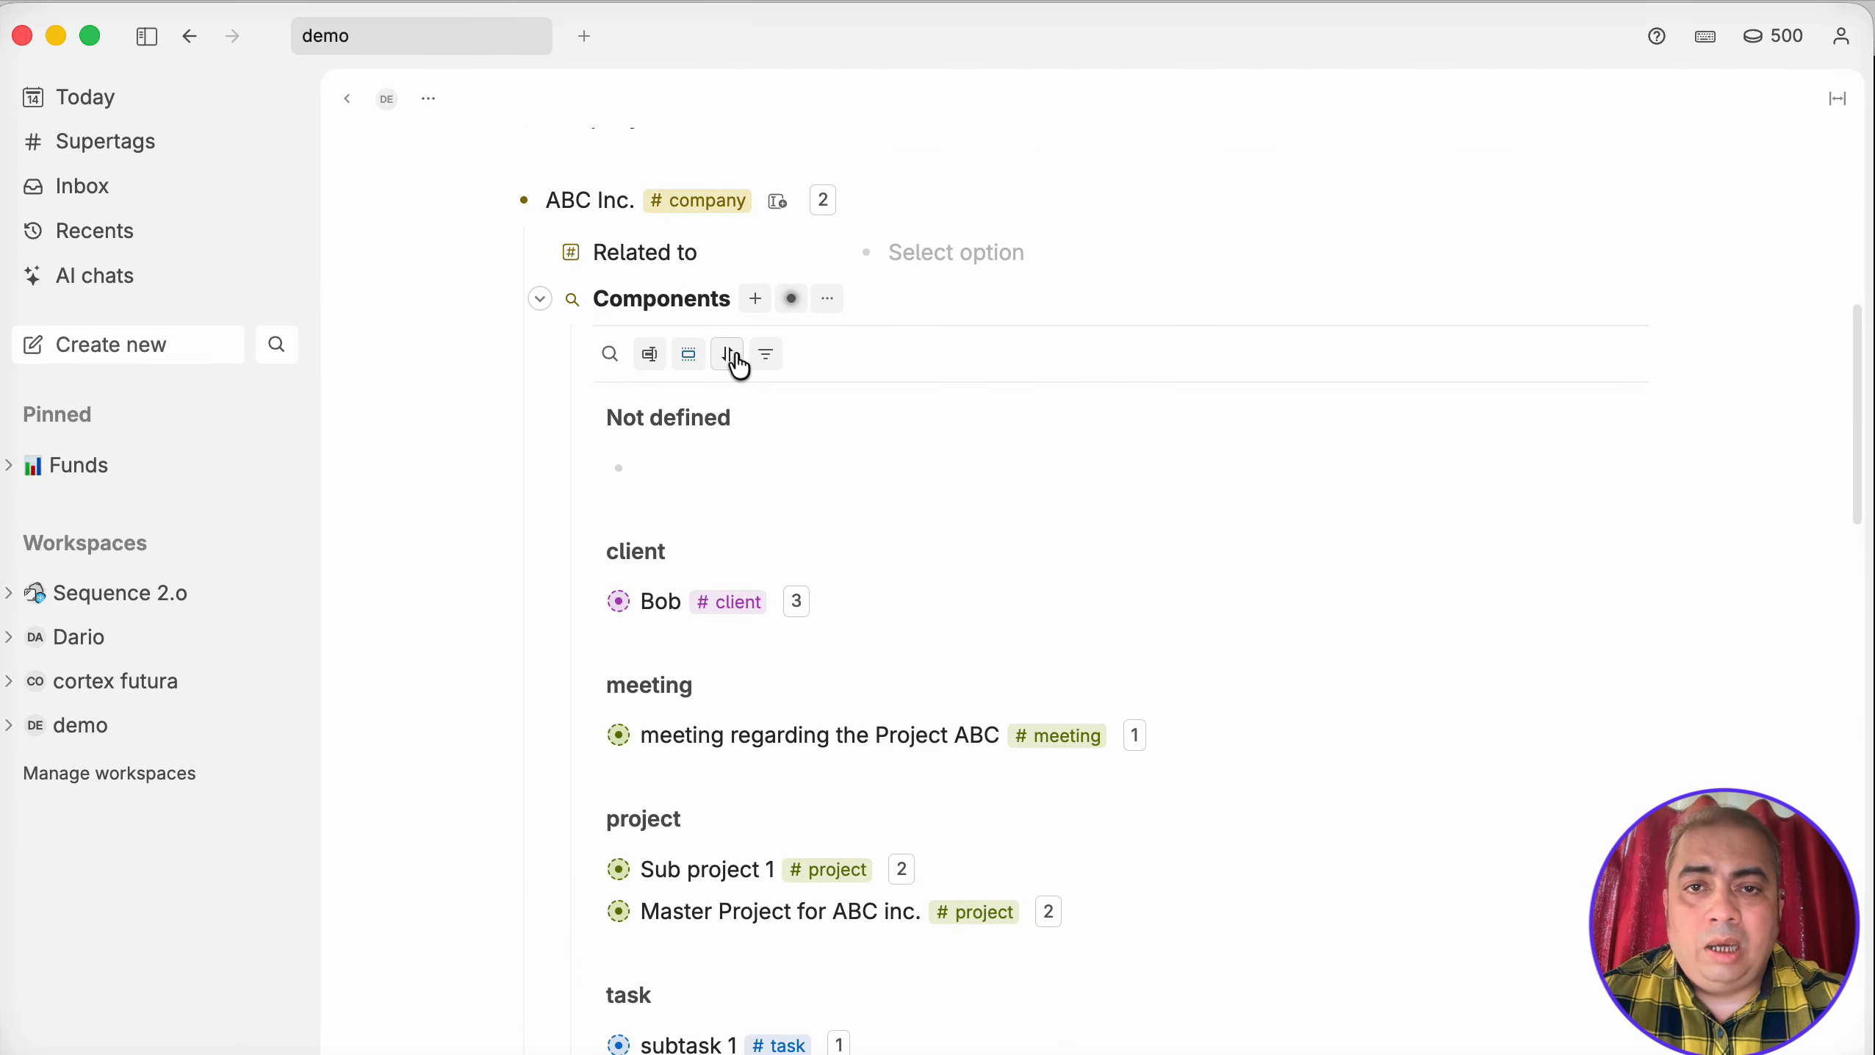
Clear the Tags grouping from the Components search results under ABC Inc.
click(690, 356)
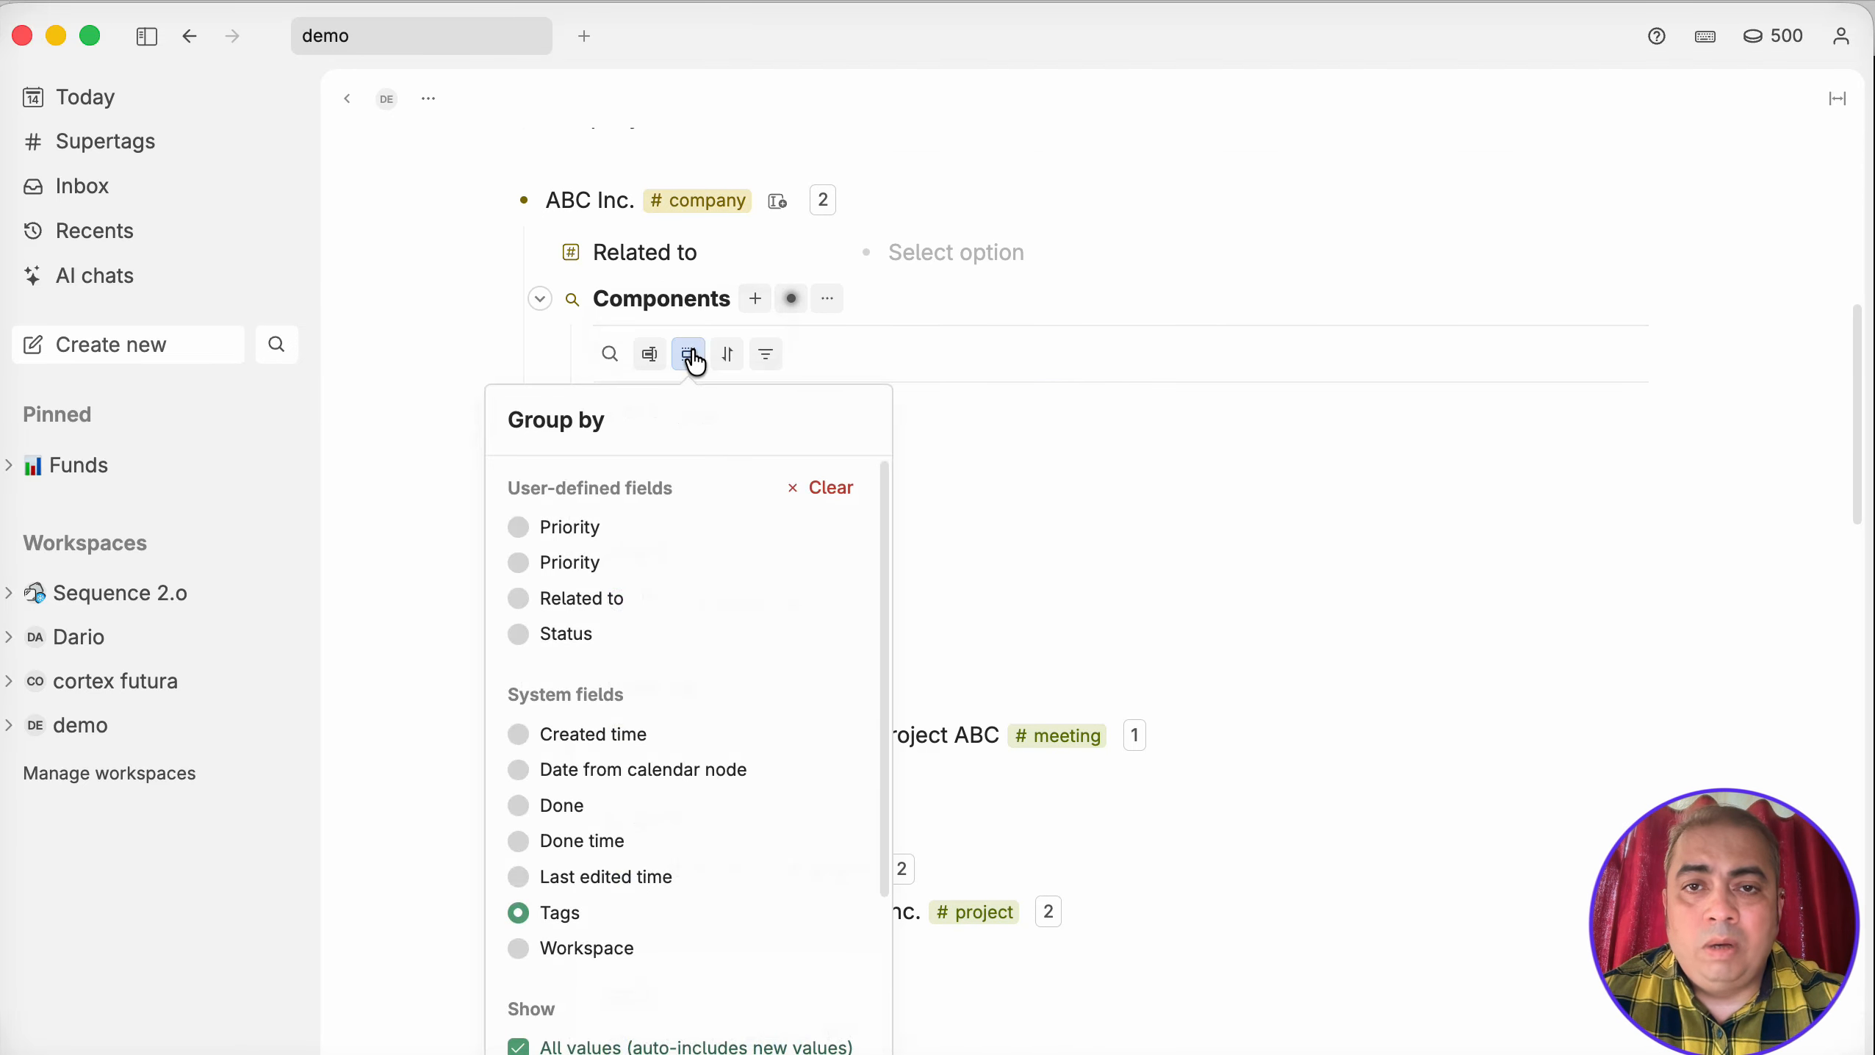
click(826, 501)
click(1249, 453)
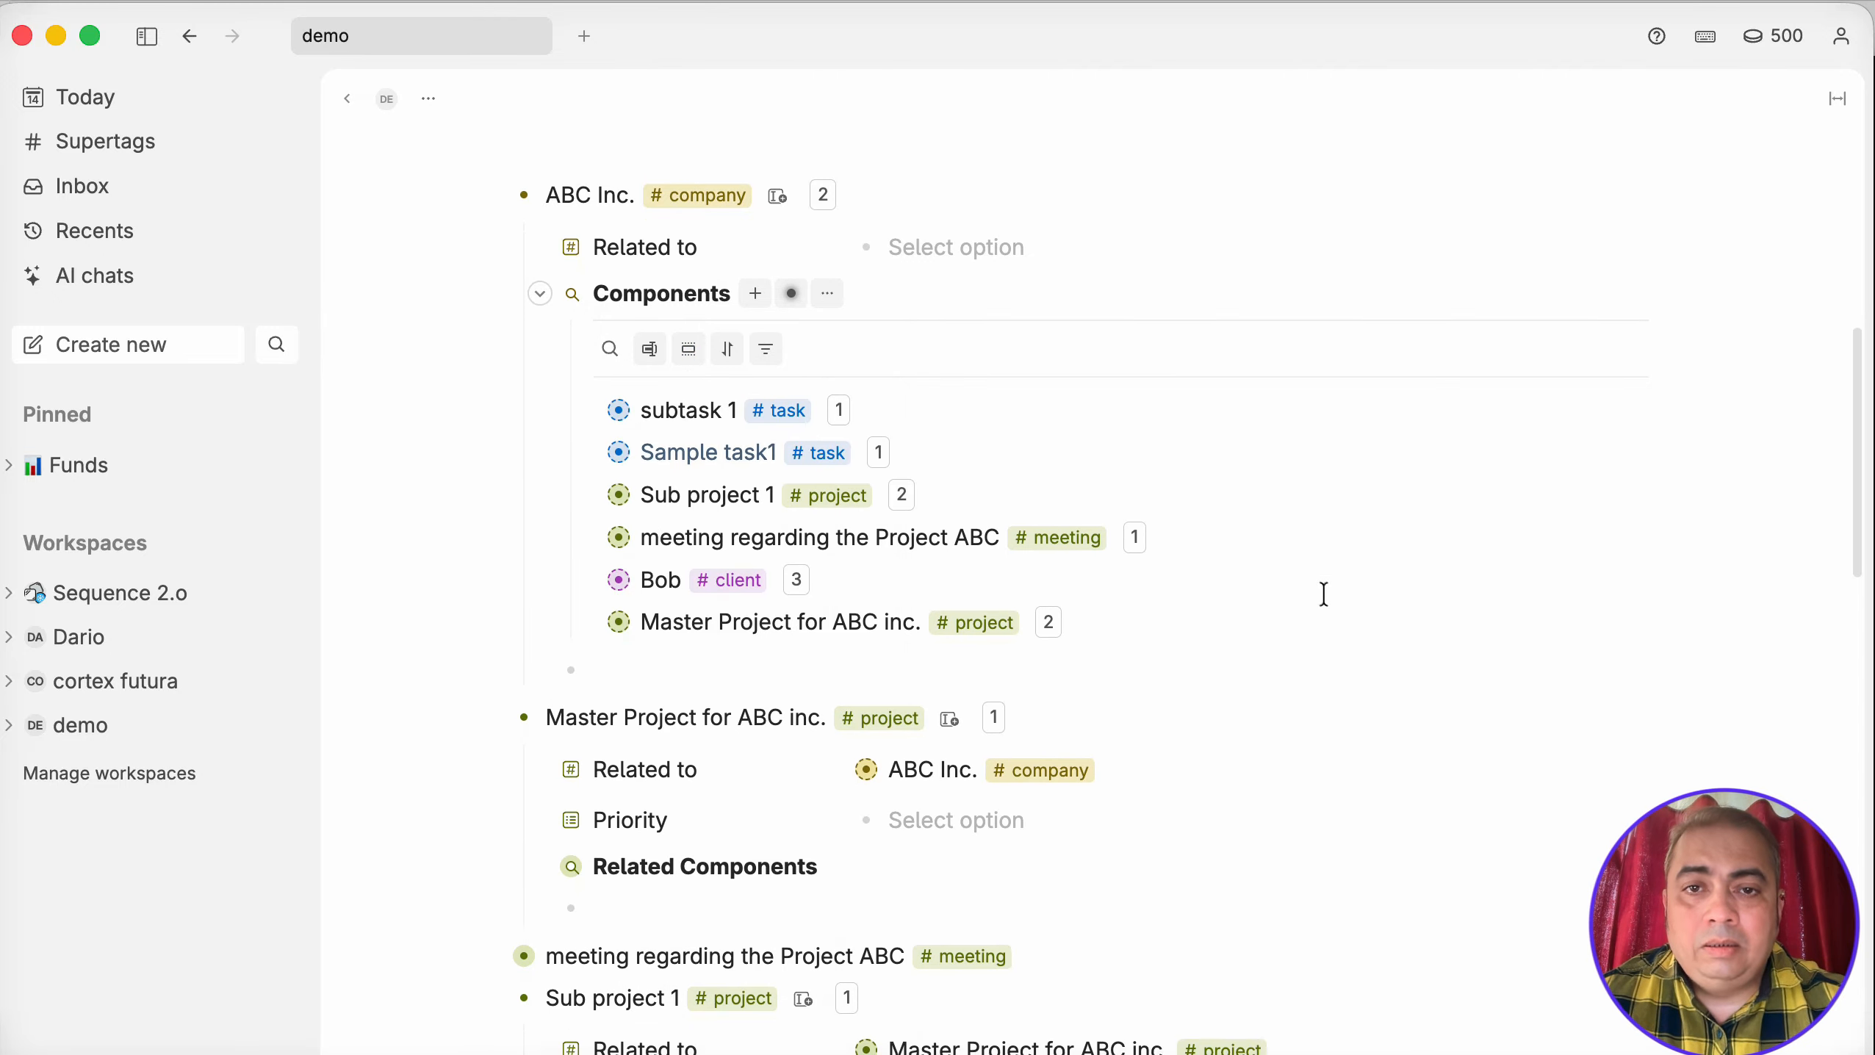
Examine the Related to values of the project, task and client nodes listed below ABC Inc.
scroll(1115, 675, down, 5)
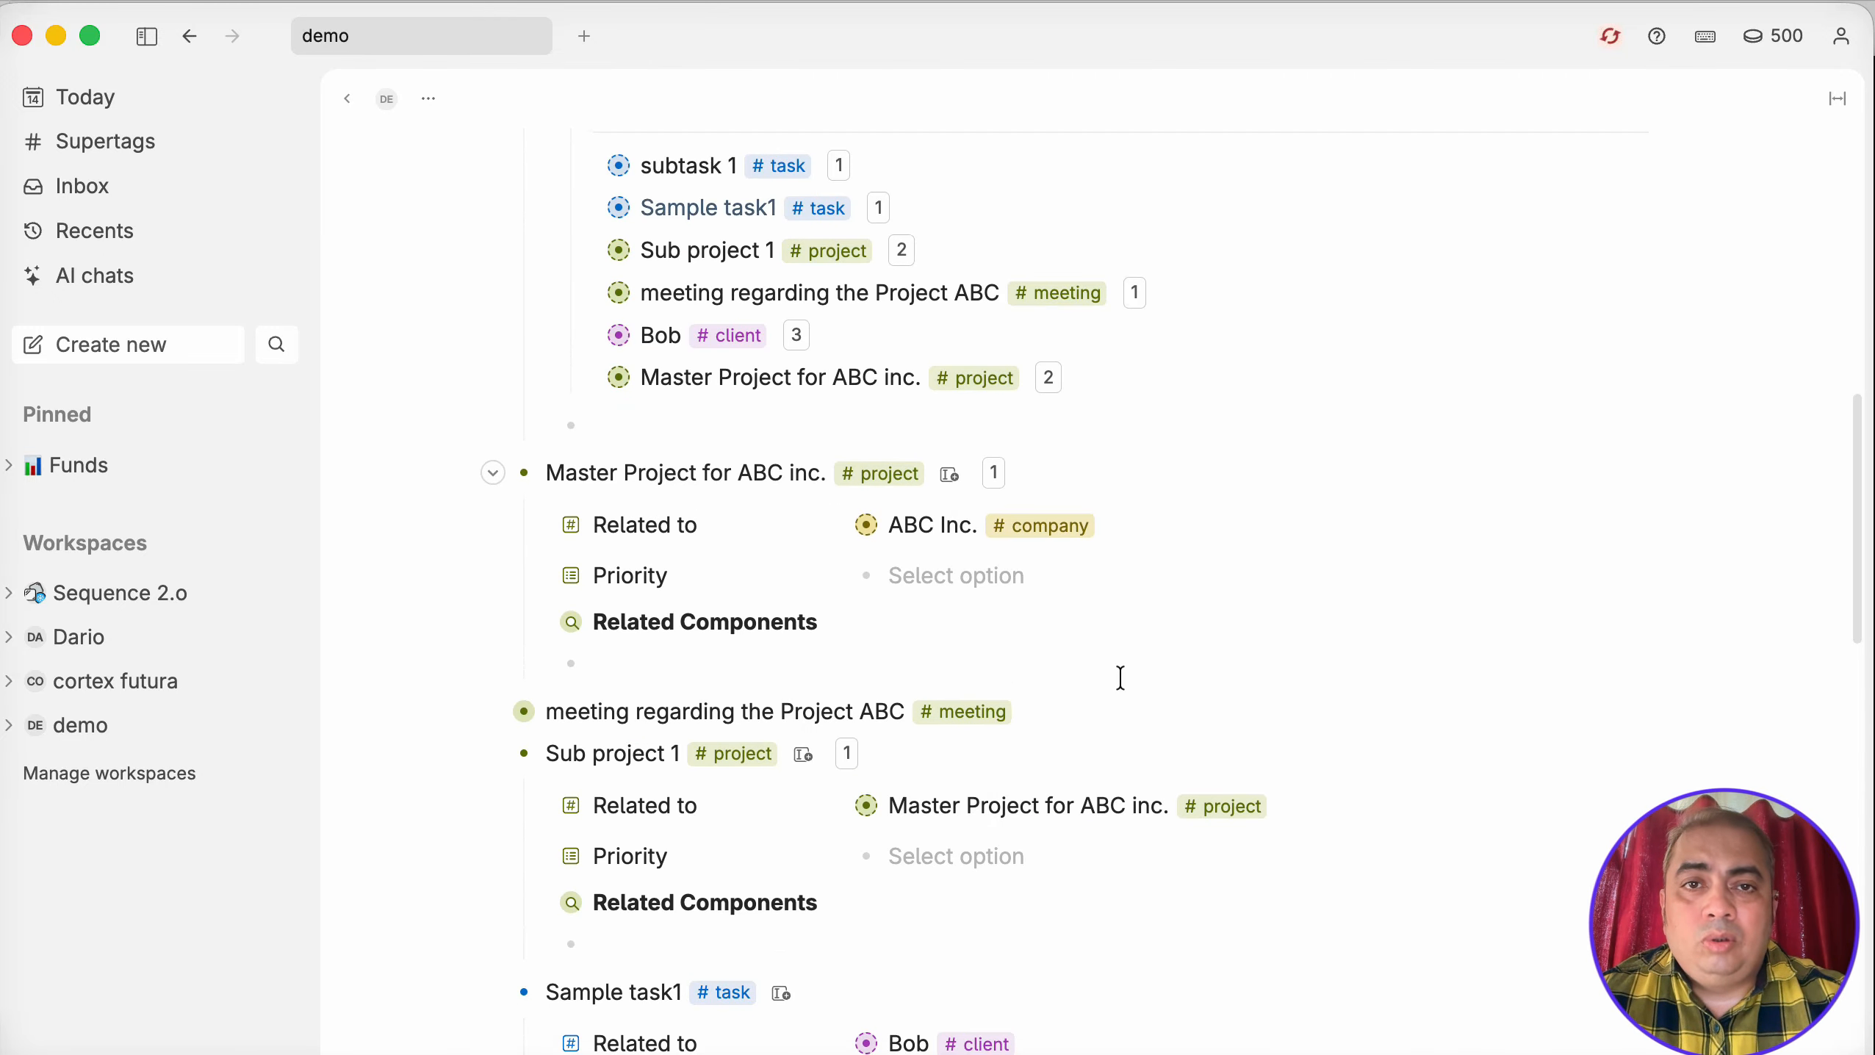
scroll(1122, 665, down, 5)
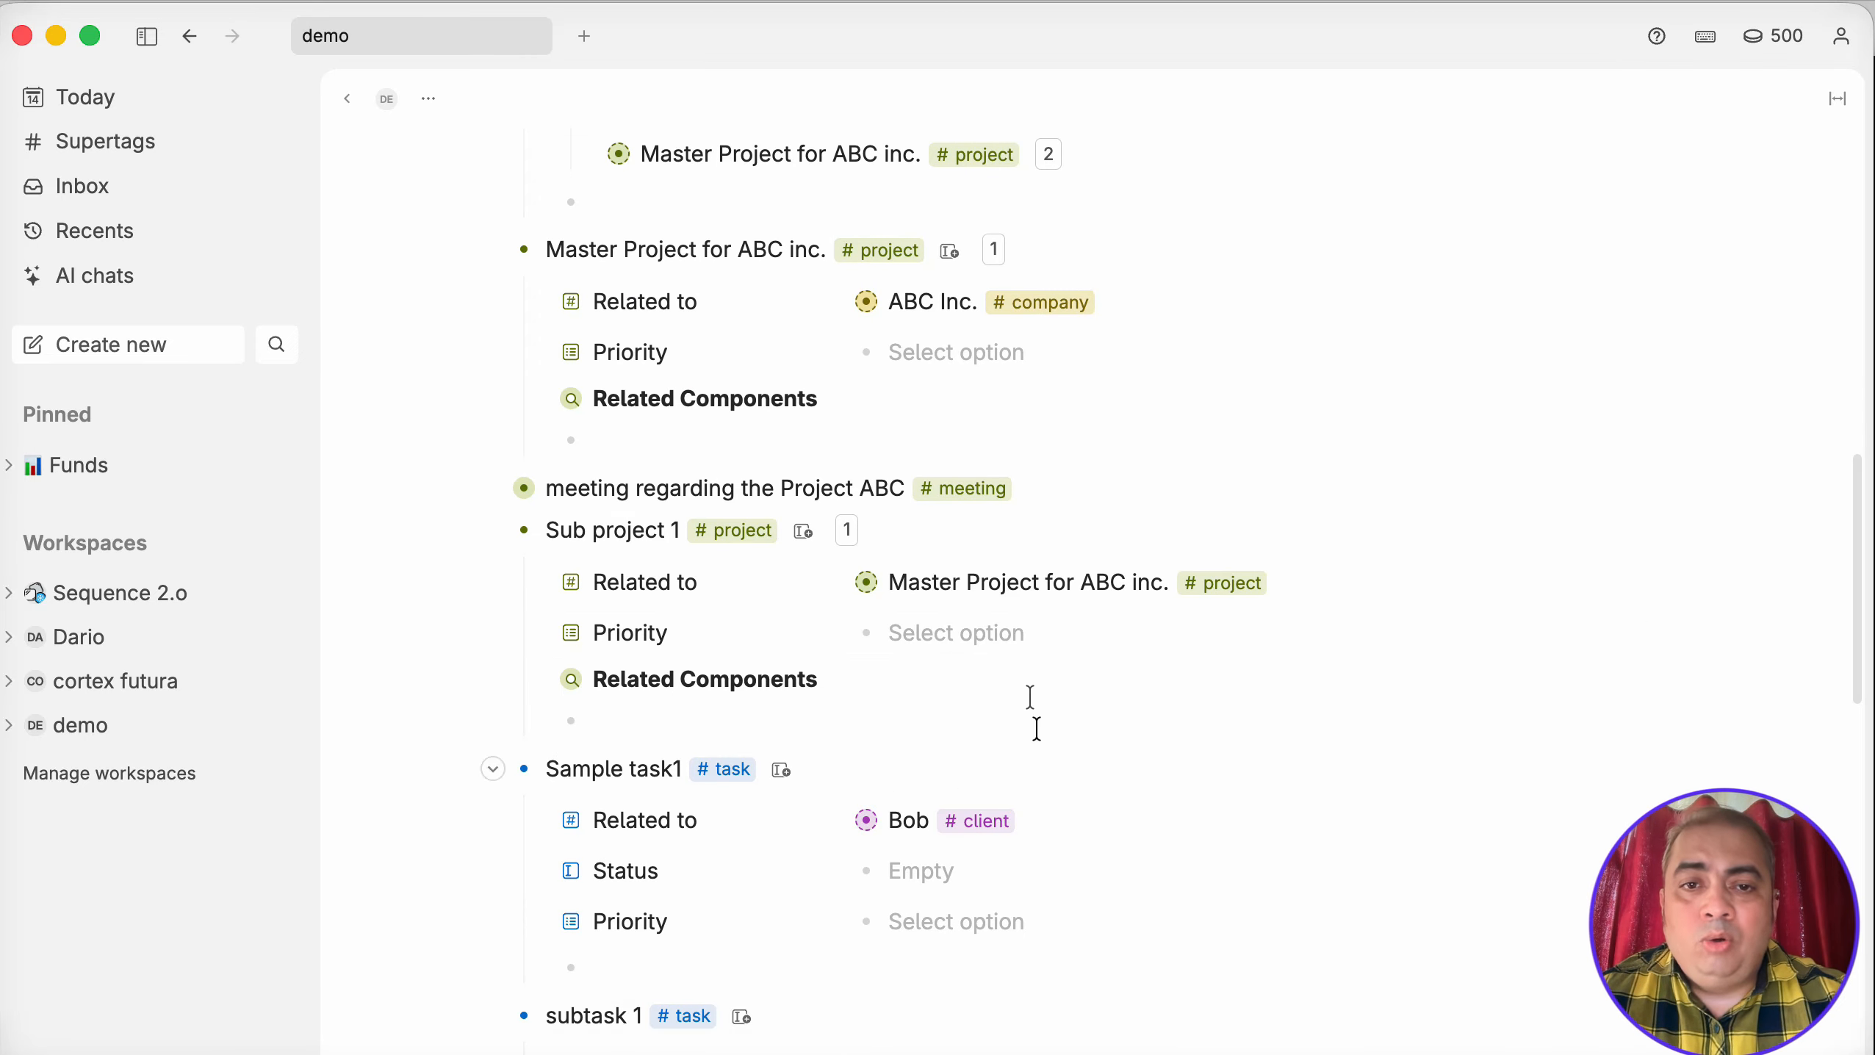
scroll(938, 716, down, 10)
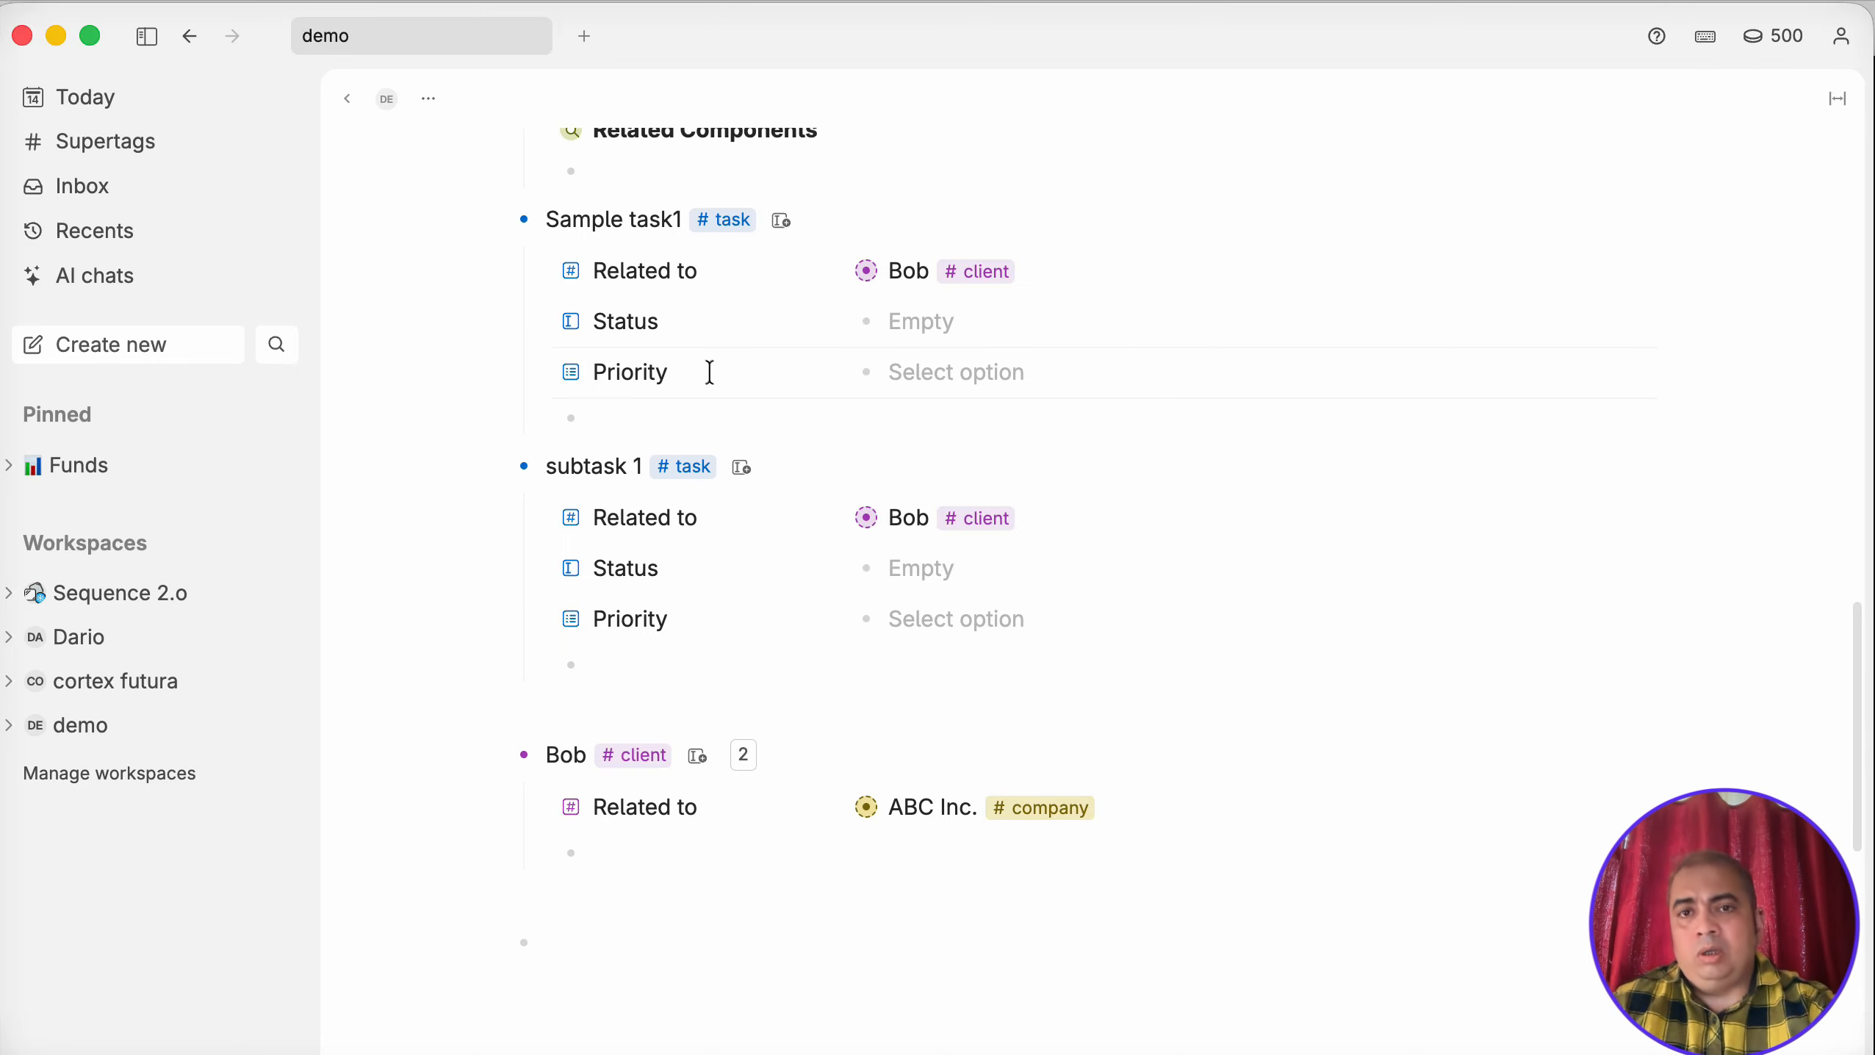
scroll(783, 510, up, 1)
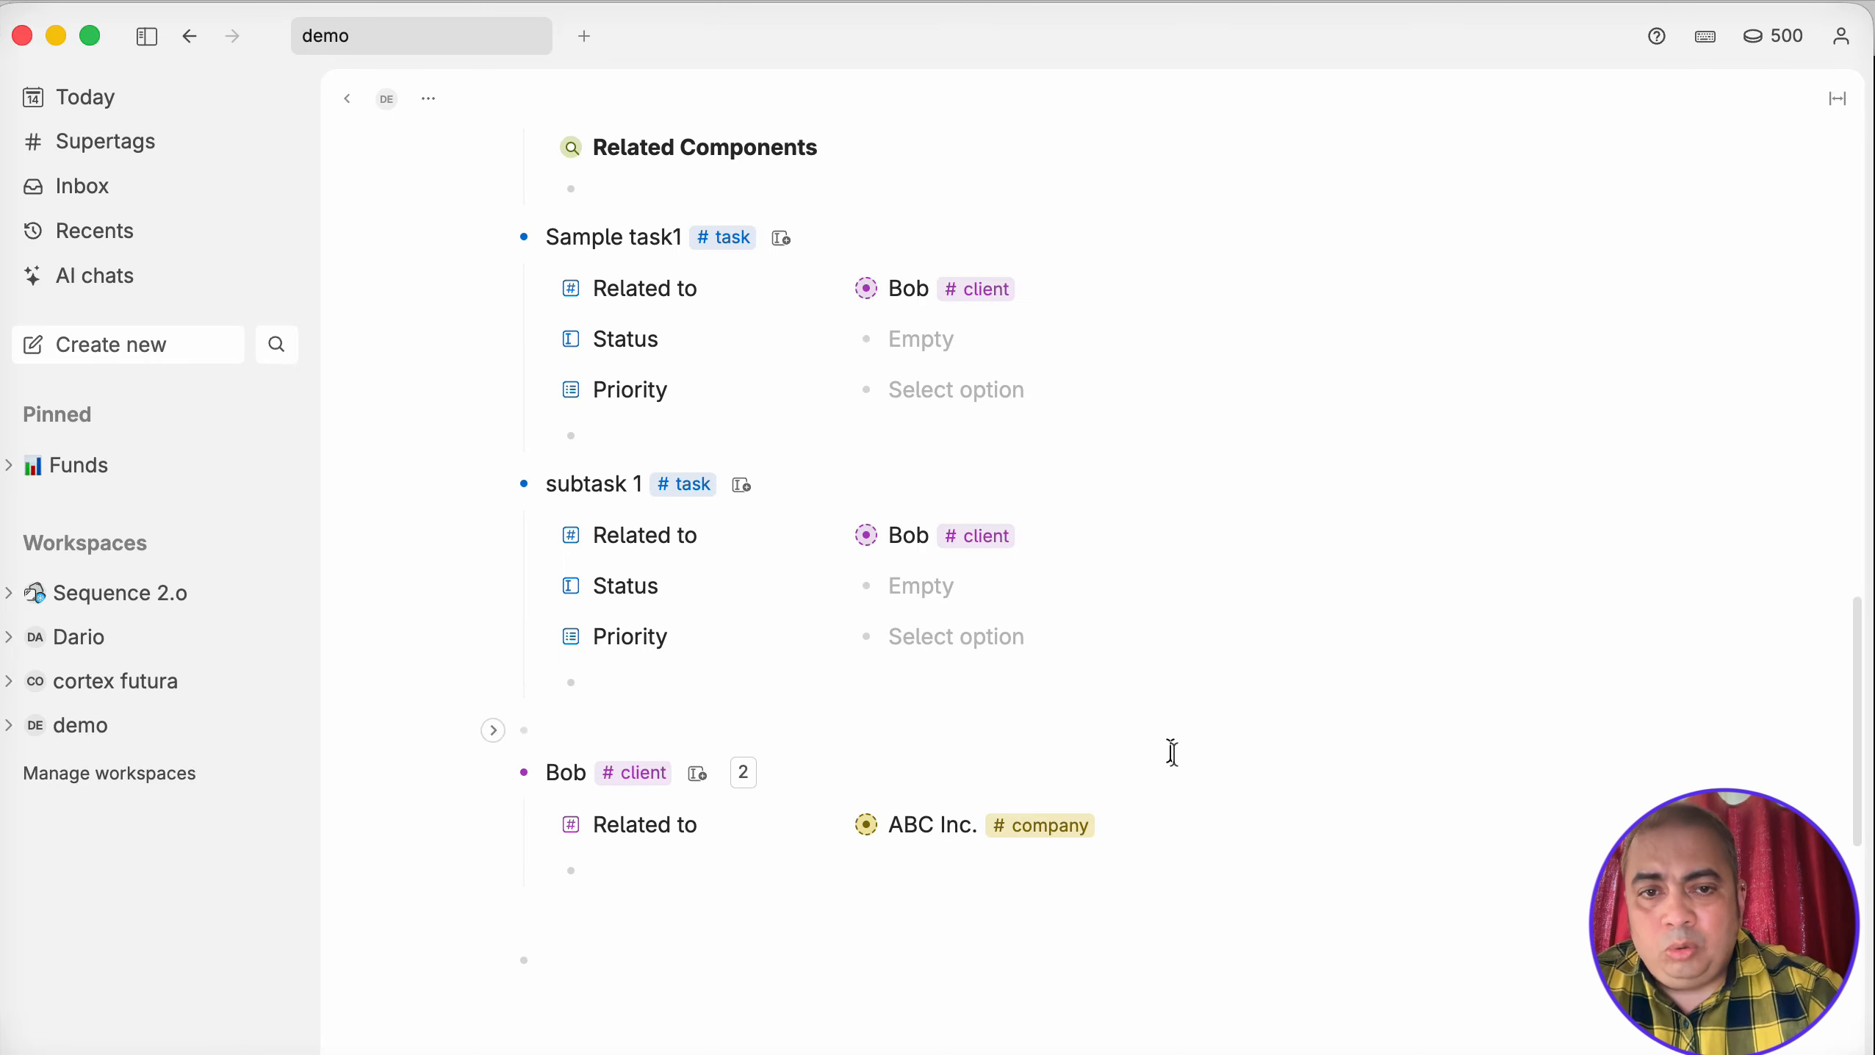
scroll(1196, 787, up, 10)
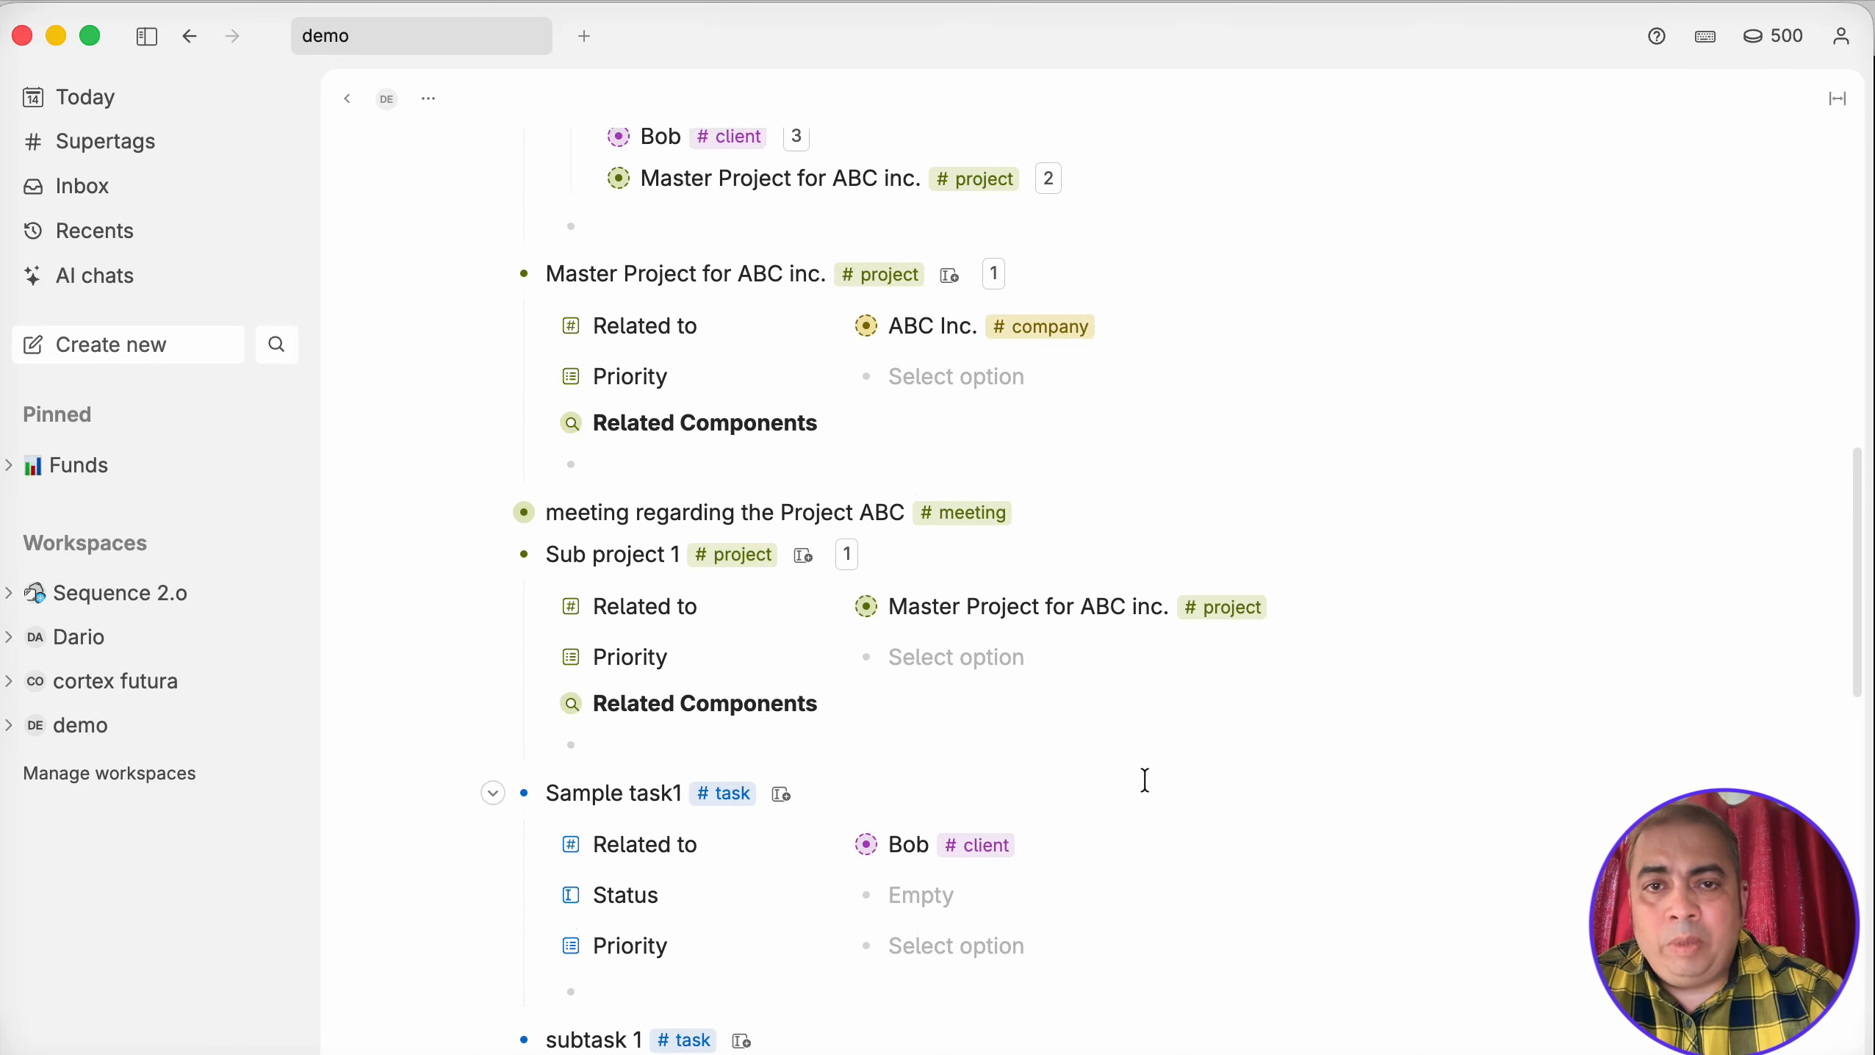
scroll(1096, 775, up, 4)
scroll(1096, 766, down, 2)
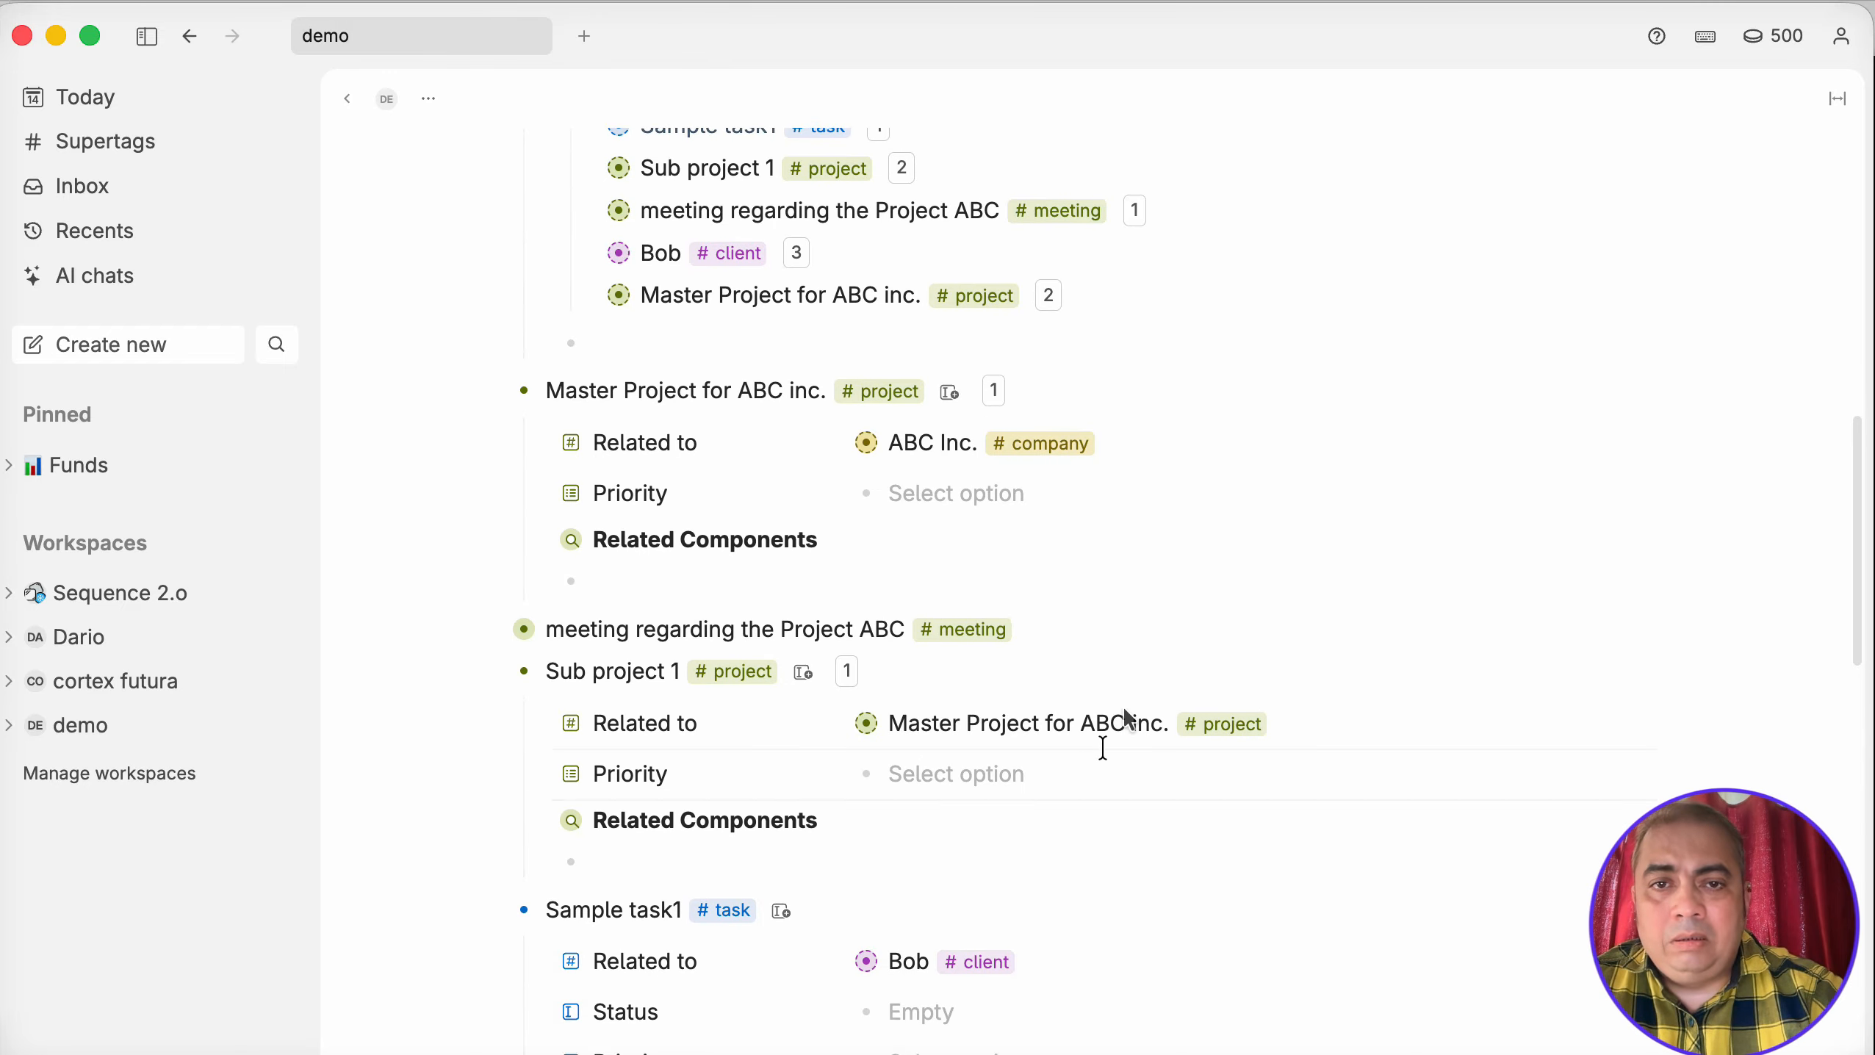
scroll(1110, 659, up, 8)
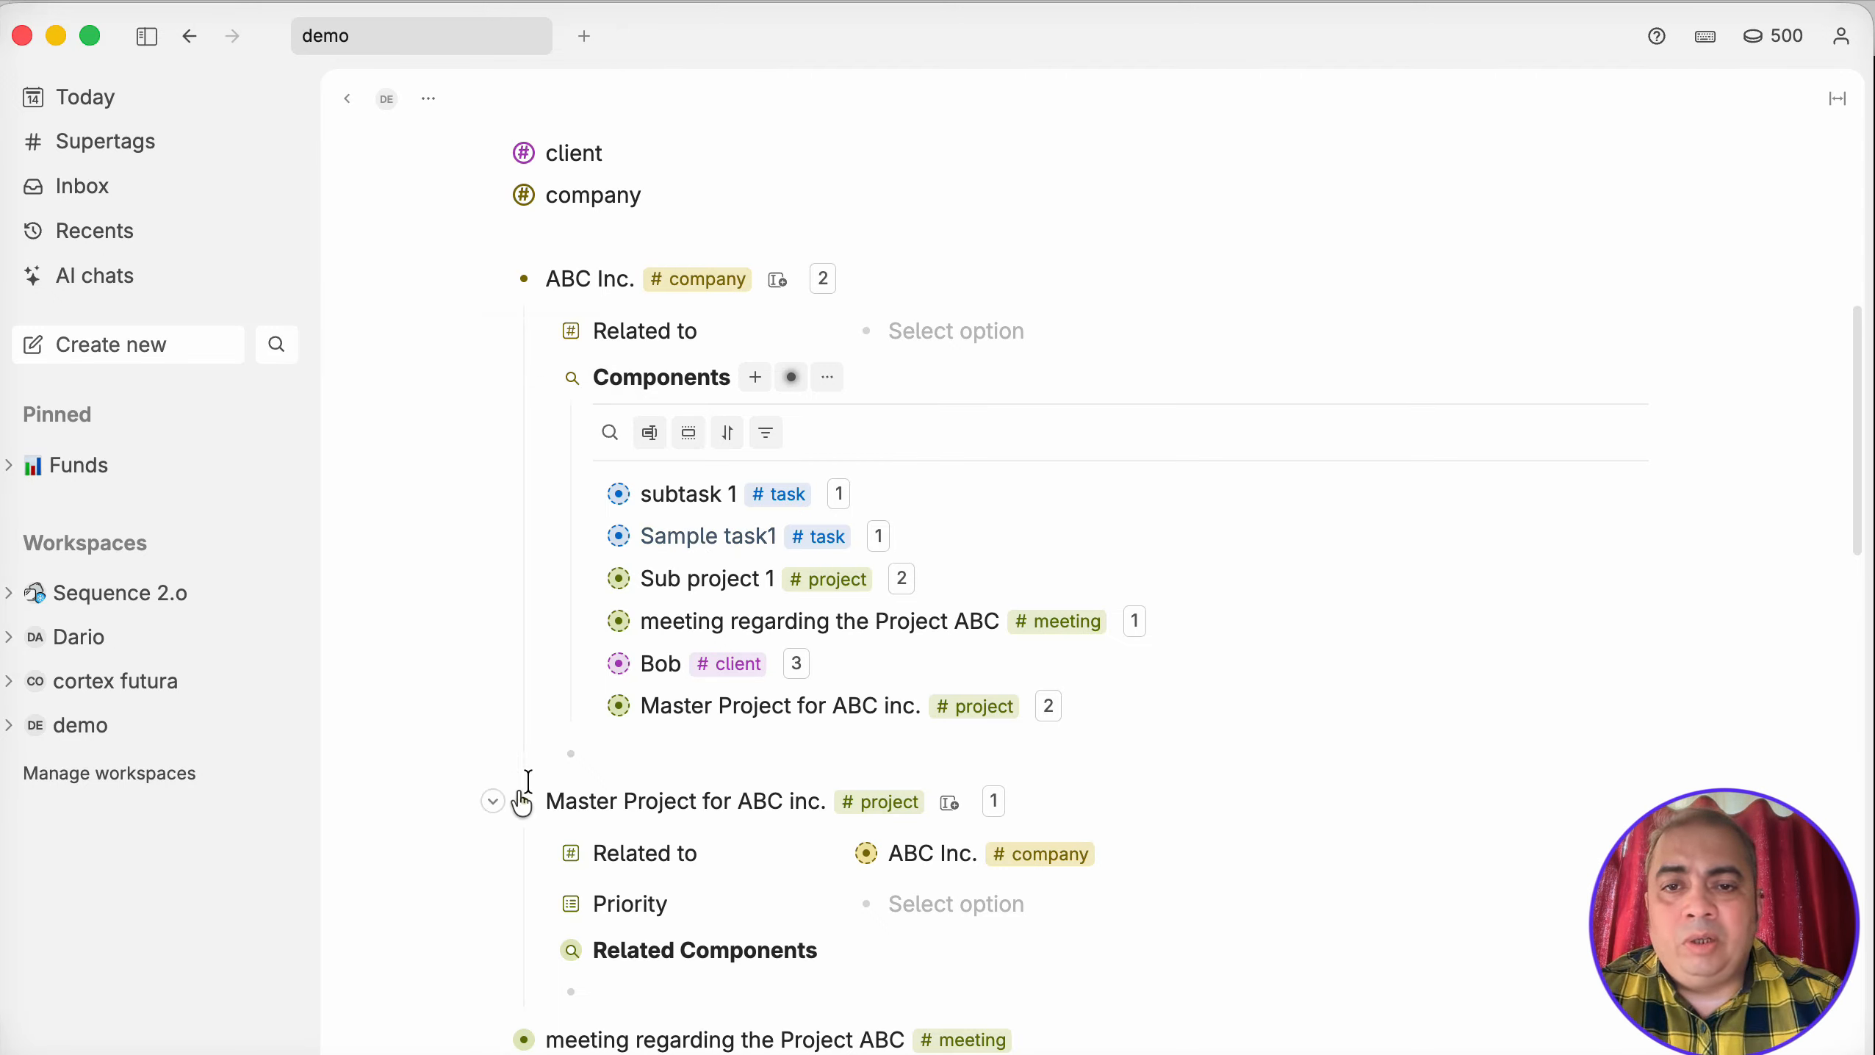
Collapse the Master Project for ABC inc., Sub project 1 and Sample task1 nodes, along with the Components search under ABC Inc.
click(494, 802)
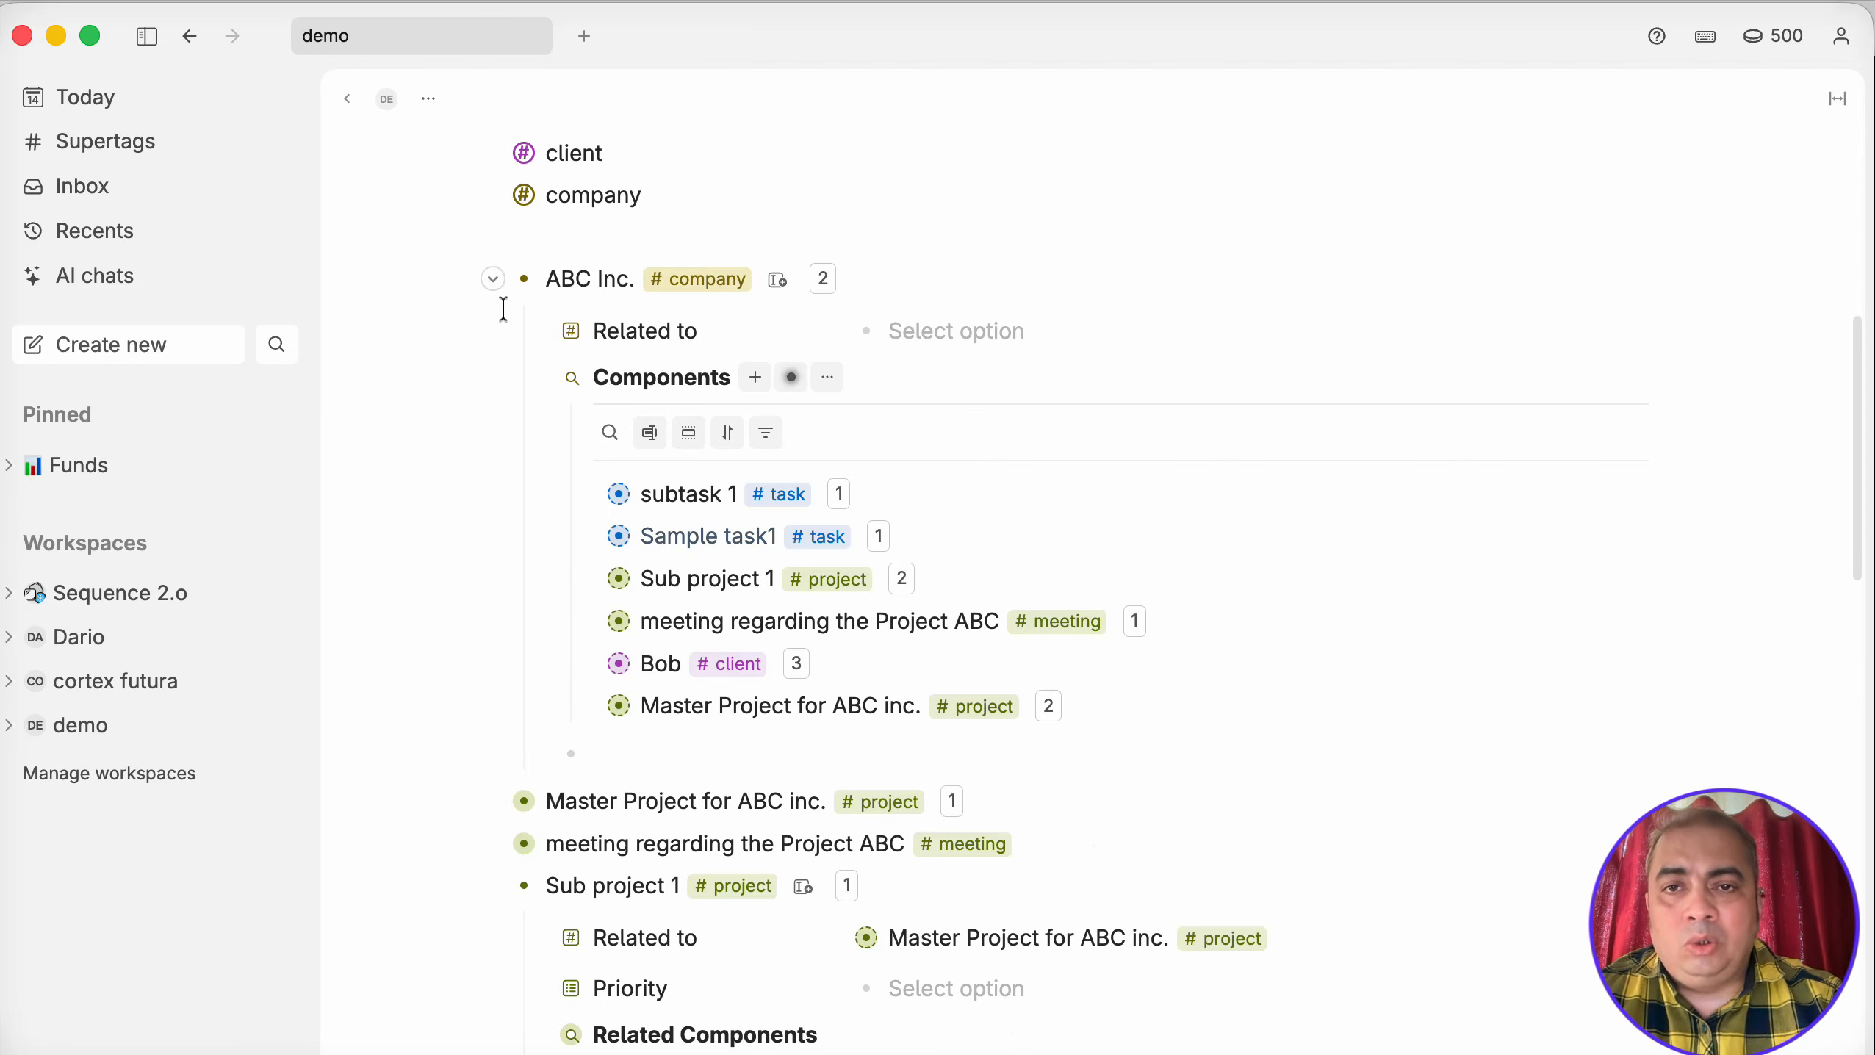
click(540, 379)
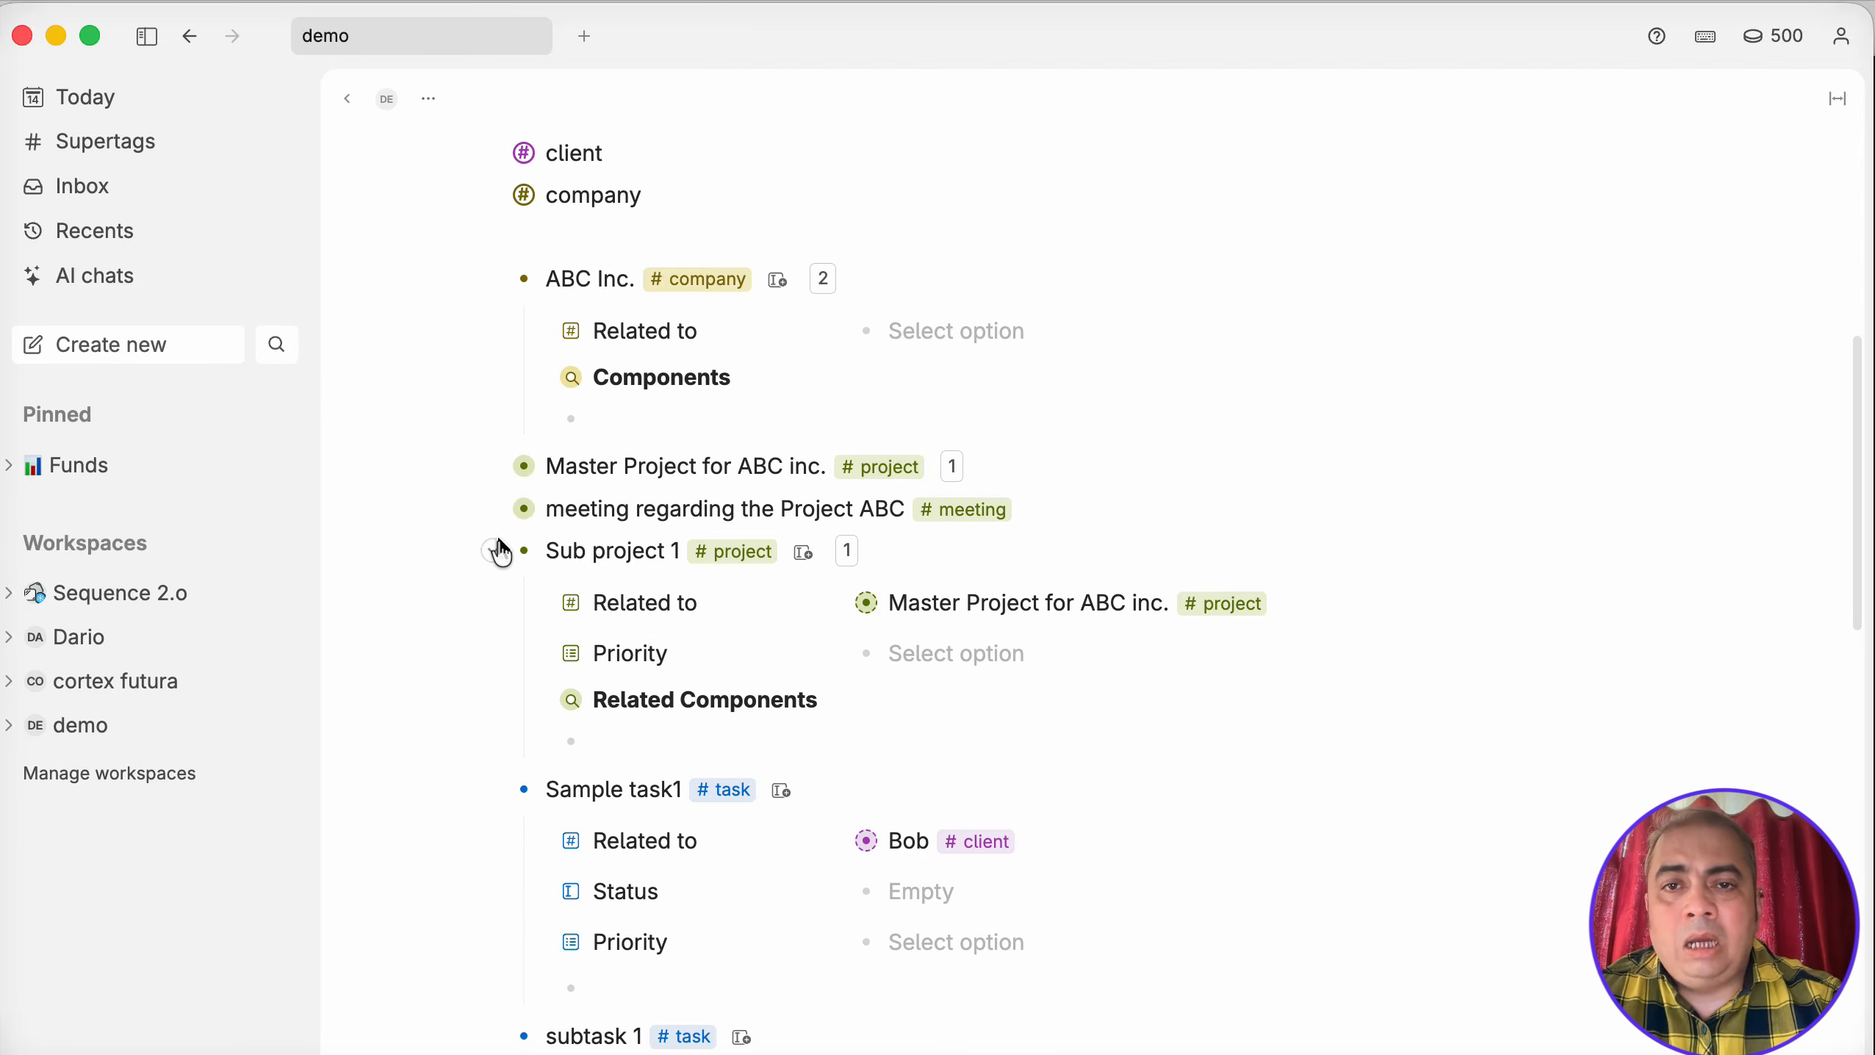
click(494, 551)
click(493, 596)
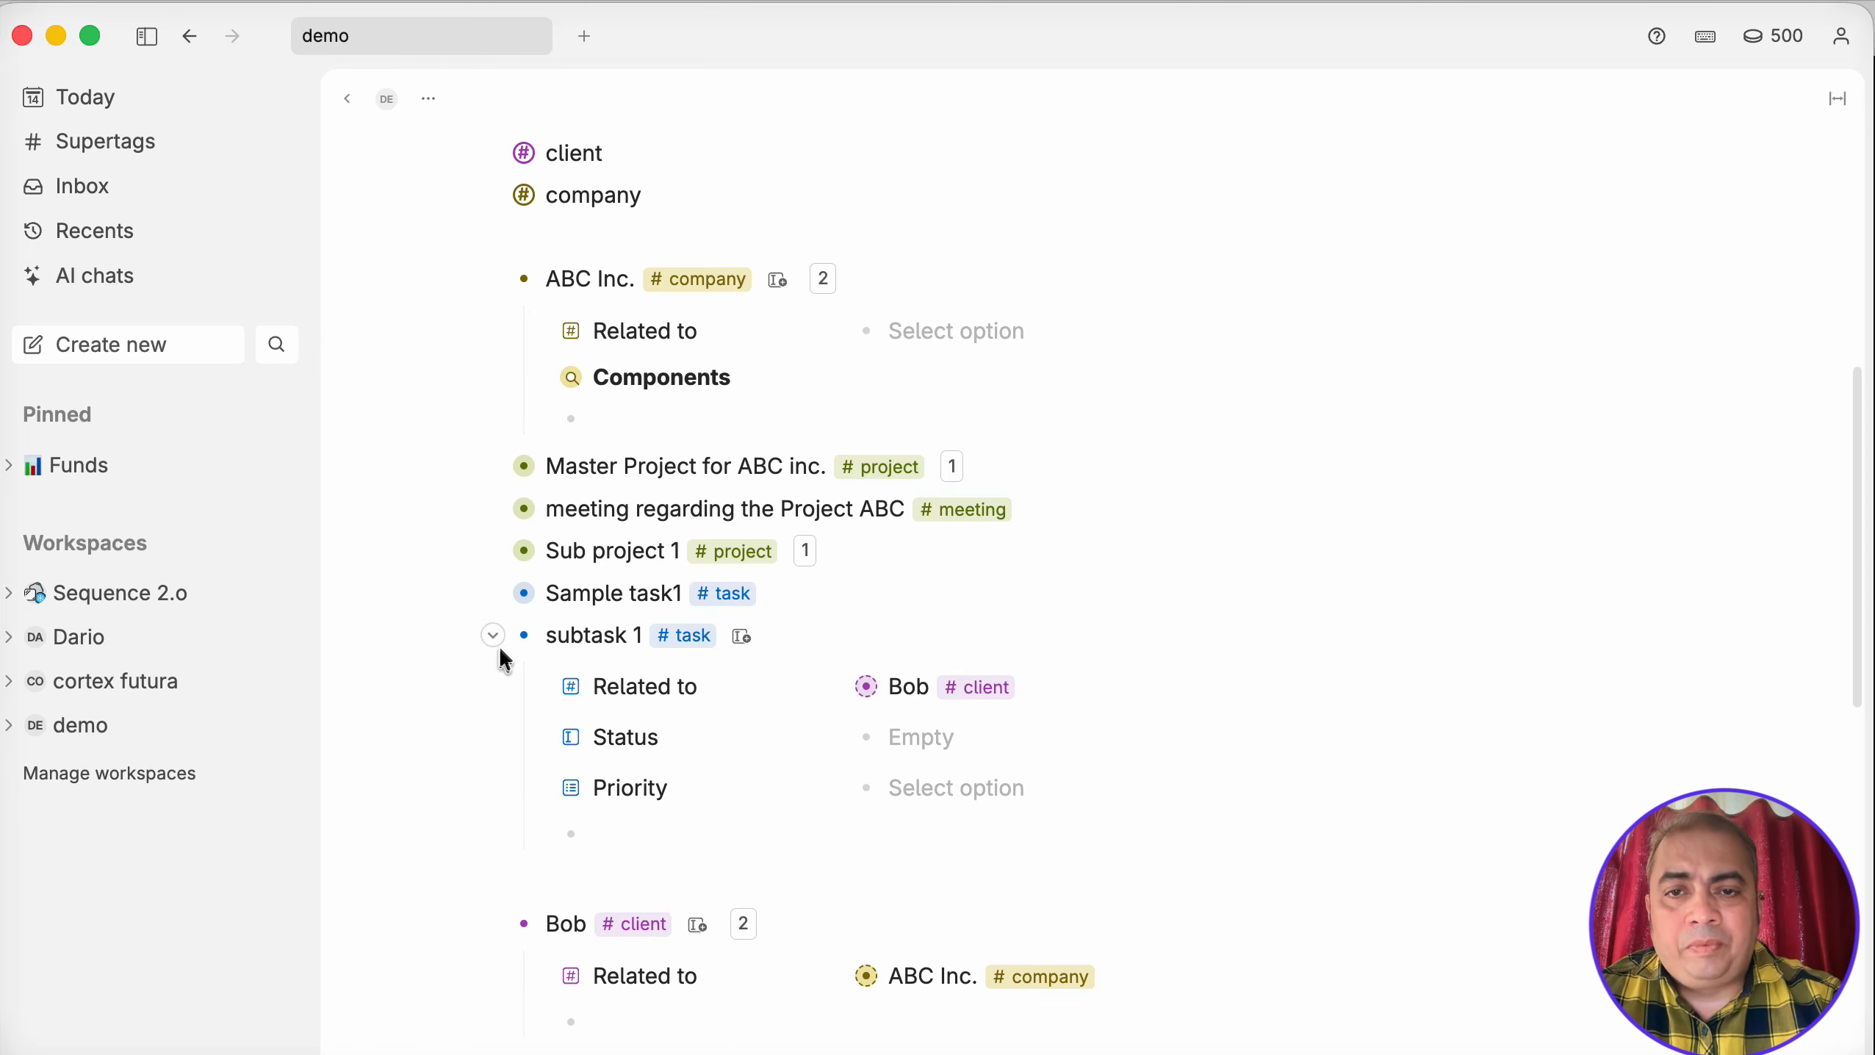
Set subtask 1's Related to field to meeting regarding the Project ABC and expand the Components search under ABC Inc.
click(913, 690)
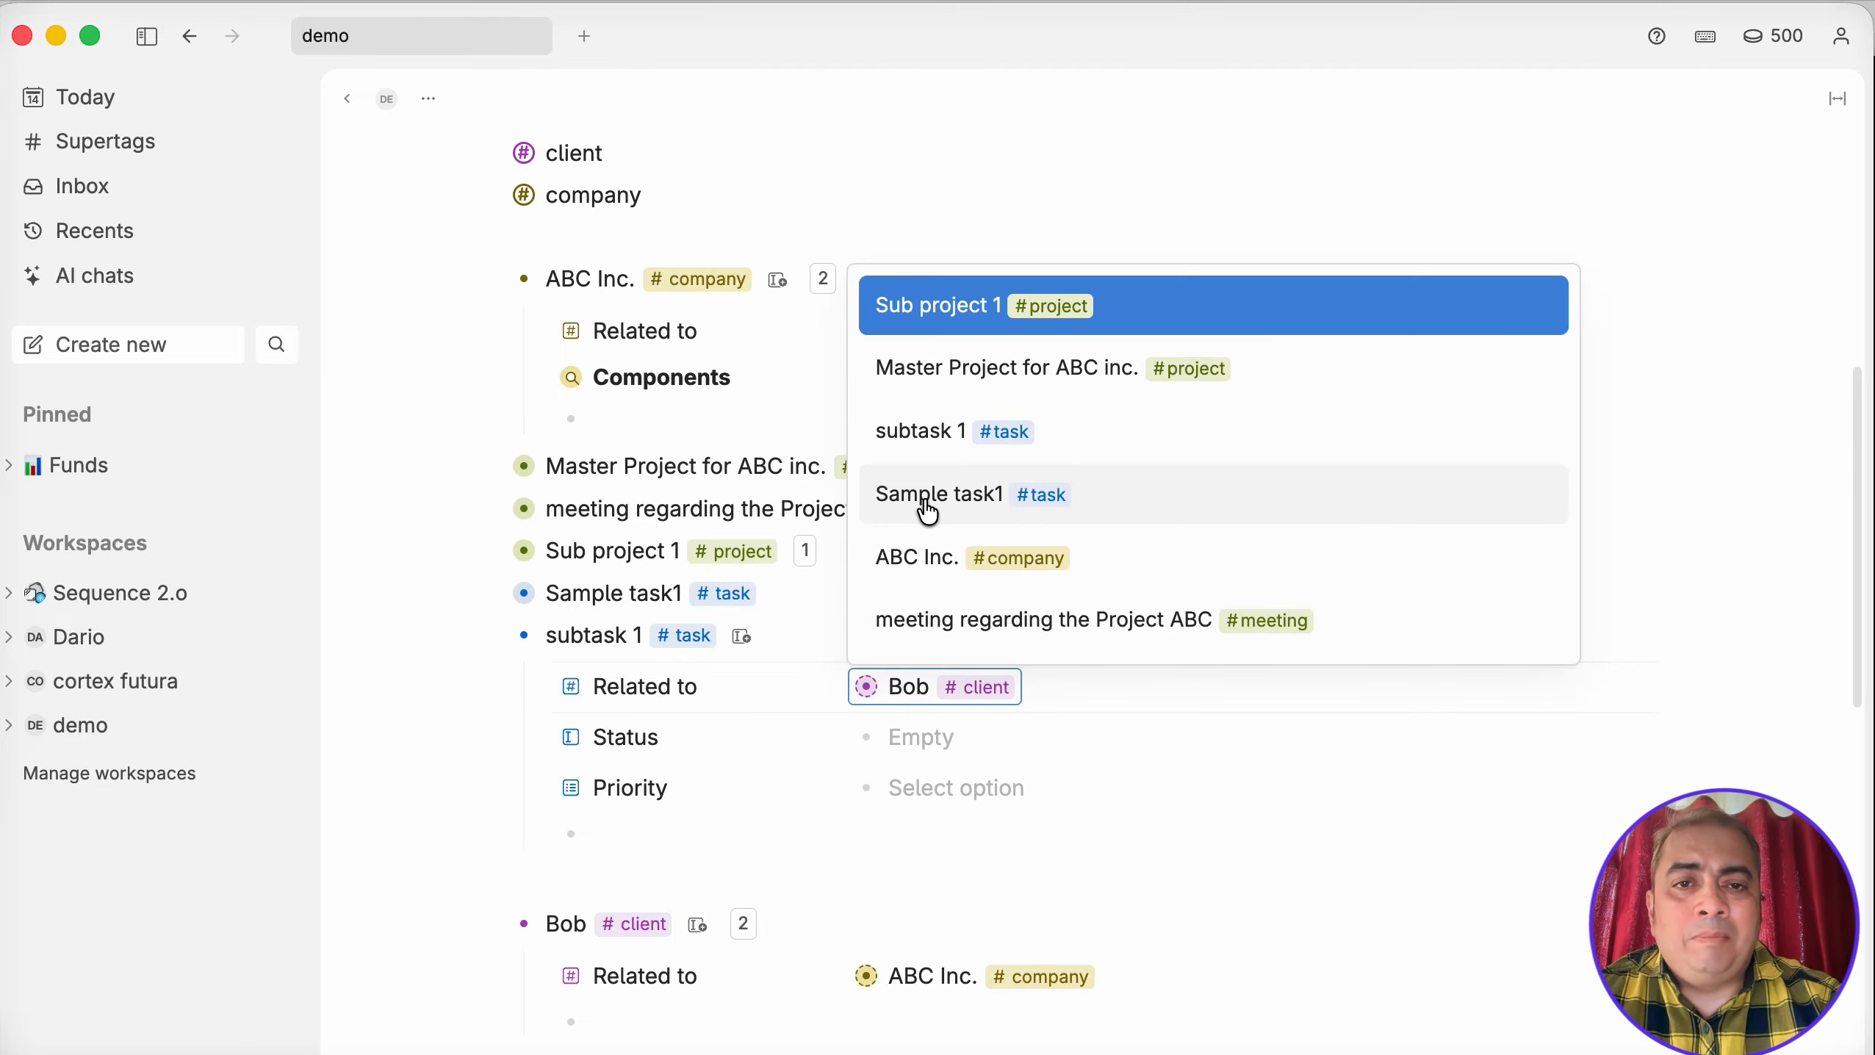
click(956, 625)
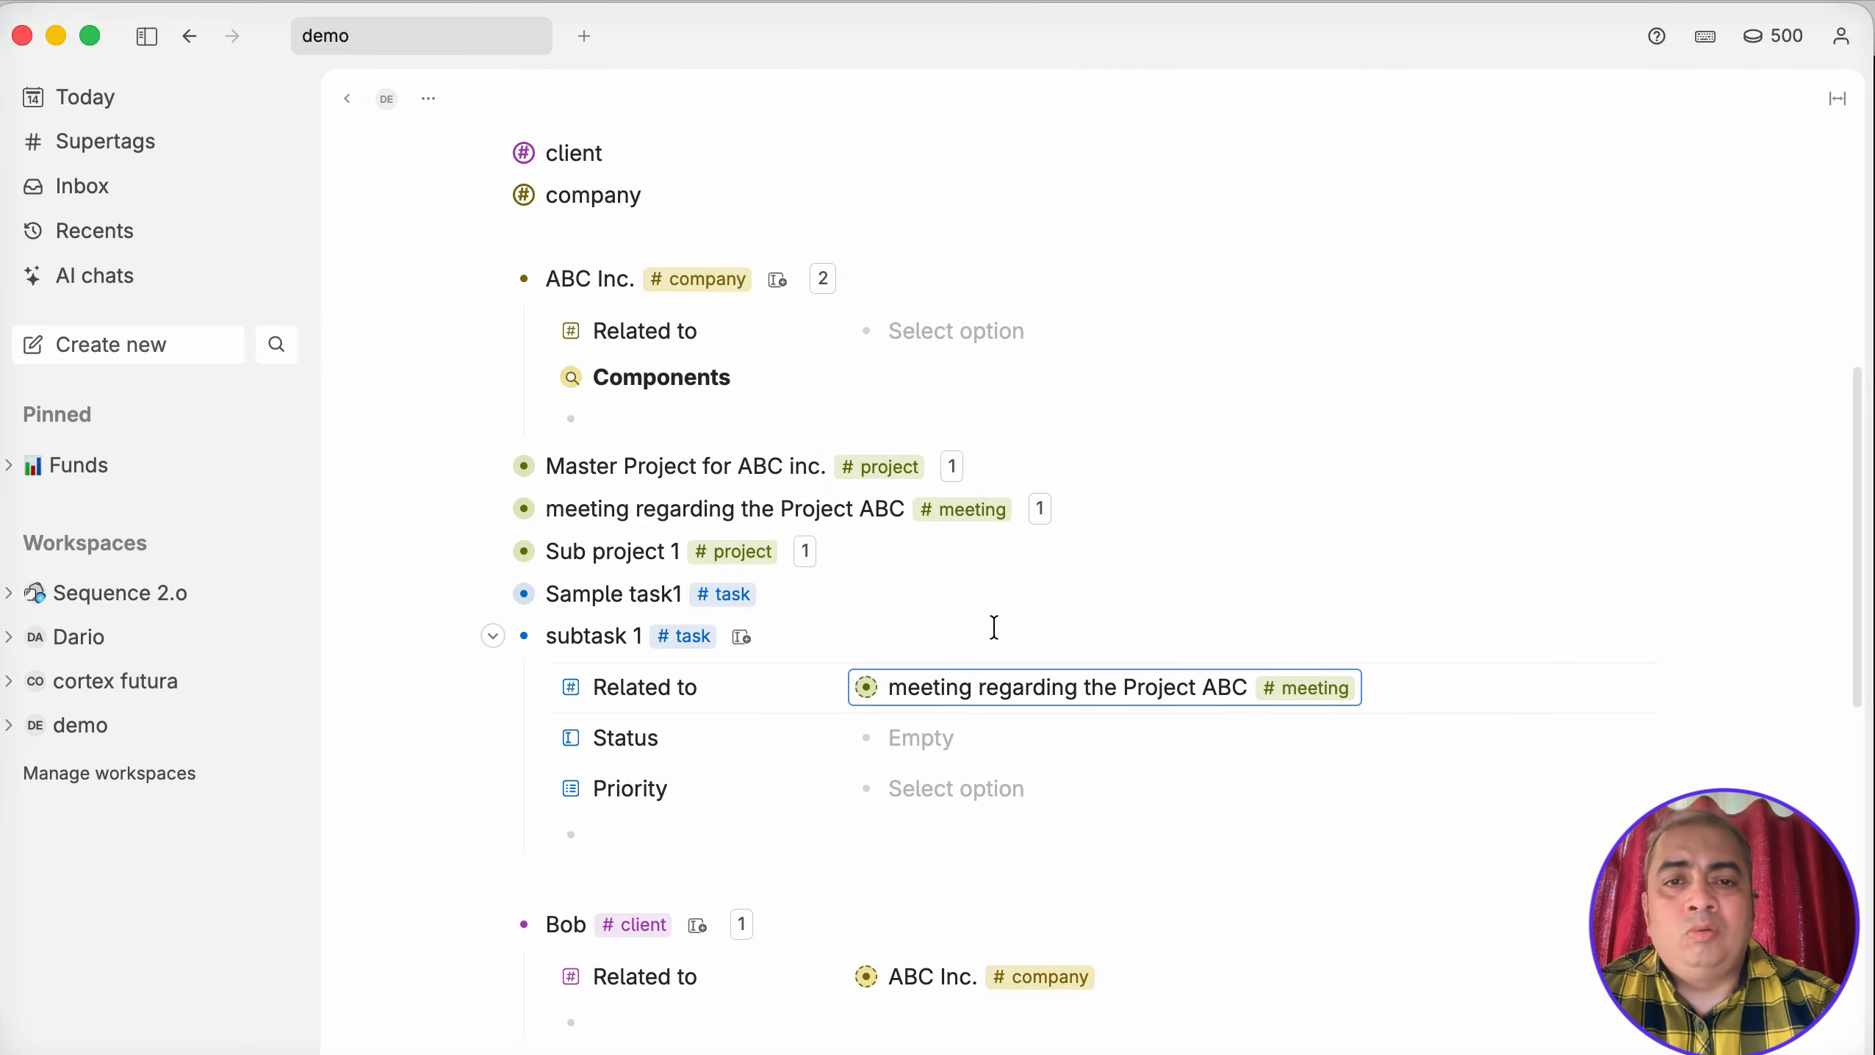
scroll(987, 623, up, 3)
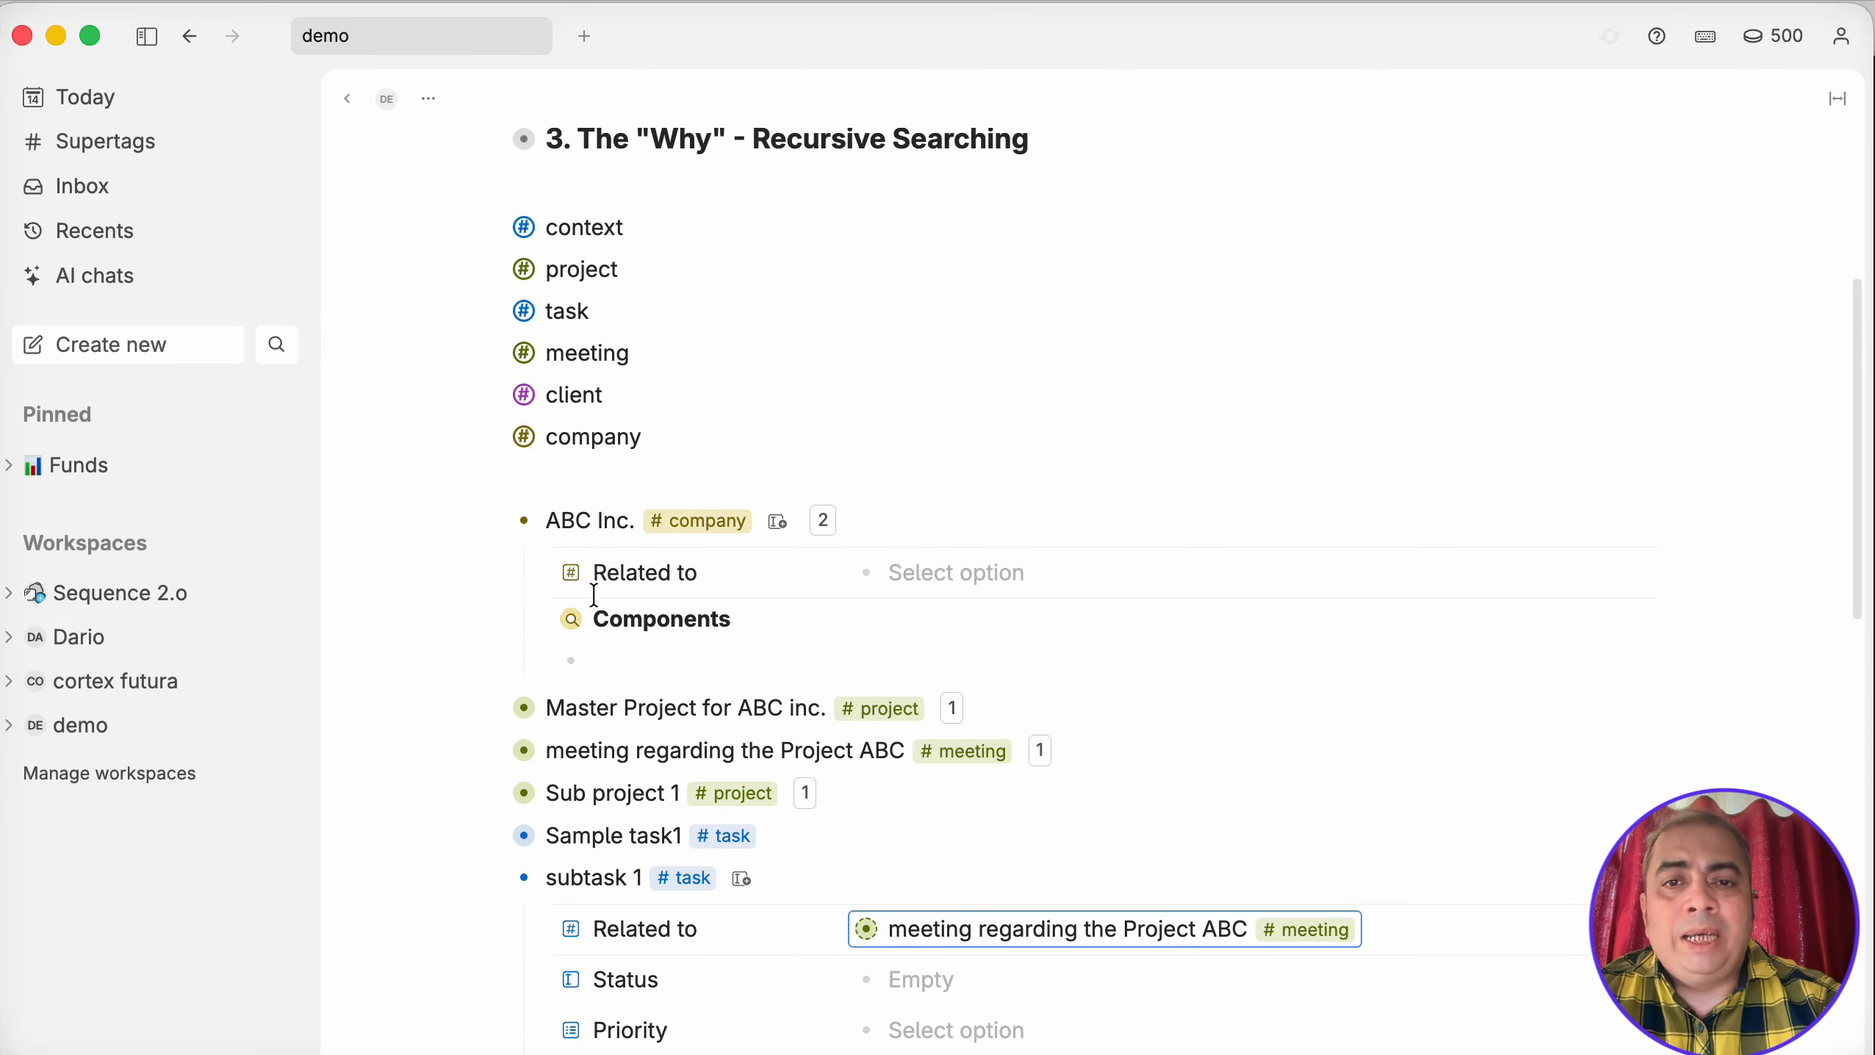
scroll(732, 621, down, 1)
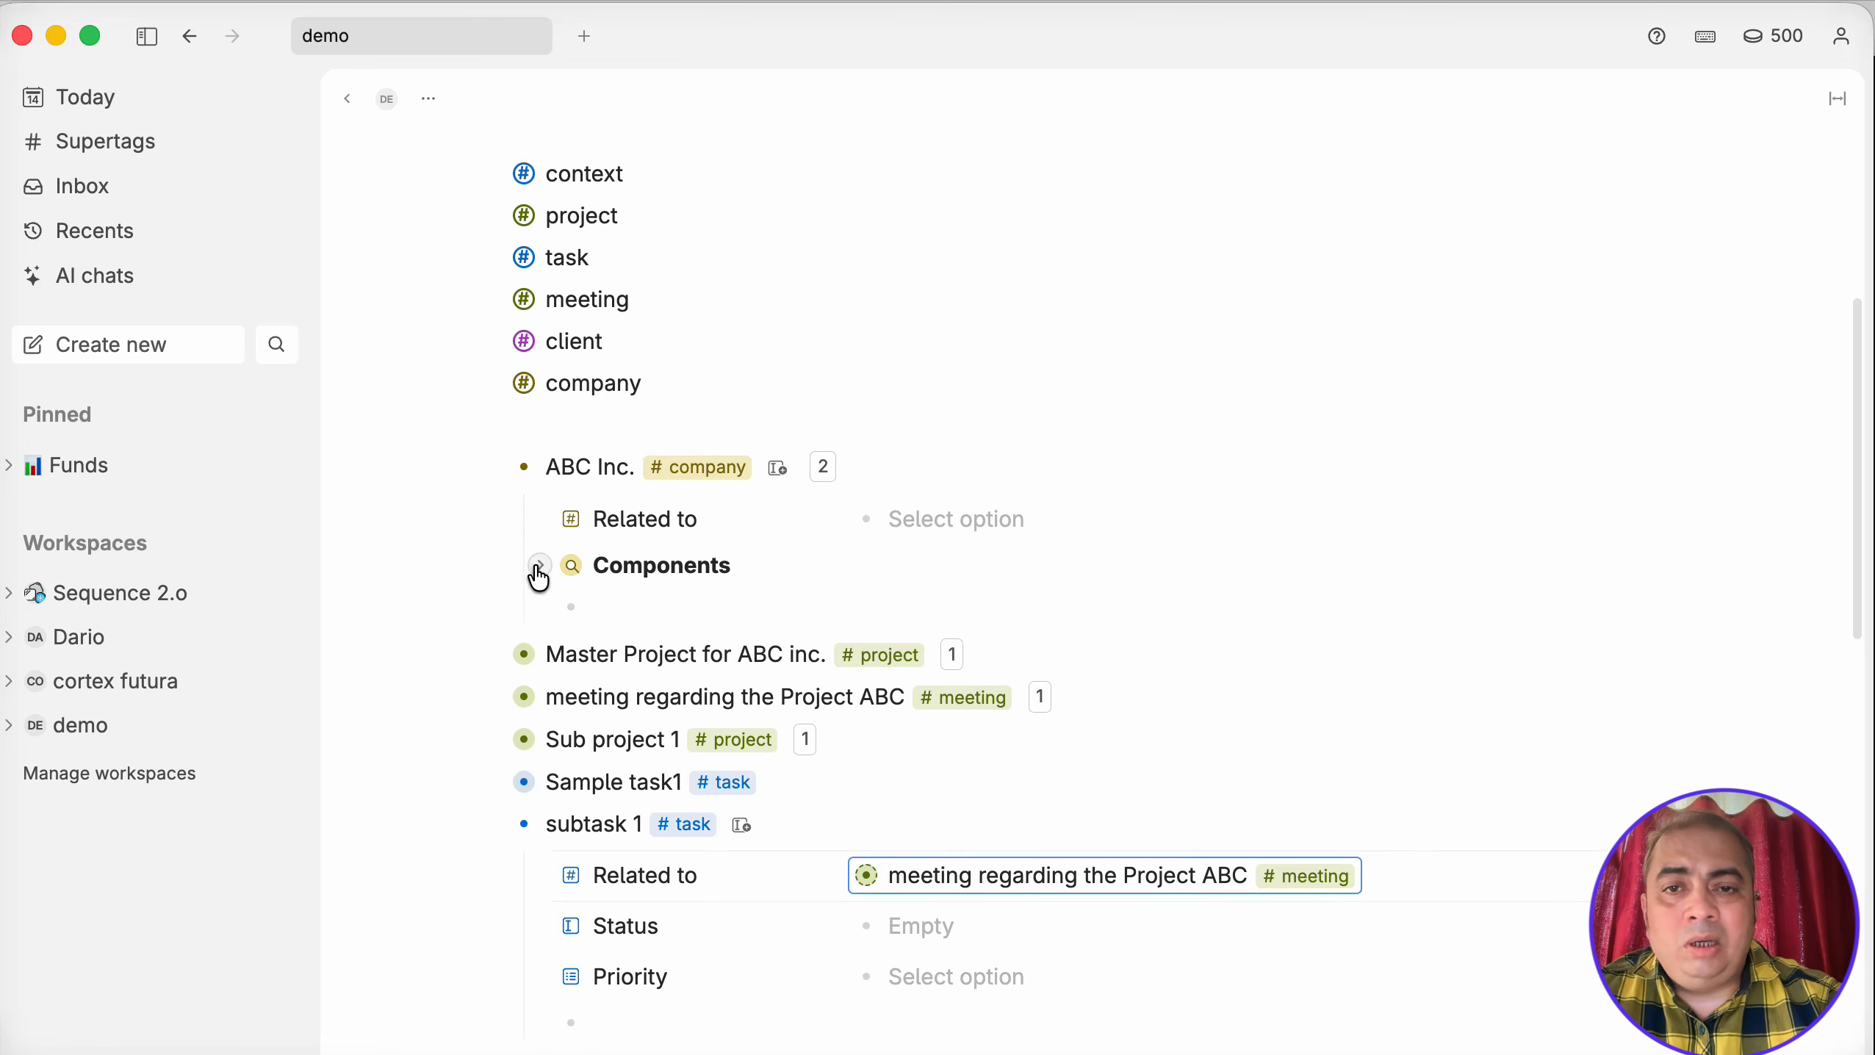
click(537, 565)
scroll(841, 582, down, 2)
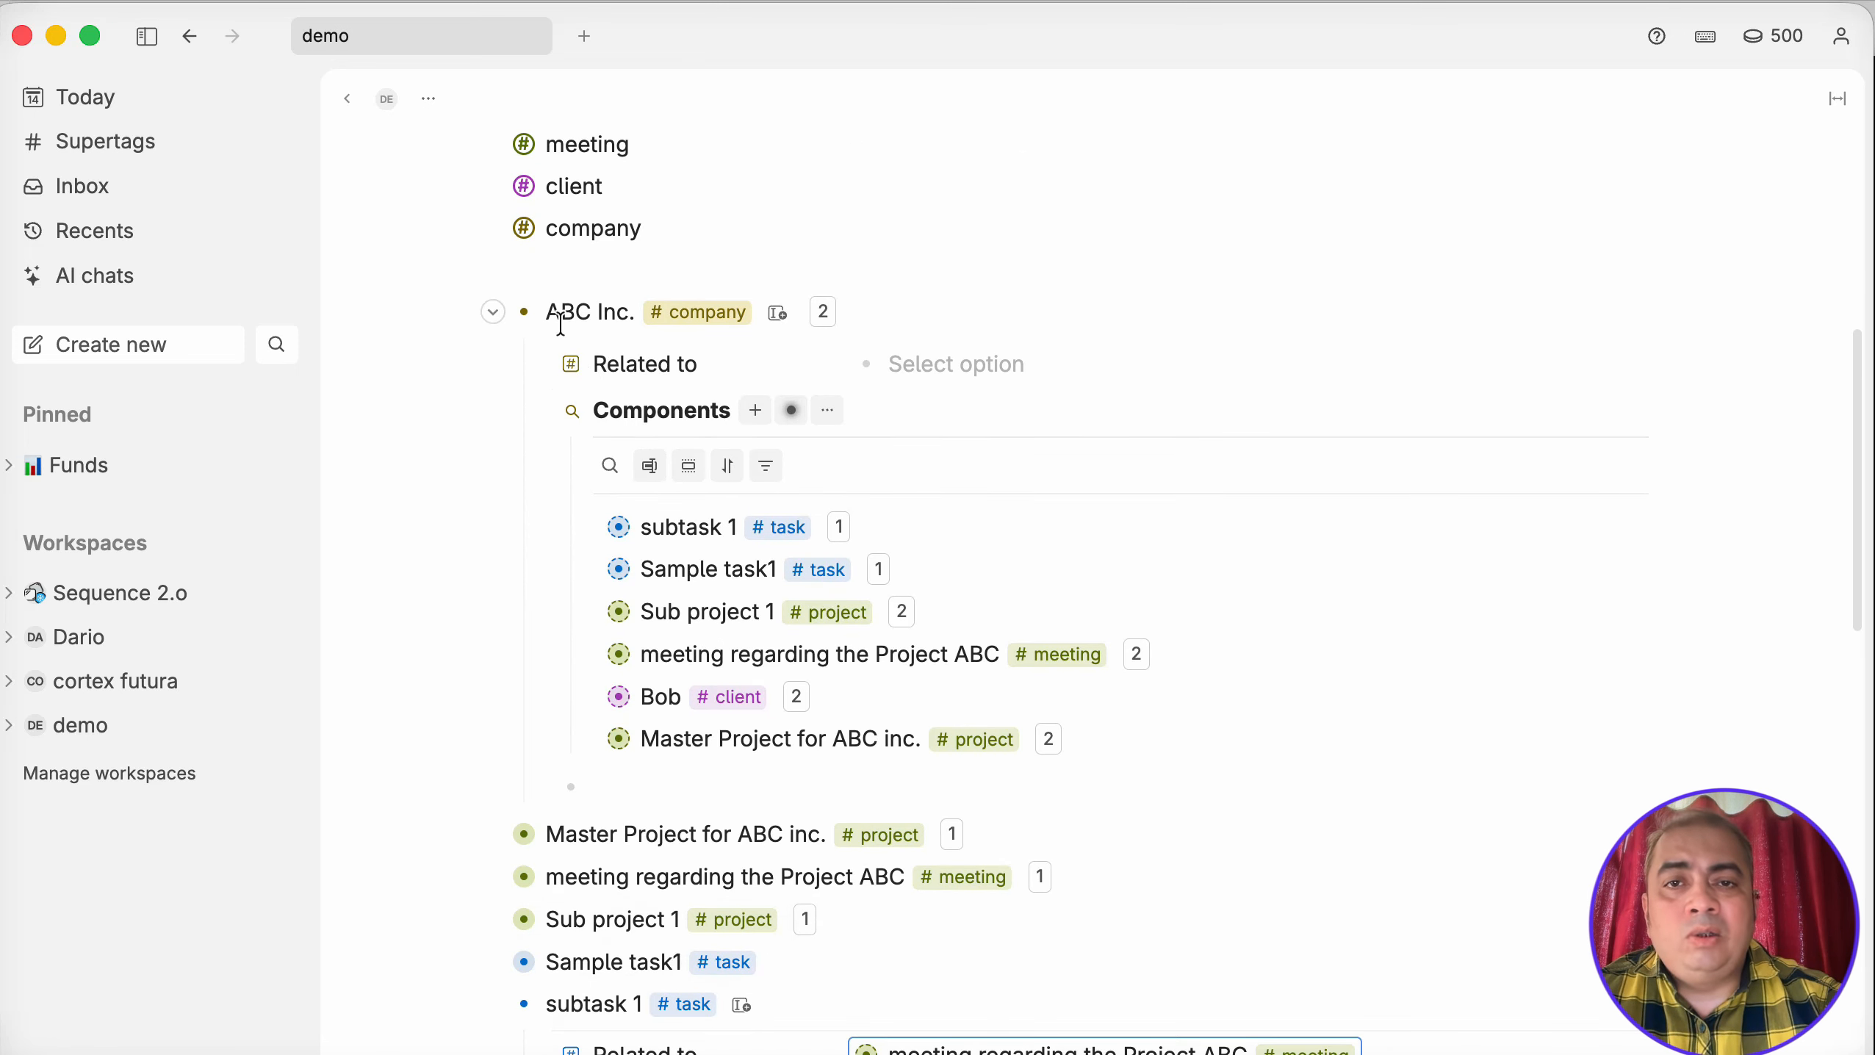
Expand subtask 1's nested Related to chain through the meeting, Sub project 1 and Master Project for ABC inc.
scroll(1038, 555, down, 4)
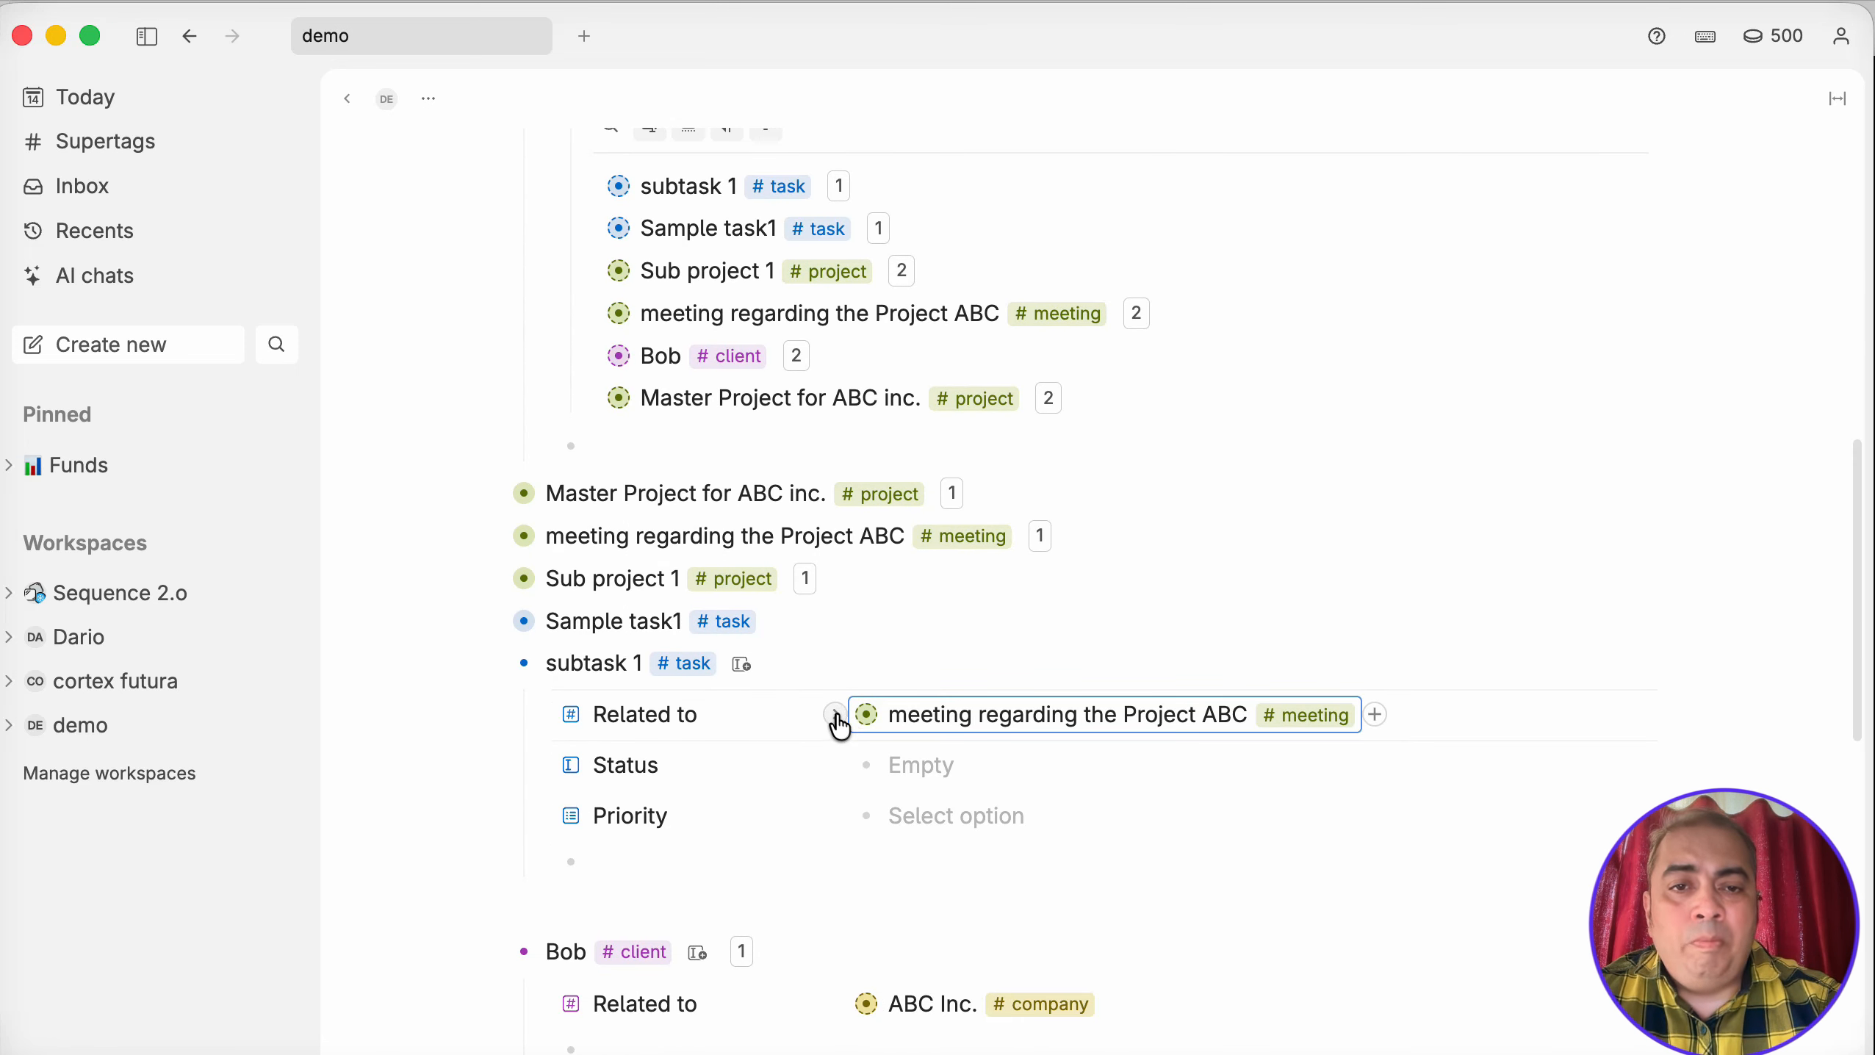
click(836, 715)
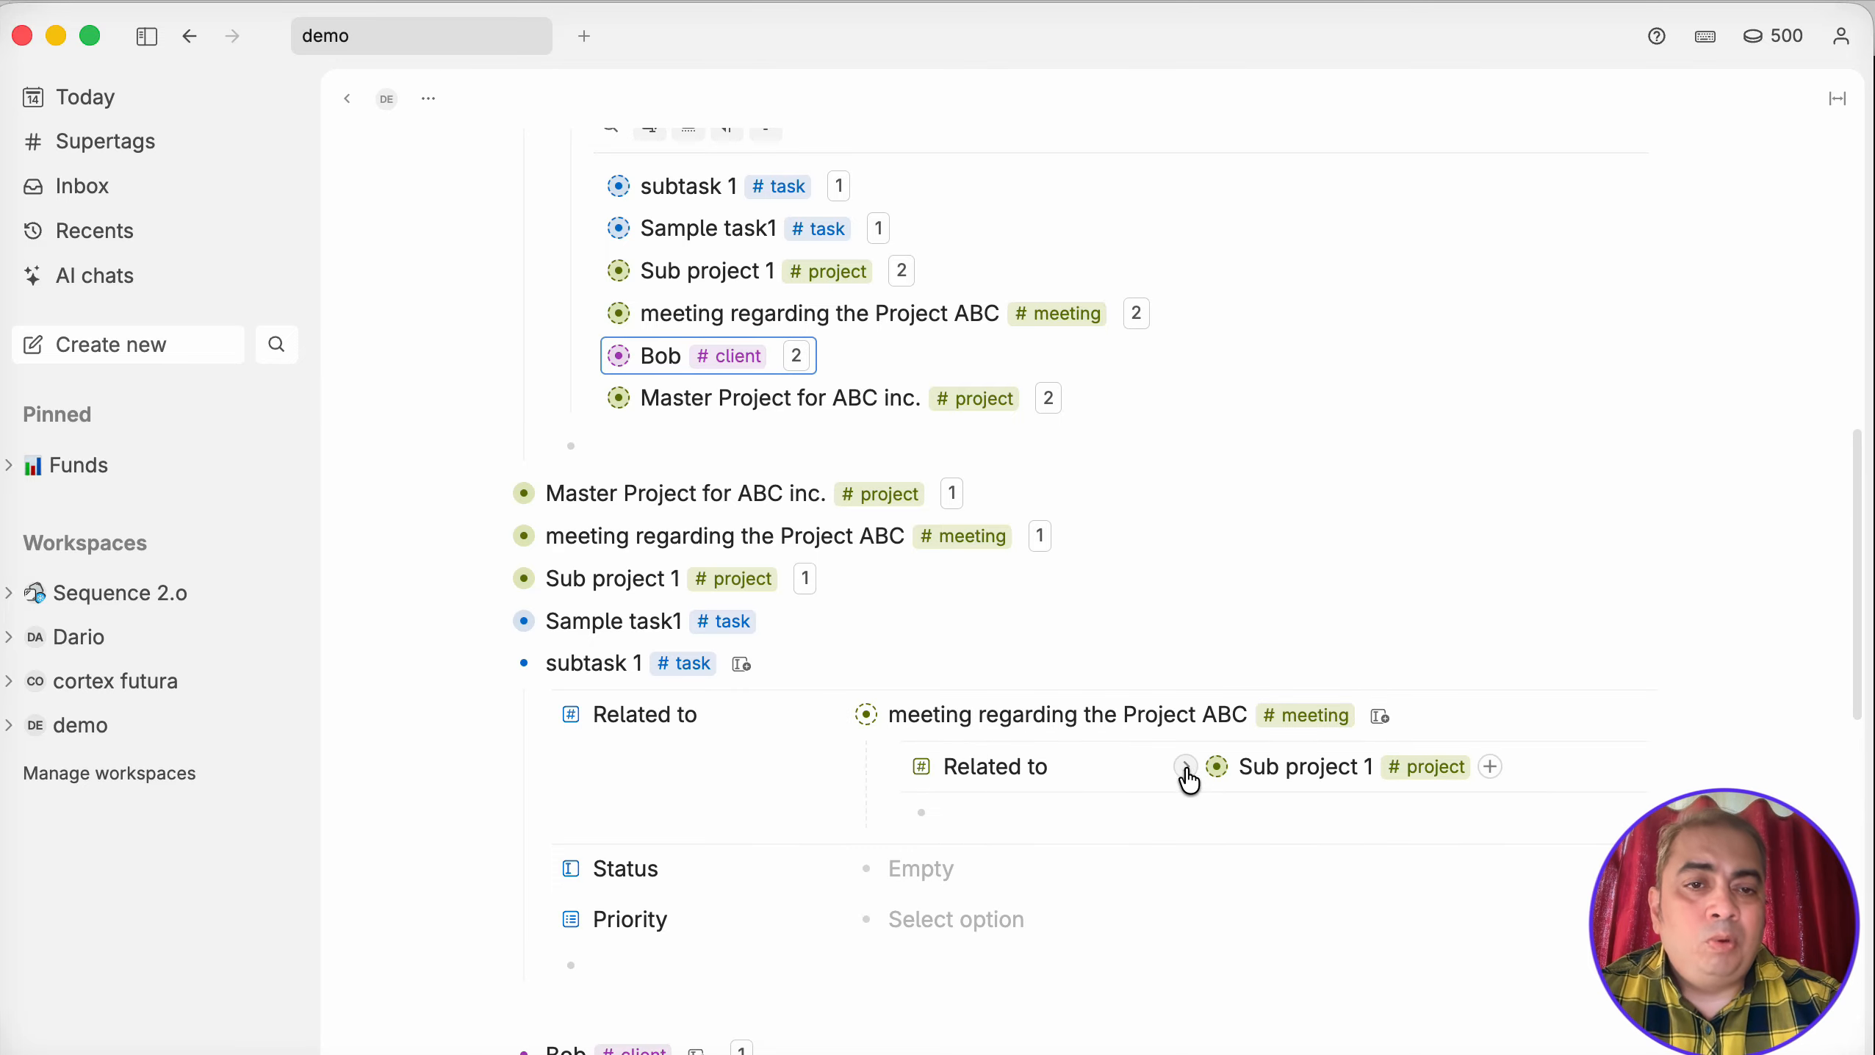
click(1187, 772)
scroll(1481, 791, down, 5)
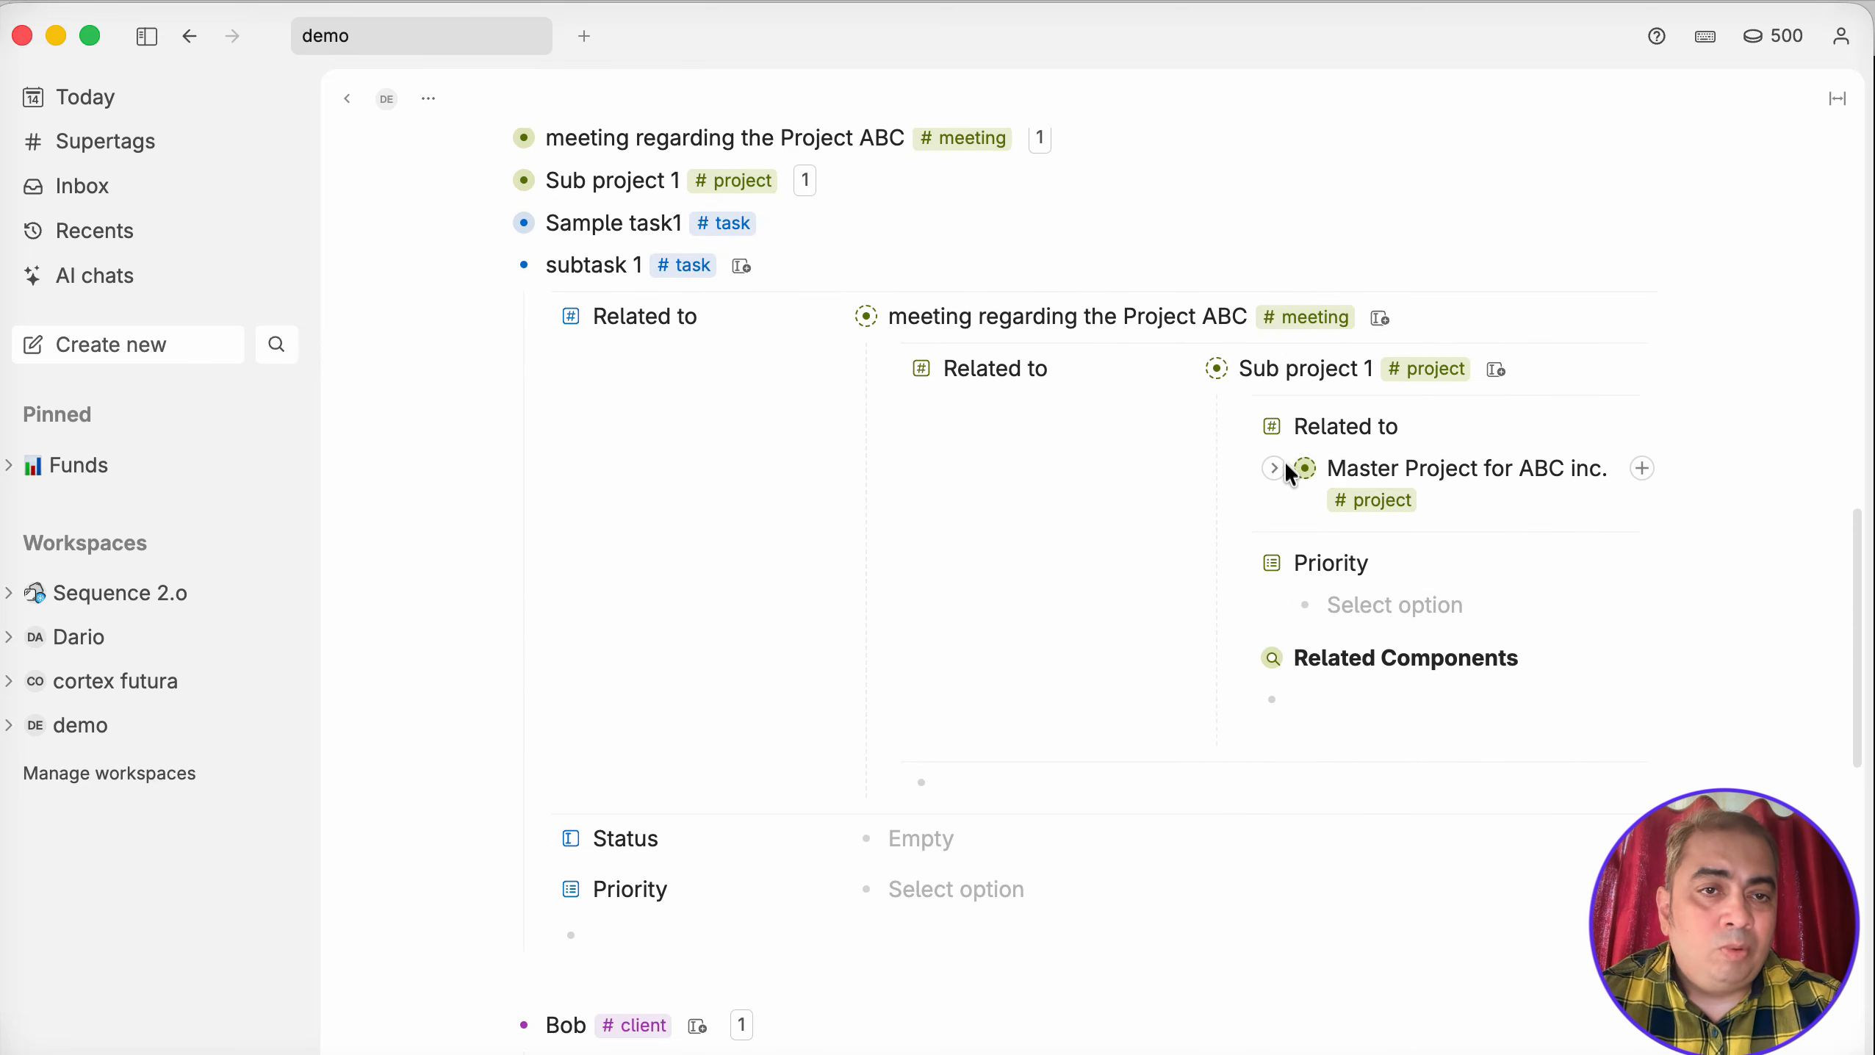
click(1275, 468)
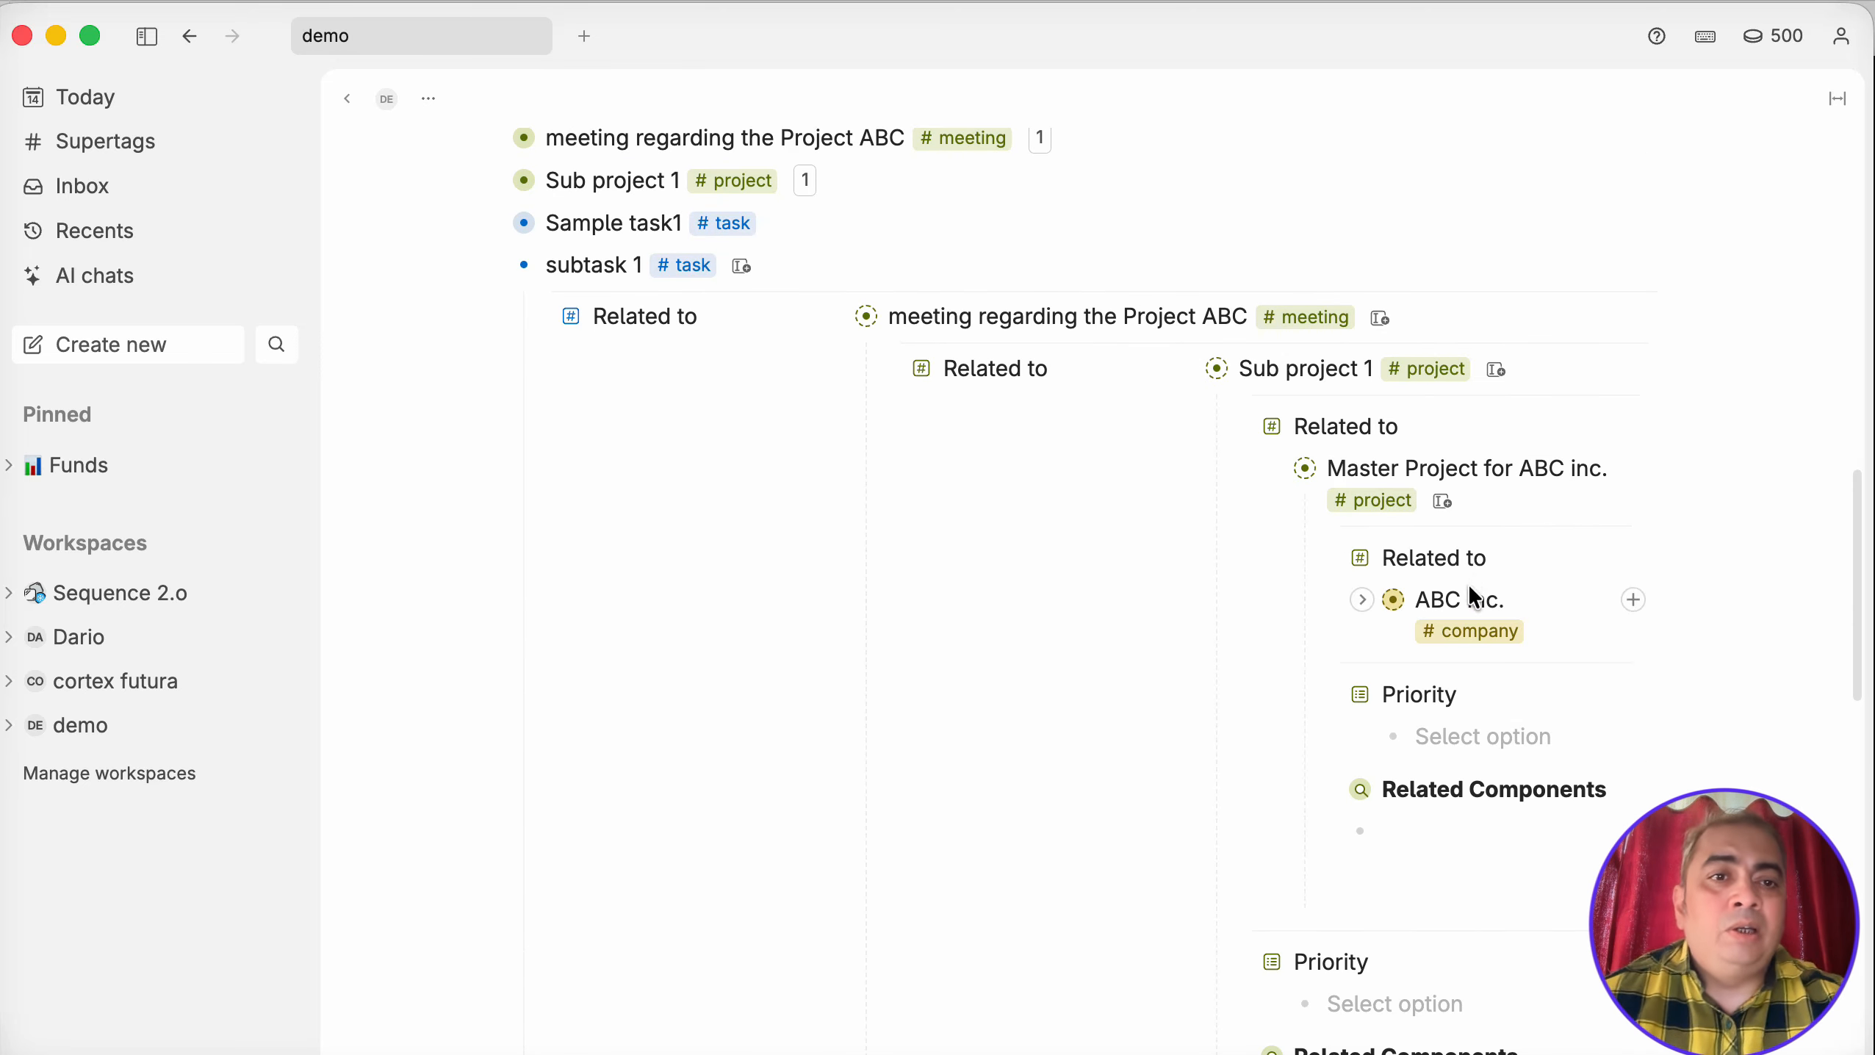